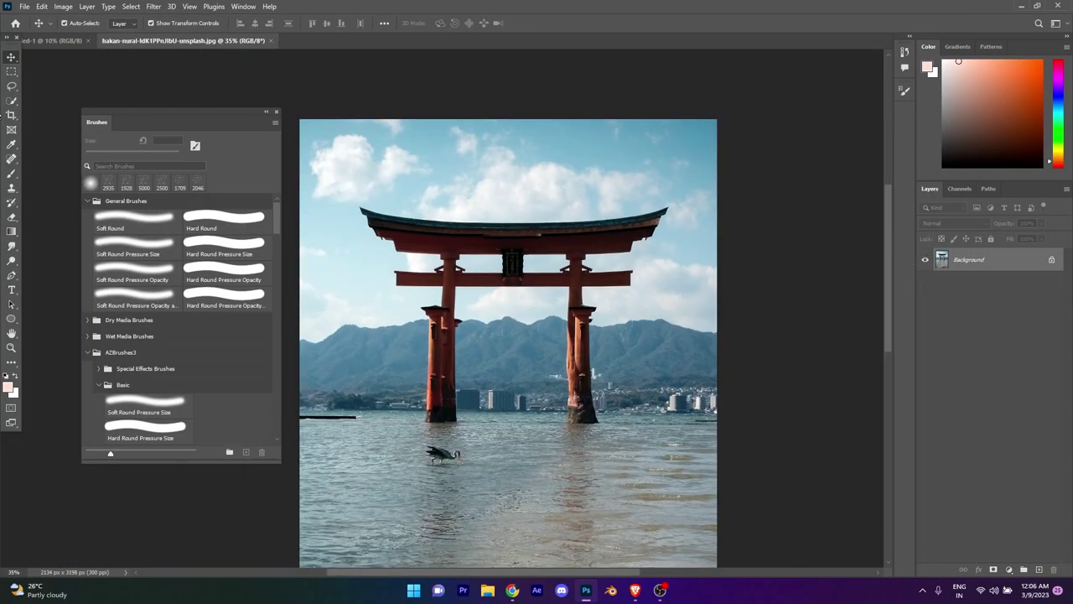
Step: Switch to the Pen tool, zoom in on the torii gate and close the floating brush list
key("p")
scroll(452, 318, "up", 5)
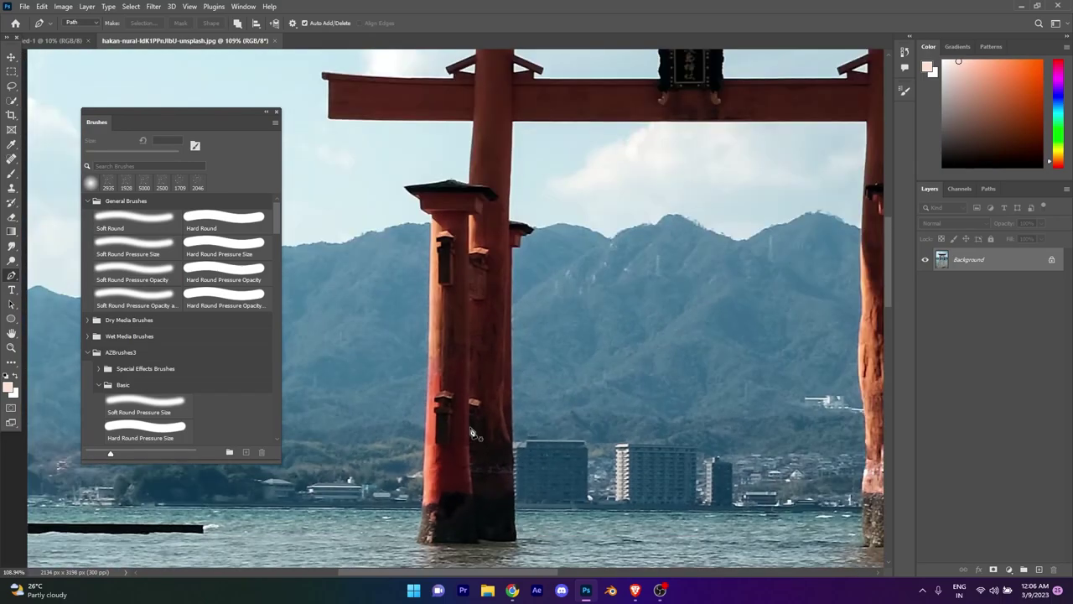
scroll(407, 456, "up", 2)
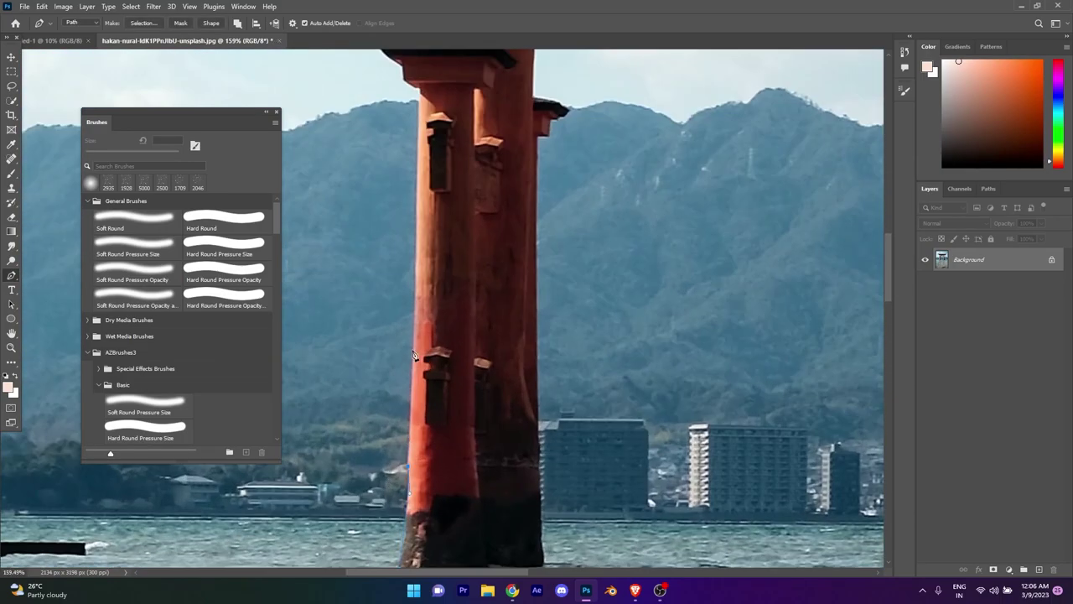
scroll(413, 356, "up", 2)
scroll(418, 240, "up", 4)
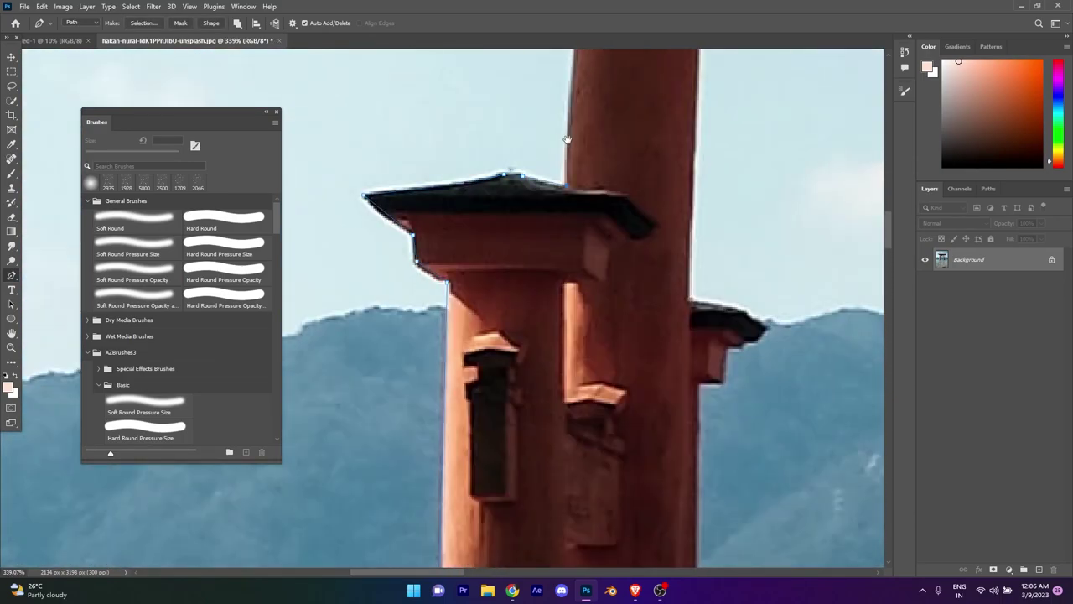
scroll(567, 138, "up", 3)
scroll(414, 254, "left", 3)
scroll(402, 124, "down", 2)
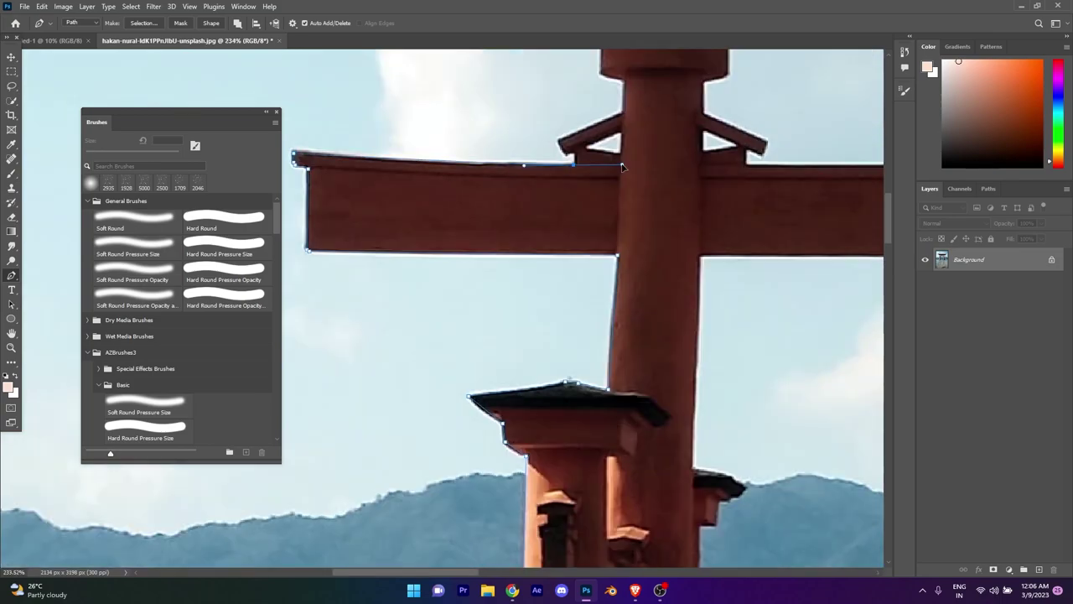
scroll(587, 141, "up", 3)
scroll(534, 262, "left", 3)
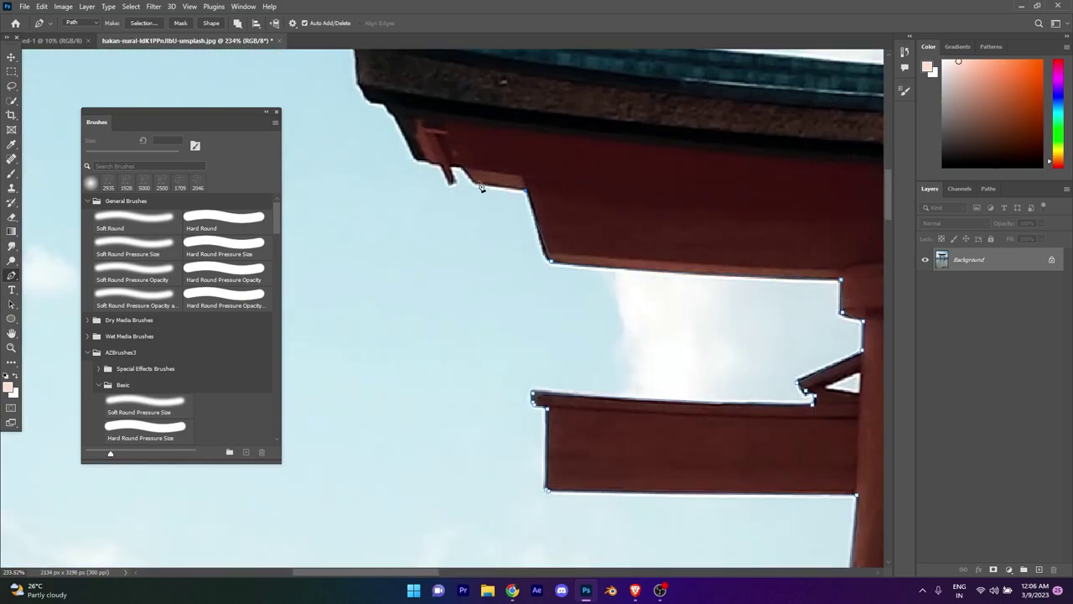
scroll(532, 198, "up", 3)
scroll(503, 252, "up", 2)
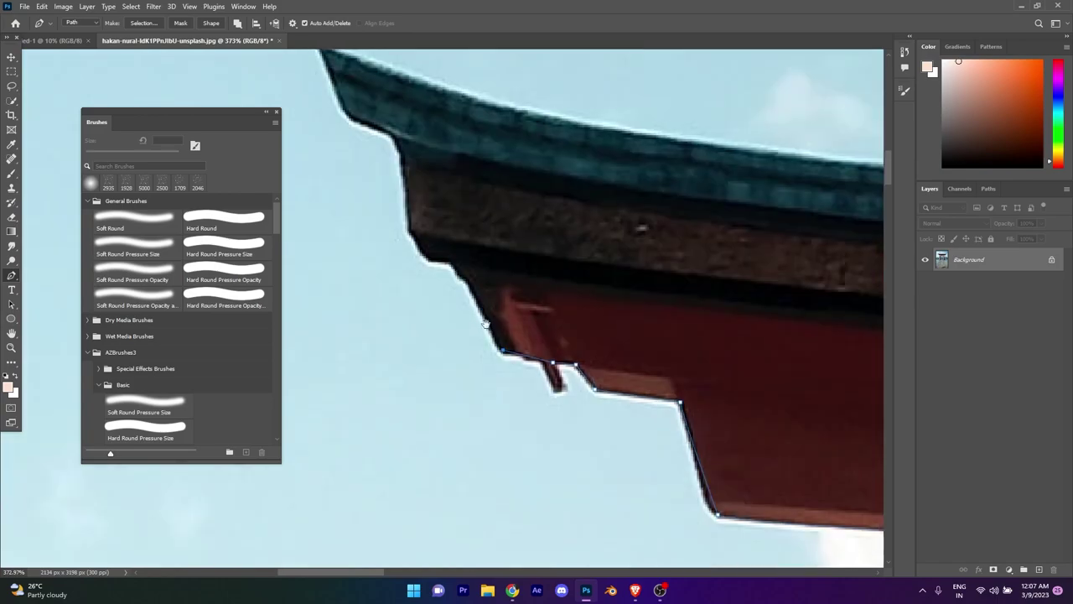
scroll(564, 285, "down", 5)
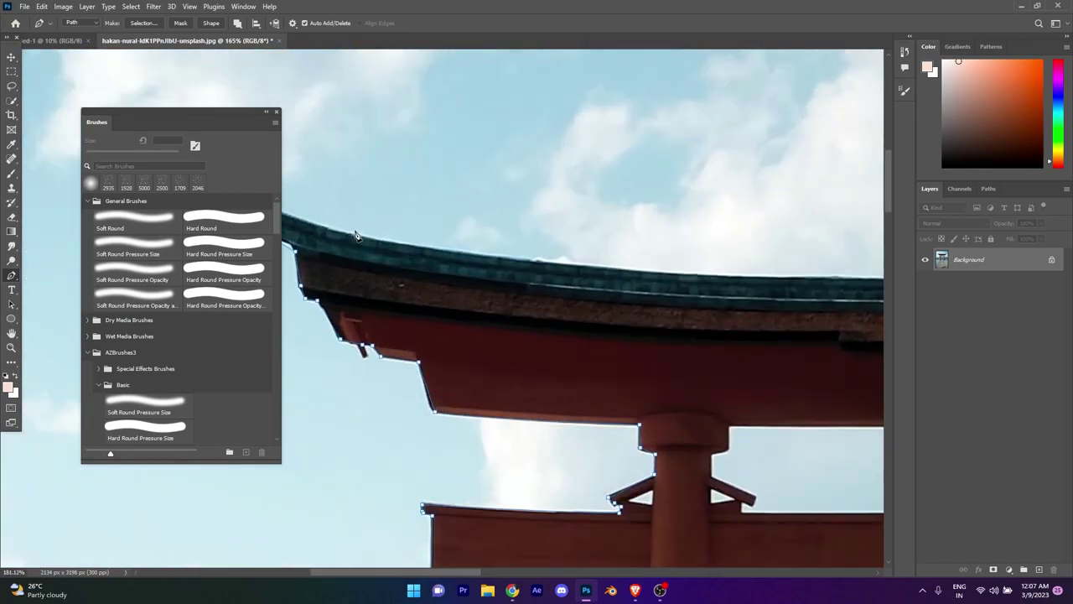
scroll(503, 276, "up", 2)
scroll(419, 273, "down", 2)
scroll(389, 274, "down", 1)
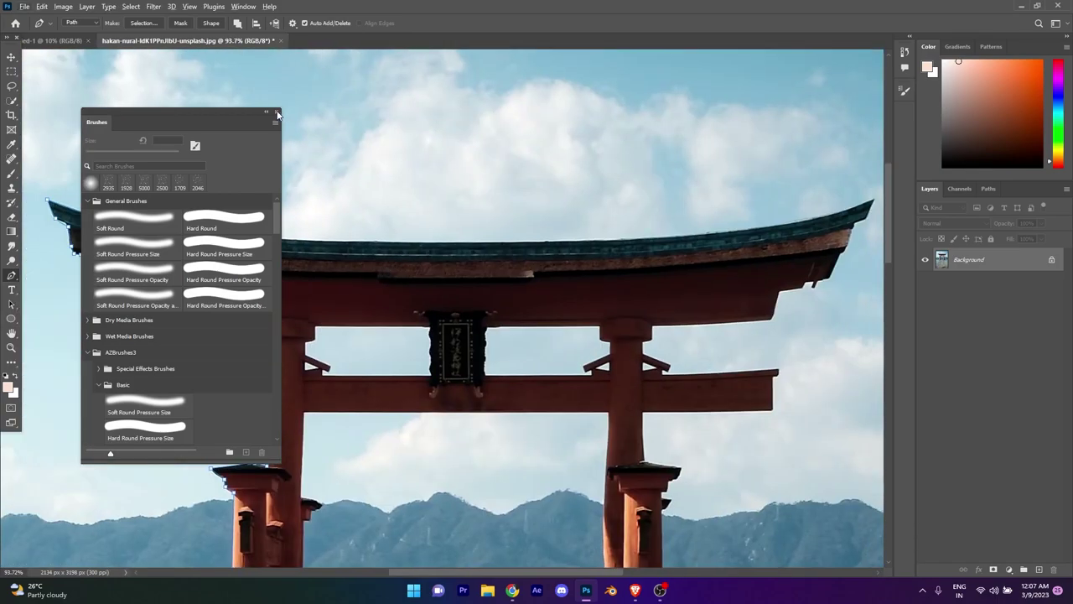
key("F5")
Step: Trace anchor points along the gate's crossbeam and pillars to close the outline, then bring up its path options
scroll(574, 252, "up", 2)
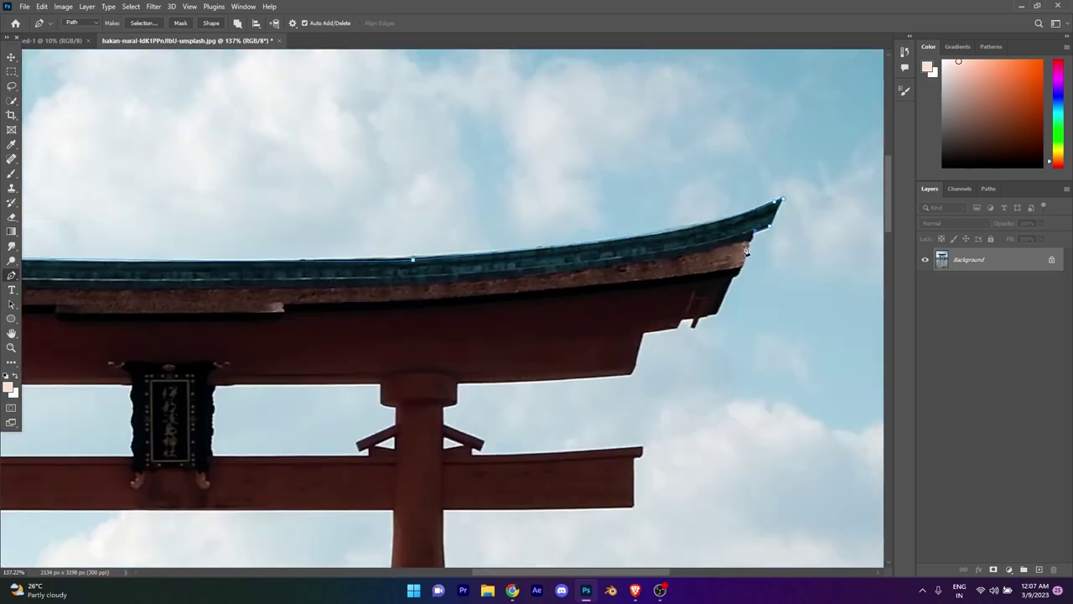
scroll(745, 249, "up", 3)
left_click(620, 389)
left_click(555, 405)
left_click_drag(532, 480, 587, 251)
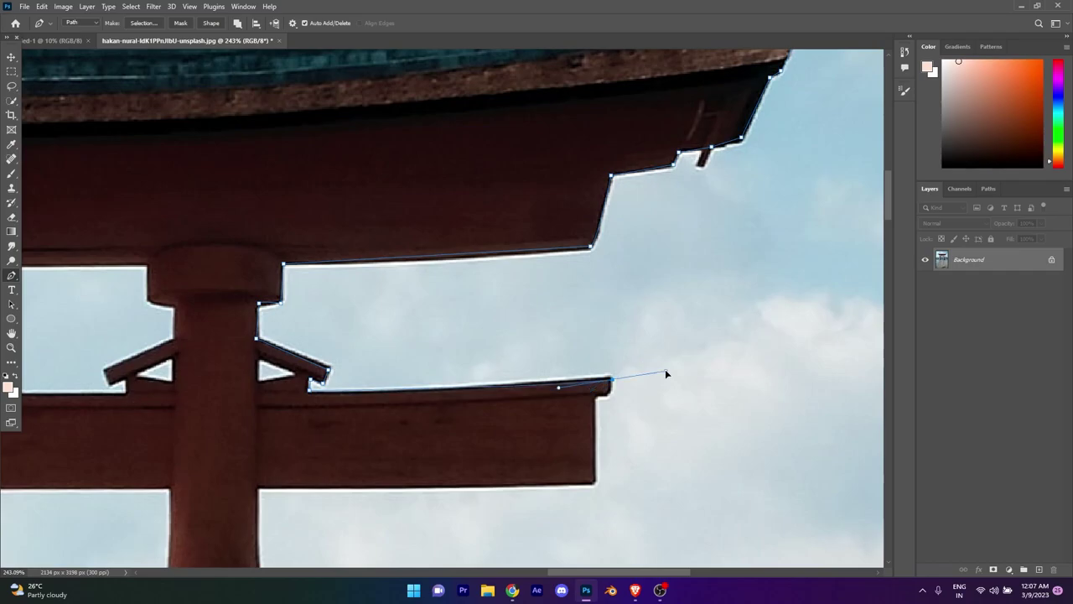
scroll(612, 398, "down", 2)
scroll(434, 367, "down", 2)
scroll(503, 276, "up", 4)
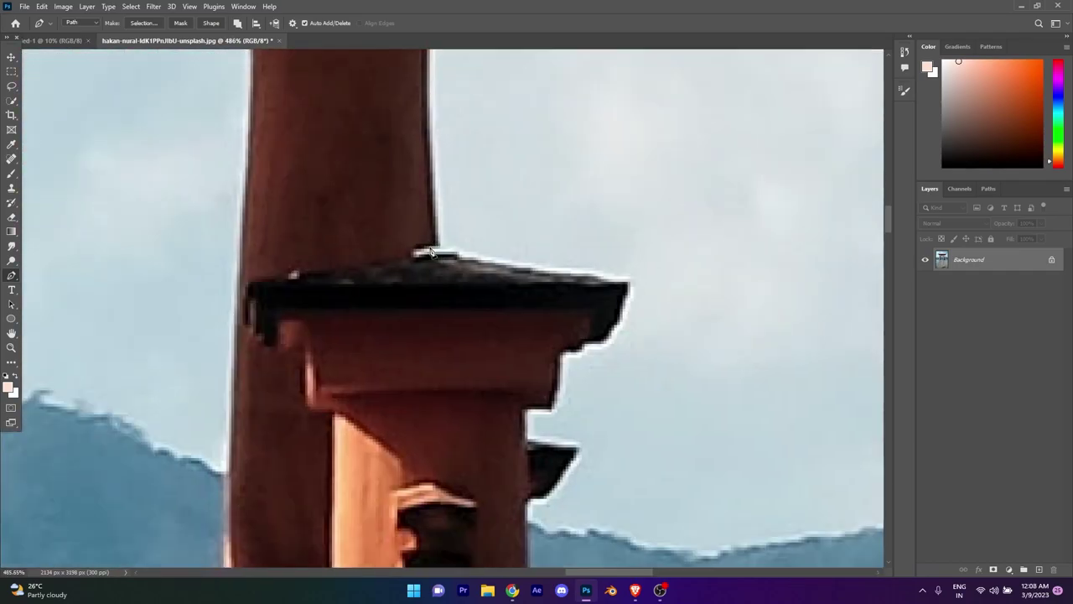
scroll(505, 278, "down", 2)
scroll(469, 398, "down", 3)
scroll(442, 377, "up", 2)
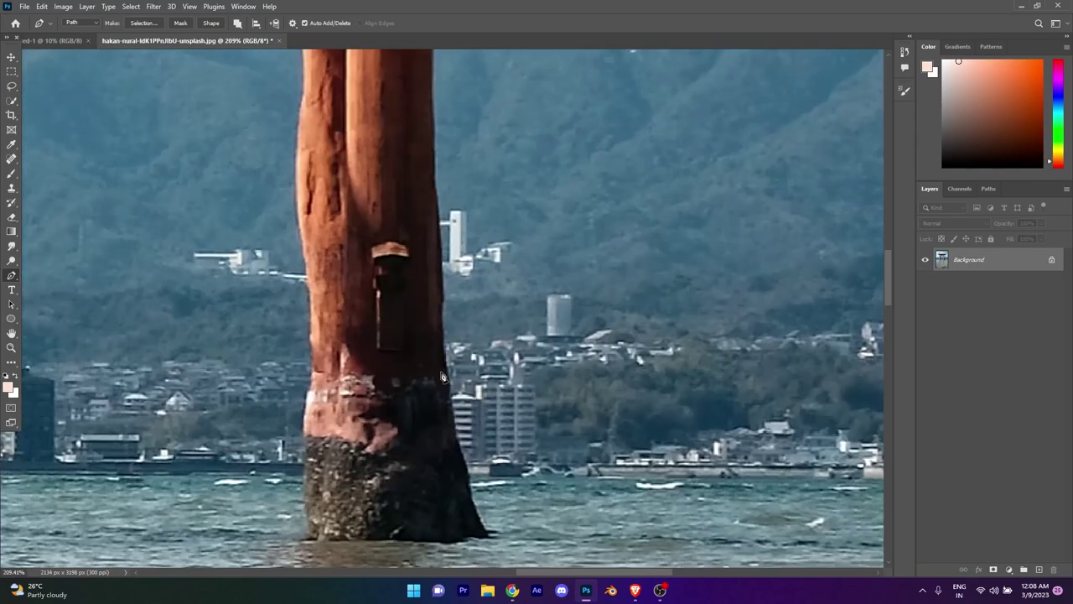
left_click(451, 407)
scroll(467, 368, "down", 3)
scroll(319, 238, "up", 5)
scroll(364, 356, "left", 1)
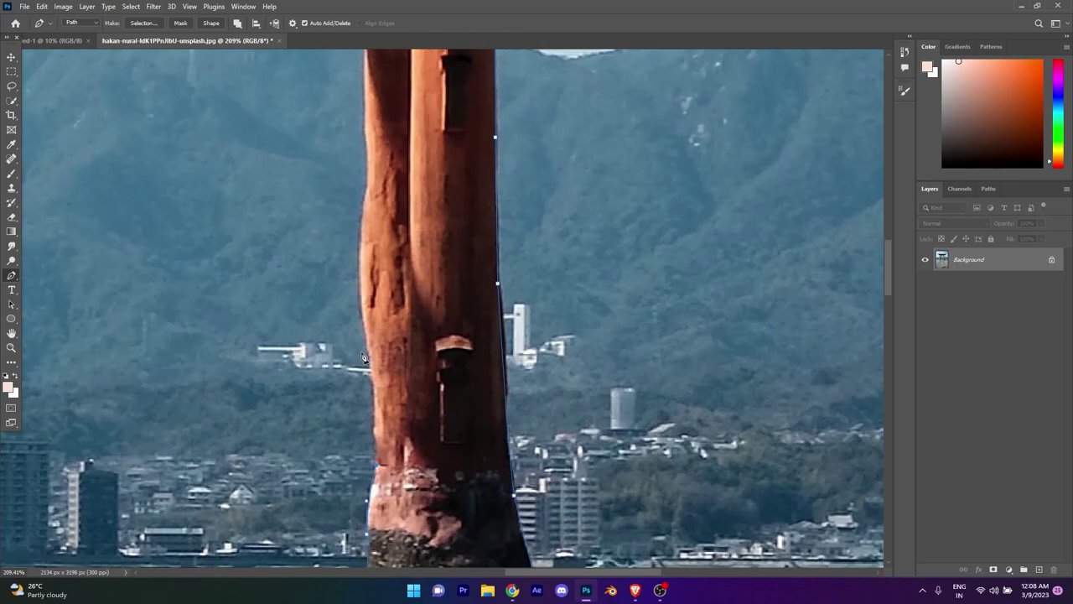
scroll(367, 204, "up", 5)
scroll(394, 239, "down", 3)
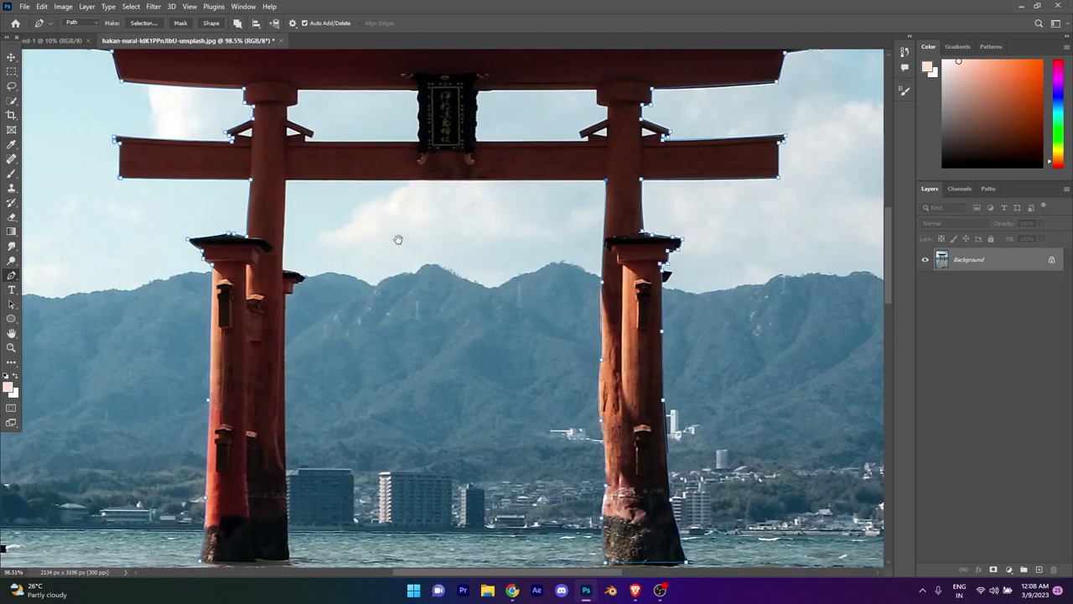
scroll(374, 341, "up", 3)
scroll(428, 373, "down", 3)
scroll(428, 373, "down", 3)
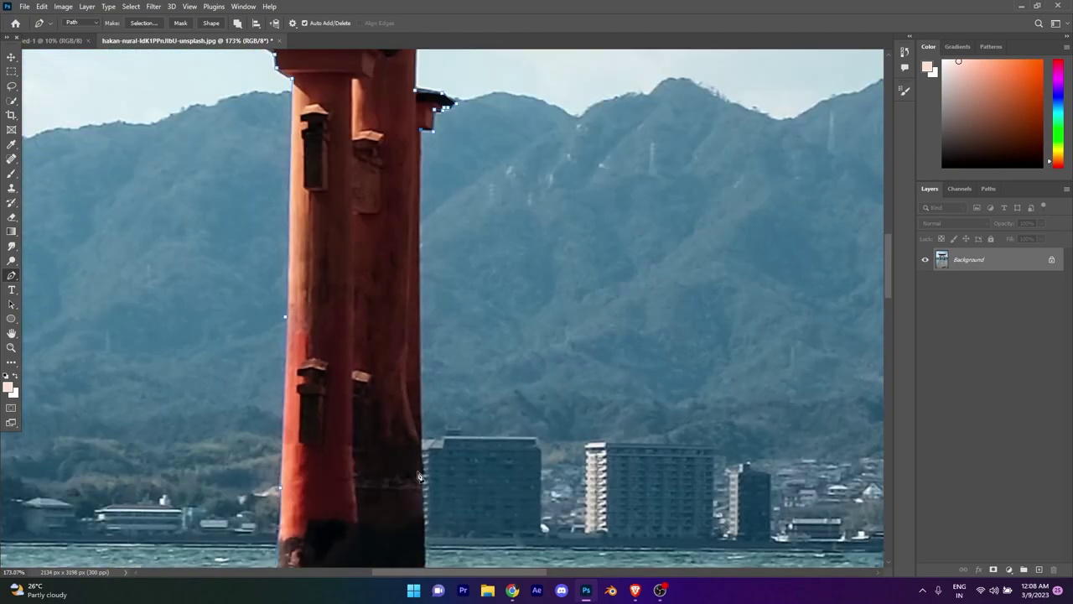
scroll(428, 373, "down", 3)
scroll(370, 371, "down", 5)
scroll(372, 371, "up", 5)
right_click(355, 281)
Step: Convert the gate path into a selection with 0 px feather and add a layer mask
left_click(395, 328)
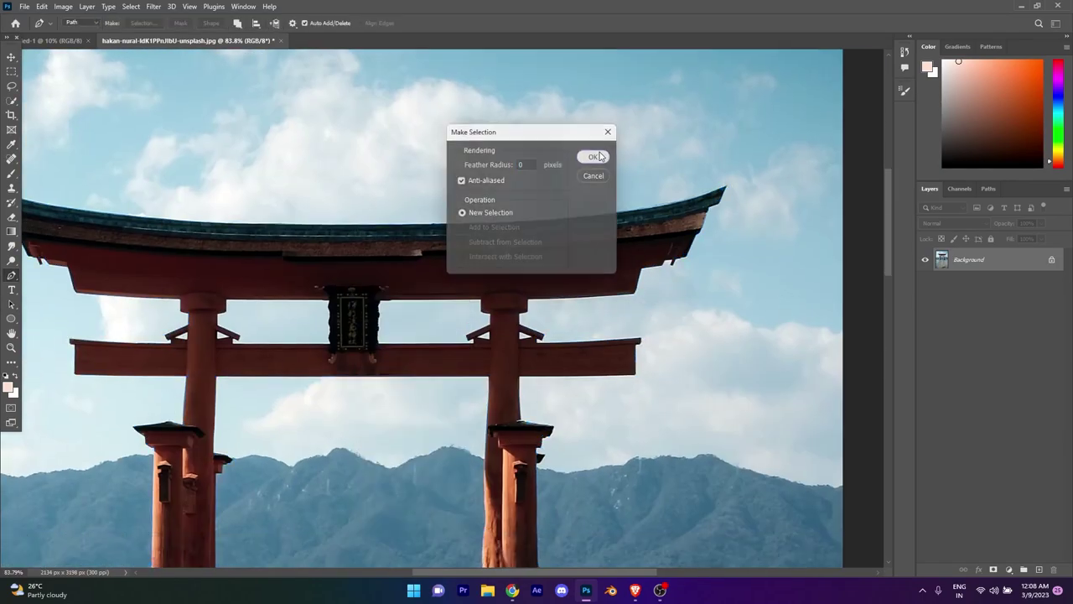
left_click(592, 153)
scroll(570, 383, "up", 5)
left_click(11, 174)
Step: Resize the brush and paint black on the mask to hide the sky between the beams
right_click(306, 272)
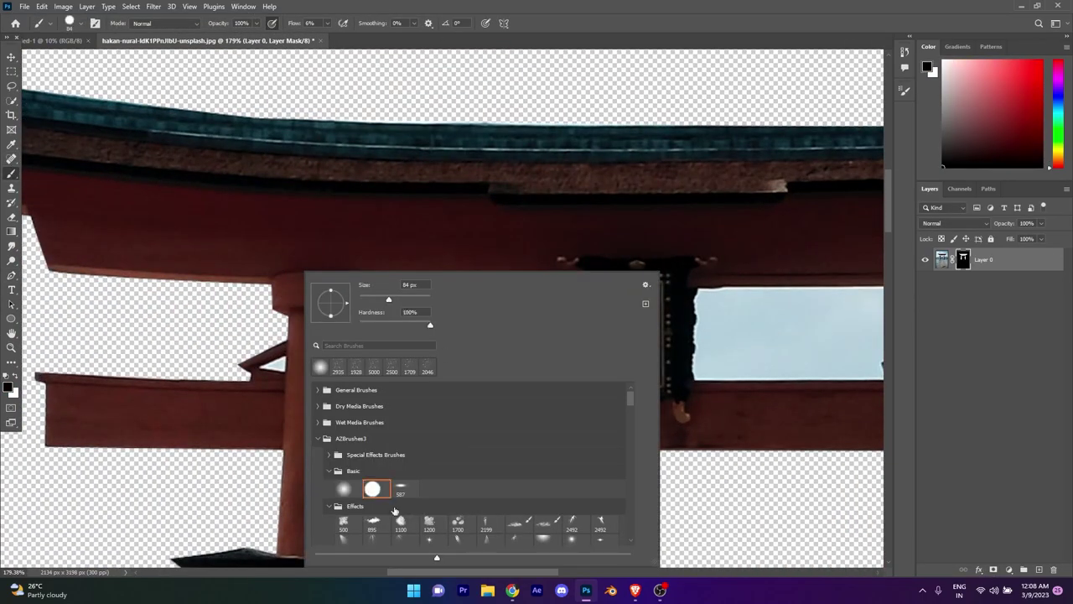
key("Escape")
scroll(389, 302, "up", 2)
scroll(389, 301, "up", 2)
mouse_move(741, 282)
left_mouse_down()
mouse_move(372, 287)
mouse_move(746, 290)
left_mouse_up()
left_click_drag(335, 333, 749, 323)
mouse_move(406, 311)
left_mouse_down()
mouse_move(746, 306)
mouse_move(378, 309)
left_mouse_up()
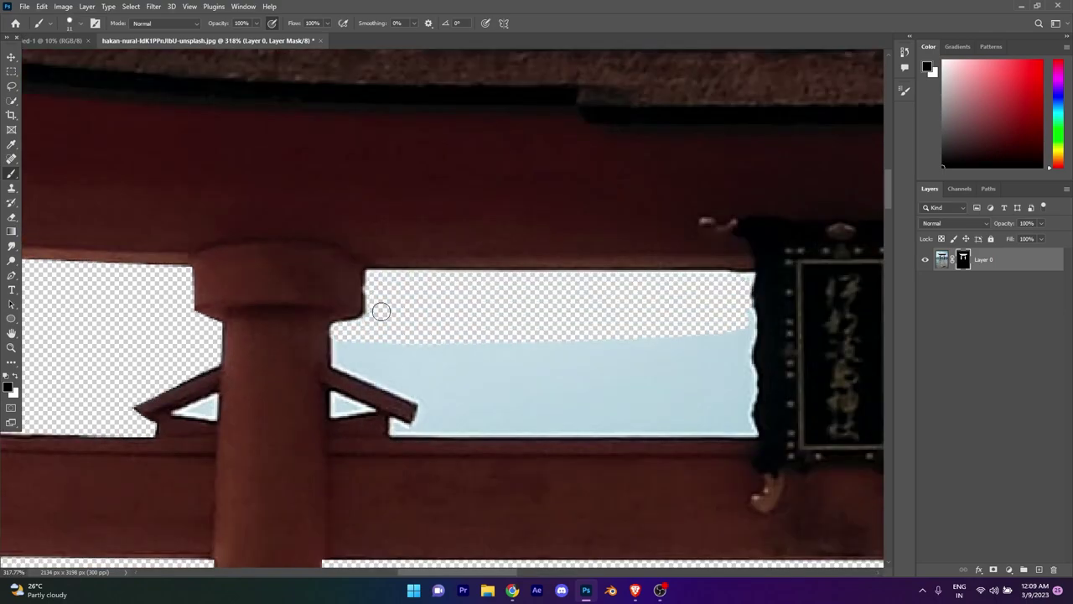
left_click_drag(746, 336, 378, 357)
mouse_move(755, 360)
left_mouse_down()
mouse_move(352, 370)
mouse_move(522, 402)
mouse_move(750, 371)
mouse_move(481, 422)
left_mouse_up()
scroll(329, 423, "up", 3)
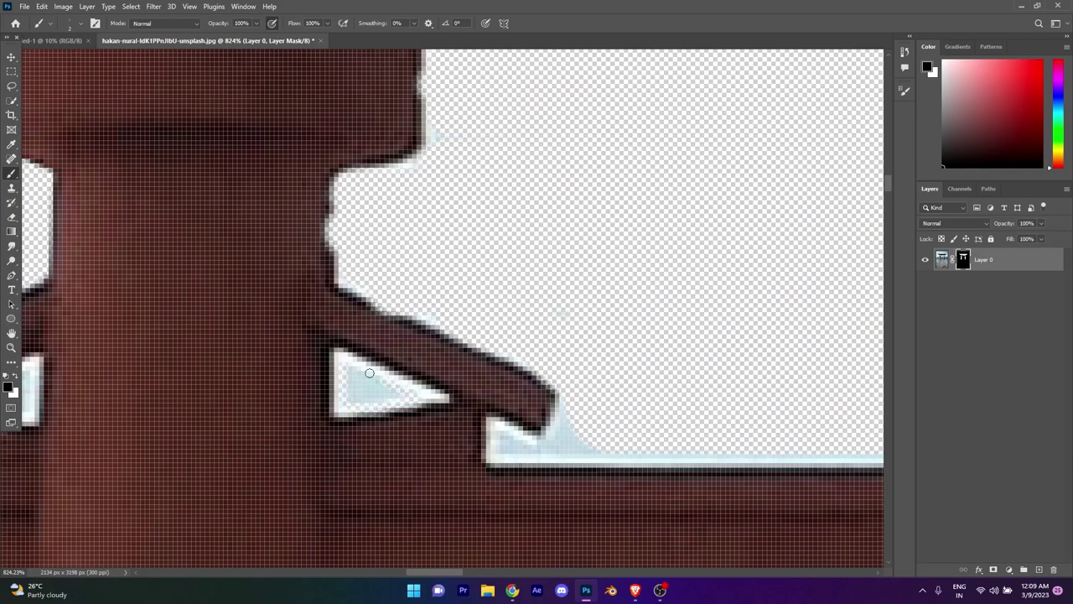
scroll(578, 447, "down", 3)
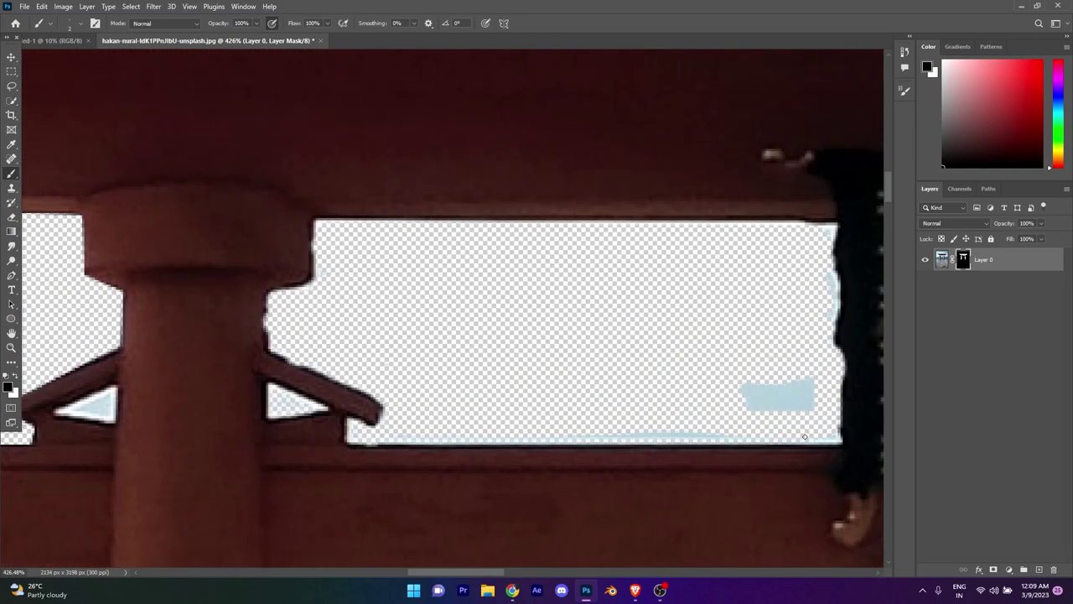
Step: Paint out the leftover light-blue sky patches beside the plaque
left_click_drag(742, 394, 810, 342)
mouse_move(815, 239)
left_mouse_down()
mouse_move(438, 327)
mouse_move(470, 400)
mouse_move(432, 327)
left_mouse_up()
scroll(423, 457, "down", 1)
left_click(417, 460)
left_click(807, 311, "shift")
mouse_move(730, 454)
left_mouse_down()
mouse_move(498, 444)
mouse_move(776, 331)
left_mouse_up()
left_click_drag(747, 461, 743, 432)
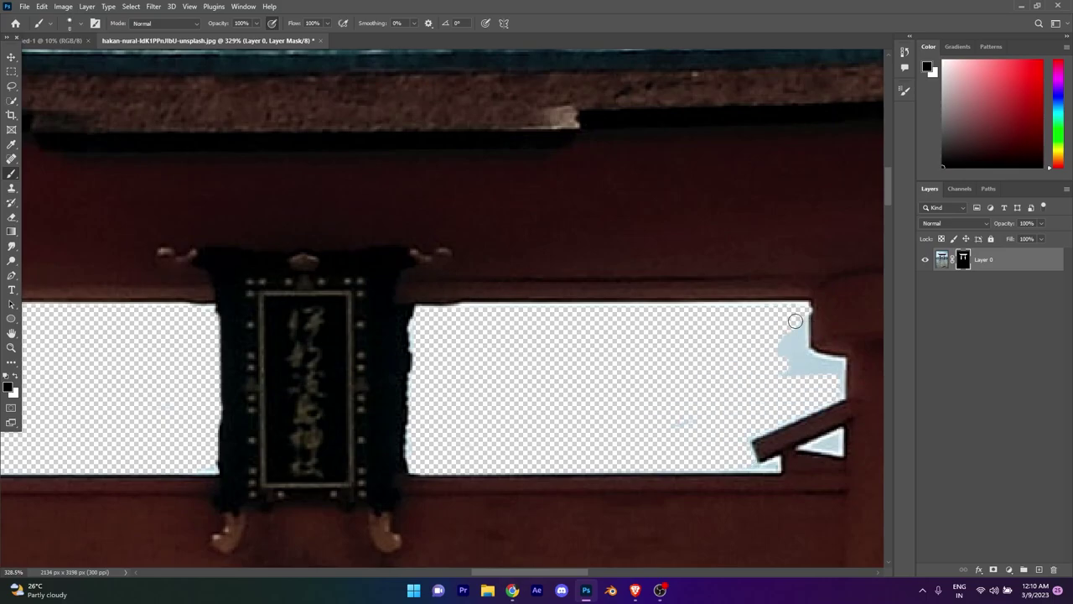
scroll(801, 474, "up", 3)
scroll(800, 474, "up", 3)
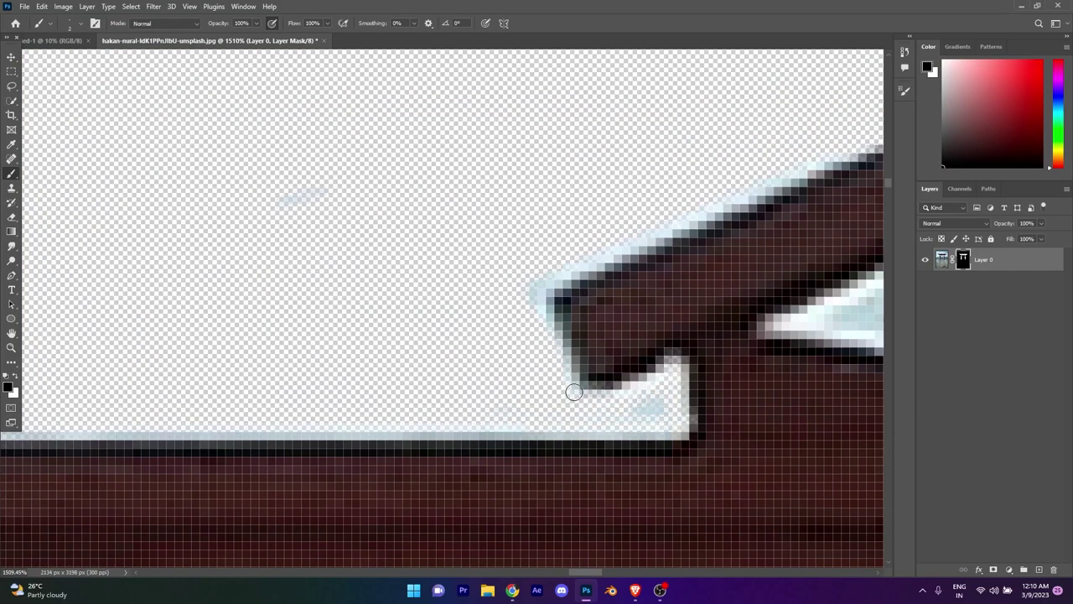
scroll(472, 335, "down", 2)
scroll(524, 341, "down", 3)
scroll(524, 341, "down", 3)
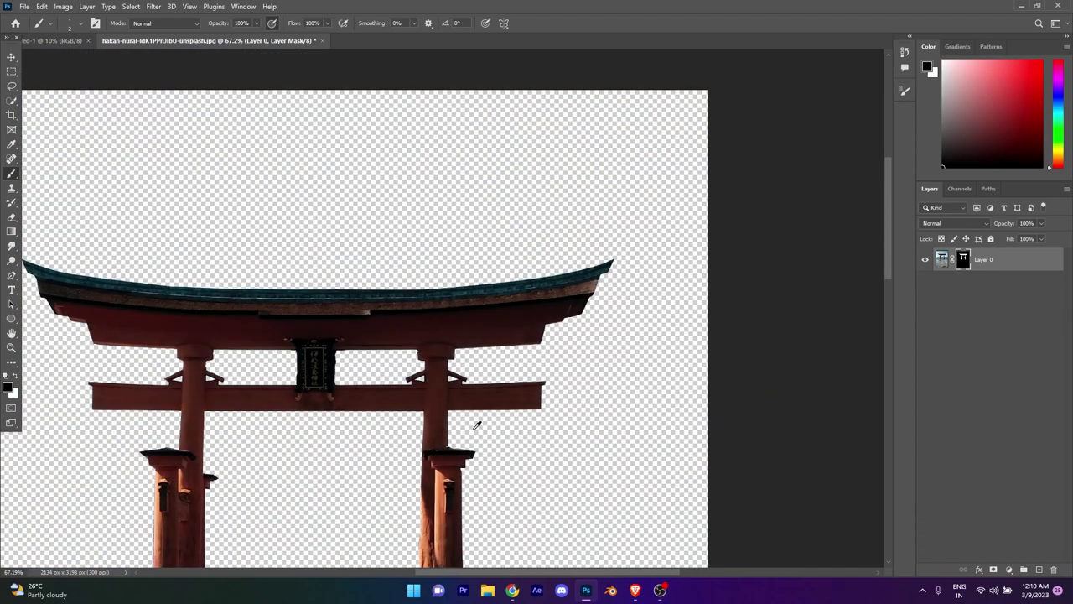
Step: Convert the torii layer to a Smart Object and drag it into the poster document
right_click(989, 259)
left_click(918, 259)
key("v")
scroll(444, 310, "down", 3)
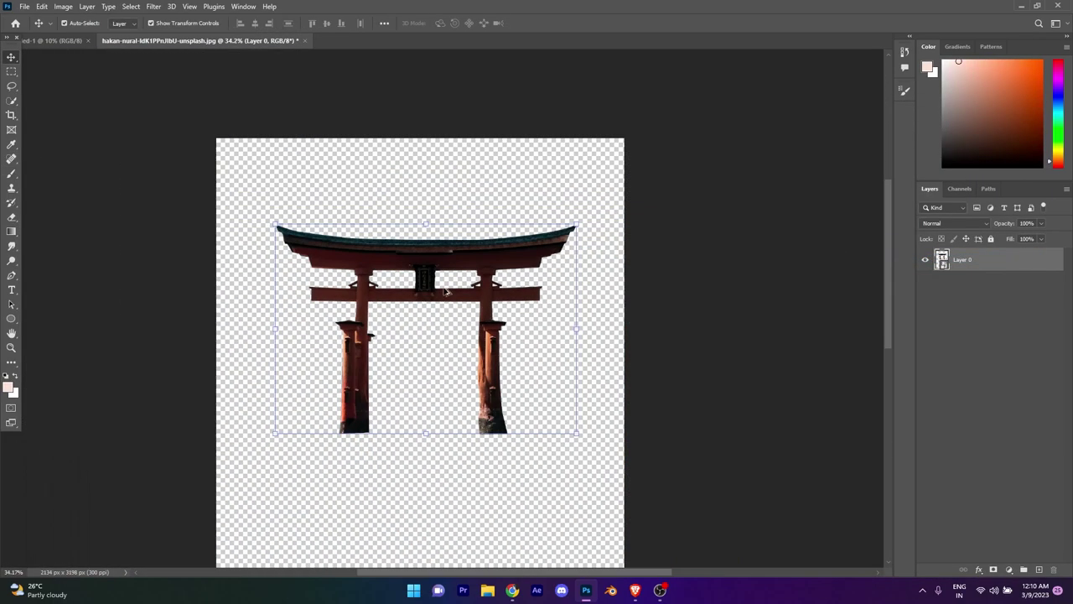
mouse_move(361, 168)
left_mouse_down()
mouse_move(53, 37)
mouse_move(492, 271)
left_mouse_up()
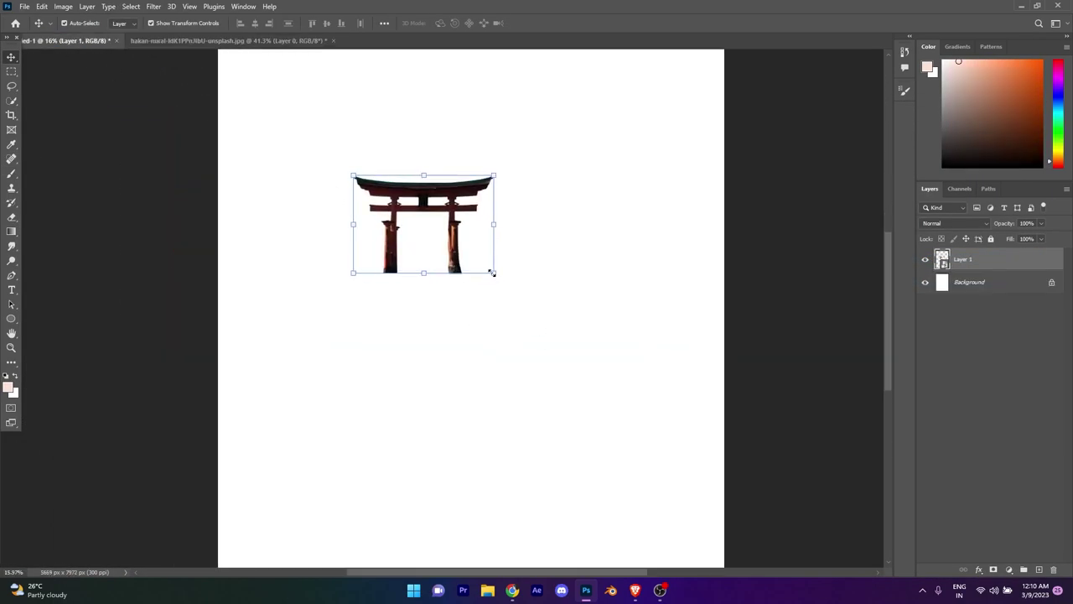
Step: Place the torii gate on the poster, enlarge it and start distorting its corners
scroll(536, 336, "up", 1)
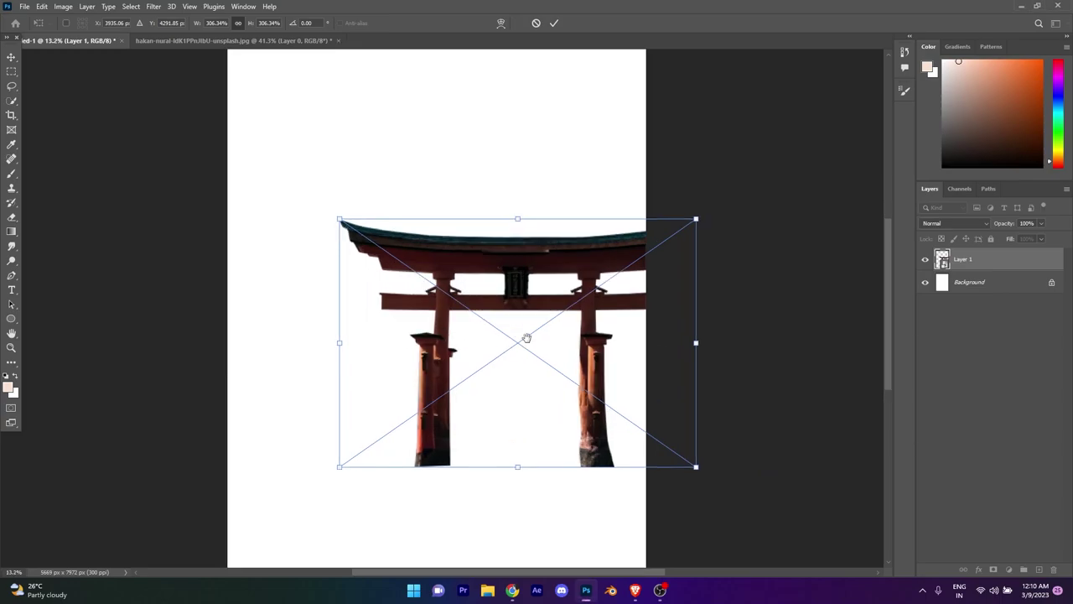
left_click_drag(537, 335, 436, 319)
scroll(436, 318, "down", 2)
mouse_move(510, 388)
left_mouse_down()
mouse_move(513, 405)
mouse_move(471, 381)
left_mouse_up()
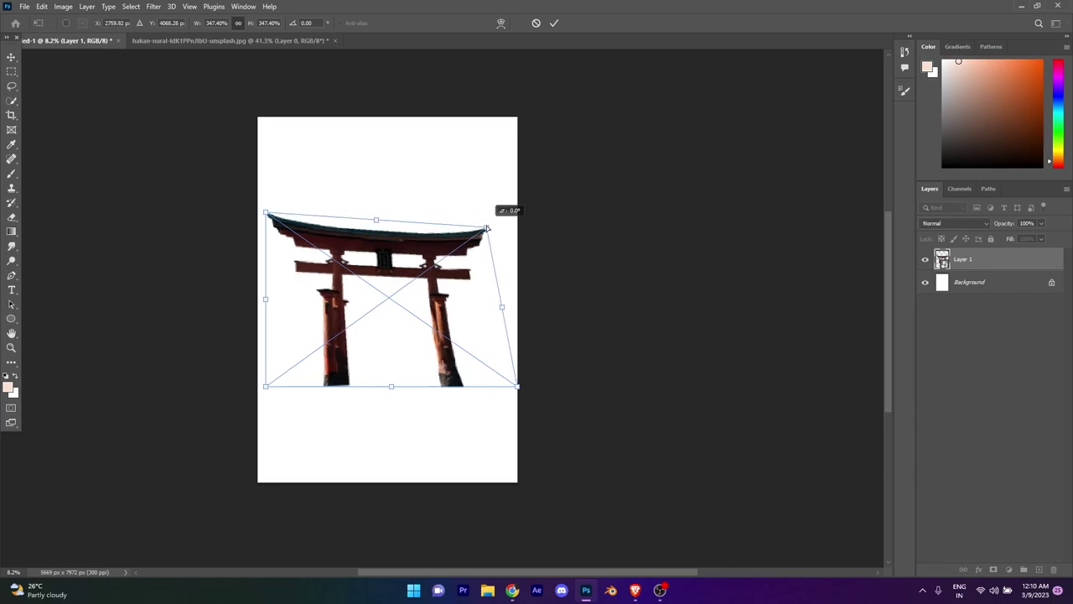
left_click_drag(516, 213, 499, 227)
left_click_drag(265, 214, 290, 218)
left_click_drag(265, 387, 272, 384)
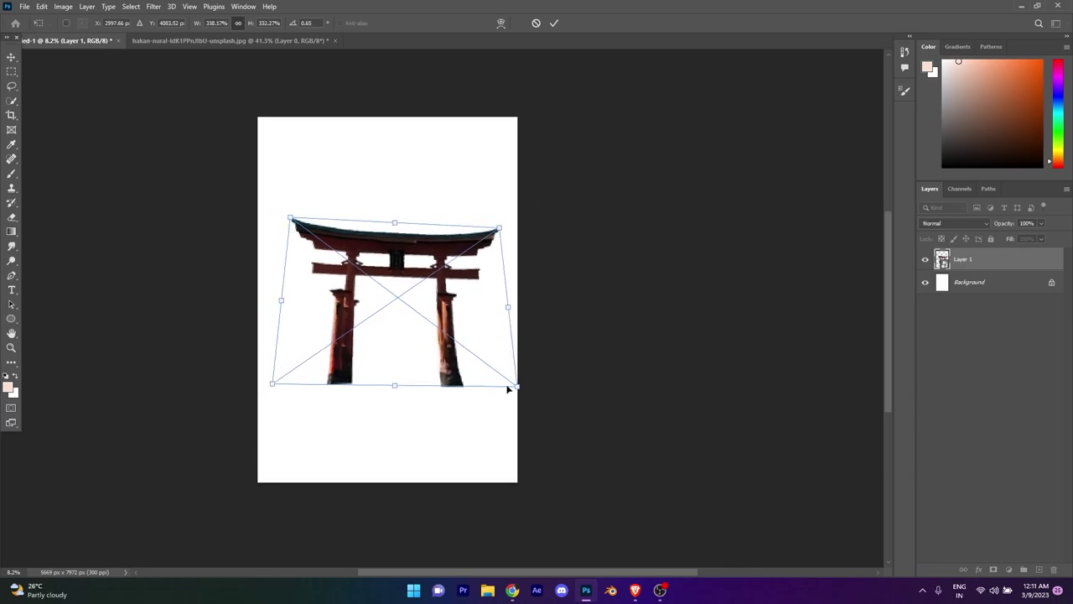
left_click_drag(510, 383, 508, 383)
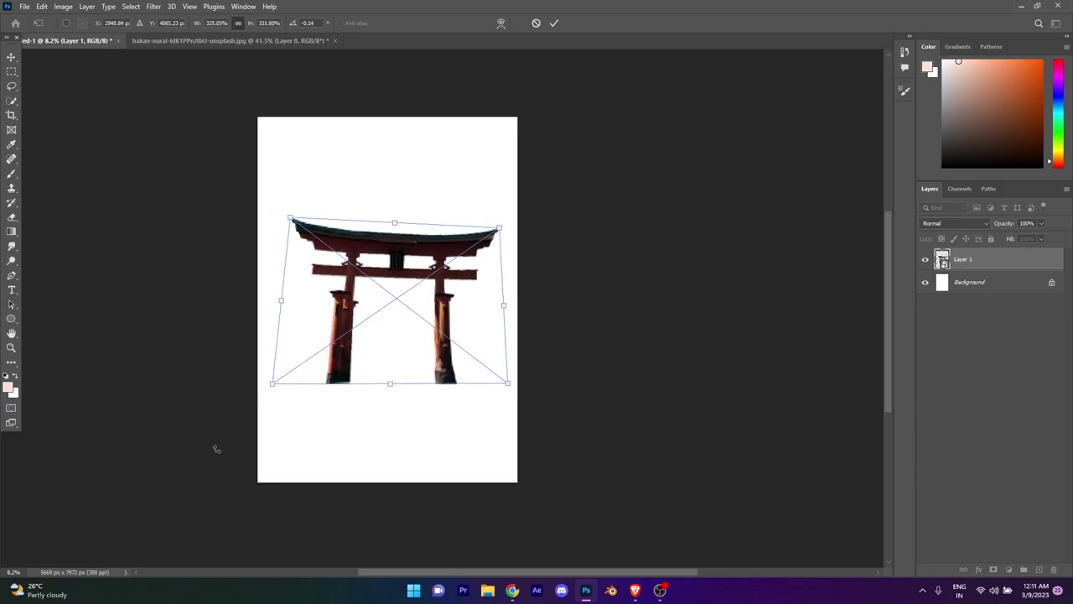
Step: Refine the gate's corners, reposition and slightly rotate it, then apply the transform
left_click_drag(277, 386, 285, 376)
left_click_drag(290, 219, 305, 221)
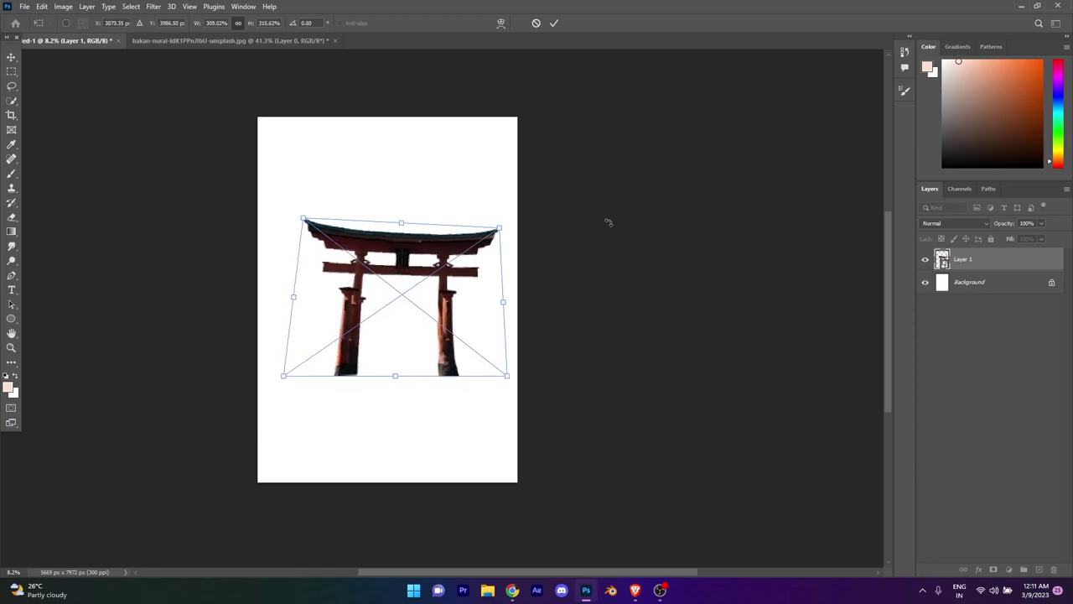
left_click_drag(499, 227, 491, 220)
left_click_drag(327, 333, 319, 331)
scroll(354, 353, "up", 2)
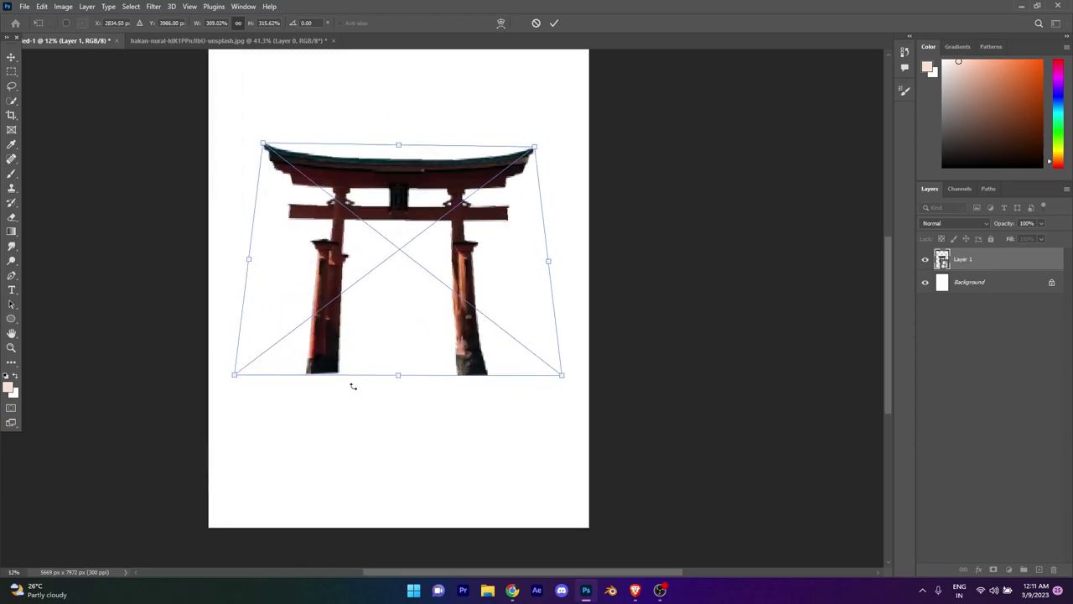
left_click_drag(355, 383, 344, 361)
left_click_drag(612, 469, 620, 491)
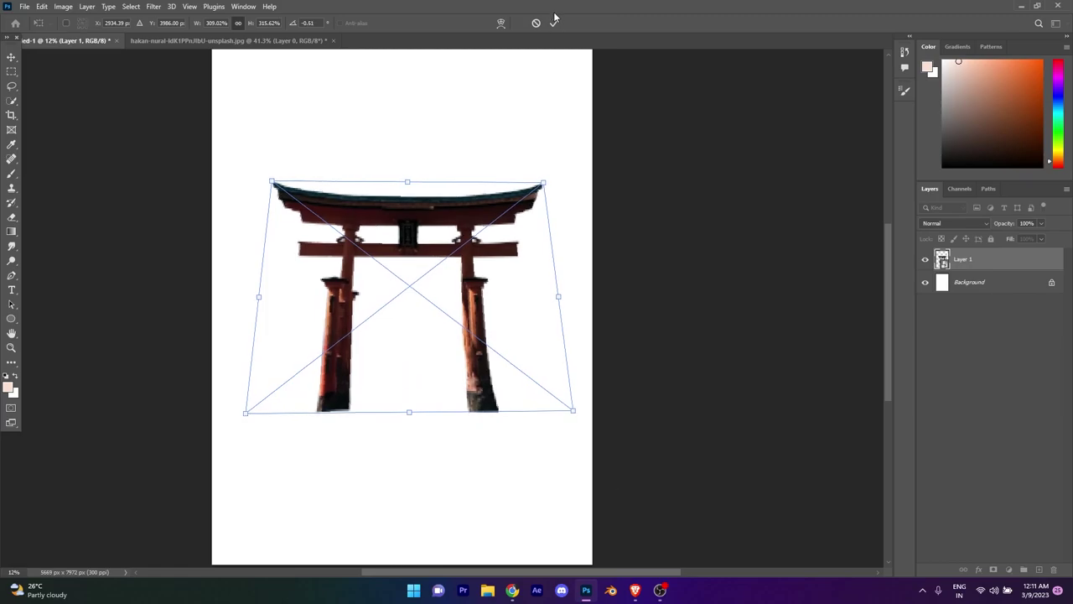
key("Return")
Step: Free Transform the torii again, pulling its corners into perspective, and apply
scroll(453, 411, "down", 3)
scroll(468, 415, "up", 2)
scroll(466, 413, "up", 1)
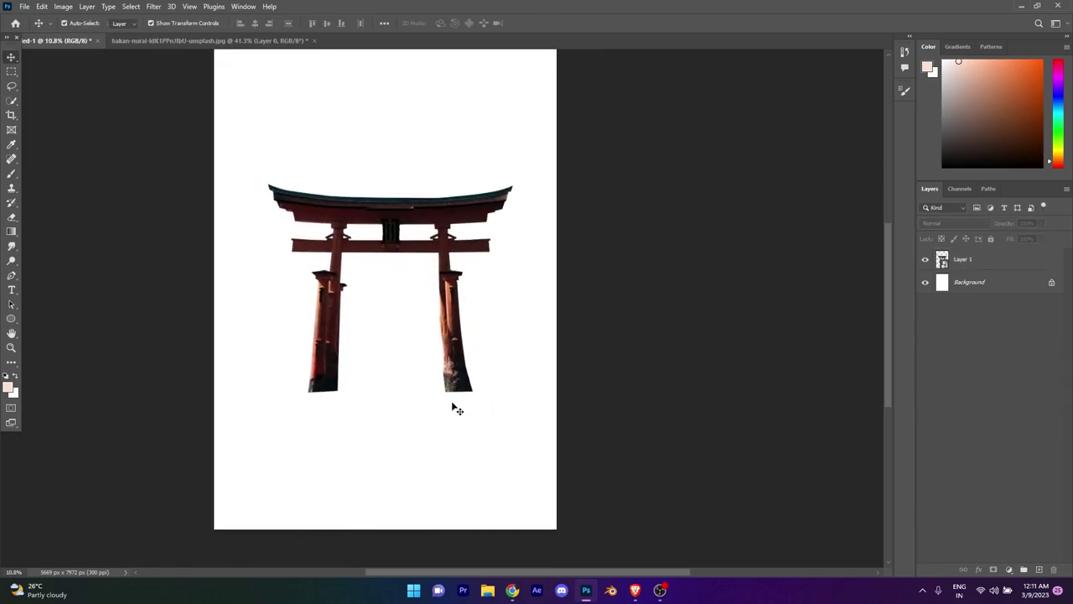
key("ctrl+t")
left_click_drag(263, 391, 245, 392)
left_click_drag(491, 185, 530, 171)
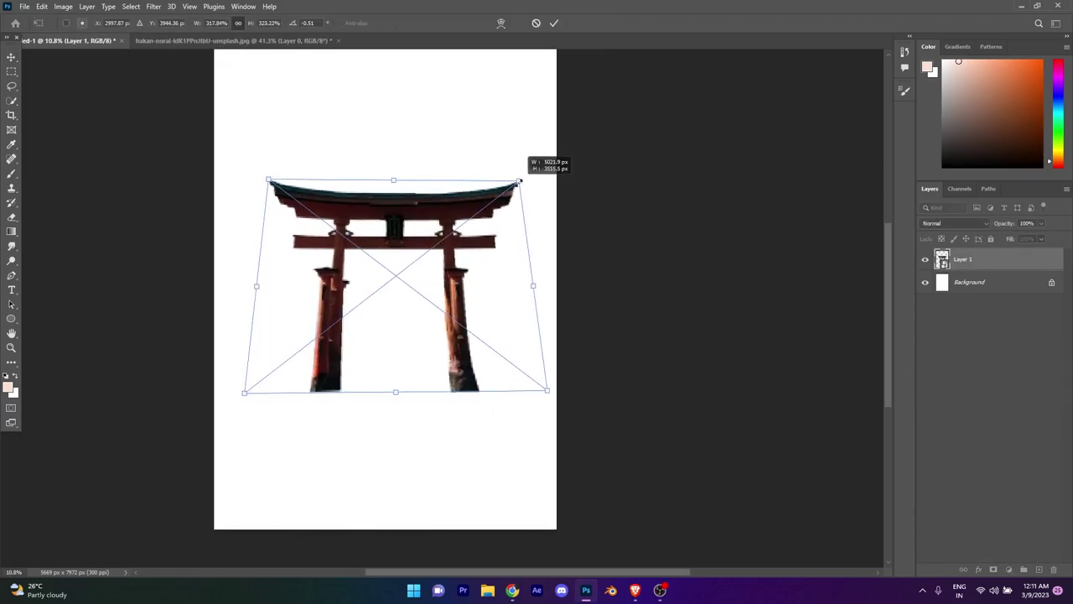
left_click_drag(544, 391, 563, 390)
left_click_drag(482, 312, 475, 334)
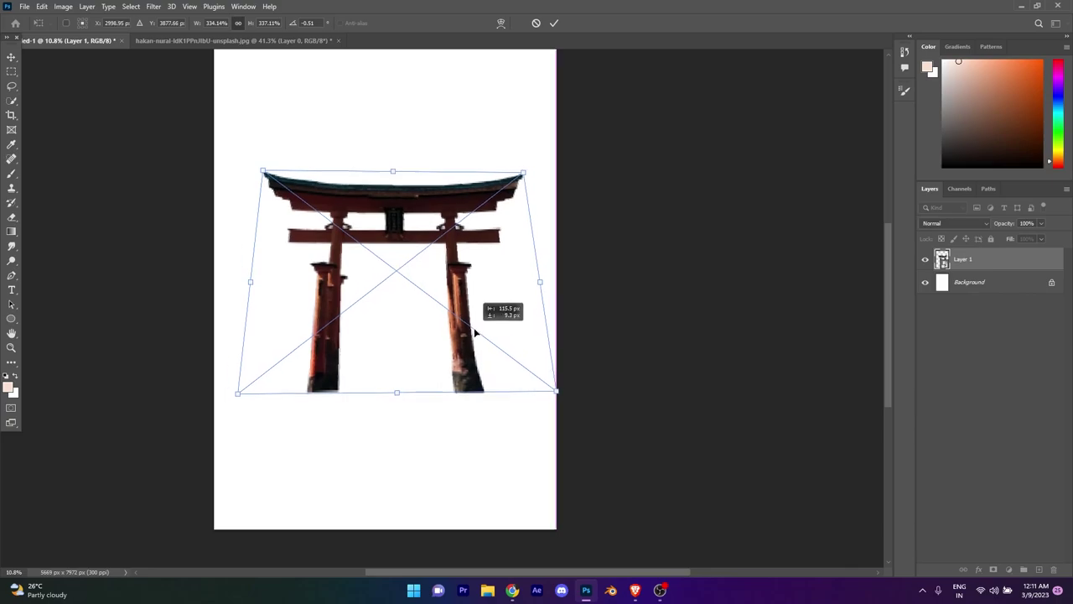
left_click(554, 23)
scroll(441, 460, "down", 2)
scroll(376, 414, "up", 2)
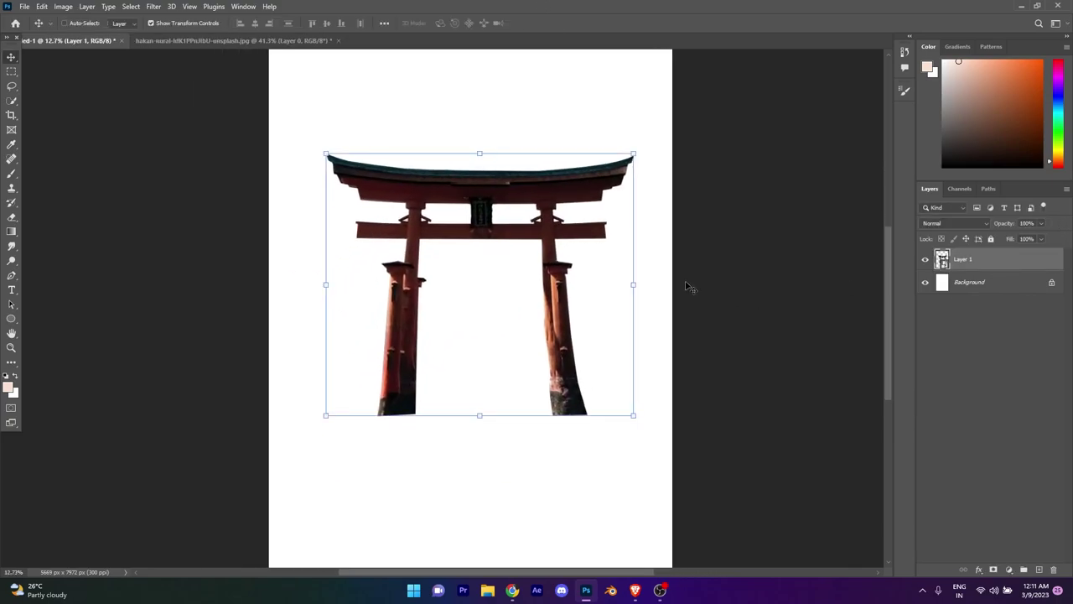
Step: Nudge the top corners inward and spread the bottom corners outward into a trapezoid
key("ctrl+t")
left_click_drag(630, 154, 626, 156)
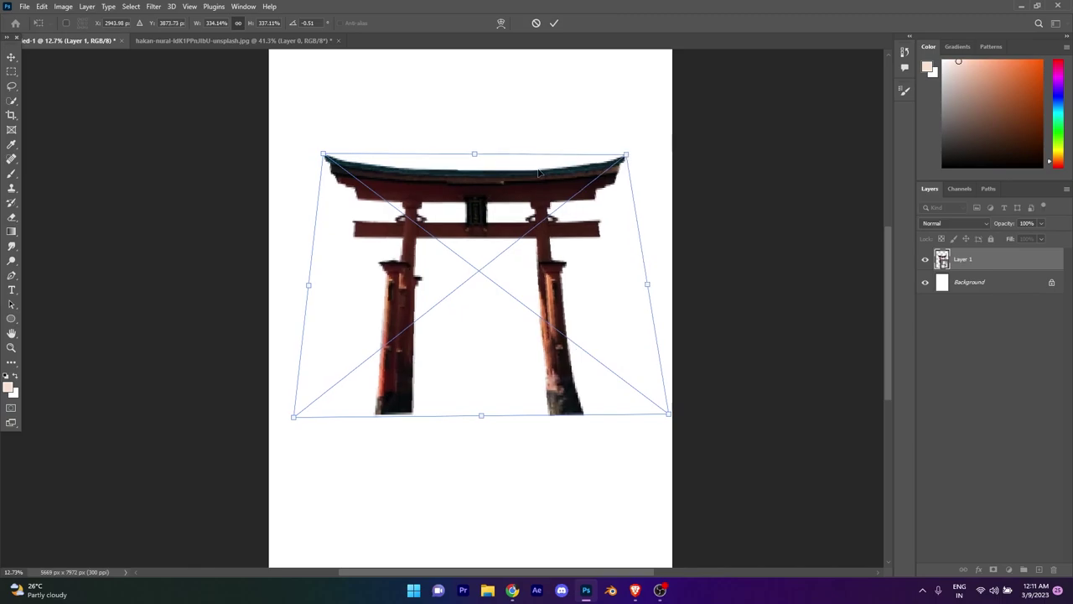
left_click_drag(323, 155, 329, 156)
left_click(553, 23)
scroll(446, 377, "down", 2)
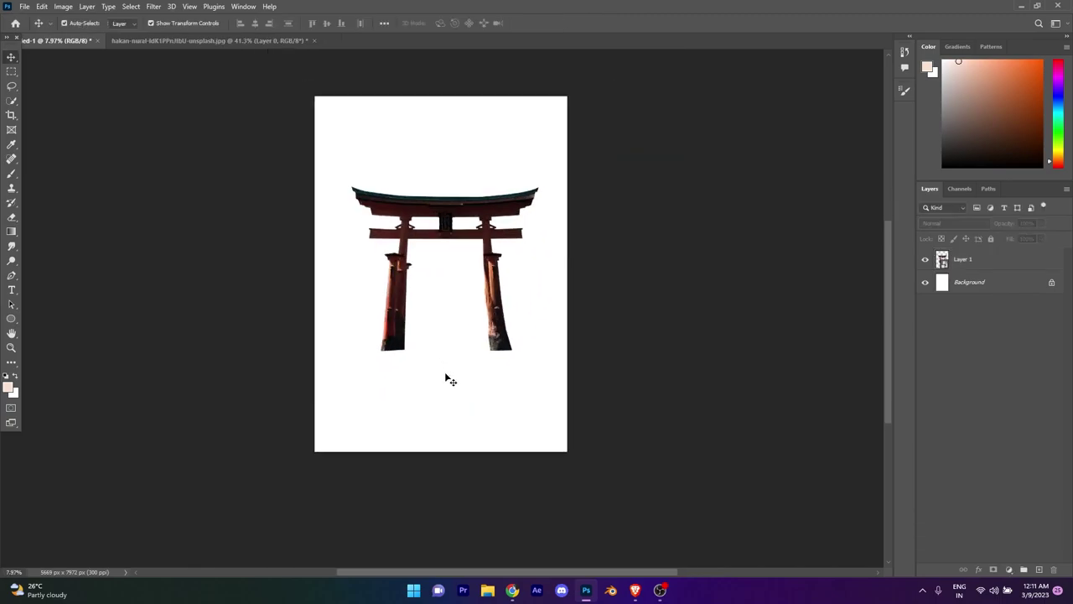
key("ctrl+t")
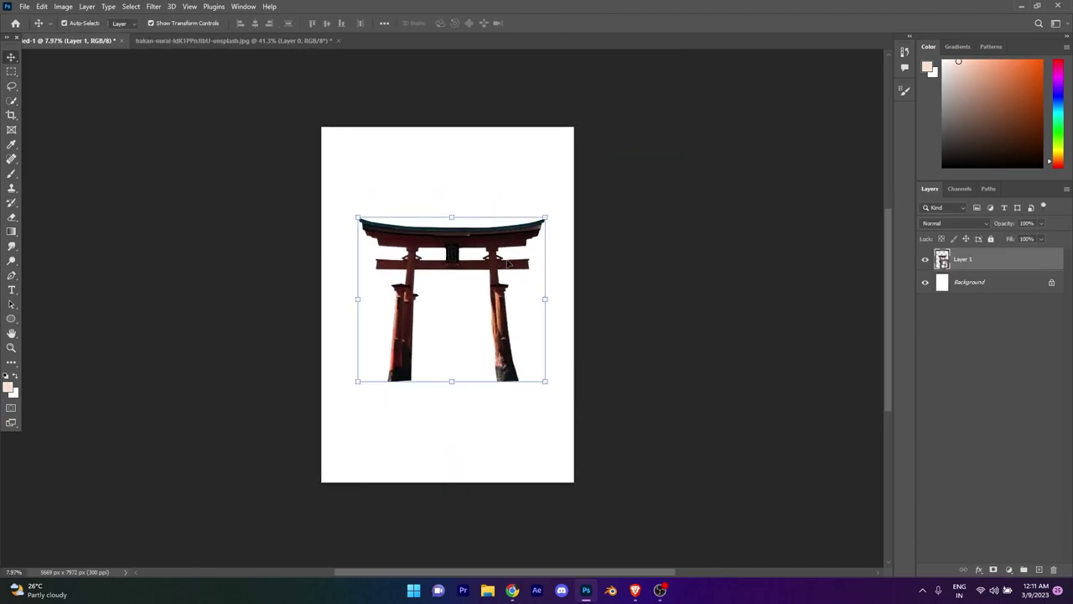
left_click_drag(546, 382, 571, 381)
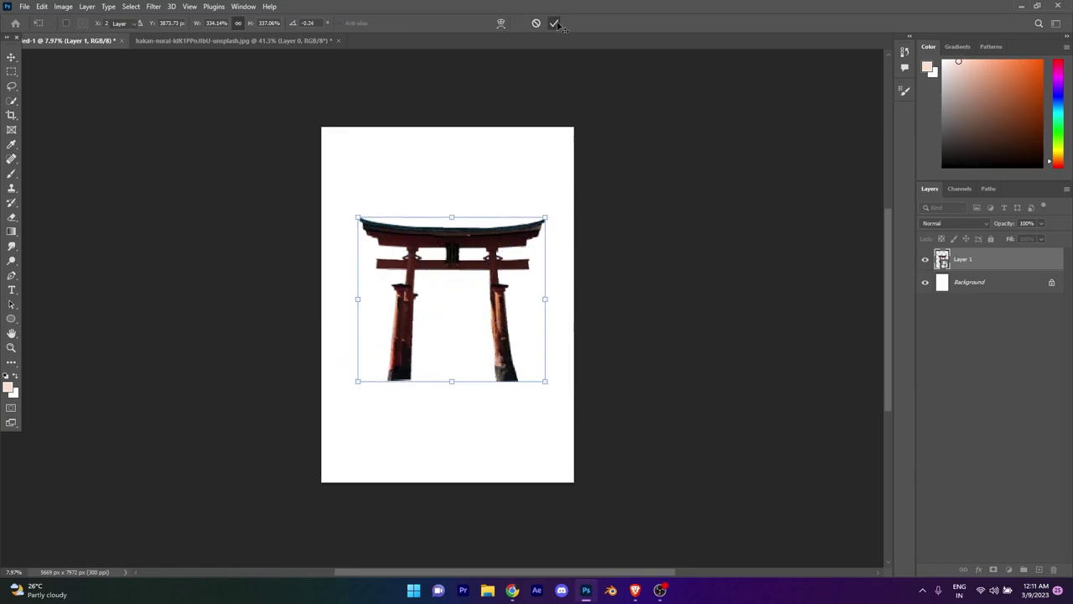
scroll(533, 402, "up", 1)
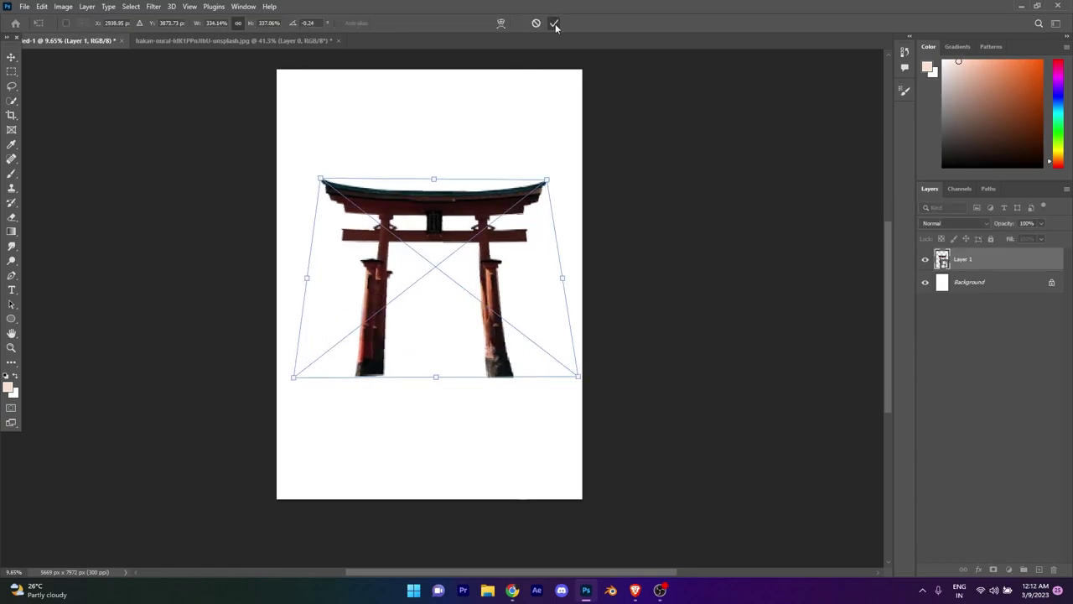
left_click(554, 23)
Step: Nudge the torii gate slightly downward and deselect its layer
scroll(404, 252, "up", 1)
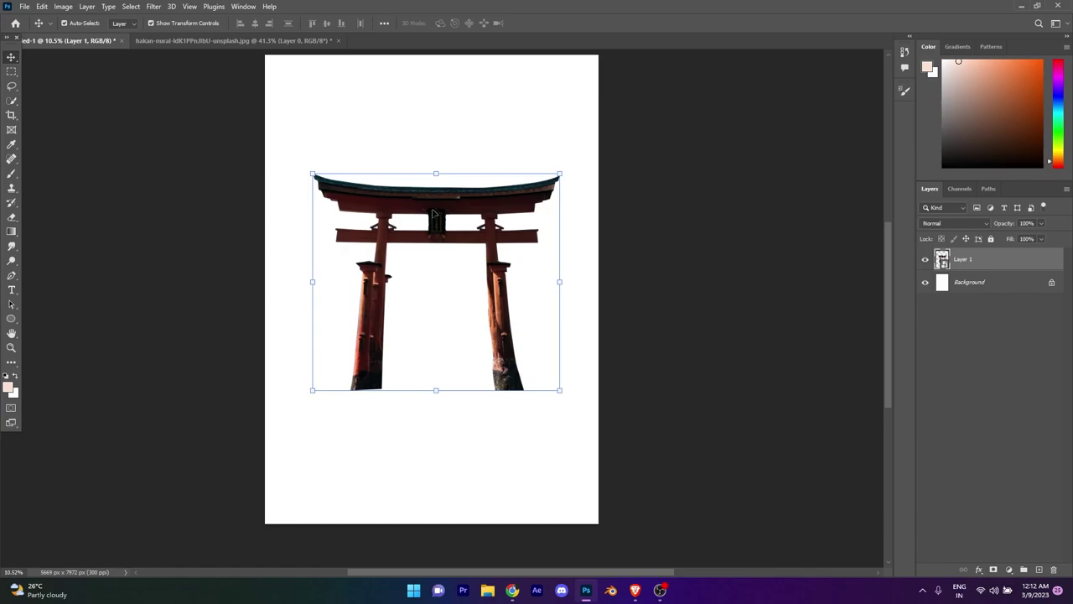
left_click_drag(434, 214, 429, 225)
left_click(455, 324)
scroll(402, 288, "down", 1)
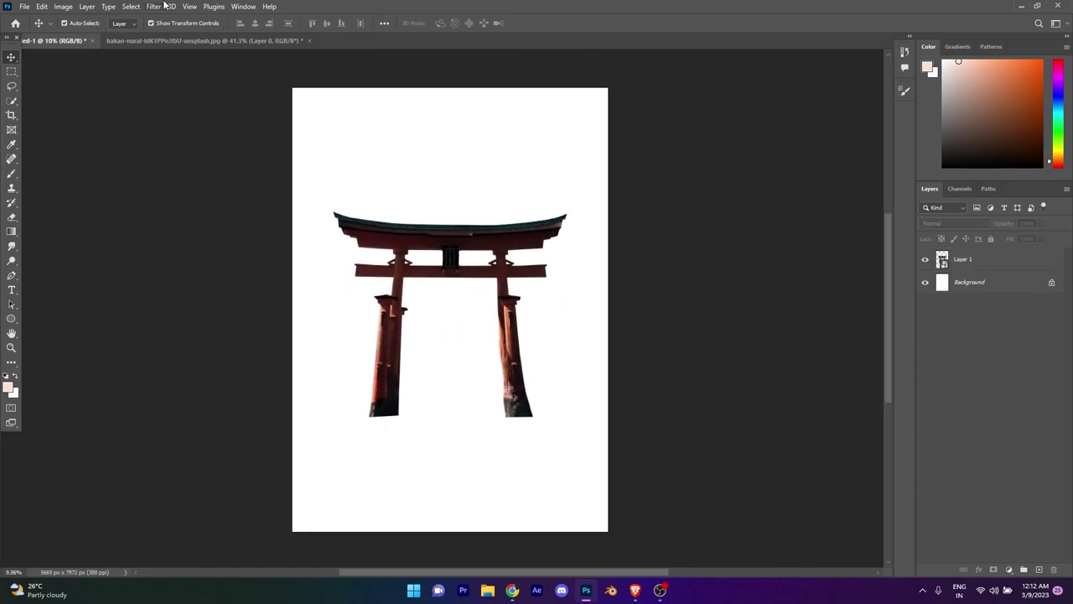
Step: Float the brush presets panel and begin opening another image file
left_click(165, 5)
left_click(264, 126)
left_click_drag(276, 109, 167, 94)
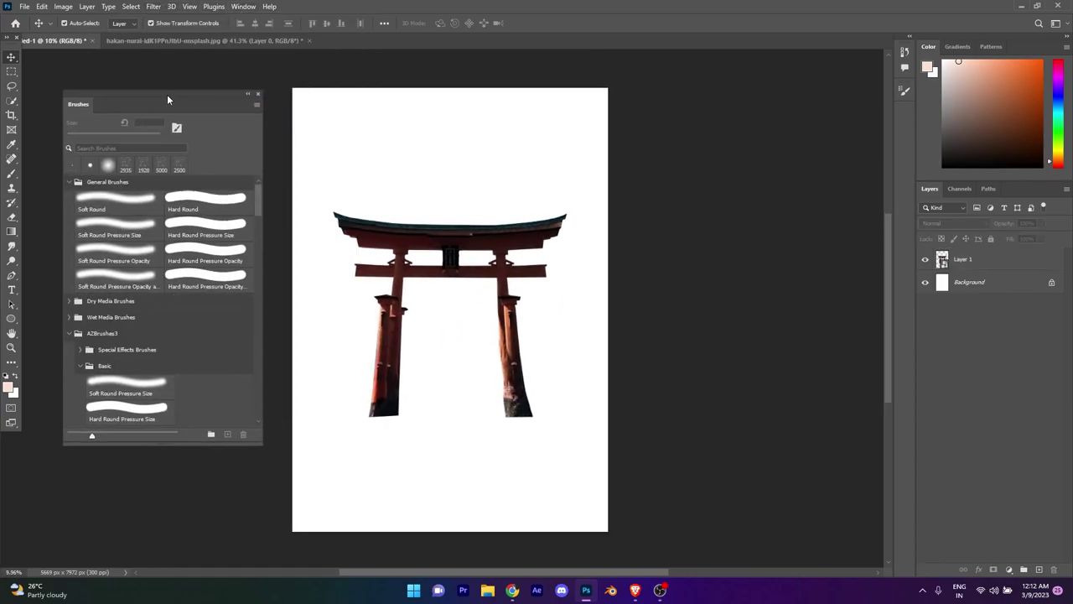
left_click(19, 7)
left_click(42, 38)
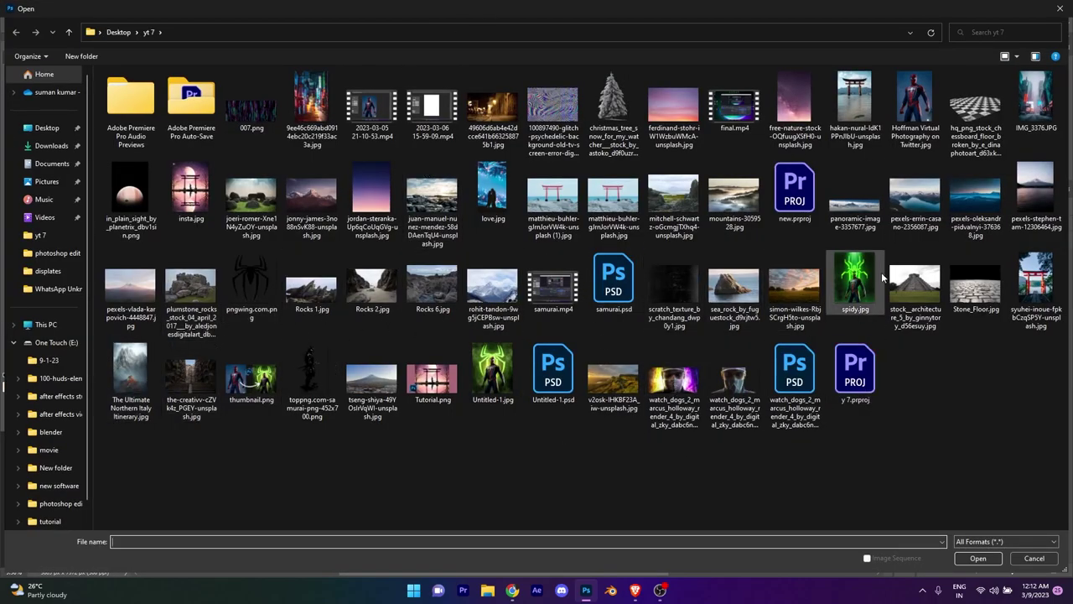
Step: Open pexels-stephen-tam-12306464.jpg through Camera Raw and zoom in on the mountain peak
left_click(1036, 193)
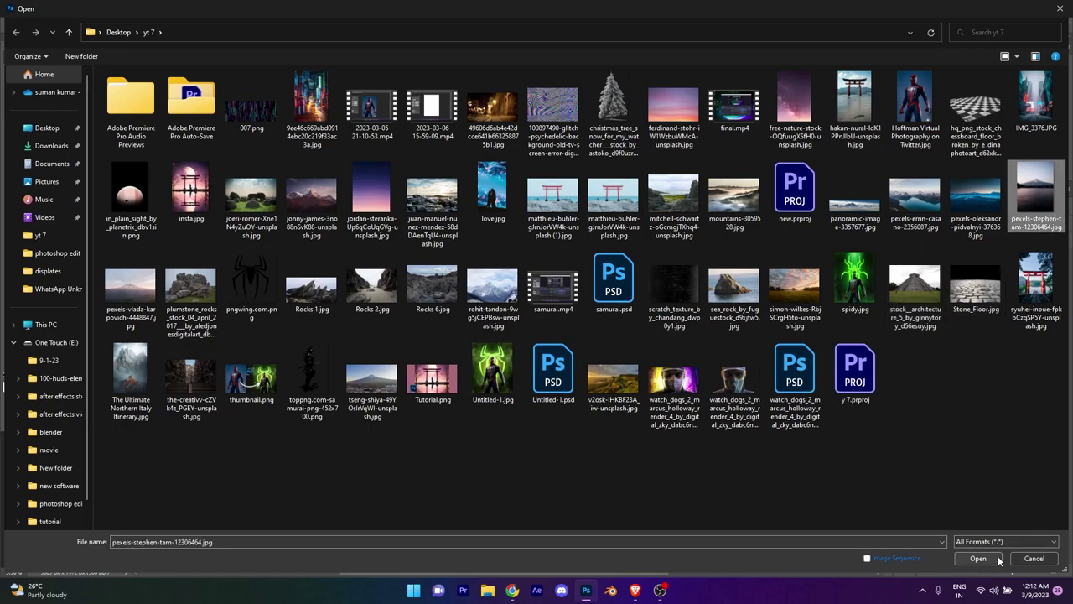
left_click(998, 559)
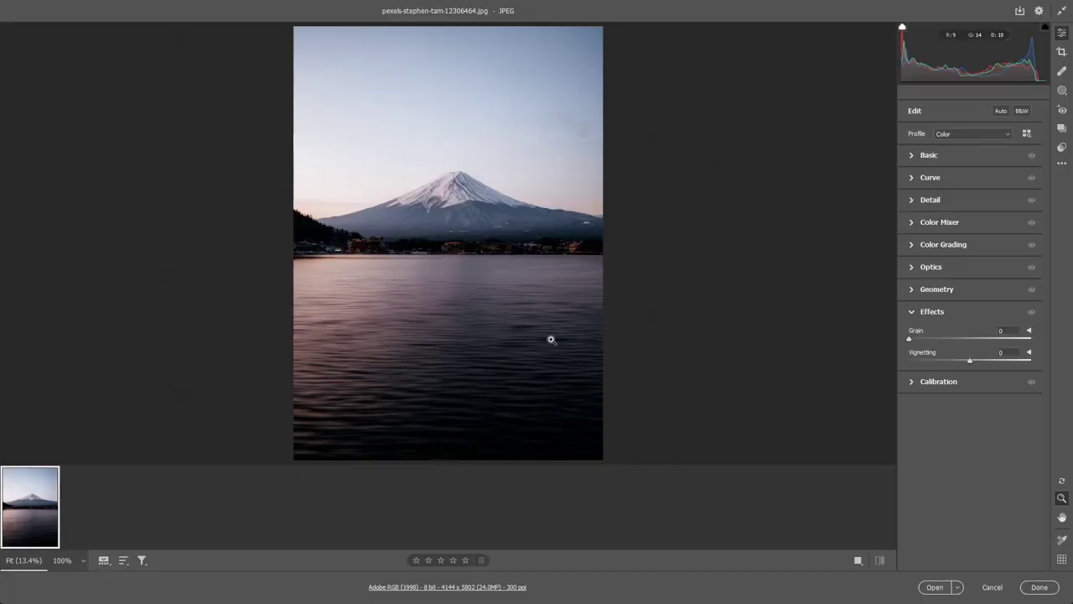
left_click(934, 587)
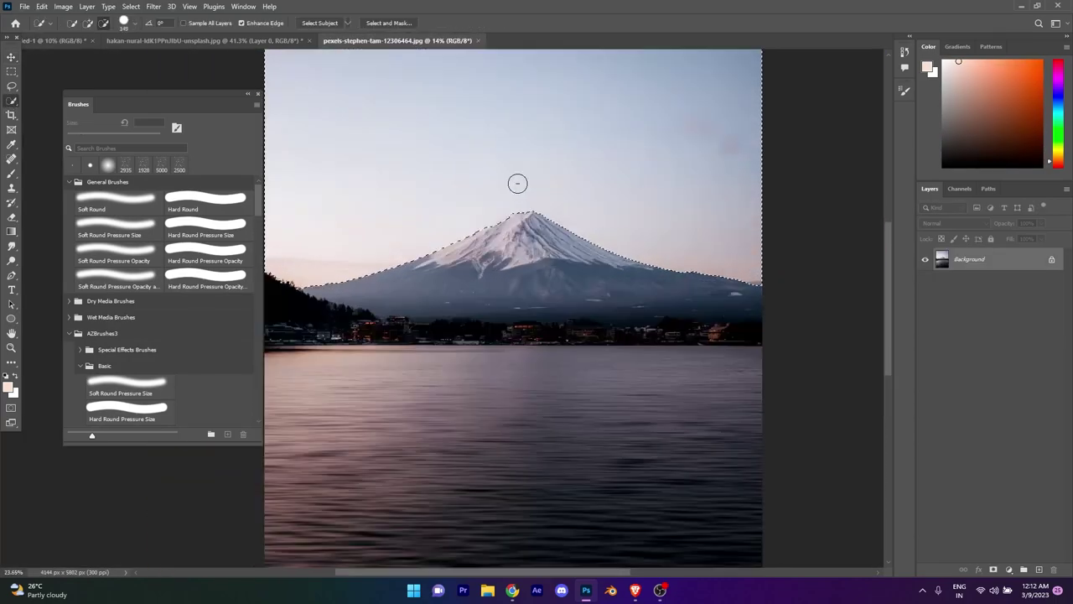
left_click_drag(517, 182, 444, 366)
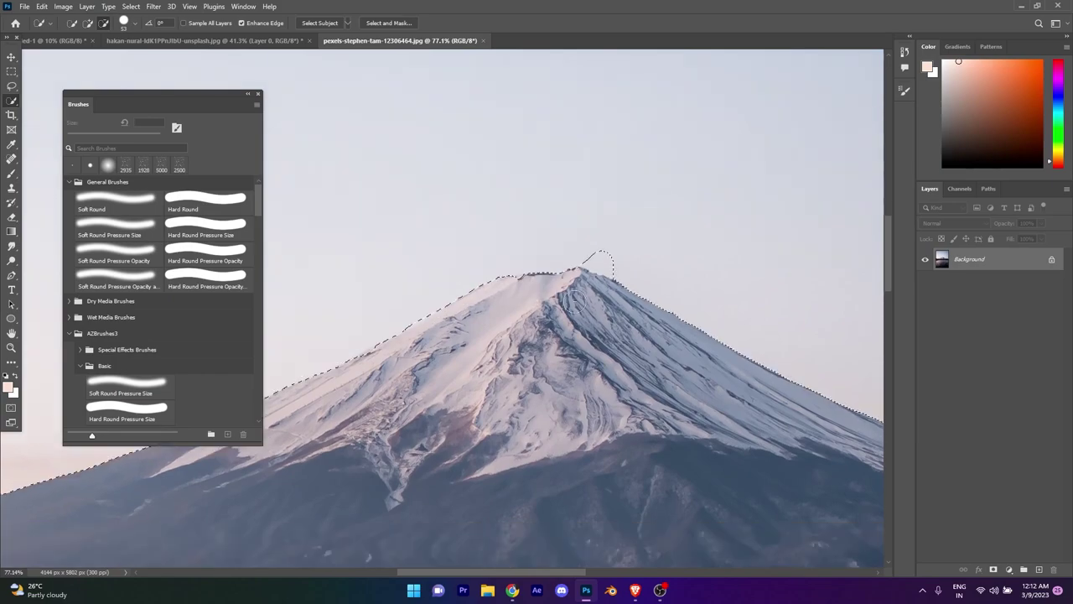
scroll(598, 268, "down", 2)
scroll(582, 283, "up", 3)
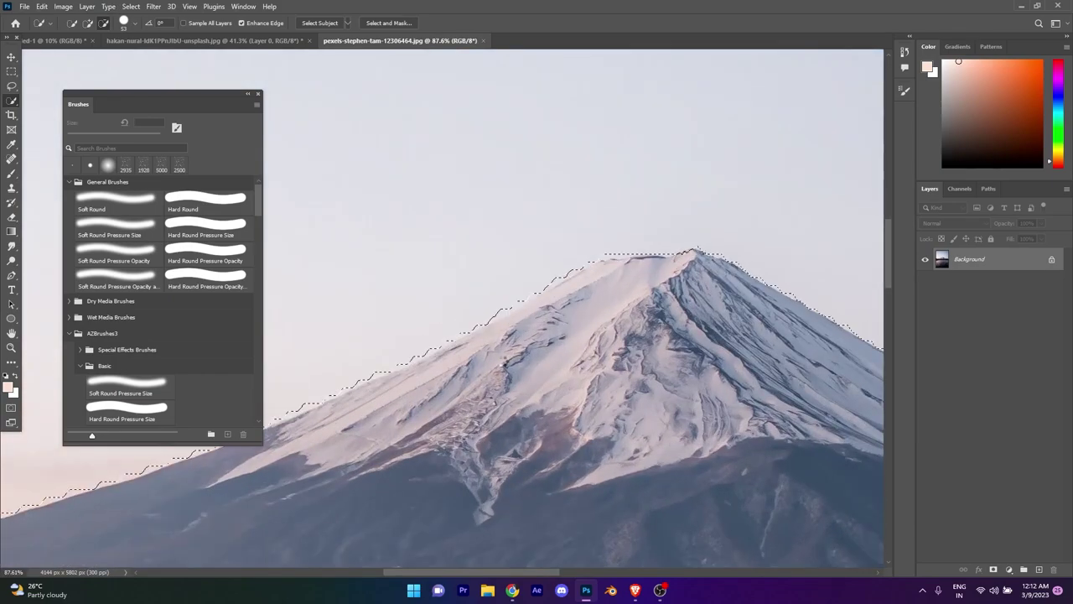
Step: Refine the sky selection along the left slope and mask the sky out
left_click_drag(460, 357, 621, 272)
scroll(648, 332, "down", 3)
scroll(493, 282, "down", 2)
left_click(993, 569)
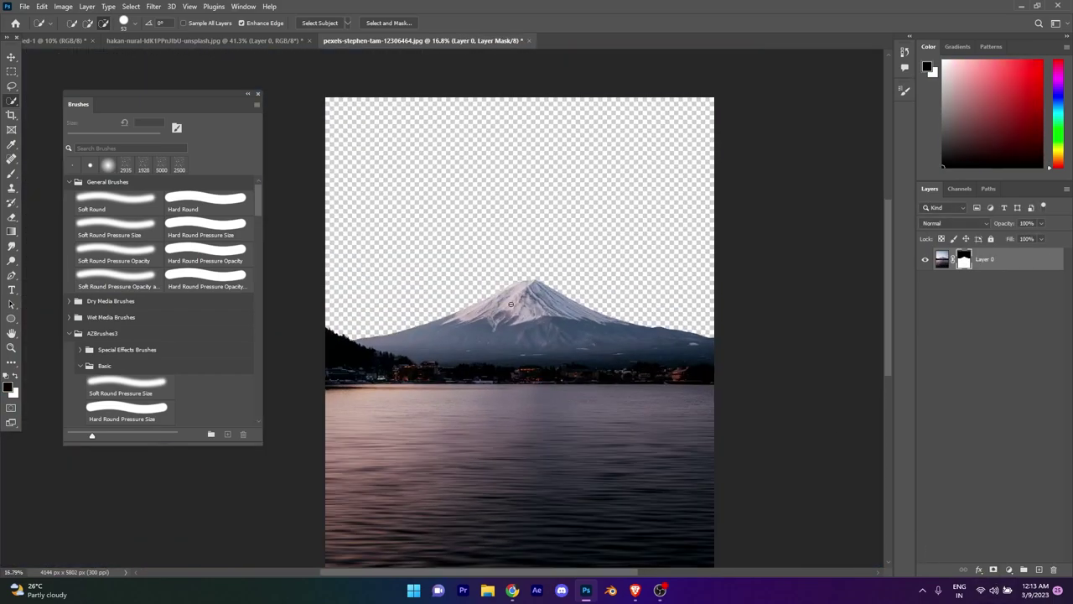
scroll(511, 304, "up", 1)
scroll(558, 336, "down", 2)
Step: Try painting the mask with a hard round brush, undo it, and re-add the sky mask
key("b")
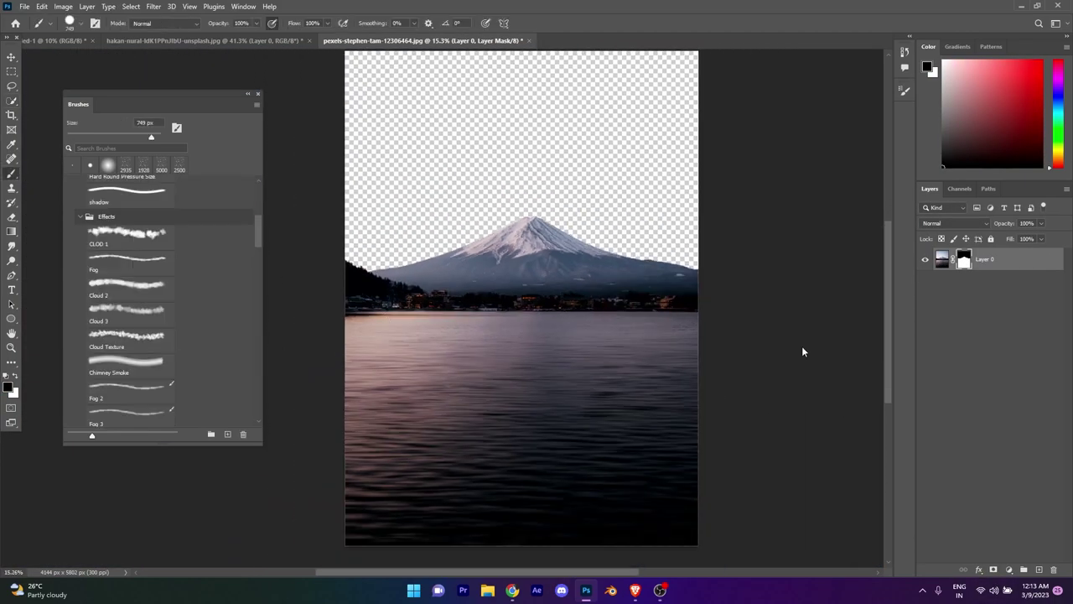
scroll(159, 277, "up", 10)
left_click(208, 201)
mouse_move(431, 434)
left_mouse_down()
mouse_move(761, 472)
mouse_move(383, 492)
mouse_move(327, 336)
left_mouse_up()
key("ctrl+z")
key("ctrl+z")
key("ctrl+z")
key("v")
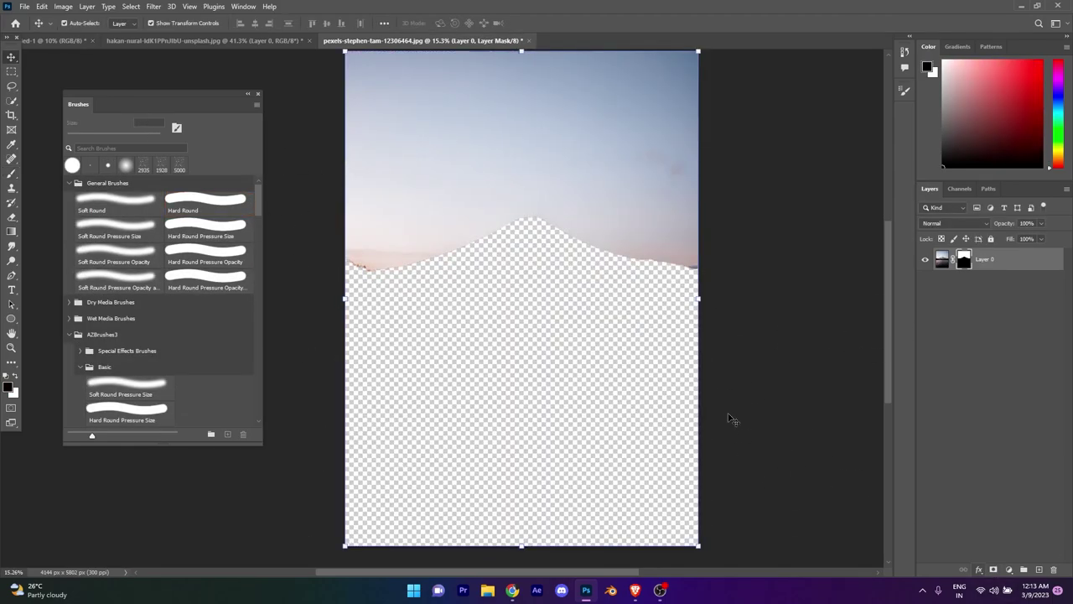
left_click(994, 569)
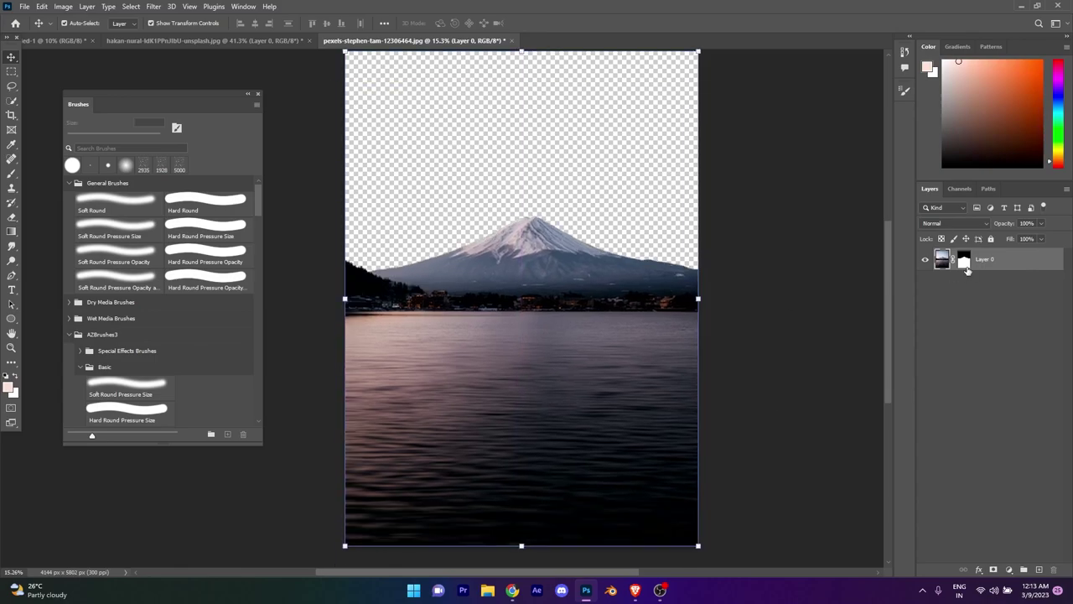
Step: Place the mountain lake layer below the torii, enlarged to about 115% at the canvas bottom
right_click(997, 259)
left_click(919, 258)
left_click_drag(554, 327, 428, 193)
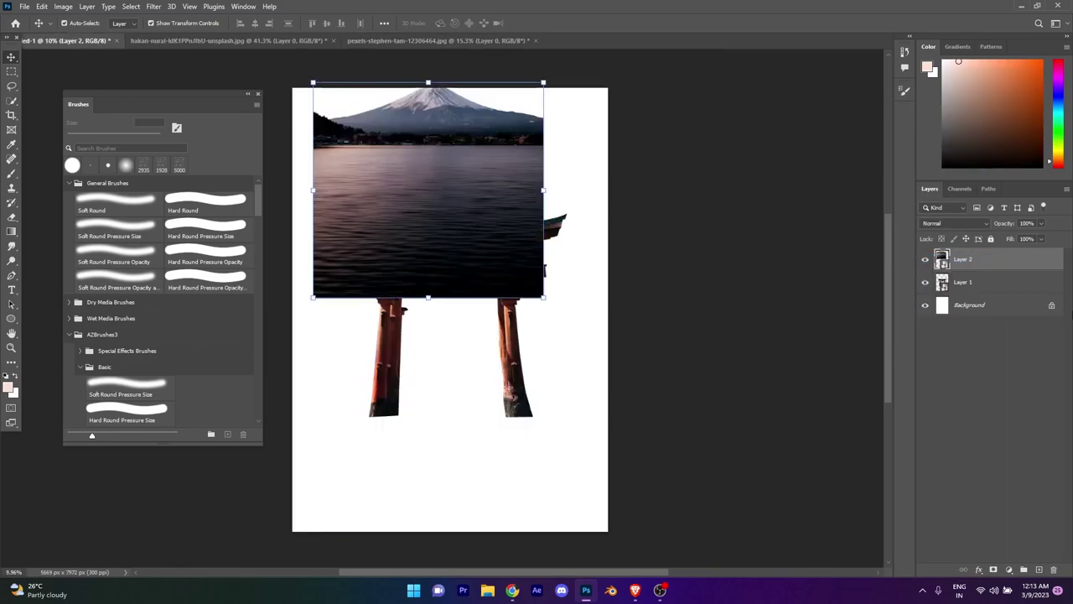
left_click_drag(964, 259, 952, 294)
left_click_drag(479, 153, 526, 320)
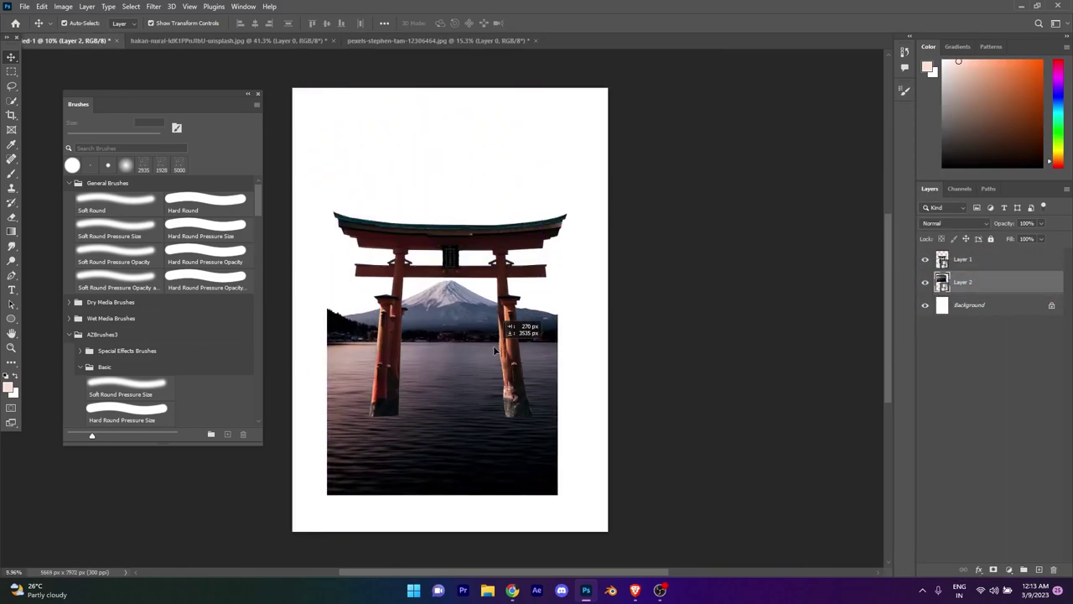
left_click_drag(557, 285, 623, 216)
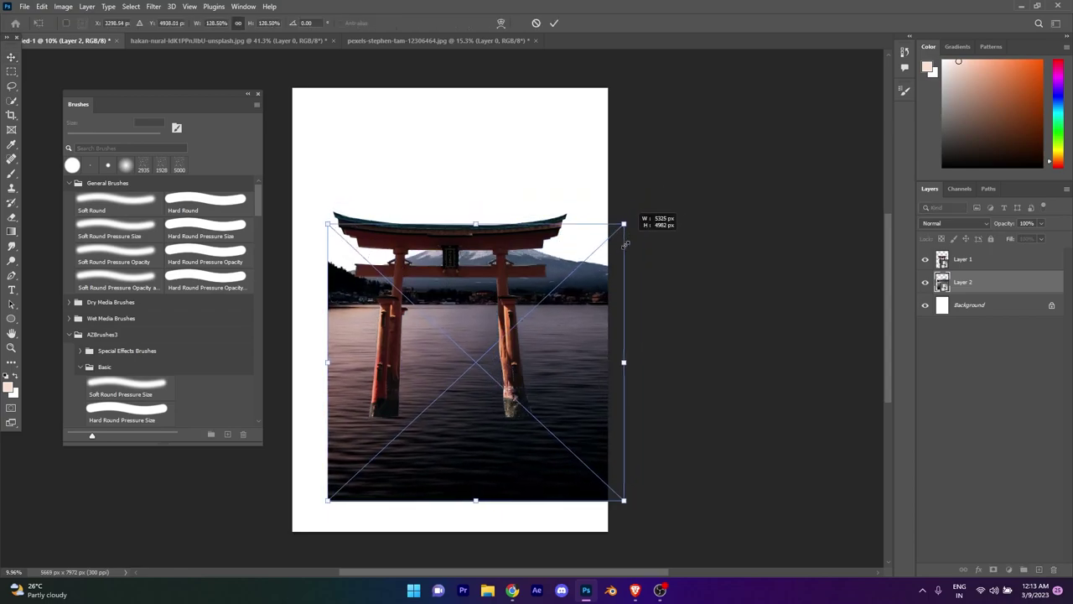
mouse_move(531, 268)
left_mouse_down()
mouse_move(522, 352)
mouse_move(513, 344)
left_mouse_up()
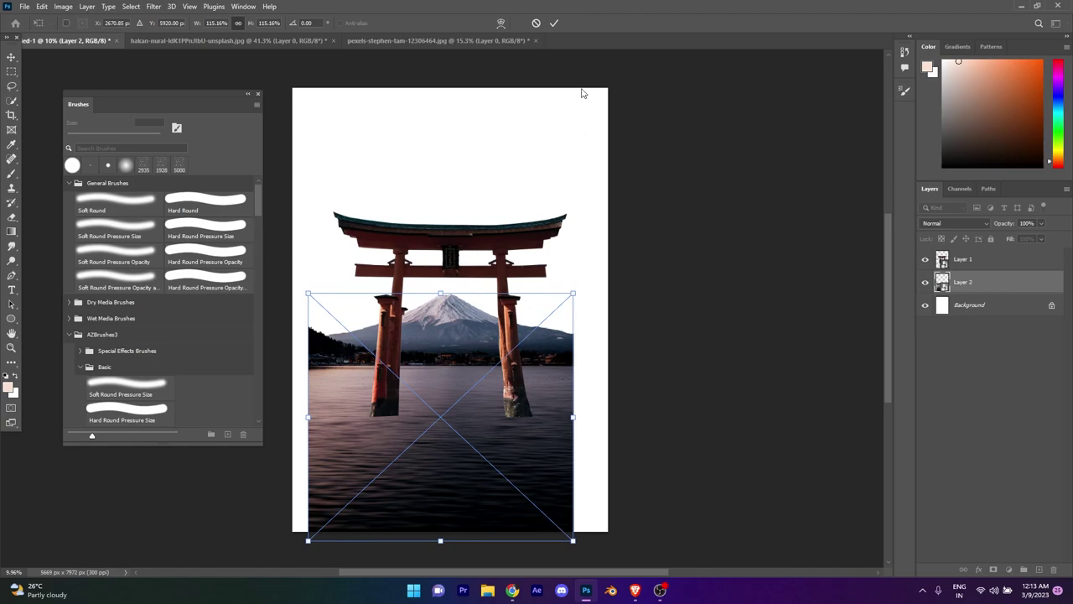
left_click(553, 23)
Step: Reselect the mountain layer and close the mountain photo without saving
left_click(971, 259)
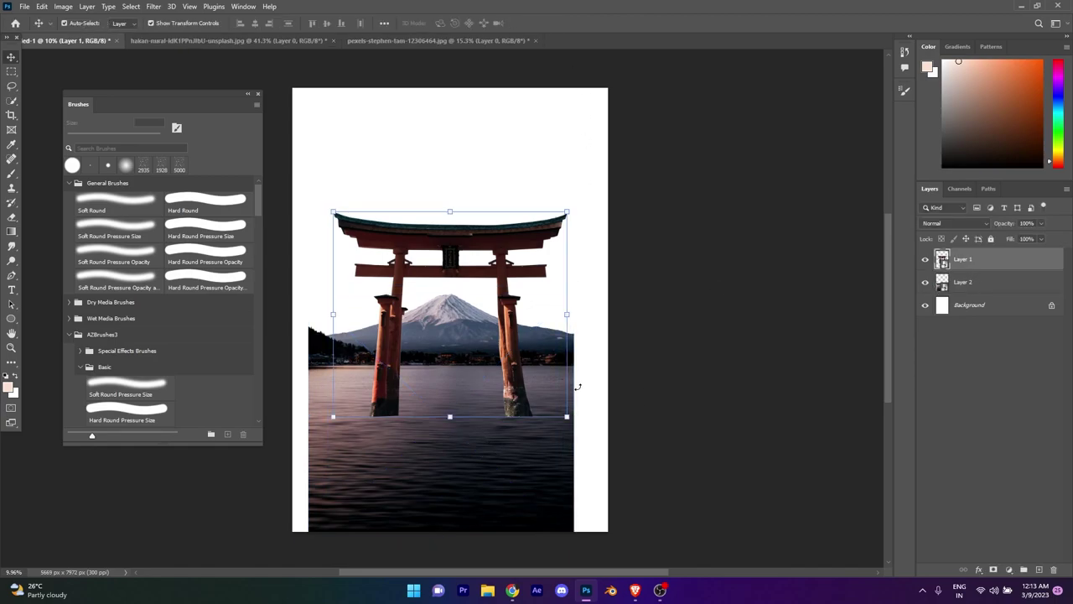
left_click(968, 283)
scroll(487, 391, "up", 3)
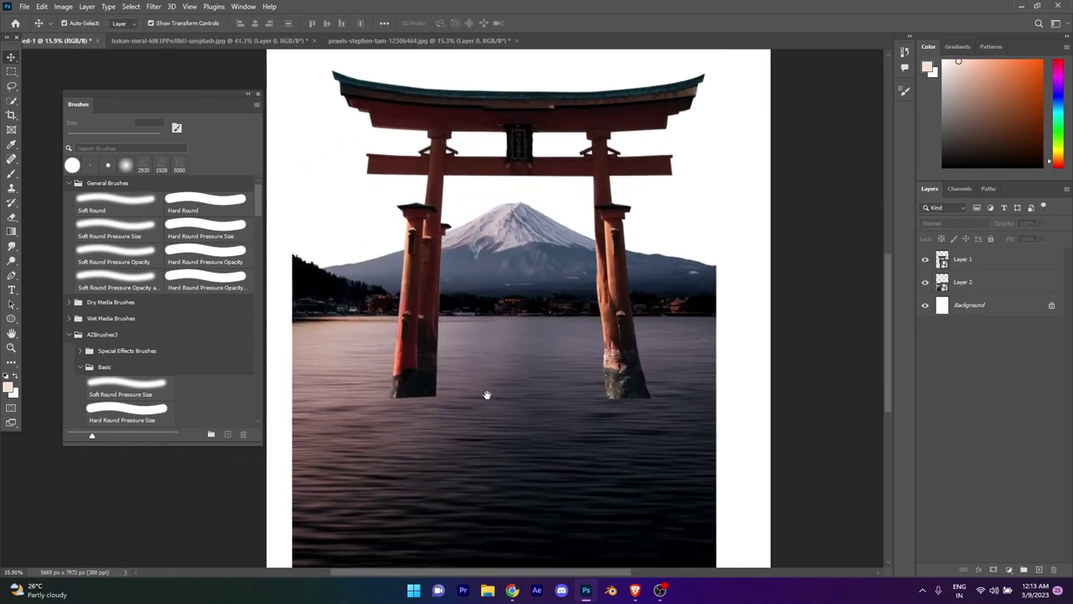
scroll(487, 419, "down", 4)
scroll(520, 394, "up", 3)
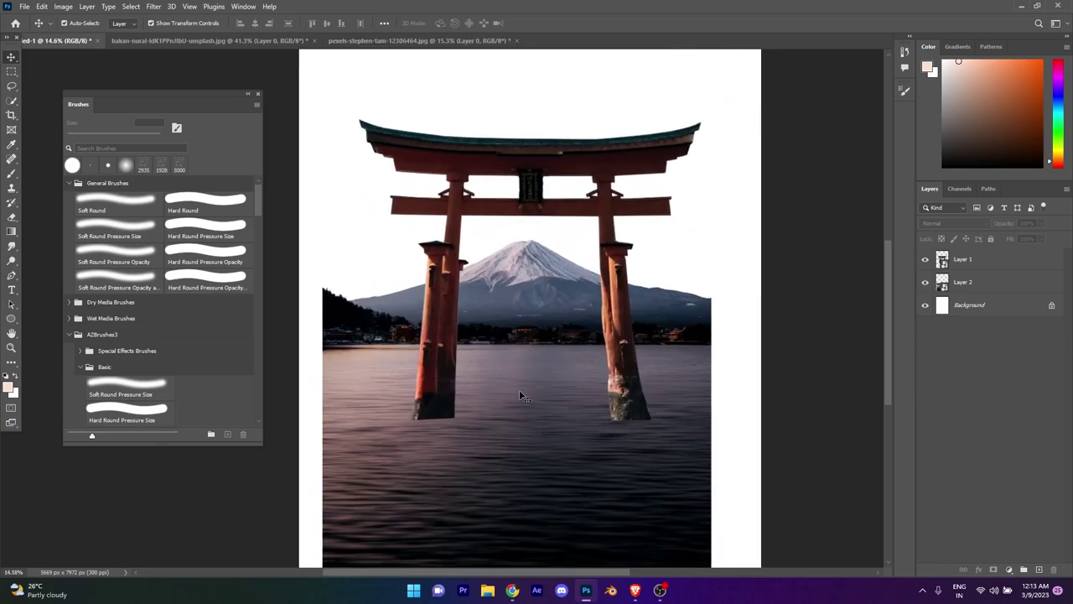
scroll(519, 396, "down", 2)
key("ctrl+Tab")
key("ctrl+w")
left_click(530, 218)
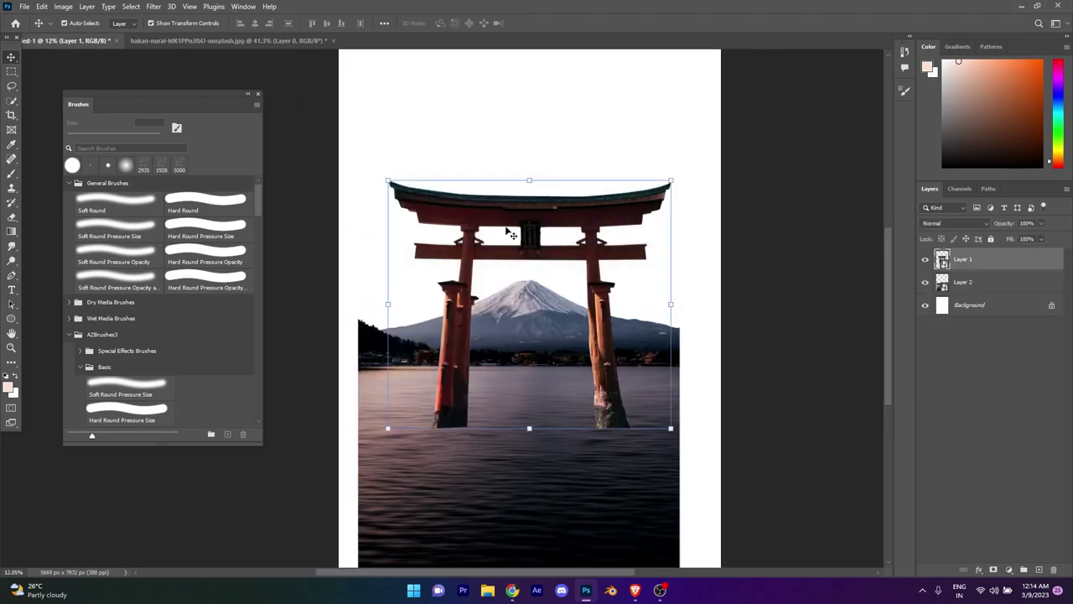
Step: Save the torii poster in Photoshop format with compatibility on, then bring up the Open dialog
key("ctrl+s")
key("Return")
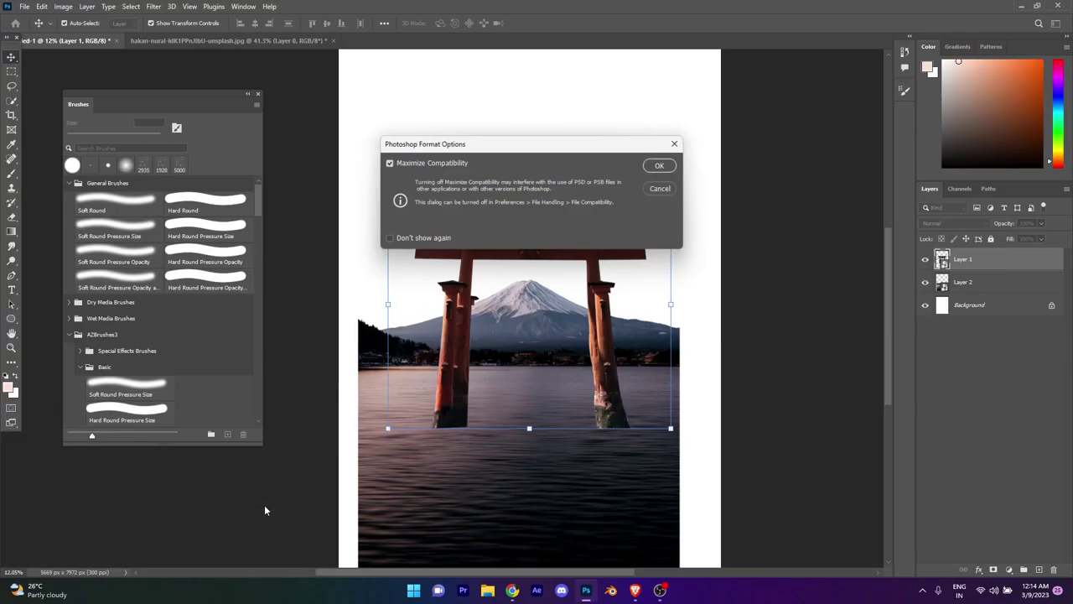
key("Return")
left_click(308, 40)
key("ctrl+Tab")
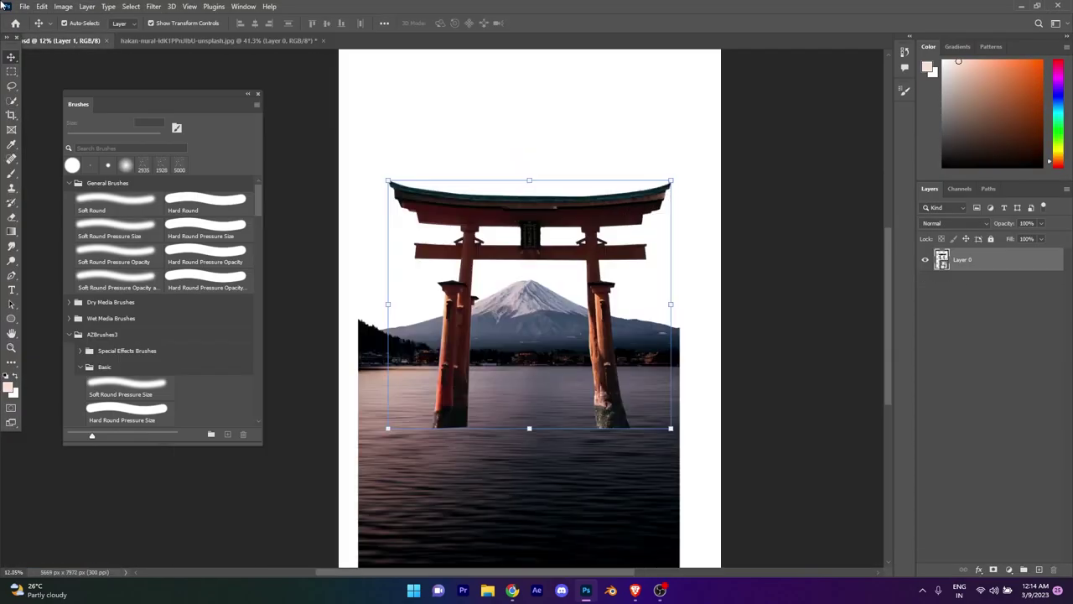
key("ctrl+o")
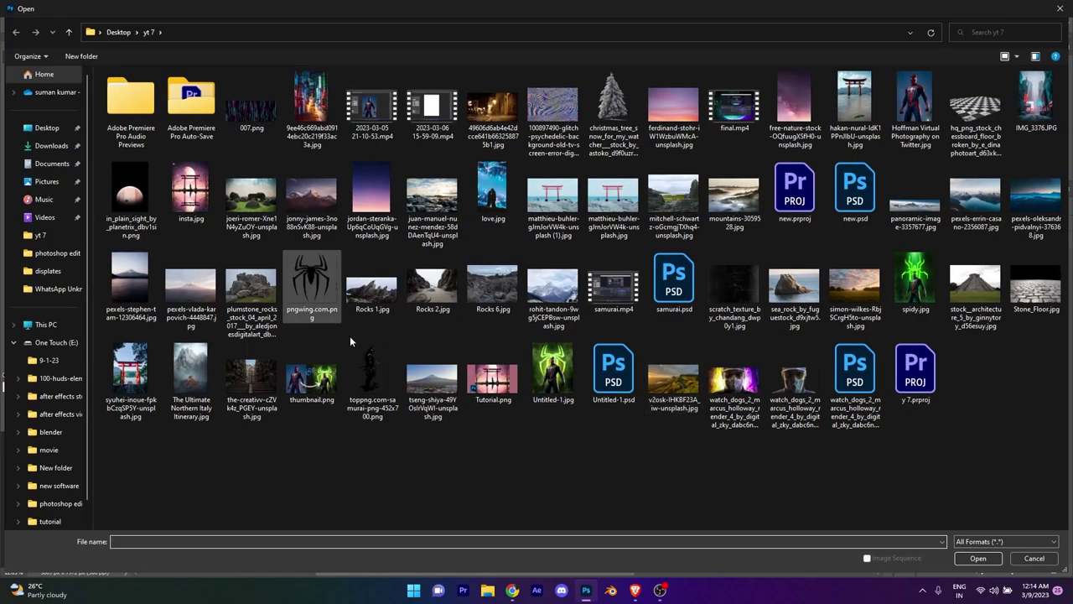
Step: Open pexels-errin-casano-2356087.jpg and dismiss the background layer warning
left_click(553, 306)
left_click(981, 201)
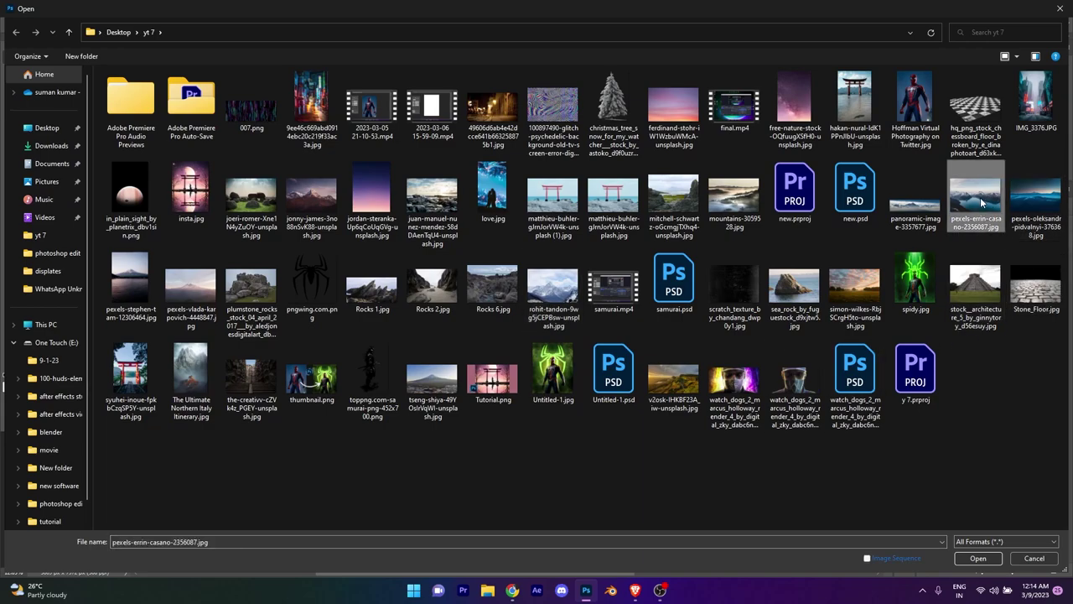
left_click(977, 557)
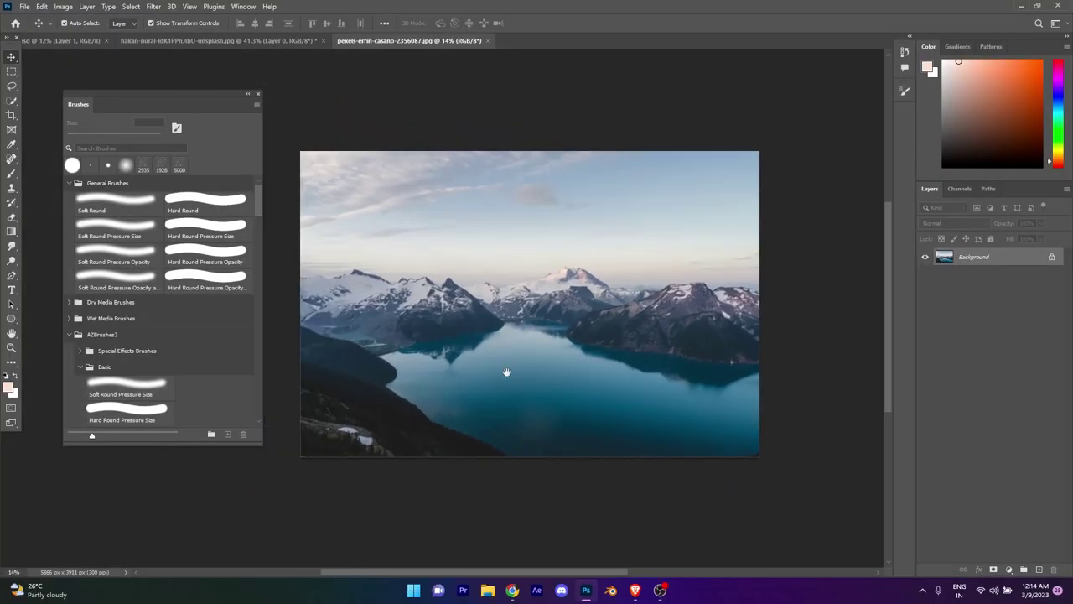
key("Escape")
left_click_drag(208, 93, 182, 93)
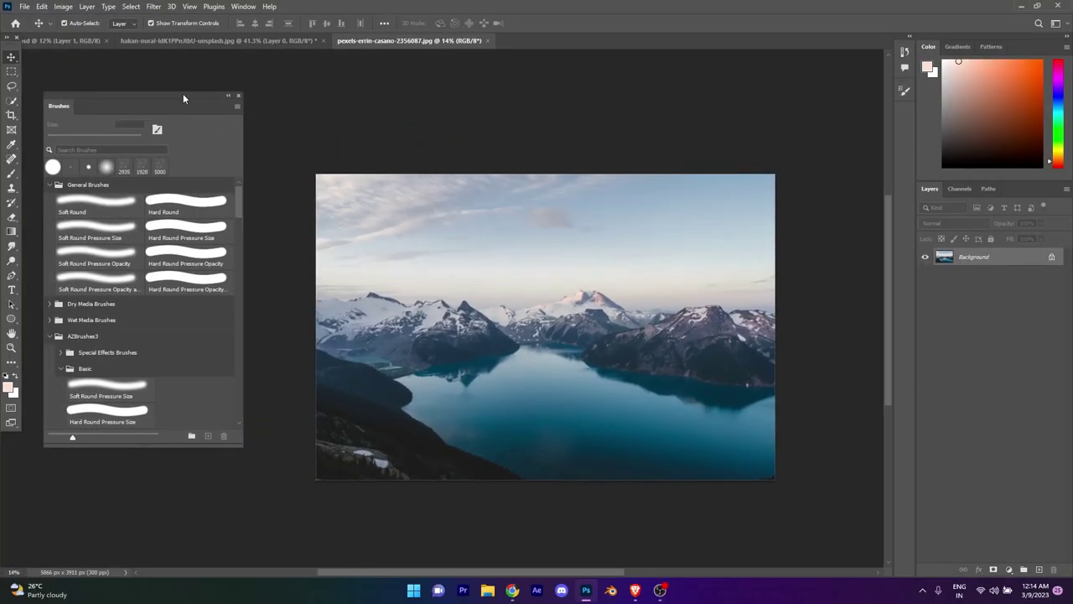
scroll(532, 366, "up", 1)
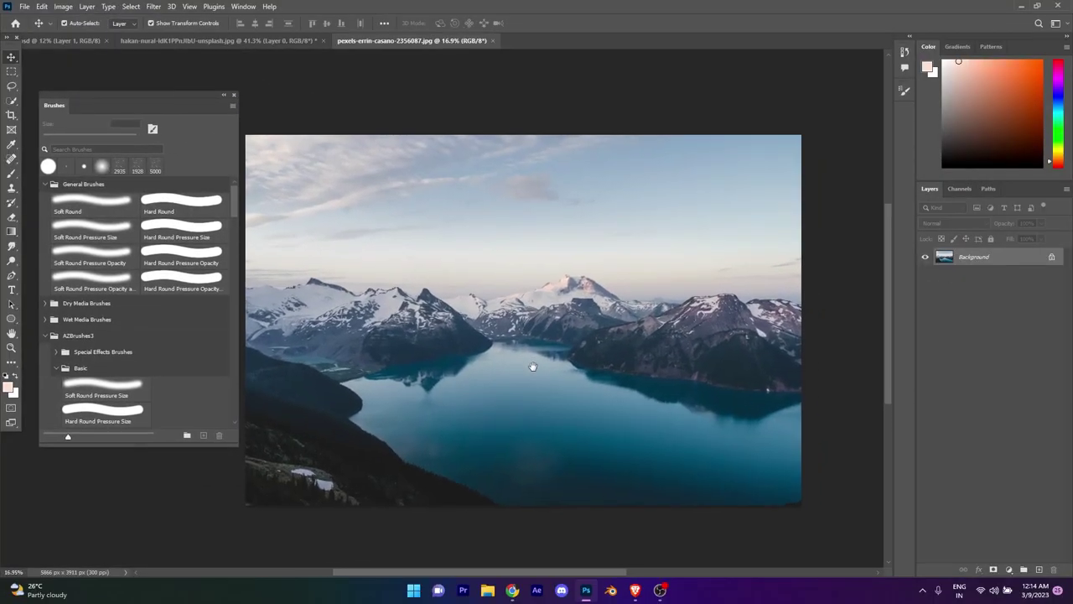
Step: Choose the Quick Selection tool and set its stroke selection mode
left_click(12, 101)
scroll(526, 299, "up", 2)
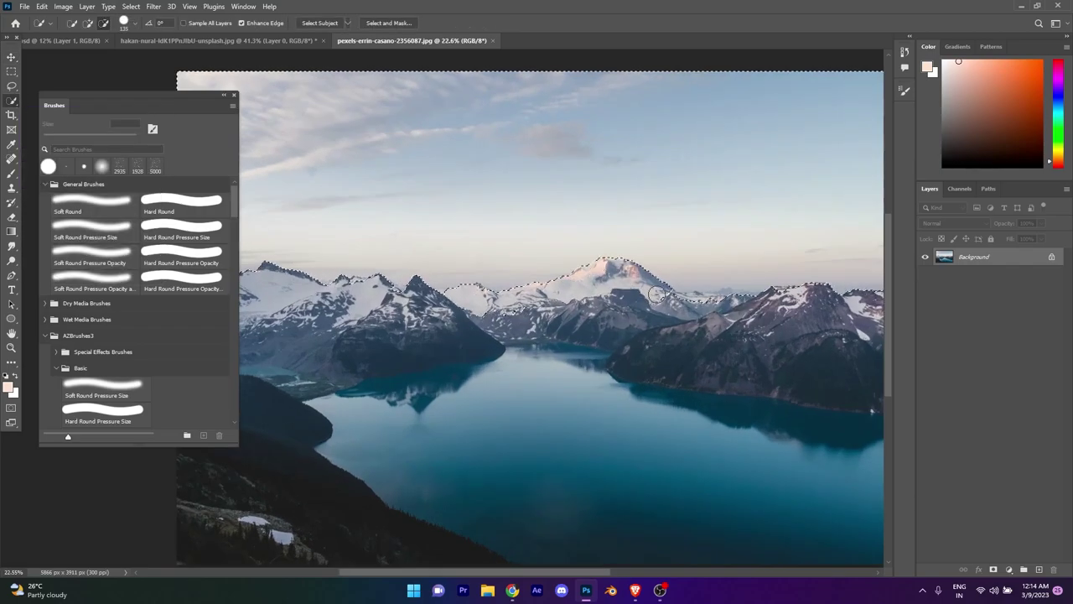
scroll(571, 262, "up", 2)
scroll(572, 262, "up", 2)
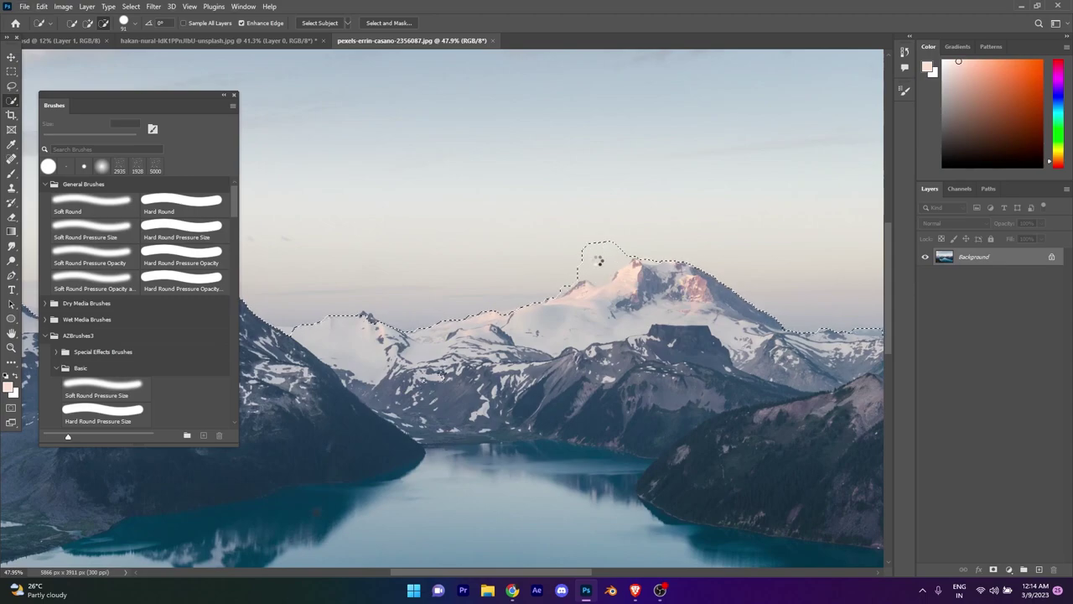
left_click(73, 25)
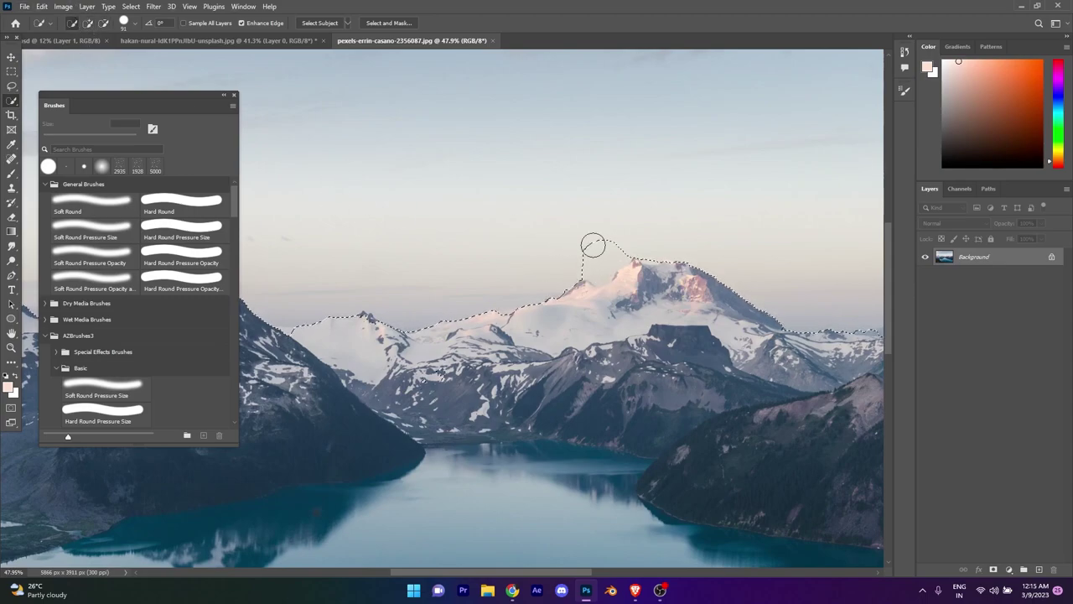
scroll(599, 269, "up", 2)
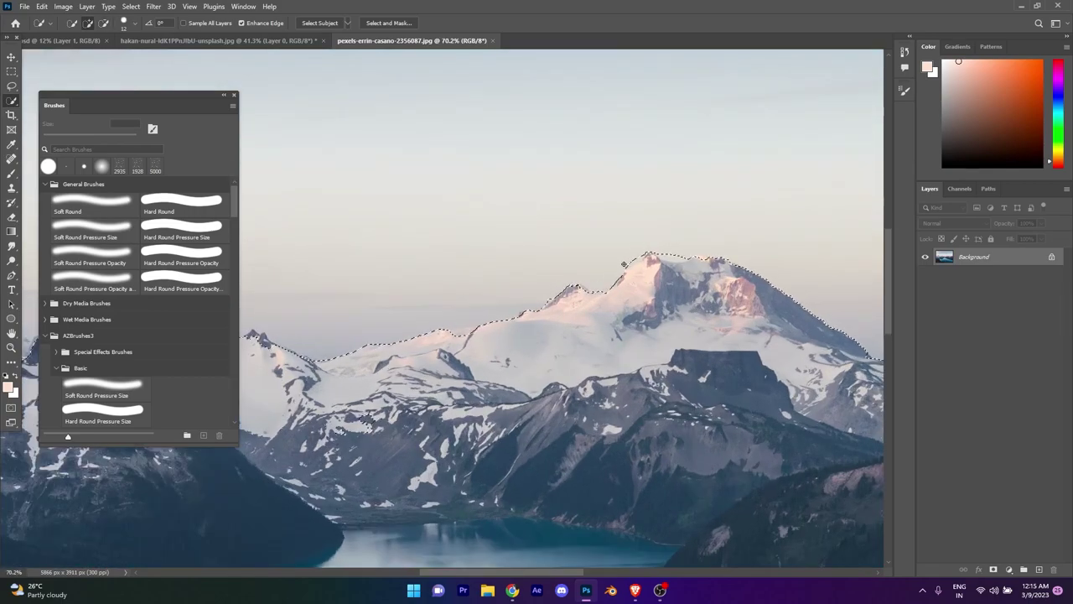
scroll(675, 258, "down", 3)
scroll(587, 251, "up", 3)
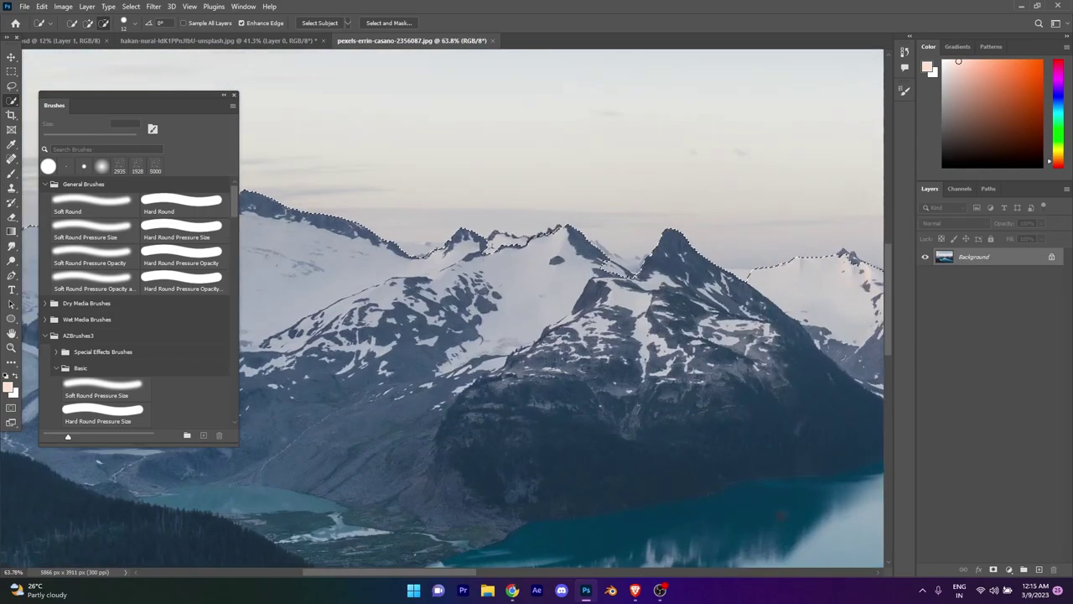
scroll(508, 239, "up", 2)
Step: Select the sky along the mountain ridges and add an inverted layer mask to hide it
left_click_drag(537, 242, 500, 224)
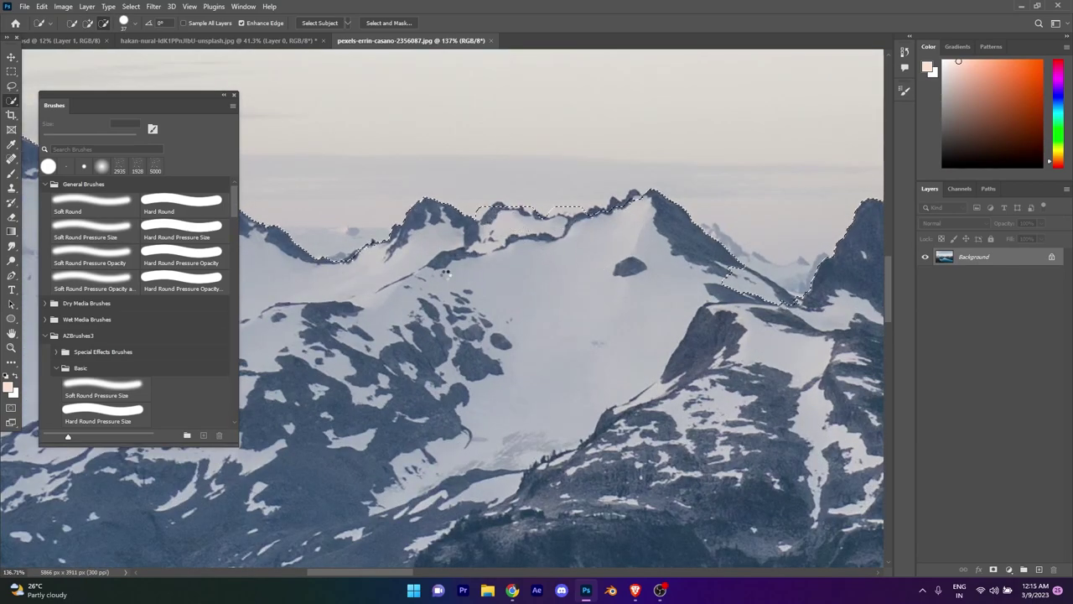
left_click_drag(630, 277, 477, 285)
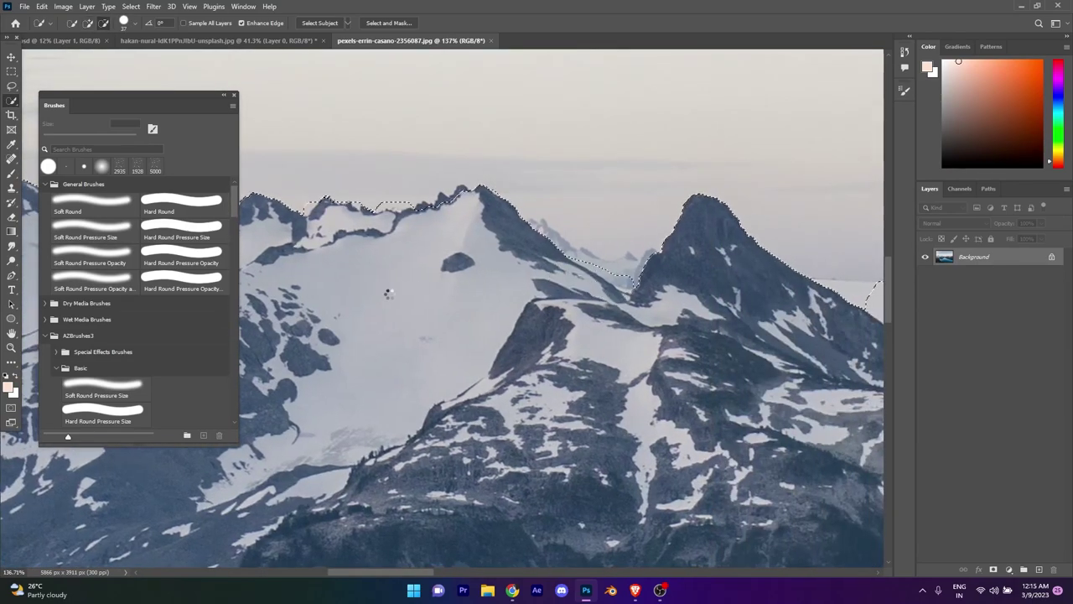
left_click_drag(672, 284, 505, 306)
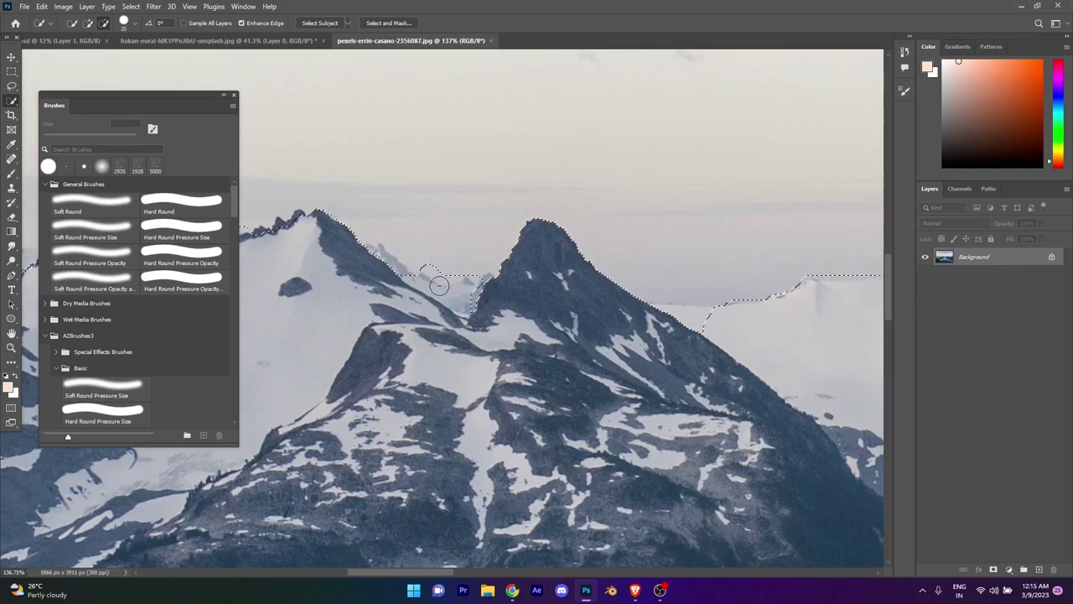
scroll(459, 290, "down", 5)
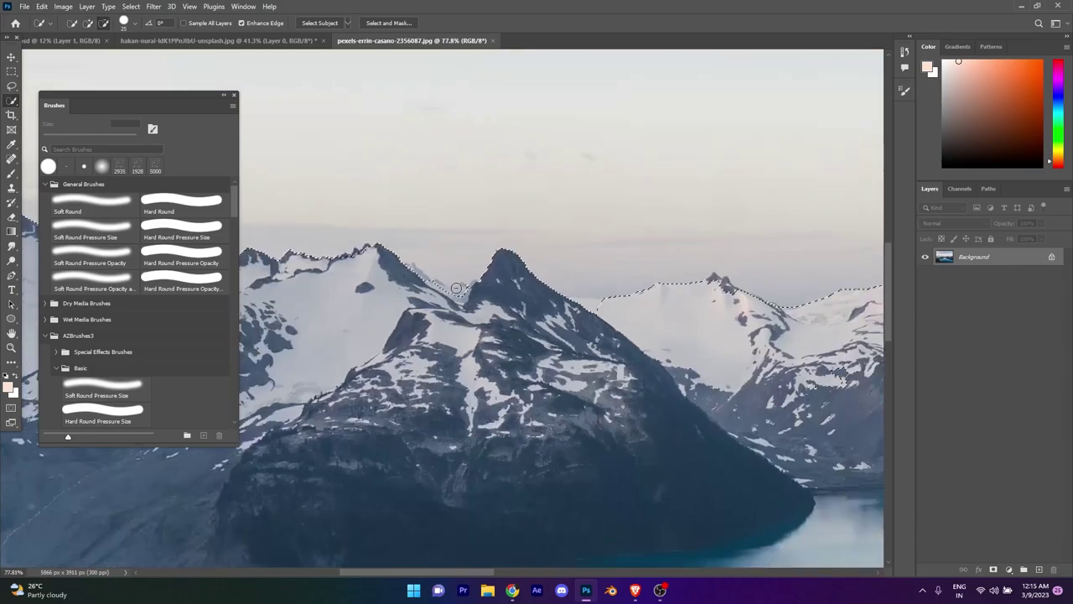
scroll(549, 335, "up", 5)
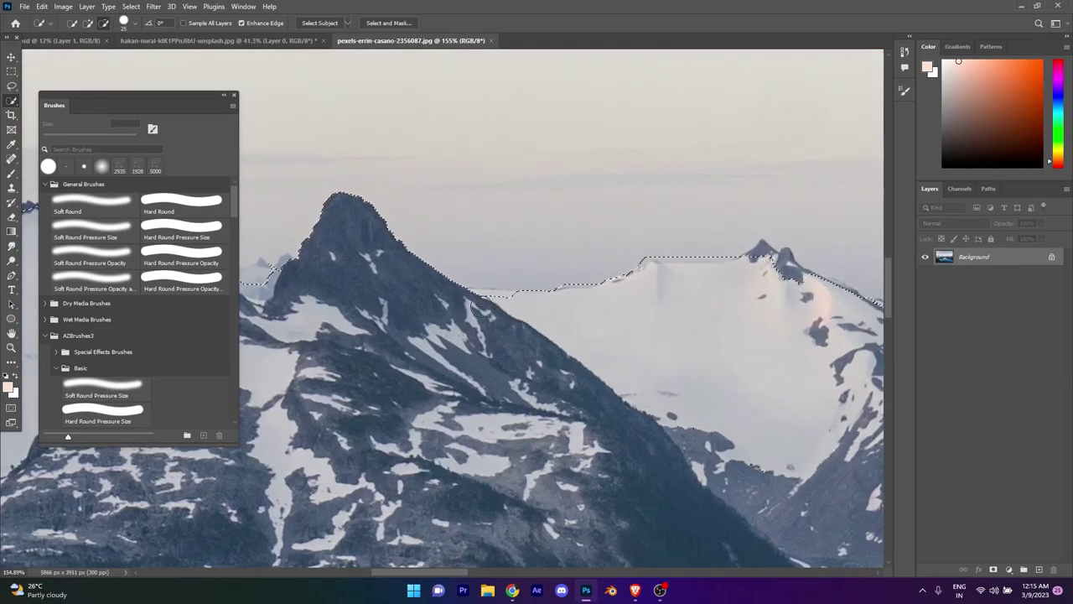
scroll(472, 337, "down", 5)
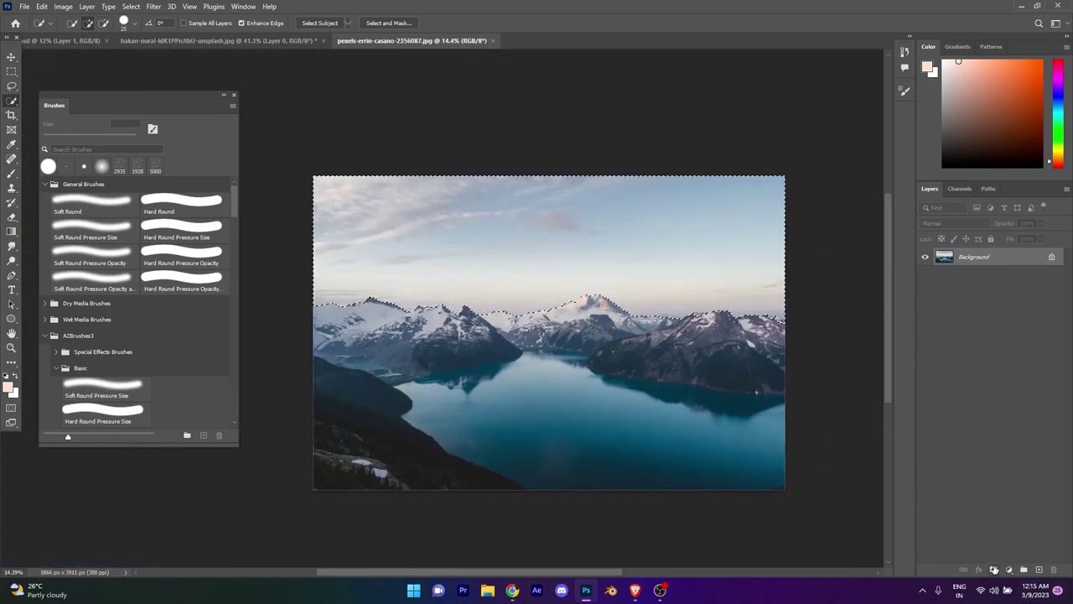
scroll(700, 310, "up", 4)
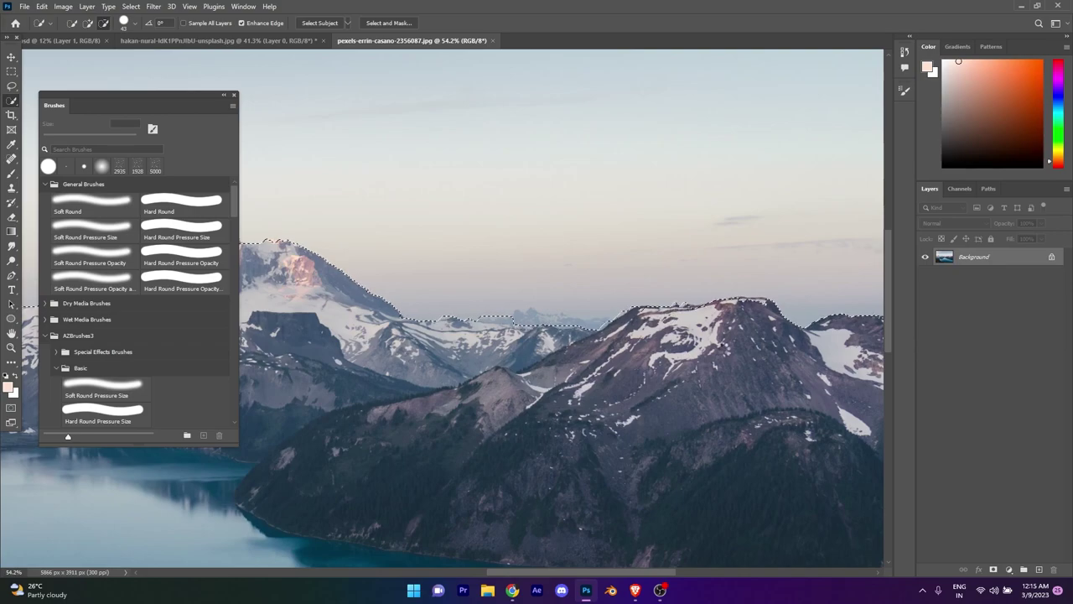
scroll(537, 310, "right", 5)
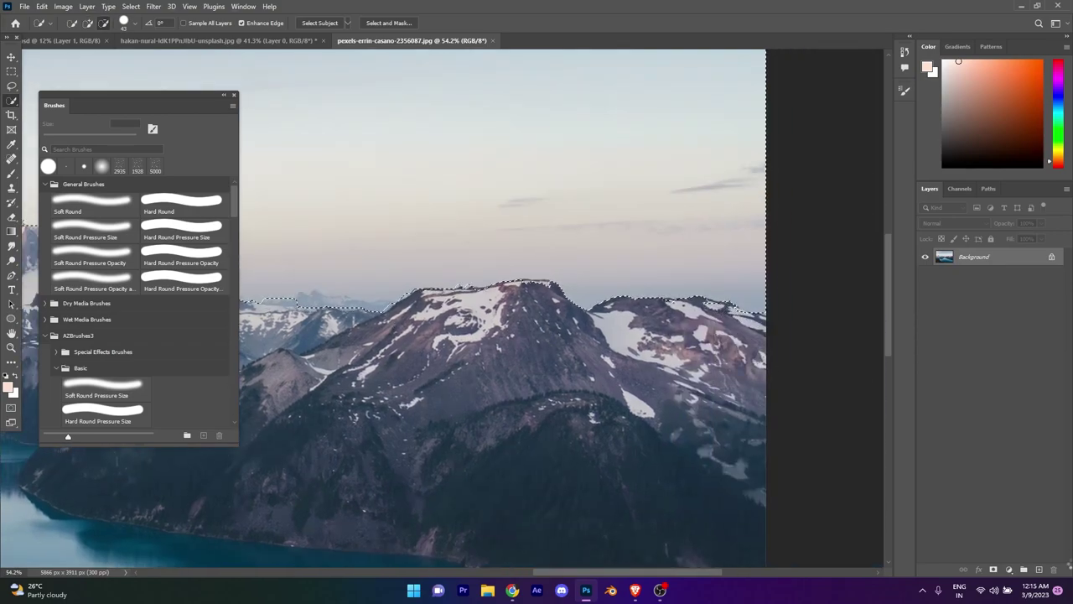
left_click(994, 569)
scroll(656, 344, "down", 4)
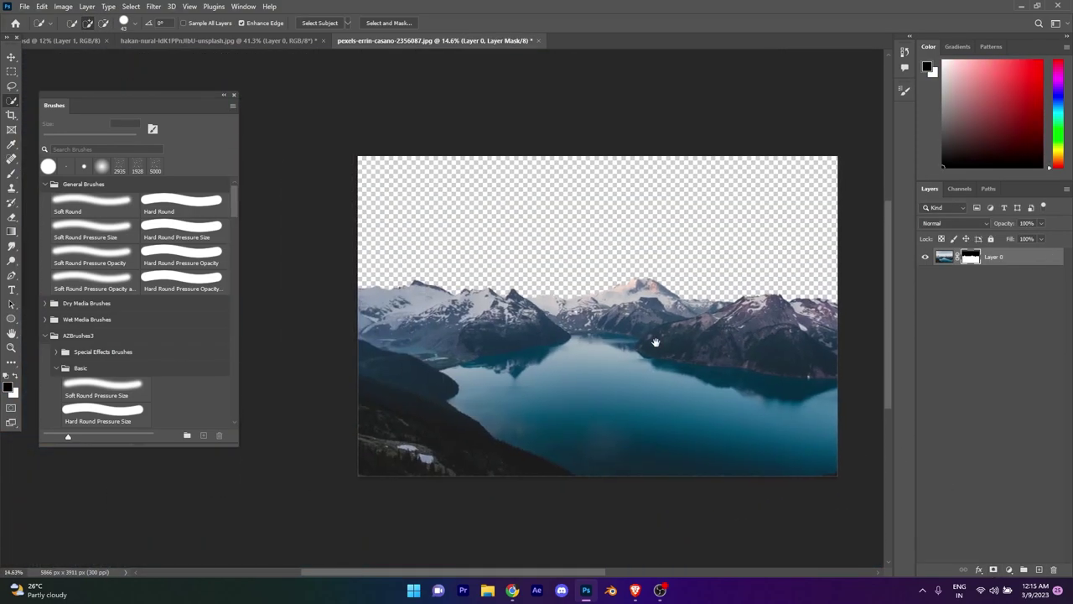
Step: Convert Layer 0 to a Smart Object and drag it into the torii poster, below the gate
left_click(12, 57)
right_click(947, 256)
left_click(946, 257)
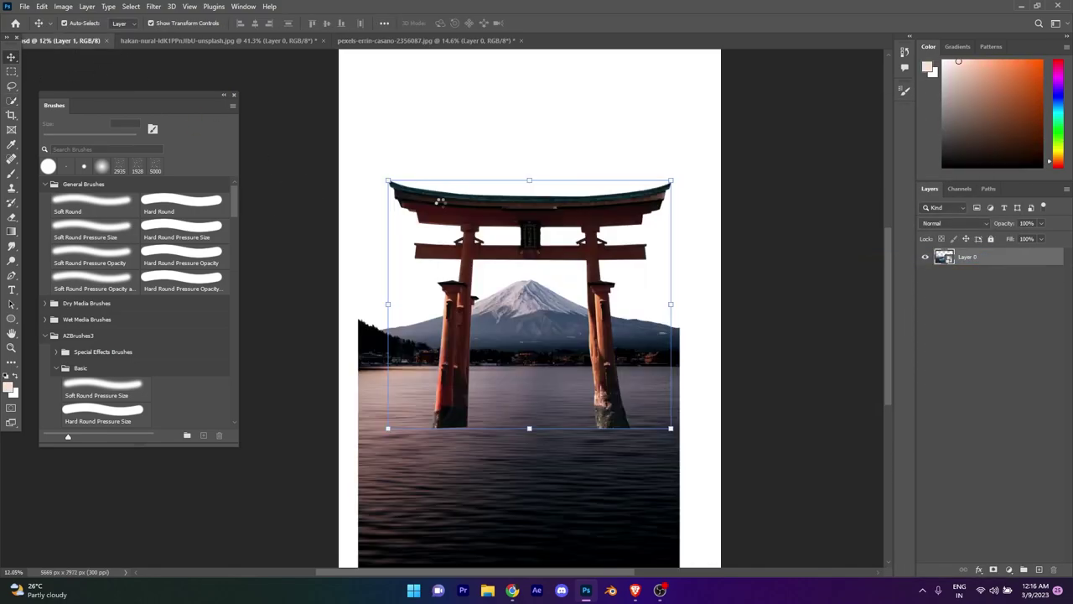
left_click_drag(61, 47, 470, 167)
key("ctrl+bracketleft")
key("ctrl+bracketleft")
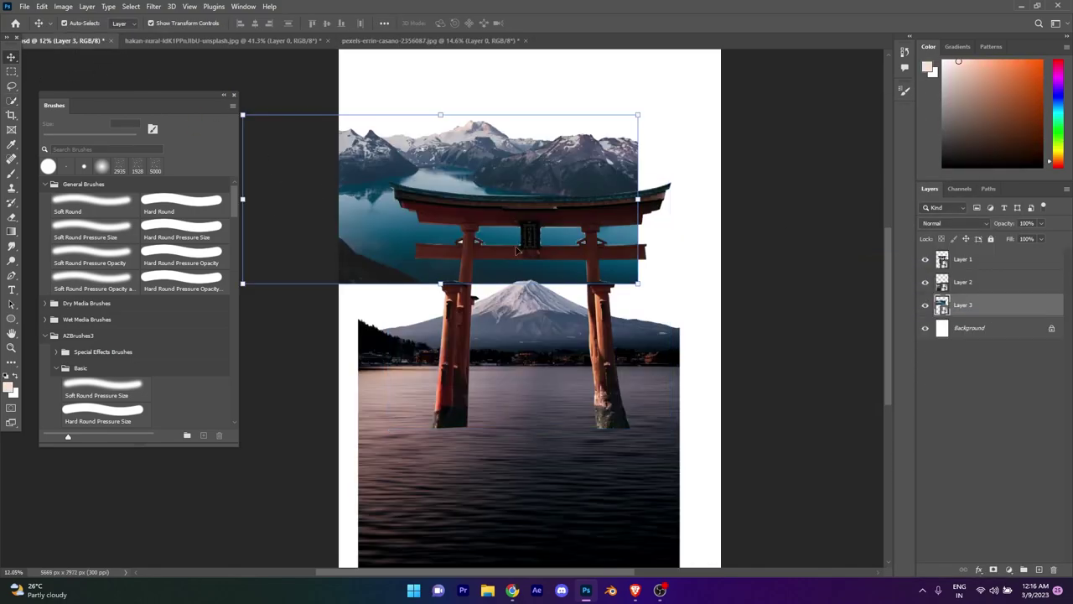
mouse_move(562, 168)
left_mouse_down()
mouse_move(629, 306)
mouse_move(625, 272)
left_mouse_up()
Step: Scale the snowy lake down and position it over the lake beside Fuji
key("ctrl+t")
left_click_drag(695, 383, 491, 307)
mouse_move(468, 246)
left_mouse_down()
mouse_move(521, 313)
mouse_move(560, 281)
left_mouse_up()
left_click_drag(519, 338, 682, 335)
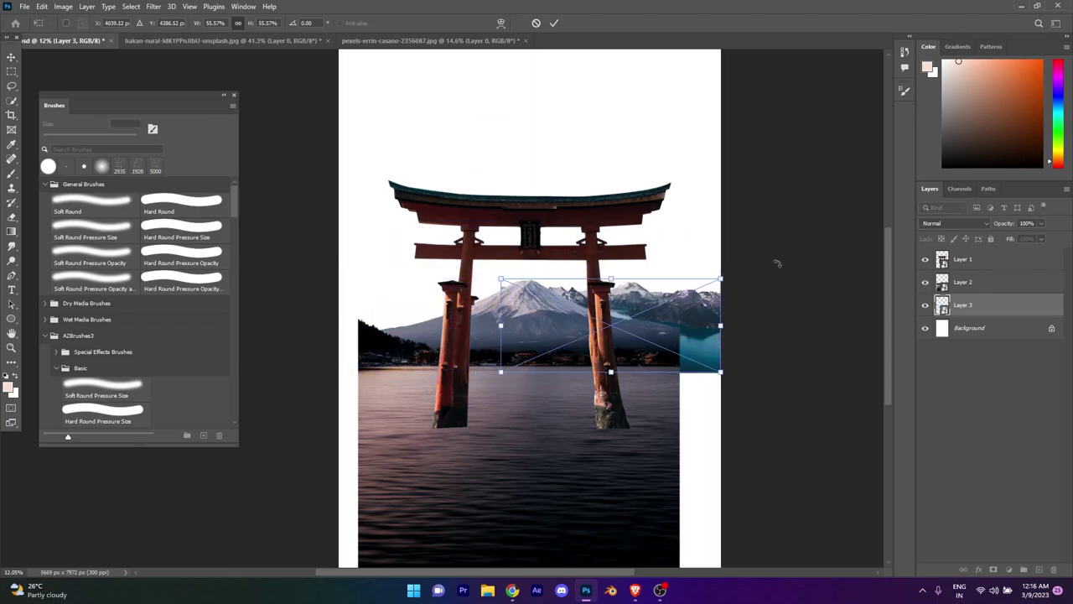
key("Return")
scroll(695, 148, "down", 1, "alt")
Step: Close the mountain lake document and open panoramic-image-3357677.jpg unchanged
left_click(394, 40)
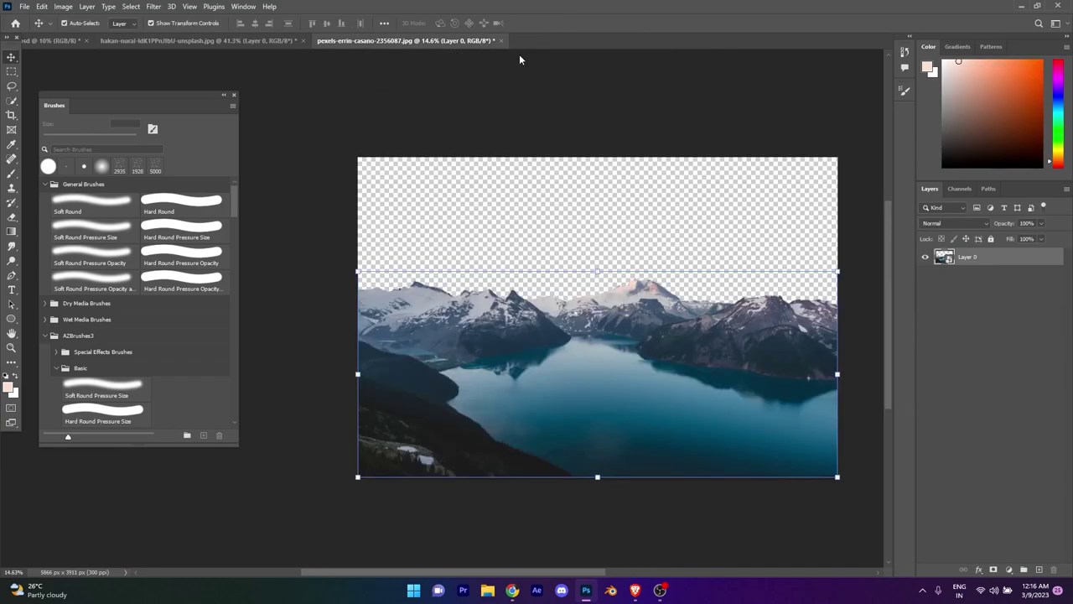
left_click(501, 40)
left_click(24, 6)
left_click(34, 28)
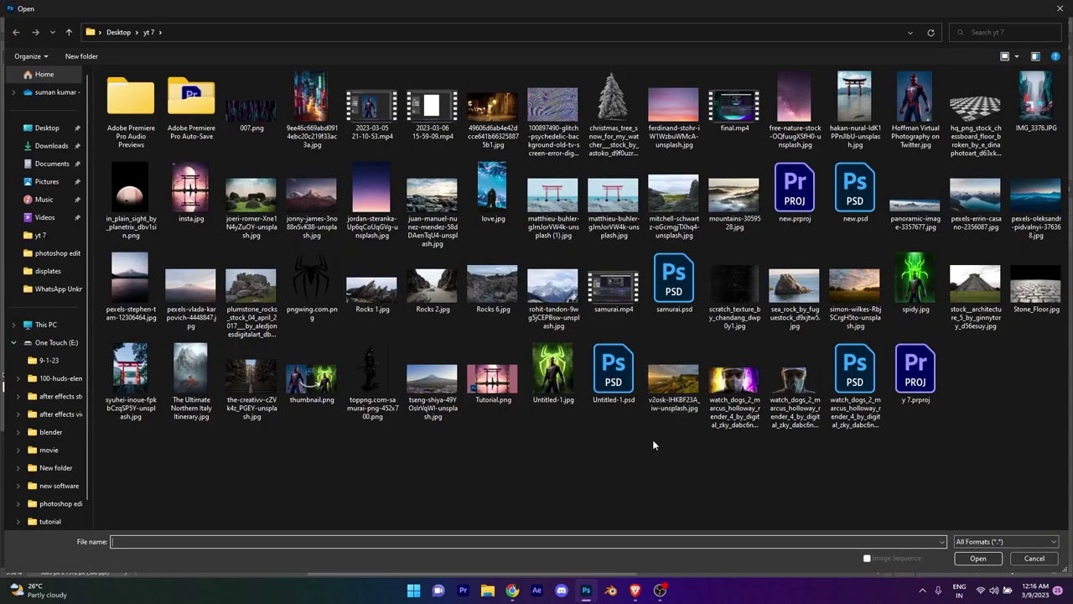
left_click(914, 197)
key("Return")
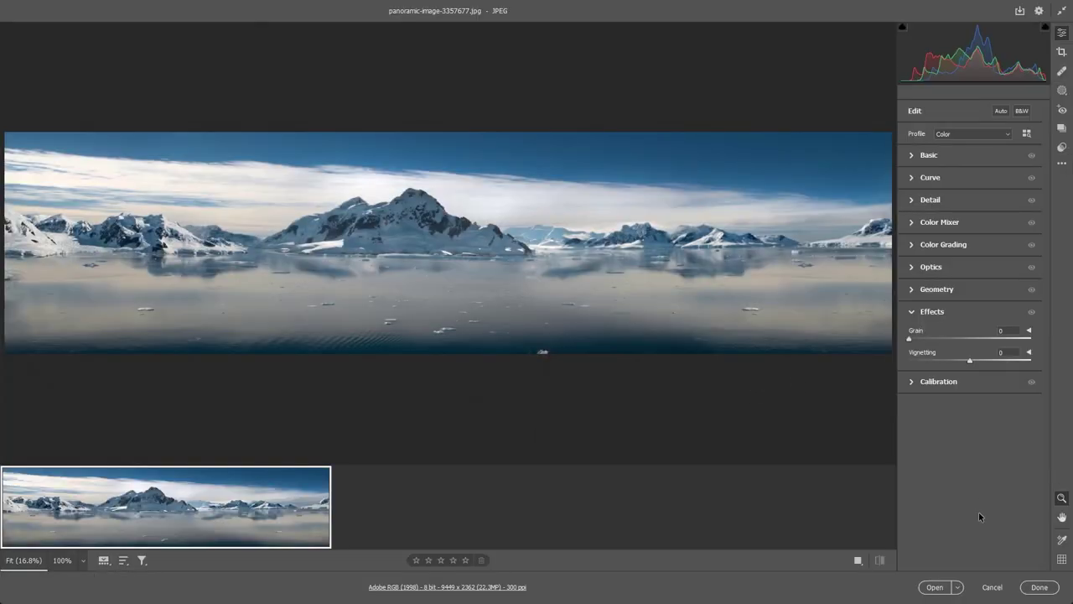
left_click(939, 585)
Step: Quick-select the panorama's sky from the top-left along the mountain ridge
scroll(487, 322, "up", 3)
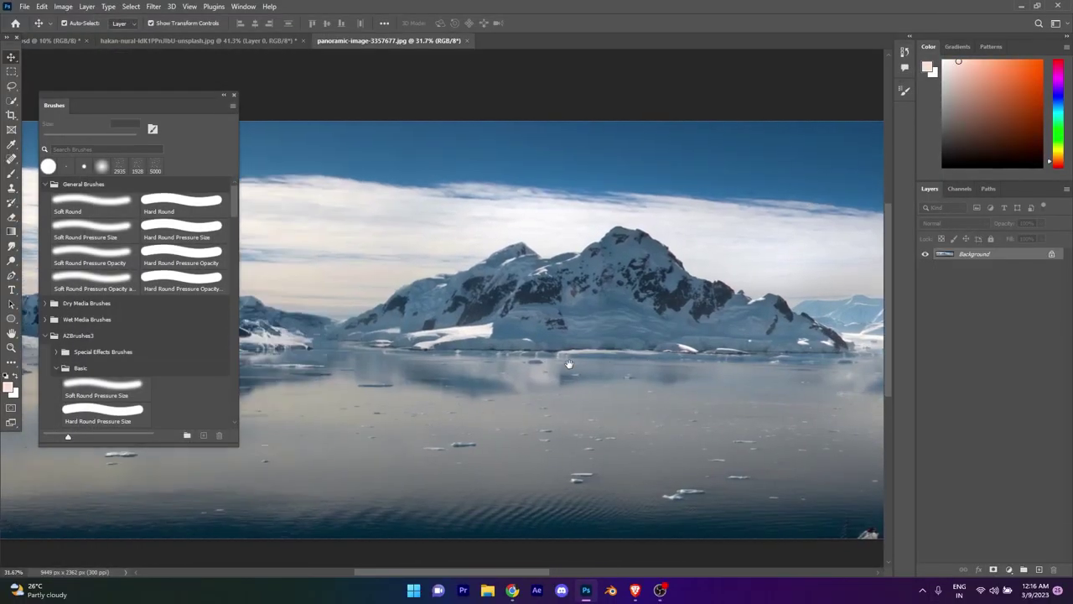
scroll(503, 319, "down", 3)
scroll(510, 318, "up", 1)
key("w")
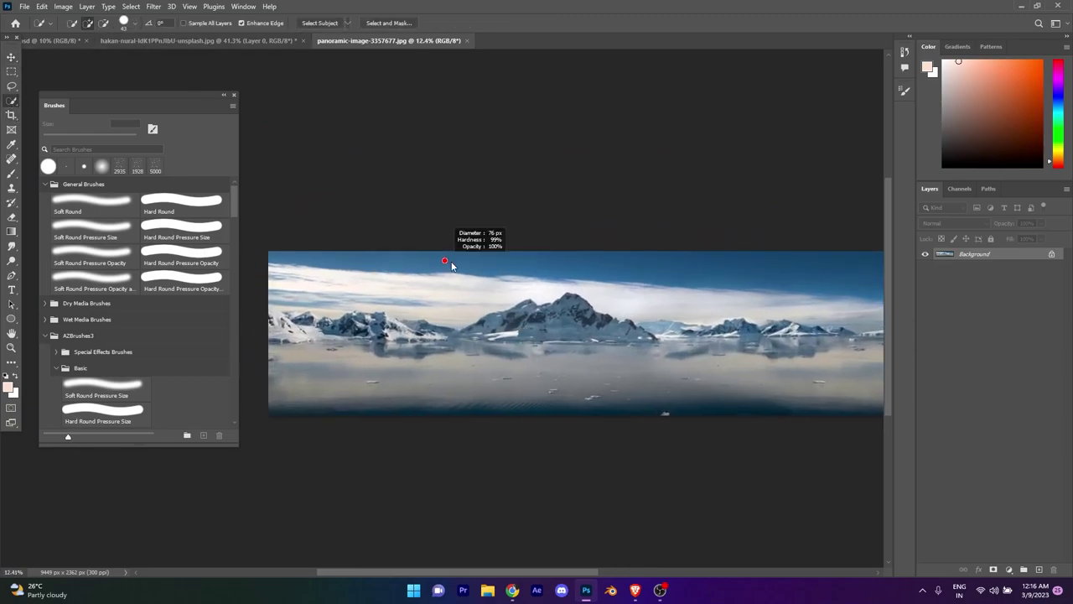
mouse_move(356, 257)
left_mouse_down()
mouse_move(601, 242)
mouse_move(608, 274)
left_mouse_up()
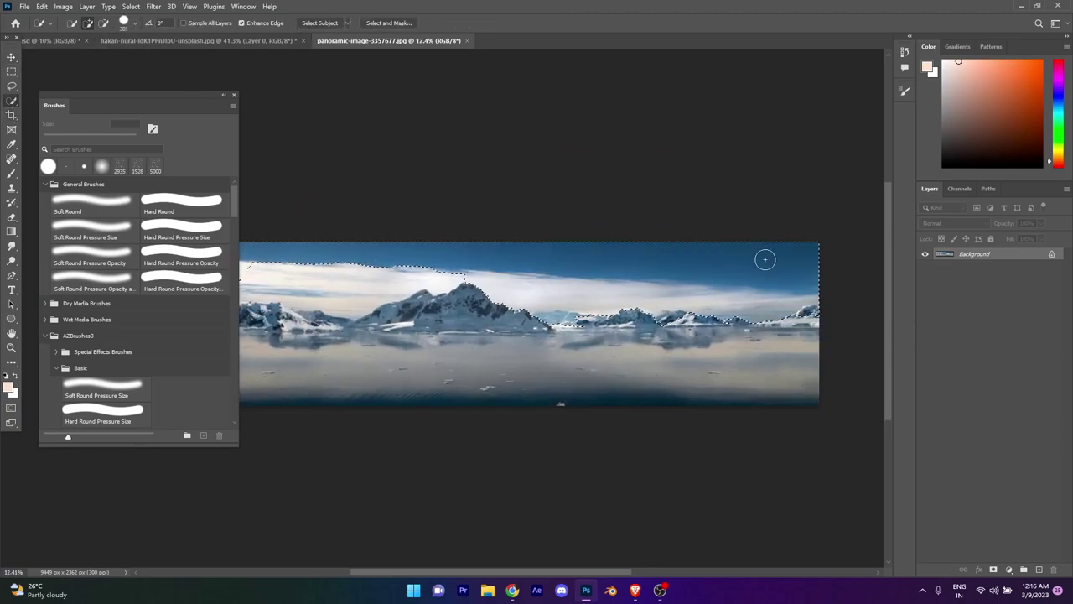
scroll(478, 276, "up", 1)
left_click_drag(520, 289, 654, 319)
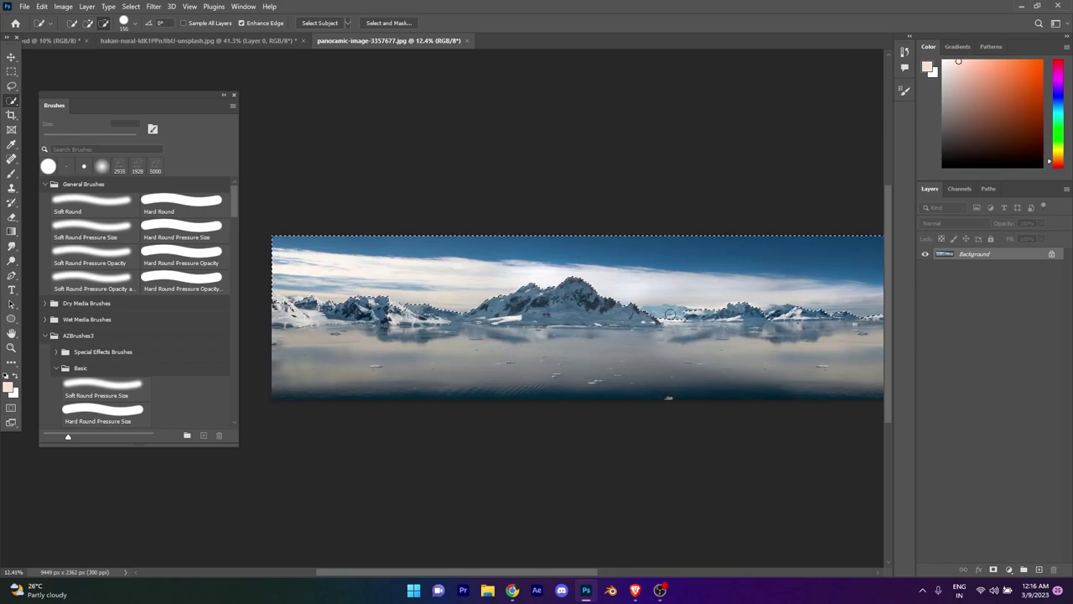
Step: Remove the water reflection from the selection and mask out the sky
scroll(654, 319, "up", 2)
left_click_drag(723, 330, 541, 310)
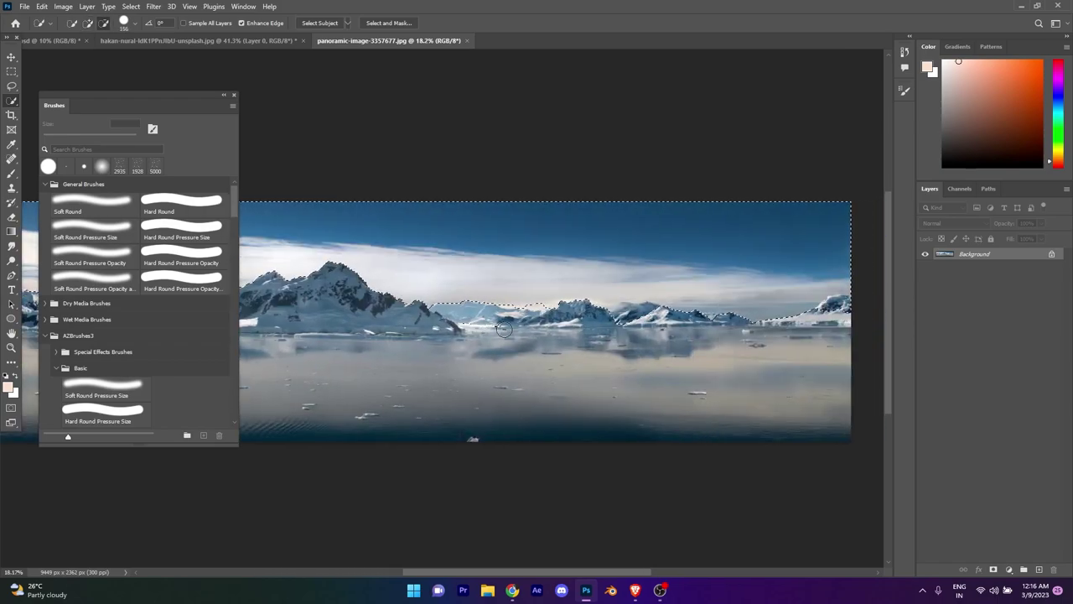
left_click_drag(618, 332, 676, 335)
scroll(311, 291, "left", 5)
scroll(310, 291, "left", 2)
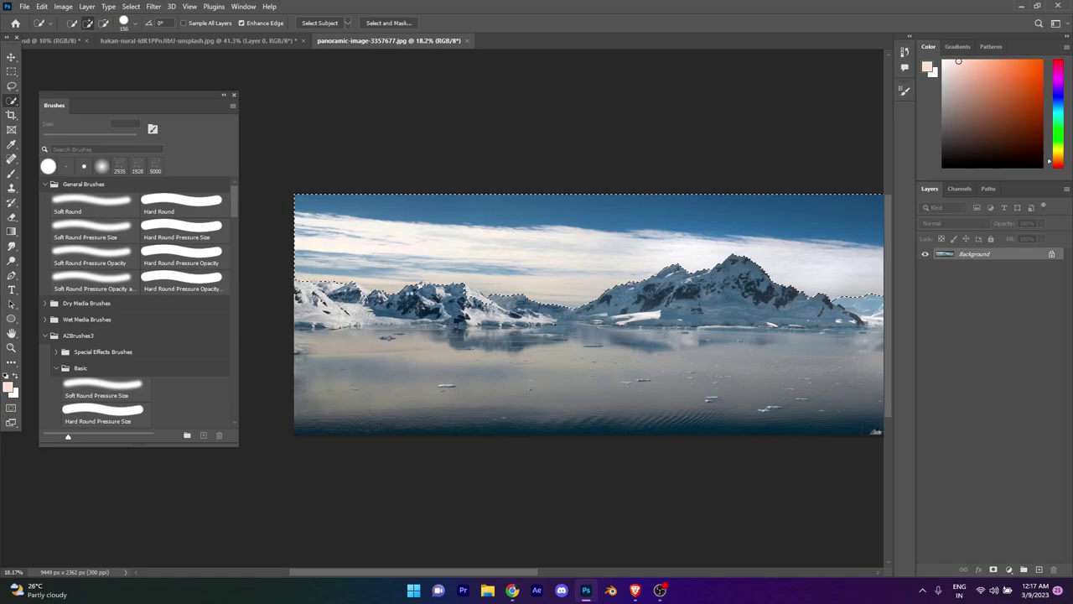
key("alt")
left_click(993, 569, "alt")
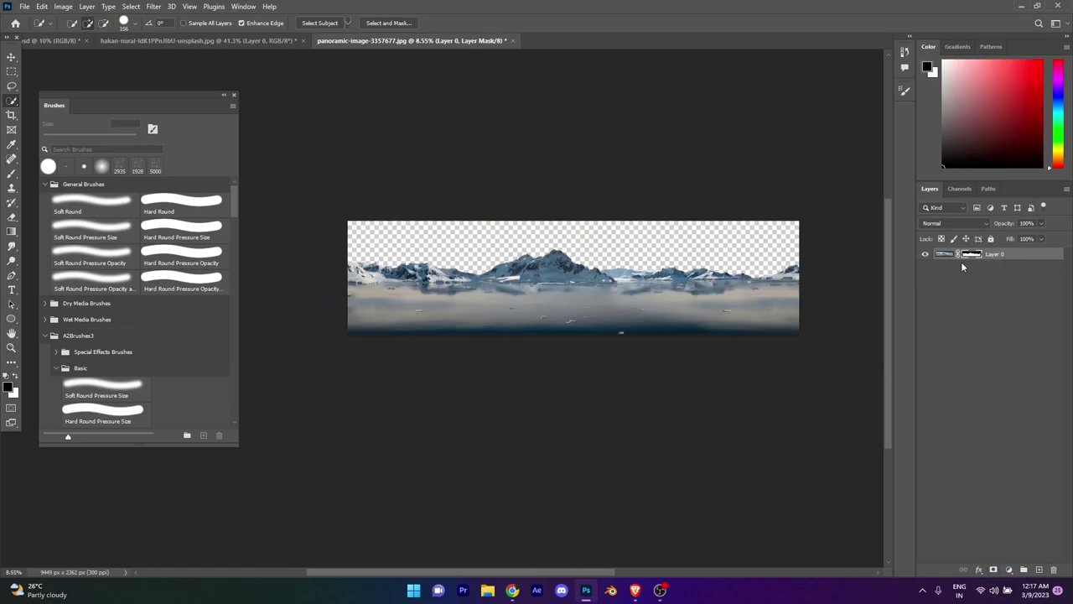
Step: Convert the panorama to a Smart Object and drag it into the torii poster below the gate
left_click(12, 59)
right_click(1028, 253)
left_click(947, 256)
mouse_move(507, 285)
left_mouse_down()
mouse_move(71, 46)
mouse_move(503, 268)
left_mouse_up()
key("ctrl+bracketleft")
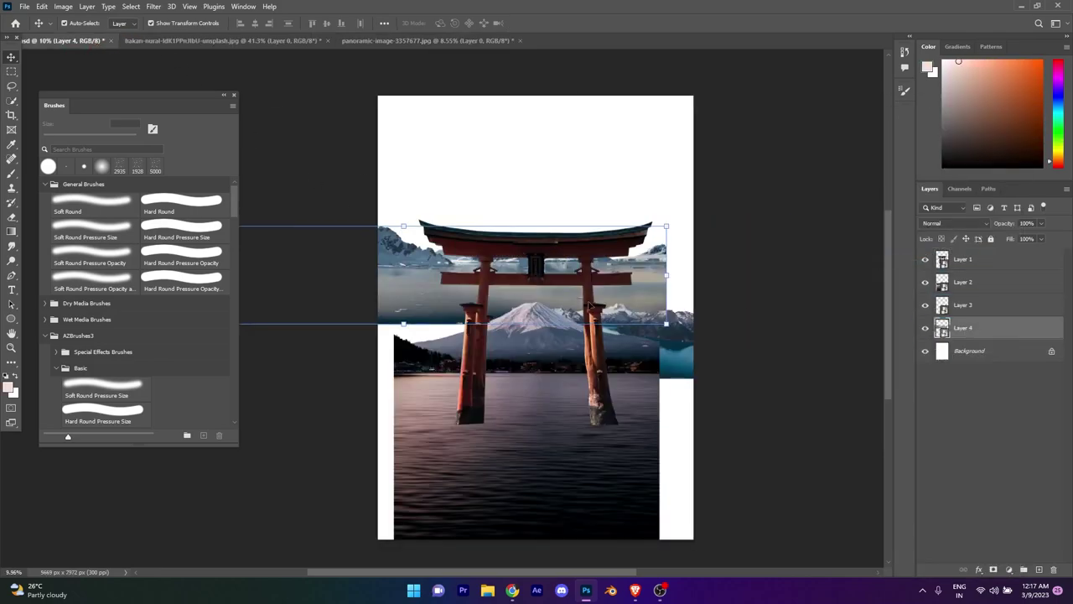
Step: Scale the panorama strip to about 73% and move it down behind the torii
key("ctrl+t")
left_click_drag(781, 176, 604, 369)
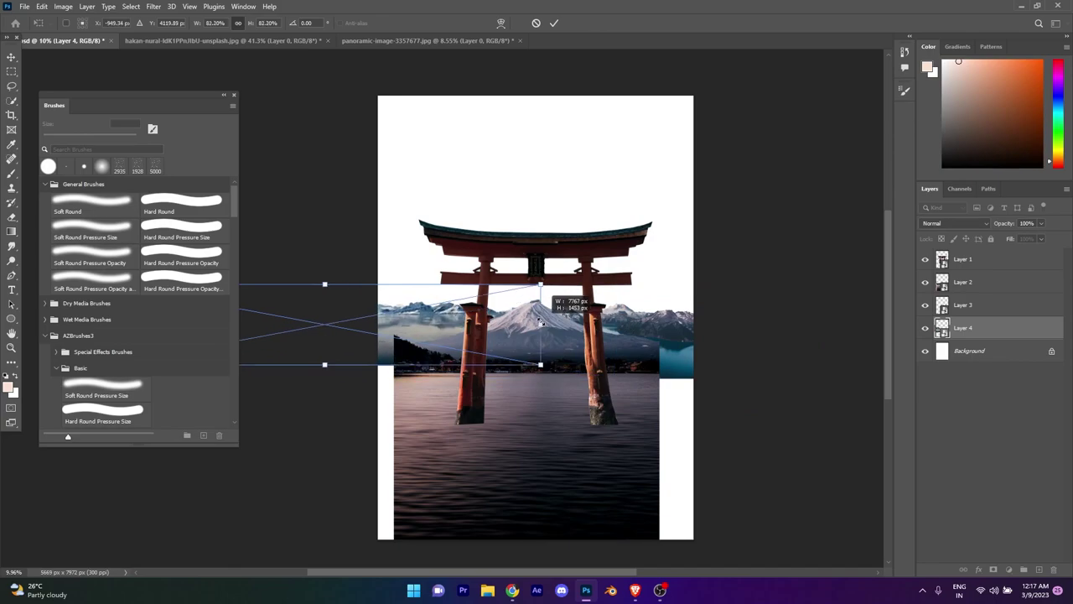
left_click_drag(469, 319, 563, 344)
left_click(554, 23)
scroll(463, 293, "up", 2)
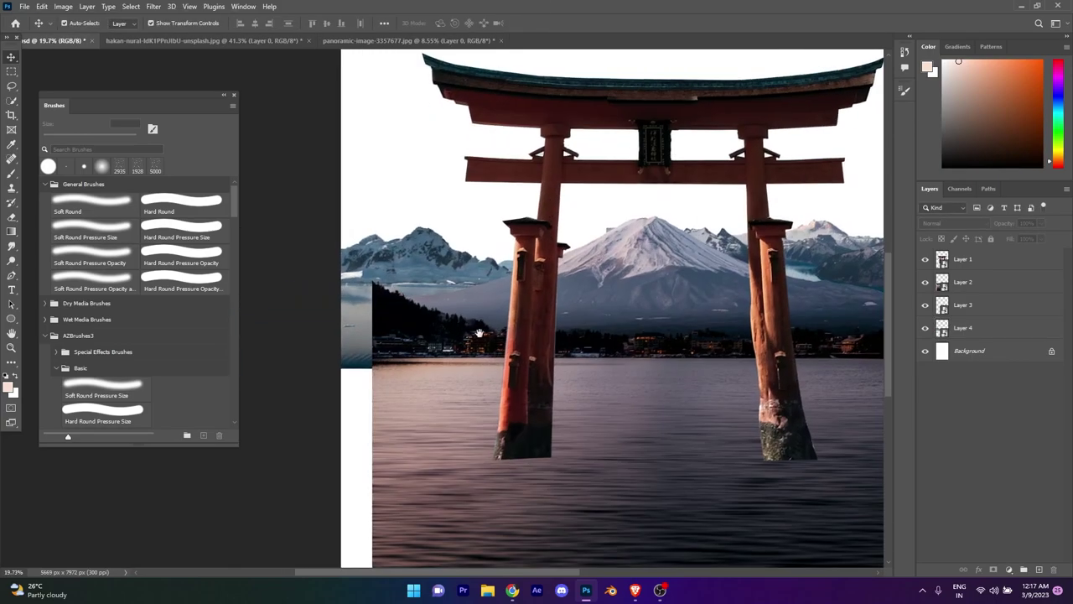
Step: Reposition the panorama strip behind the gate, shifting it up and to the right
left_click(998, 328)
key("ctrl+t")
left_click_drag(469, 287, 470, 300)
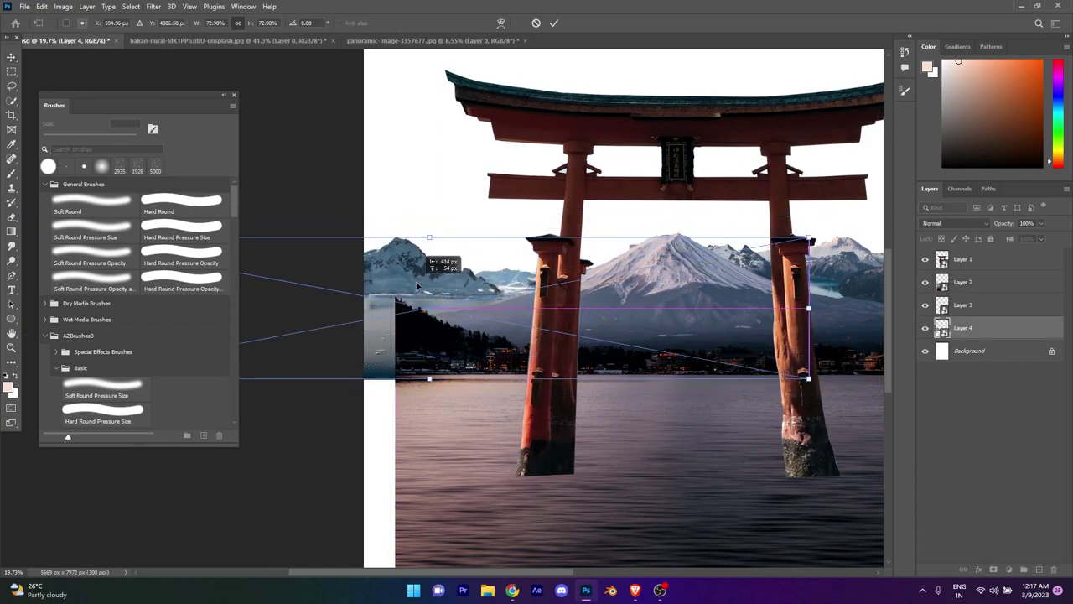
left_click_drag(467, 301, 468, 214)
scroll(702, 264, "down", 2)
left_click_drag(702, 267, 738, 262)
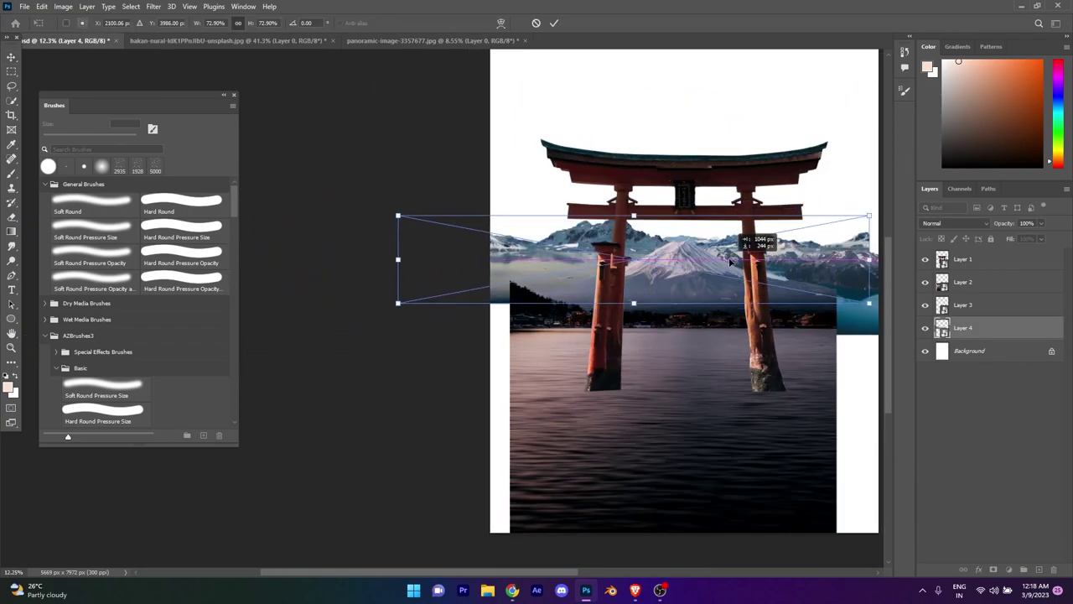
left_click(553, 23)
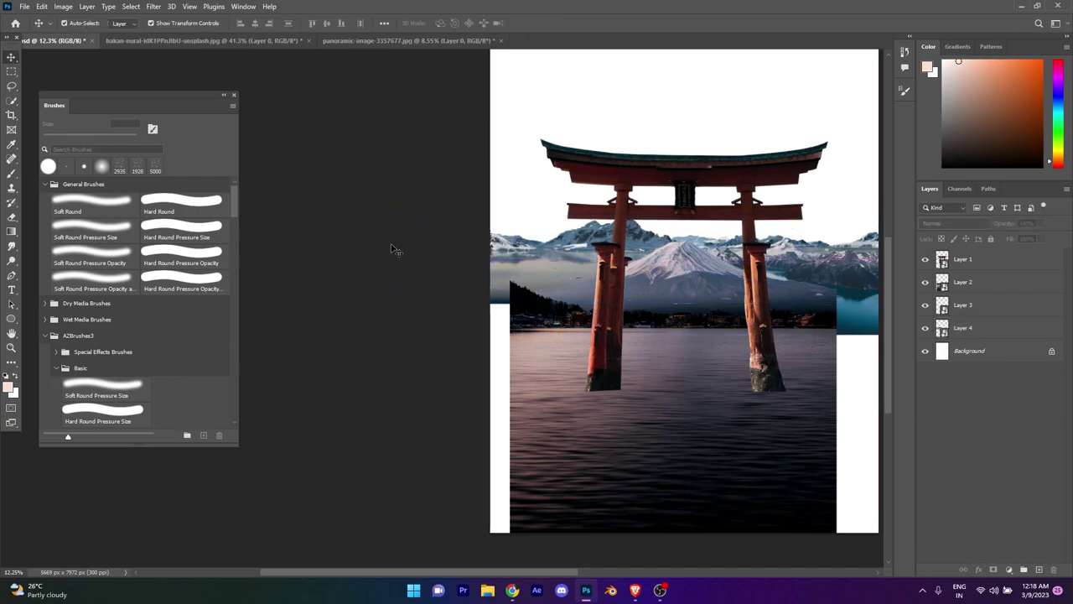
Step: Zoom around the poster to check the strip's placement and reselect its layer
scroll(469, 354, "up", 3)
scroll(604, 304, "down", 2)
scroll(718, 269, "up", 2)
scroll(717, 270, "up", 1)
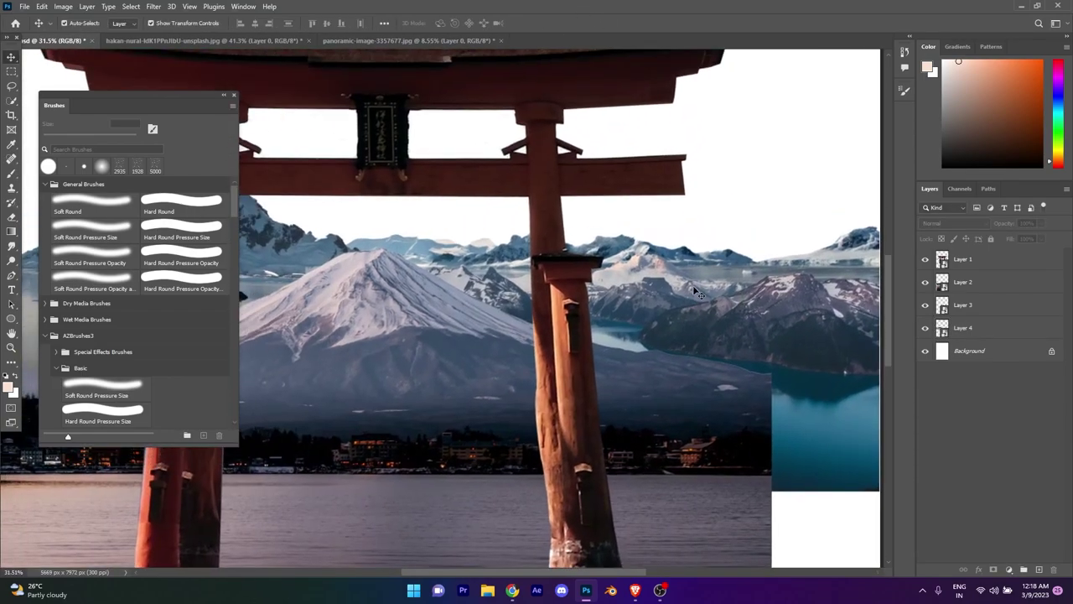
scroll(675, 366, "down", 5)
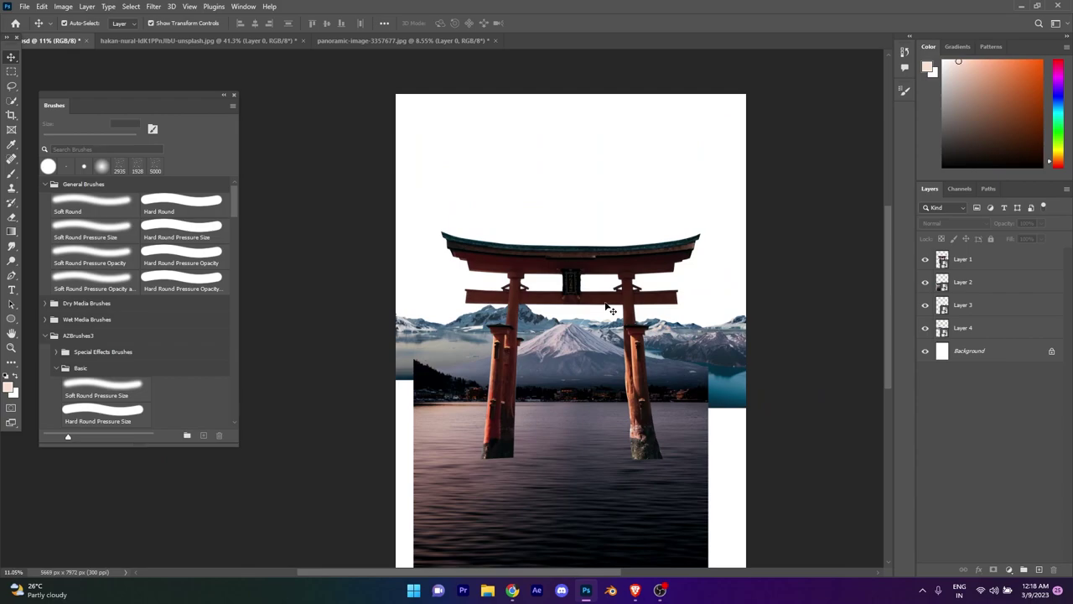
scroll(611, 309, "up", 4)
scroll(570, 352, "down", 2)
scroll(518, 442, "up", 1)
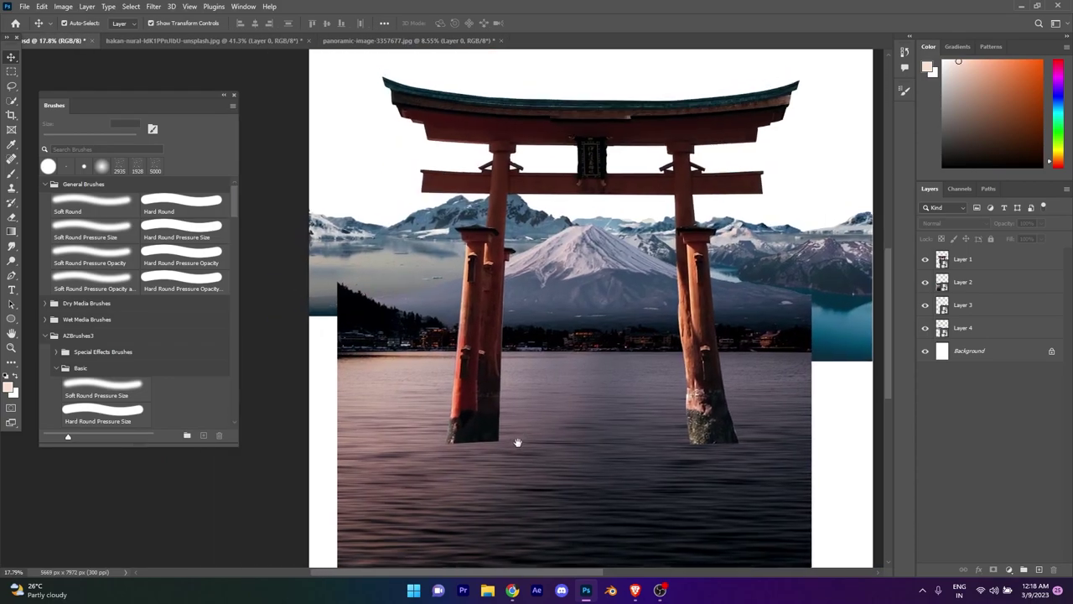
left_click_drag(517, 441, 520, 452)
left_click(923, 330)
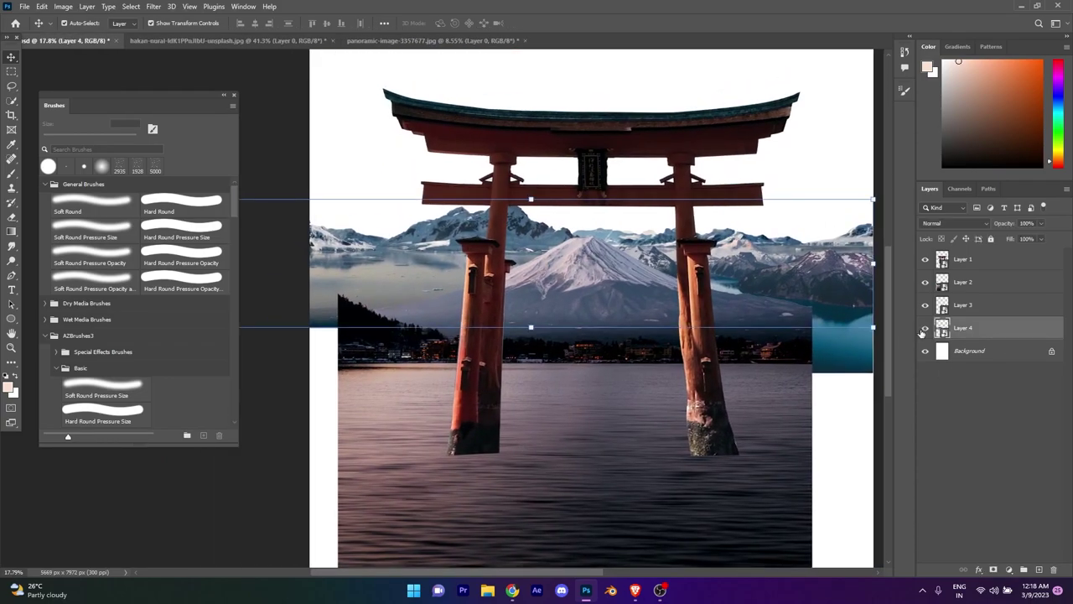
Step: Mask Layer 4 and paint black with a soft brush to fade its left edge into mist
left_click(994, 570)
key("d")
key("b")
left_click_drag(419, 289, 356, 315)
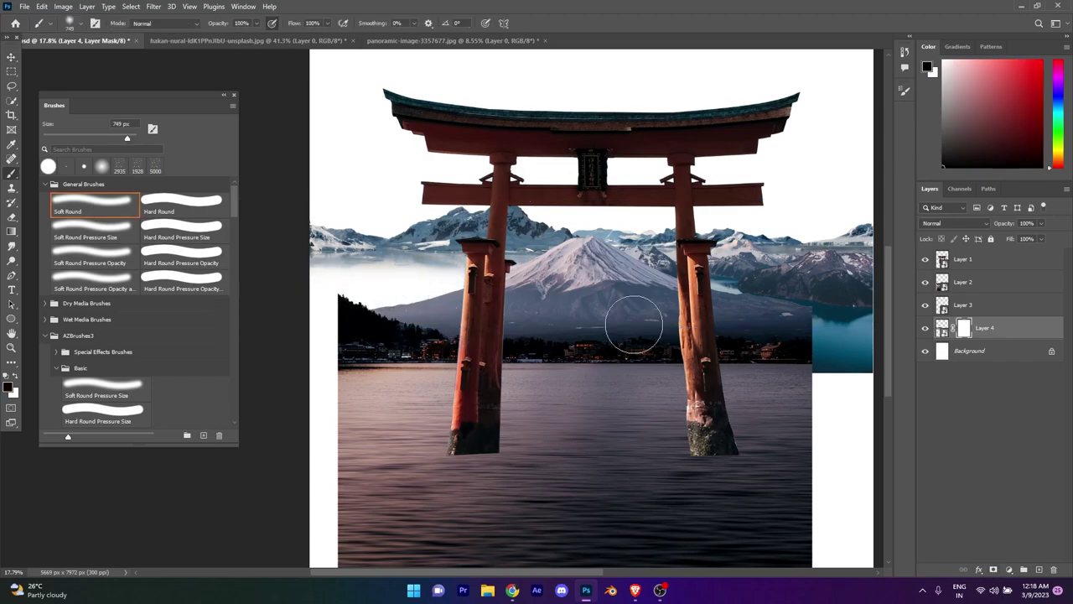
left_click_drag(517, 317, 535, 291)
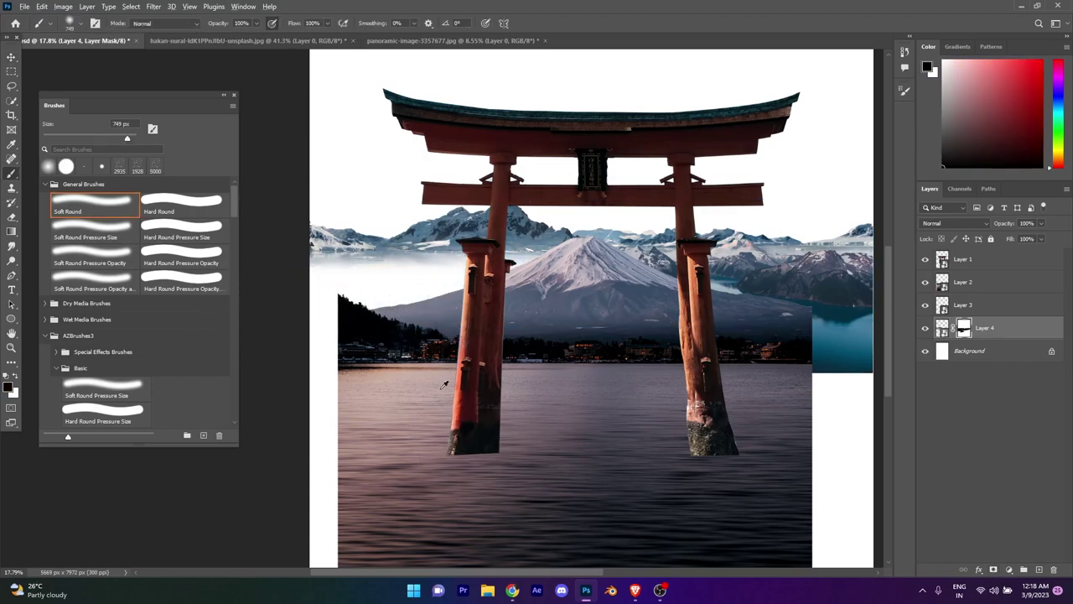
scroll(330, 263, "up", 1)
key("v")
mouse_move(532, 341)
left_mouse_down()
mouse_move(511, 236)
mouse_move(523, 256)
left_mouse_up()
Step: Close the panoramic image without saving, then bring up the Open dialog
left_click(962, 304)
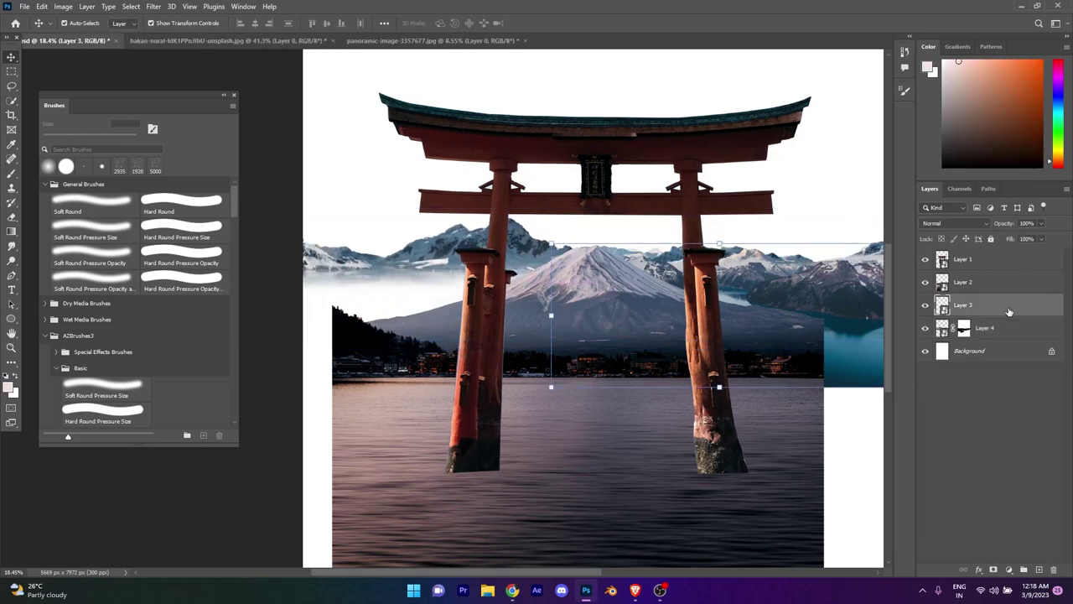
left_click(453, 41)
left_click(525, 40)
left_click(532, 219)
key("ctrl+s")
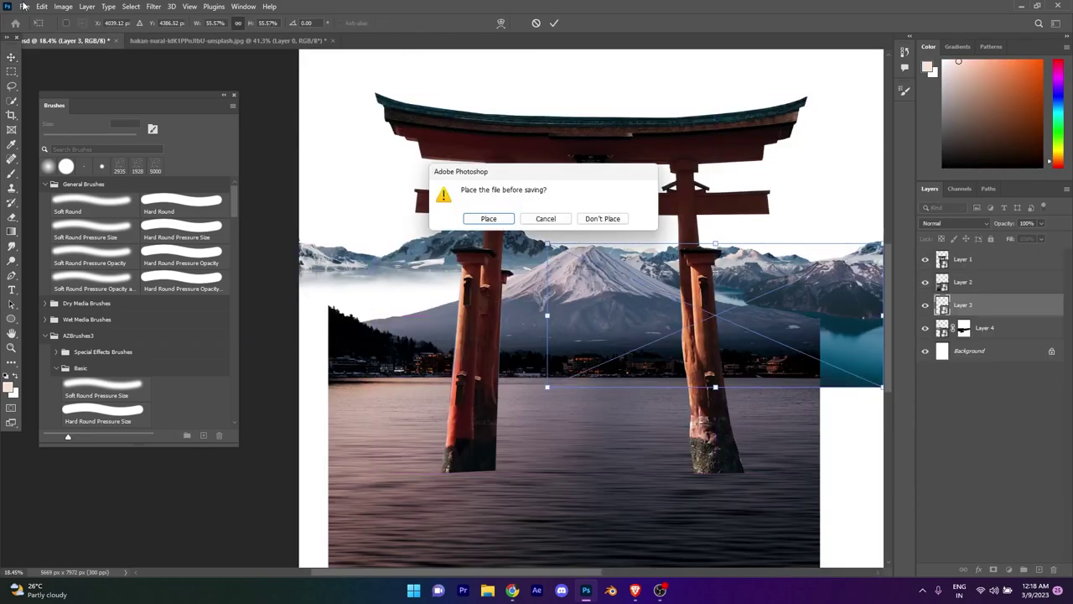
left_click(567, 219)
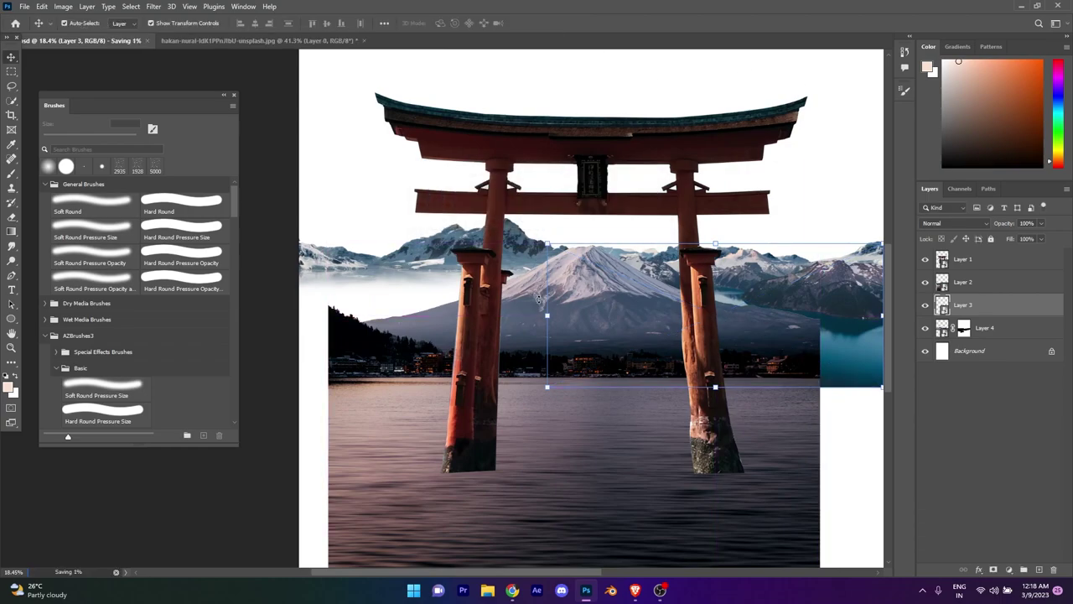
left_click(24, 6)
left_click(38, 24)
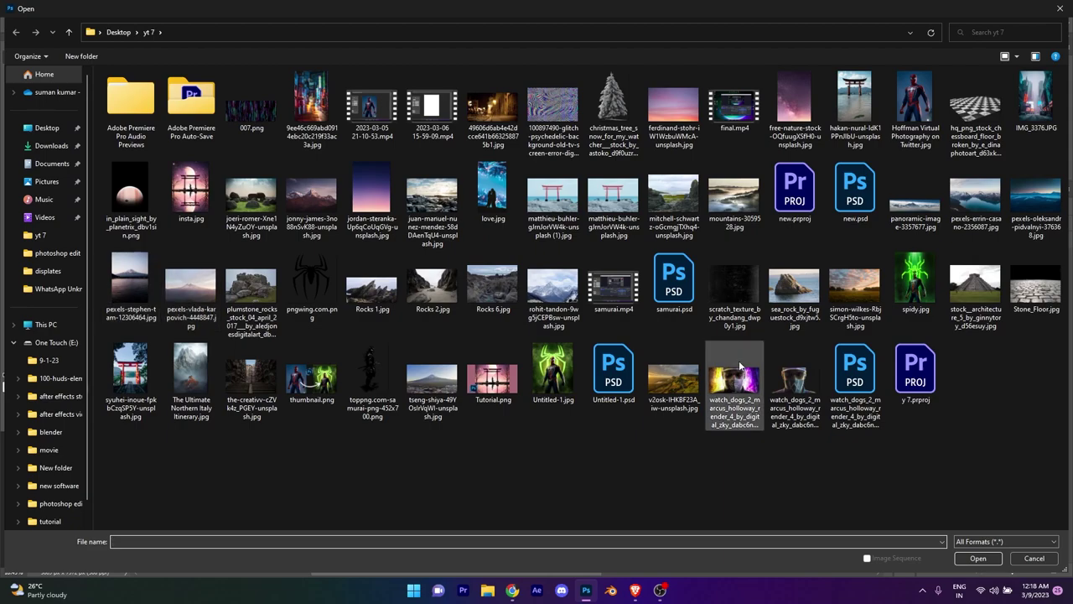
Step: Open jonny-james-3no88mSvK88-unsplash.jpg, accepting the raw preview
left_click(915, 205)
left_click(311, 201)
left_click(978, 558)
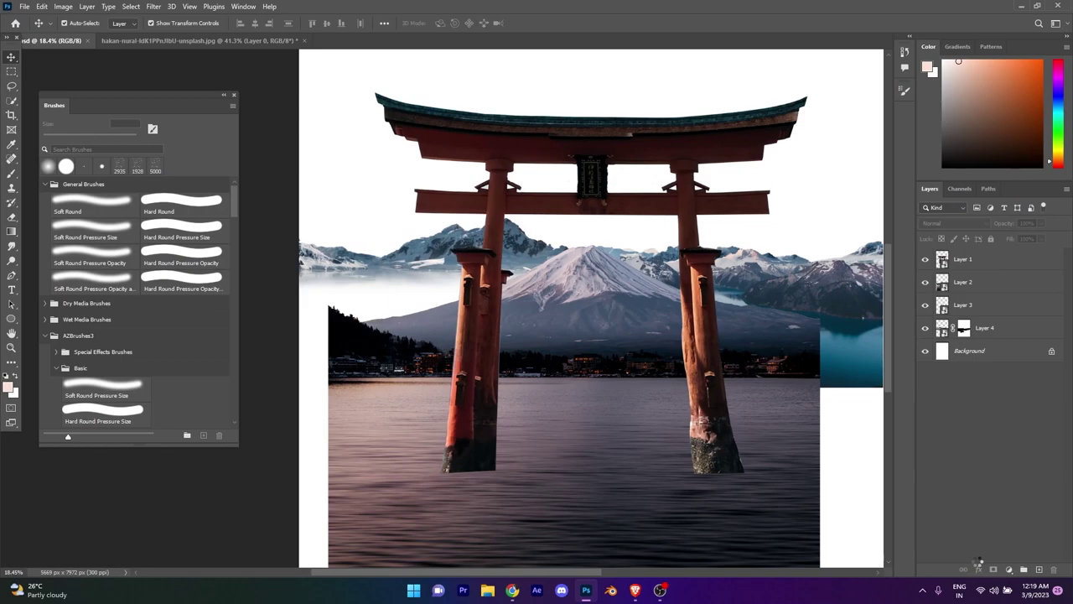
key("Return")
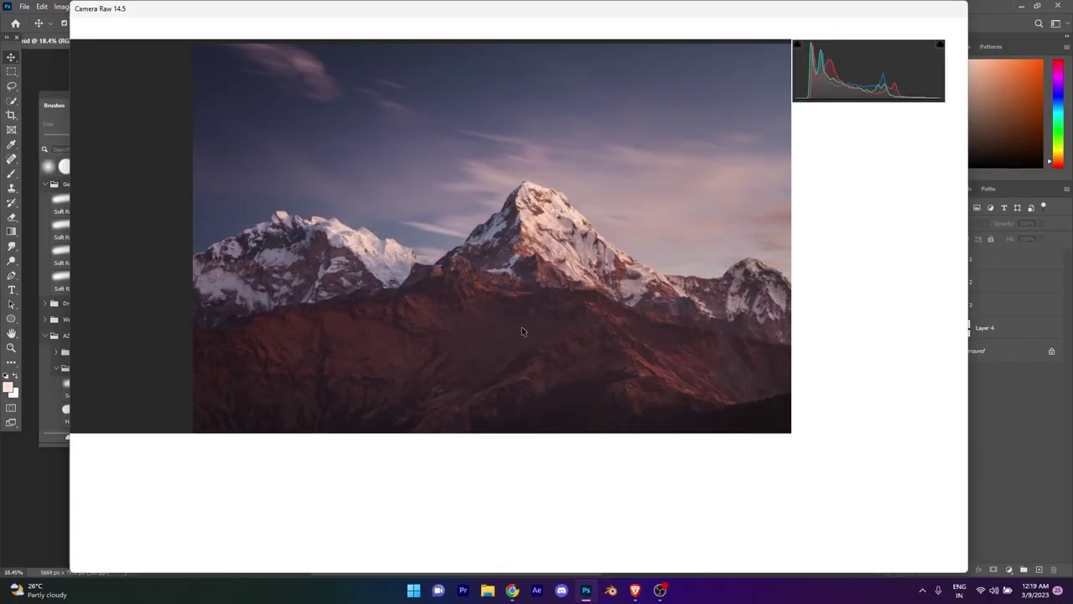
scroll(492, 335, "down", 2)
Step: Quick-select the sky, hide it with a layer mask, and convert the layer to a Smart Object
key("w")
left_click_drag(289, 197, 377, 214)
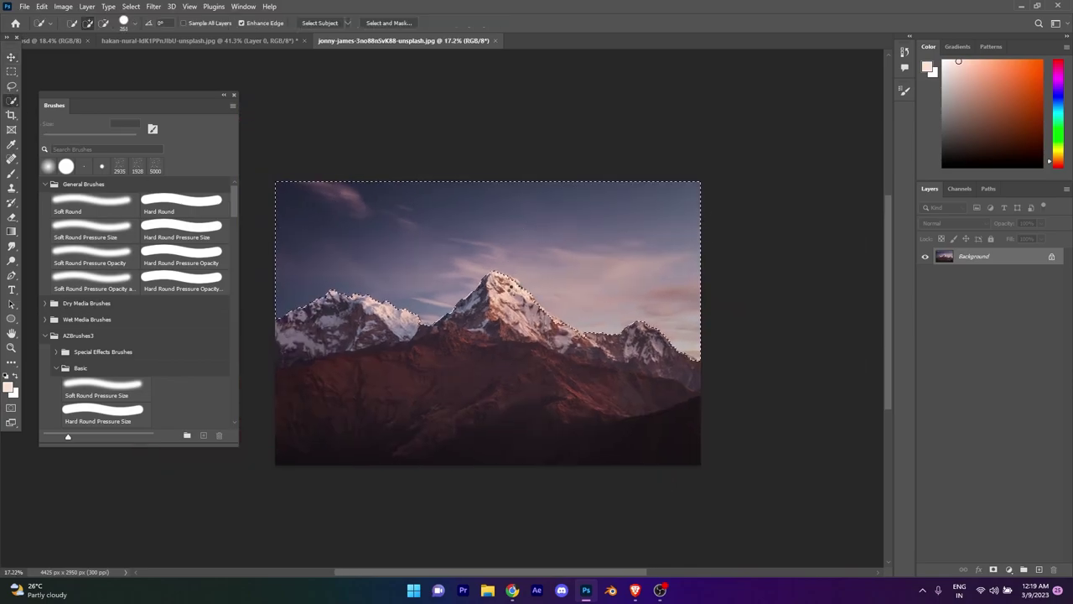
scroll(522, 289, "up", 3)
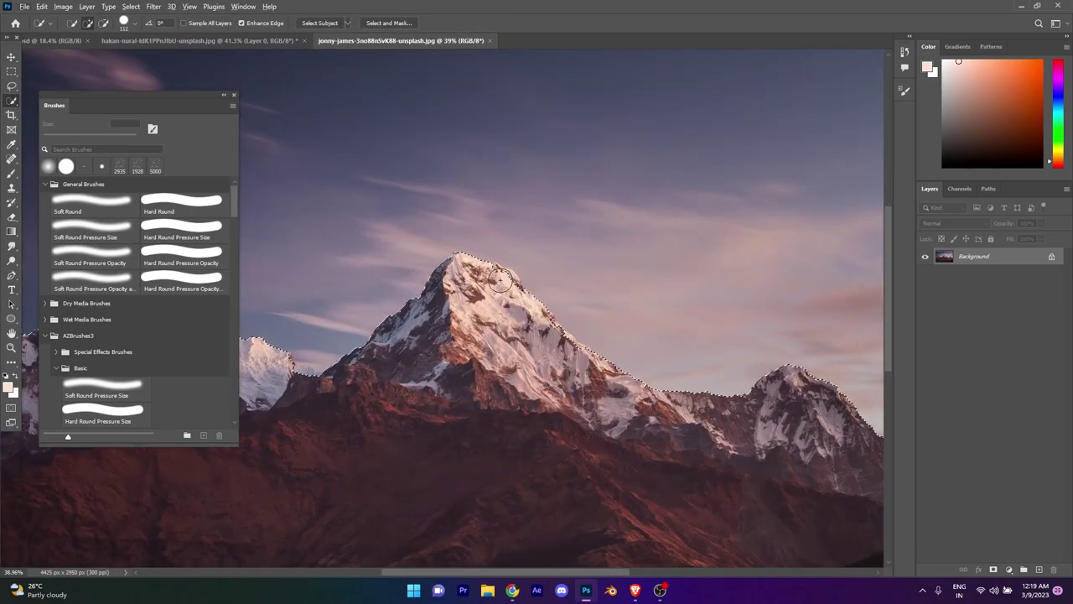
left_click_drag(410, 342, 439, 352)
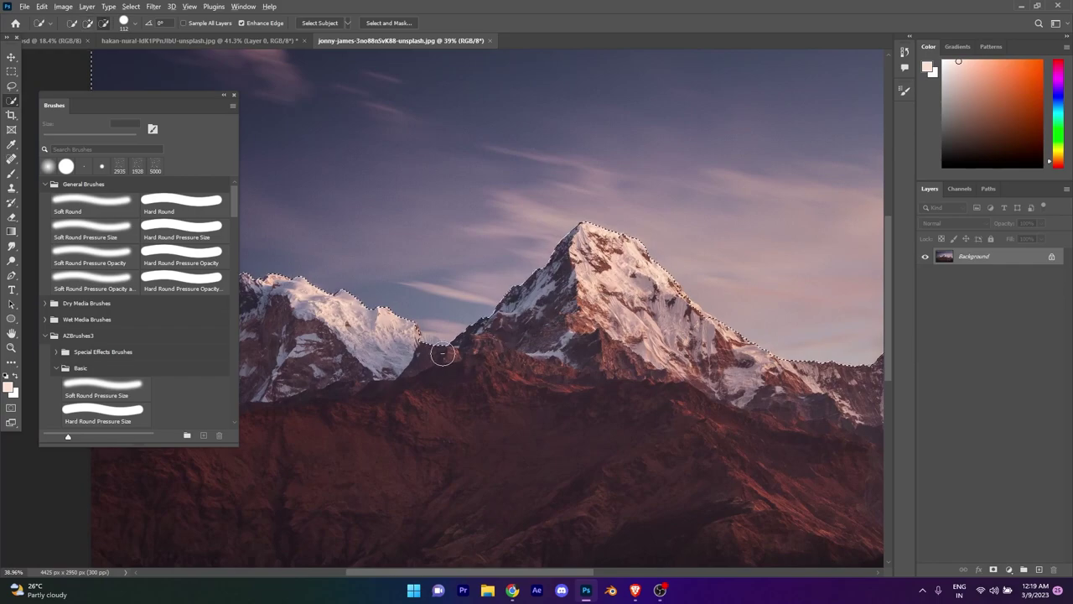
scroll(682, 359, "down", 3)
scroll(683, 360, "up", 1)
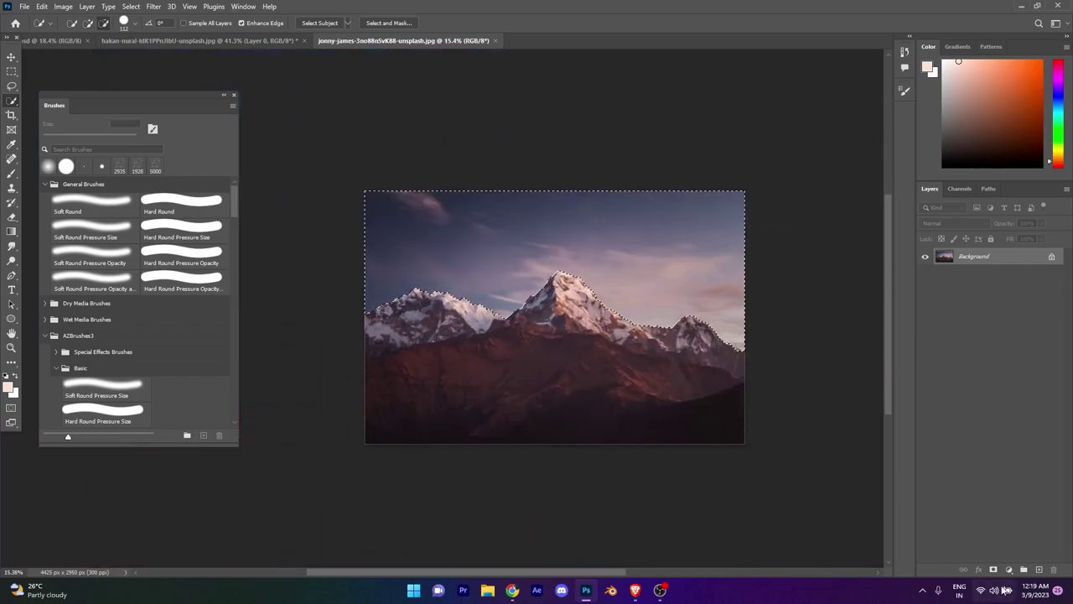
left_click(994, 569)
right_click(993, 259)
left_click(889, 289)
Step: Drag the sunset mountain range into the poster and scale it to about 62%, left behind the gate
left_click(11, 56)
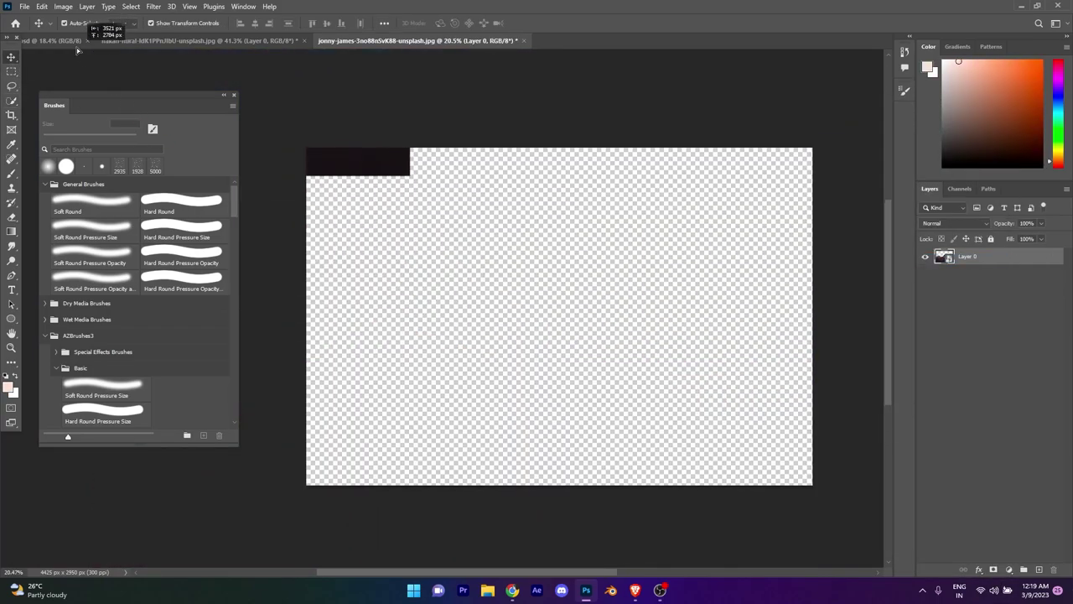
left_click_drag(453, 350, 451, 270)
key("ctrl+bracketleft")
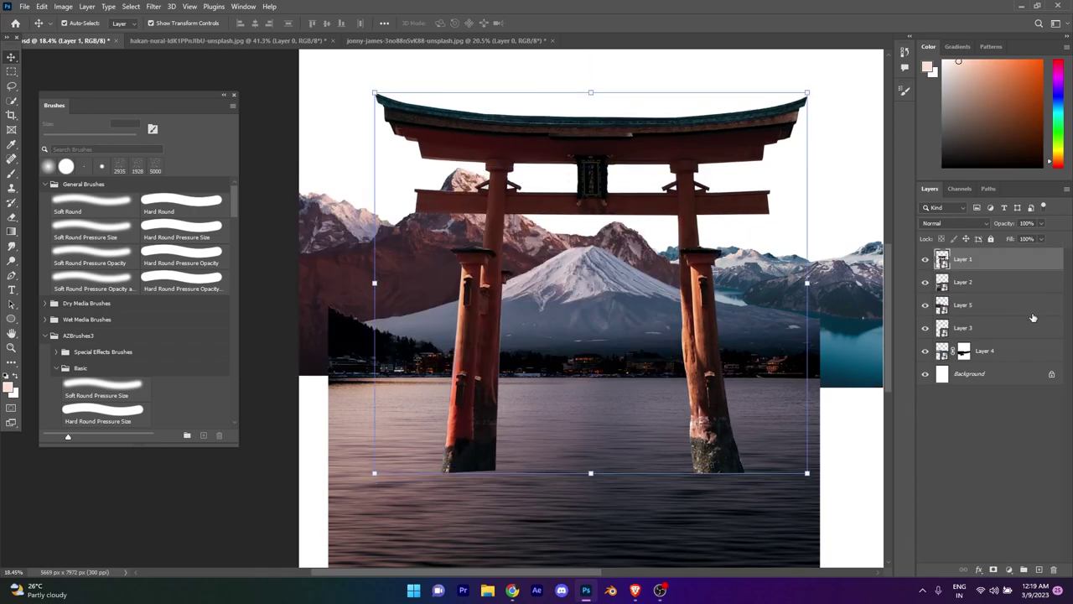
mouse_move(679, 375)
left_mouse_down()
mouse_move(554, 353)
mouse_move(568, 366)
mouse_move(578, 342)
mouse_move(544, 330)
left_mouse_up()
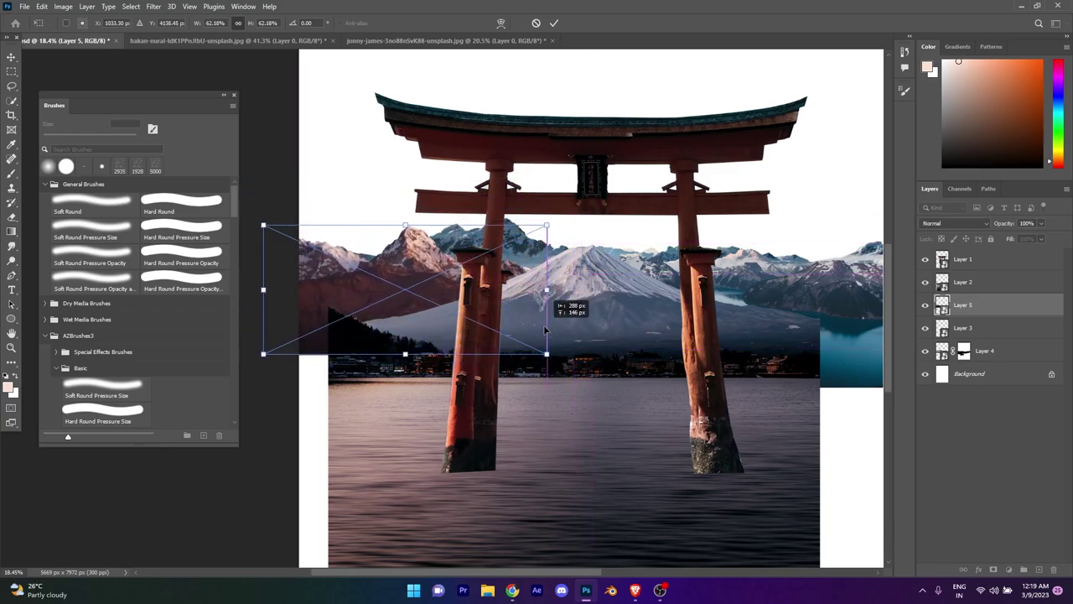
left_click(553, 25)
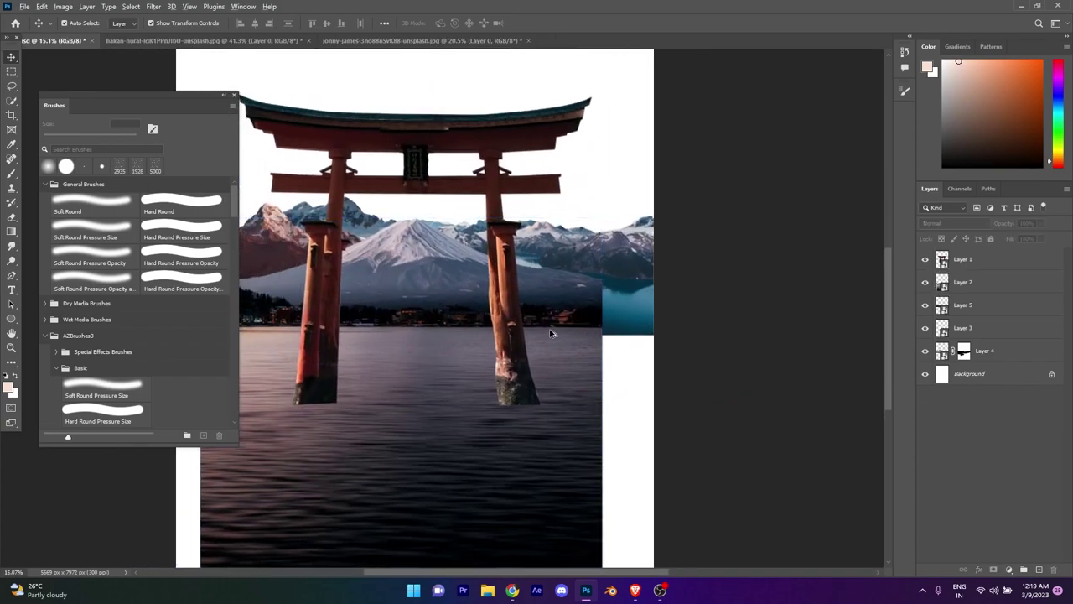
scroll(530, 319, "down", 3)
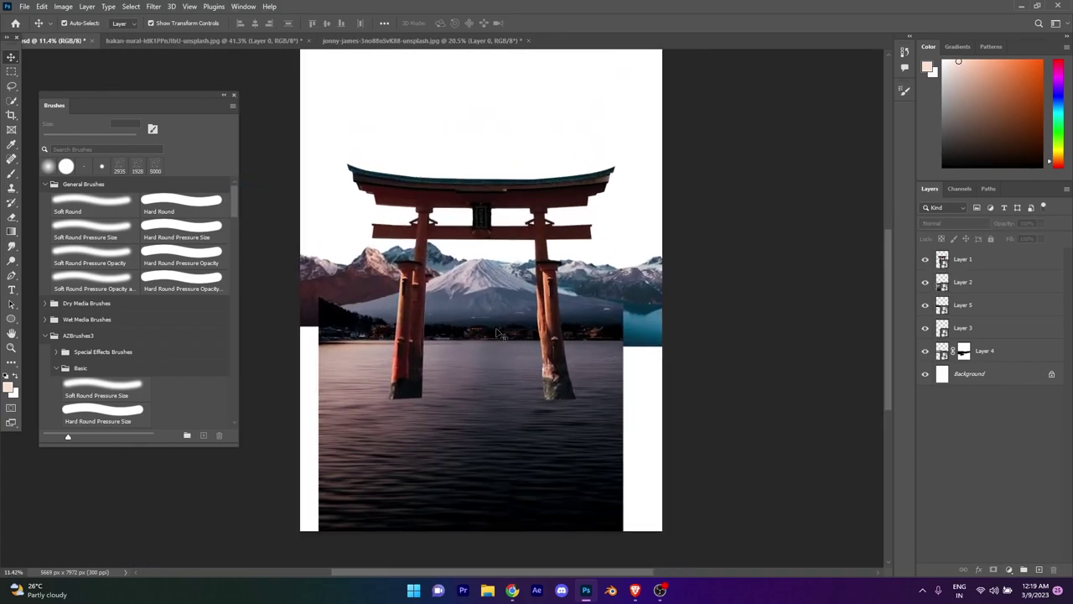
scroll(570, 327, "up", 2)
Step: Mask Layer 3 and softly paint out the teal strip below the mountains and right of the gate
left_click(964, 327)
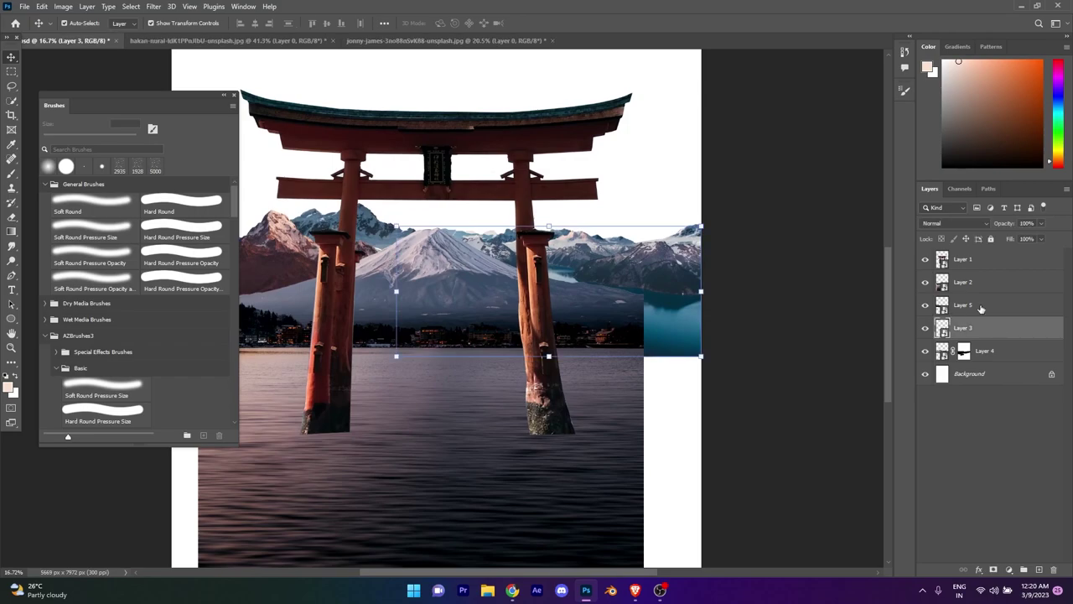
left_click(993, 570)
key("d")
key("b")
left_click_drag(659, 299, 749, 352)
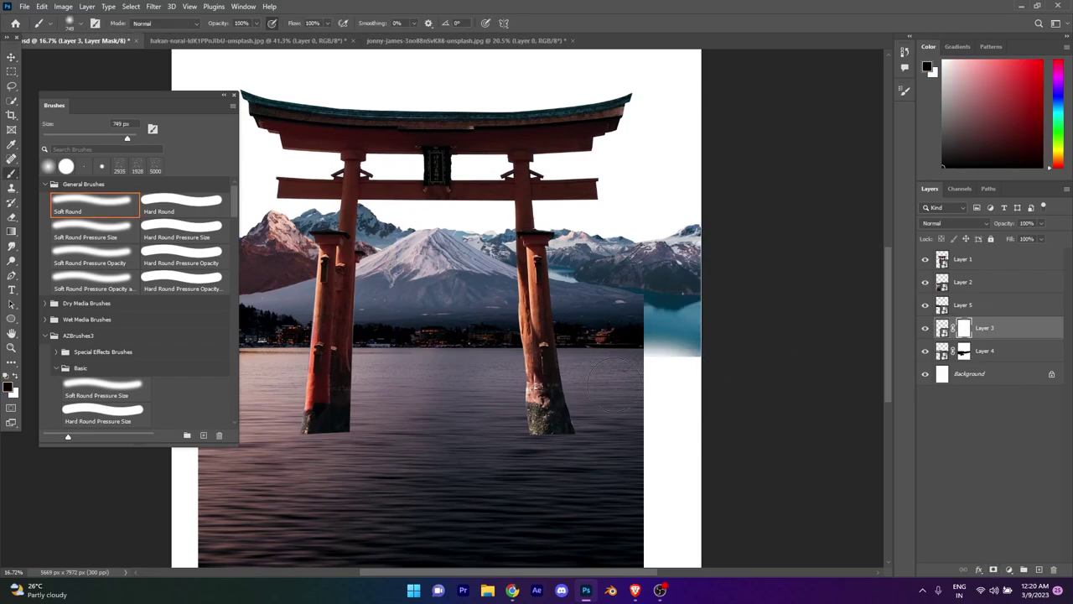
key("alt+bracketleft")
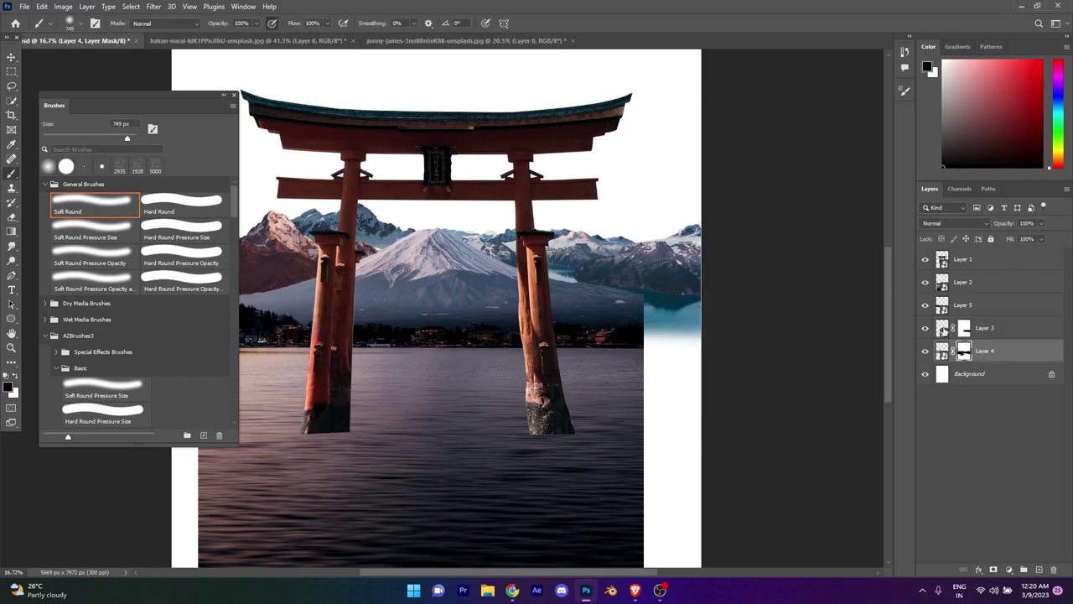
left_click(943, 330)
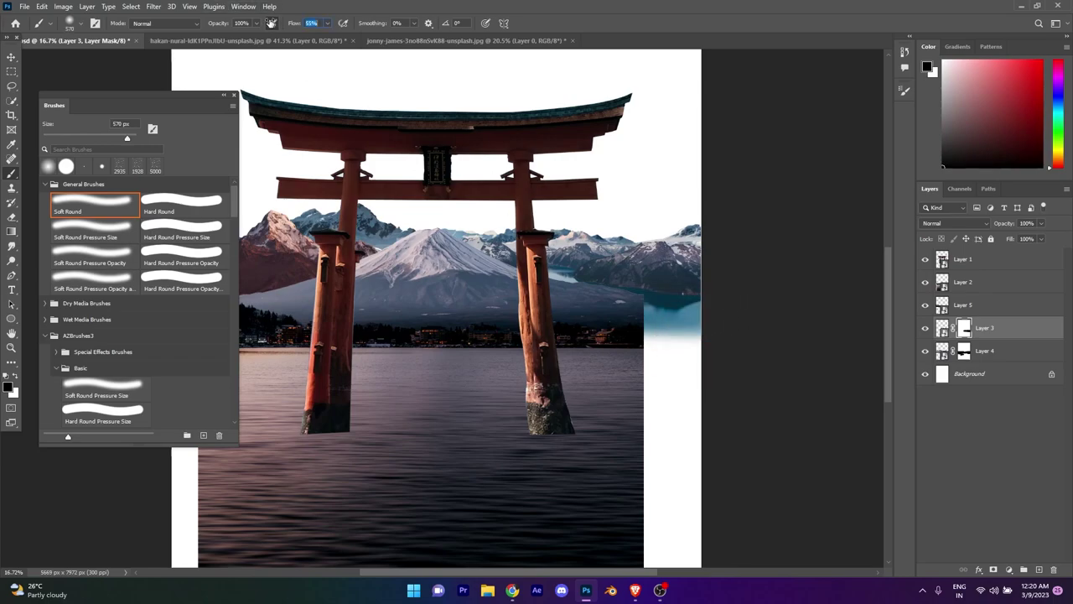
type("47")
left_click_drag(699, 436, 732, 330)
scroll(575, 324, "down", 3)
scroll(537, 319, "up", 1)
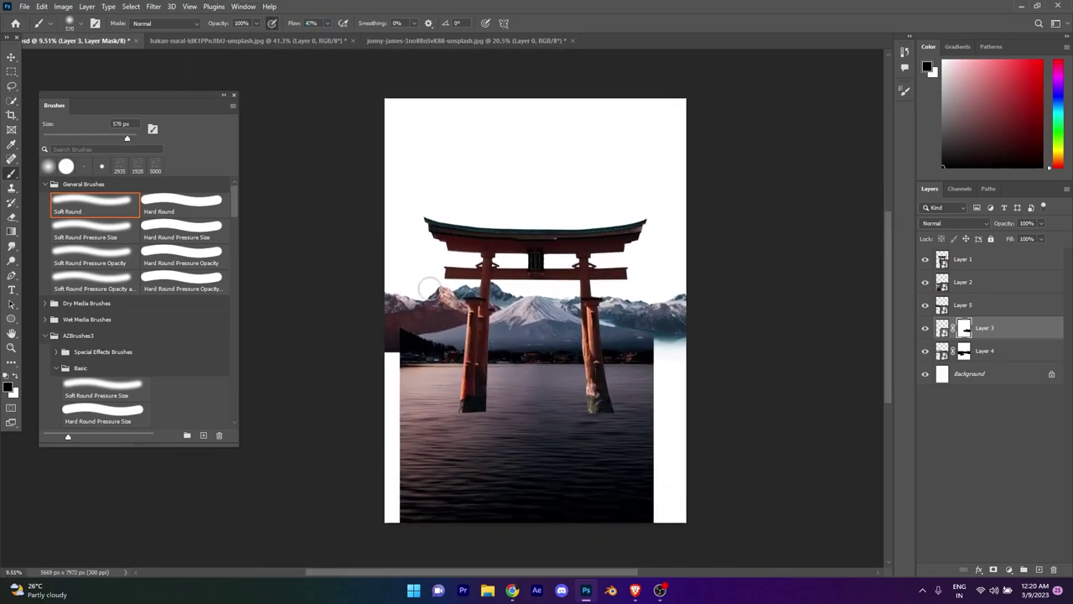
Step: Enlarge the mountain-and-town strip to about 106% and lower it slightly
left_click(11, 57)
key("ctrl+t")
left_click_drag(685, 367, 681, 354)
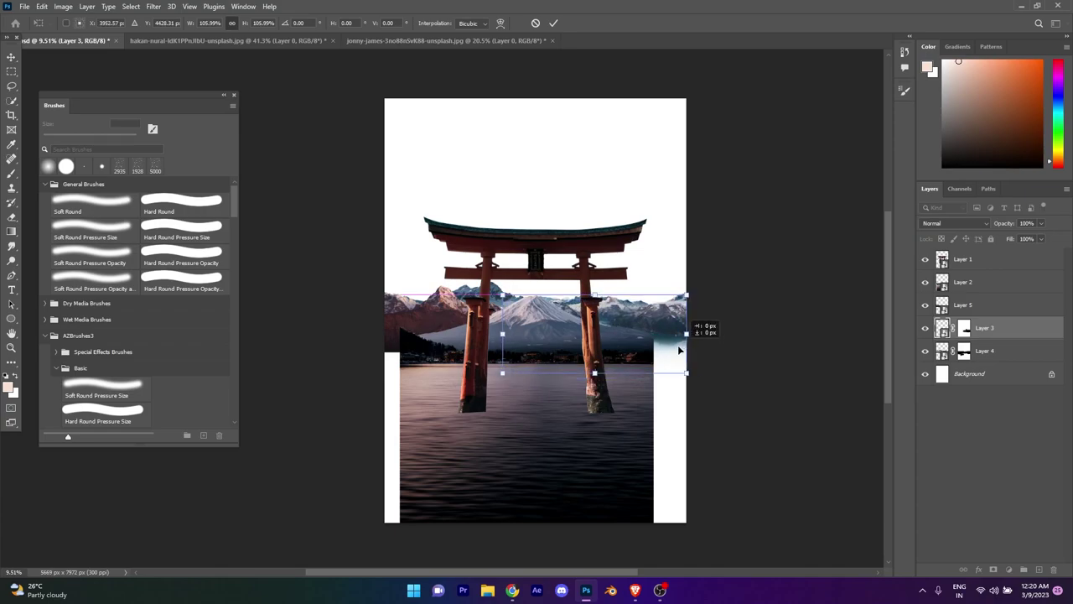
left_click_drag(681, 353, 679, 345)
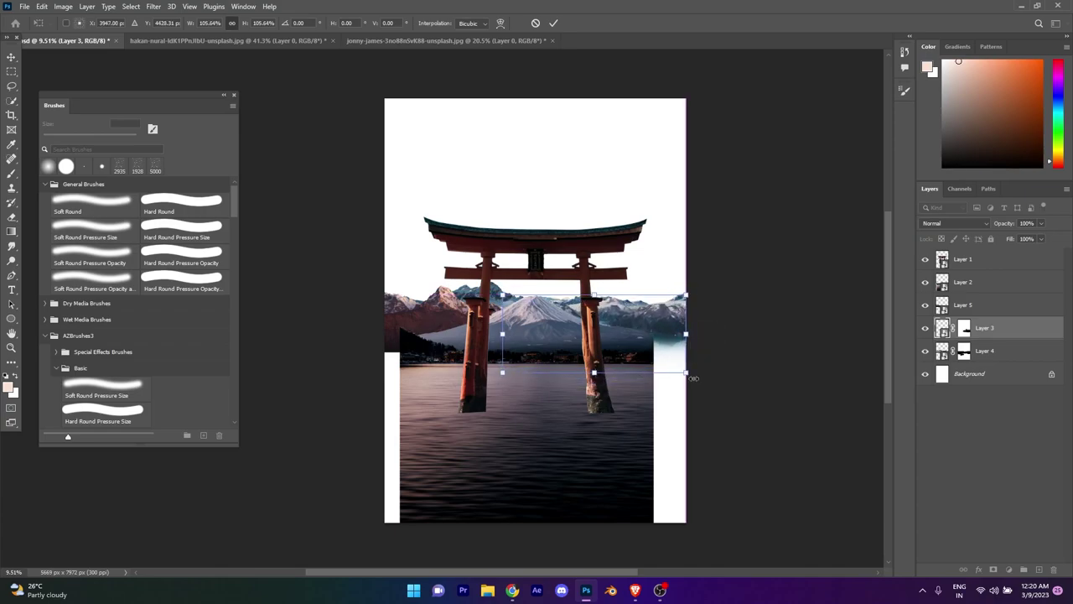
key("Return")
scroll(612, 377, "up", 5)
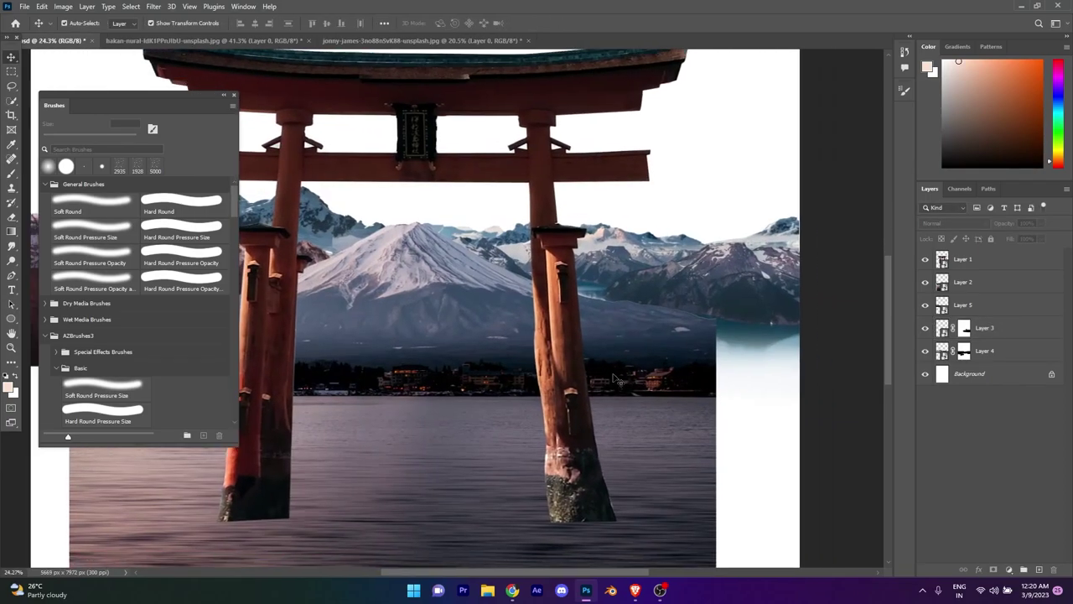
scroll(635, 369, "up", 1)
left_click_drag(580, 326, 624, 331)
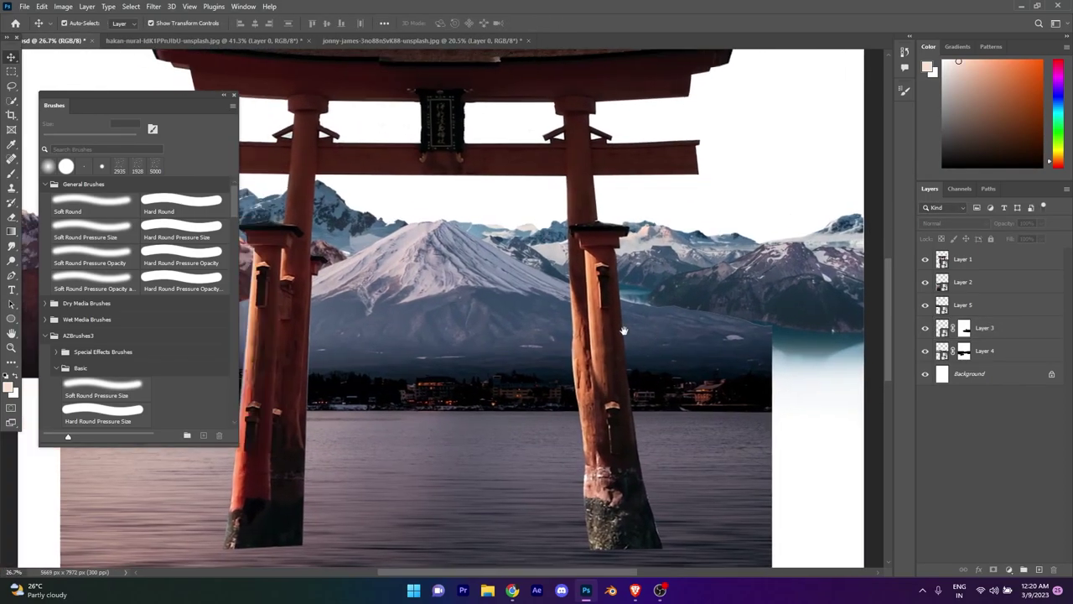
left_click(1007, 330)
key("ctrl+j")
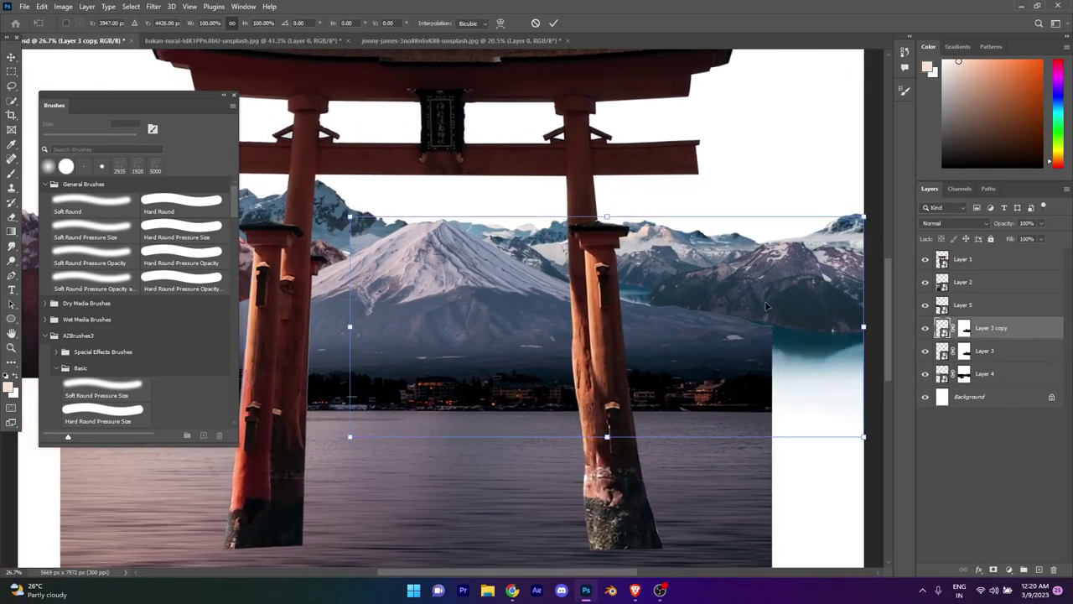
key("ctrl+t")
right_click(772, 295)
left_click(797, 510)
mouse_move(777, 302)
left_mouse_down()
mouse_move(766, 328)
mouse_move(698, 319)
mouse_move(779, 327)
mouse_move(678, 304)
left_mouse_up()
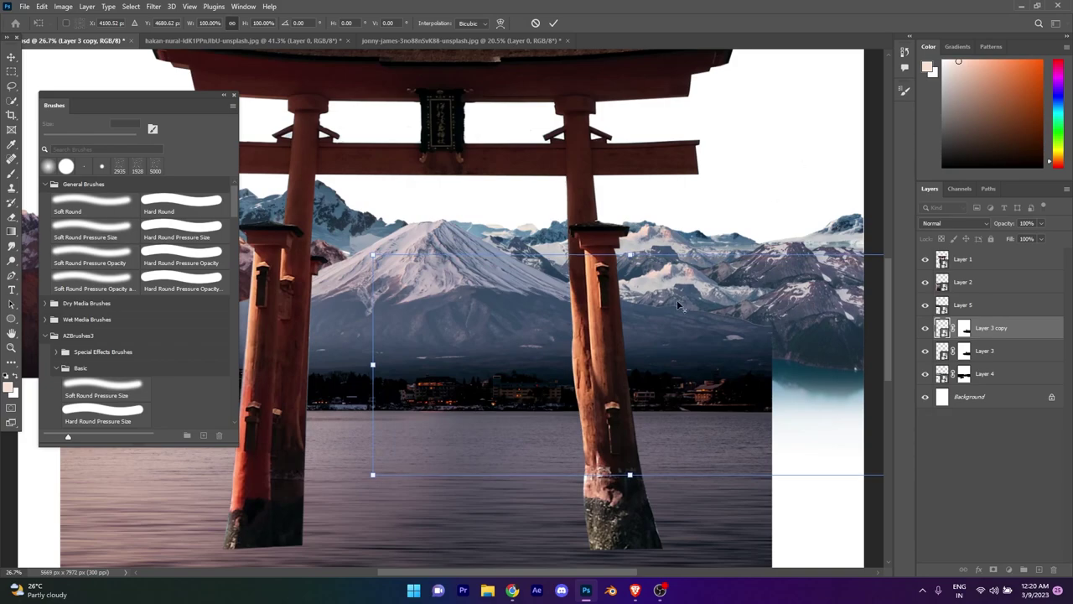
left_click(550, 21)
left_click(1002, 352)
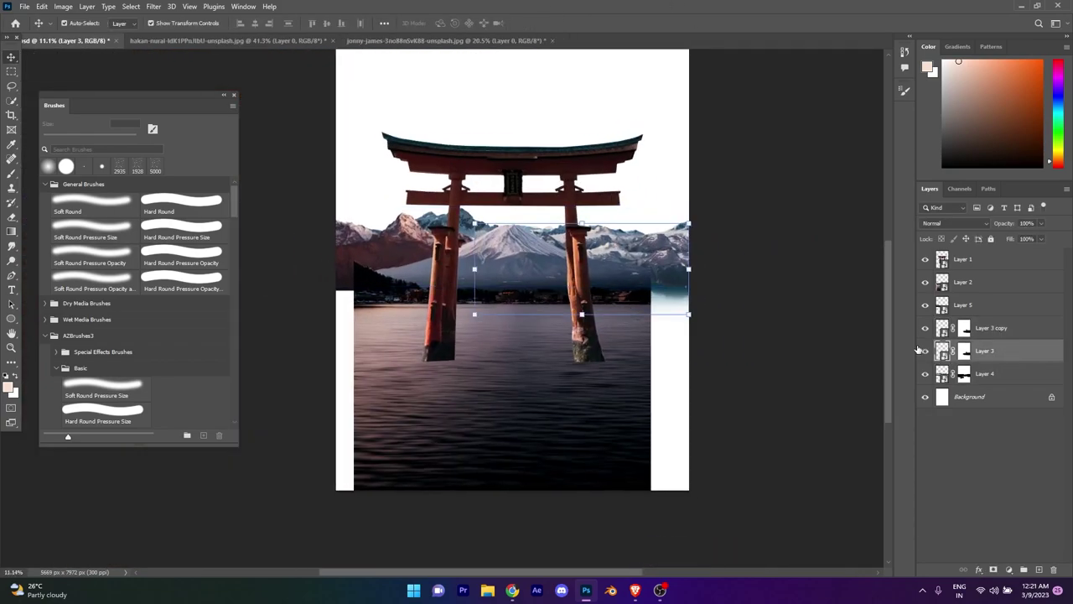
left_click(943, 328)
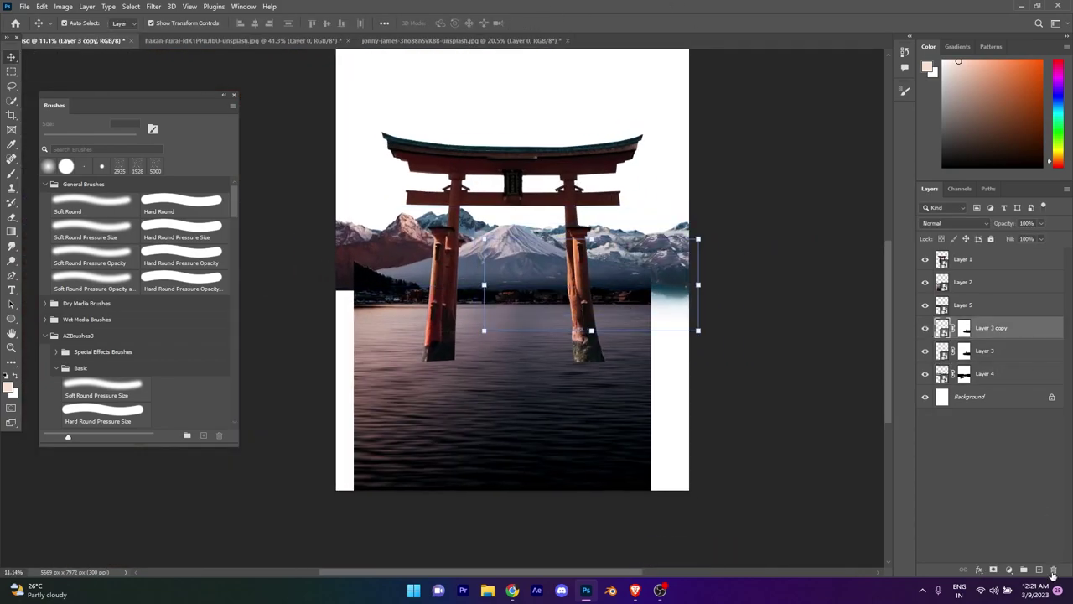
left_click(1031, 590)
left_click(771, 395)
left_click(1054, 570)
left_click(486, 218)
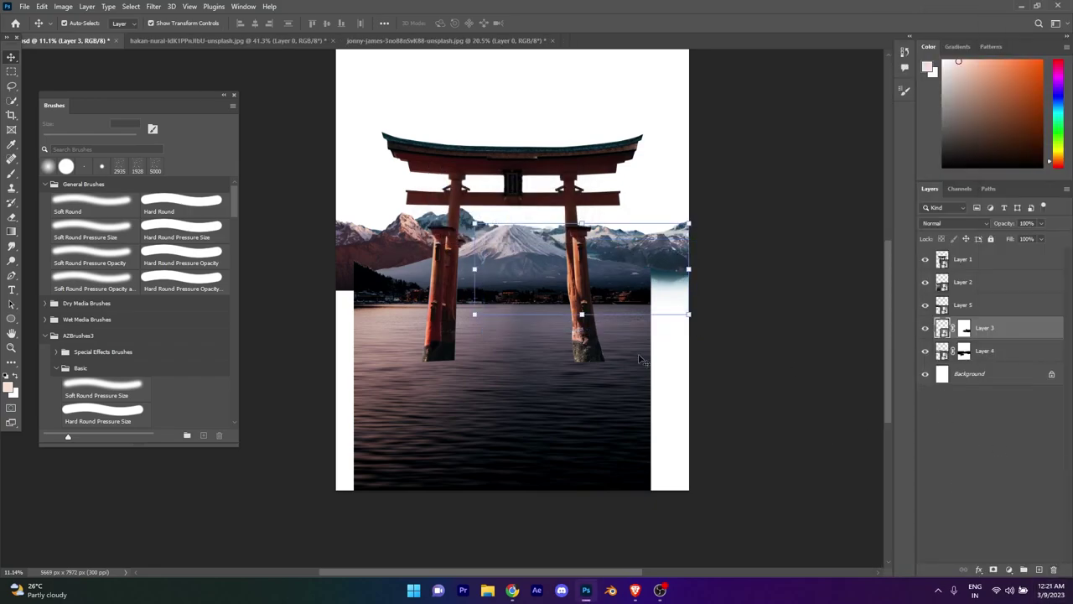
left_click(639, 359)
scroll(526, 341, "up", 1)
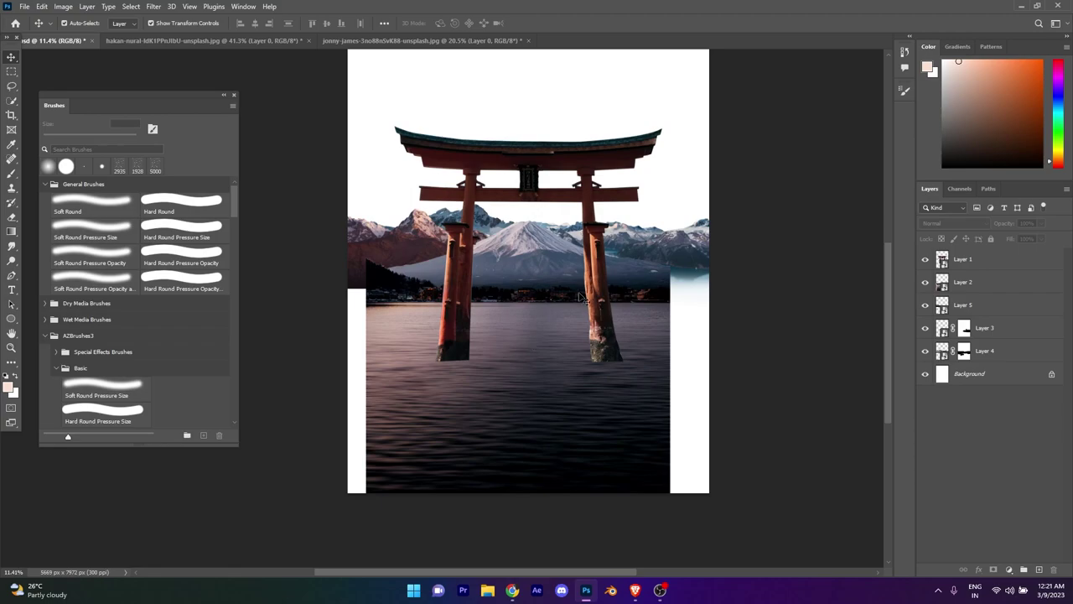
Step: Enlarge the Fuji lake photo on Layer 2 to about 125%
left_click(963, 281)
key("ctrl+t")
mouse_move(671, 205)
left_mouse_down()
mouse_move(709, 201)
mouse_move(648, 275)
mouse_move(501, 235)
left_mouse_up()
key("Return")
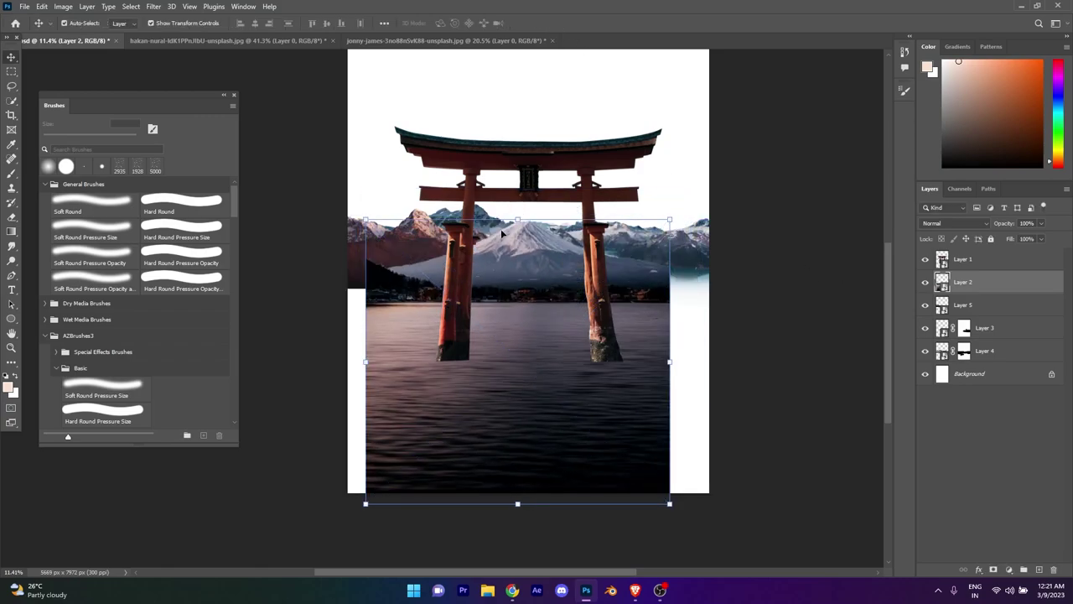
Step: Lower the Layer 4 and Layer 3 mountain strips slightly
left_click(998, 350)
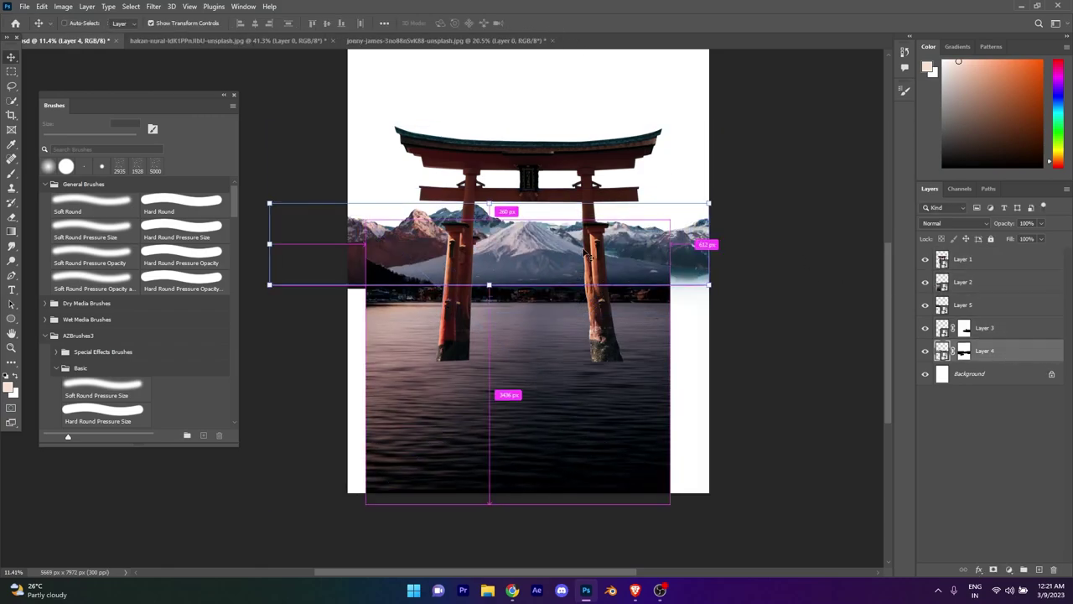
key("ctrl+t")
left_click_drag(488, 223, 489, 230)
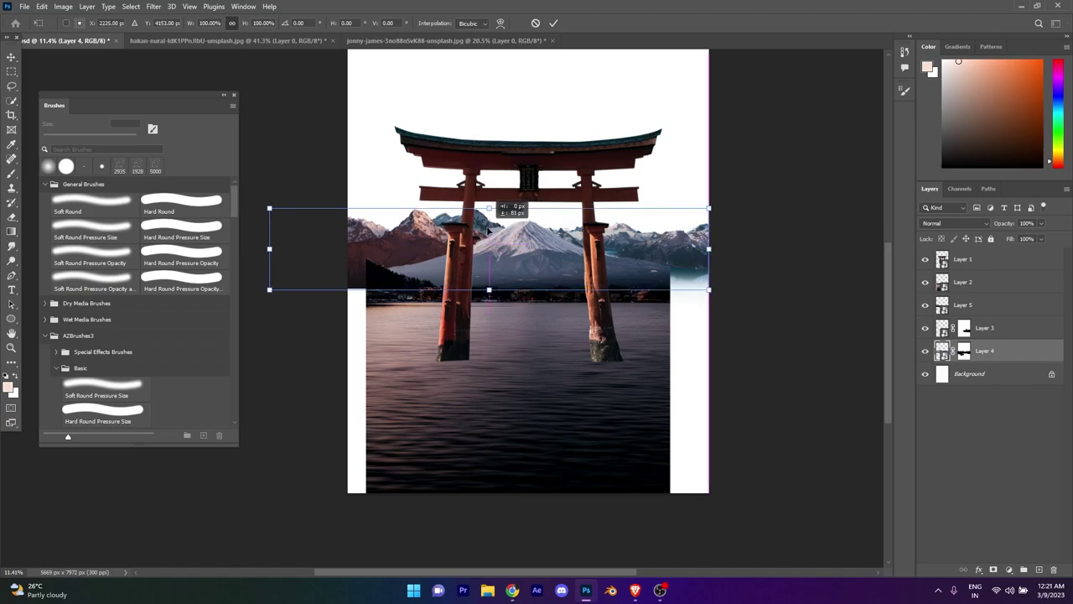
left_click(998, 328)
left_click_drag(709, 243, 688, 268)
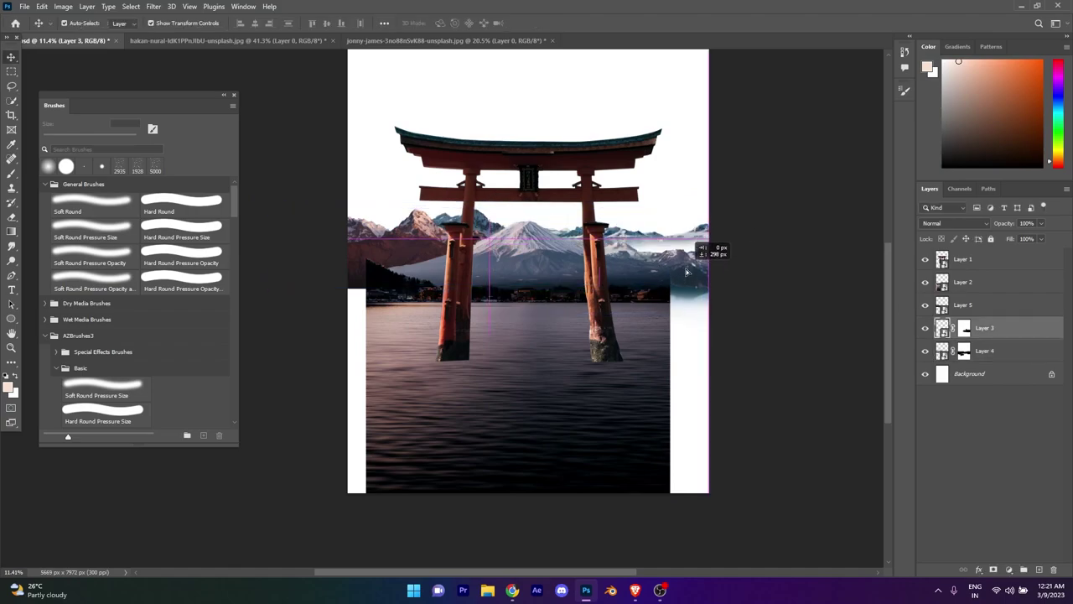
left_click(867, 263)
scroll(732, 354, "down", 3)
scroll(659, 332, "up", 5)
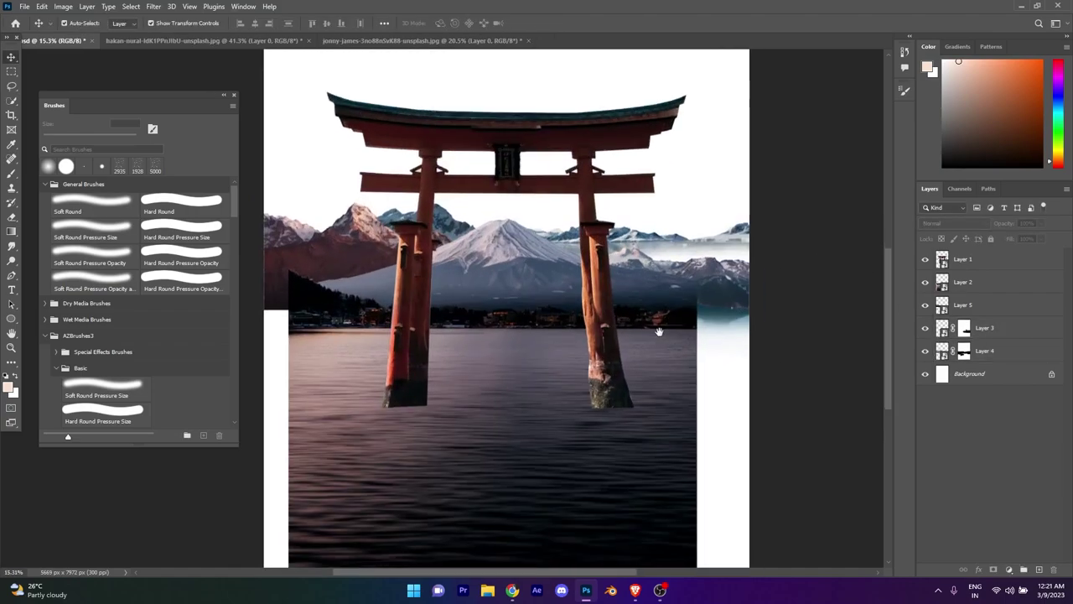
Step: Move the Layer 5 mountains on the left down into place
left_click(964, 305)
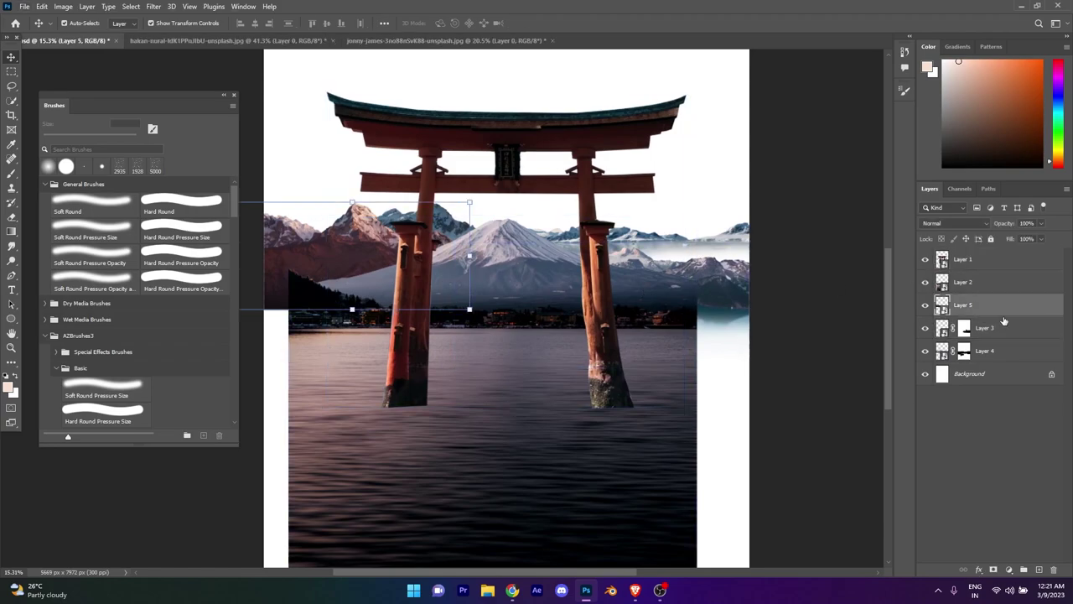
key("ctrl+t")
left_click_drag(360, 231, 364, 261)
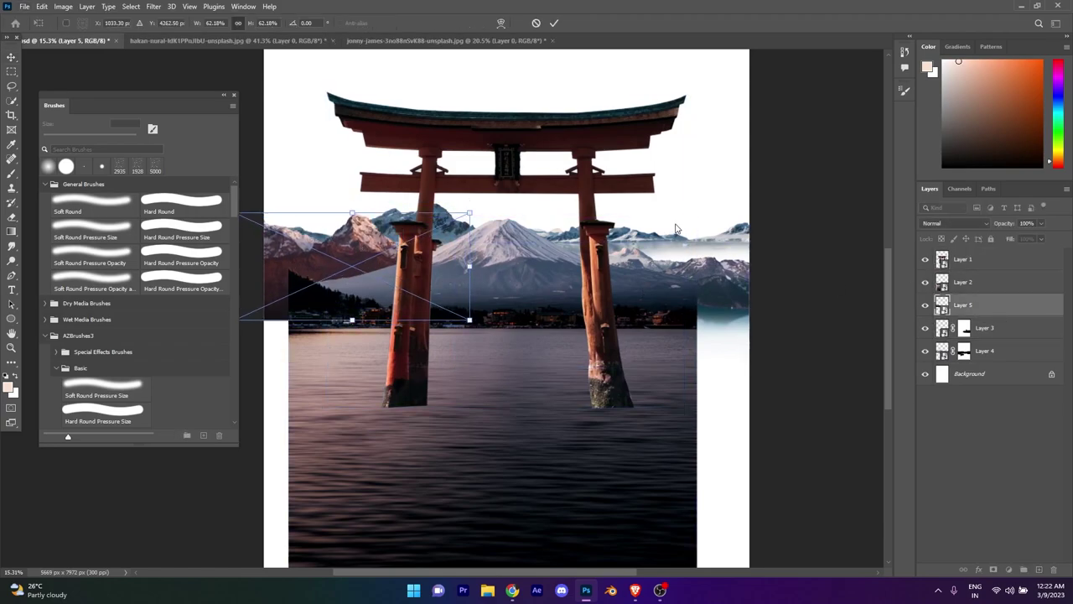
key("Return")
scroll(472, 321, "down", 2)
scroll(472, 321, "up", 1)
scroll(472, 321, "down", 2)
scroll(500, 294, "up", 1)
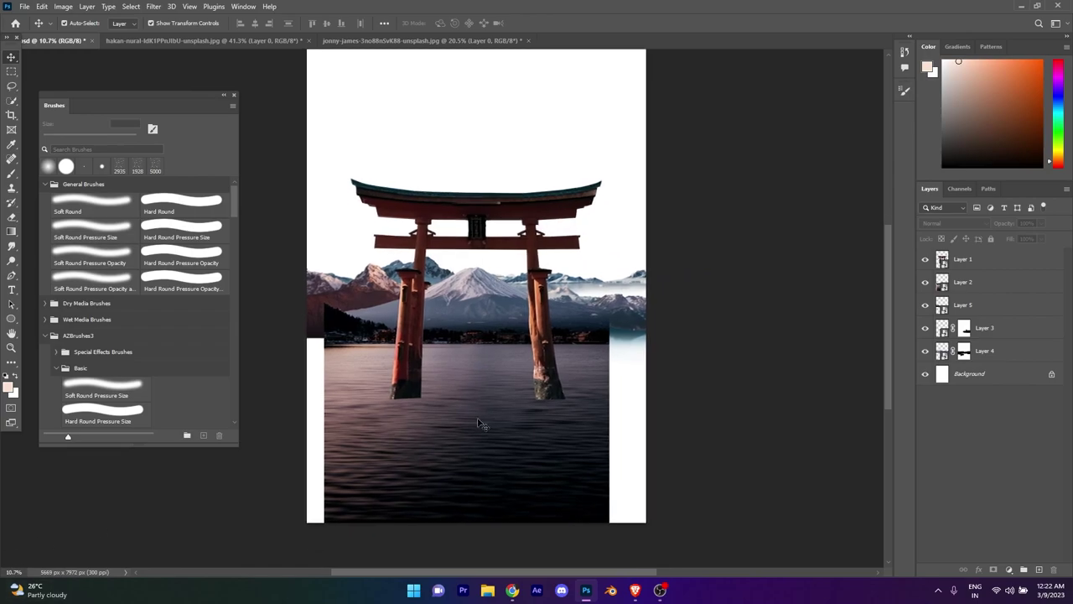
left_click(962, 261)
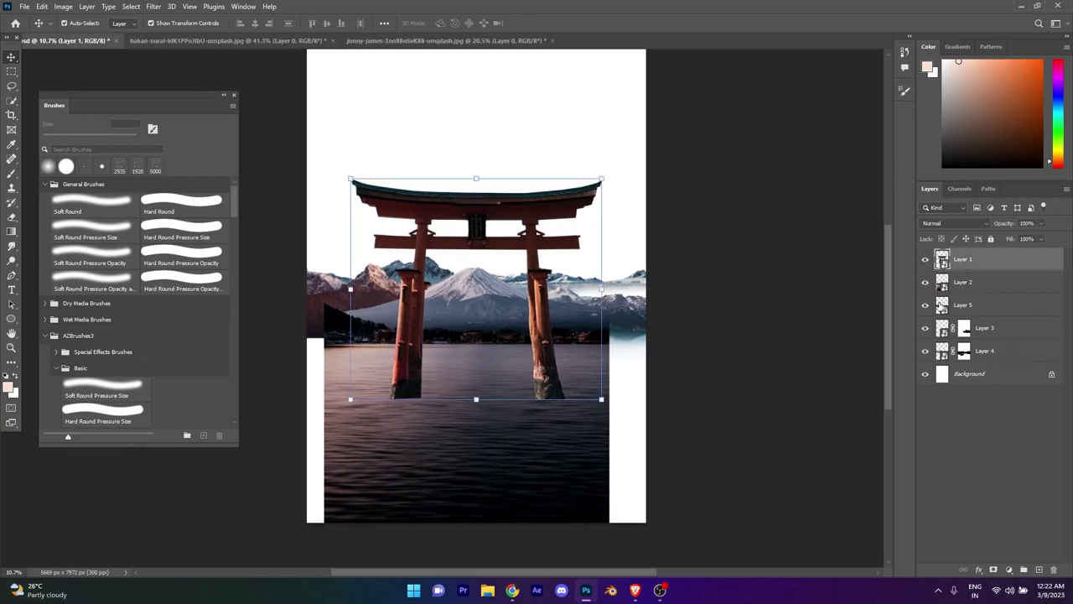
Step: Put the Fuji lake photo in a 'main hill' group and give it a layer mask
left_click(963, 282)
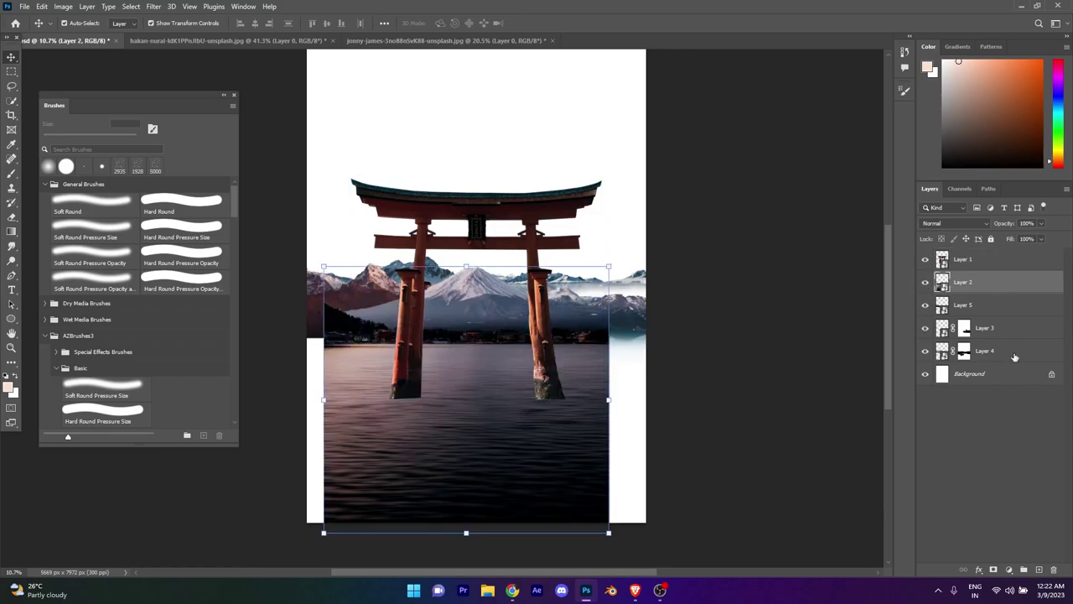
key("ctrl+g")
type("main hill")
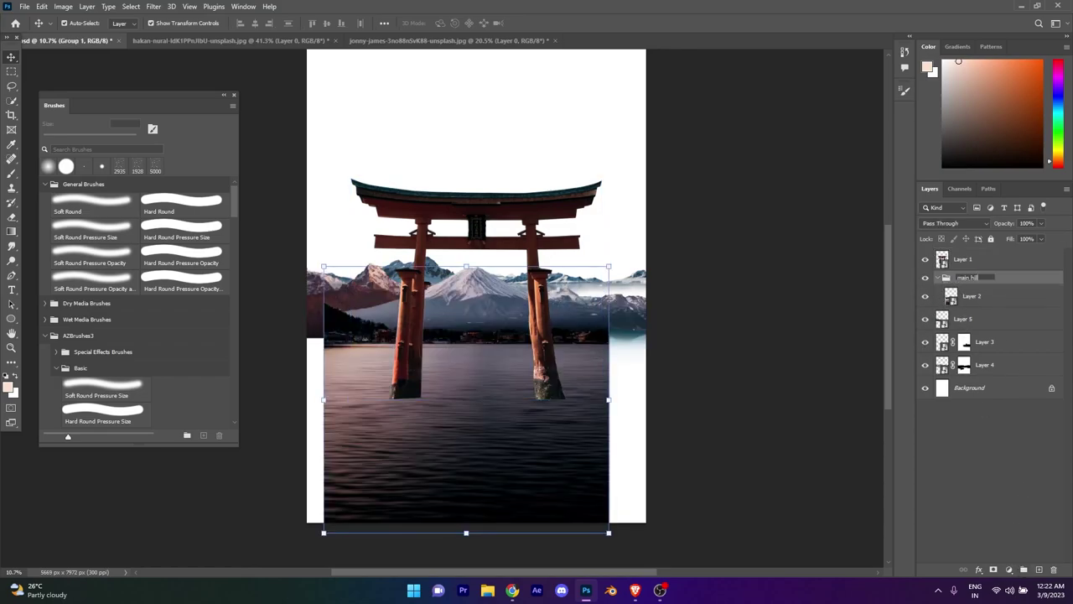
left_click(973, 296)
left_click(1009, 570)
Step: Paint the mask with a Soft Round brush so the lower lake water fades to white
left_click(107, 209)
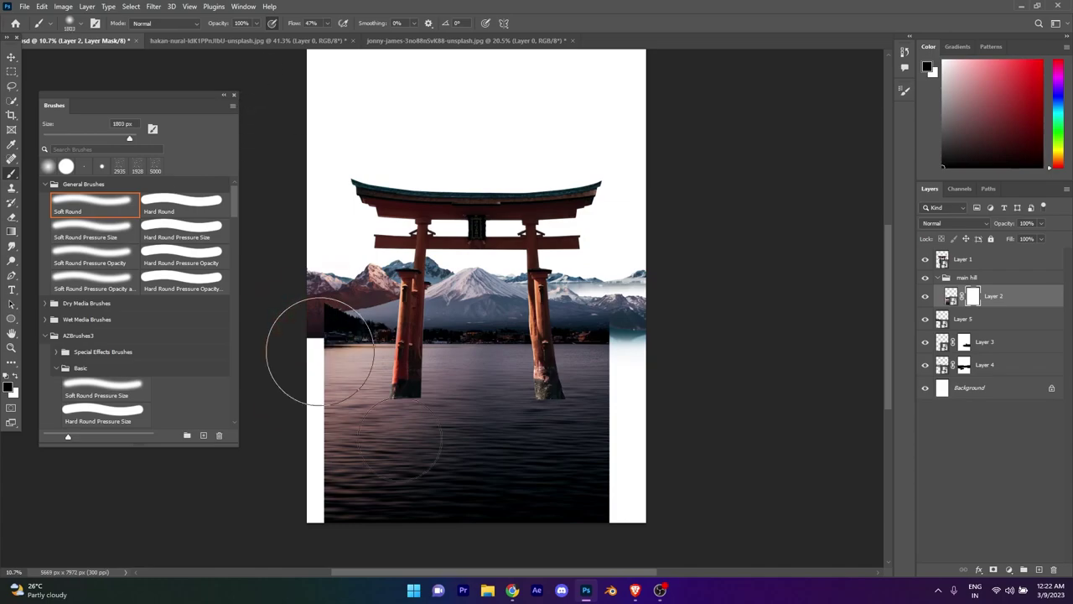
left_click_drag(320, 351, 376, 450)
left_click_drag(156, 515, 703, 427)
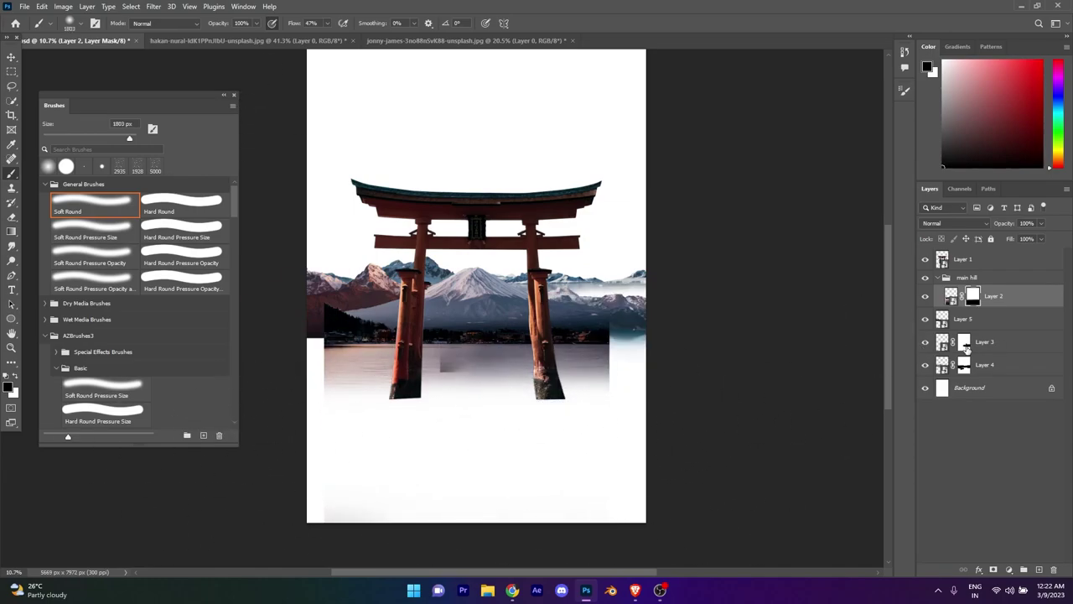
left_click(967, 344)
left_click(993, 296)
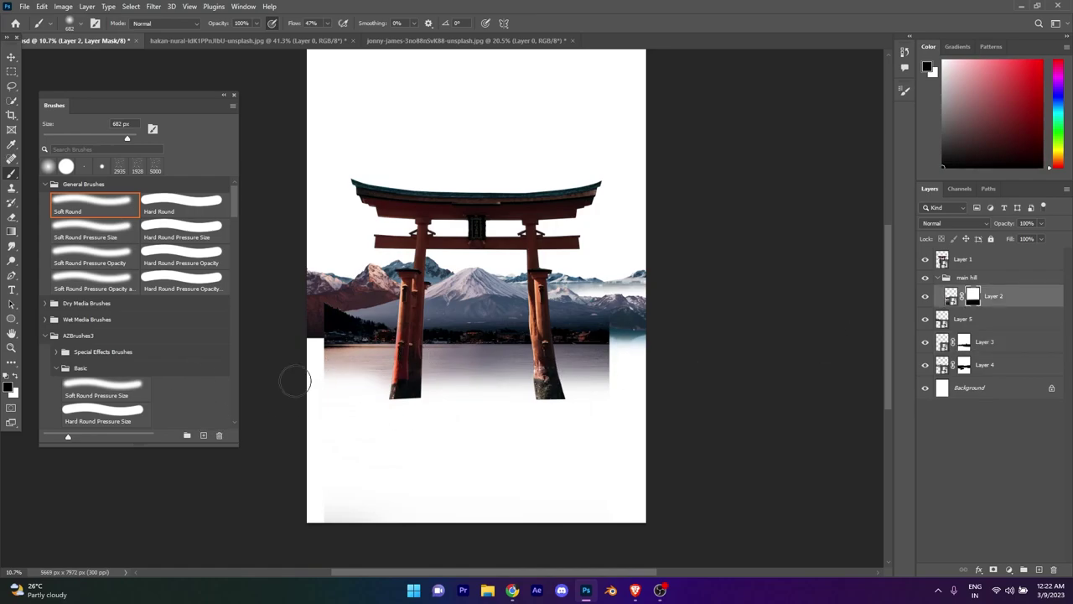
left_click_drag(283, 379, 619, 382)
scroll(524, 392, "down", 1)
scroll(677, 398, "up", 2)
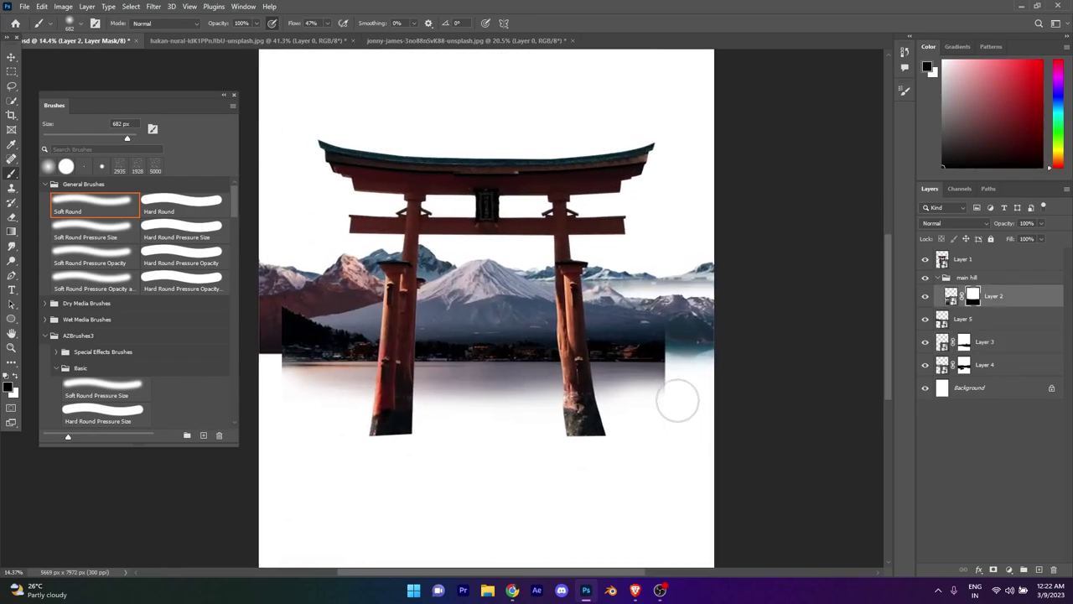
scroll(290, 182, "down", 1)
Step: Close the reddish mountain photo without saving
left_click(466, 40)
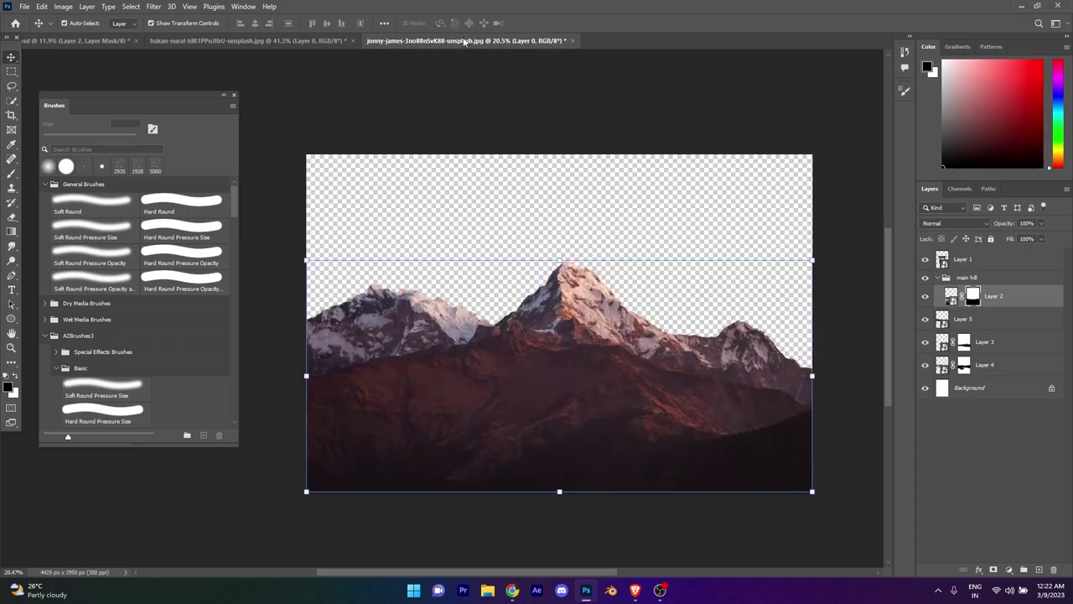
key("ctrl+w")
left_click(529, 218)
Step: Open Rocks 2.jpg
left_click(25, 6)
left_click(37, 28)
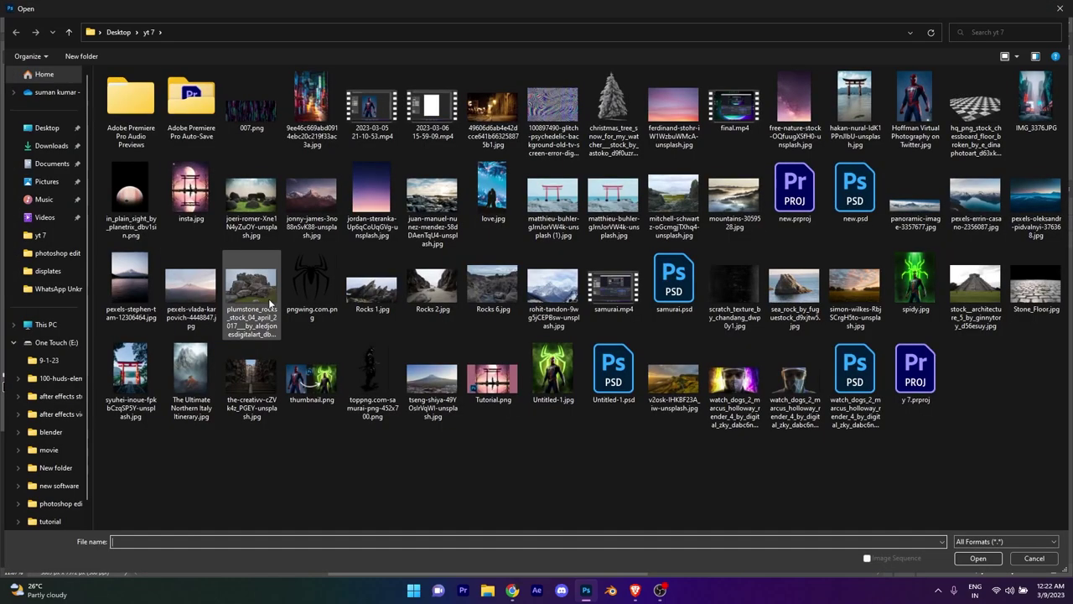
left_click(251, 289)
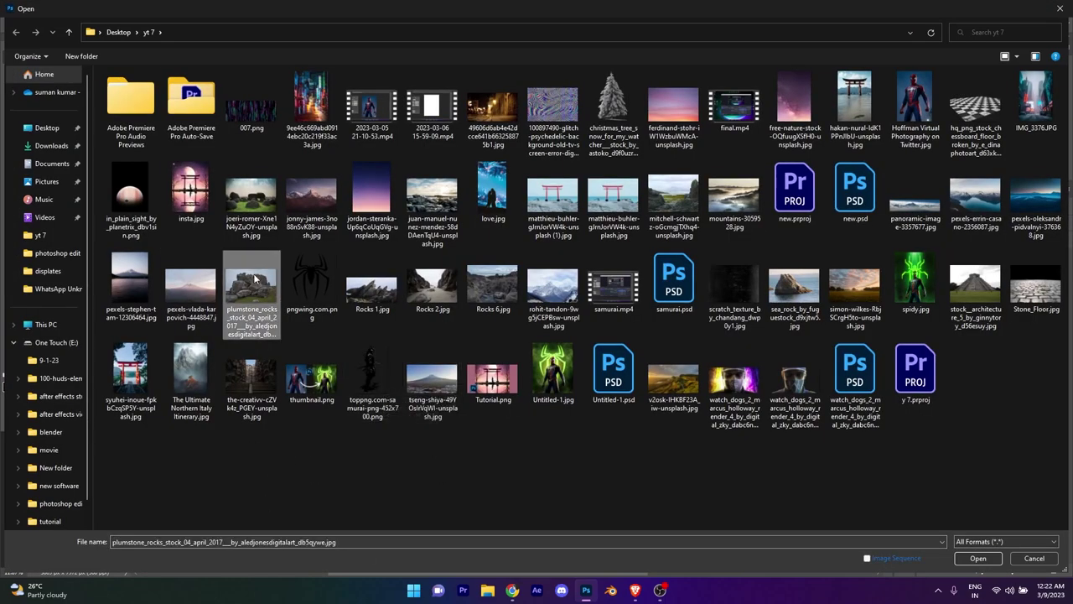
double_click(432, 310)
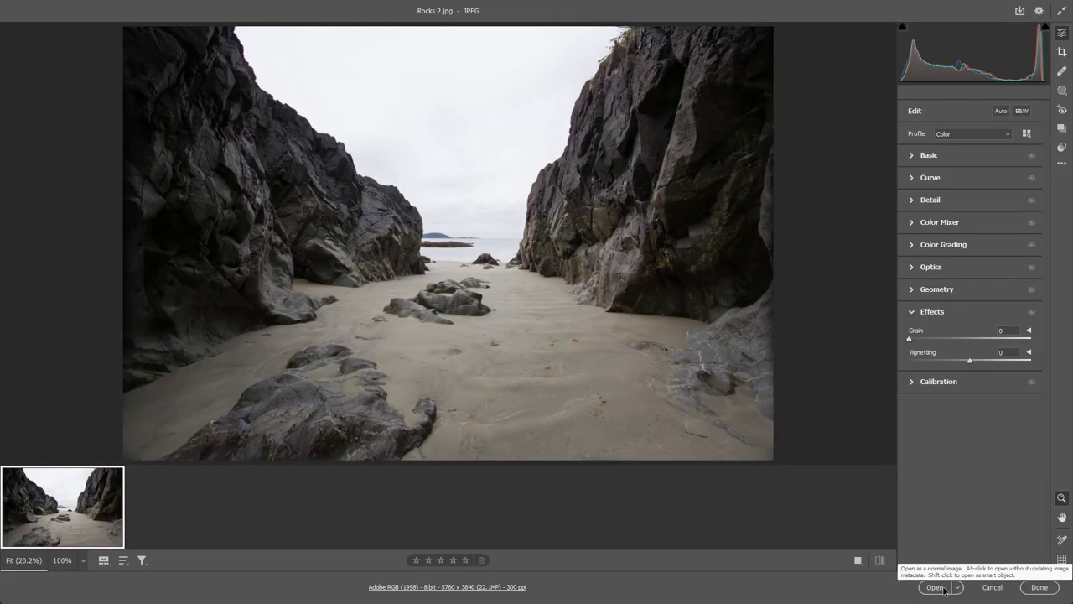
left_click(935, 587)
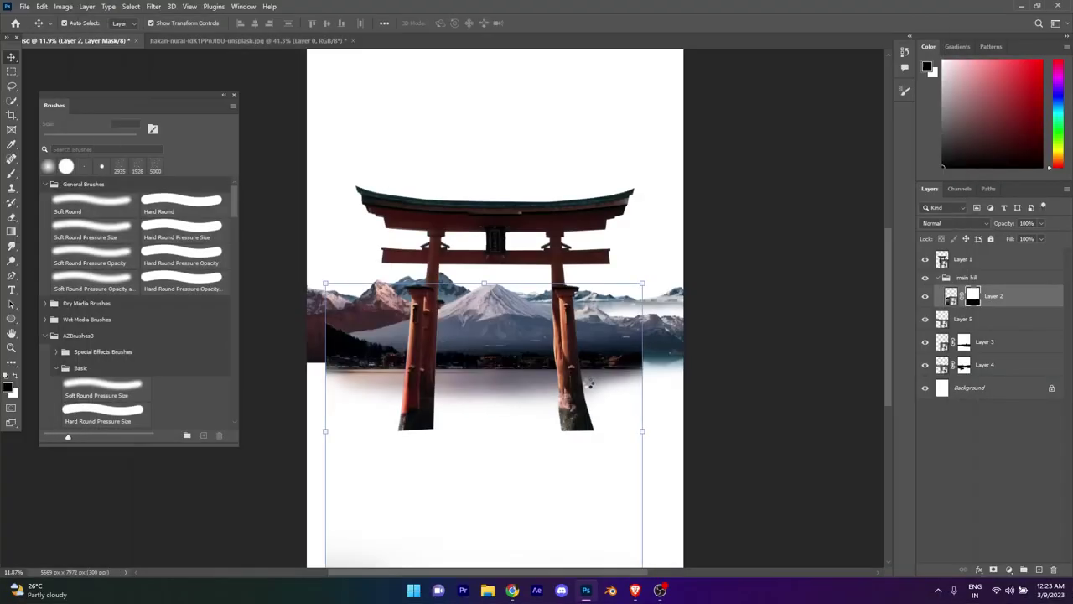
Step: Quick-select the sky, mask it out, and drag the cliffs into the poster
left_click(10, 100)
left_click_drag(440, 217, 476, 198)
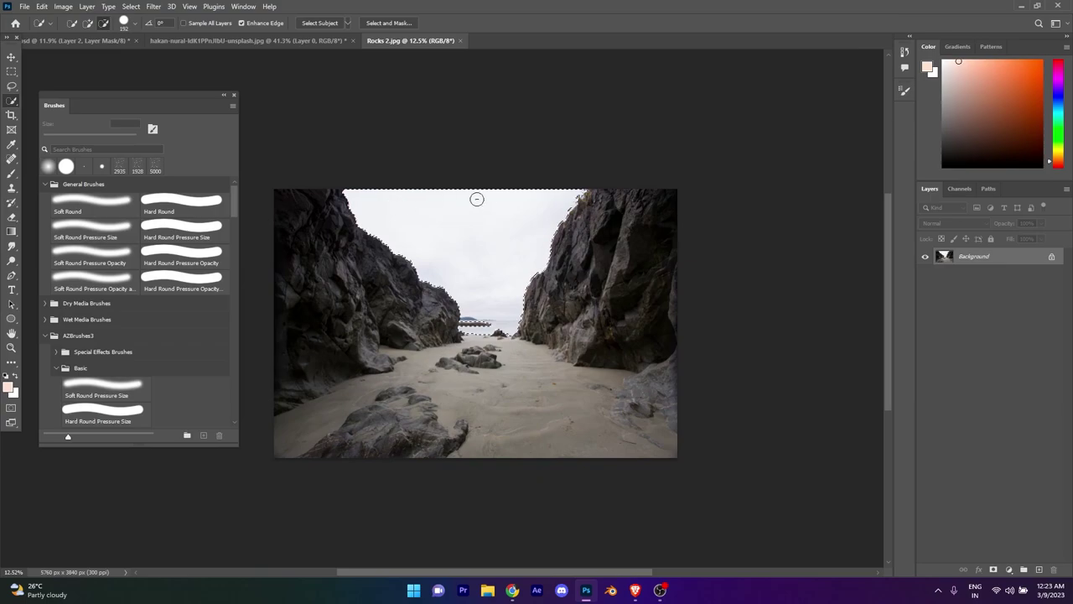
left_click(993, 569, "alt")
scroll(450, 358, "up", 1)
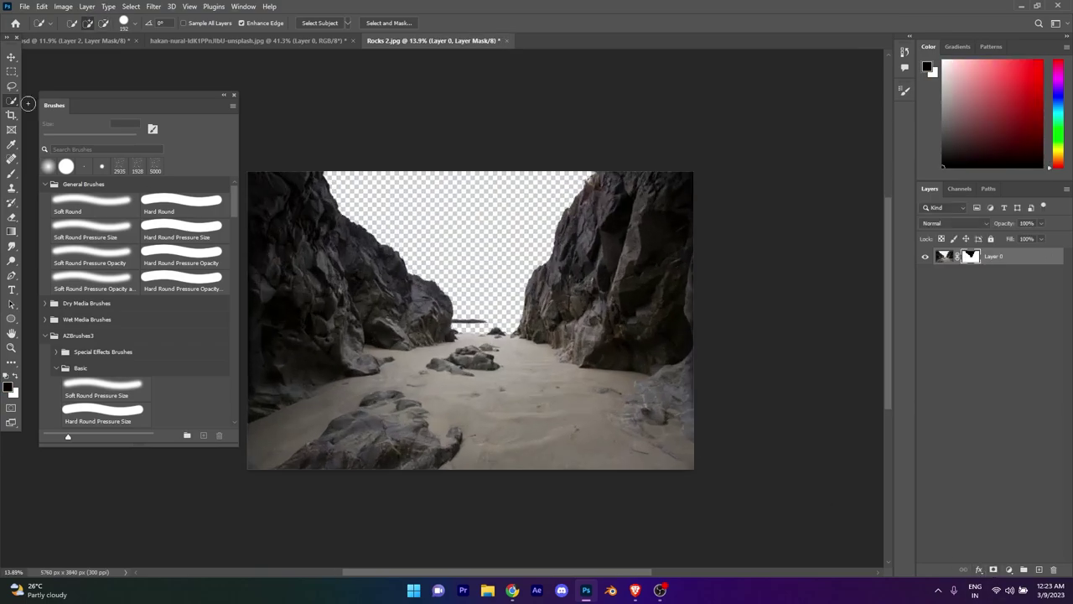
left_click(11, 56)
left_click_drag(469, 319, 472, 320)
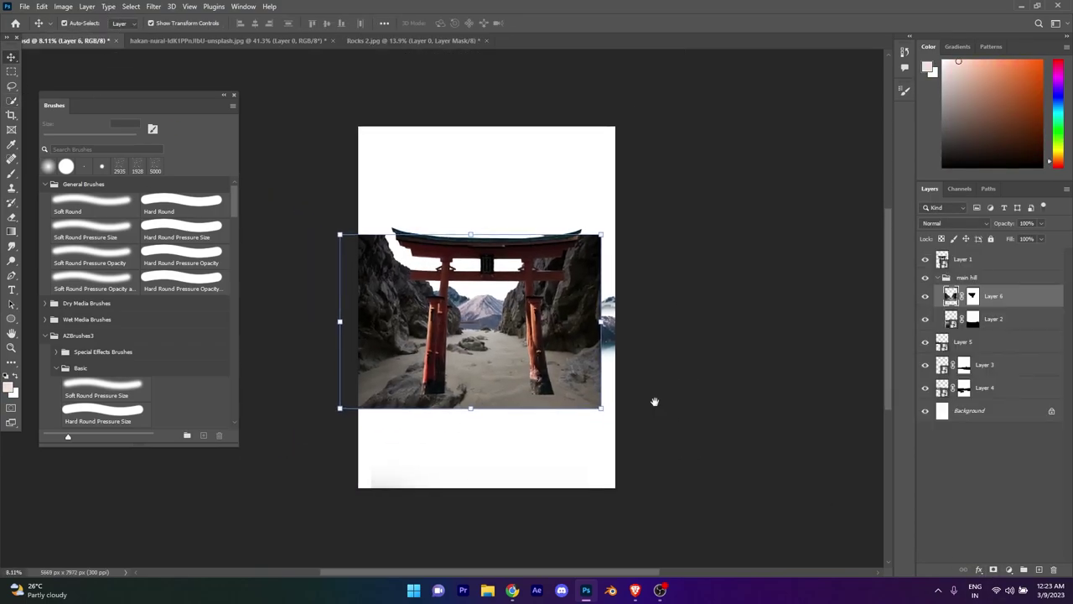
Step: Bring the cliffs to the top of the stack, enlarged to about 131% and shifted down-left
key("ctrl+]")
key("ctrl+]")
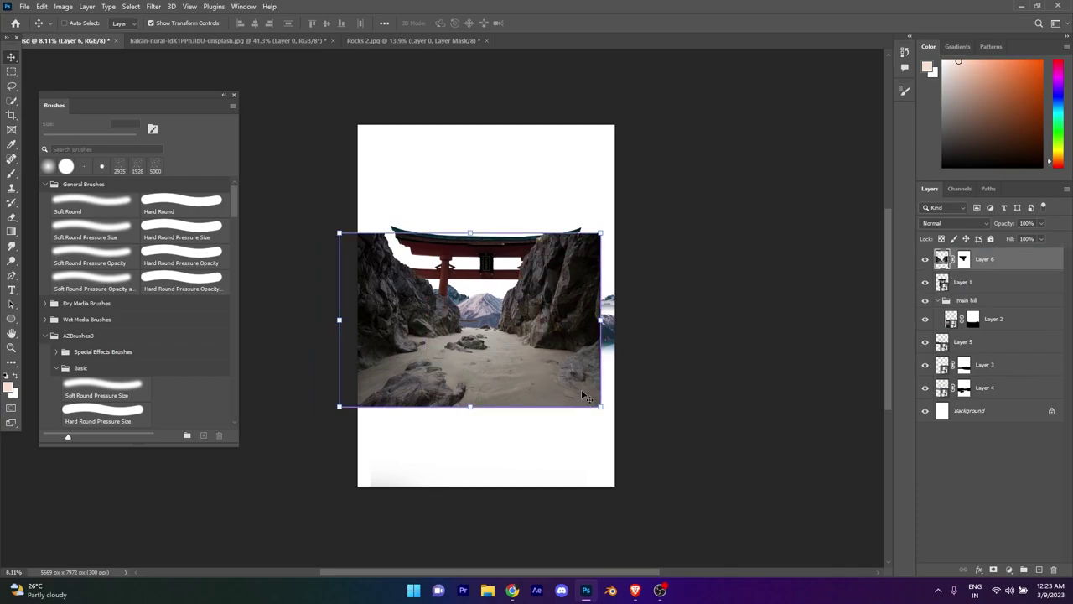
left_click_drag(587, 397, 642, 496)
left_click_drag(525, 386, 554, 499)
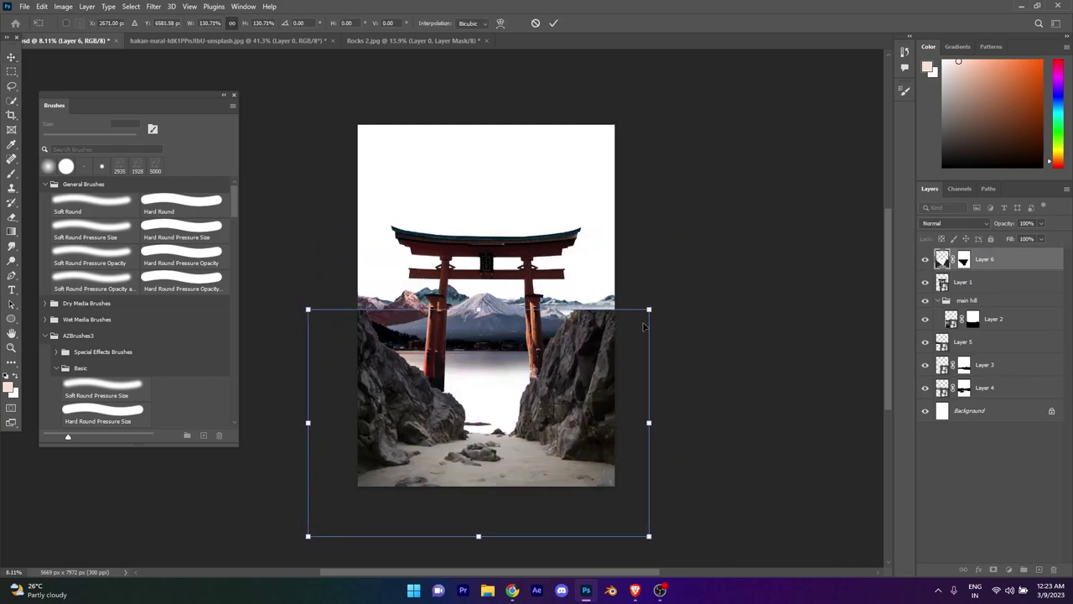
mouse_move(644, 326)
left_mouse_down()
mouse_move(597, 389)
mouse_move(598, 295)
mouse_move(598, 383)
left_mouse_up()
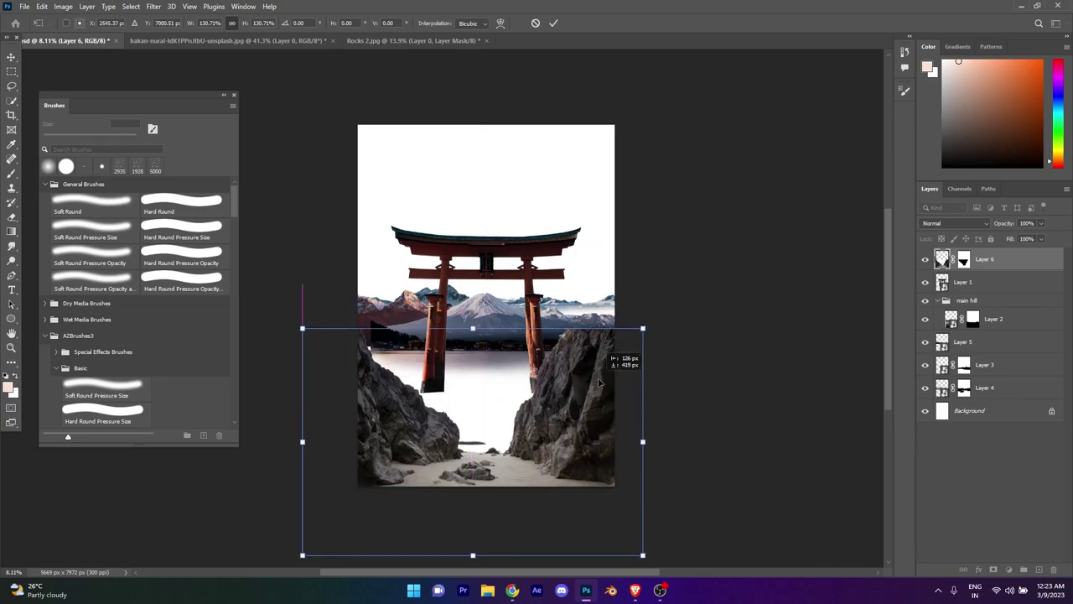
key("Return")
scroll(492, 318, "up", 3)
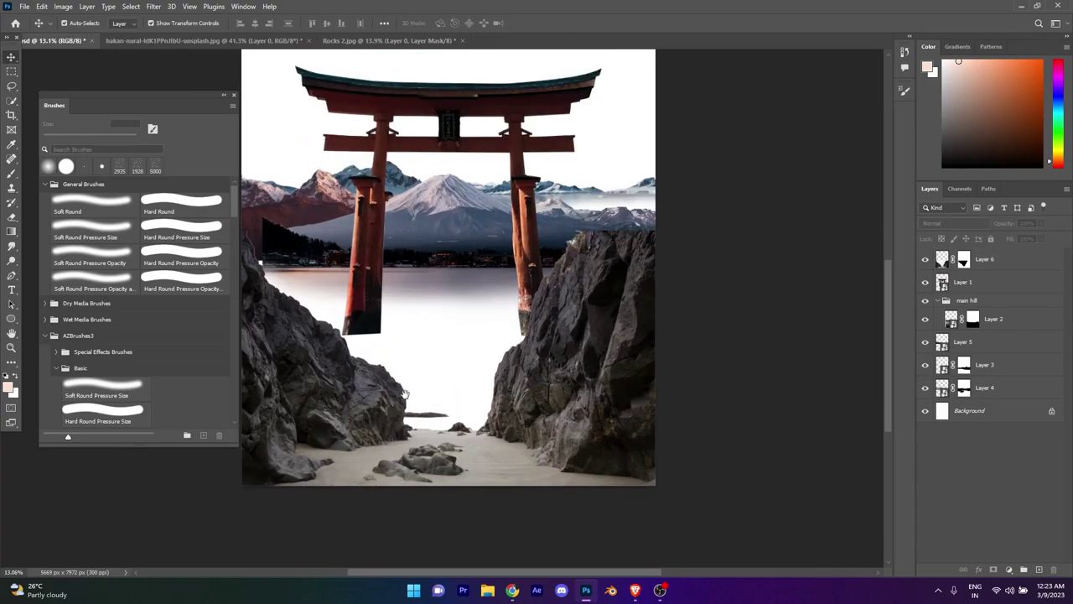
scroll(403, 394, "down", 2)
scroll(359, 539, "up", 1)
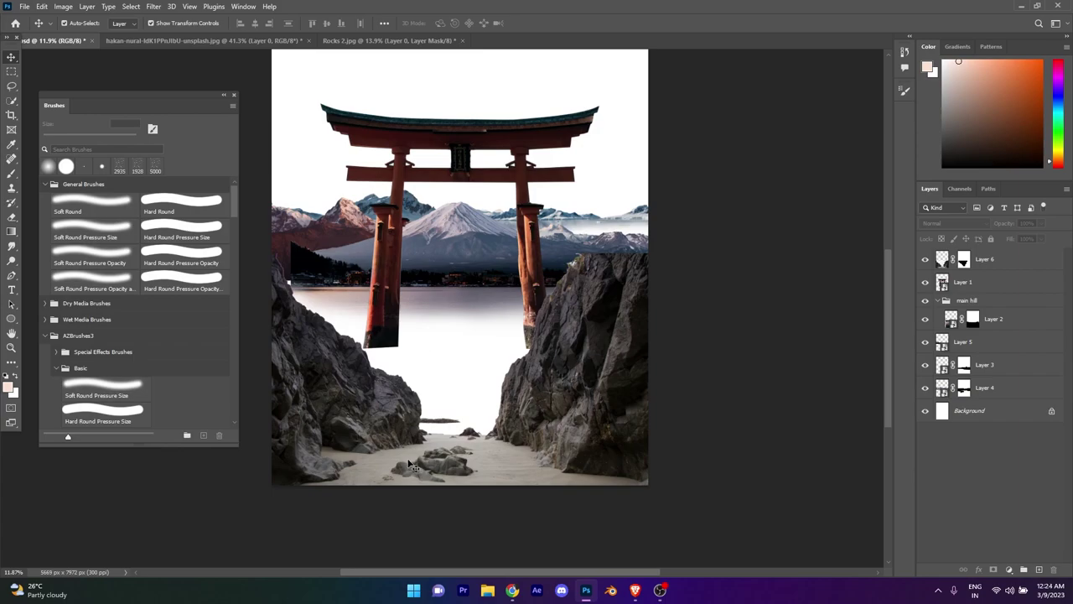
scroll(436, 425, "down", 2)
scroll(435, 424, "up", 2)
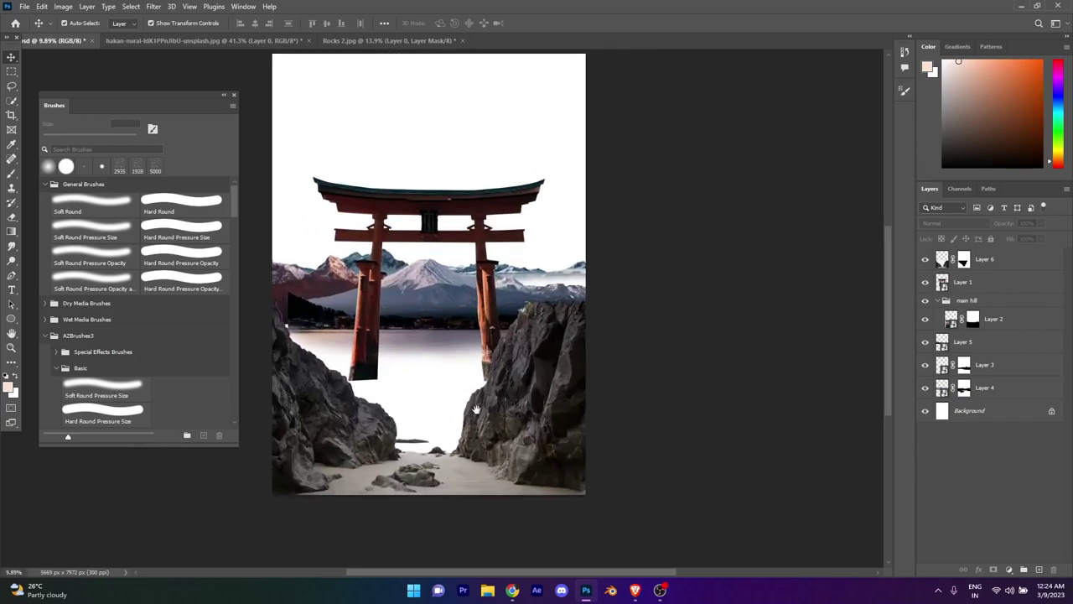
scroll(469, 420, "down", 1)
Step: Rotate the cliffs slightly to level them and widen them a little
left_click(985, 365)
left_click(986, 258)
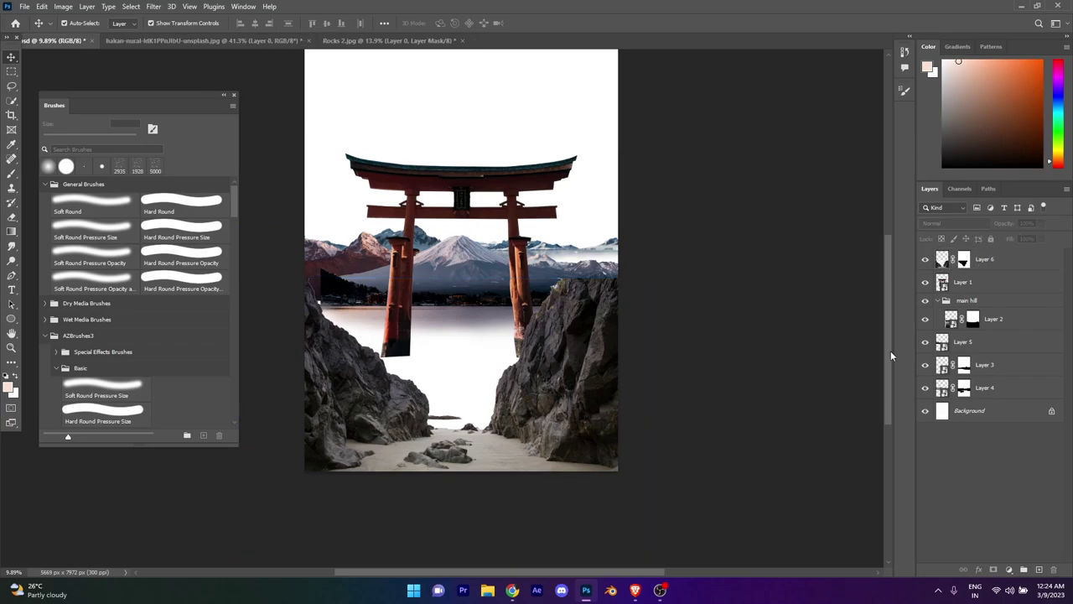
key("ctrl+t")
scroll(344, 317, "down", 2)
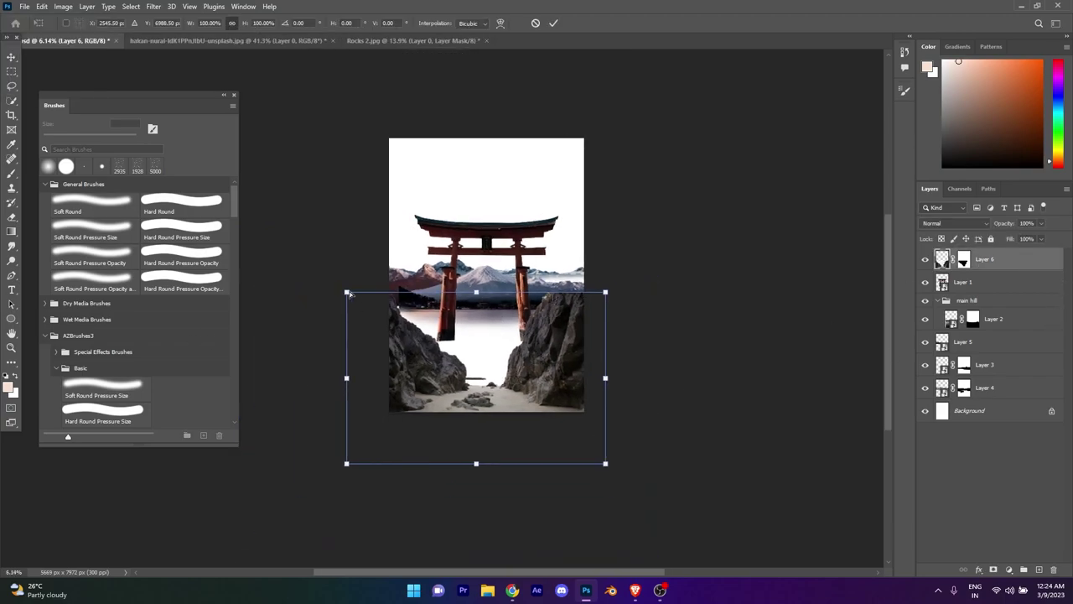
left_click_drag(350, 293, 339, 299)
mouse_move(615, 296)
left_mouse_down()
mouse_move(634, 311)
mouse_move(605, 293)
left_mouse_up()
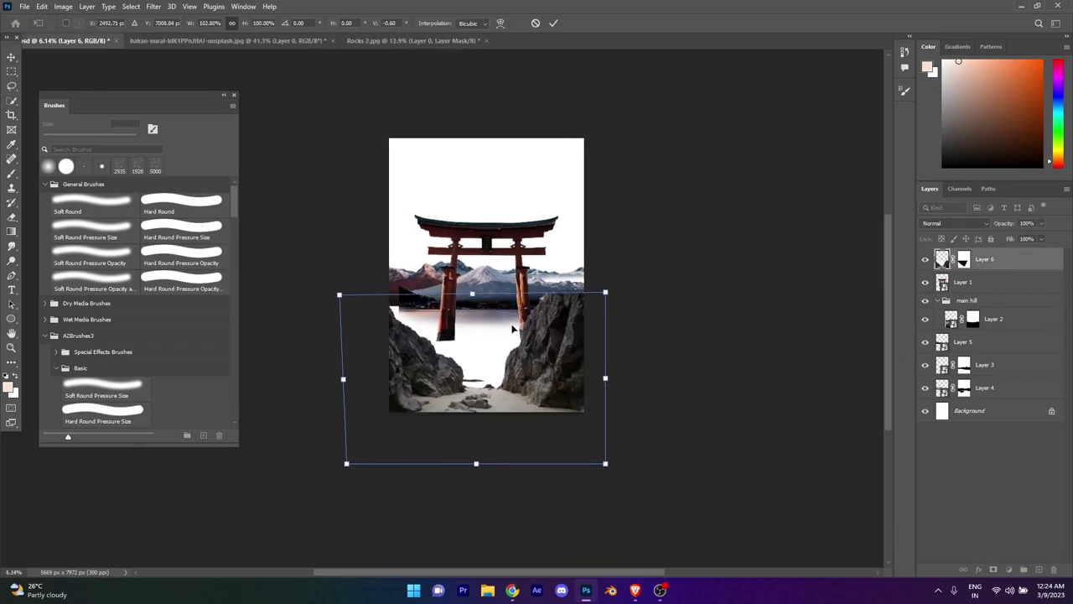
left_click_drag(350, 292, 342, 294)
key("Return")
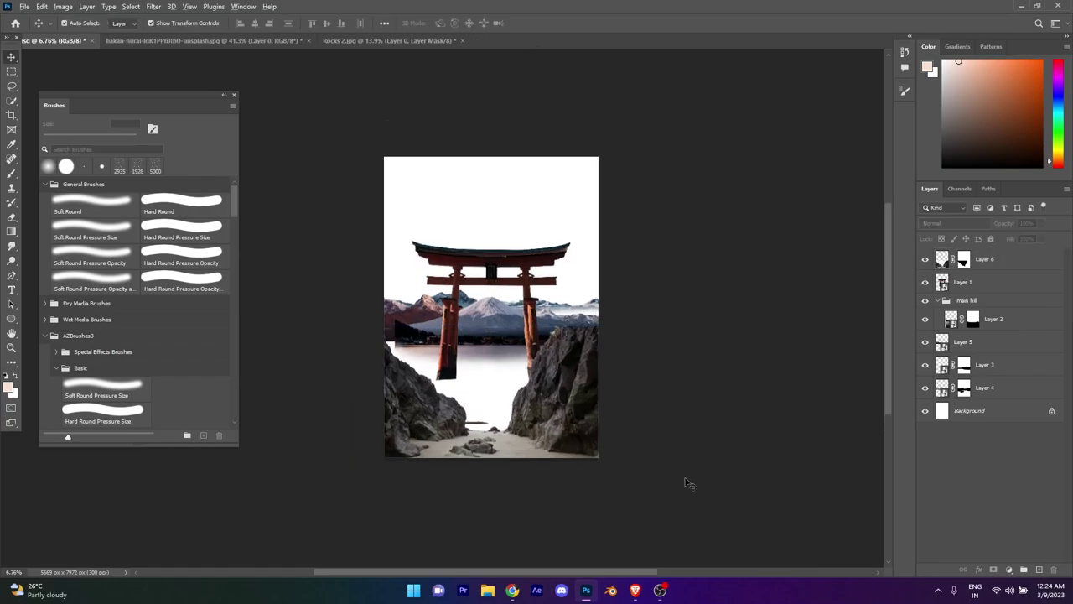
scroll(690, 484, "up", 3)
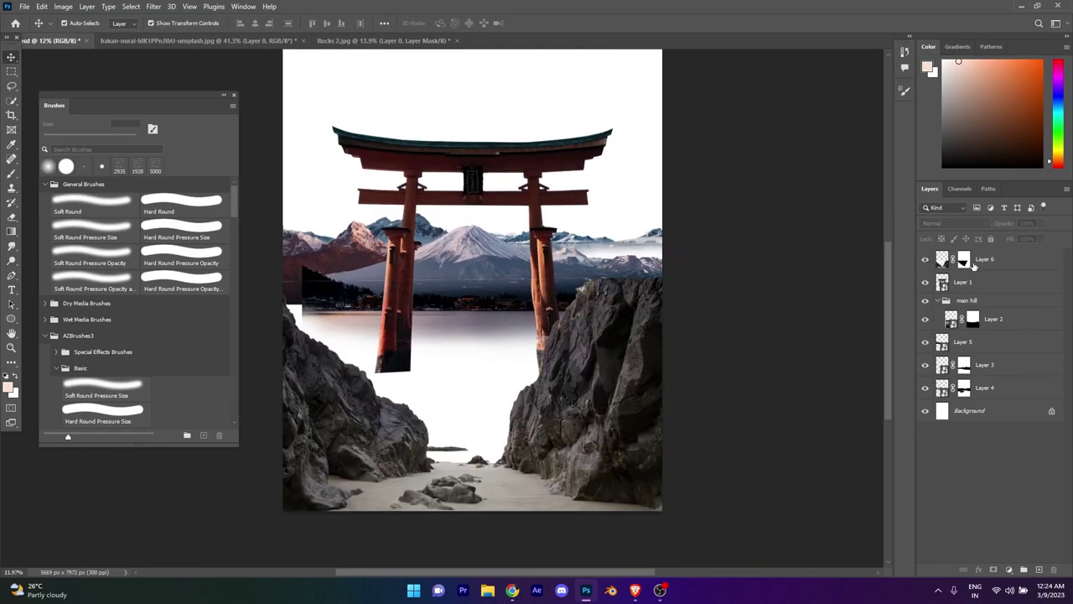
Step: Paint Layer 6's mask black with a small brush to trim the right cliff tops
left_click(963, 259)
key("b")
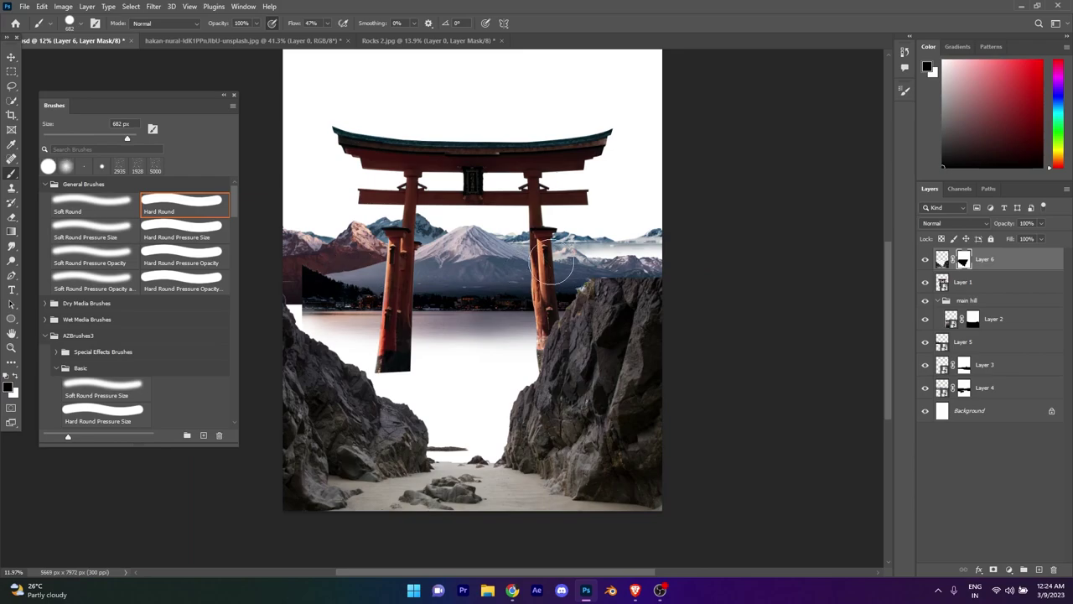
left_click(6, 379)
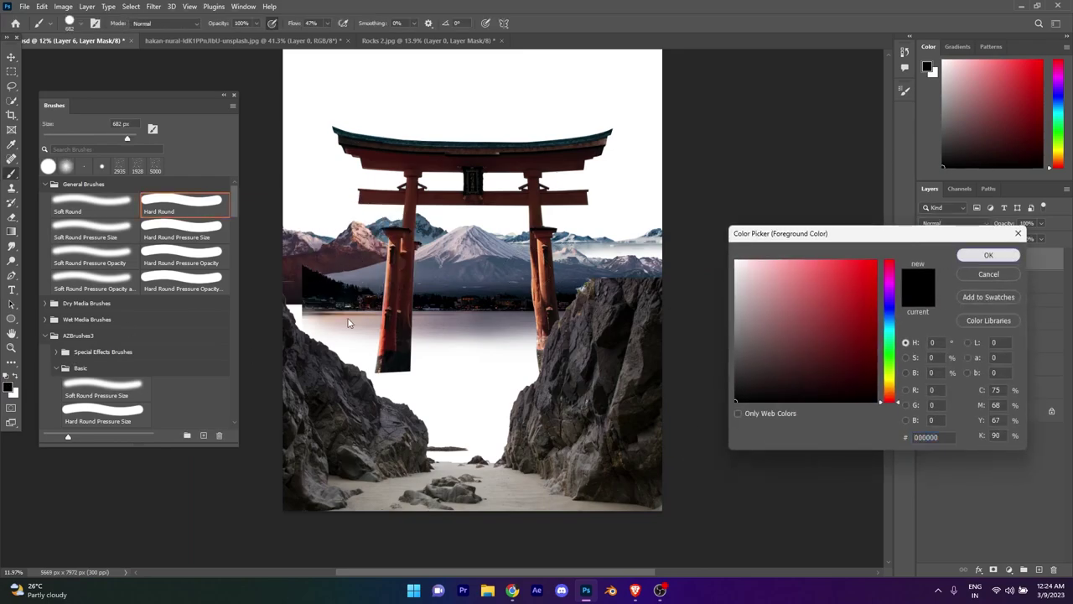
left_click(987, 255)
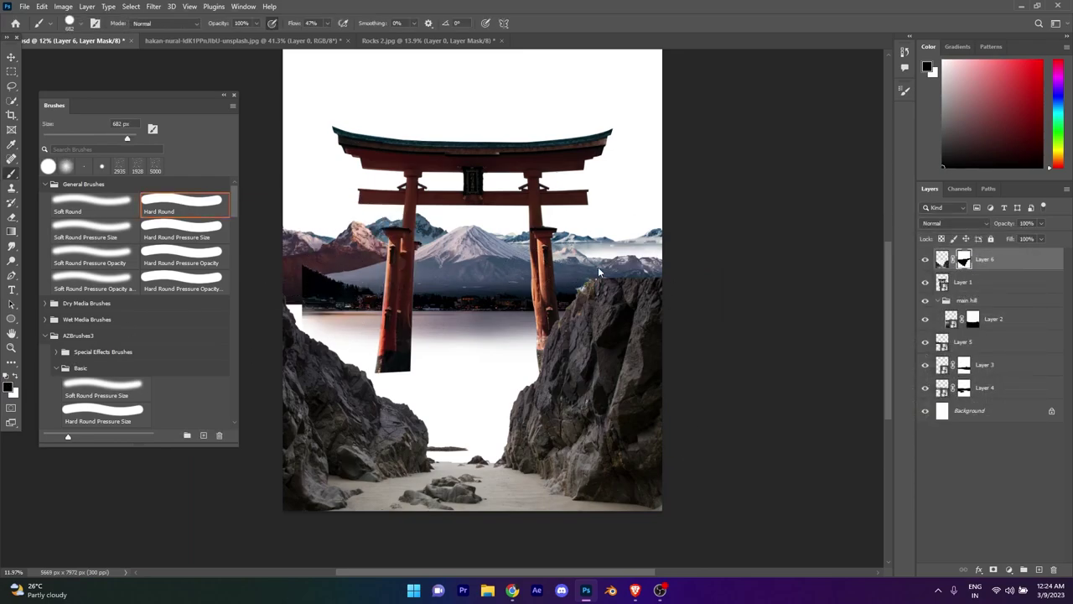
scroll(599, 271, "up", 4)
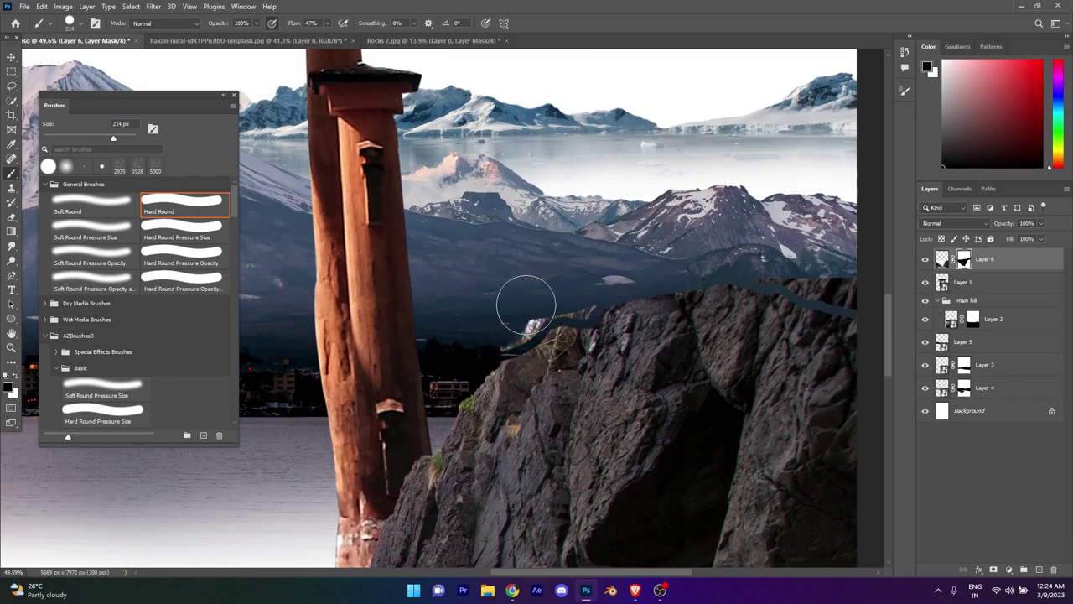
left_click_drag(501, 323, 546, 293)
scroll(447, 379, "up", 2)
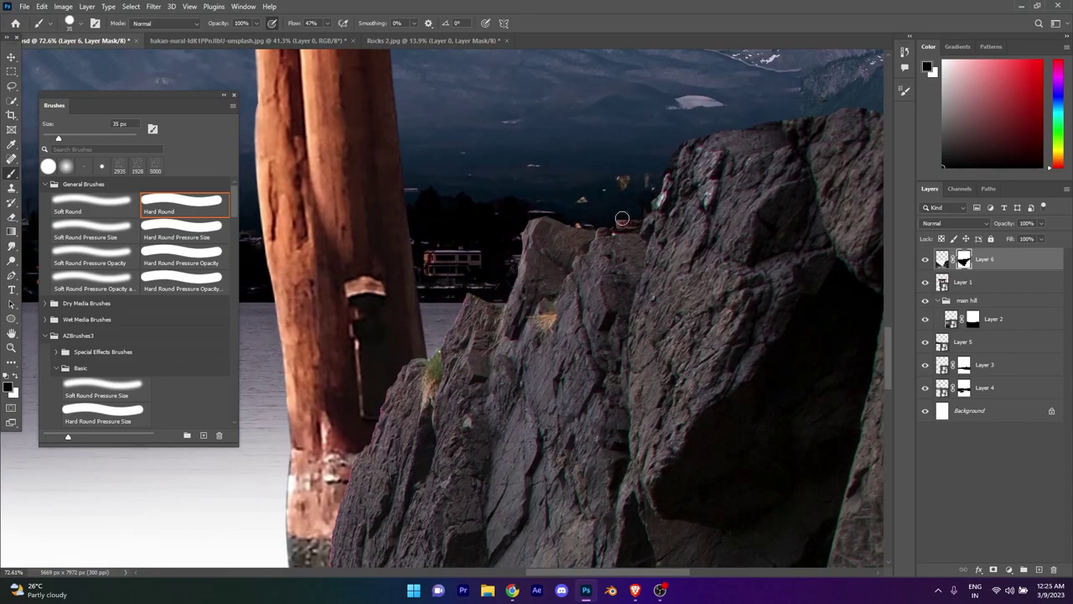
scroll(616, 223, "down", 3)
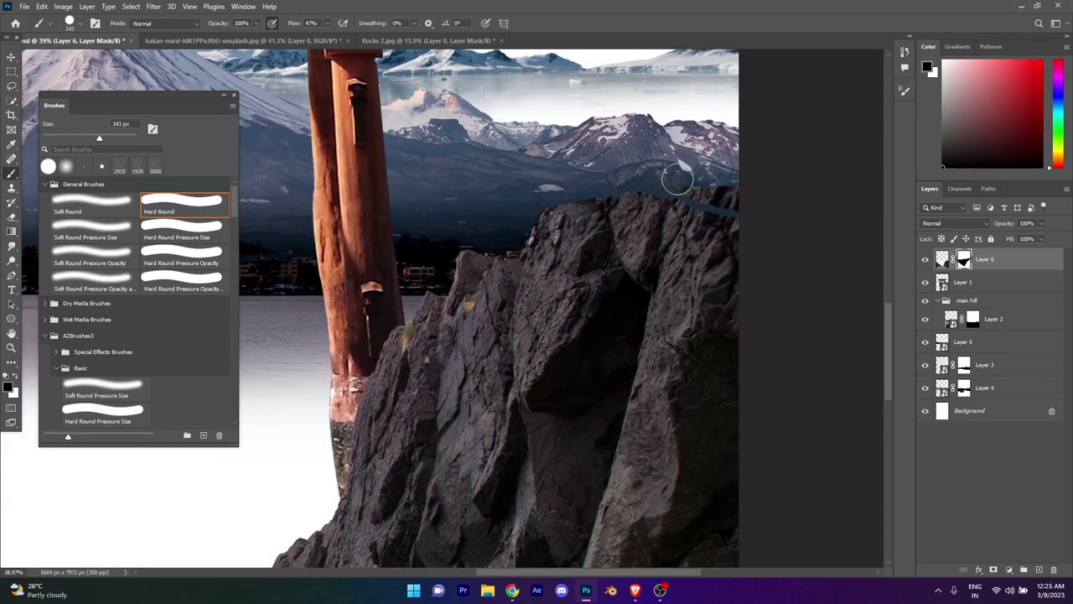
scroll(514, 232, "down", 5)
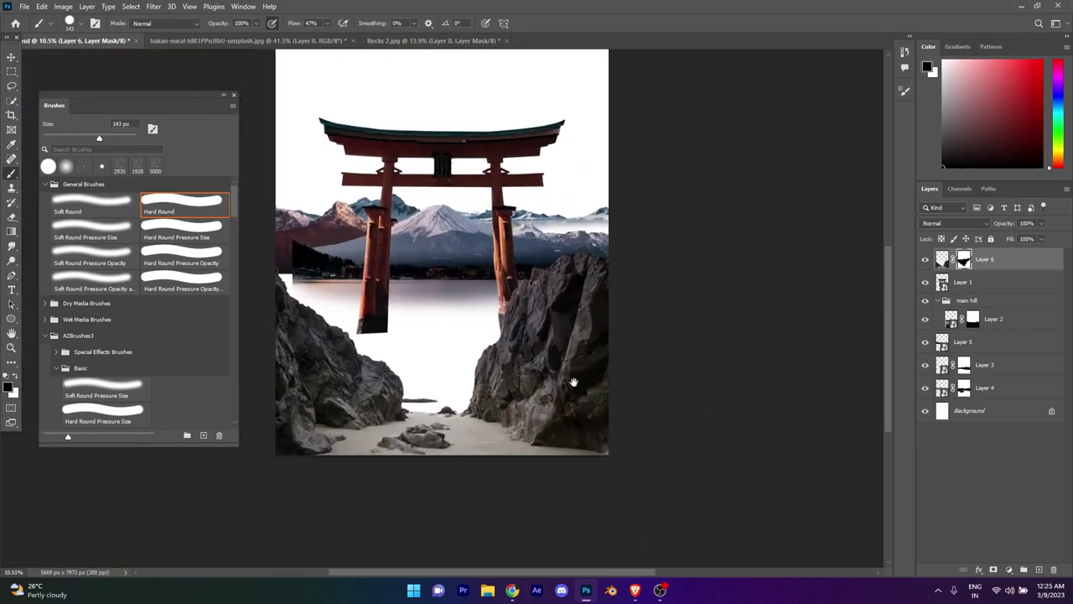
Step: Close the Rocks 2 image without saving and bring up the File menu
left_click(11, 57)
left_click(434, 40)
key("ctrl+w")
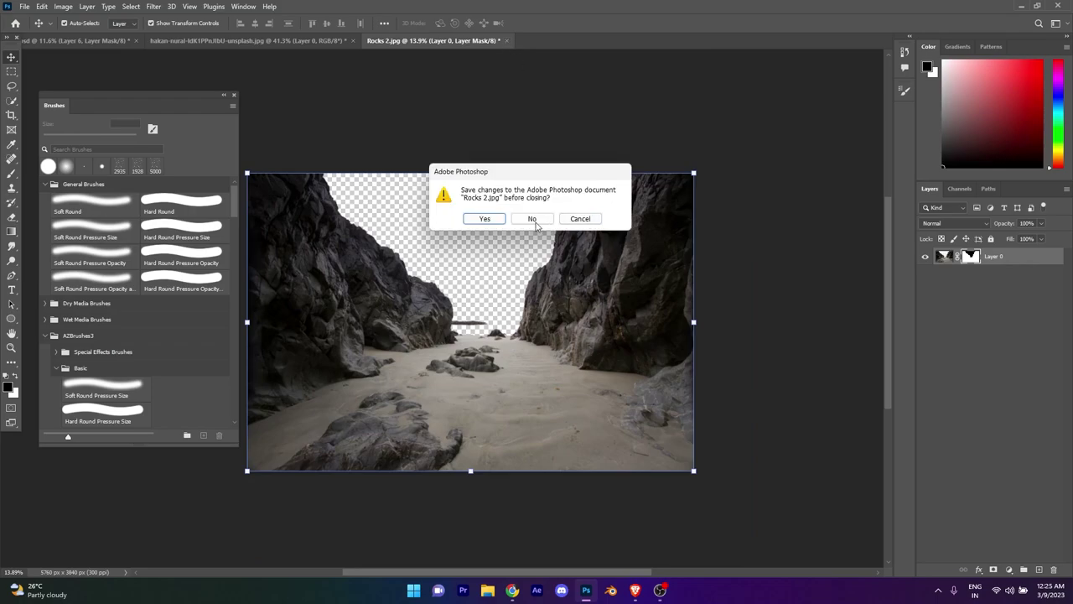
left_click(529, 219)
left_click(41, 6)
Step: Open the rocky seashore photo as its own document
left_click(55, 28)
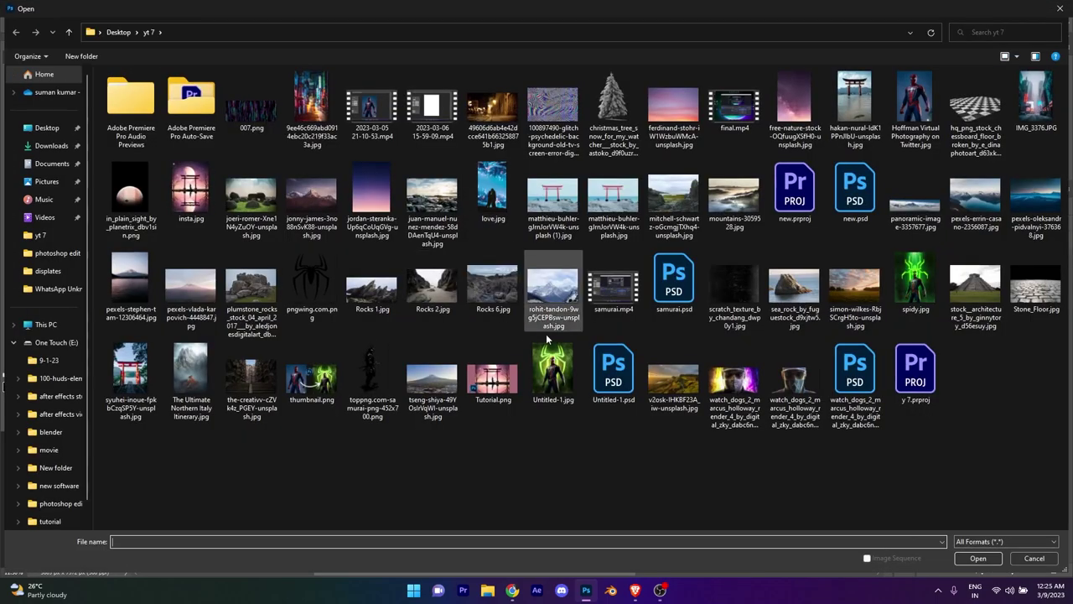
left_click(673, 201)
left_click(978, 558)
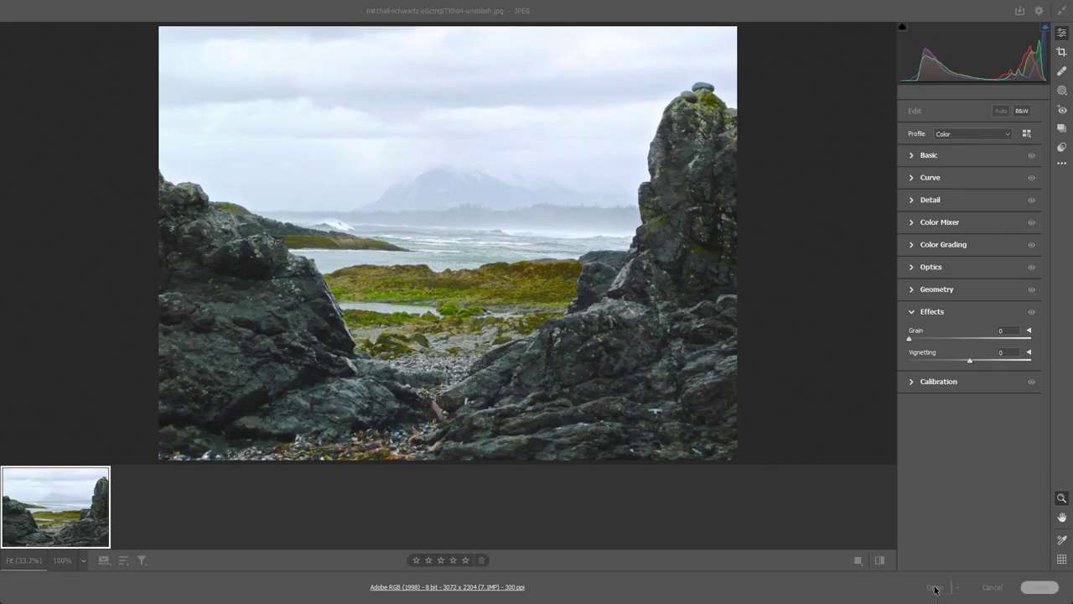
left_click(935, 590)
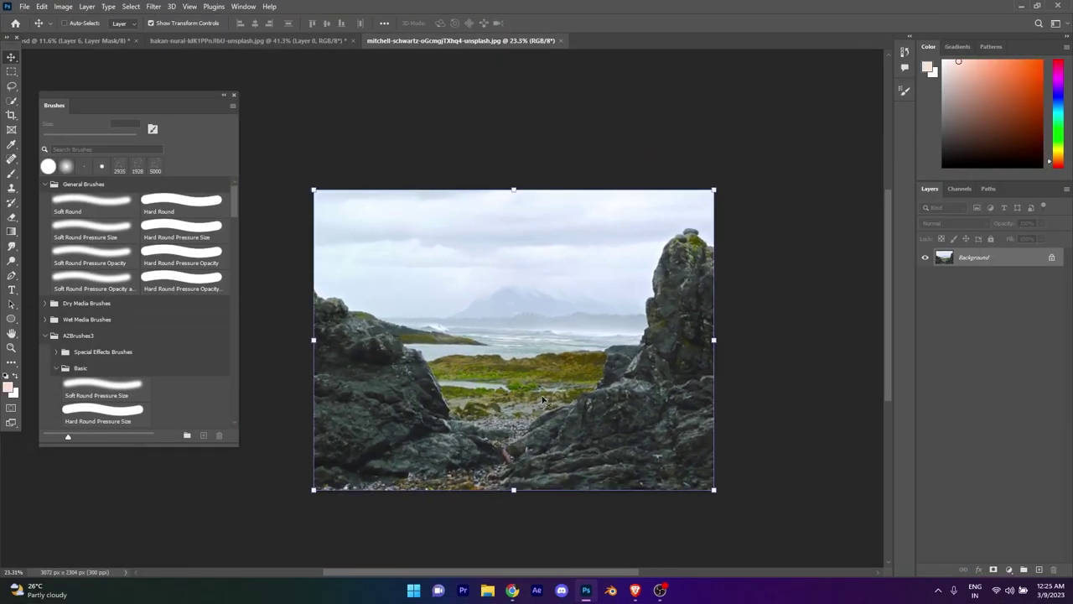
Step: Place the seashore photo below the torii layer, scaled to about 202% and aligned to the canvas edge
left_click_drag(498, 394, 486, 545)
left_click(971, 295)
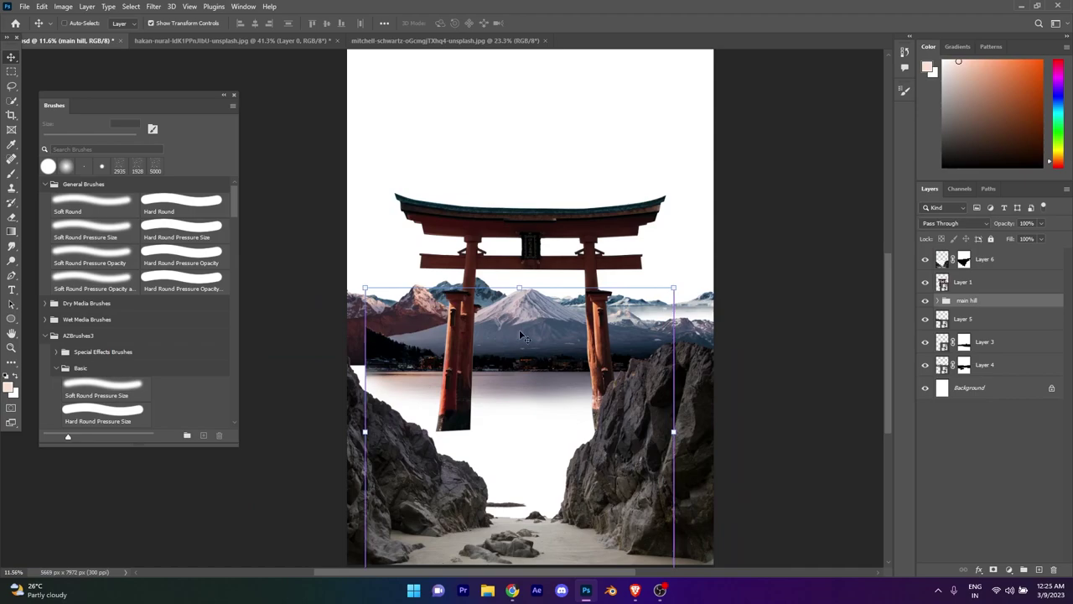
key("ctrl+v")
key("ctrl+t")
left_click_drag(712, 442, 621, 528)
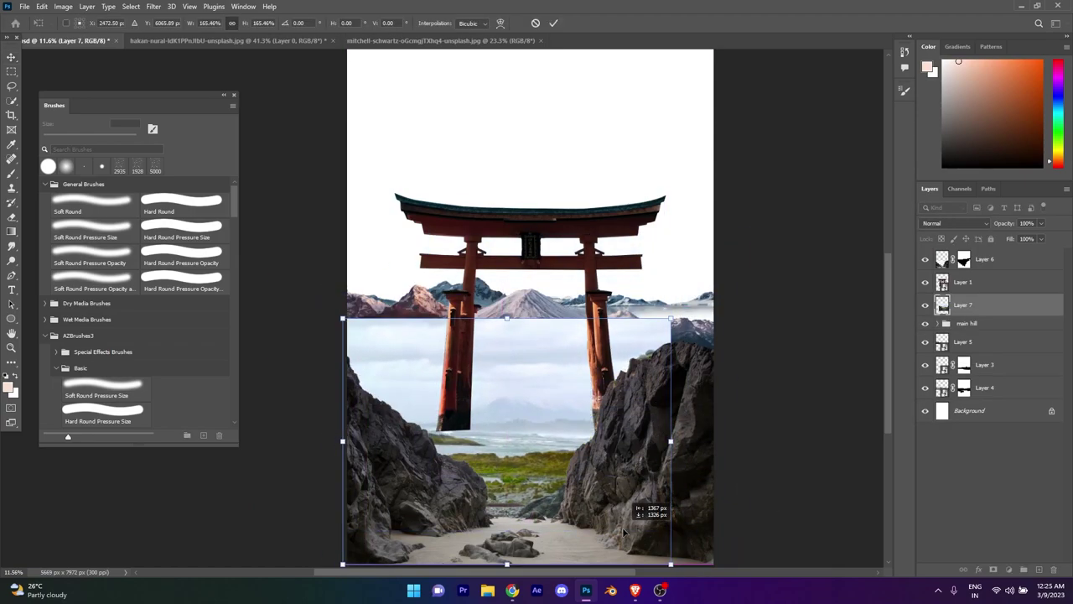
left_click_drag(338, 318, 264, 264)
mouse_move(592, 376)
left_mouse_down()
mouse_move(608, 324)
mouse_move(673, 330)
left_mouse_up()
key("Return")
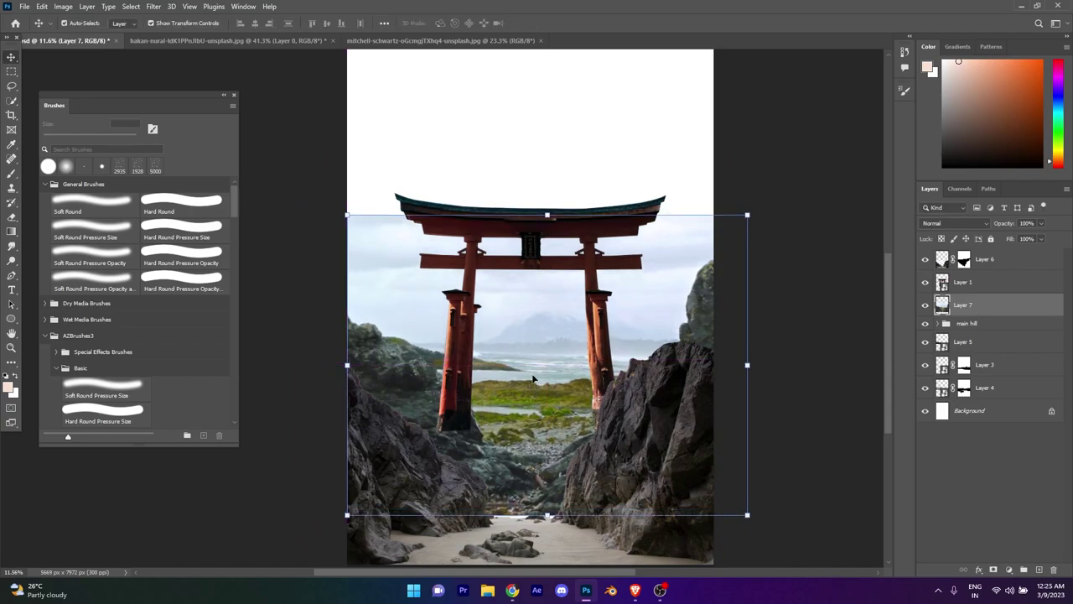
Step: Mask the semi-transparent torii gate to hide its pillar base behind the rock ledge
key("d")
key("x")
key("b")
scroll(535, 369, "up", 5)
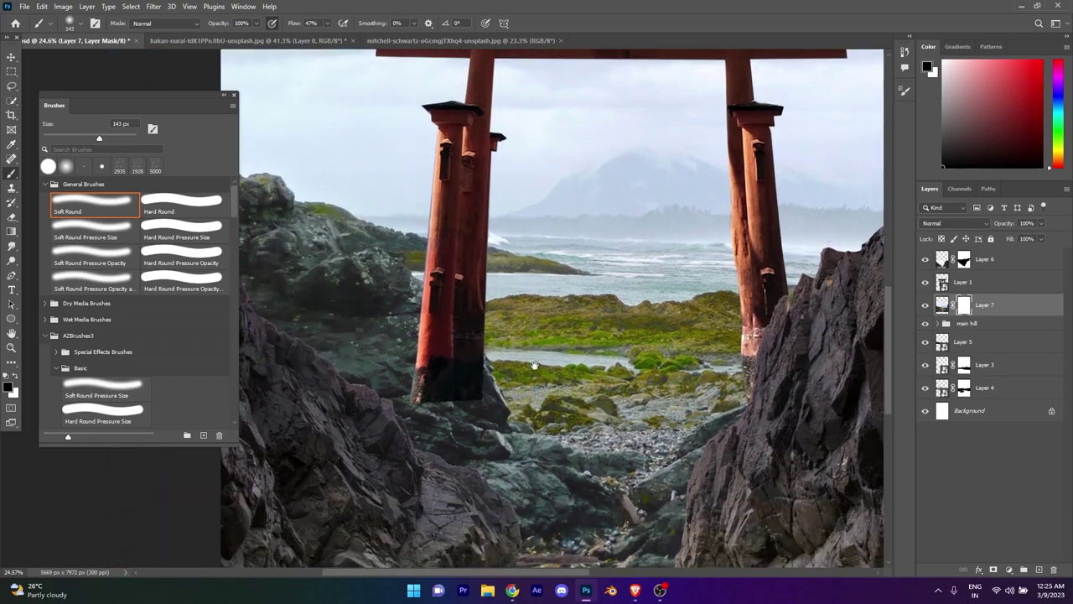
left_click(981, 282)
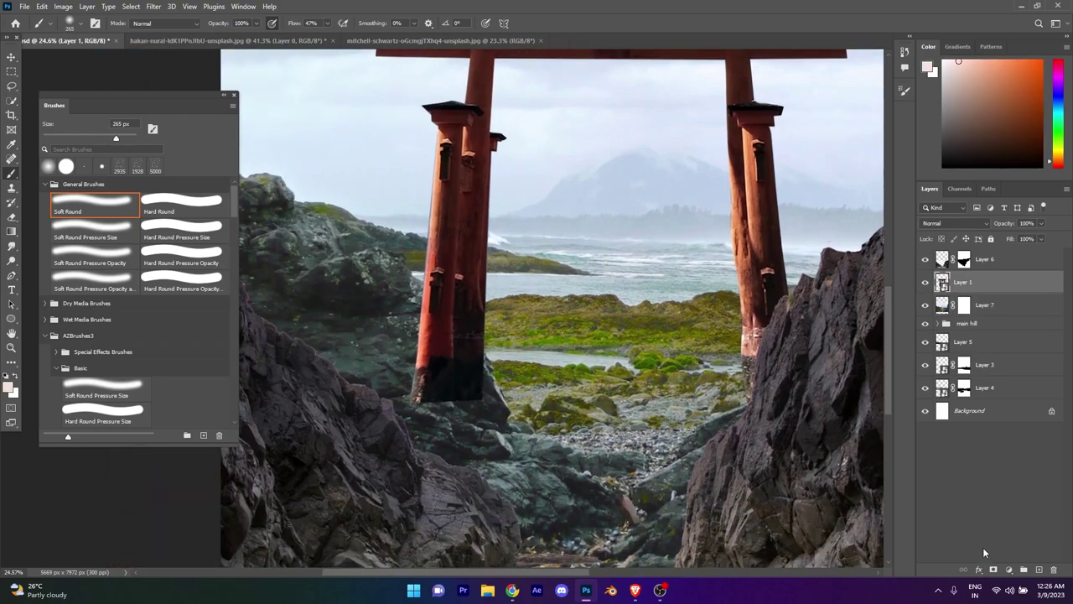
left_click(994, 569)
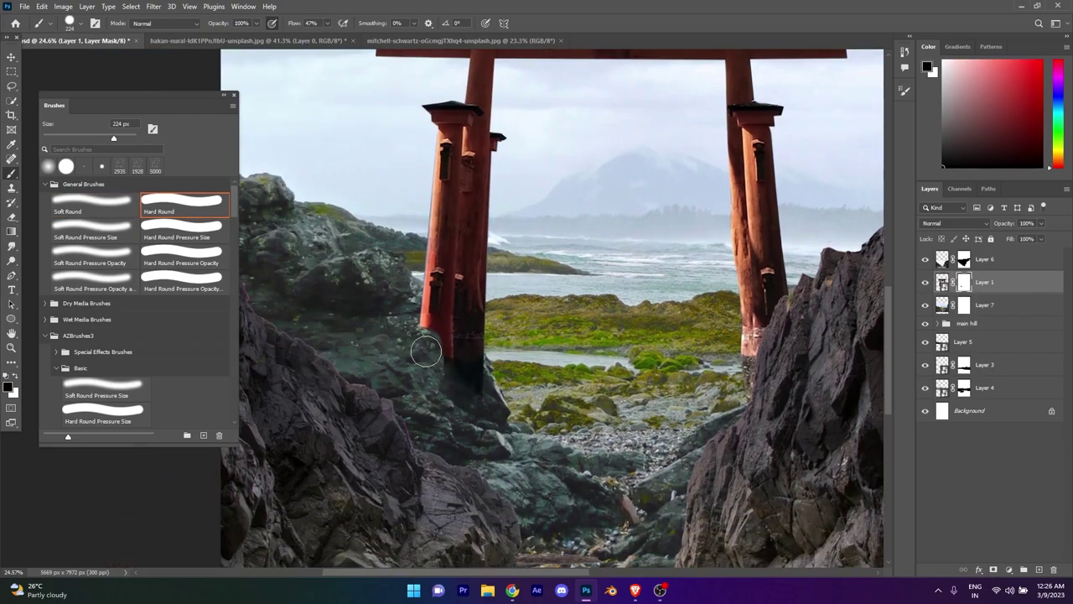
left_click_drag(1006, 223, 974, 223)
scroll(407, 311, "up", 5)
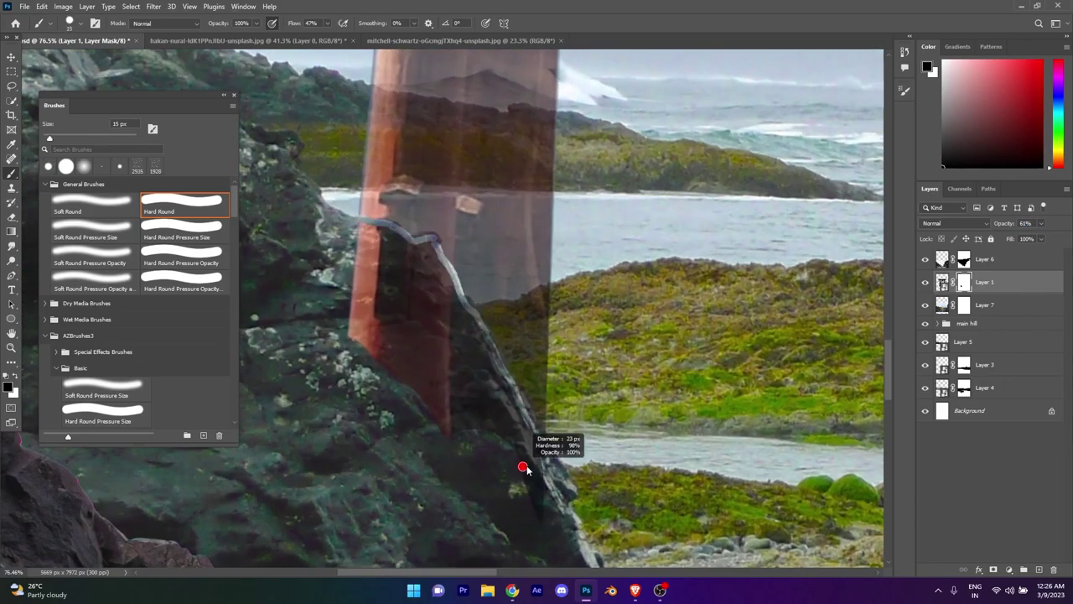
left_click_drag(457, 402, 359, 336)
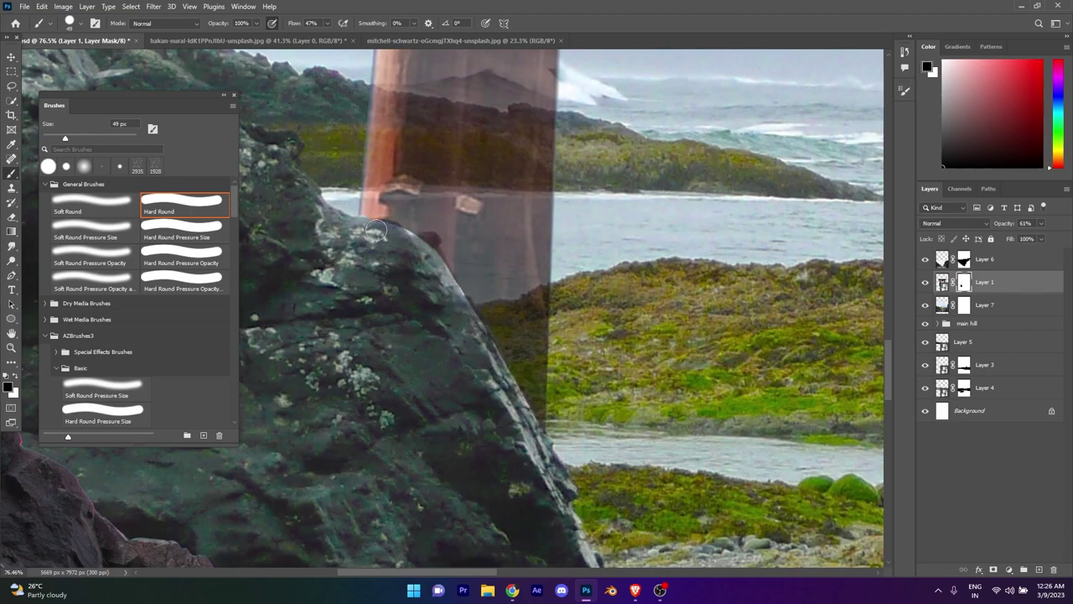
Step: Restore the torii layer to 100% opacity and target Layer 7's mask with a soft brush
scroll(539, 444, "down", 5)
scroll(598, 335, "up", 4)
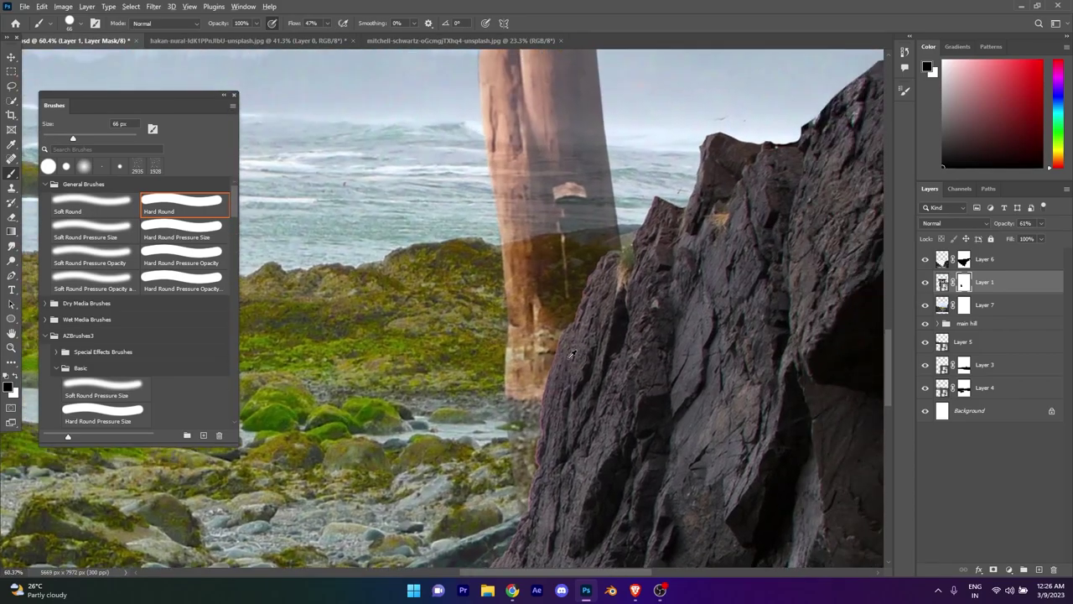
scroll(598, 335, "down", 4)
left_click_drag(1005, 223, 1039, 223)
scroll(466, 398, "down", 4)
scroll(465, 398, "up", 3)
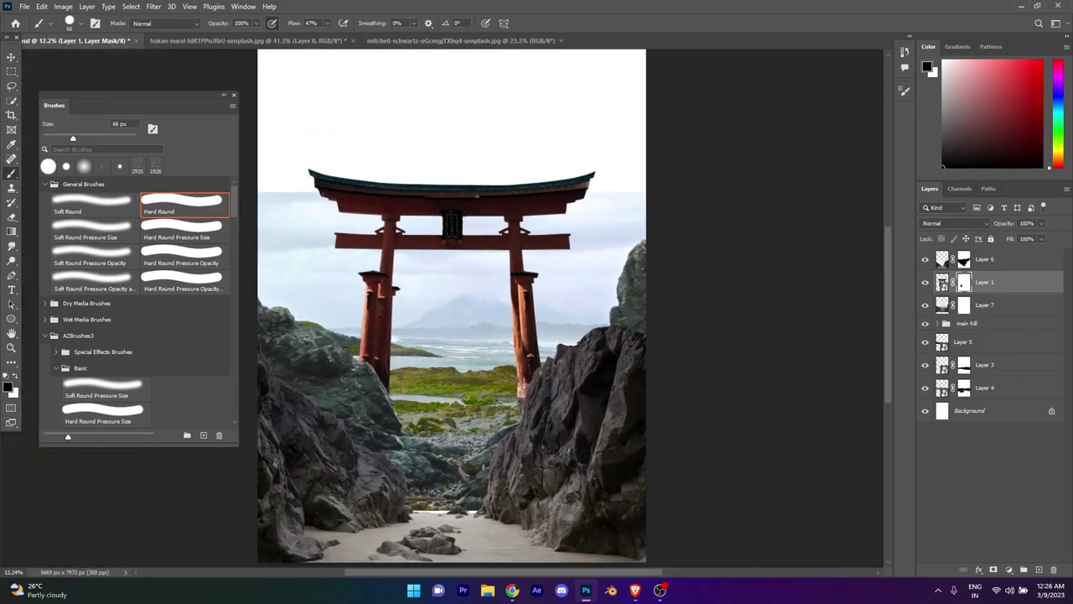
left_click(963, 306)
key("comma")
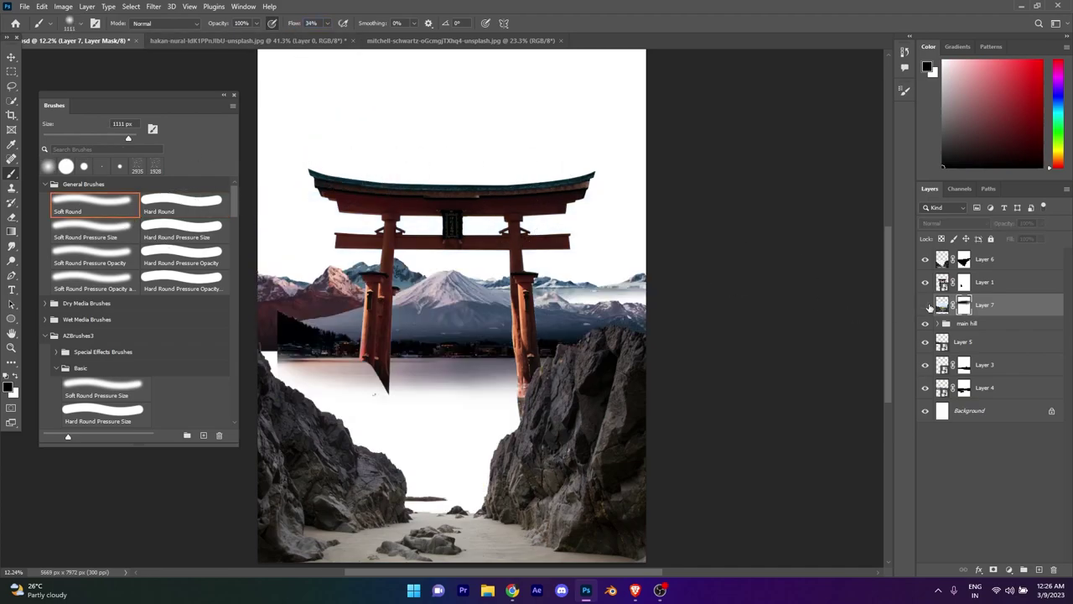
Step: Paint on Layer 7's mask with a soft brush to reveal the pink snowy mountains behind the torii gate
mouse_move(335, 252)
left_mouse_down()
mouse_move(369, 269)
mouse_move(355, 273)
mouse_move(470, 301)
mouse_move(592, 288)
mouse_move(276, 302)
left_mouse_up()
scroll(553, 316, "up", 2)
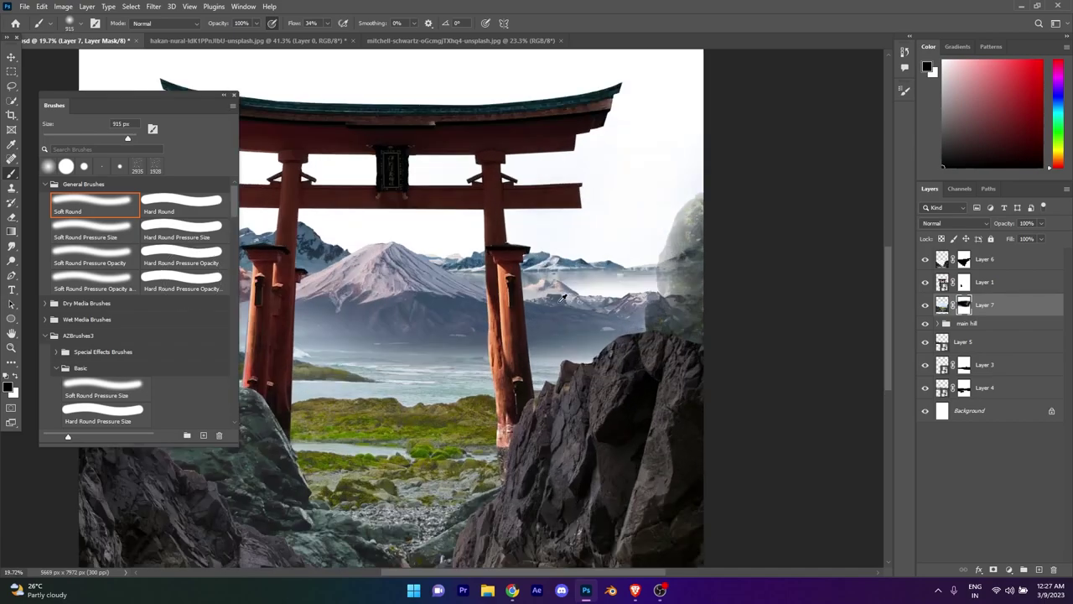
mouse_move(810, 304)
left_mouse_down()
mouse_move(611, 307)
mouse_move(358, 244)
mouse_move(553, 276)
mouse_move(643, 171)
left_mouse_up()
mouse_move(503, 277)
left_mouse_down()
mouse_move(662, 248)
mouse_move(249, 148)
mouse_move(403, 243)
mouse_move(538, 185)
left_mouse_up()
scroll(444, 242, "down", 3)
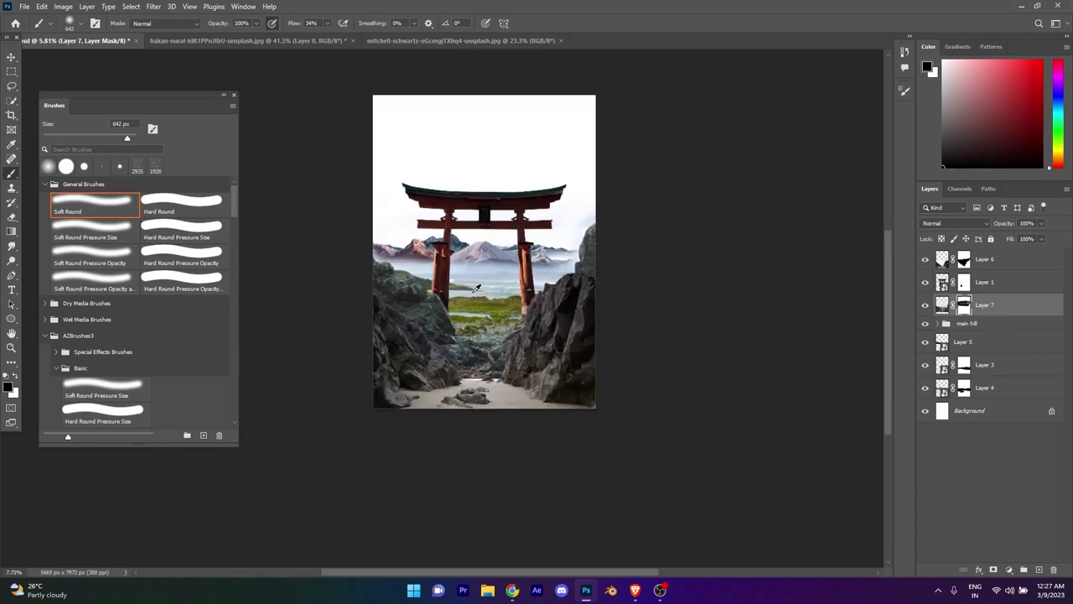
scroll(455, 239, "up", 2)
Step: Fade the misty band softly into the mountains' base on Layer 7's mask
mouse_move(406, 259)
left_mouse_down()
mouse_move(344, 243)
mouse_move(620, 260)
mouse_move(469, 264)
mouse_move(543, 263)
mouse_move(472, 250)
left_mouse_up()
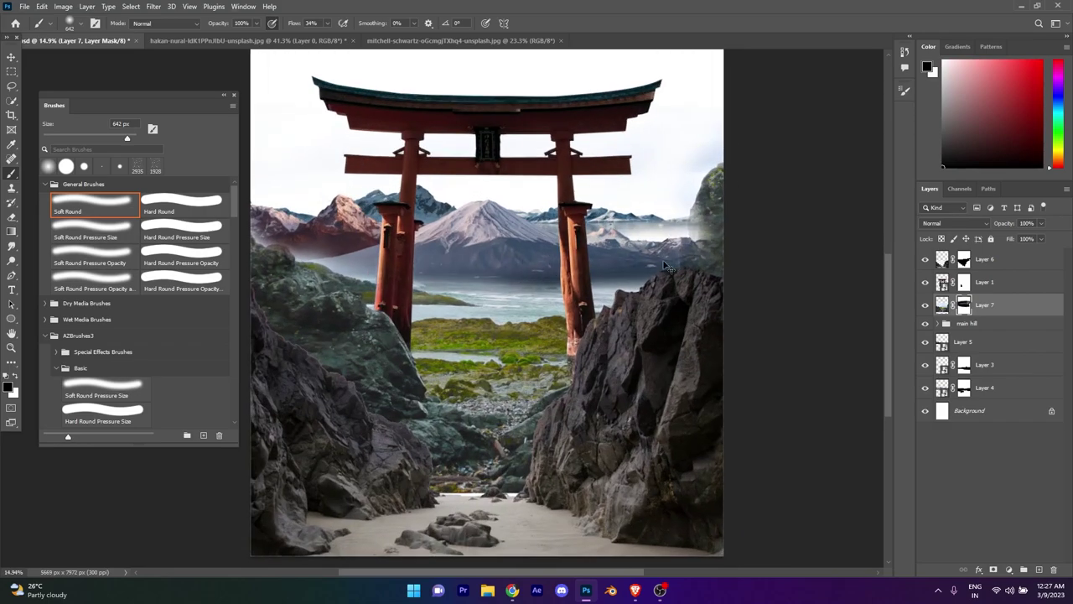
scroll(698, 234, "up", 3)
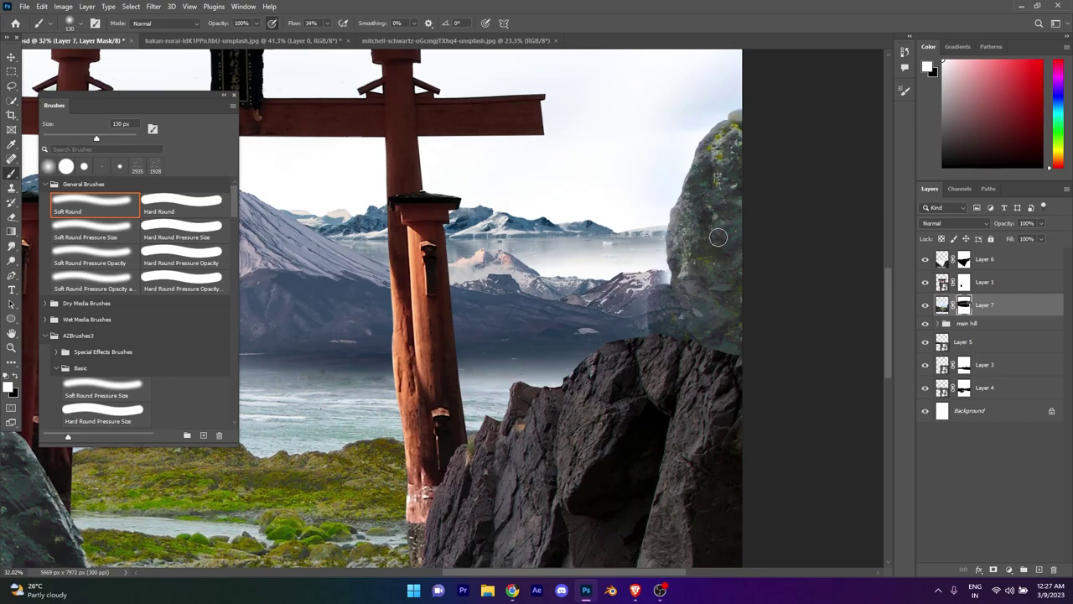
scroll(679, 312, "up", 2)
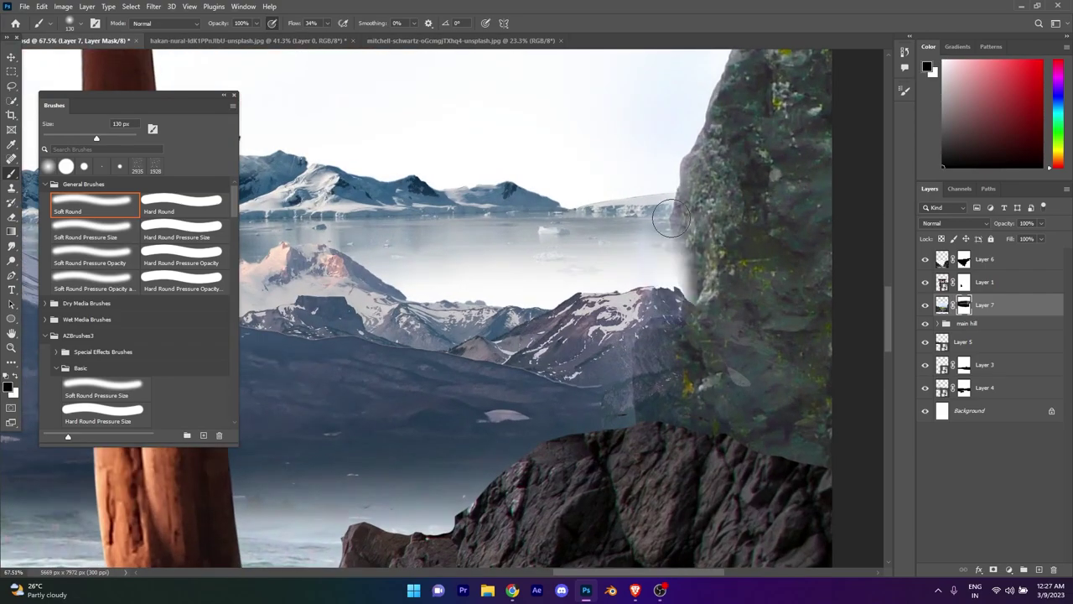
scroll(679, 195, "down", 3)
scroll(654, 252, "up", 3)
scroll(647, 275, "up", 2)
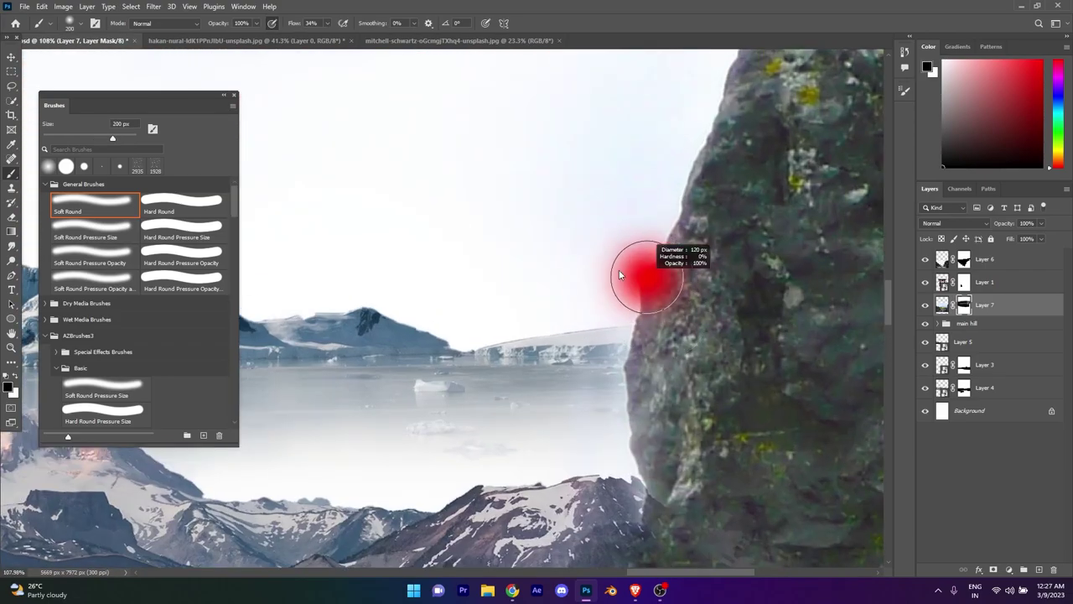
scroll(563, 294, "down", 5)
scroll(419, 319, "up", 2)
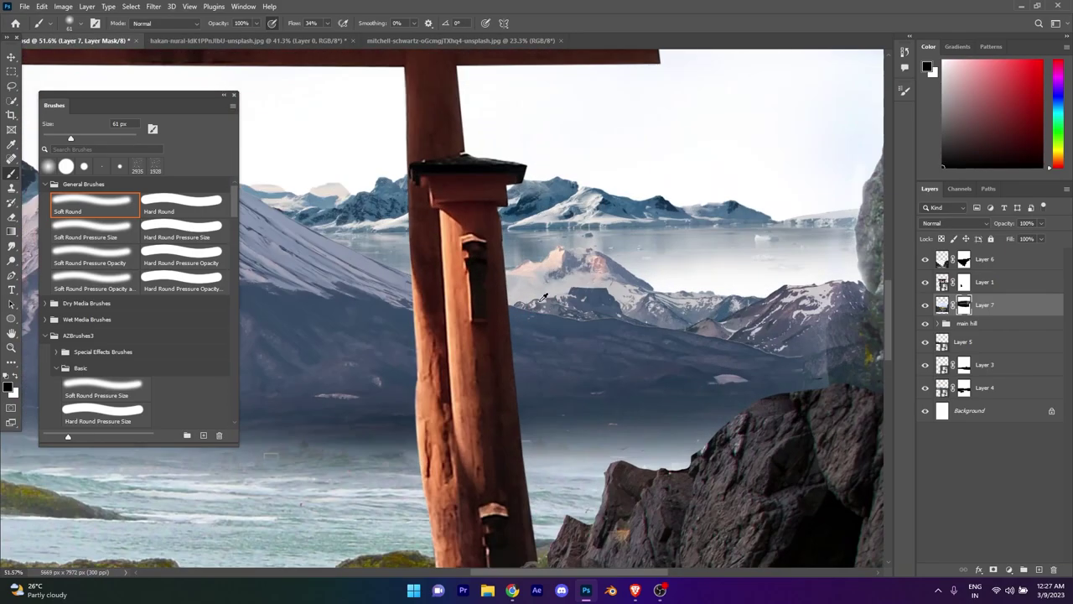
scroll(317, 341, "down", 2)
scroll(317, 340, "up", 1)
scroll(587, 327, "up", 3)
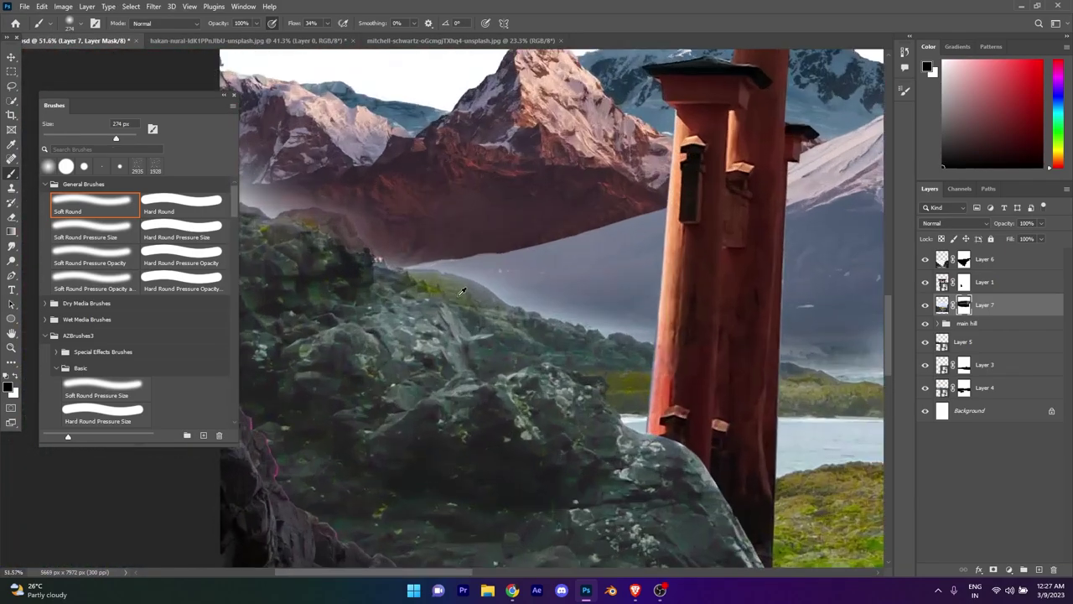
scroll(713, 336, "down", 4)
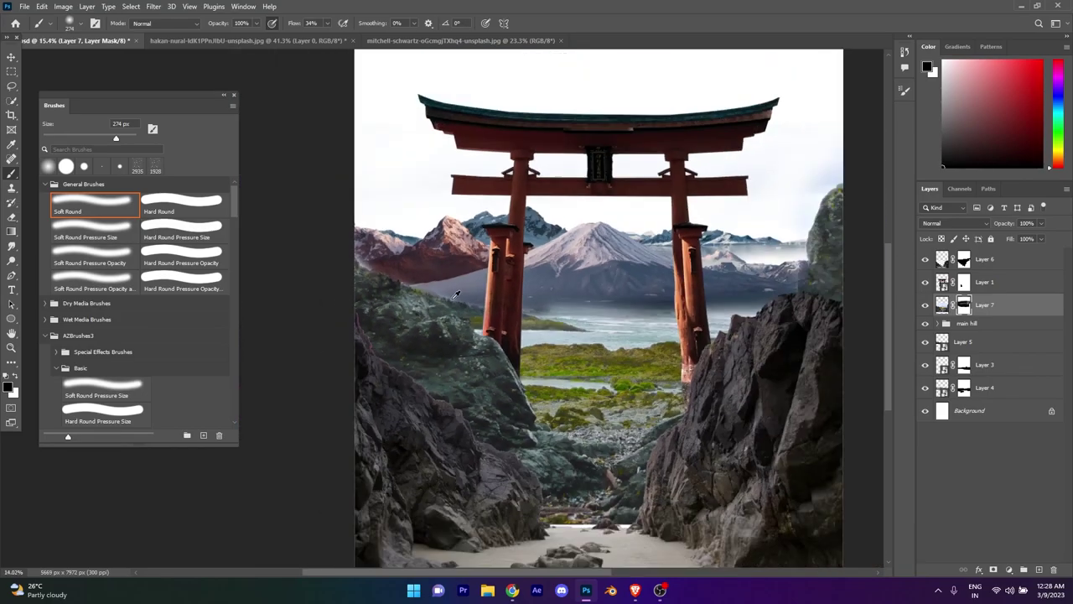
scroll(681, 381, "down", 2)
scroll(681, 381, "up", 2)
scroll(681, 380, "down", 1)
scroll(587, 382, "up", 2)
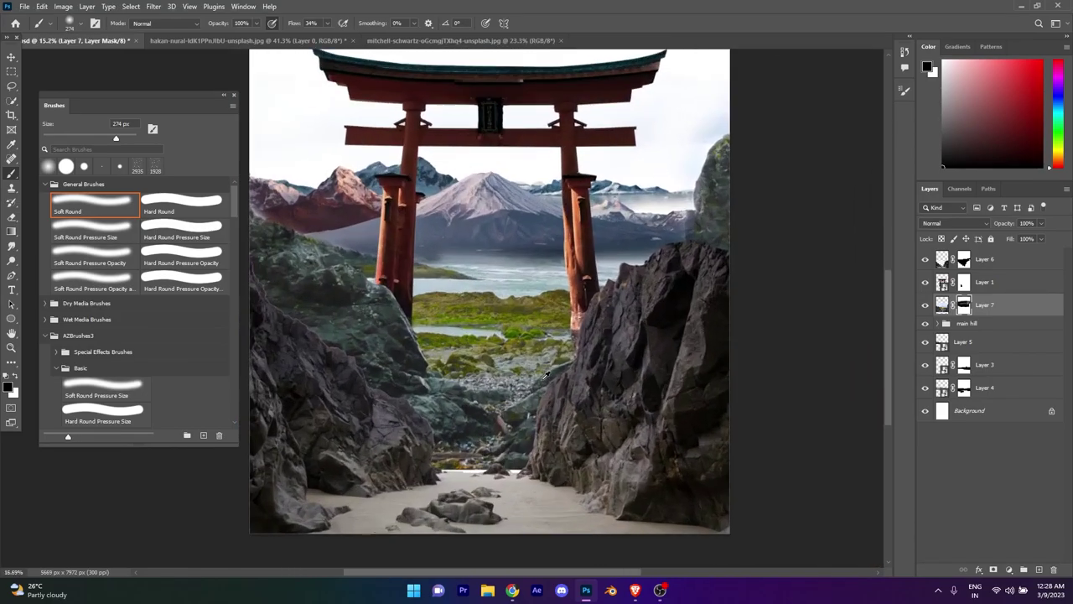
scroll(547, 384, "up", 1)
left_click(8, 57)
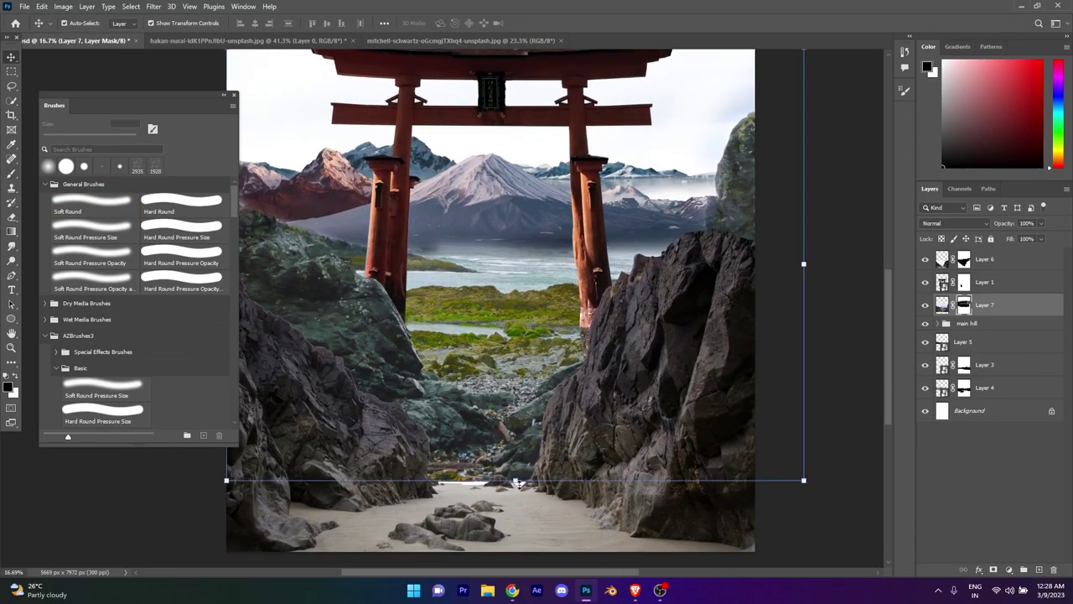
Step: Scale Layer 6's rock cliffs down to about 96.8% and fit the whole poster in view
left_click(455, 227)
key("ctrl+t")
left_click_drag(457, 228, 656, 496)
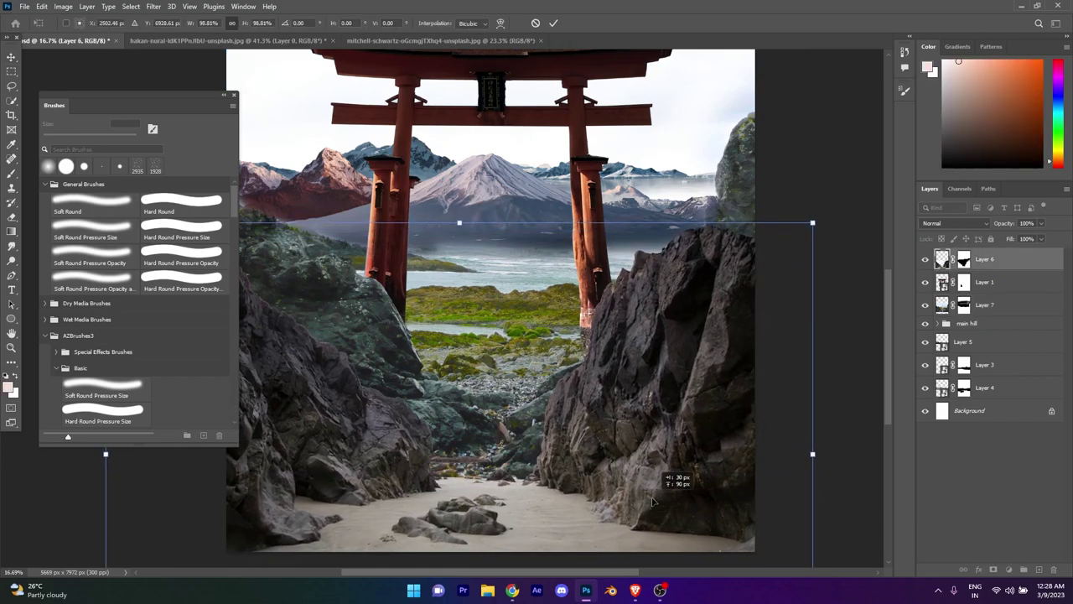
left_click(550, 27)
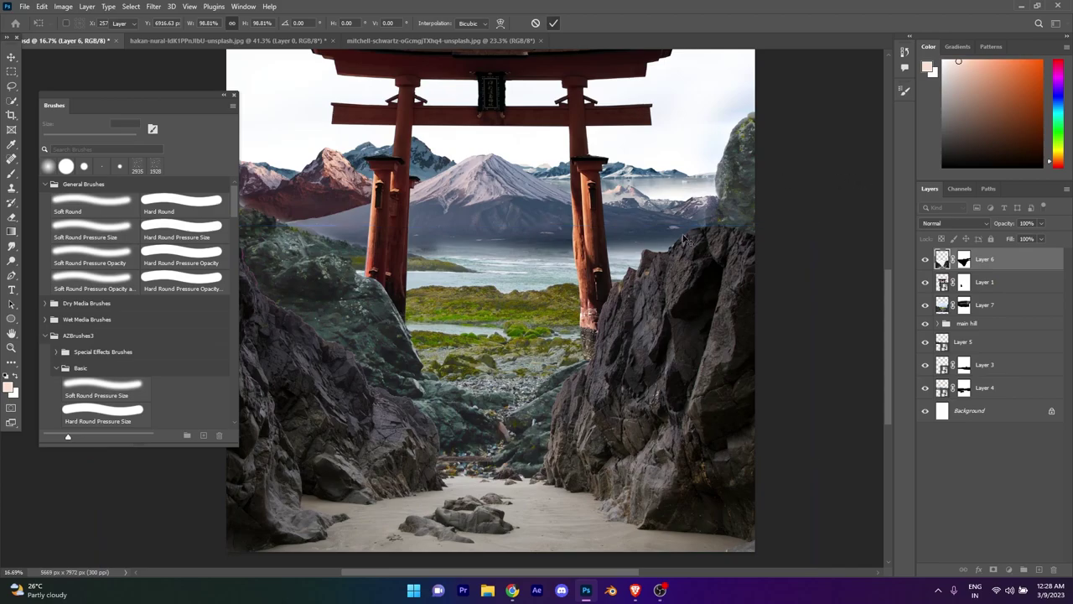
key("ctrl+0")
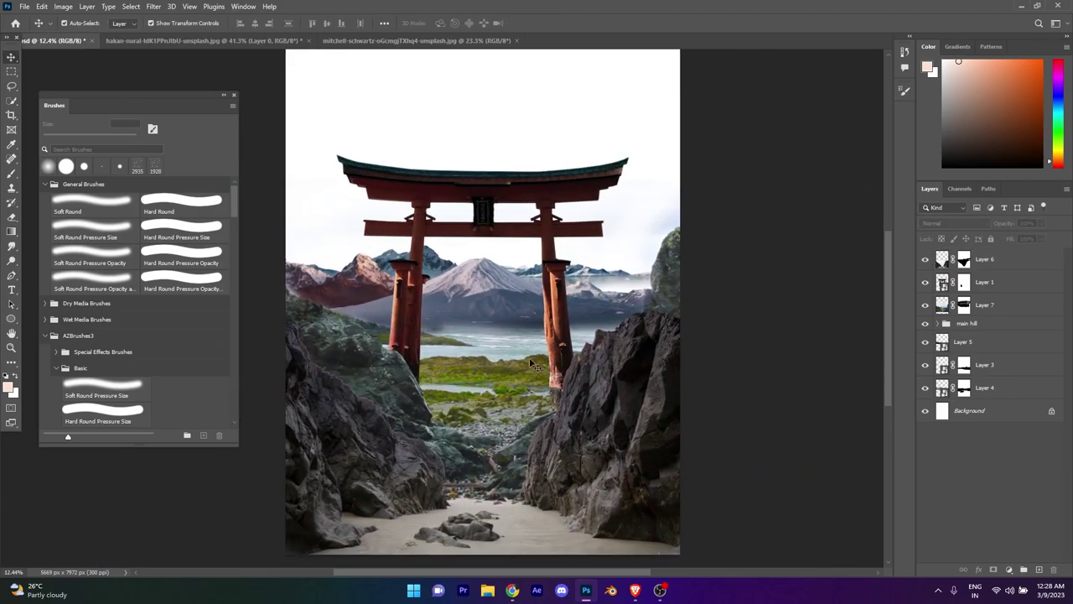
scroll(545, 377, "down", 3)
scroll(585, 411, "up", 1)
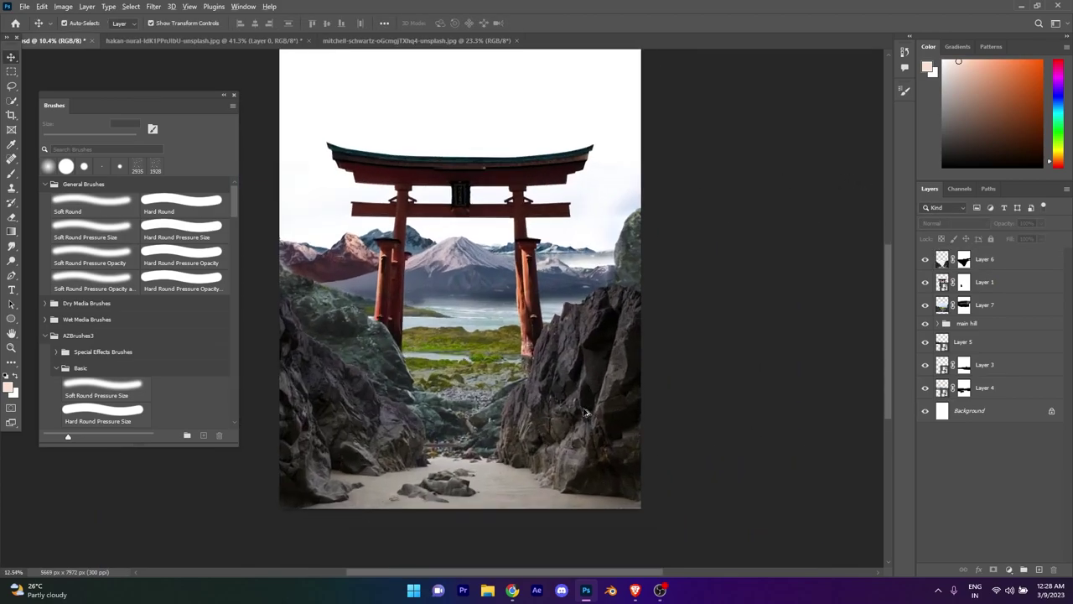
scroll(585, 412, "up", 2)
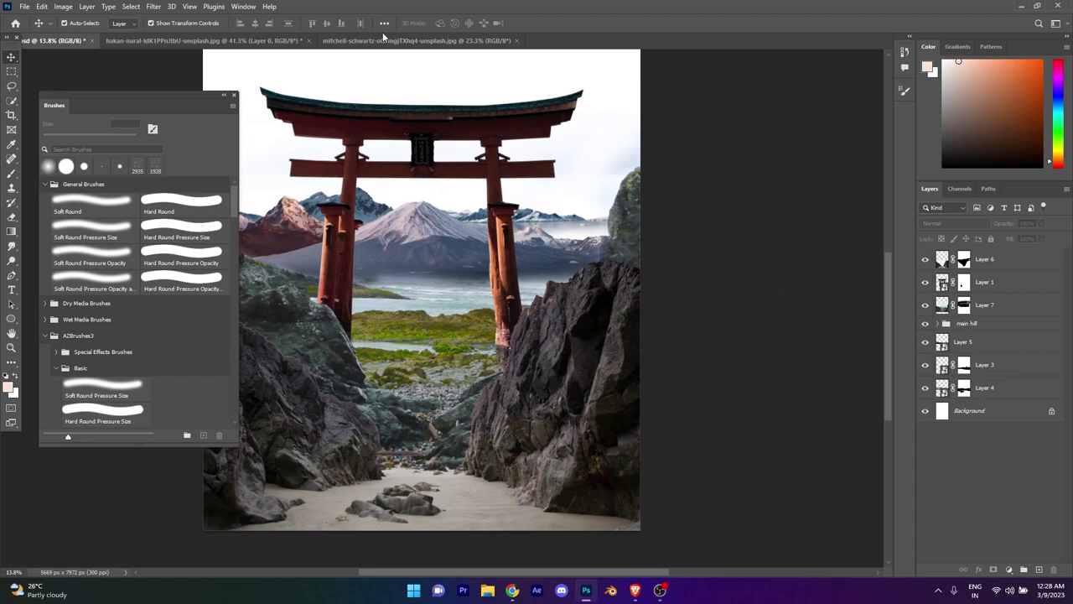
left_click(420, 40)
Step: Close the mitchell-schwartz photo and start File > Place Embedded
left_click(516, 41)
left_click(24, 6)
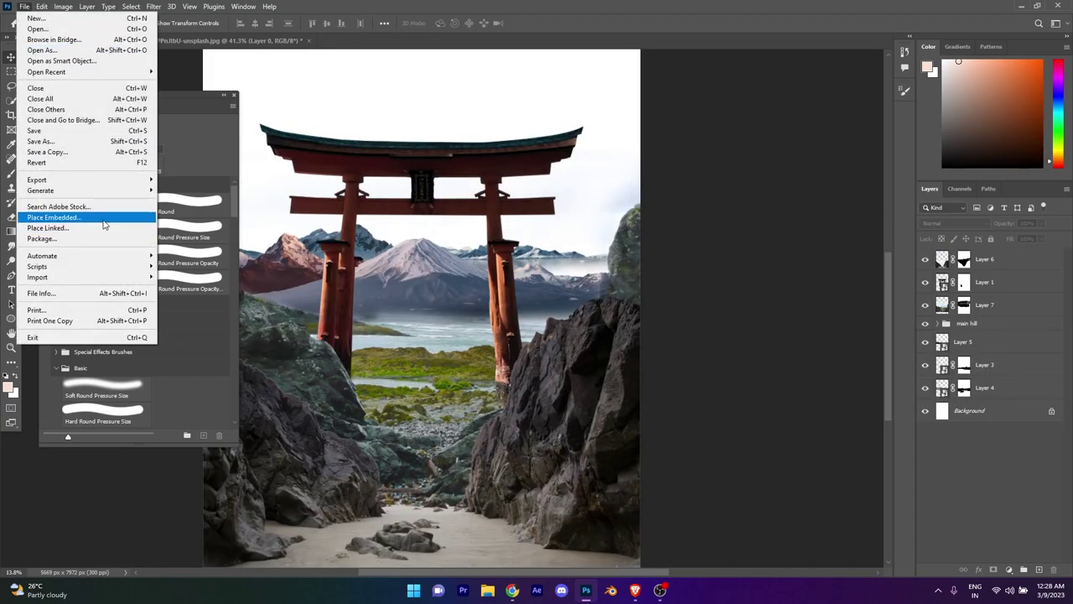
left_click(54, 217)
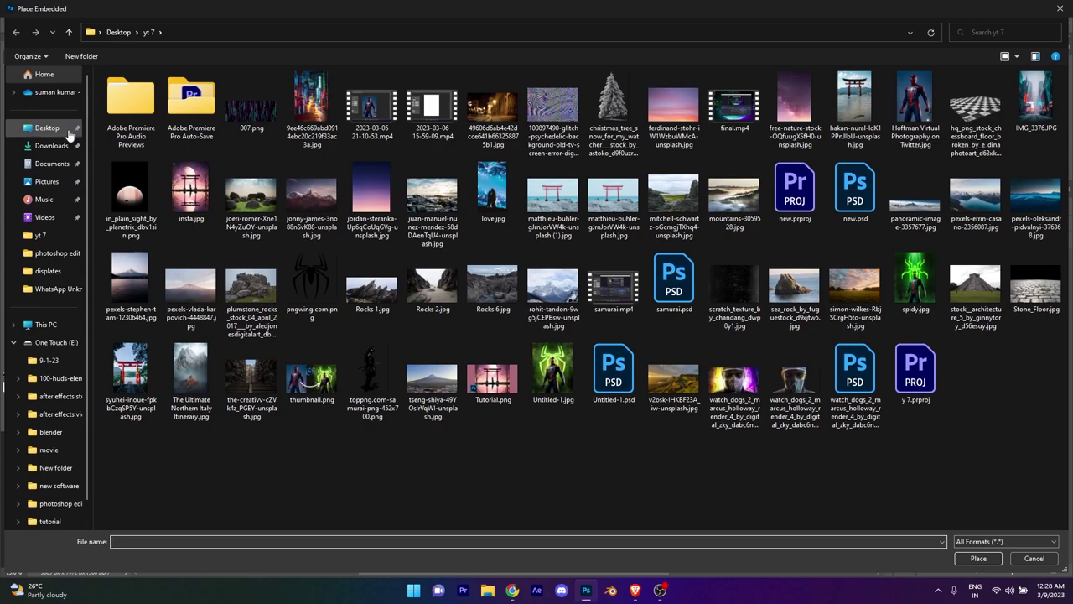
left_click(63, 129)
left_click(46, 324)
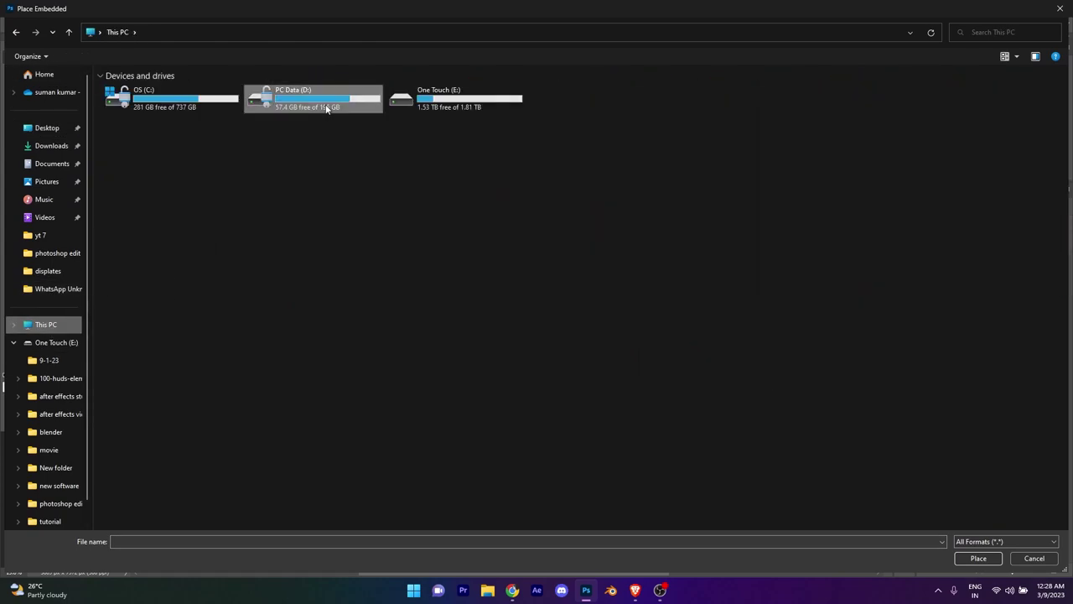
Step: Browse to D:\c files\stockss\stockk 1 and select the red tree image pngwing.com (4)
double_click(328, 107)
double_click(168, 115)
double_click(167, 153)
double_click(369, 100)
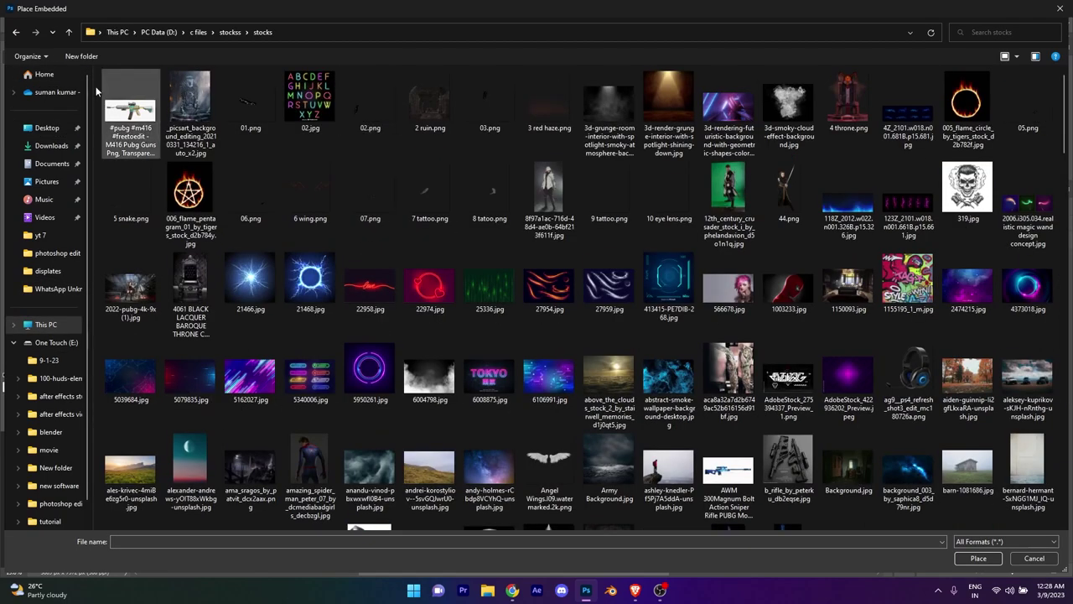
left_click(16, 32)
double_click(190, 100)
left_click(16, 32)
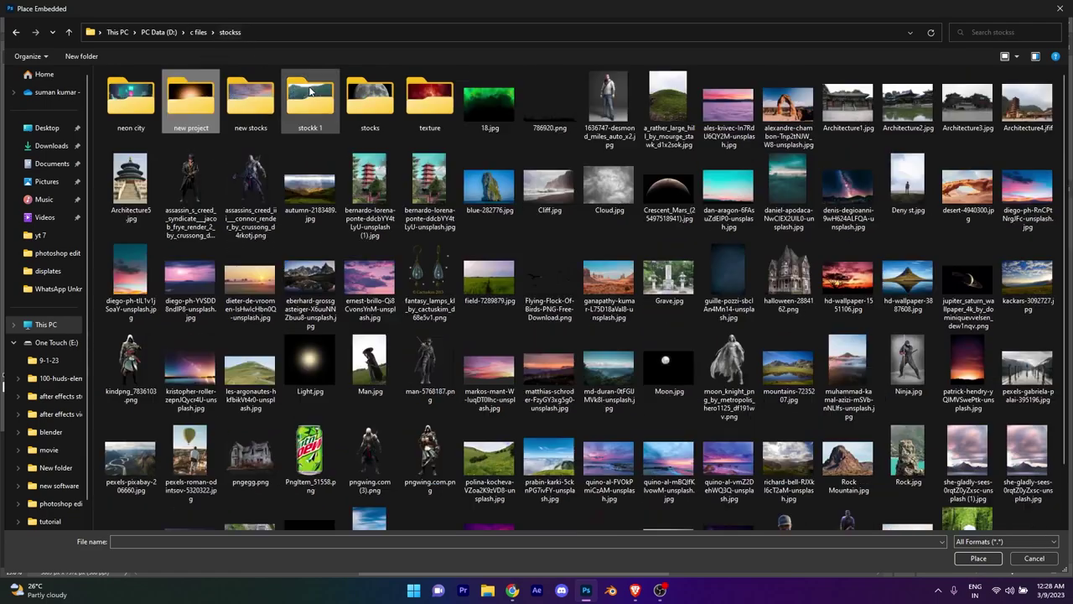
double_click(370, 101)
scroll(629, 418, "down", 15)
scroll(408, 407, "down", 10)
scroll(408, 406, "up", 3)
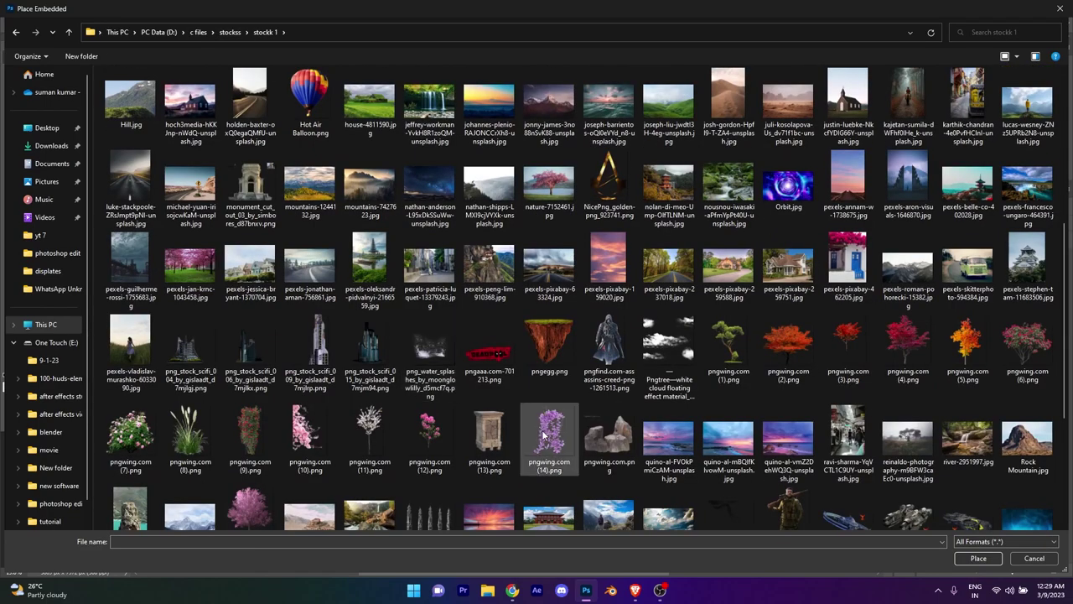
left_click(907, 344)
Step: Place the red tree image and scale it down in the poster
left_click(978, 557)
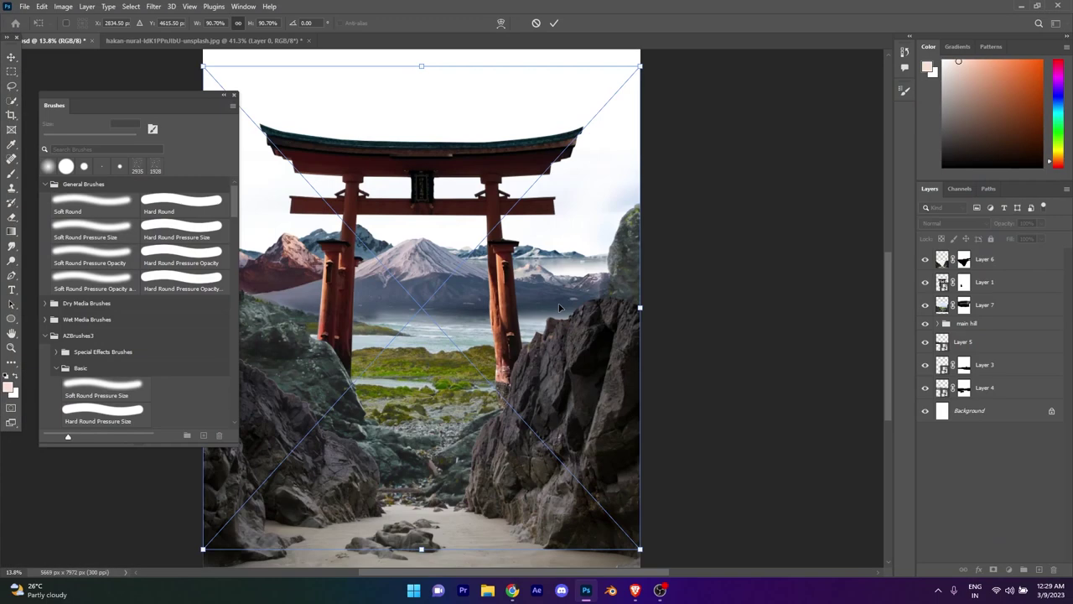
left_click_drag(642, 556, 392, 275)
left_click_drag(298, 170, 550, 271)
key("Return")
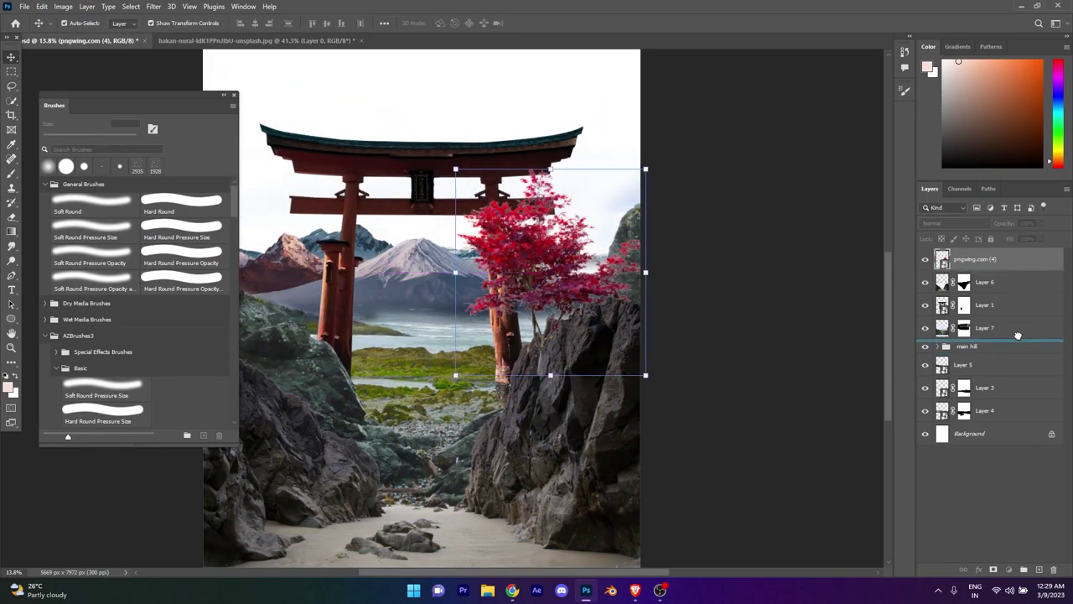
Step: Restack the tree layer next to the torii layer and raise the tree higher in the scene
left_click_drag(972, 258, 972, 317)
left_click_drag(1020, 289, 1020, 285)
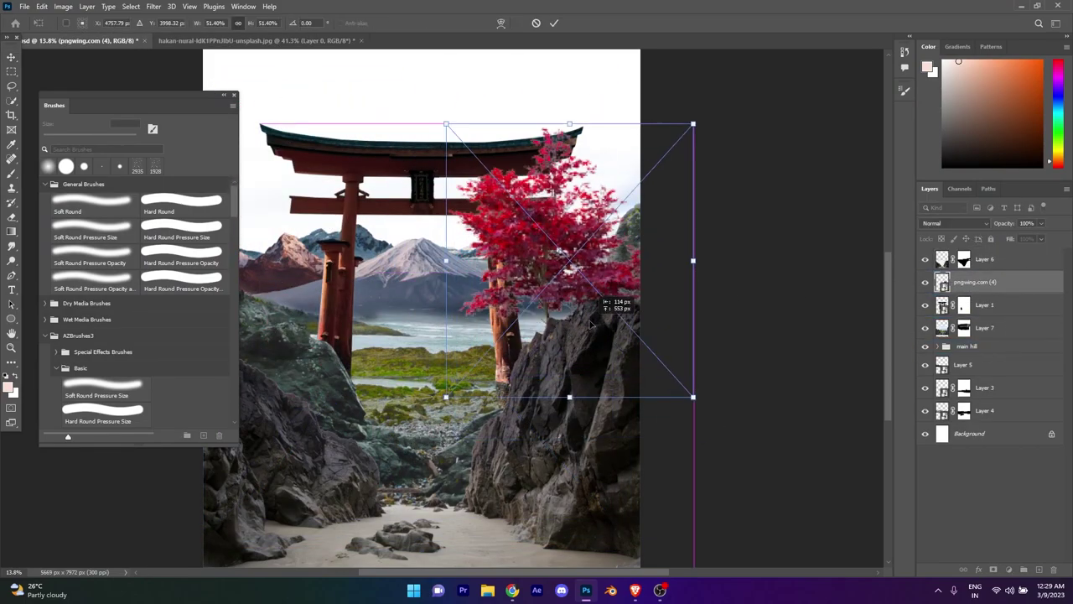
mouse_move(579, 337)
left_mouse_down()
mouse_move(577, 298)
mouse_move(554, 405)
left_mouse_up()
left_click(554, 23)
scroll(565, 444, "down", 3)
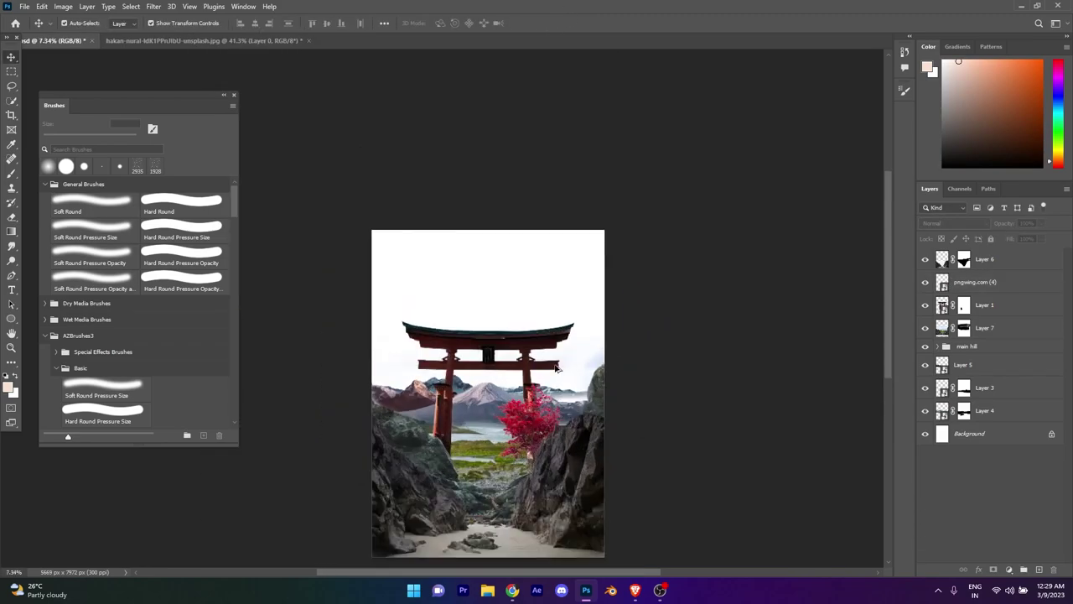
scroll(585, 420, "up", 5)
Step: Move the red tree onto the top of the left rock cliff
left_click_drag(453, 332, 403, 228)
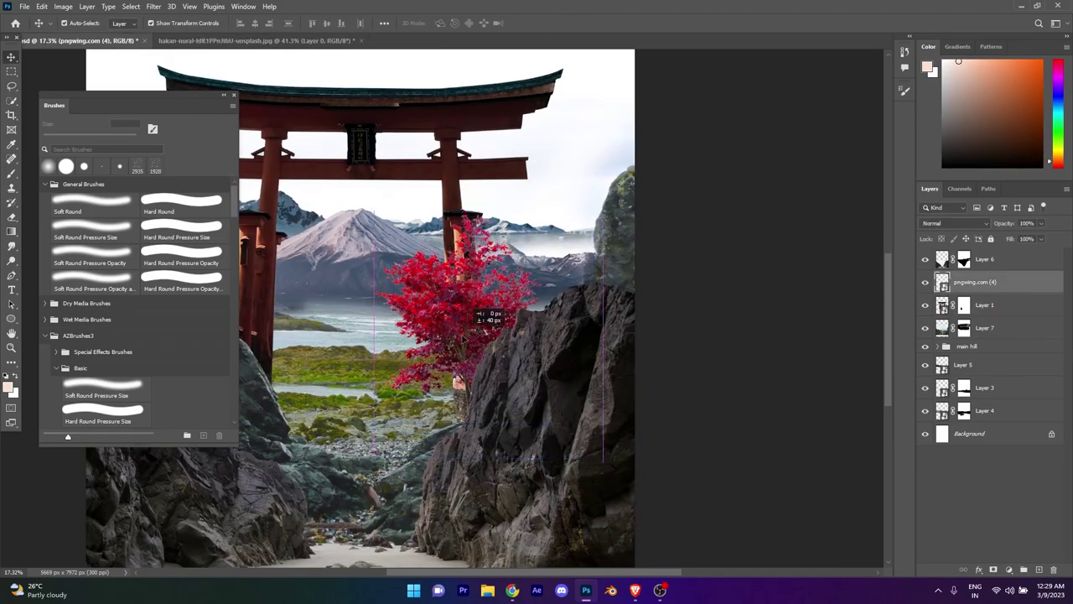
scroll(402, 228, "down", 3)
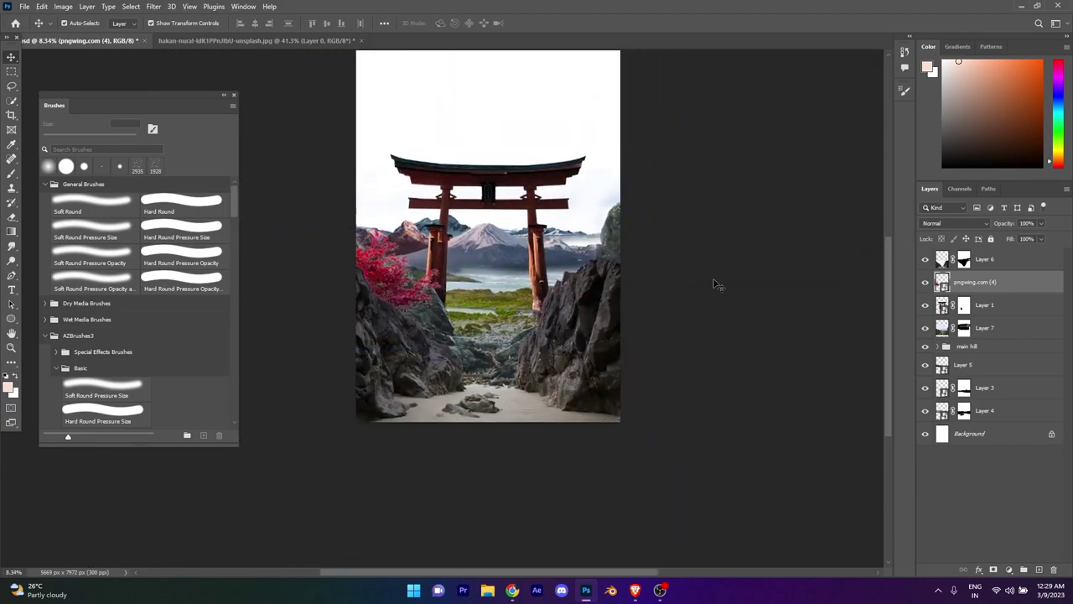
scroll(402, 228, "up", 1)
mouse_move(403, 228)
left_mouse_down()
mouse_move(362, 274)
mouse_move(360, 243)
left_mouse_up()
scroll(363, 271, "up", 1)
Step: Place the orange tree image pngwing.com (5).png as an embedded layer
scroll(551, 369, "down", 2)
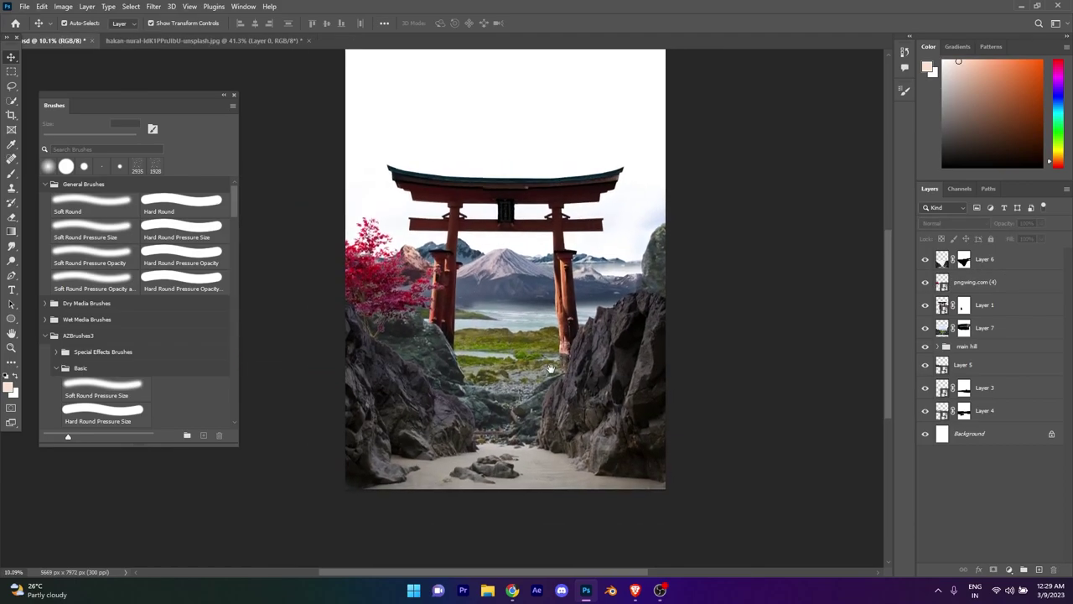
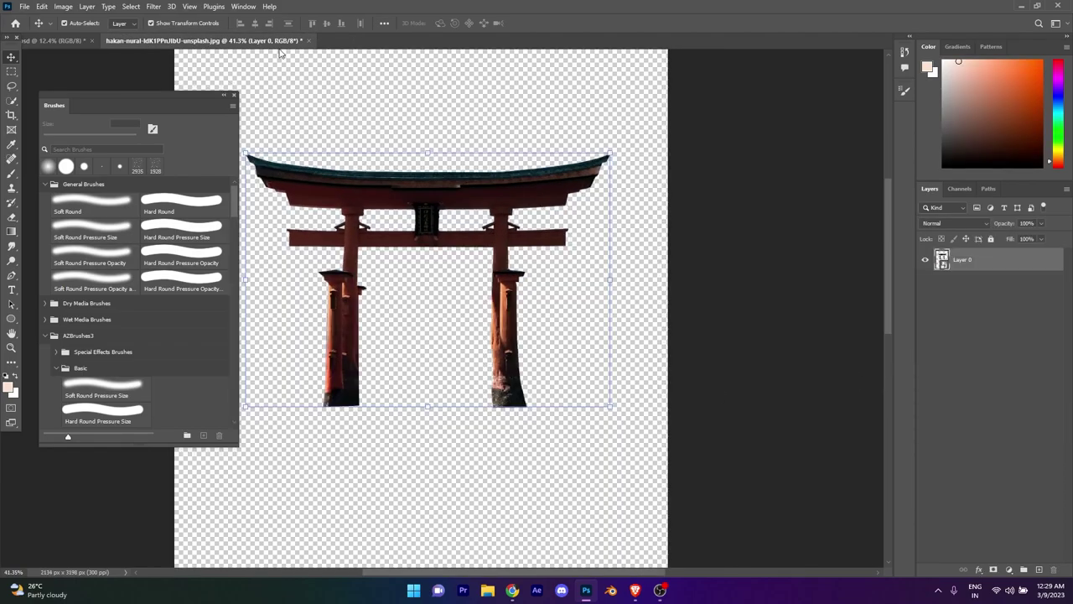
Step: Place the orange tree image pngwing.com (5).png as an embedded layer
left_click(24, 6)
left_click(63, 220)
scroll(699, 478, "down", 3)
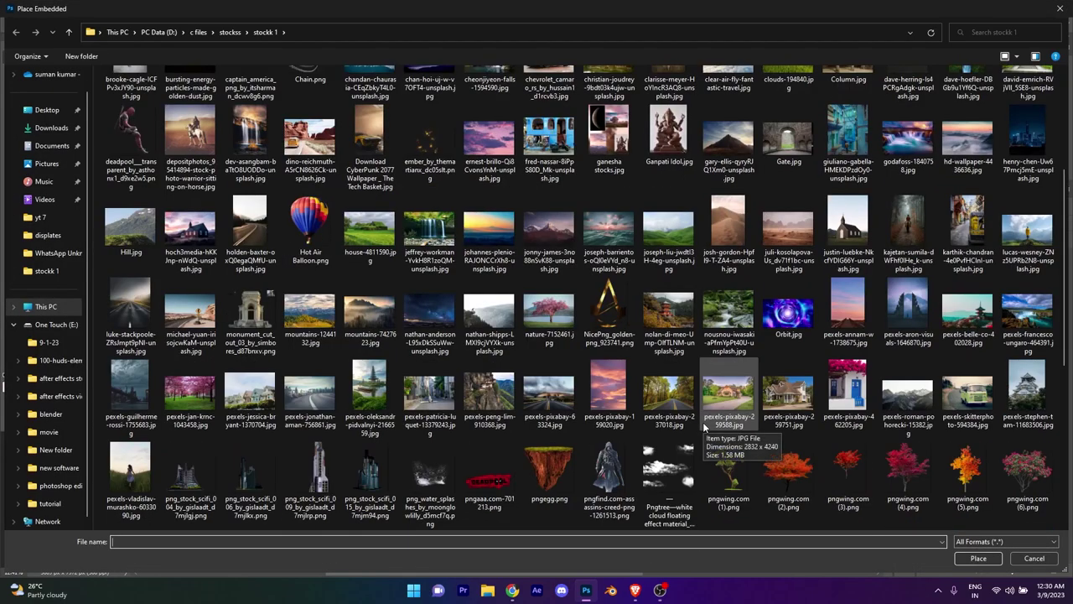
double_click(965, 478)
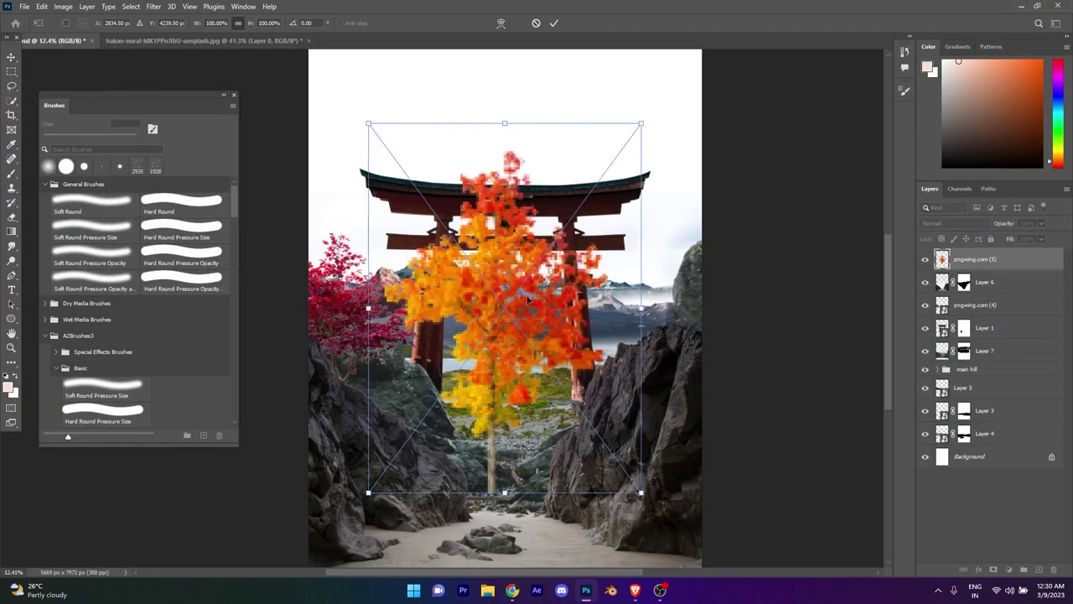
Step: Scale the orange tree to about 55% and set it beside the gate's right pillar
left_click_drag(528, 277, 637, 252)
mouse_move(762, 431)
left_mouse_down()
mouse_move(773, 400)
mouse_move(738, 390)
left_mouse_up()
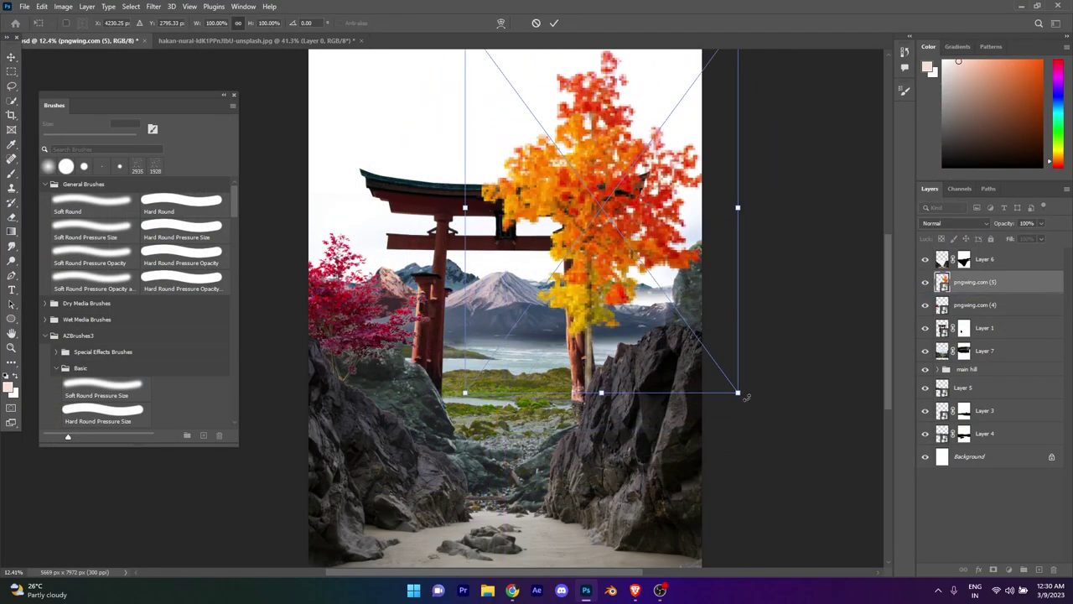
mouse_move(637, 251)
left_mouse_down()
mouse_move(680, 231)
mouse_move(662, 278)
left_mouse_up()
left_click_drag(713, 475, 662, 402)
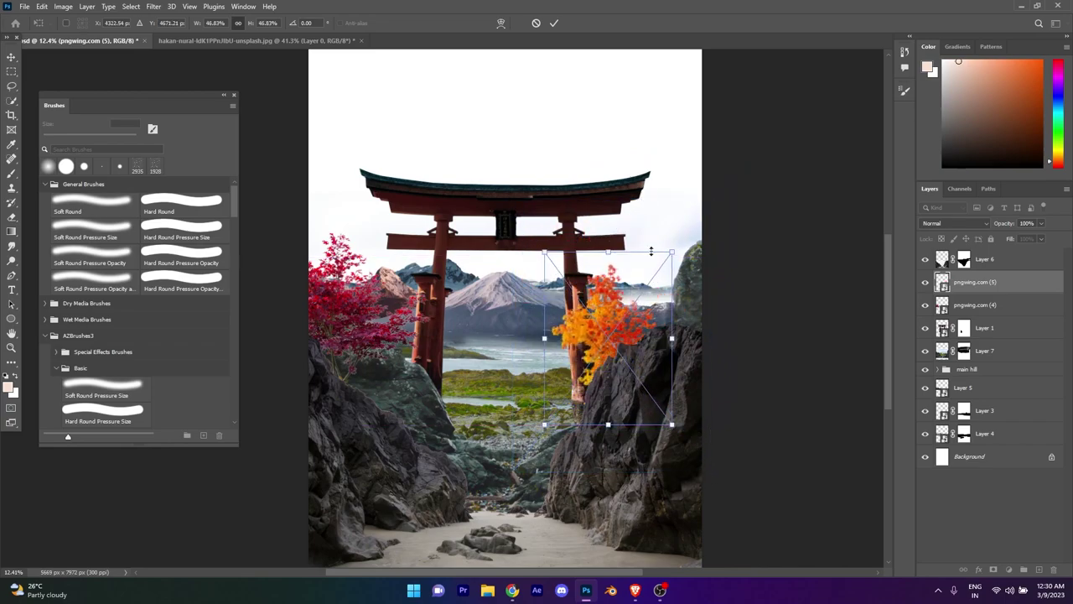
mouse_move(593, 310)
left_mouse_down()
mouse_move(645, 303)
mouse_move(657, 312)
left_mouse_up()
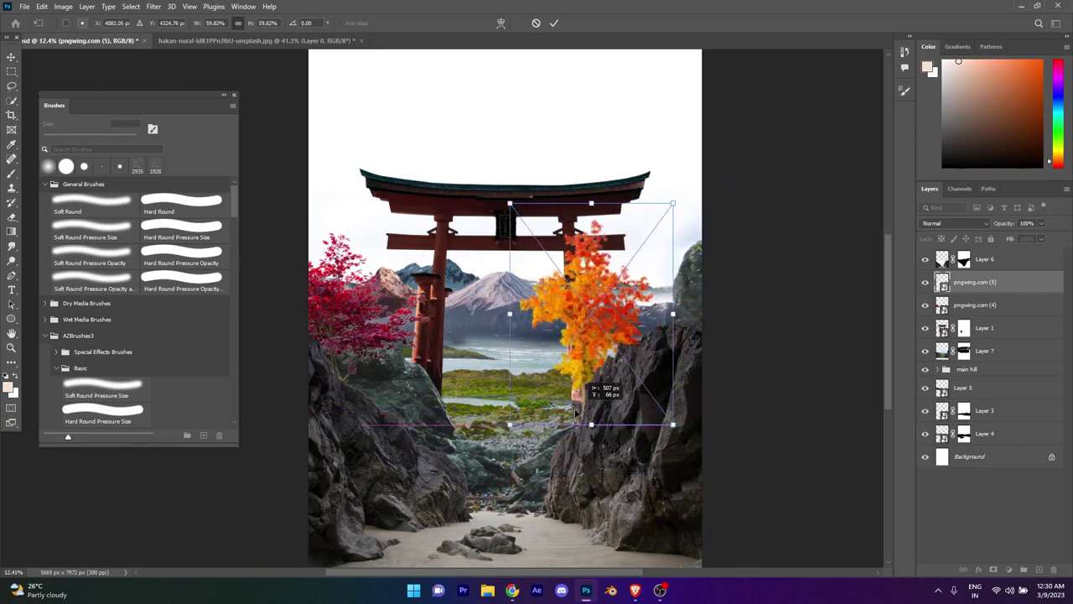
left_click_drag(622, 413, 621, 430)
key("Return")
Step: Reselect the orange tree layer for a further resize
scroll(566, 477, "up", 1)
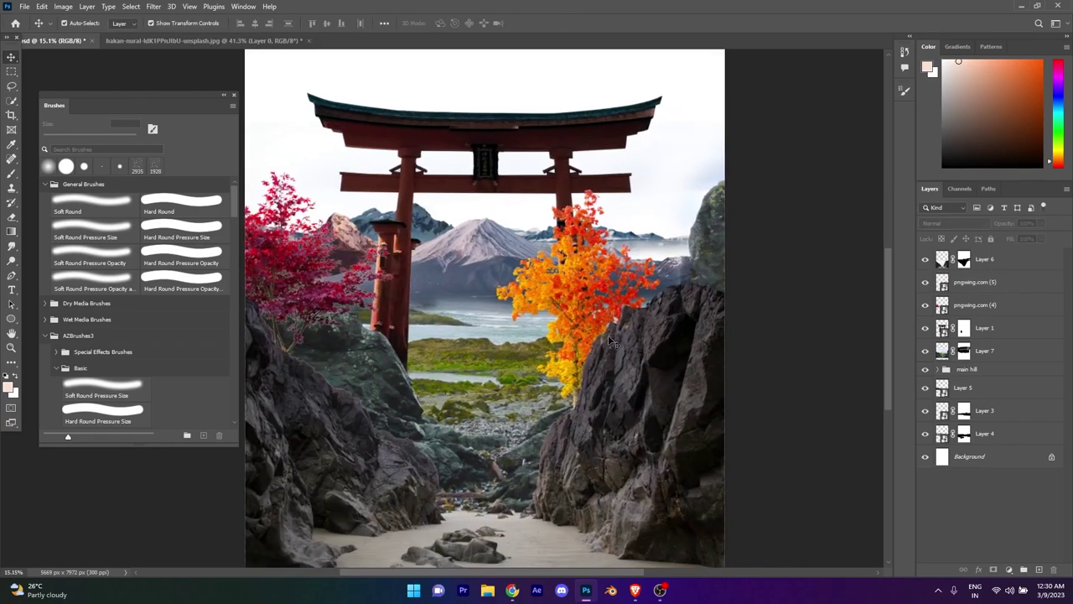
left_click(613, 344)
key("ctrl+t")
Step: Shrink the orange tree and lower it into the gorge
mouse_move(617, 319)
left_mouse_down()
mouse_move(570, 381)
mouse_move(560, 419)
left_mouse_up()
key("Return")
scroll(559, 437, "up", 1)
scroll(560, 437, "down", 3)
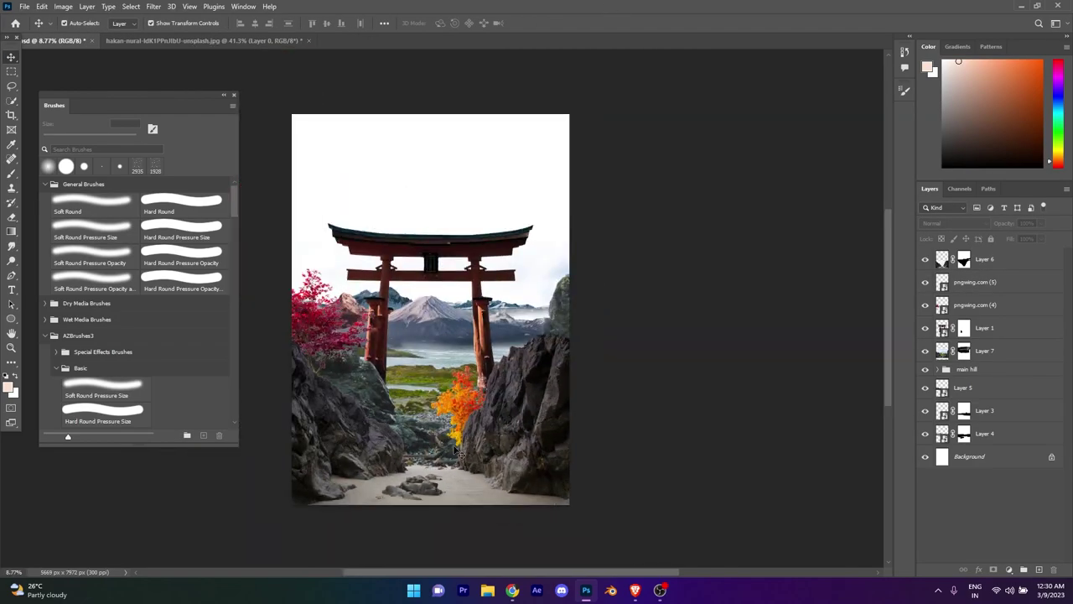
Step: Try a small Tree.png green tree on the right pillar, then delete it
left_click(25, 6)
left_click(76, 219)
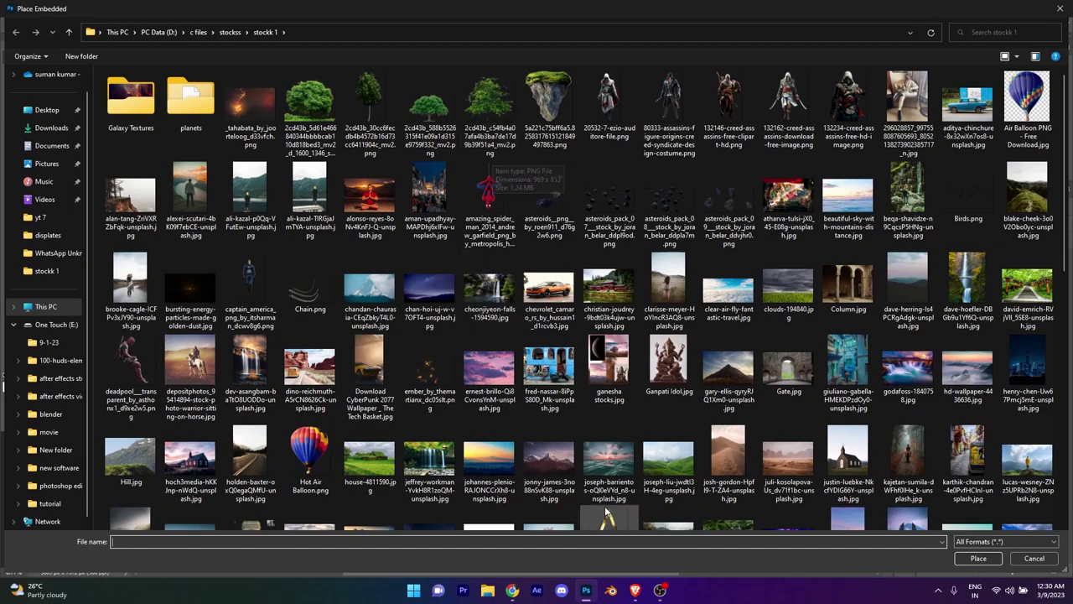
scroll(587, 469, "down", 10)
left_click(788, 382)
left_click(977, 557)
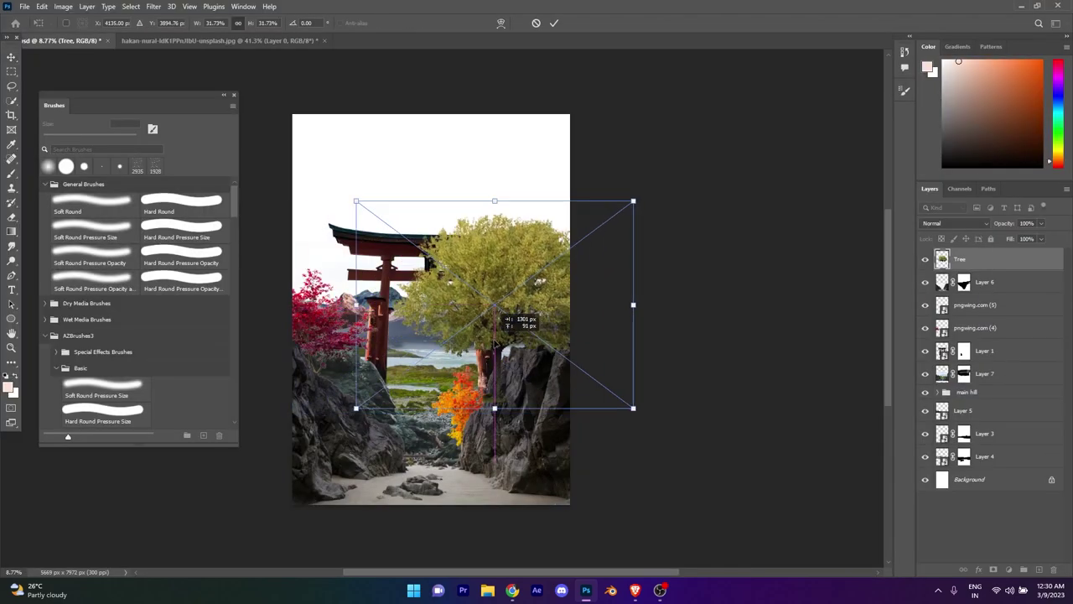
mouse_move(634, 457)
left_mouse_down()
mouse_move(587, 433)
mouse_move(615, 372)
left_mouse_up()
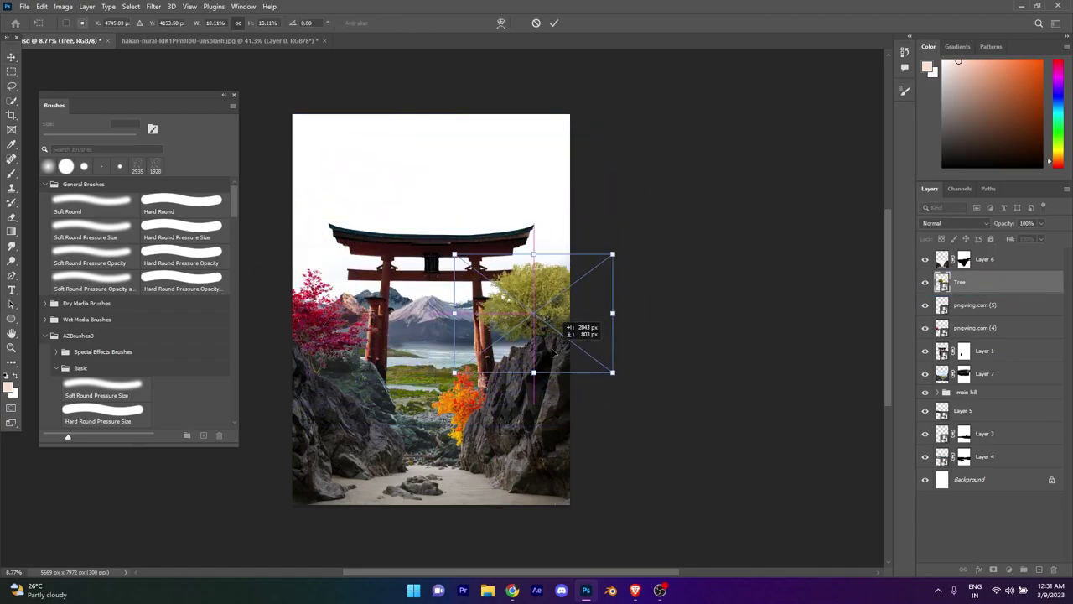
left_click_drag(570, 311, 436, 347)
key("Return")
key("Delete")
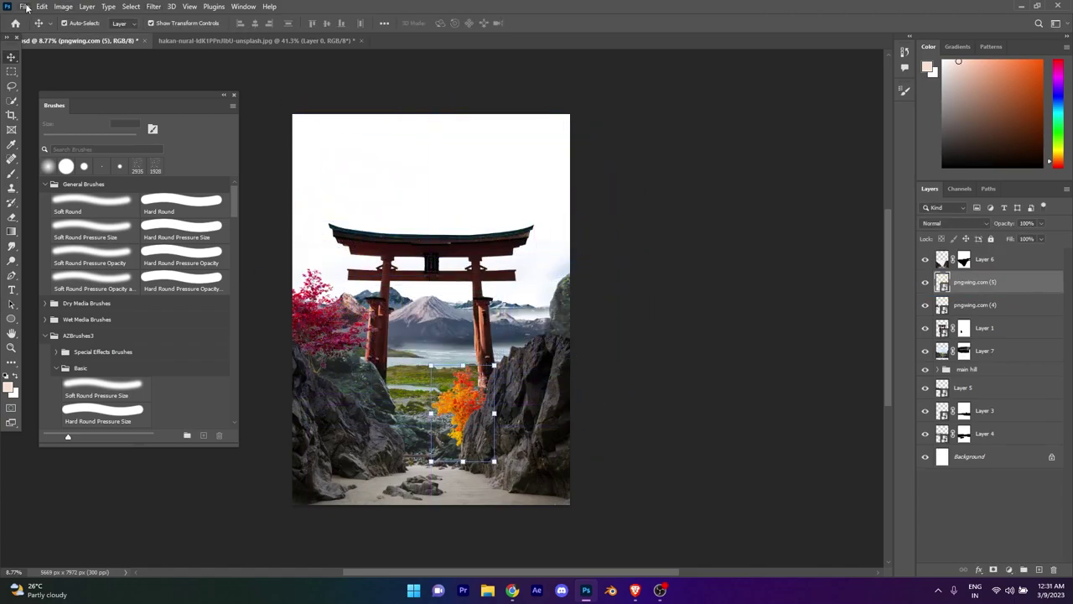
Step: Place the pngwing.com (2) red-orange tree, enlarged over the right-hand rocks
left_click(24, 6)
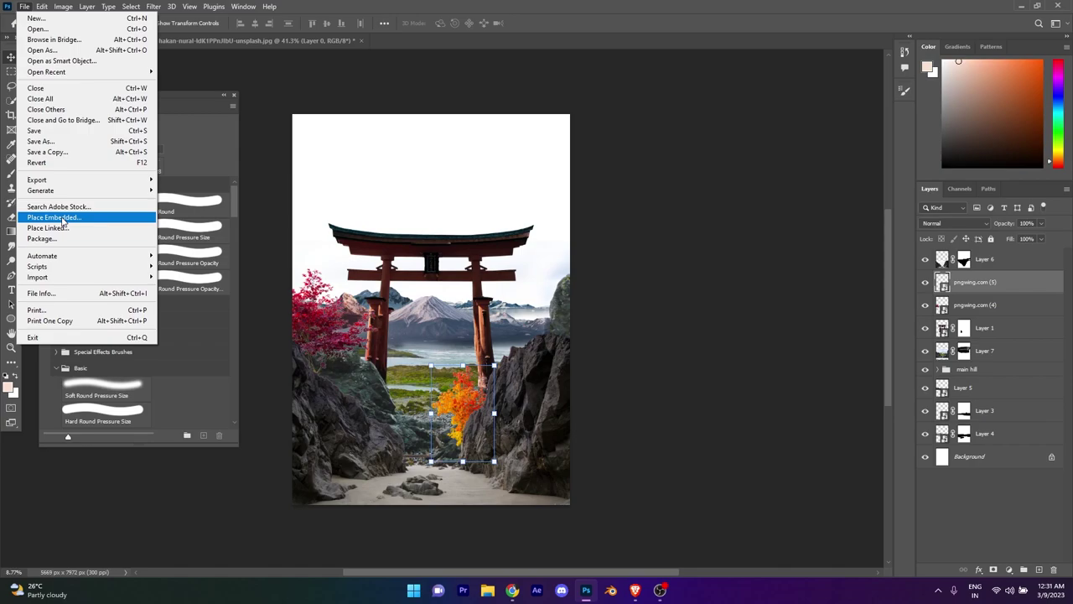
left_click(63, 217)
left_click(489, 109)
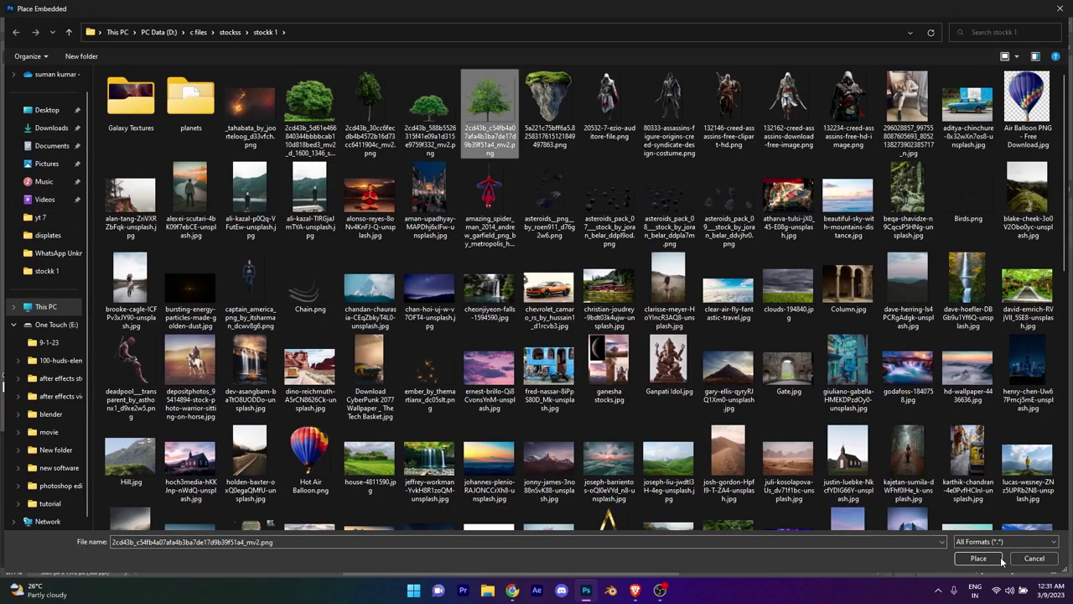
left_click(426, 113)
scroll(520, 335, "down", 4)
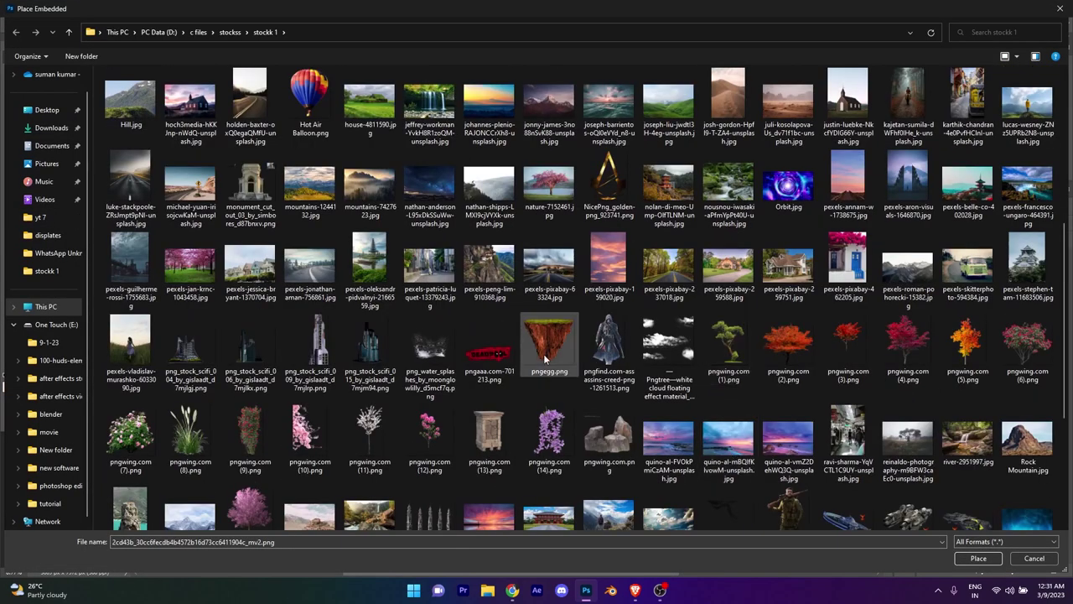
left_click(788, 348)
left_click(978, 557)
mouse_move(518, 377)
left_mouse_down()
mouse_move(496, 296)
mouse_move(564, 327)
left_mouse_up()
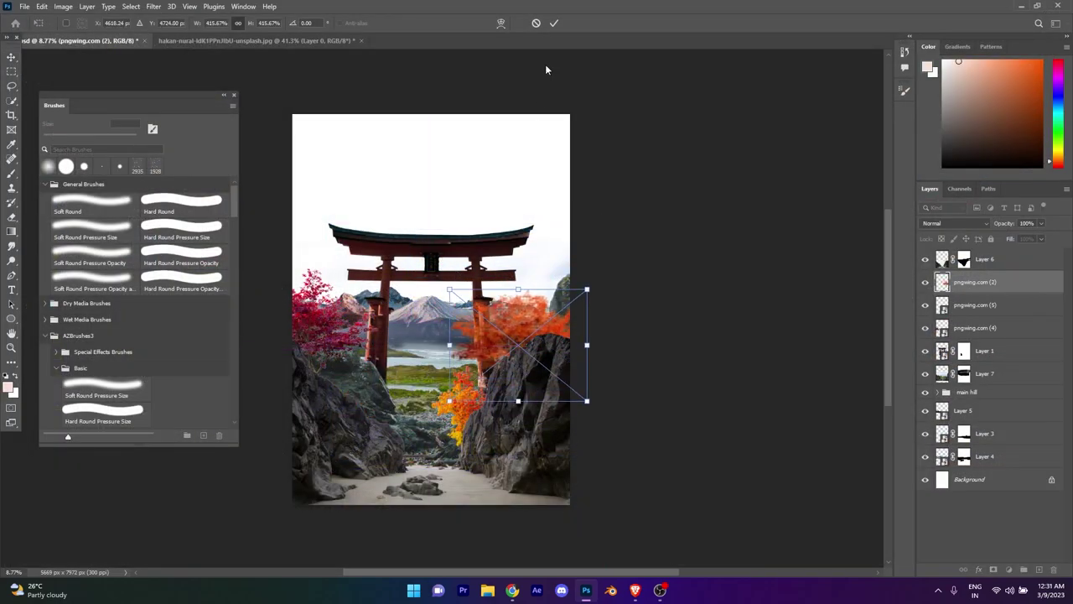
left_click(553, 22)
Step: Nudge the red-orange tree upward and select its layer
scroll(490, 436, "up", 3)
left_click_drag(545, 264, 545, 230)
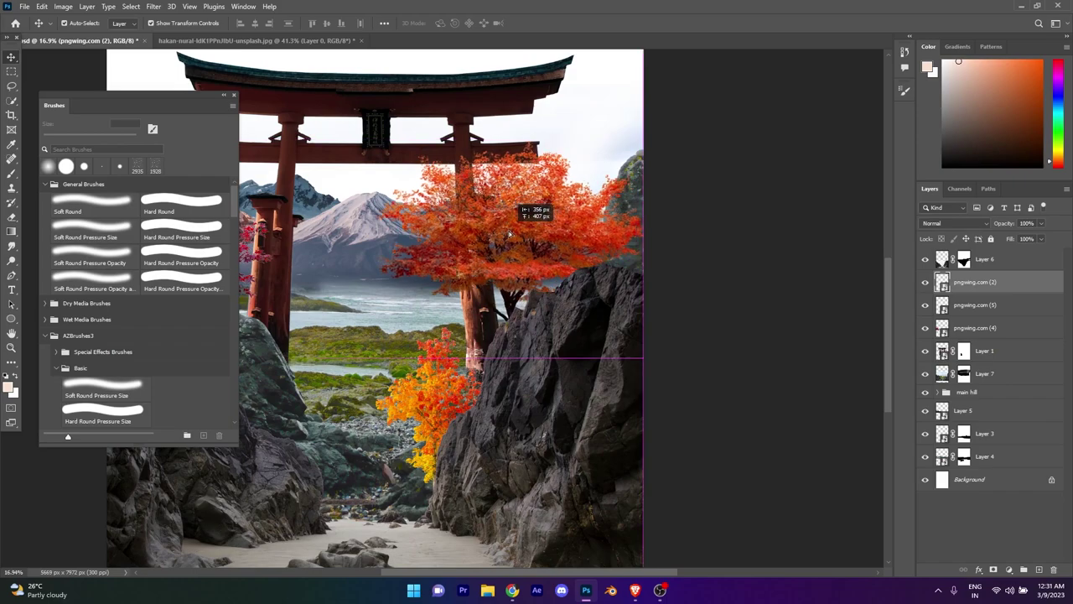
scroll(530, 418, "down", 3)
scroll(530, 417, "up", 2)
scroll(530, 422, "down", 2)
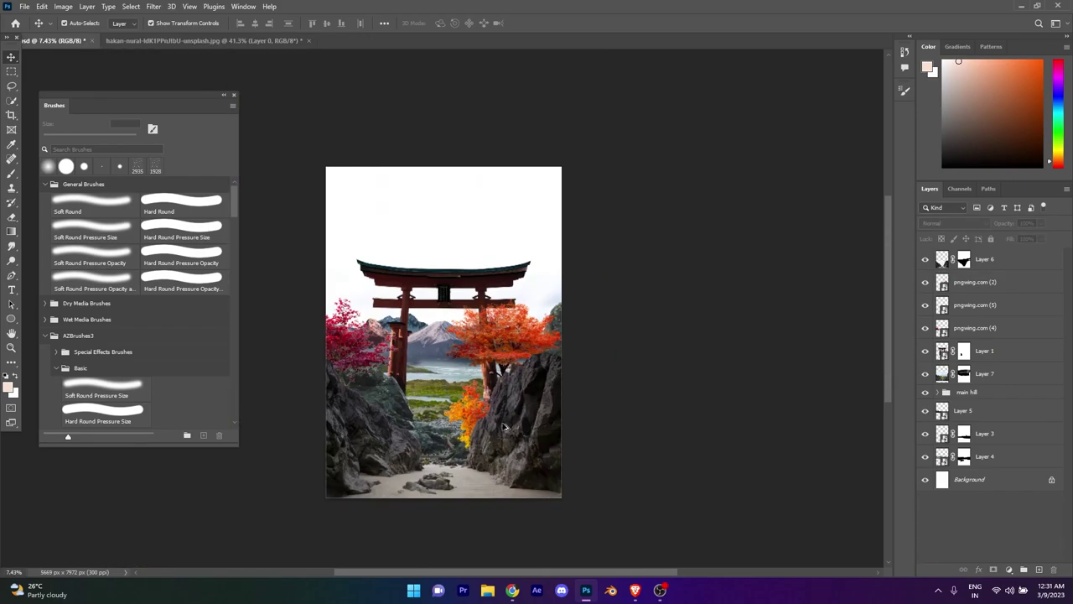
scroll(530, 421, "up", 2)
left_click(478, 288)
Step: Delete the red-orange pngwing.com (2) tree layer
key("Delete")
key("Return")
scroll(472, 343, "down", 1)
Step: Enlarge the Layer 4 mountain backdrop slightly behind the gate
left_click(474, 344)
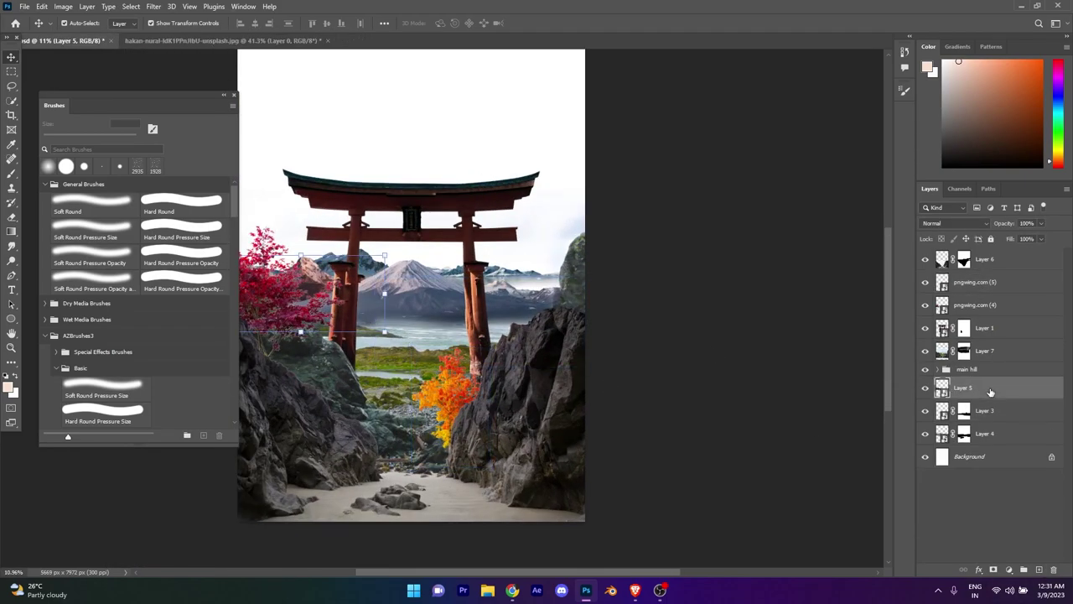
left_click(503, 310)
key("ctrl+t")
mouse_move(585, 326)
left_mouse_down()
mouse_move(681, 363)
mouse_move(629, 331)
mouse_move(571, 318)
mouse_move(605, 342)
left_mouse_up()
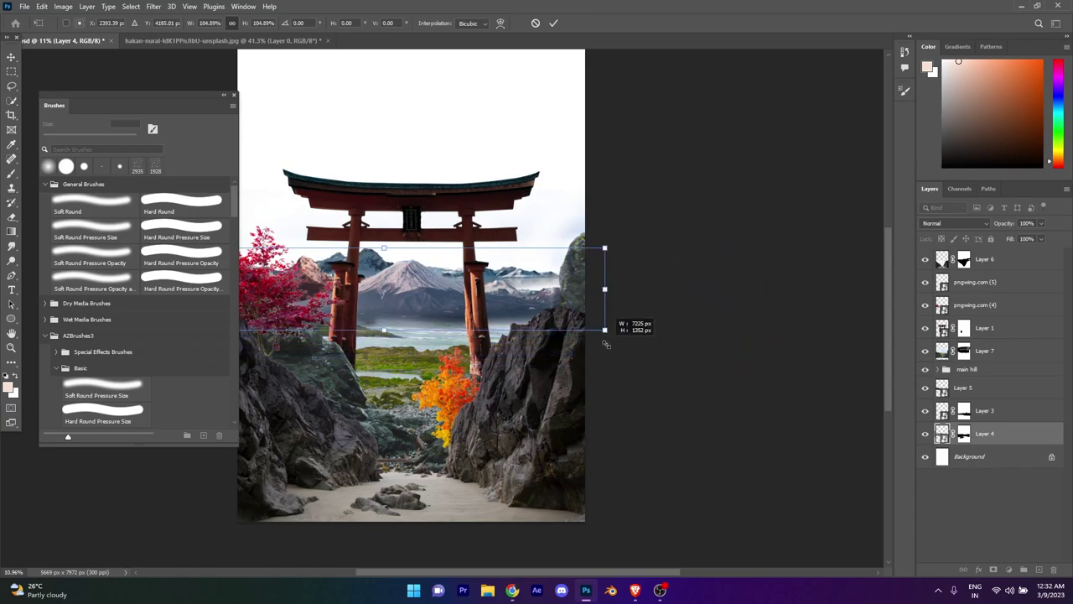
left_click(554, 25)
scroll(380, 335, "up", 2)
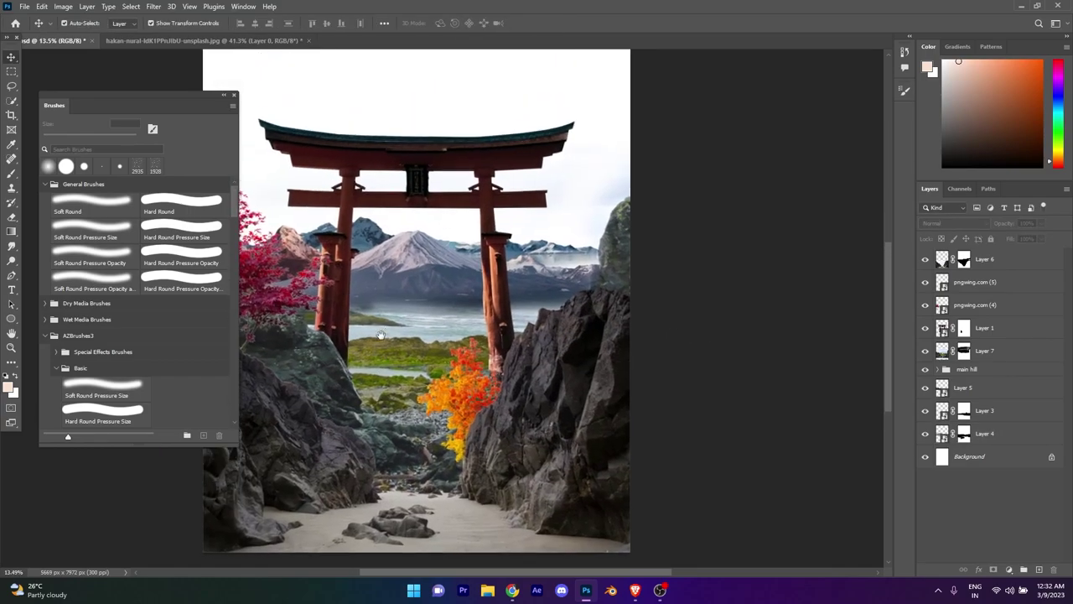
scroll(484, 314, "down", 2)
scroll(495, 323, "up", 4)
scroll(508, 327, "down", 2)
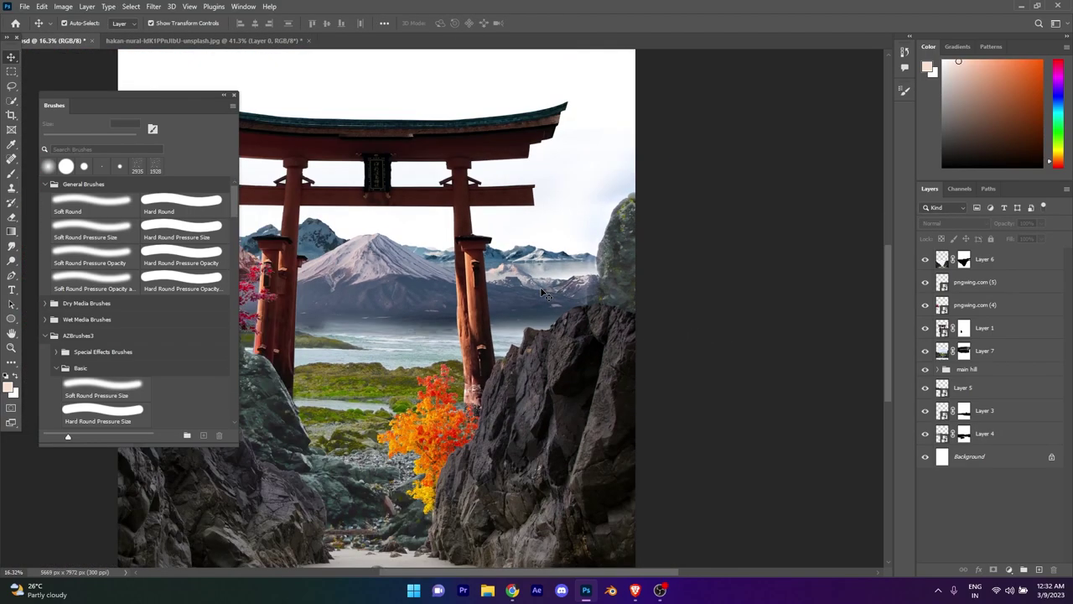
scroll(521, 333, "down", 1)
scroll(521, 333, "down", 1)
scroll(767, 330, "up", 1)
left_click(24, 6)
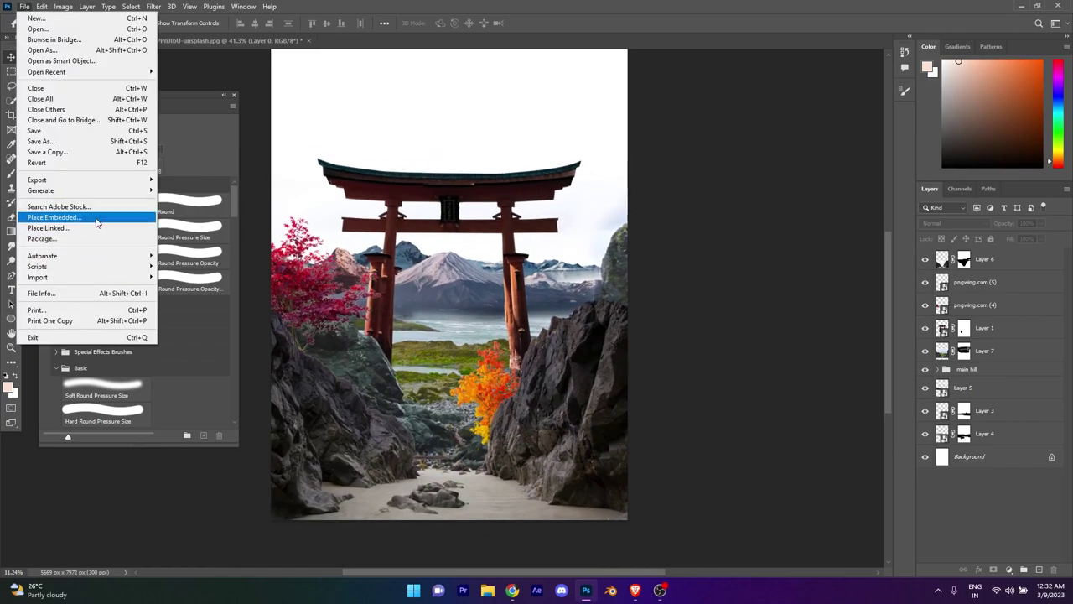
left_click(67, 216)
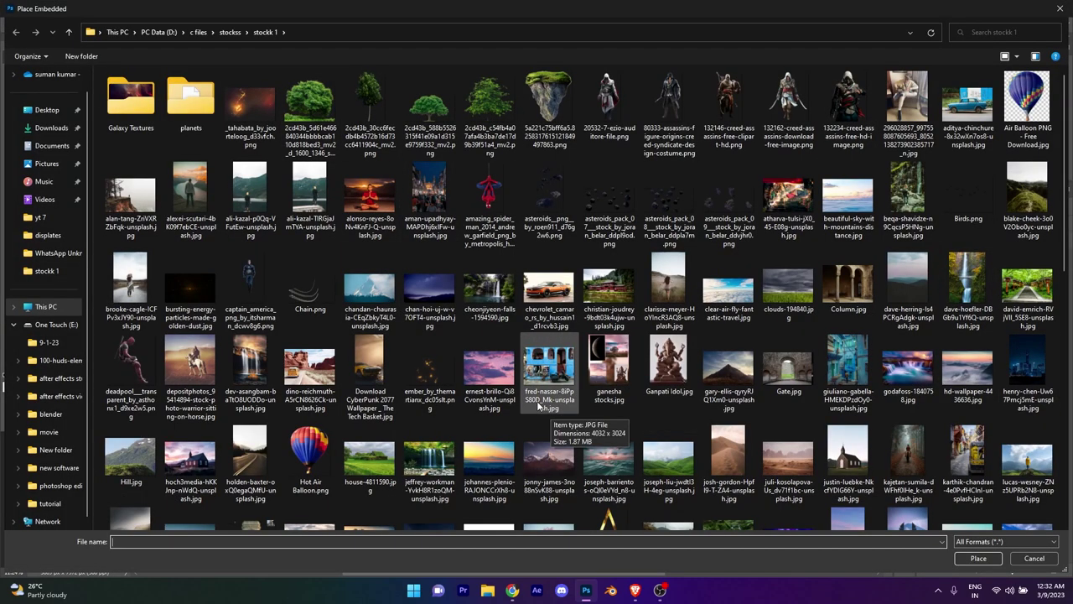
scroll(721, 474, "down", 3)
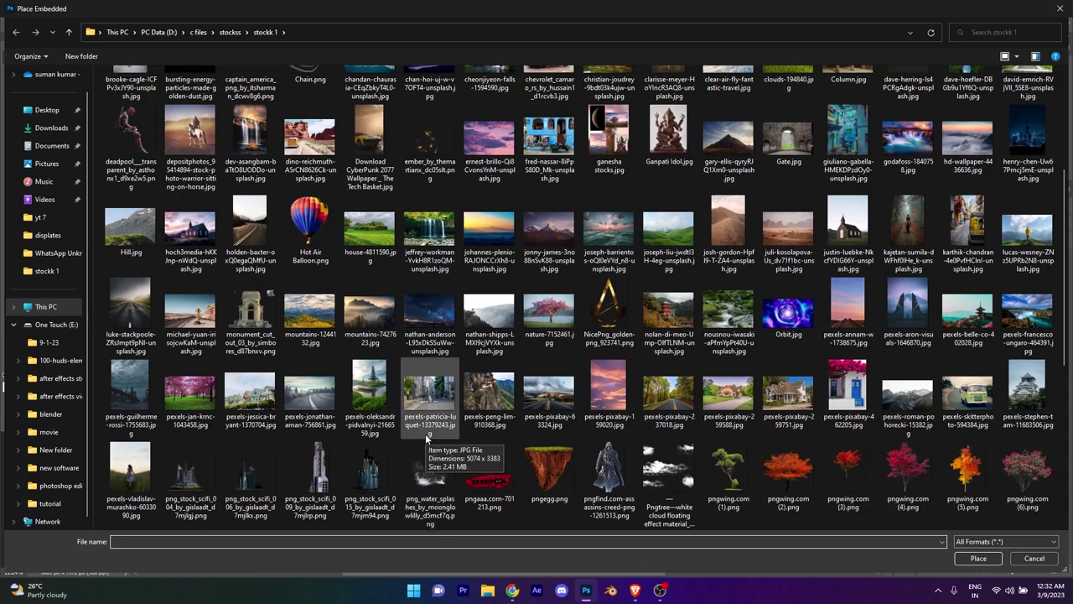
scroll(426, 438, "up", 3)
left_click(42, 109)
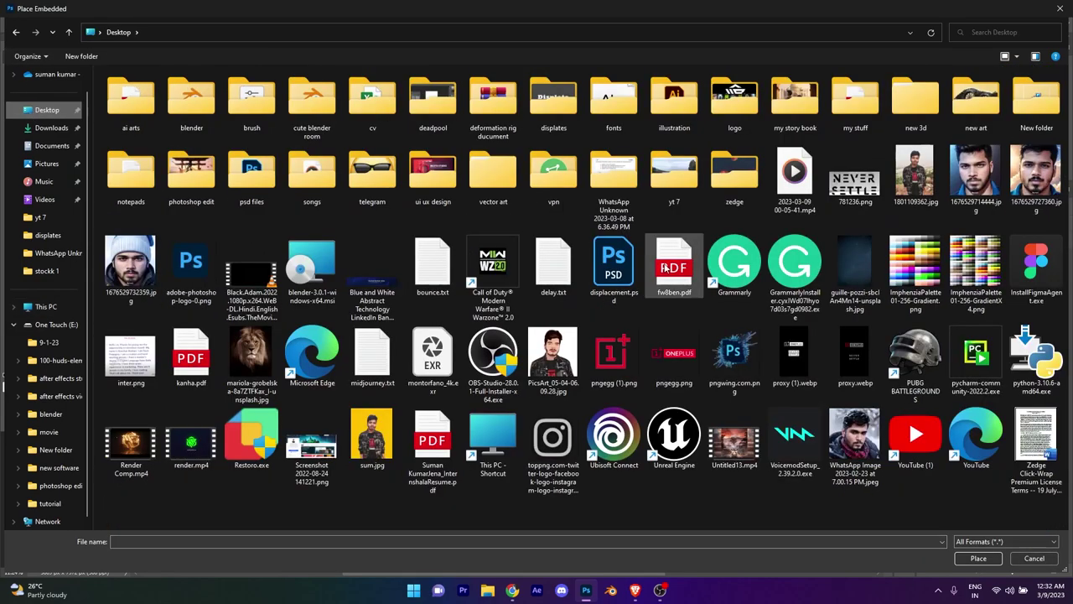
double_click(550, 493)
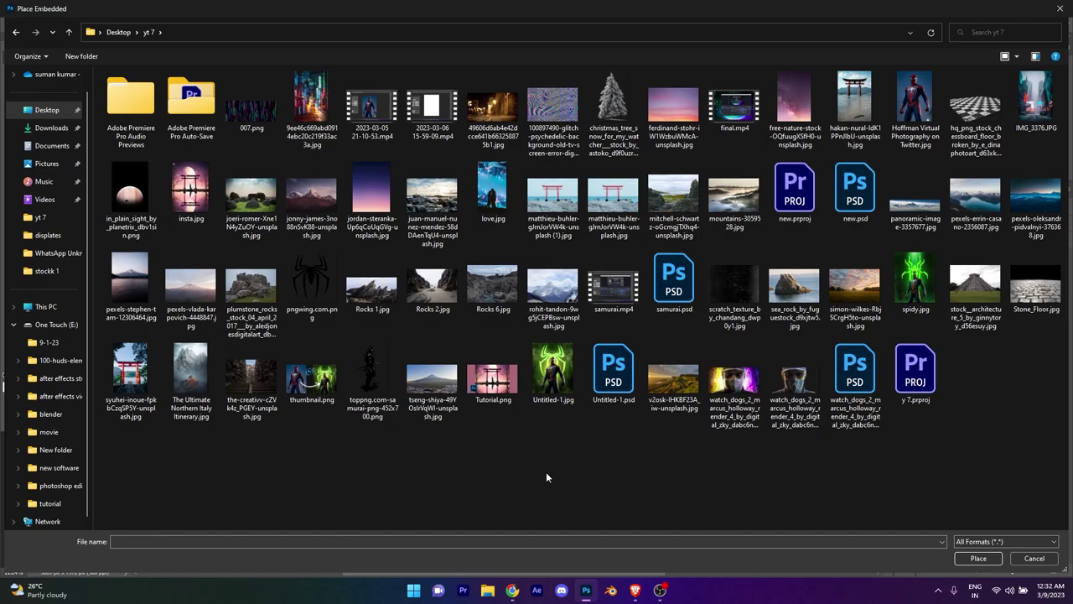
left_click(1036, 560)
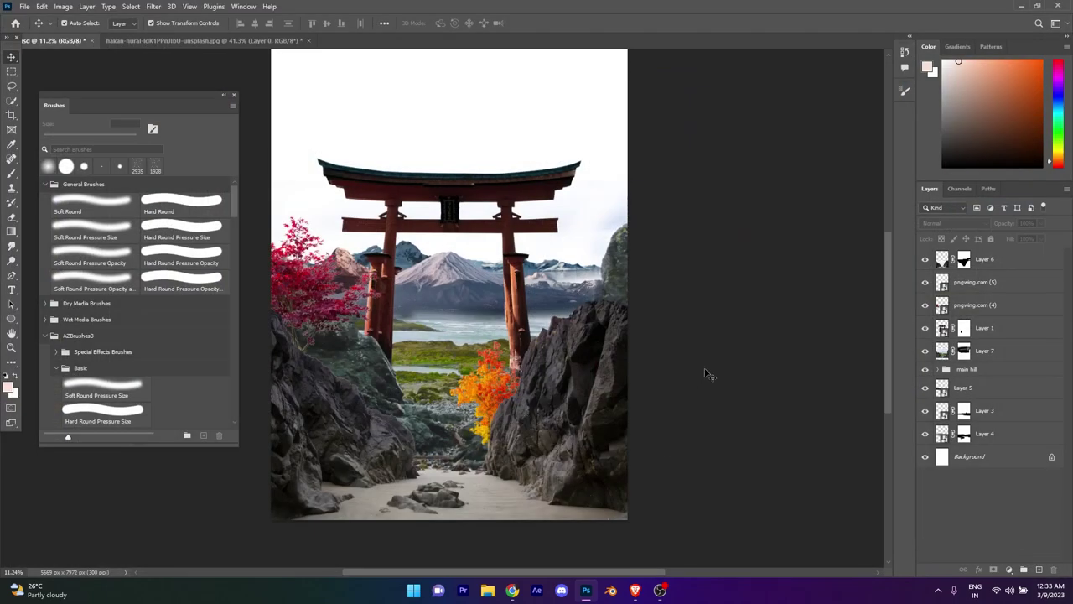
Step: Enlarge the Layer 3 mountain to about 112% and shift it behind the gate
left_click(1001, 411)
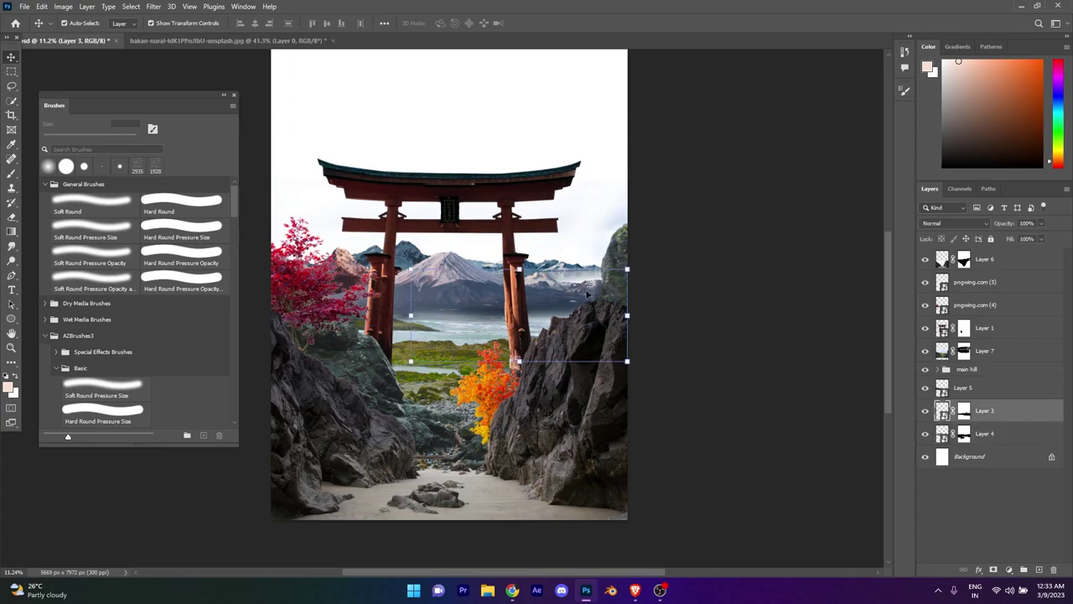
left_click_drag(606, 349, 599, 349)
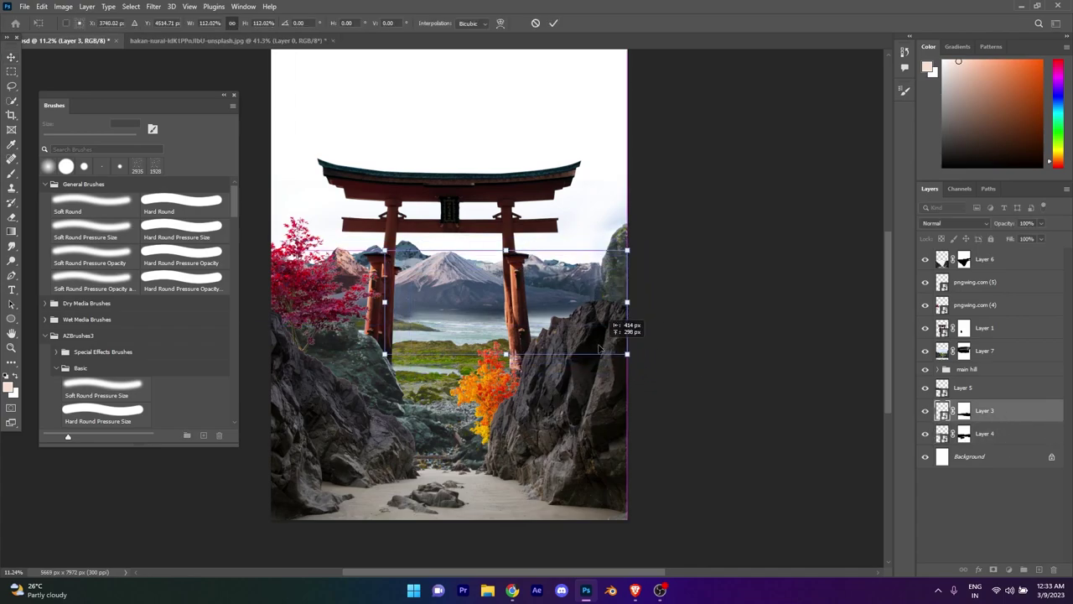
left_click(553, 23)
scroll(431, 208, "up", 3)
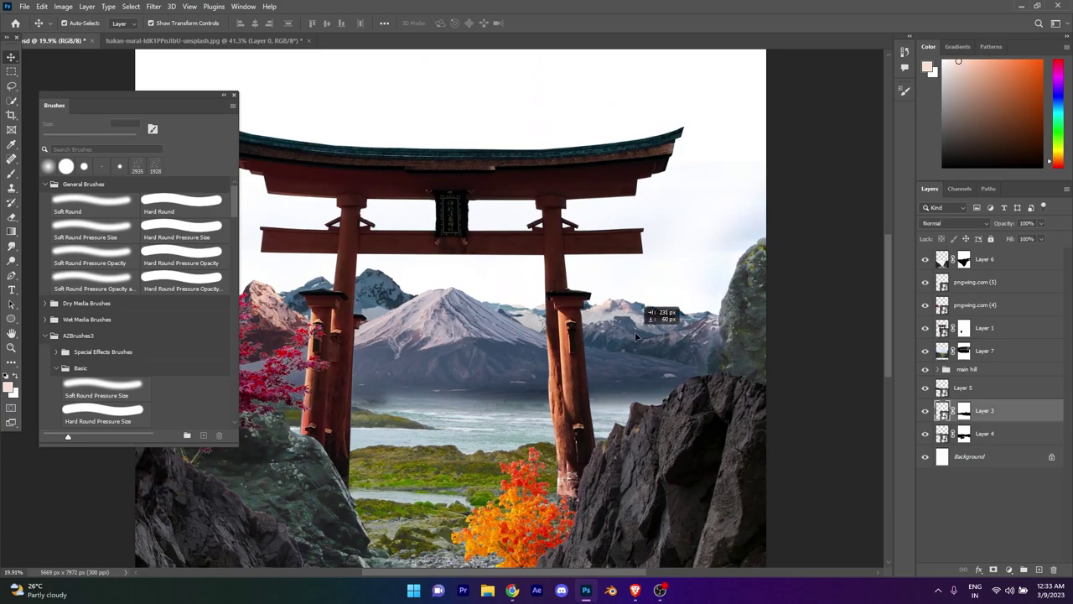
left_click_drag(636, 337, 644, 328)
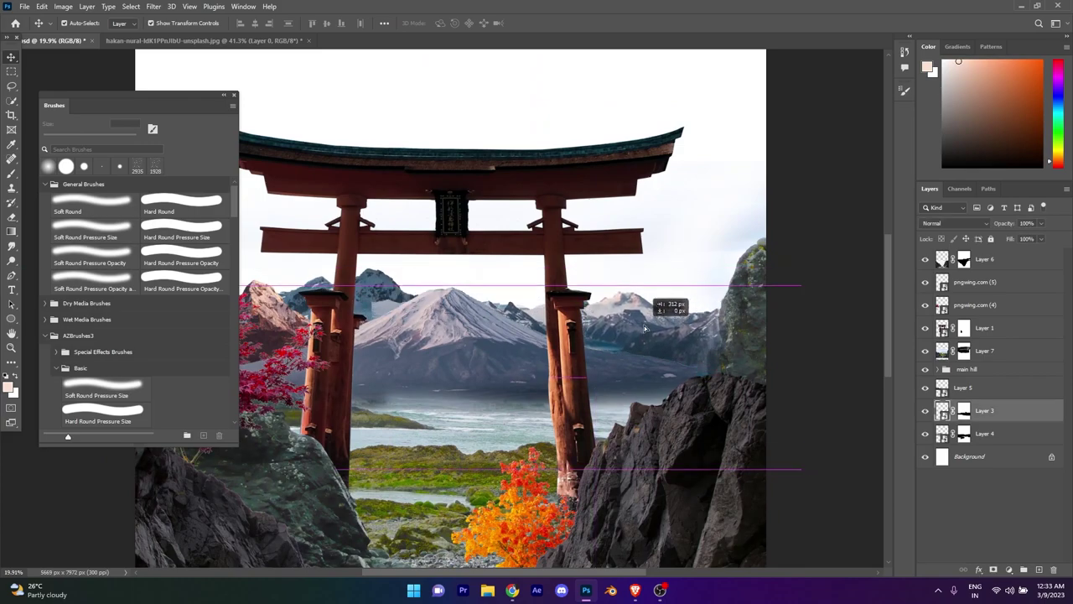
Step: Target Layer 3's mask with the Soft Round brush and zoom out to the whole composition
left_click(965, 410)
left_click(86, 212)
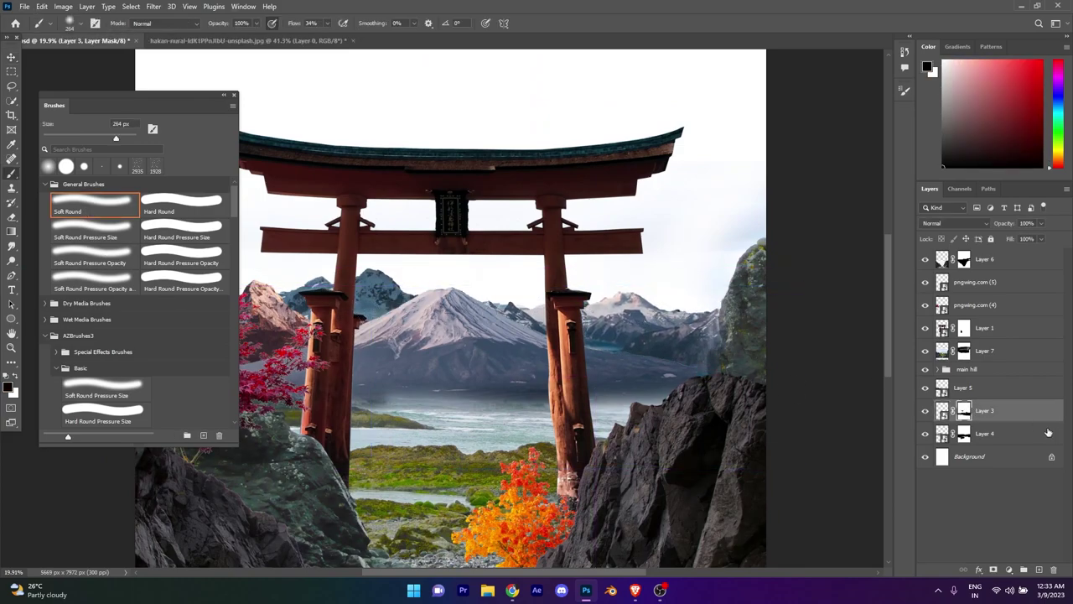
key("ctrl+minus")
key("ctrl+minus")
key("ctrl+minus")
key("ctrl+0")
key("v")
key("ctrl+minus")
key("ctrl+minus")
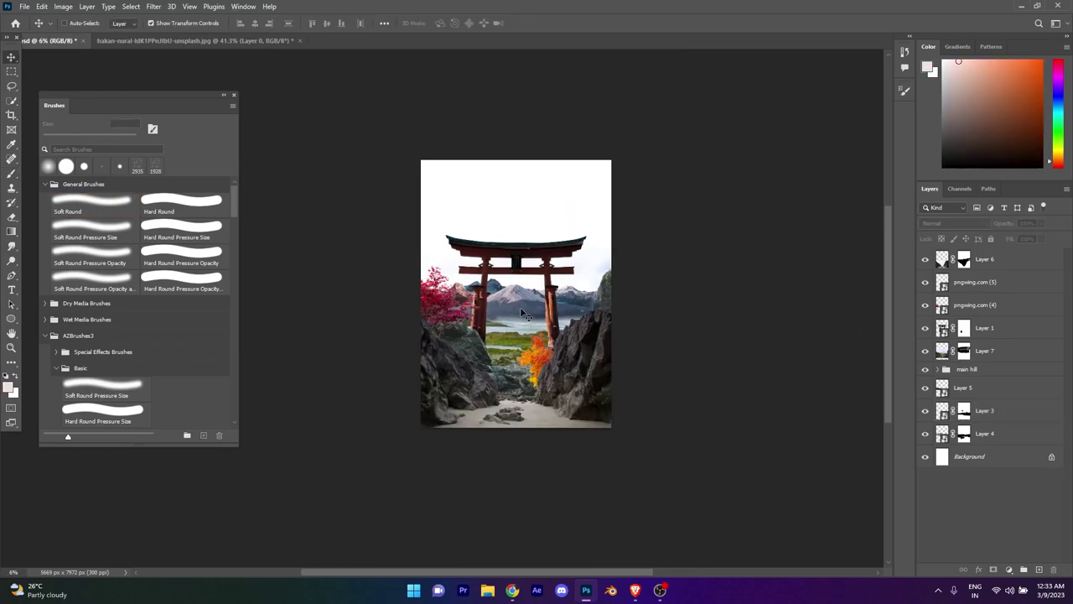
scroll(537, 319, "up", 3)
scroll(621, 352, "down", 2)
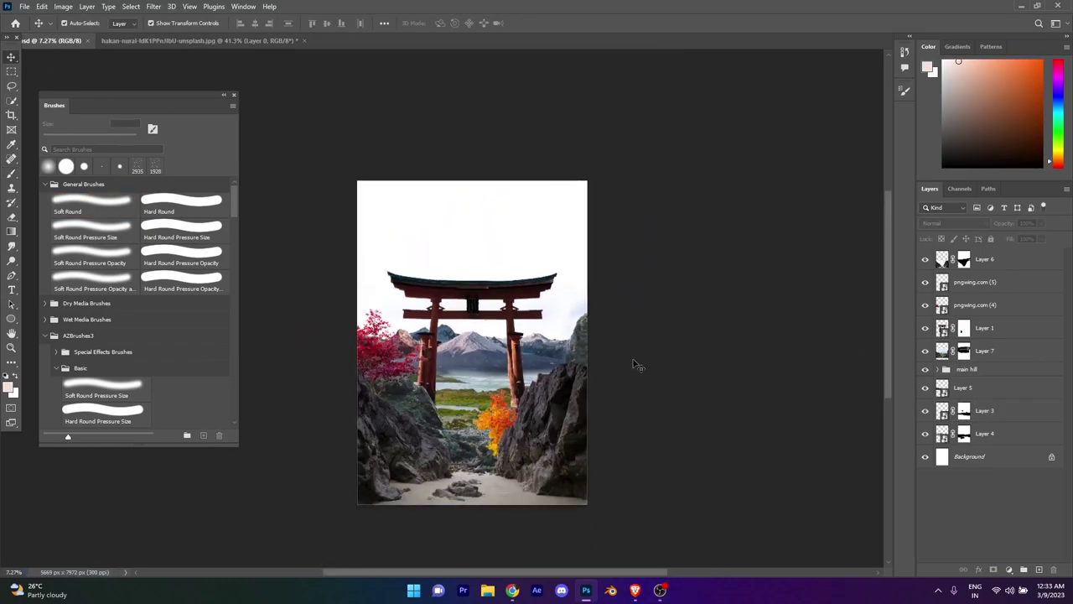
Step: Group Layer 4 and group Layer 3 as 'mountain1'
left_click(927, 435)
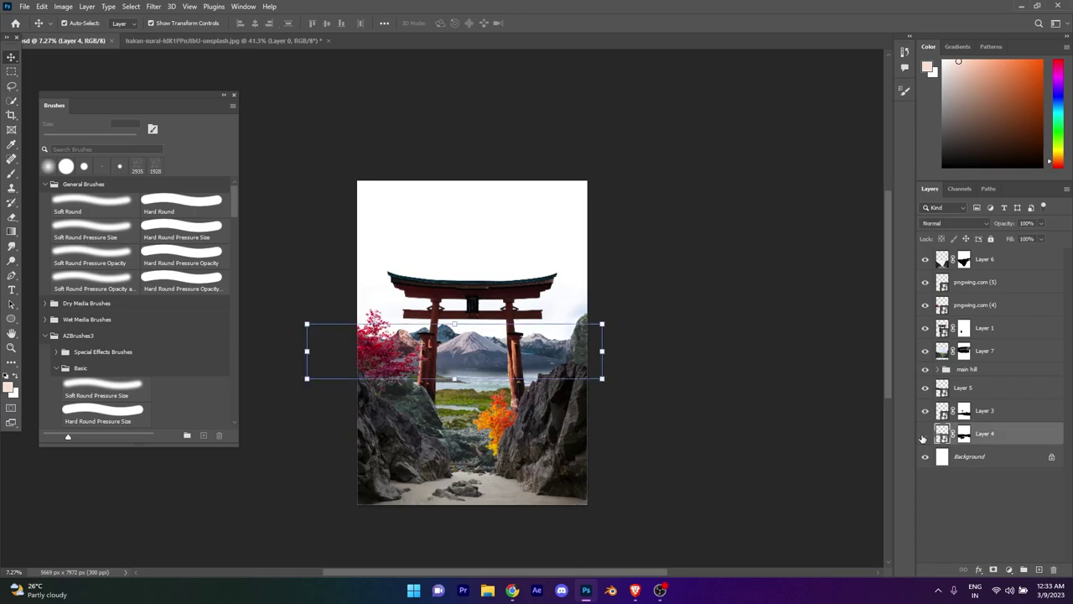
key("ctrl+g")
type("back mountain")
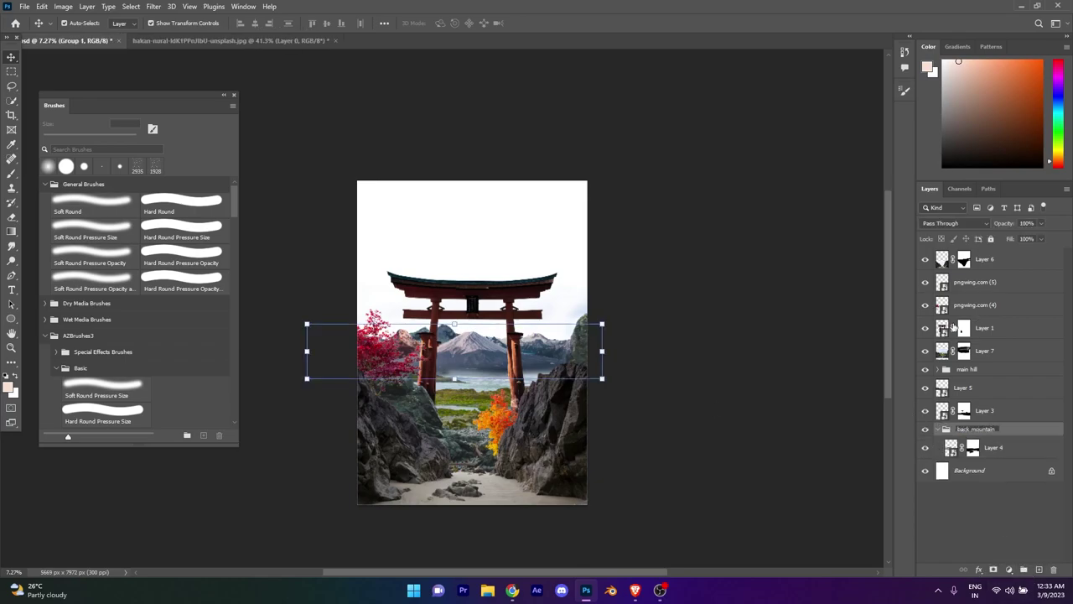
left_click(920, 412)
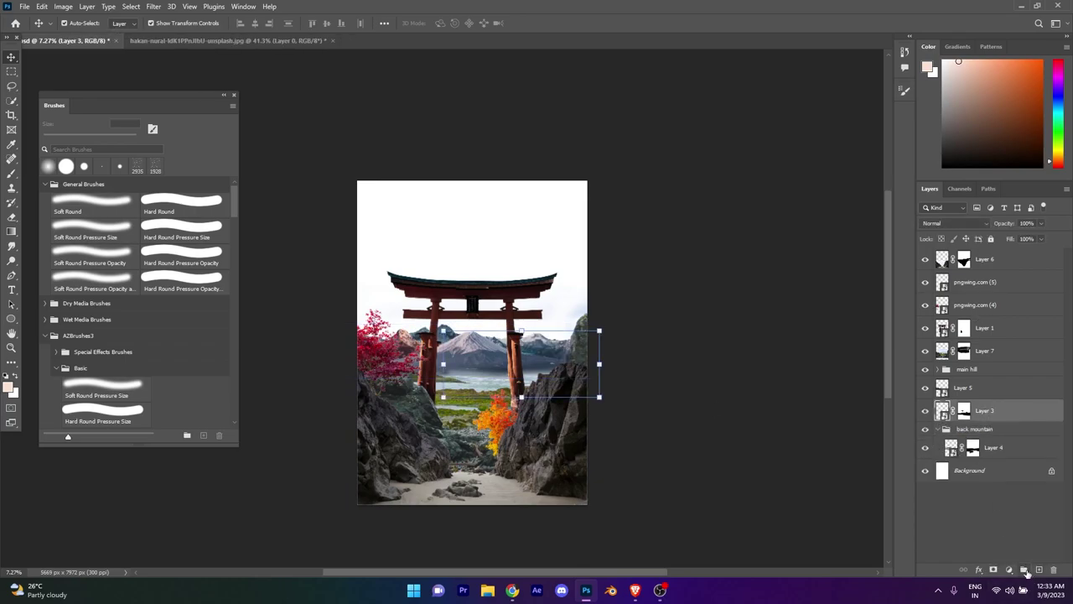
left_click(1024, 570)
double_click(993, 424)
type("mountain1")
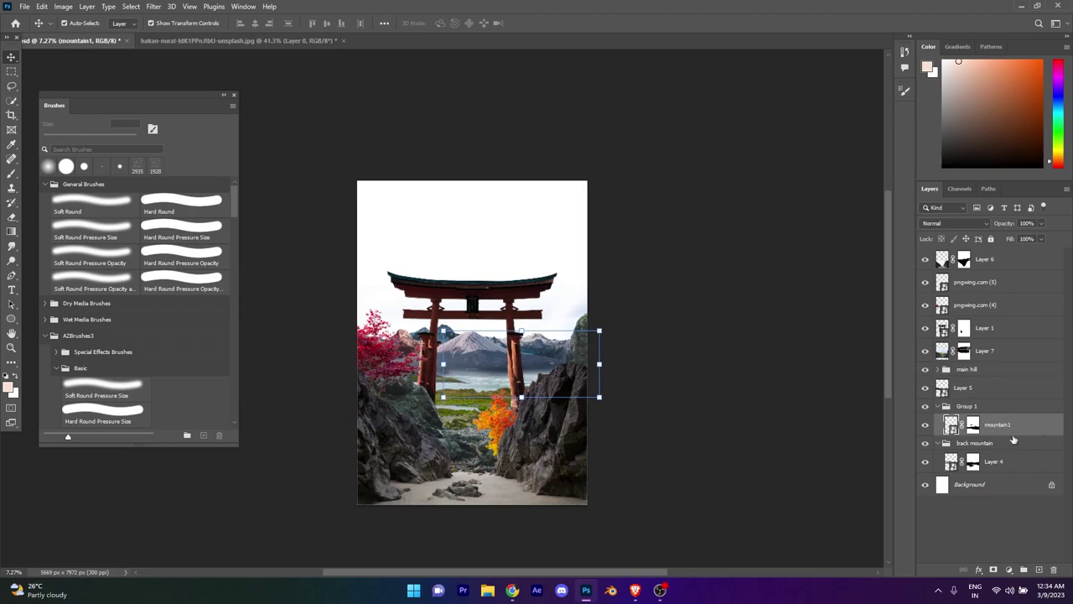
double_click(967, 405)
type("mountain1")
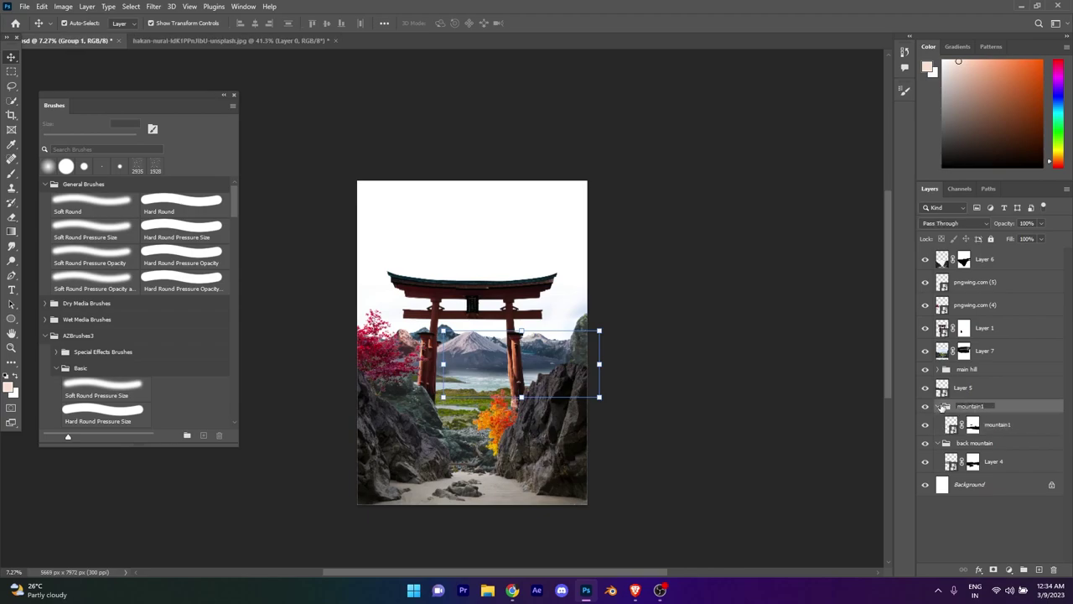
Step: Group Layer 5 as 'mountain 2' and Layer 7 as 'ground'
left_click(965, 387)
key("ctrl+g")
double_click(967, 383)
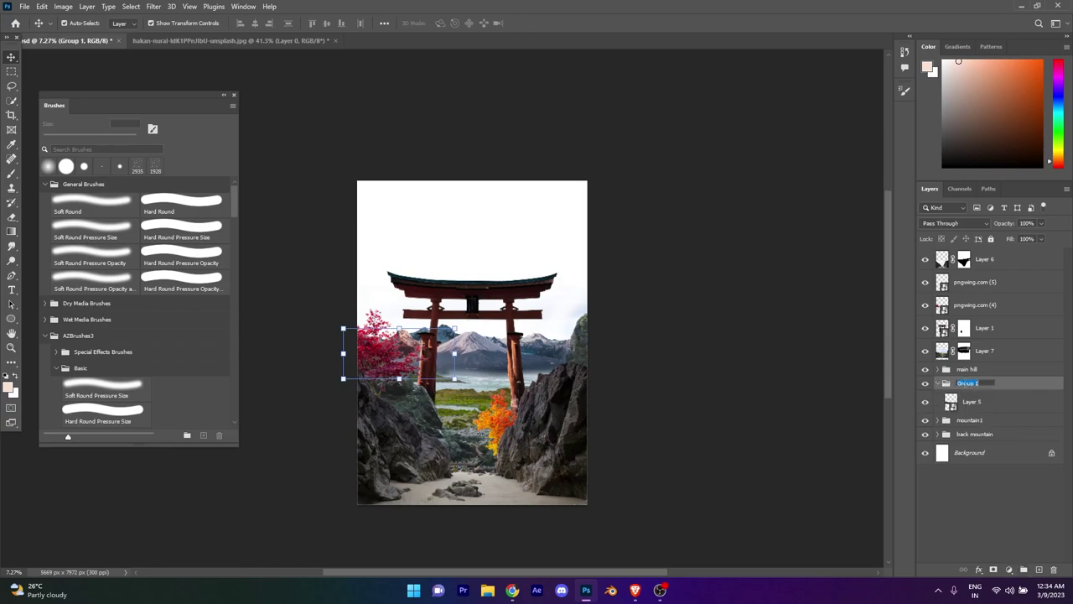
type("mountain 2")
left_click(937, 383)
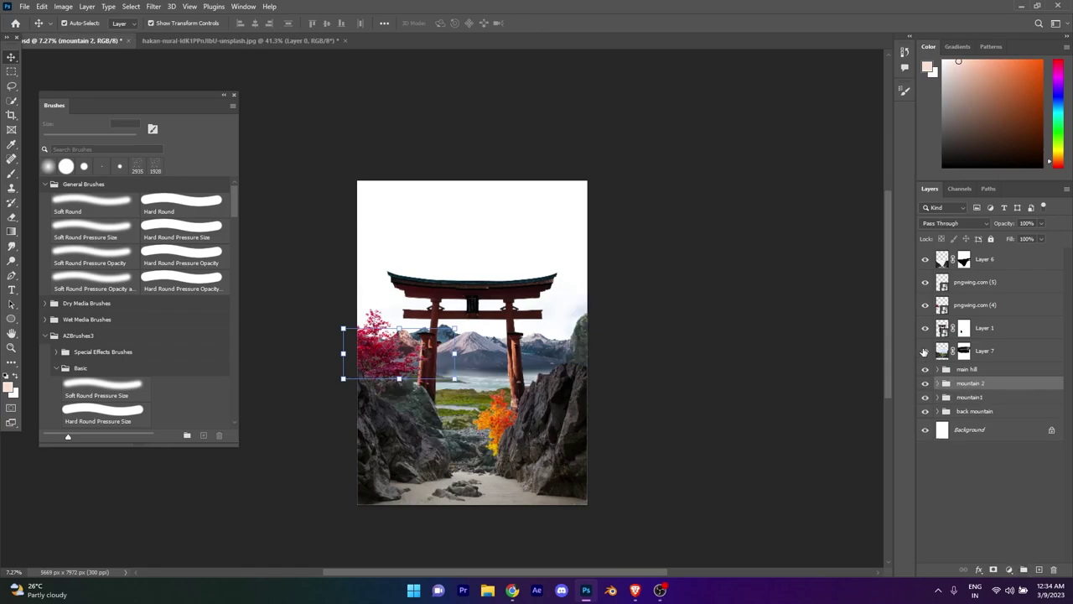
left_click(967, 350)
key("ctrl+g")
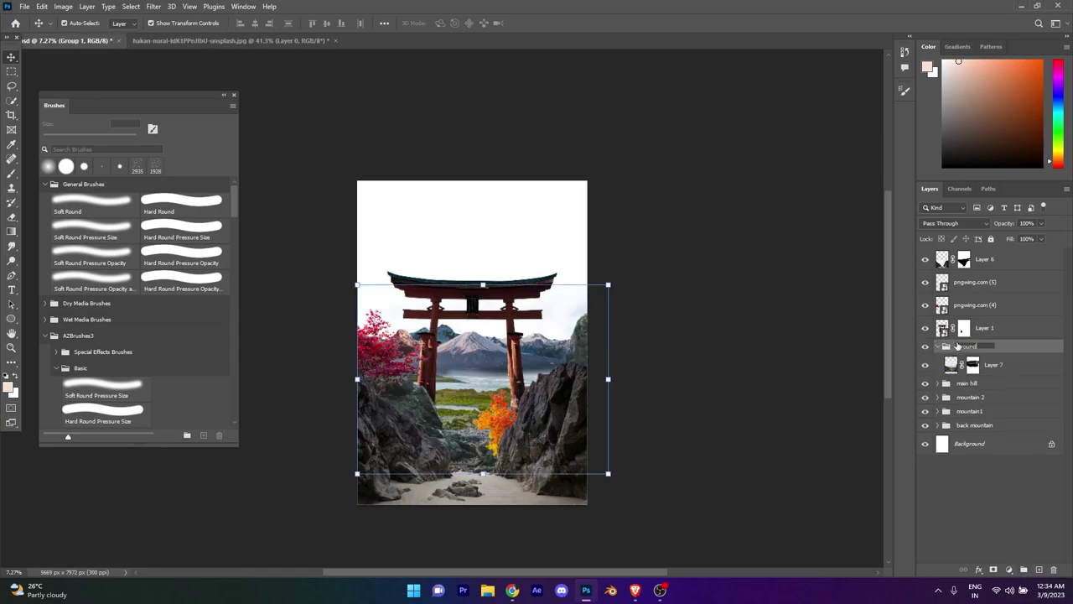
left_click(937, 346)
Step: Group Layer 1 as 'gate' and both tree layers together as 'treess'
left_click(972, 328)
key("ctrl+g")
double_click(968, 324)
type("gate")
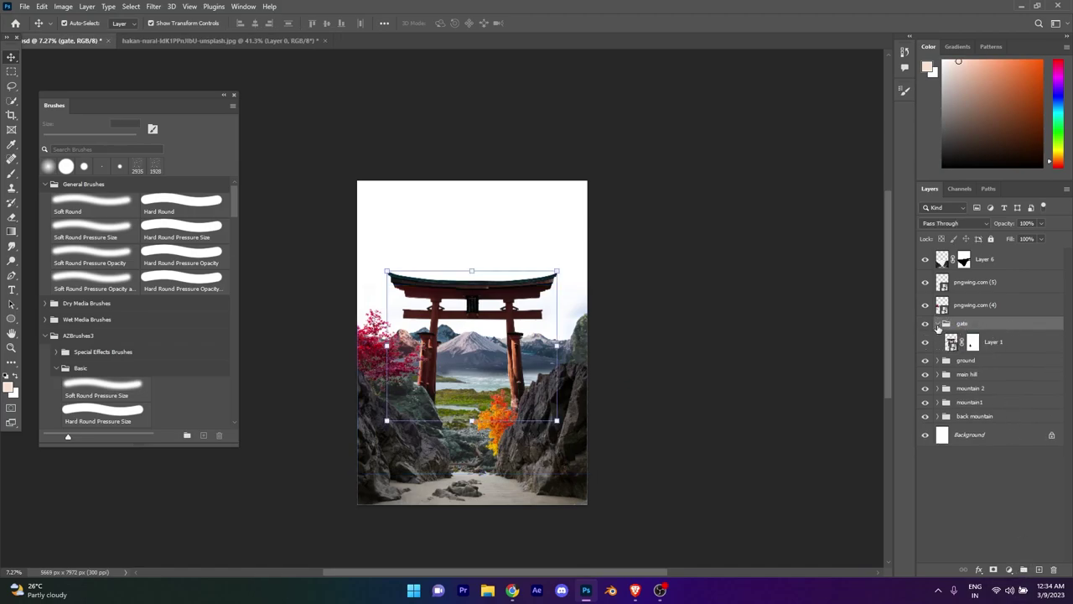
left_click(937, 323)
left_click(937, 305)
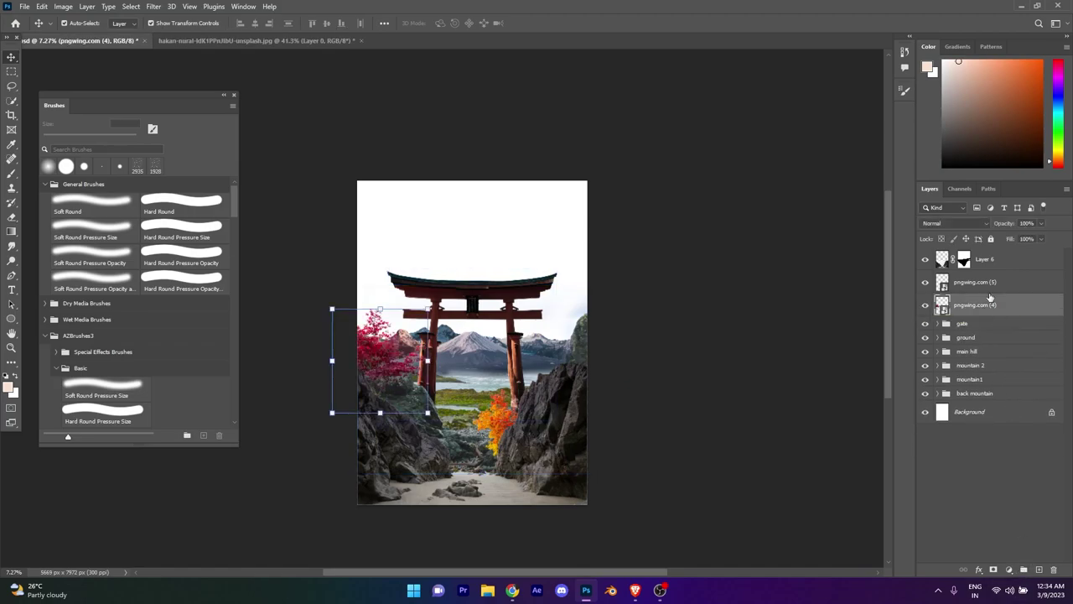
left_click(990, 289, "shift")
key("ctrl+g")
type("ess")
Step: Group Layer 6 as 'main ground'
left_click(923, 252)
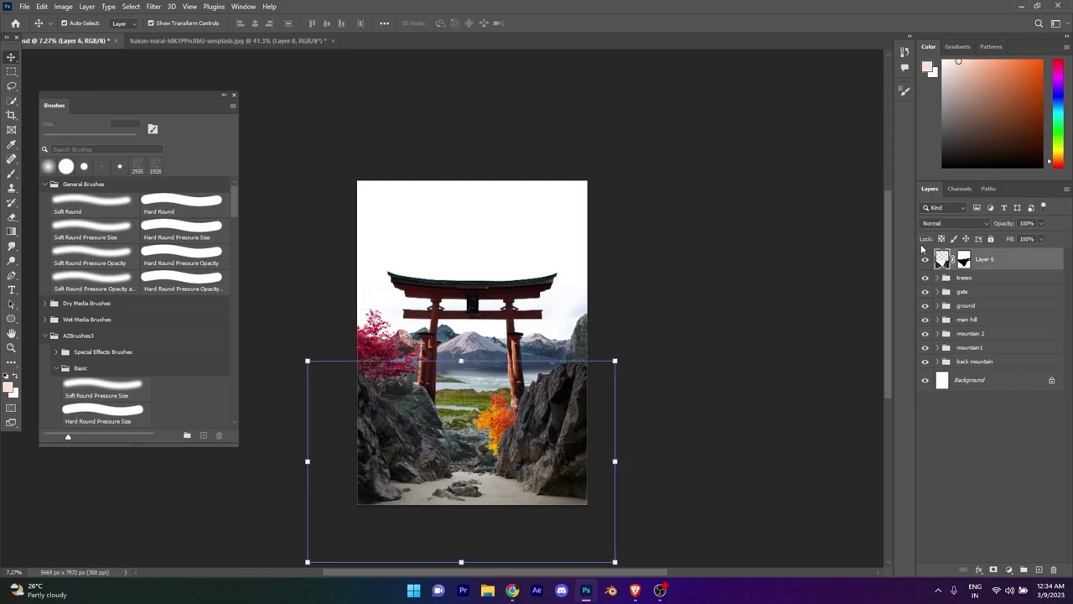
left_click(1023, 570)
type("main ground")
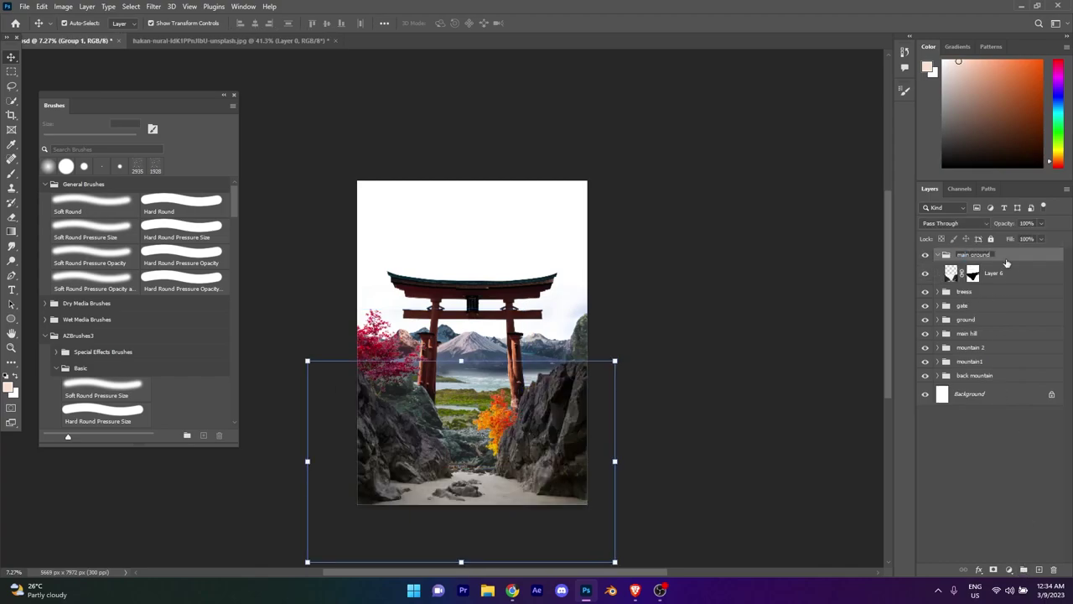
key("Return")
key("ctrl+0")
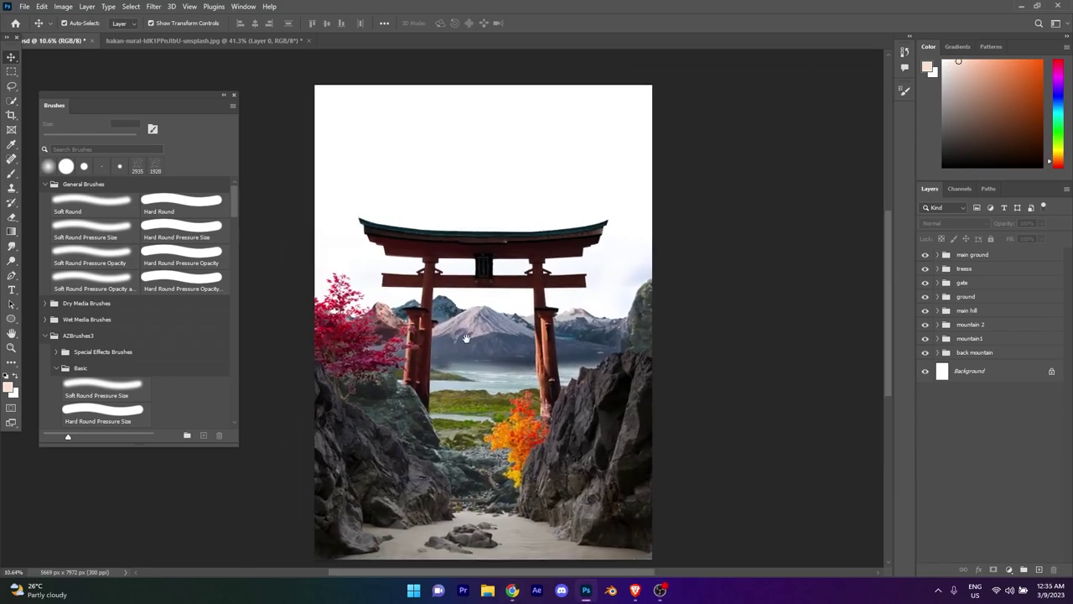
left_click(25, 6)
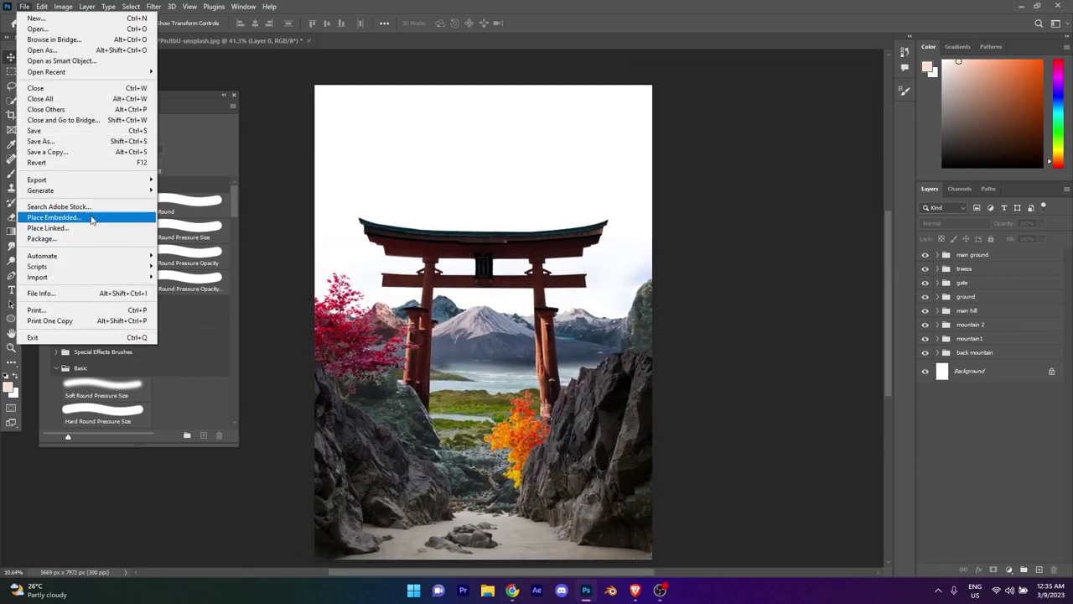
left_click(84, 213)
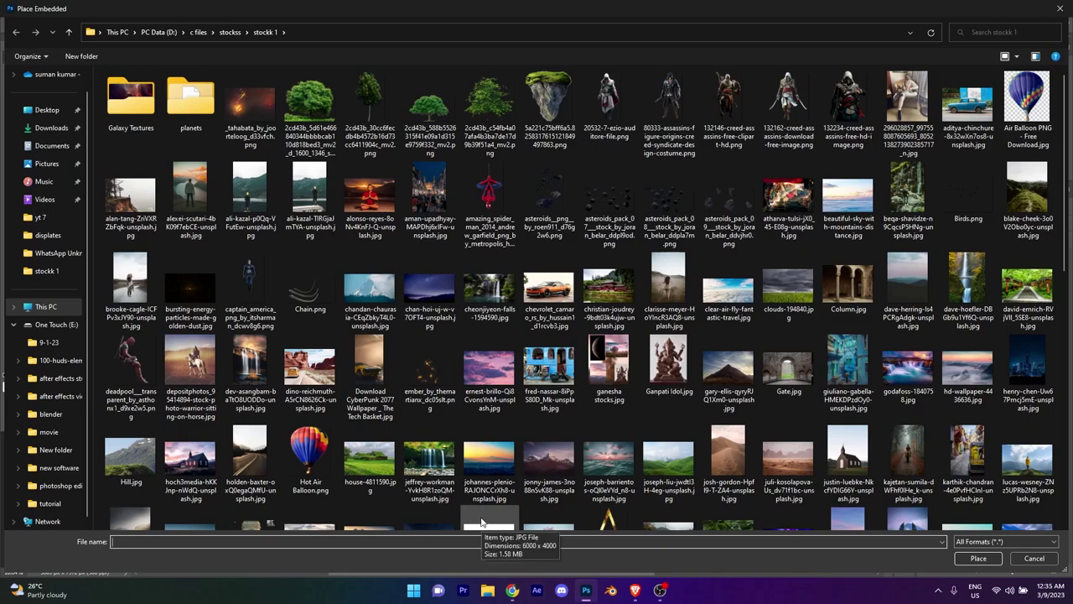
scroll(482, 522, "down", 5)
scroll(533, 479, "up", 5)
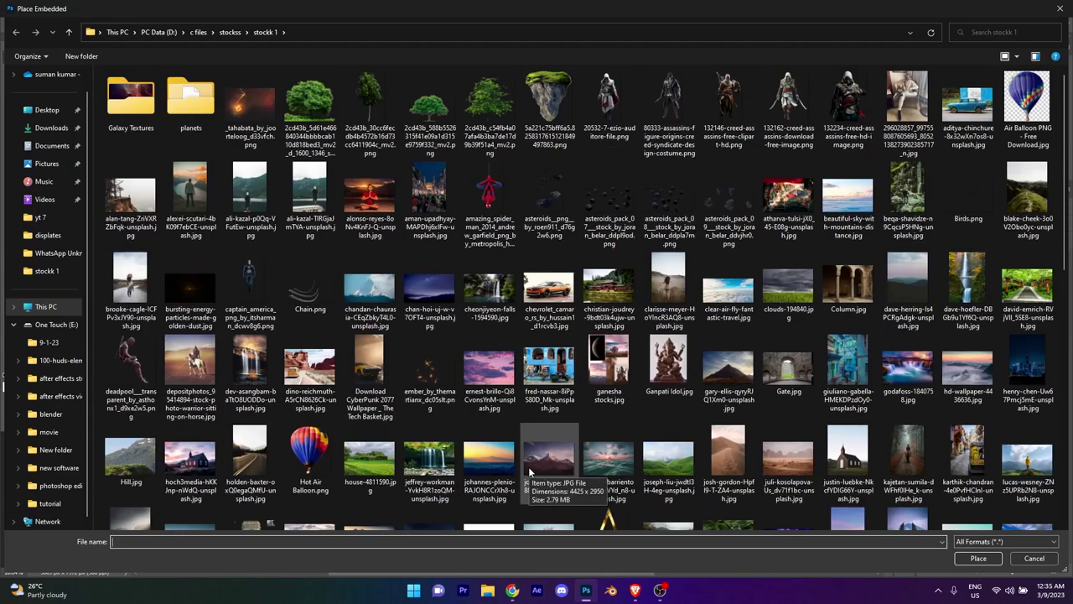
scroll(529, 470, "down", 10)
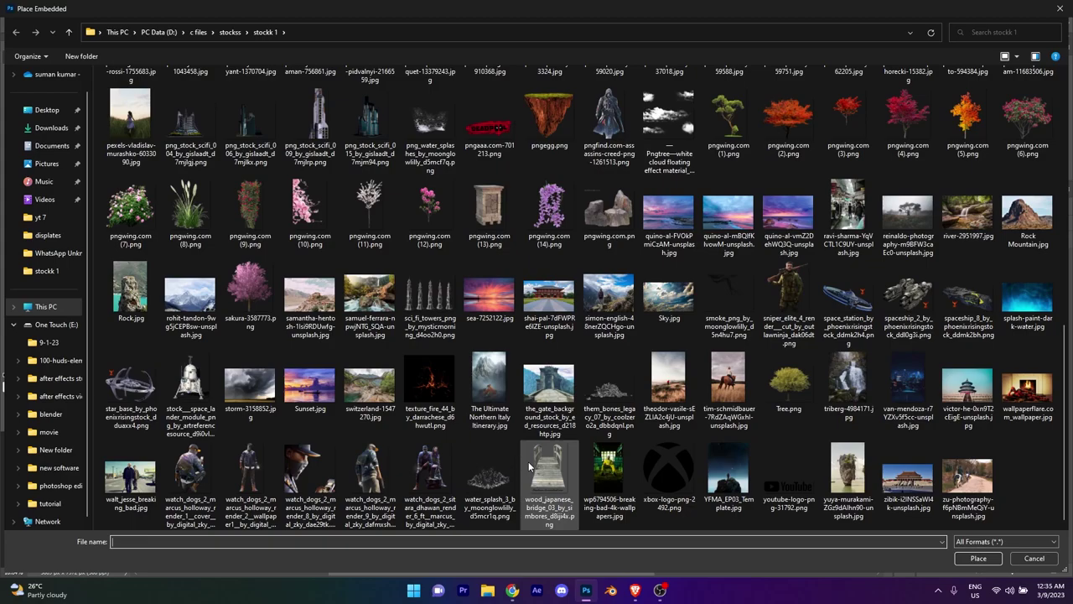
scroll(529, 466, "up", 10)
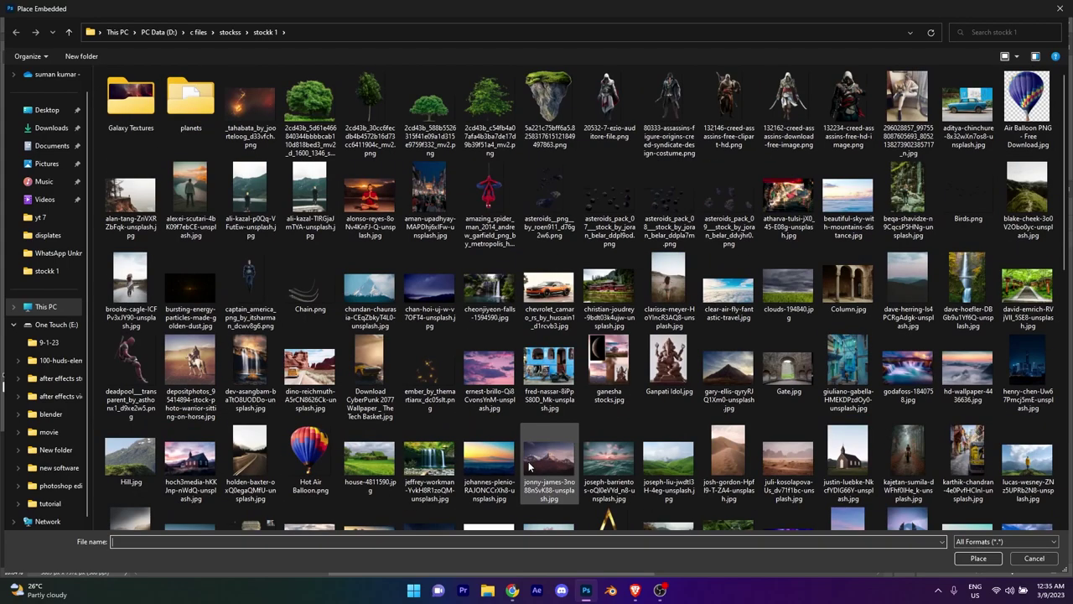
left_click(231, 34)
double_click(310, 100)
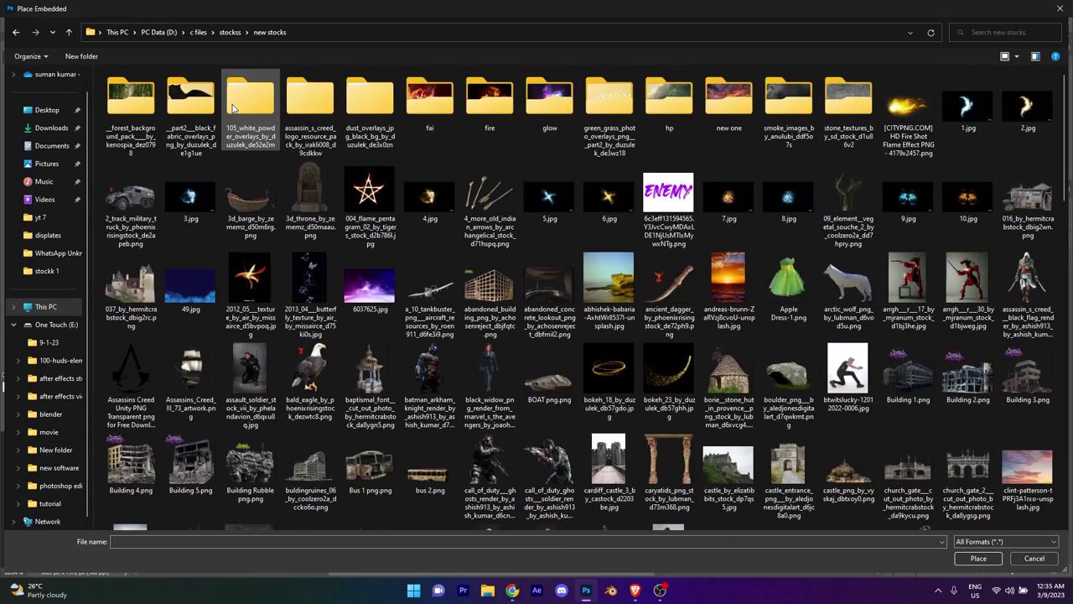
double_click(183, 112)
scroll(472, 408, "down", 5)
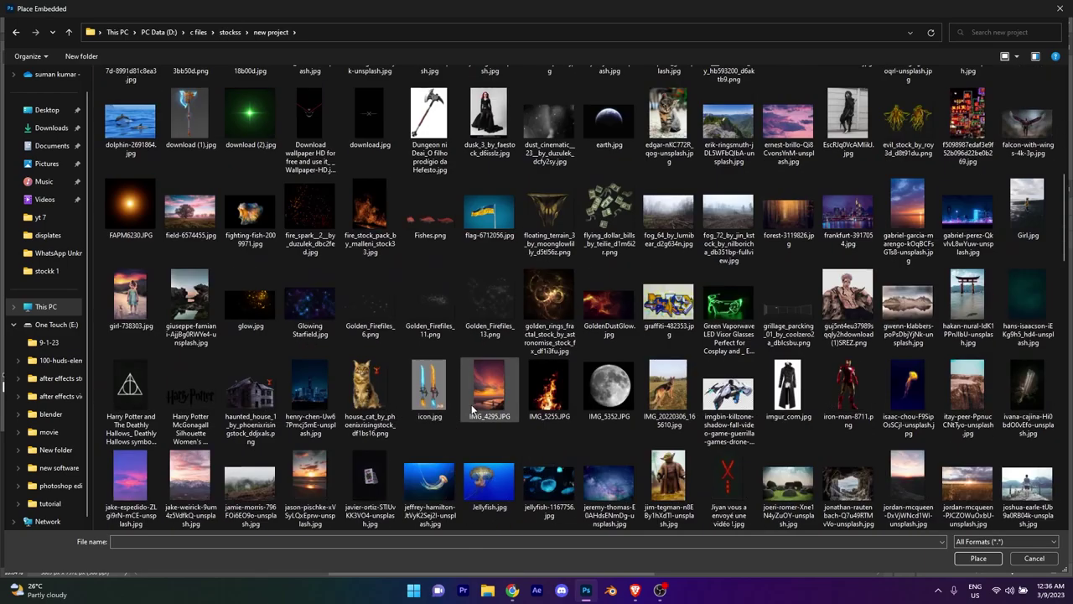
scroll(467, 392, "down", 5)
scroll(467, 392, "up", 4)
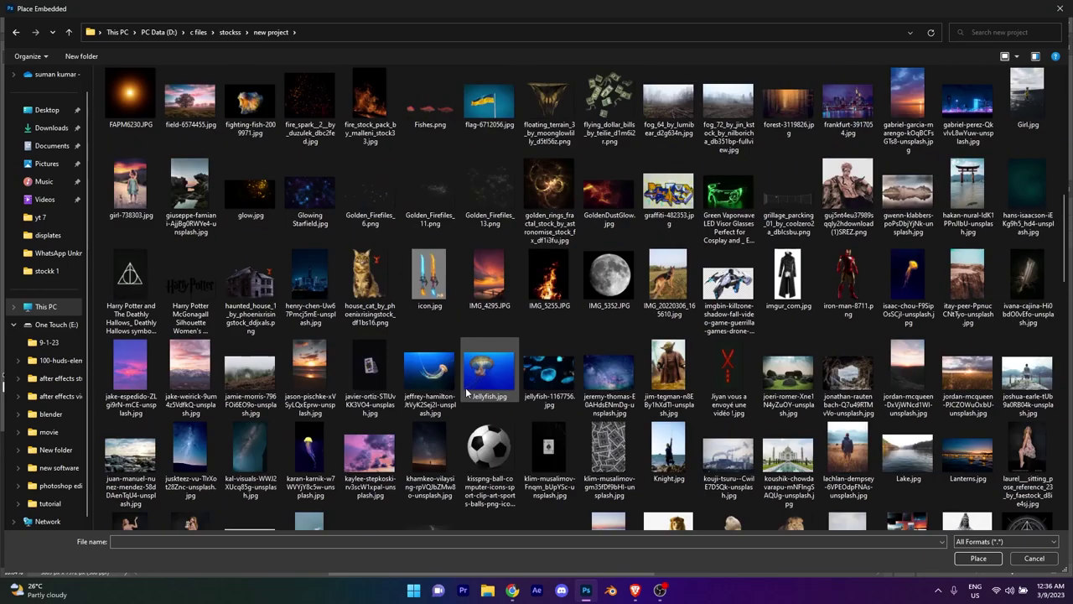
scroll(467, 393, "down", 5)
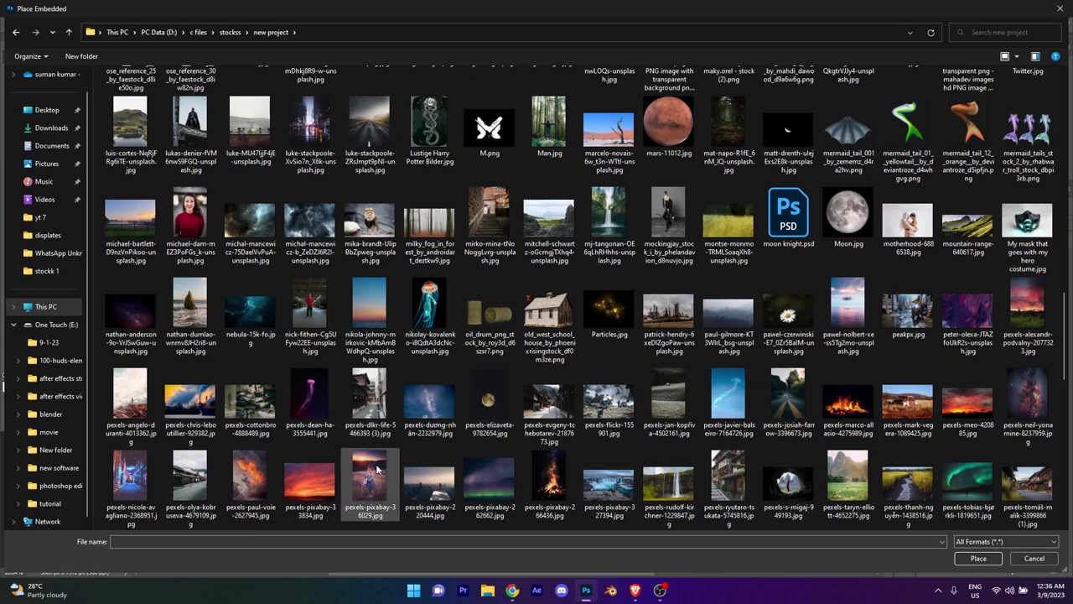
scroll(790, 501, "down", 10)
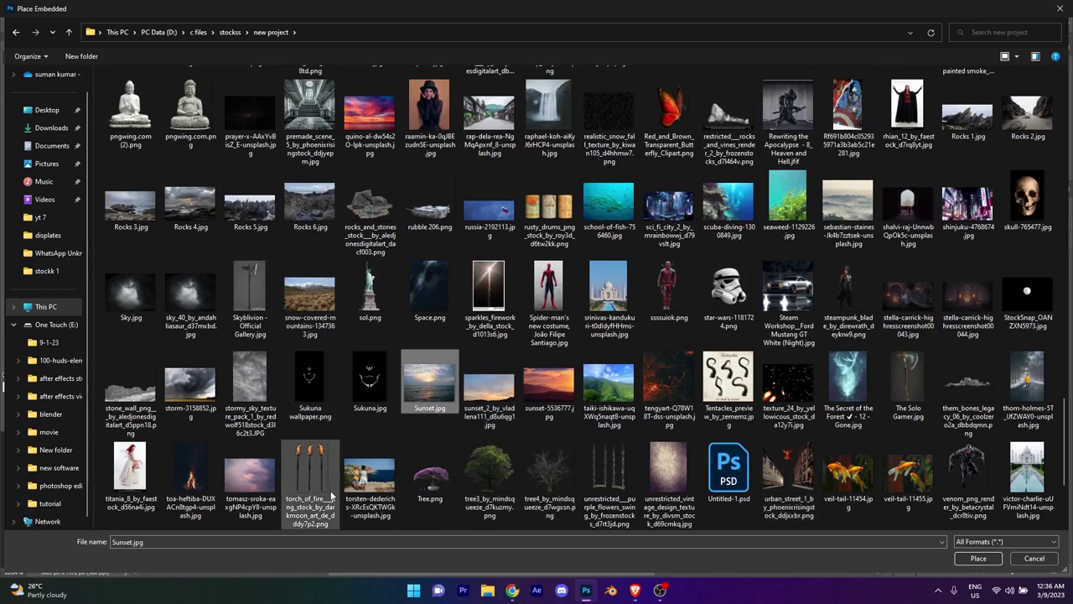
left_click(250, 482)
left_click(369, 109)
left_click(978, 557)
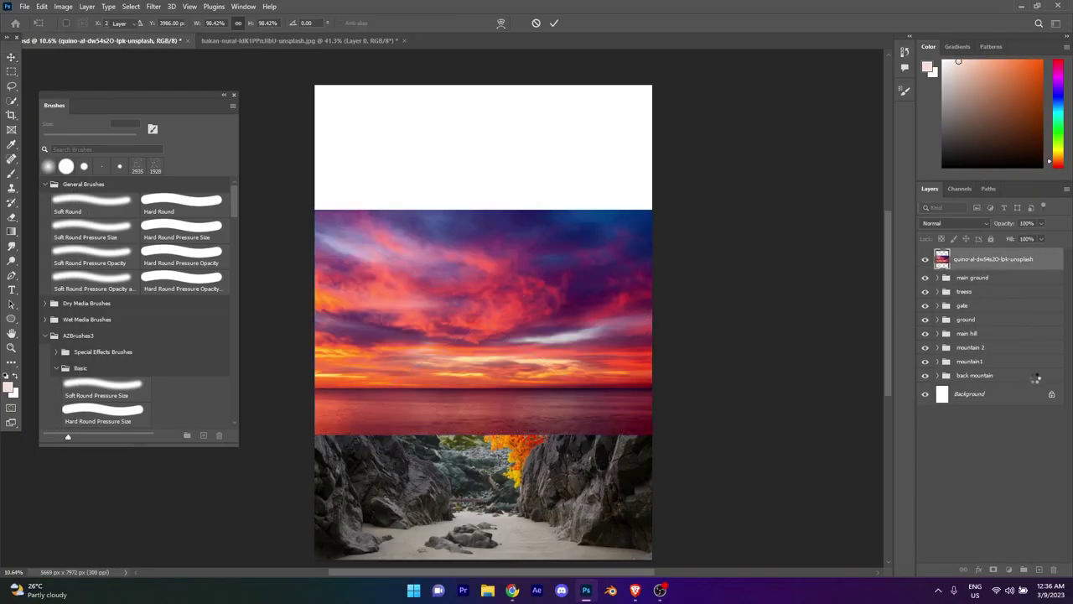
left_click_drag(1036, 379, 989, 384)
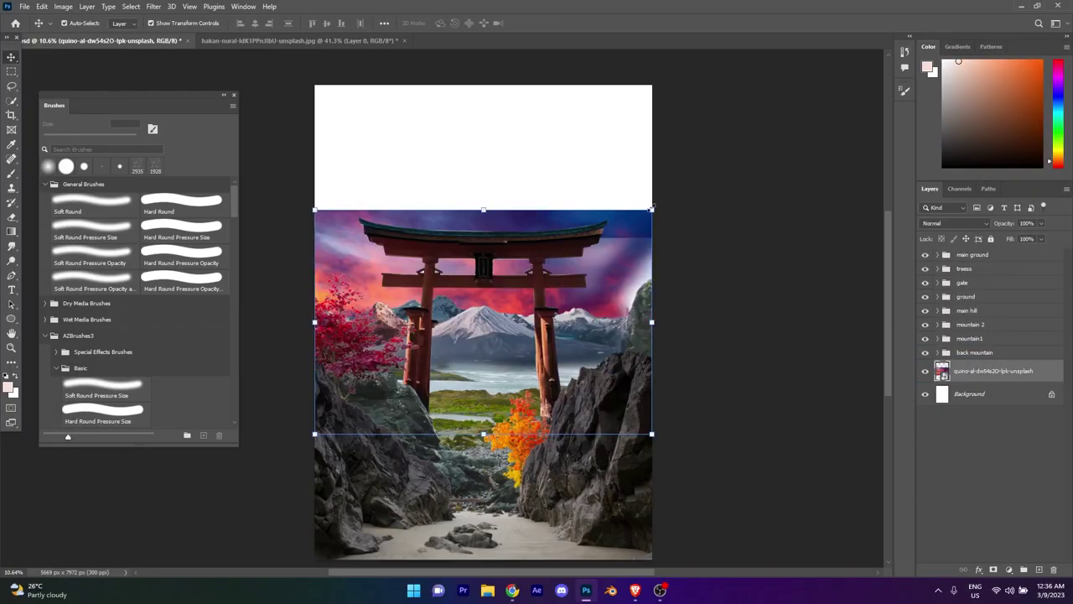
left_click_drag(651, 210, 621, 244)
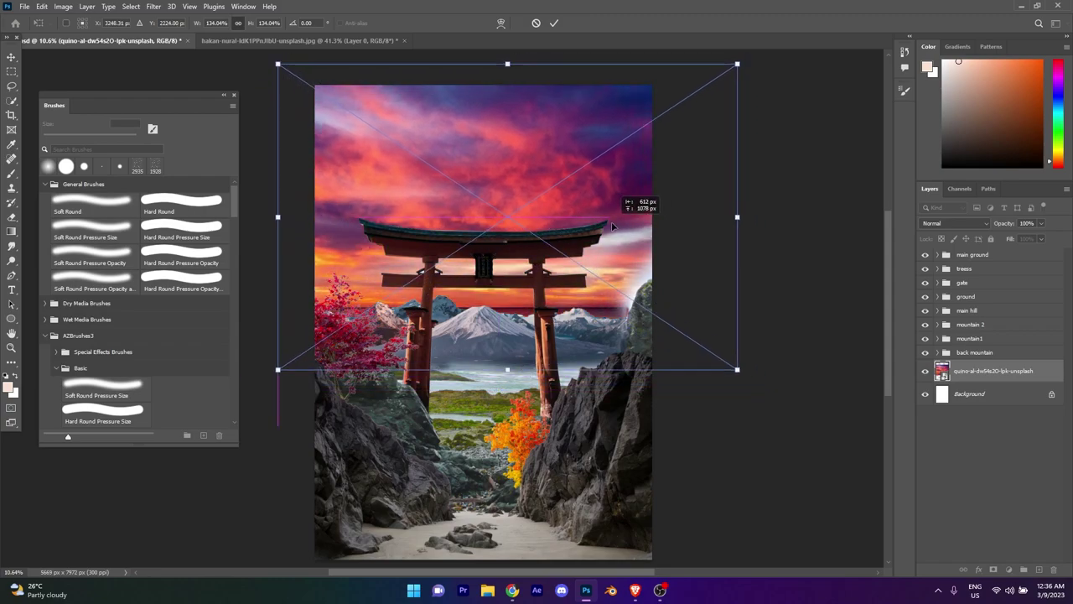
key("Escape")
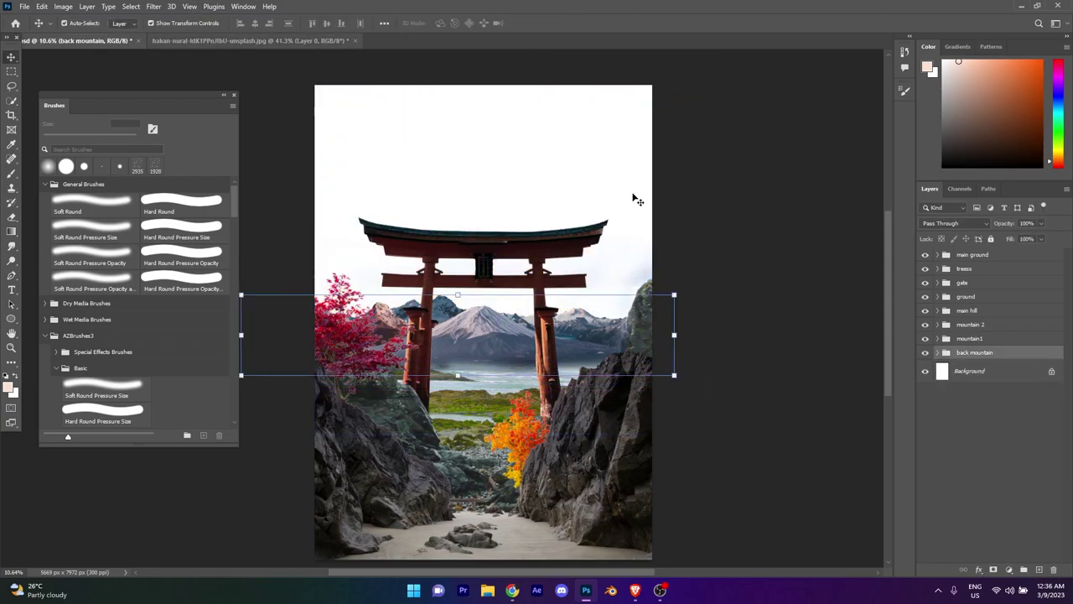
left_click(25, 6)
Step: Place the sunset landscape photo from the stocks folder as an embedded layer
left_click(59, 281)
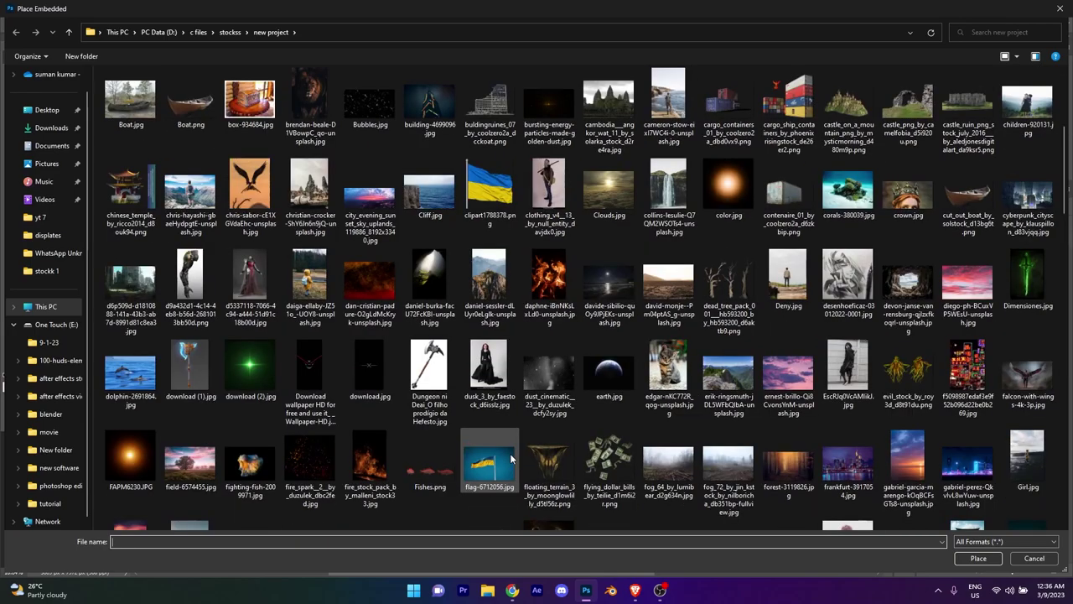
left_click(229, 32)
double_click(371, 99)
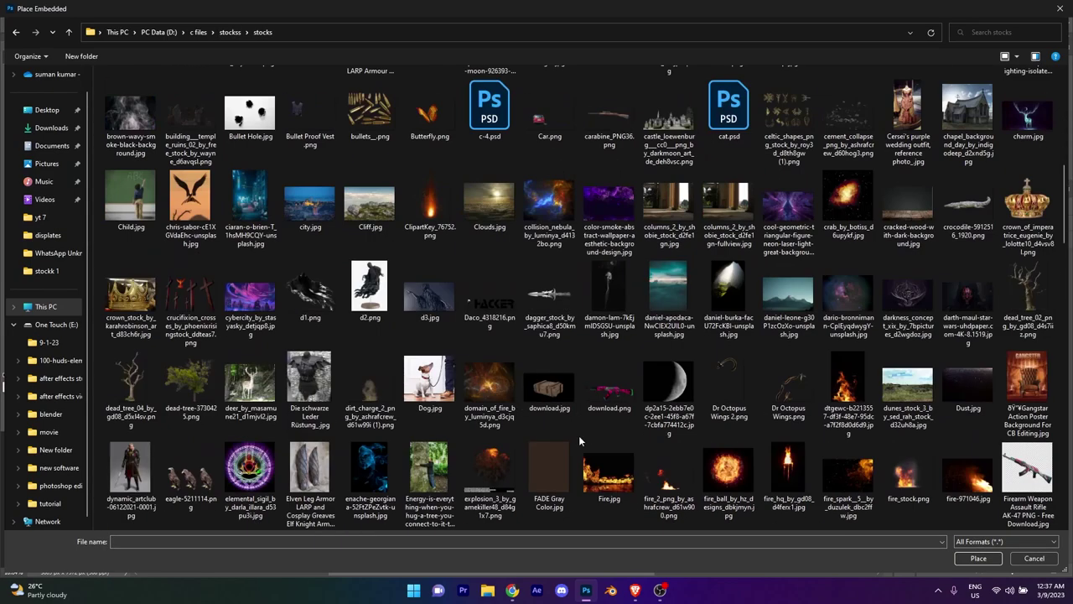
scroll(579, 435, "down", 3)
scroll(579, 435, "down", 5)
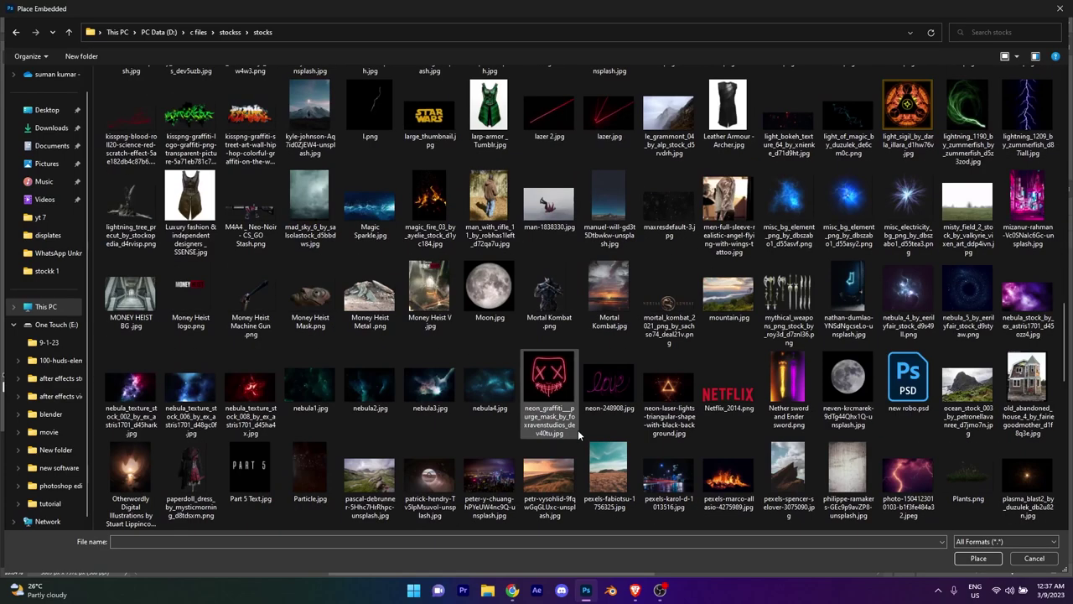
scroll(577, 430, "down", 3)
scroll(578, 429, "up", 3)
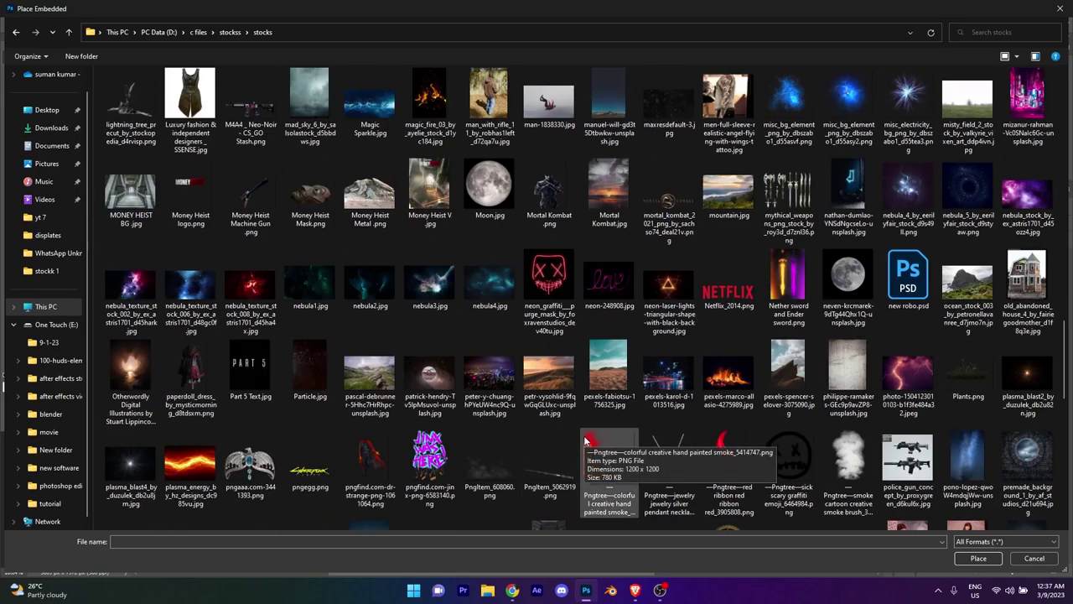
scroll(583, 435, "down", 3)
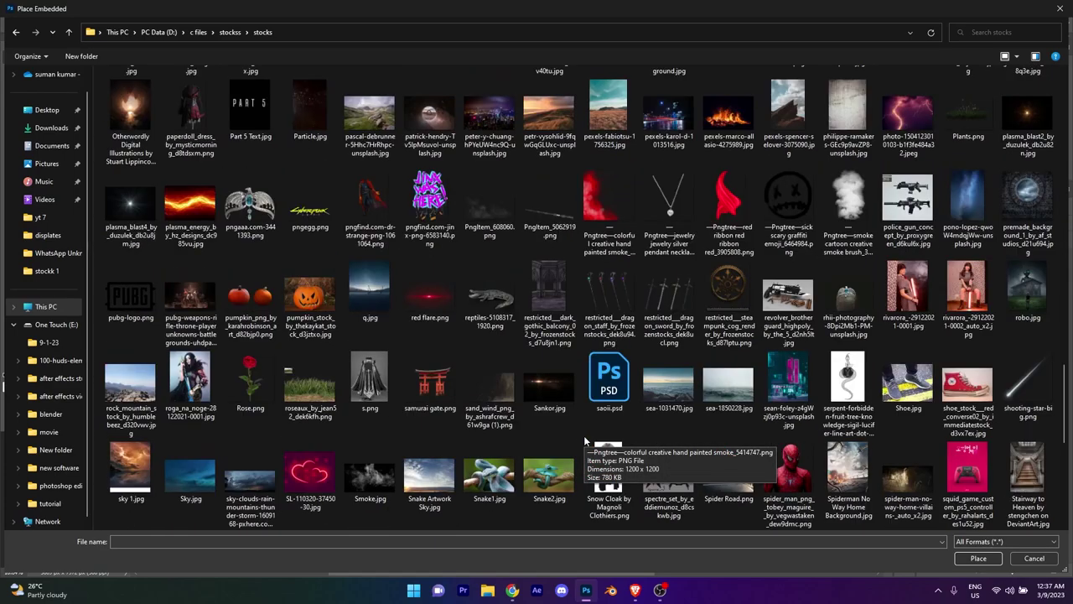
scroll(584, 435, "down", 3)
scroll(584, 436, "down", 3)
scroll(703, 253, "up", 3)
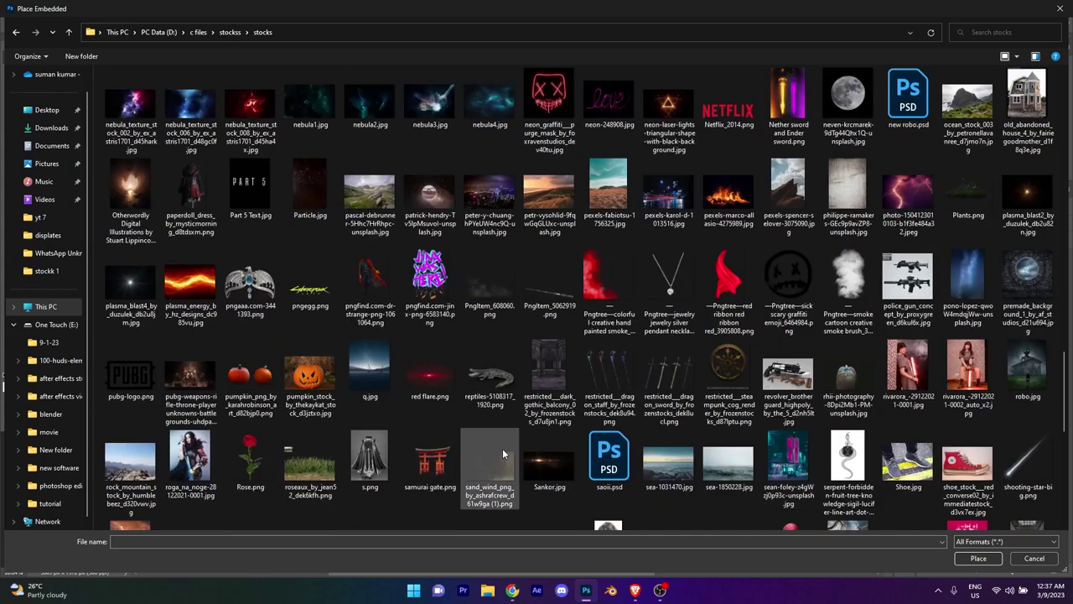
double_click(550, 197)
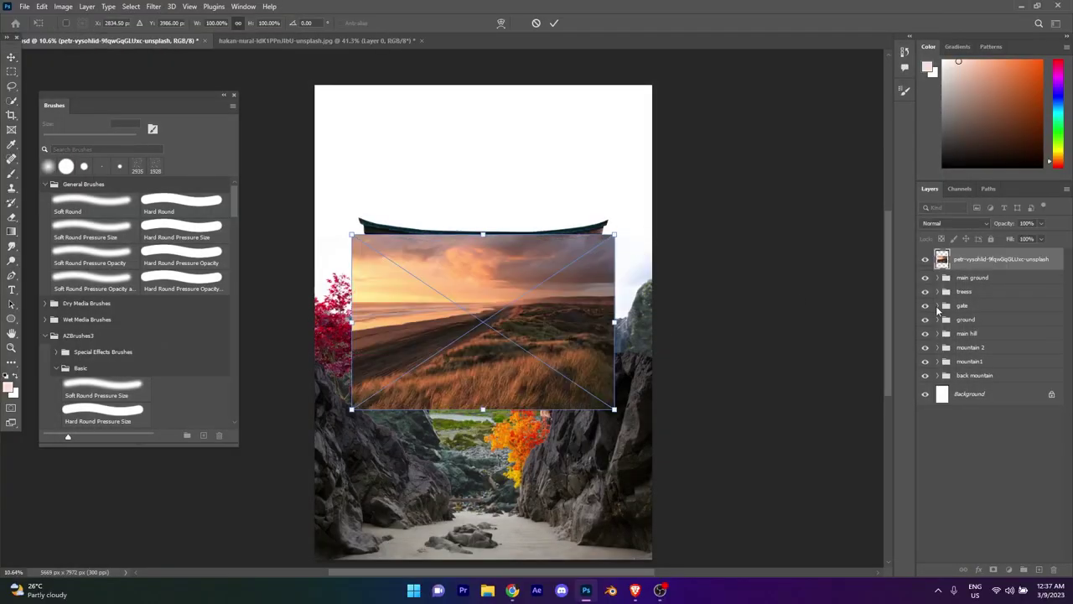
Step: Move the photo below the back mountain group, enlarge it, and raise it about 127 px
left_click_drag(937, 311, 938, 384)
left_click_drag(353, 235, 282, 186)
mouse_move(453, 257)
left_mouse_down()
mouse_move(454, 183)
mouse_move(508, 376)
mouse_move(497, 235)
mouse_move(497, 367)
left_mouse_up()
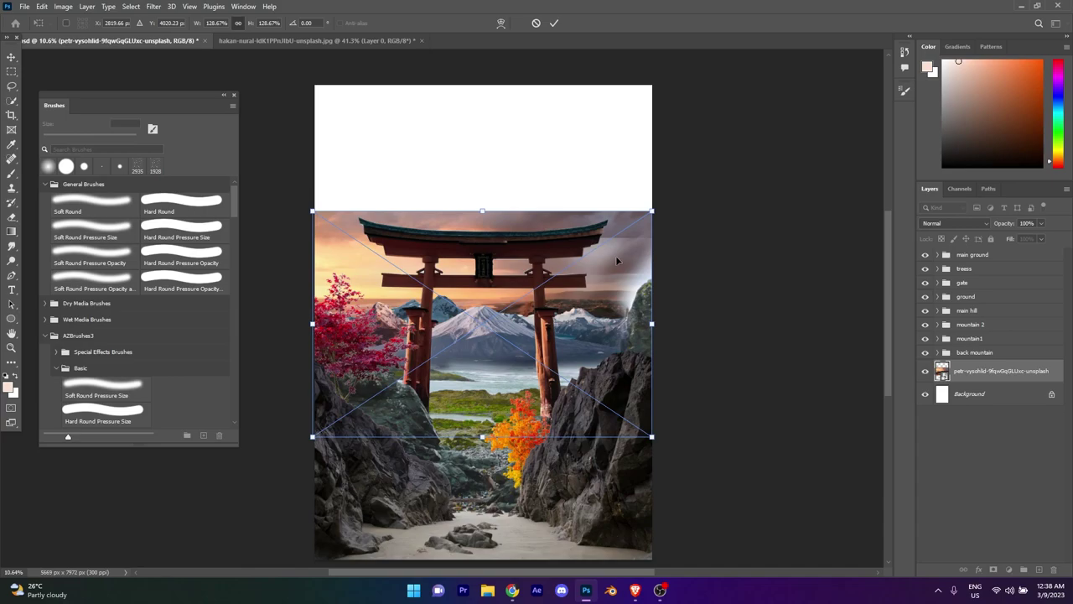
mouse_move(618, 260)
left_mouse_down()
mouse_move(630, 163)
mouse_move(659, 112)
mouse_move(663, 131)
left_mouse_up()
key("Return")
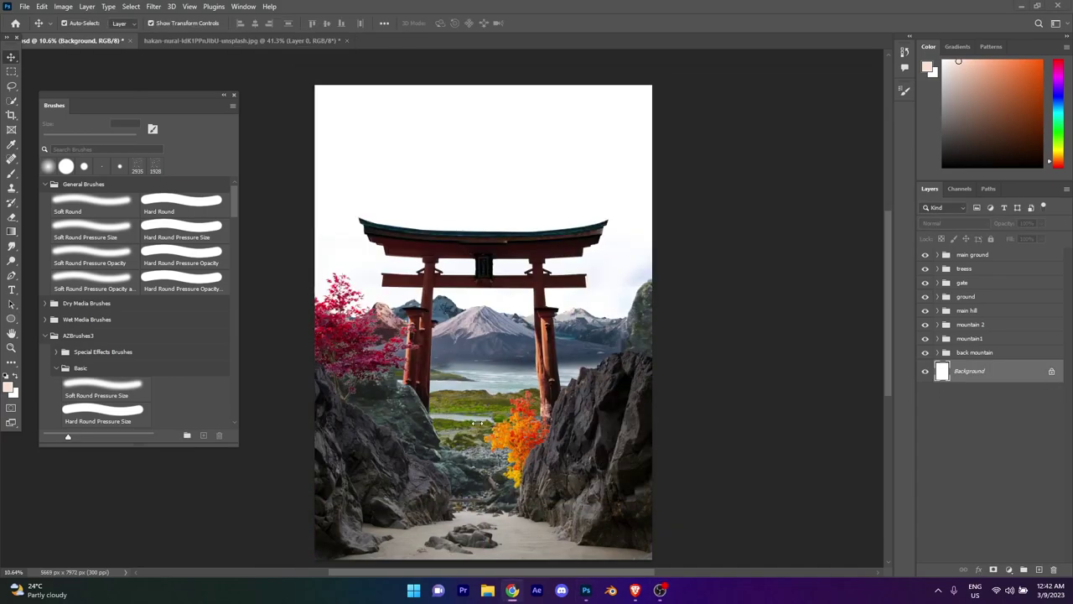
Step: Open the starry pink sky pier photo from the yt 7 folder
left_click(25, 6)
left_click(50, 34)
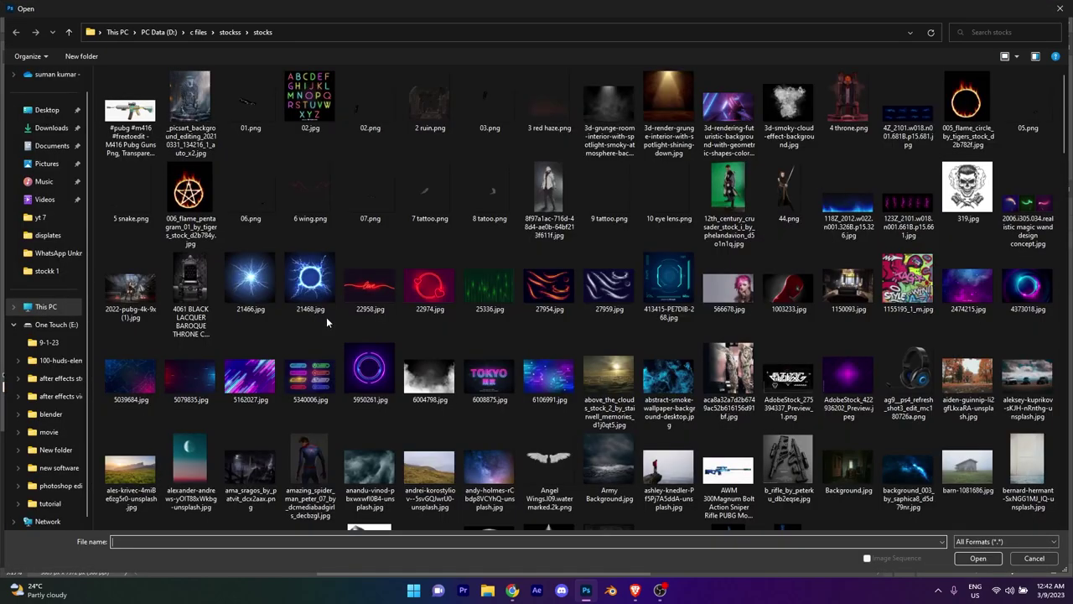
double_click(734, 171)
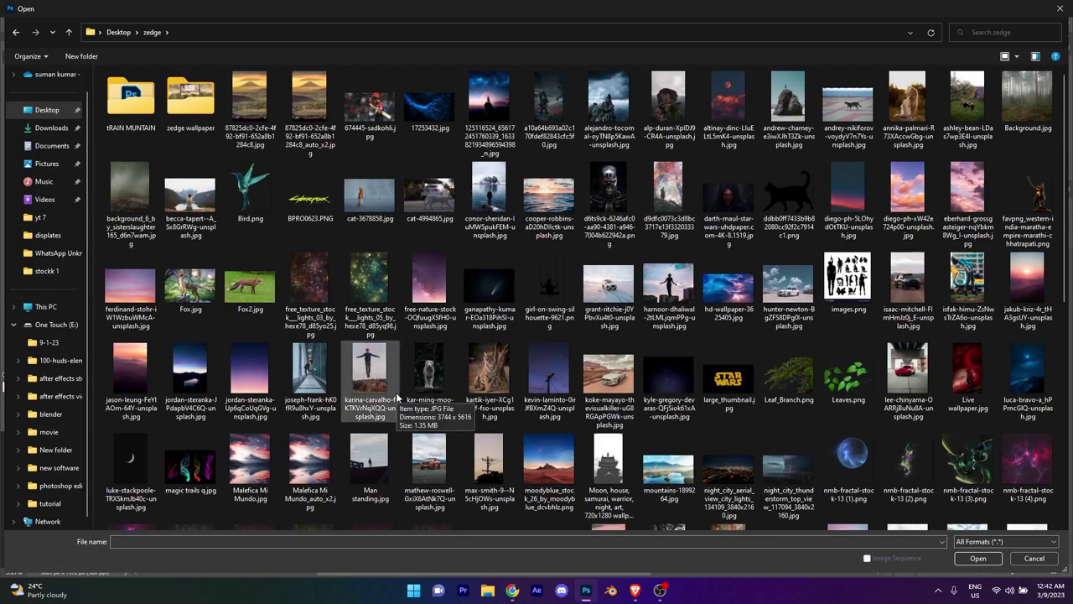
left_click(16, 32)
double_click(692, 179)
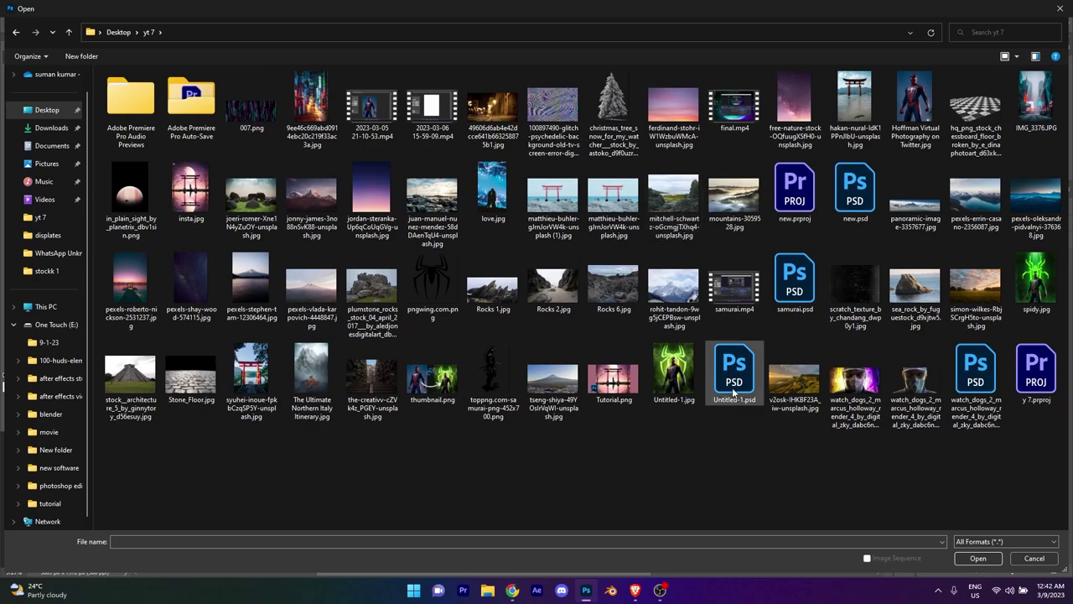
double_click(130, 283)
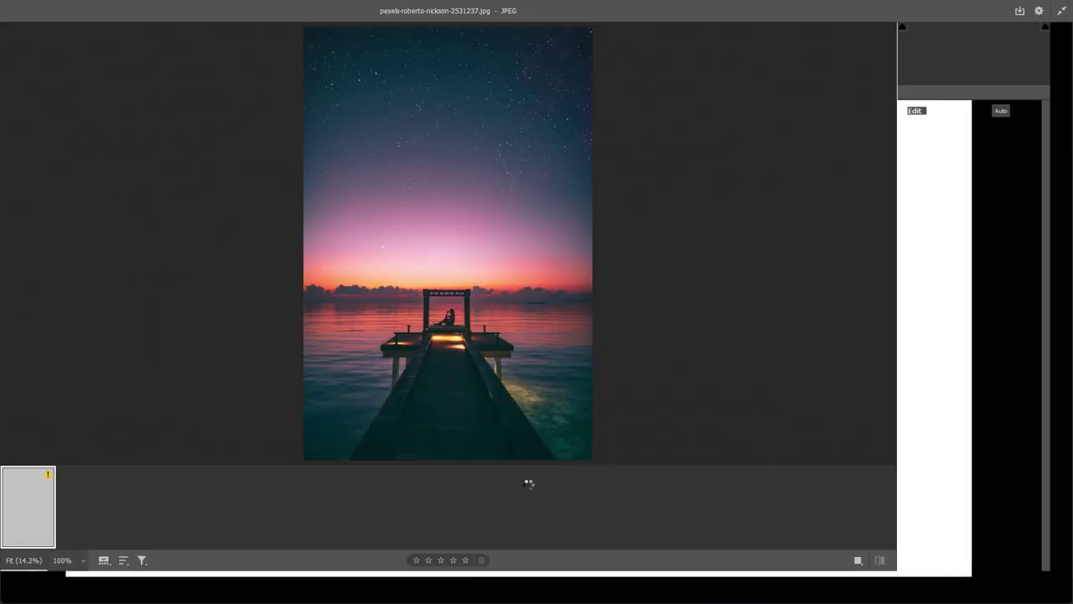
key("Return")
Step: Marquee-select the sky down to the horizon and drag it into the torii composite
scroll(483, 380, "down", 1)
key("m")
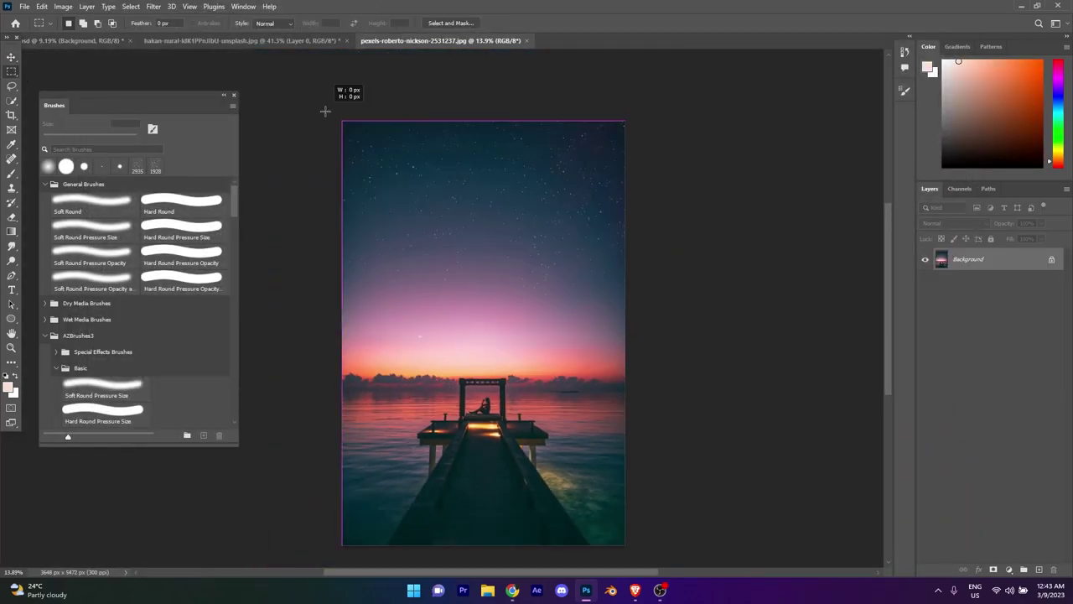
left_click_drag(326, 109, 767, 391)
left_click(10, 61)
left_click_drag(482, 251, 554, 239)
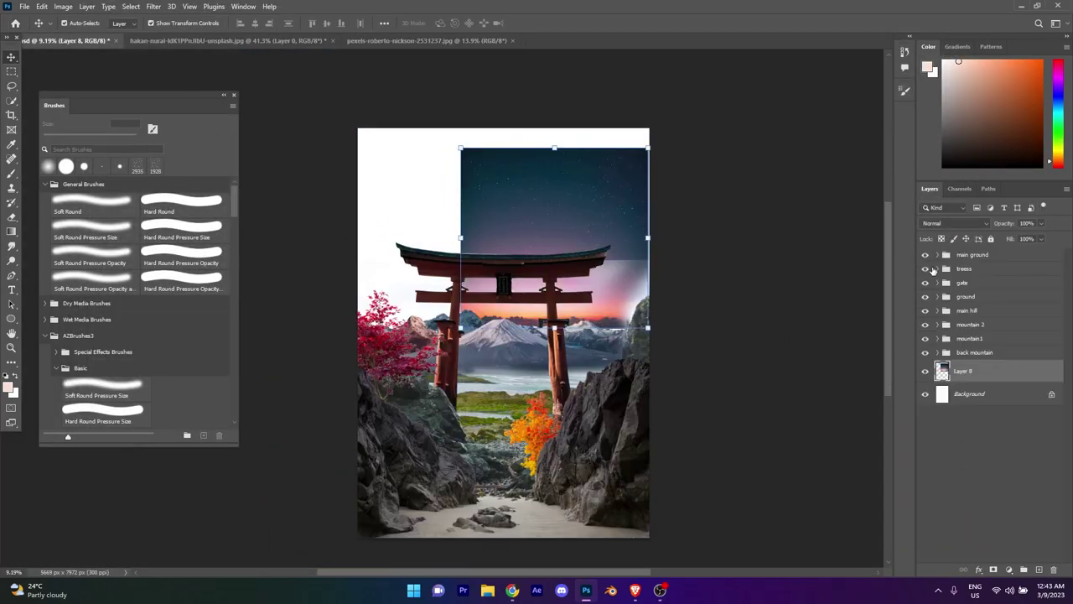
Step: Scale the sky to about 171%, move it up over the canvas top, and hide the ground group to check it
left_click_drag(460, 147, 329, 67)
left_click_drag(546, 210, 545, 171)
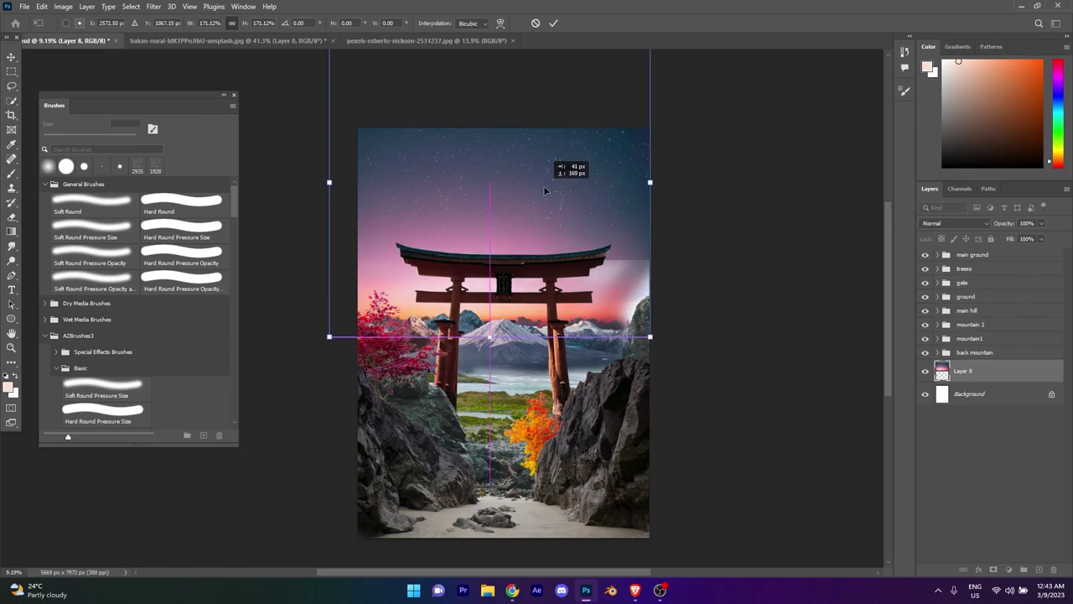
key("Return")
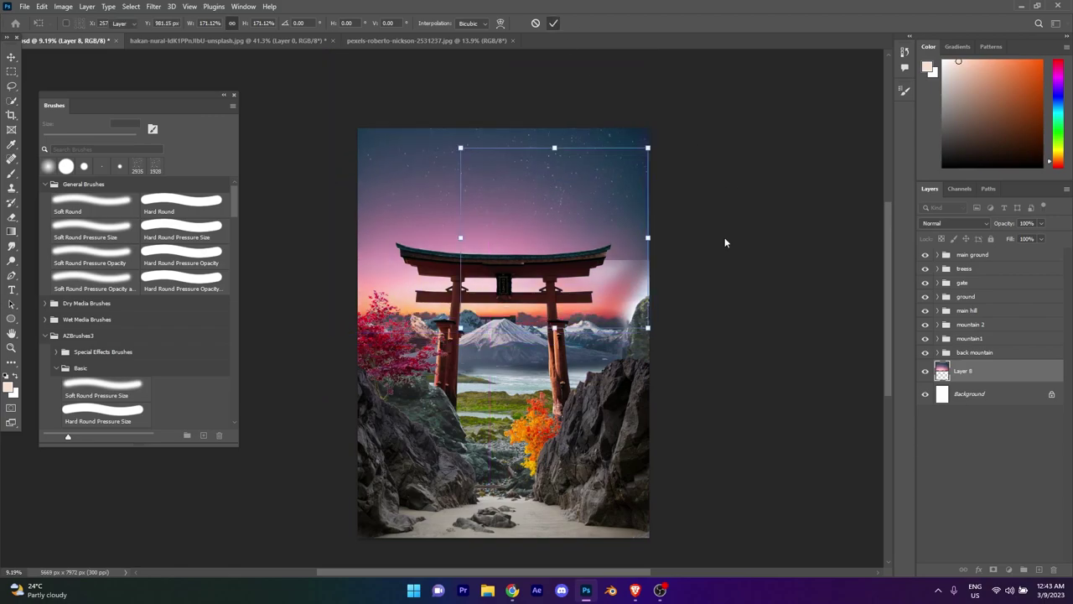
key("ctrl+0")
left_click(924, 254)
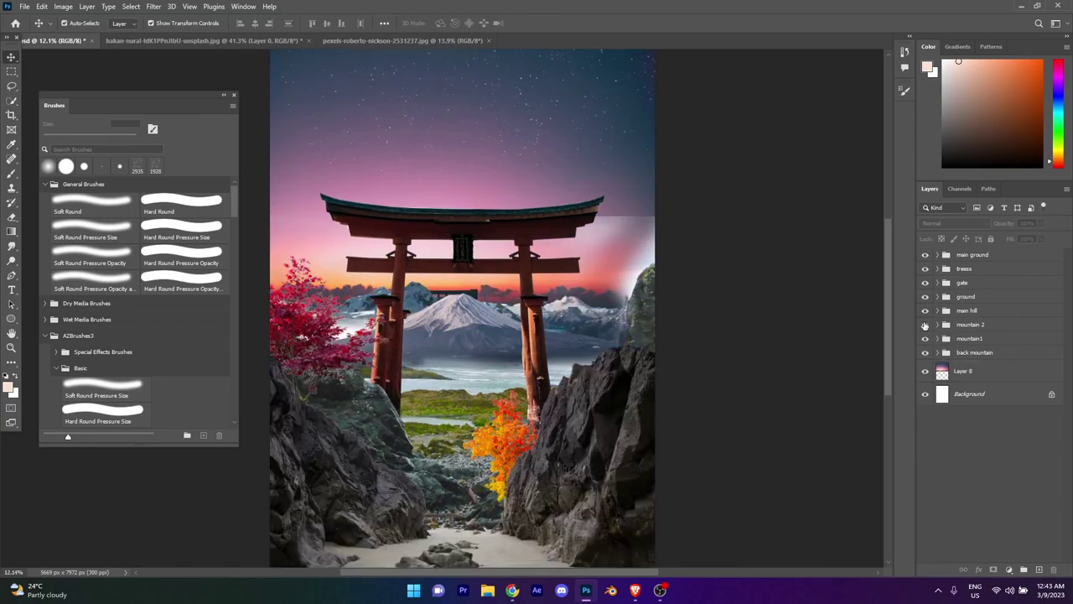
Step: On Layer 7's mask, paint white with a 151 px soft brush to blend the rock's top edge
left_click(925, 296)
left_click(972, 314)
key("b")
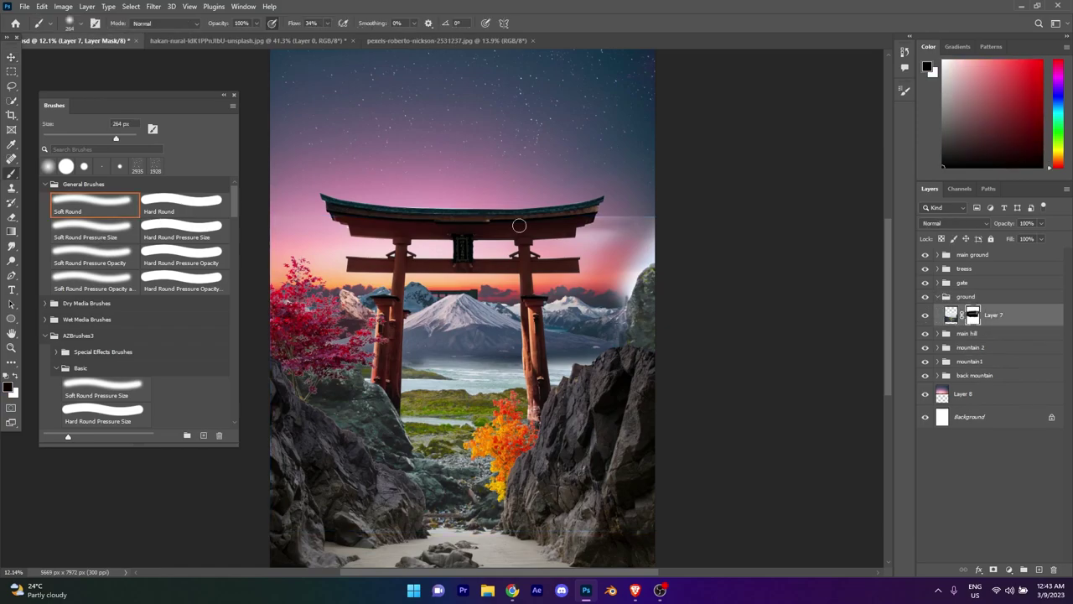
key("bracketright")
key("bracketright")
key("bracketright")
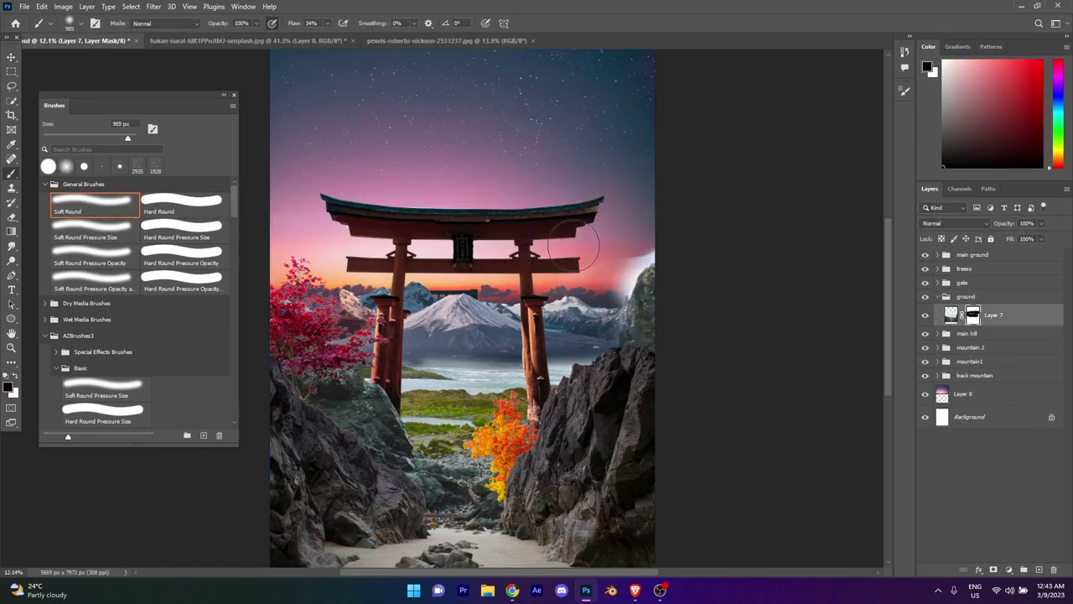
scroll(601, 285, "up", 5, "alt")
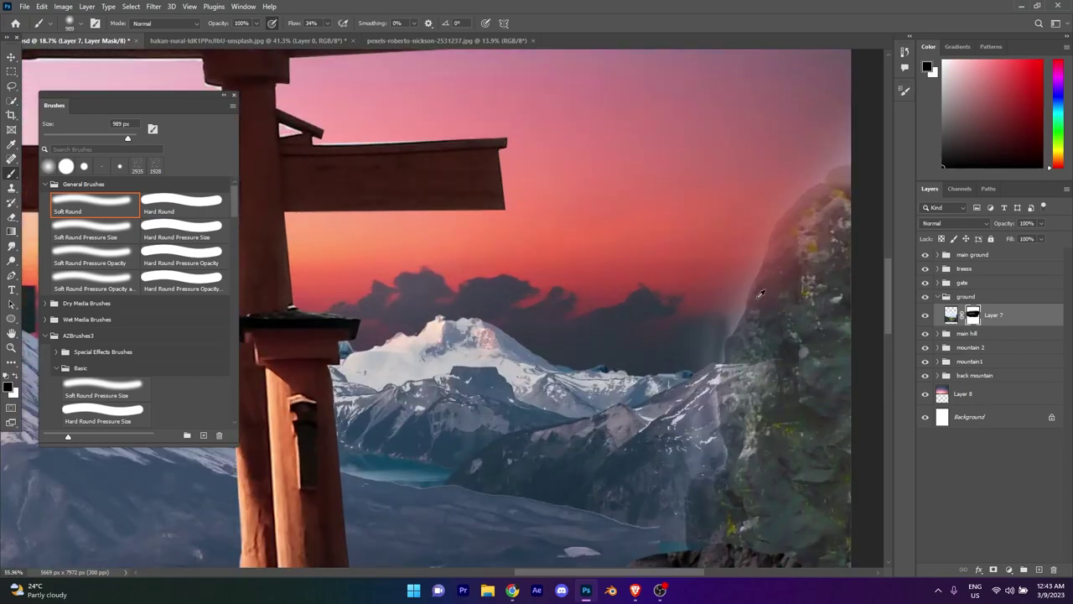
scroll(612, 318, "up", 2, "alt")
key("bracketleft")
key("bracketleft")
key("bracketleft")
key("x")
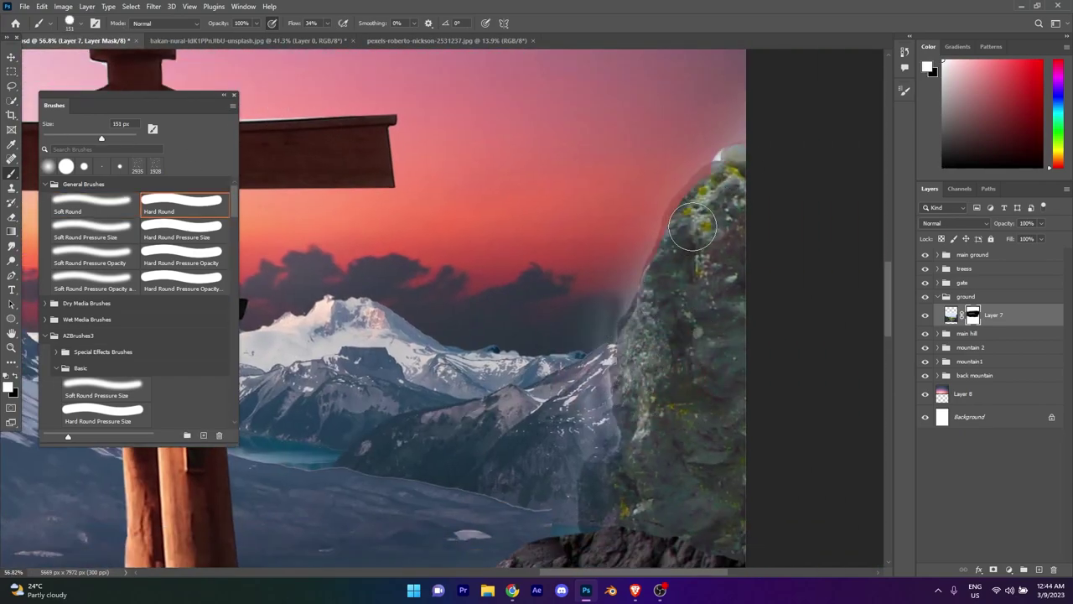
left_click_drag(579, 457, 609, 426)
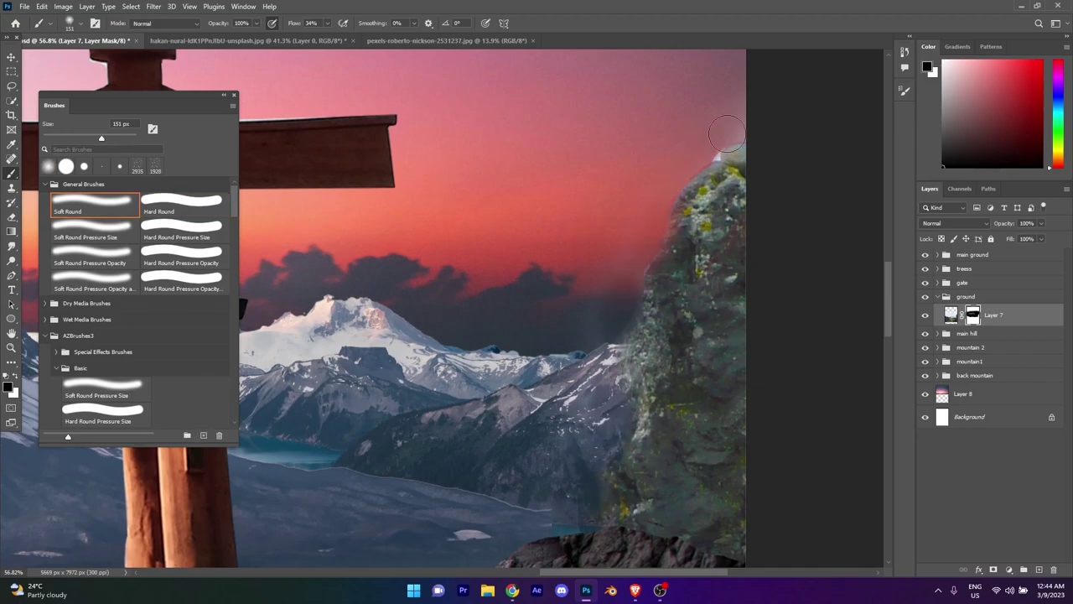
Step: Collapse the ground group and put the sky layer into a new group
scroll(630, 252, "down", 6)
scroll(546, 336, "up", 2)
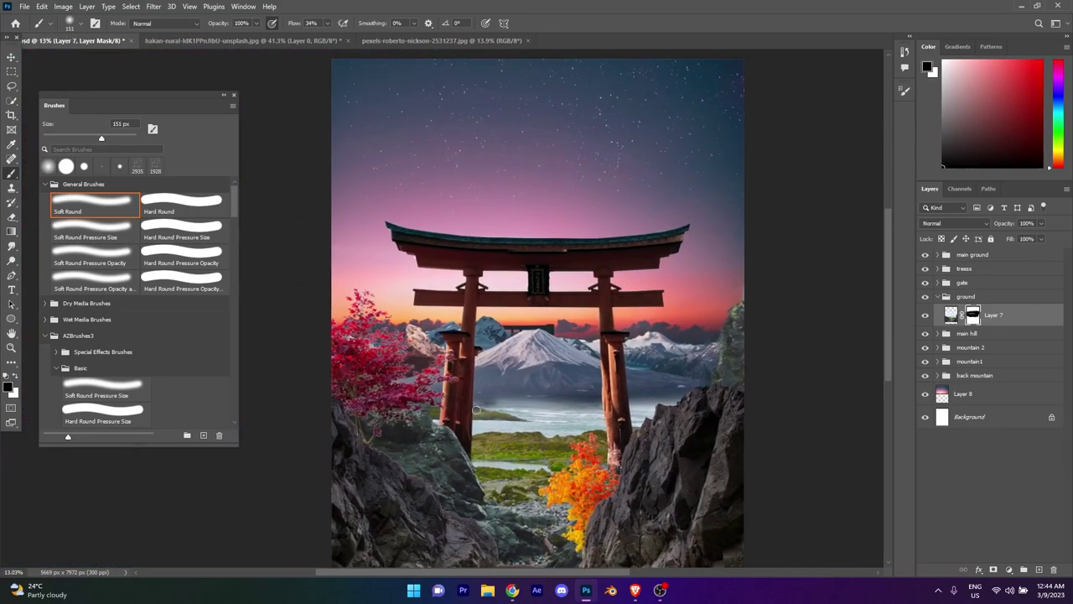
left_click(937, 297)
key("ctrl+g")
Step: Name the group 'sky', then mask the sky layer to hide the dark strip behind the snowy peak
double_click(960, 366)
type("sky")
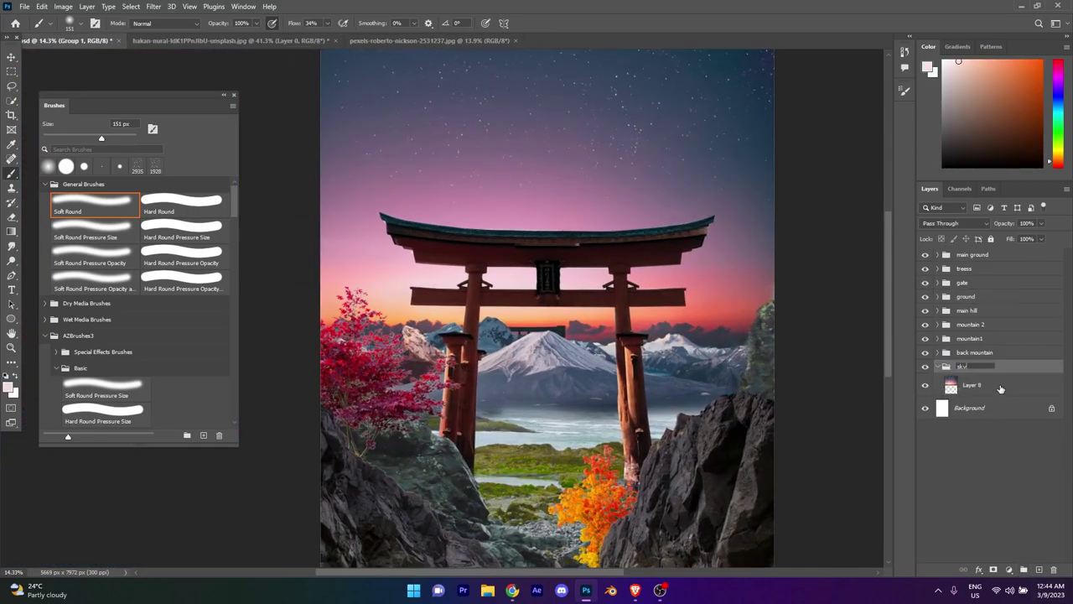
left_click(1000, 388)
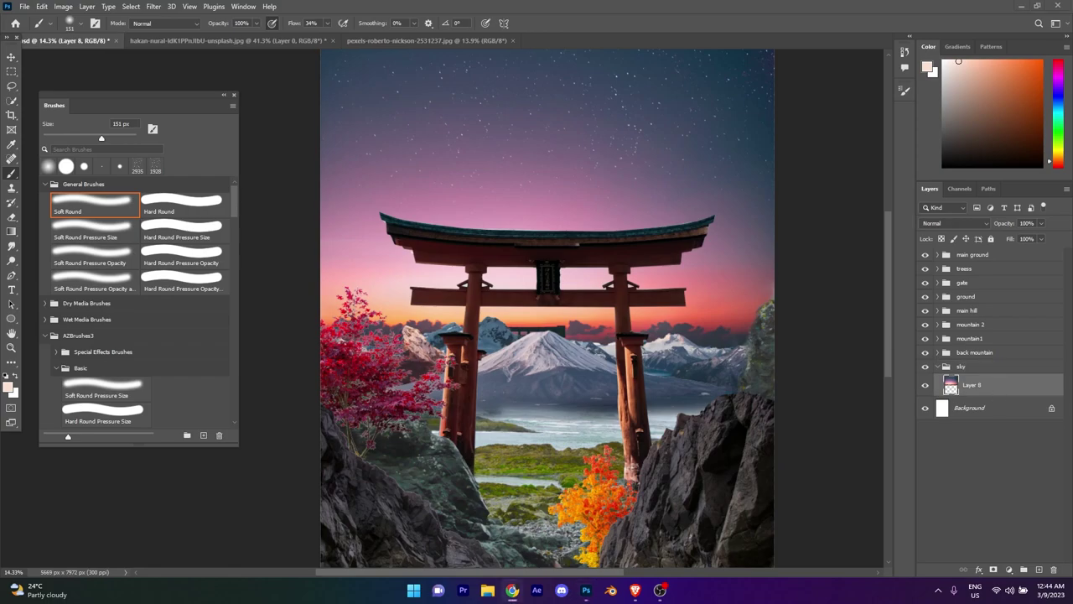
left_click(994, 569)
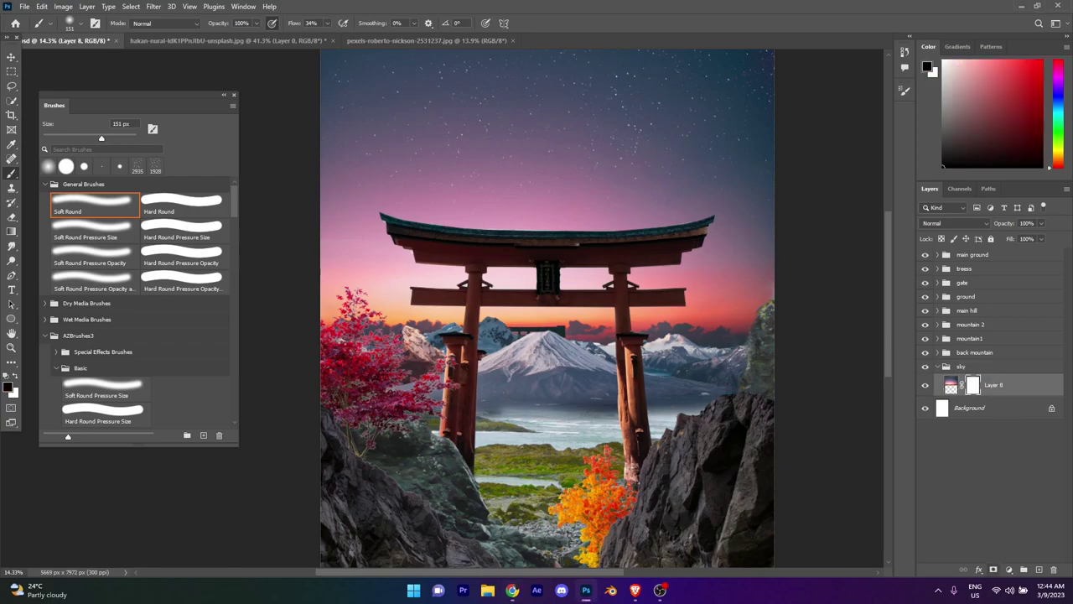
scroll(549, 351, "up", 2)
scroll(549, 351, "up", 3)
left_click_drag(398, 280, 620, 273)
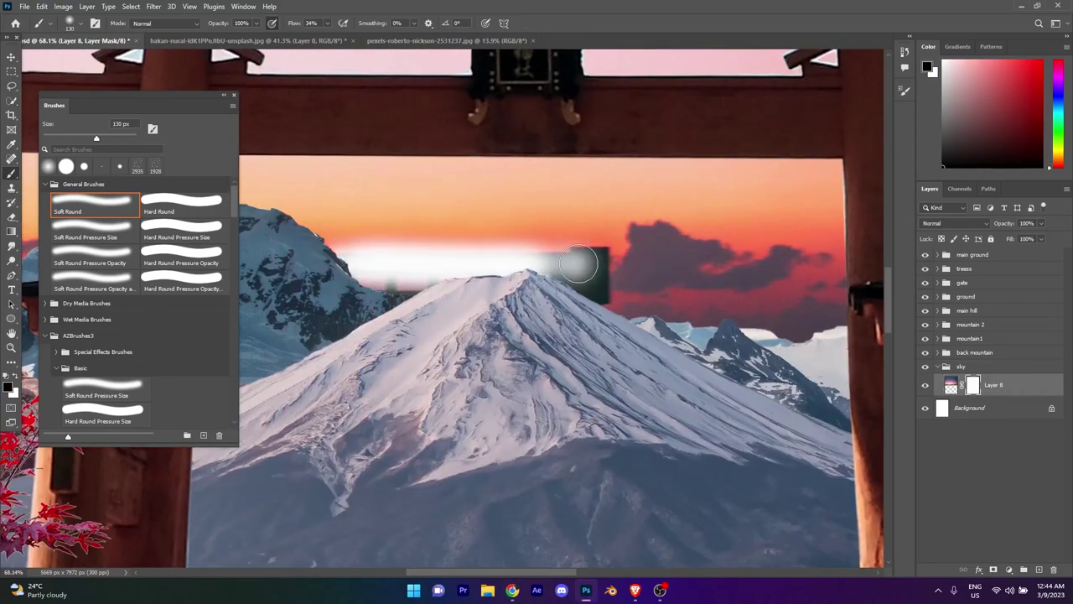
scroll(640, 366, "down", 3)
scroll(640, 367, "down", 3)
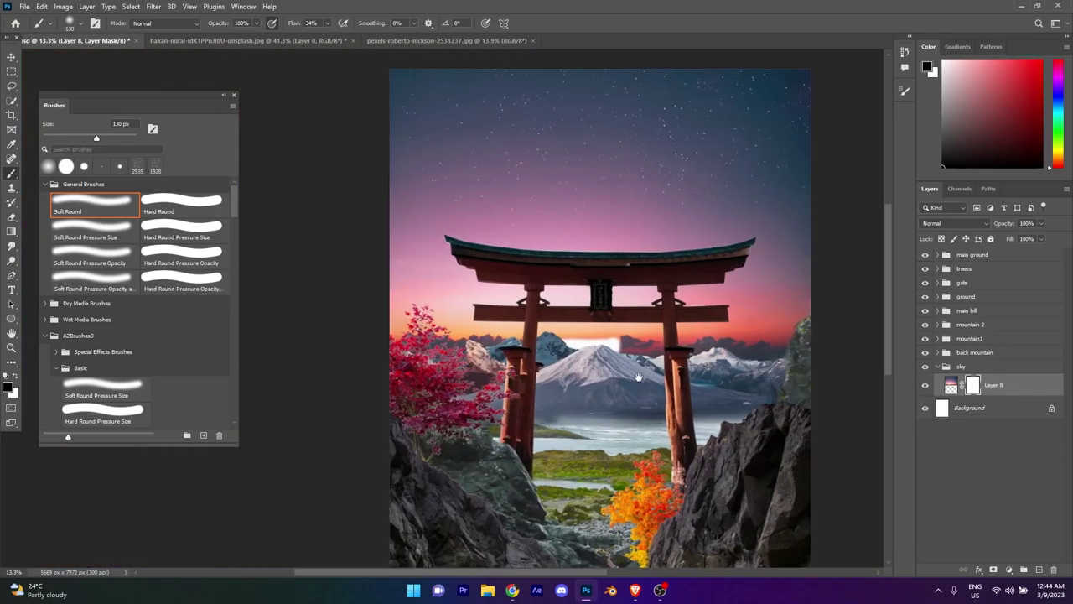
Step: Enlarge the sky layer to about 103% with Free Transform and commit it
key("v")
left_click_drag(710, 141, 710, 142)
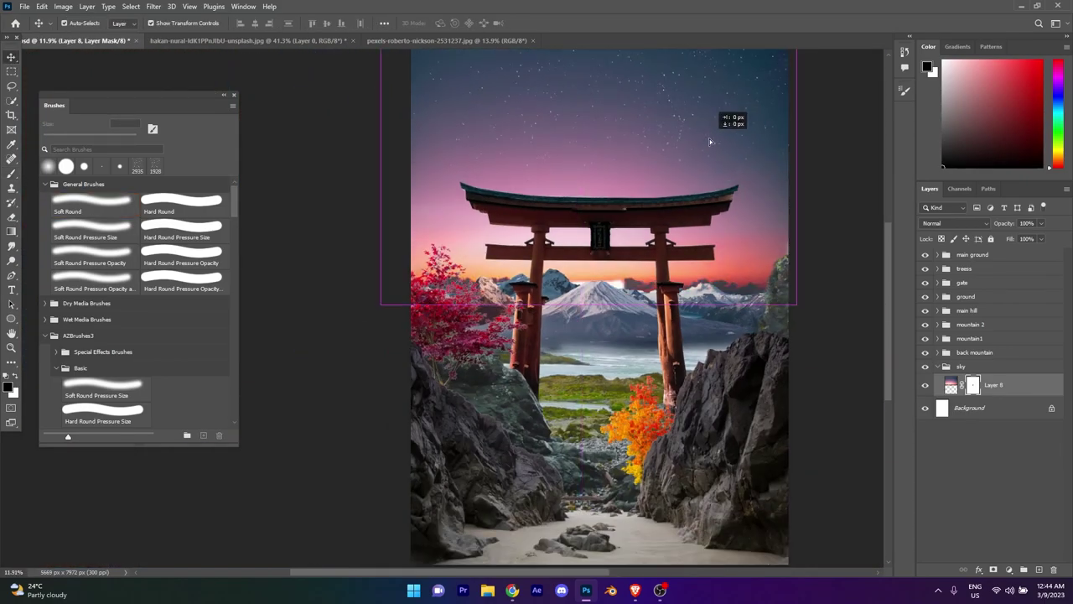
key("ctrl+t")
left_click_drag(852, 313, 869, 337)
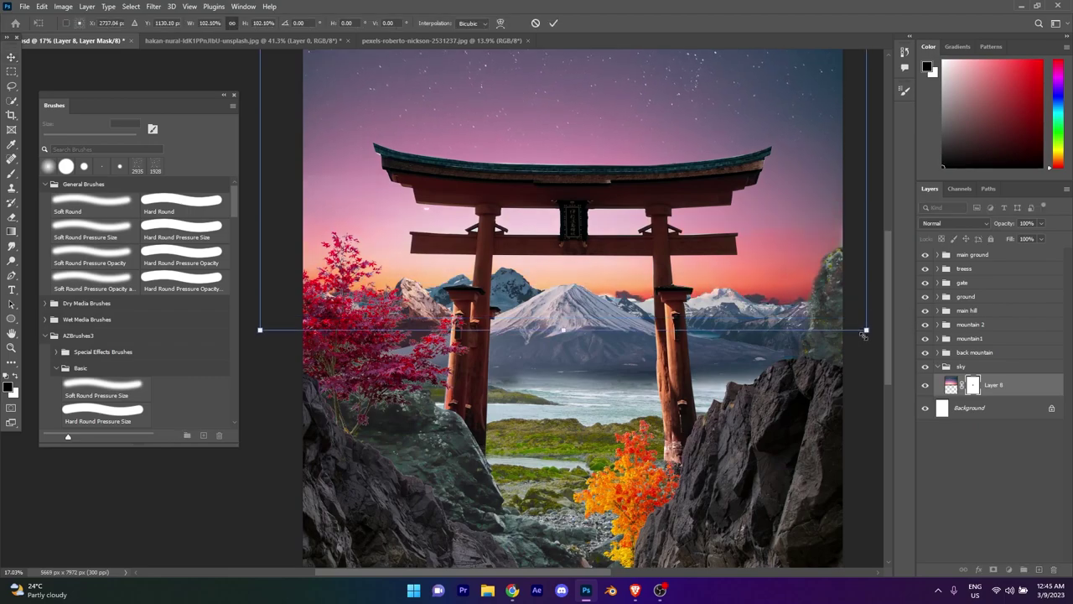
scroll(584, 122, "down", 3)
left_click(554, 22)
scroll(602, 362, "up", 3)
scroll(602, 363, "down", 3)
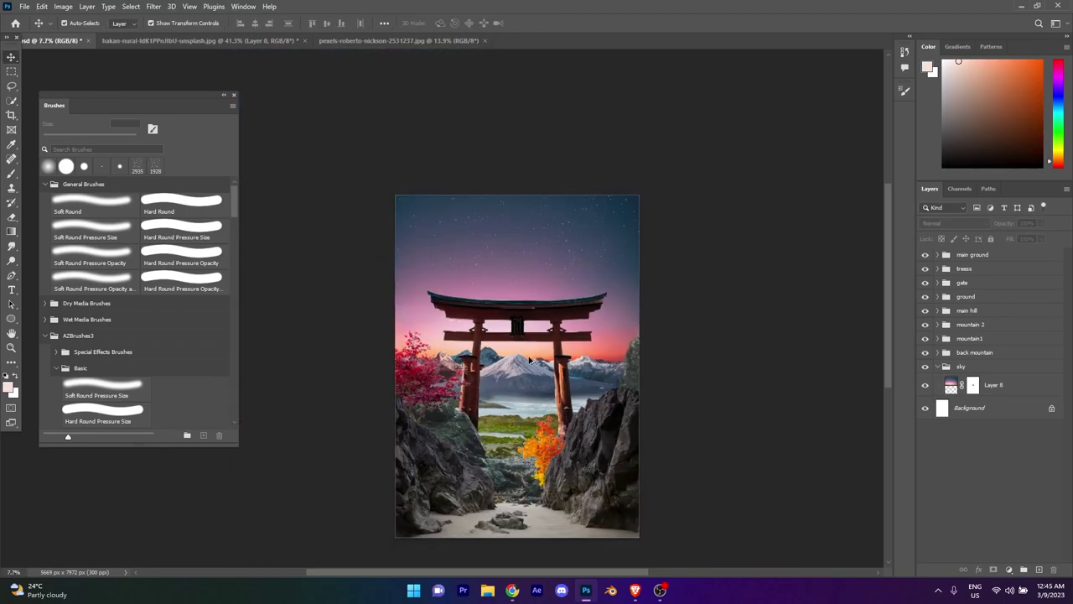
scroll(557, 357, "up", 1)
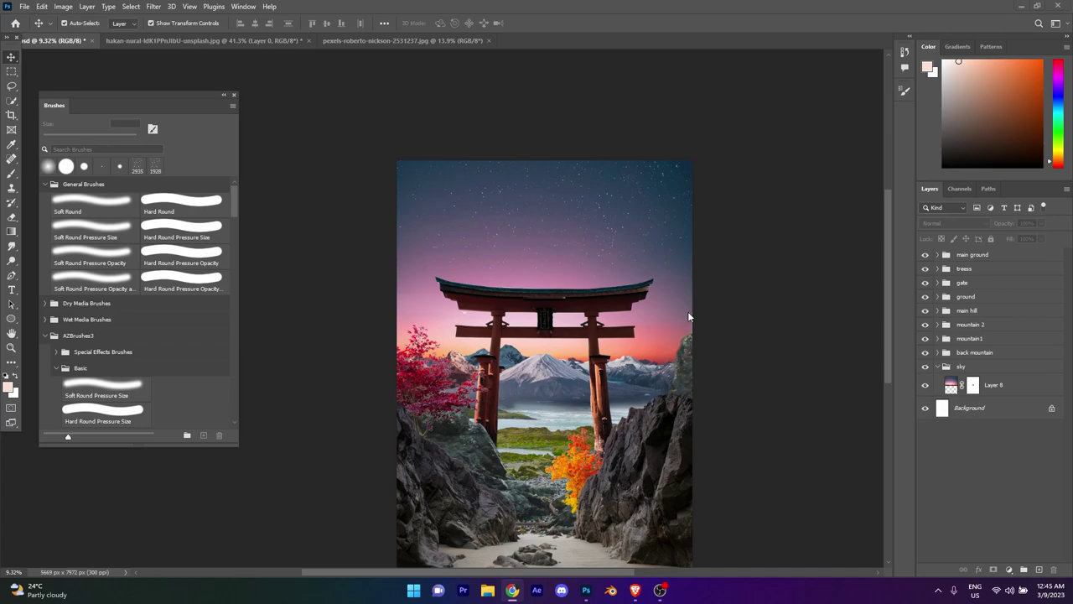
Step: Open the starry sky image, move it into the torii document, and enlarge it over the upper canvas
left_click(402, 40)
left_click(488, 40)
key("ctrl+o")
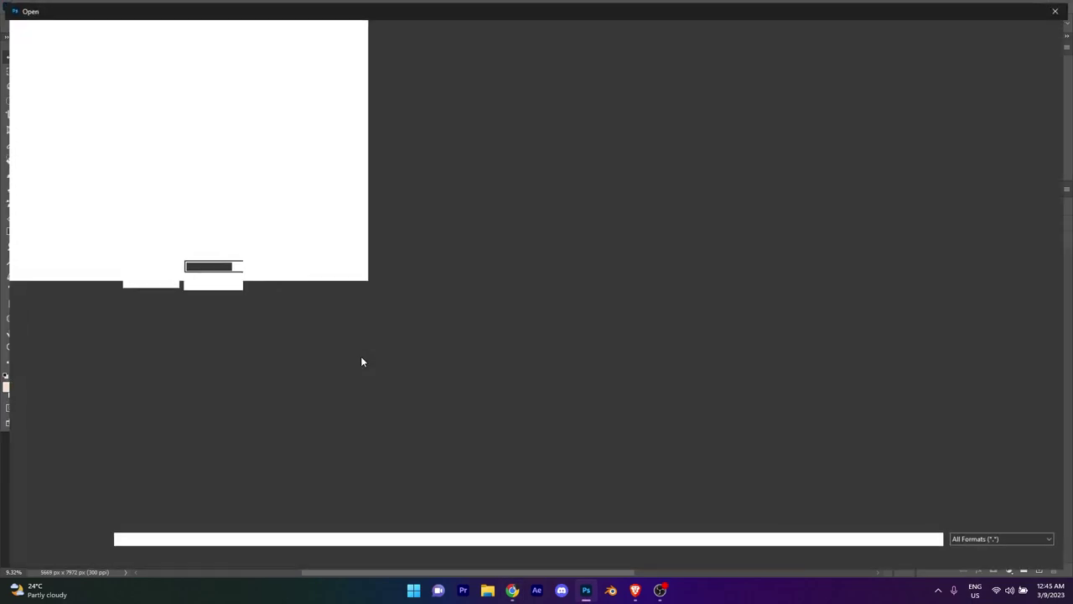
double_click(252, 289)
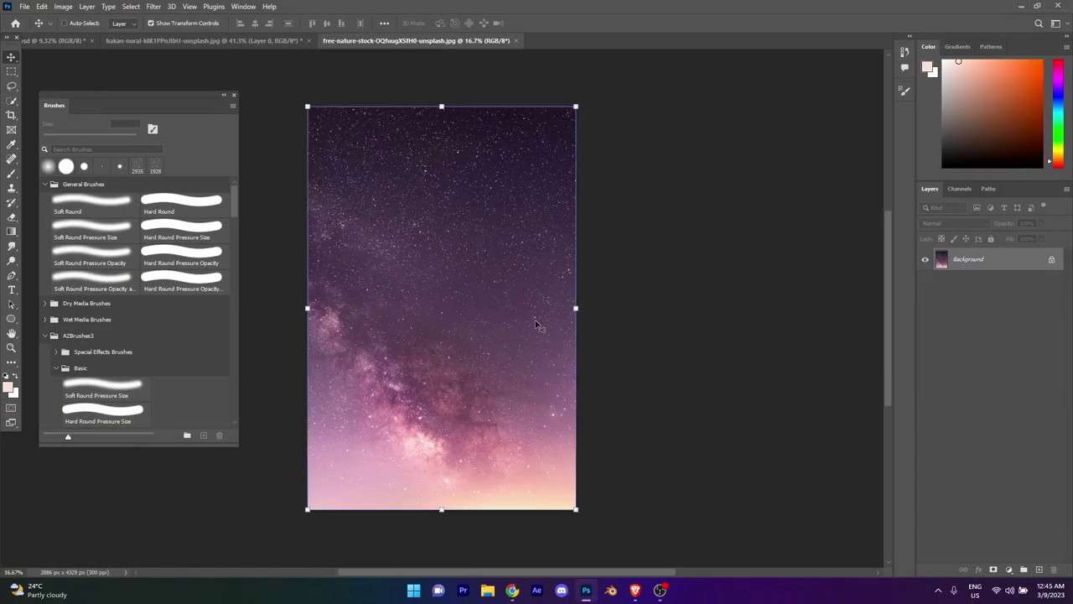
left_click_drag(536, 325, 574, 315)
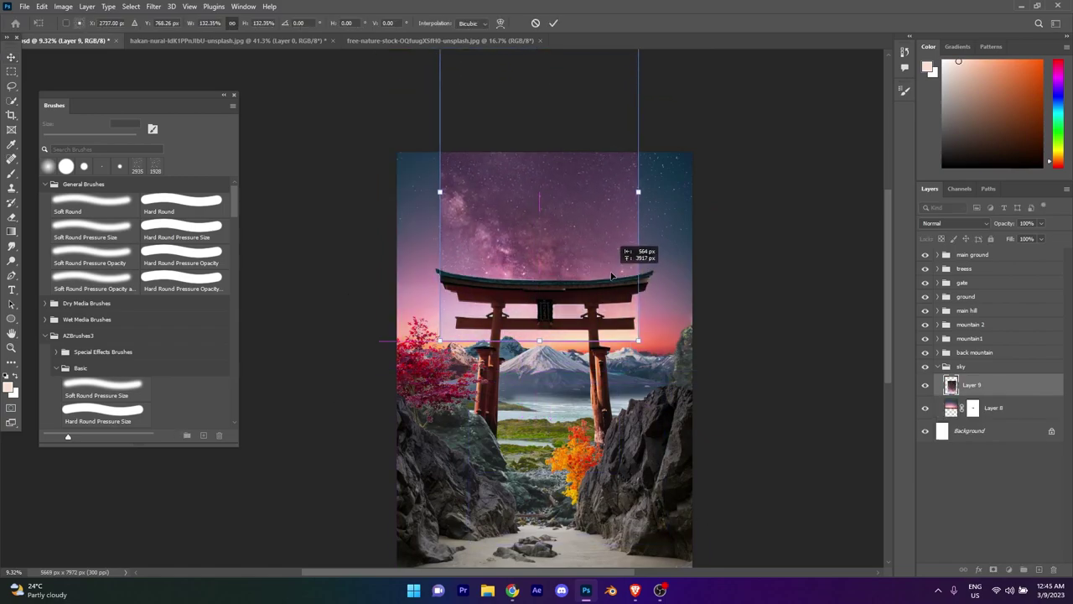
left_click_drag(575, 315, 562, 249)
left_click(555, 22)
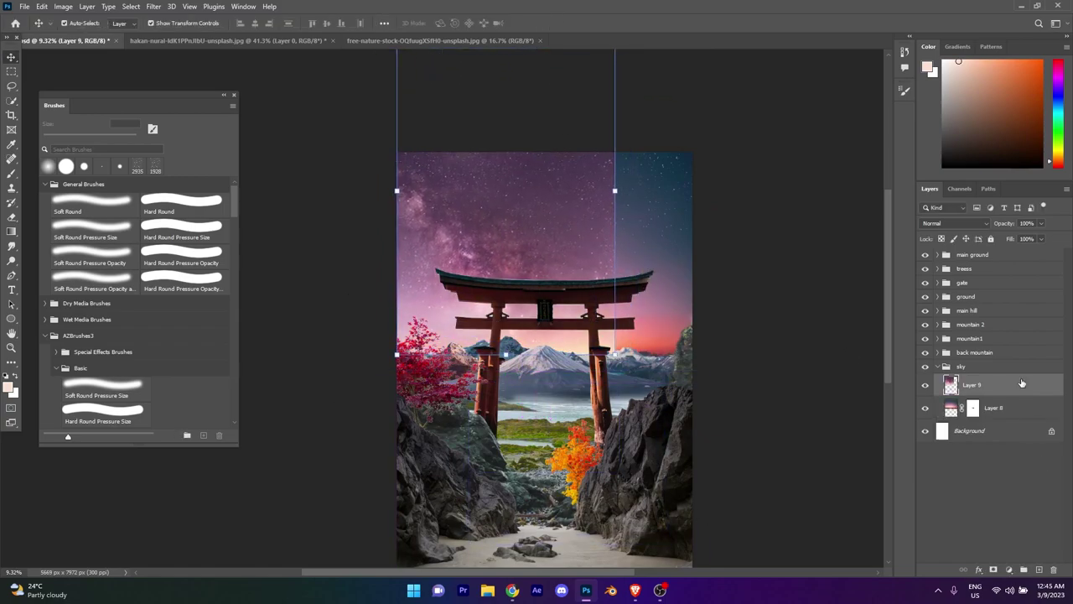
Step: Mask the starry layer and paint black with a soft round brush to soften its right edge
left_click(993, 570)
key("d")
key("b")
left_click(92, 201)
scroll(635, 233, "up", 2)
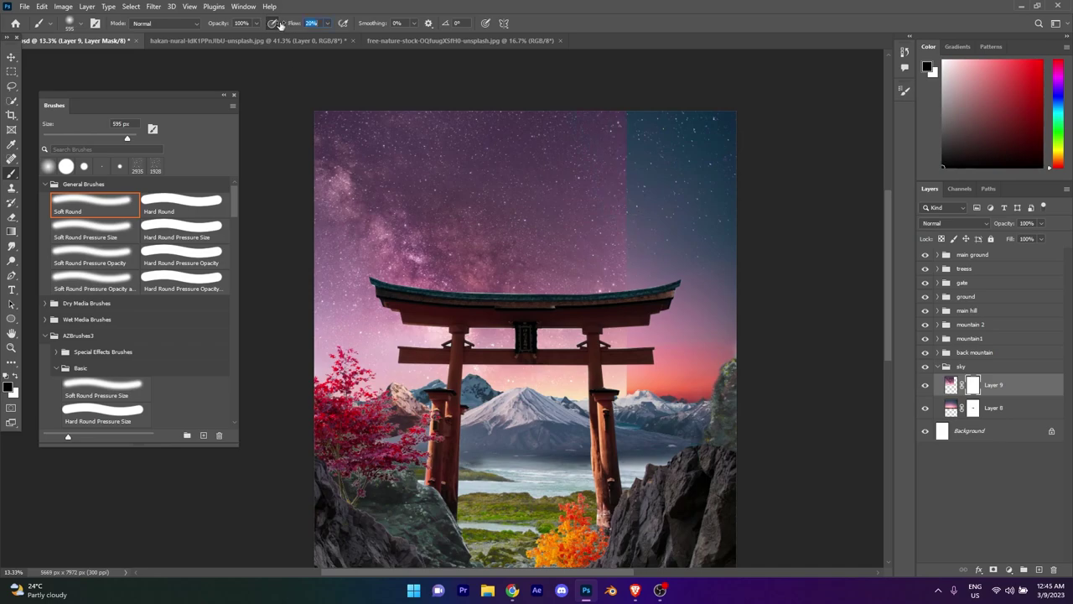
type("6")
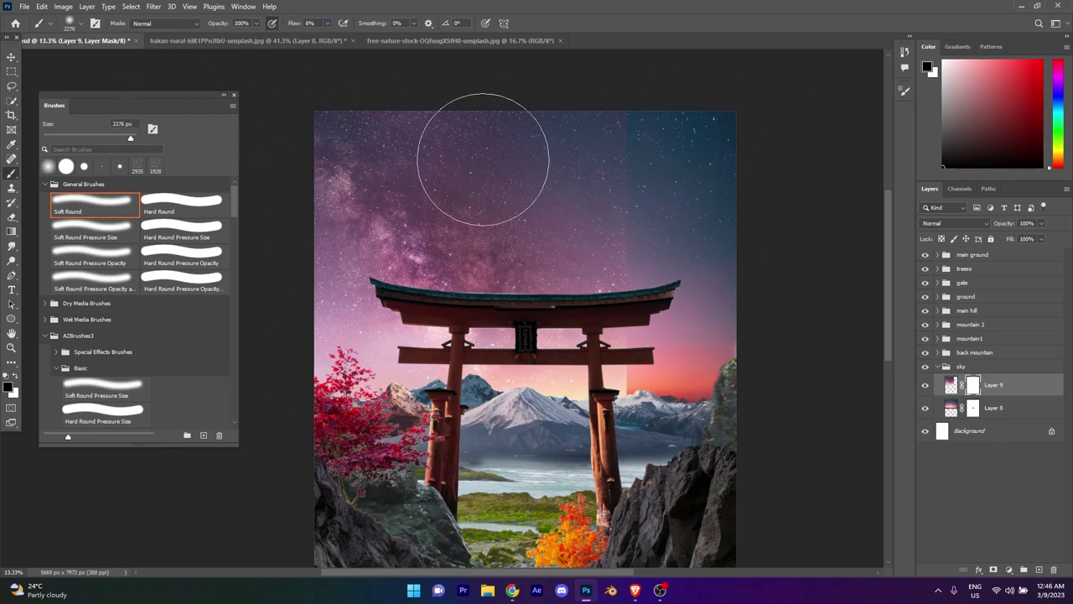
left_click_drag(575, 191, 654, 394)
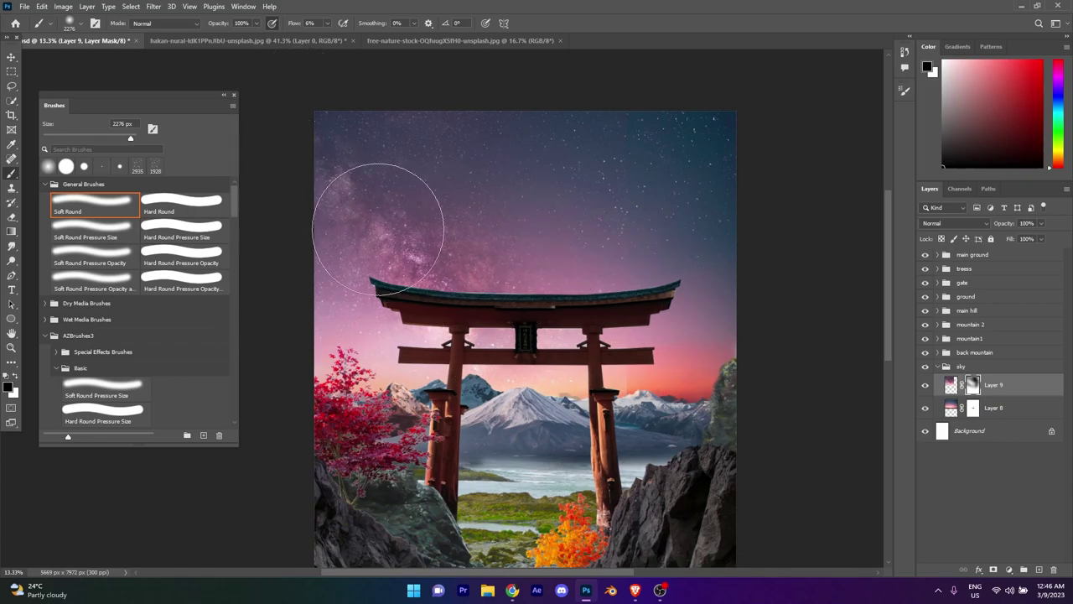
scroll(523, 230, "down", 1)
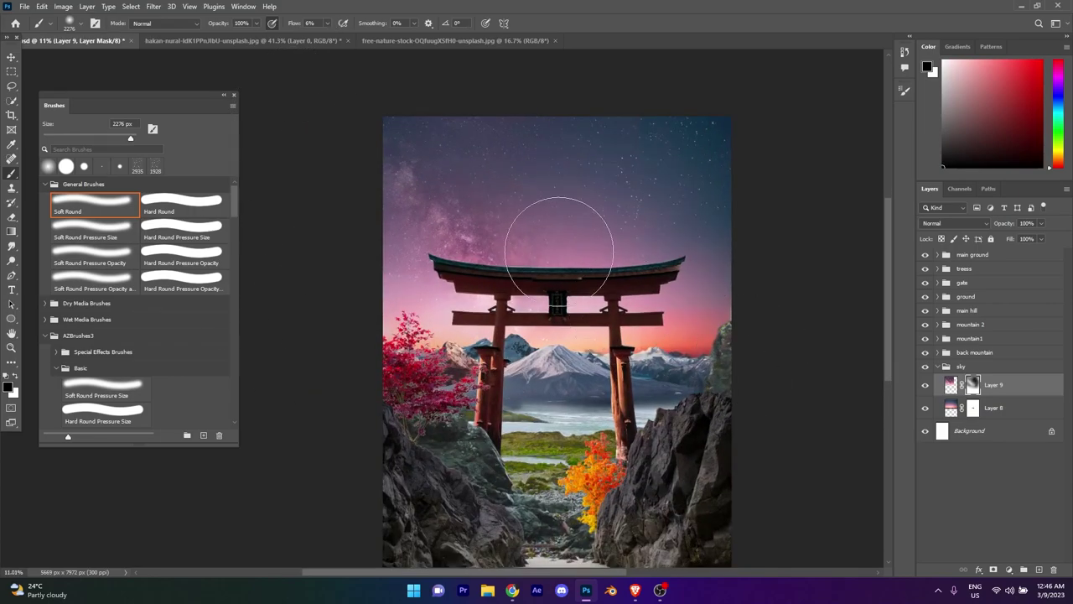
scroll(678, 393, "up", 1)
Step: Place the pexels-shay-wood-574115 starry image as an embedded layer
key("v")
left_click(24, 6)
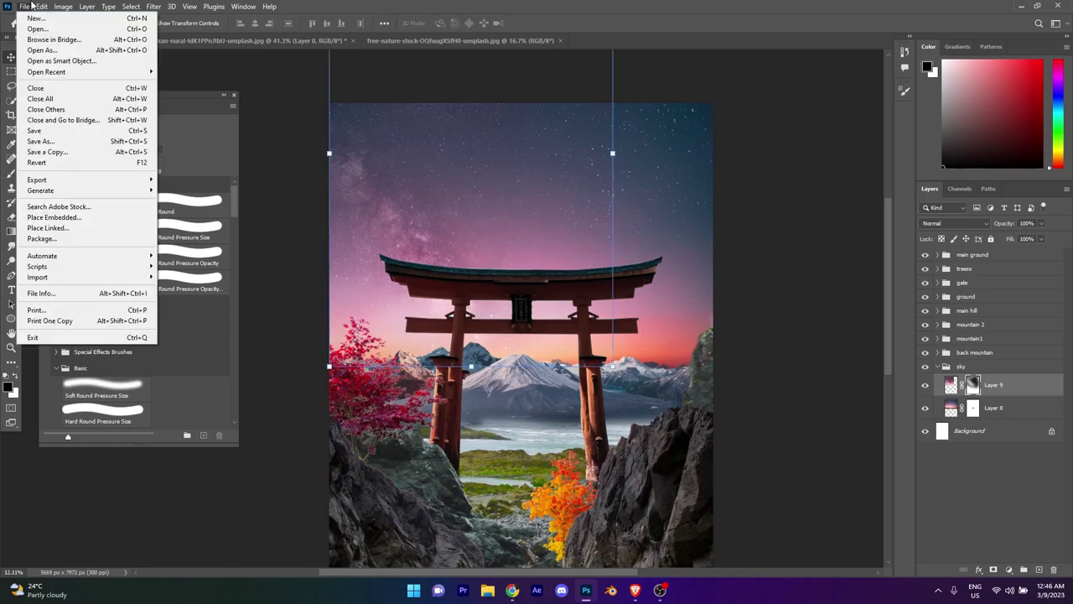
left_click(54, 217)
double_click(252, 287)
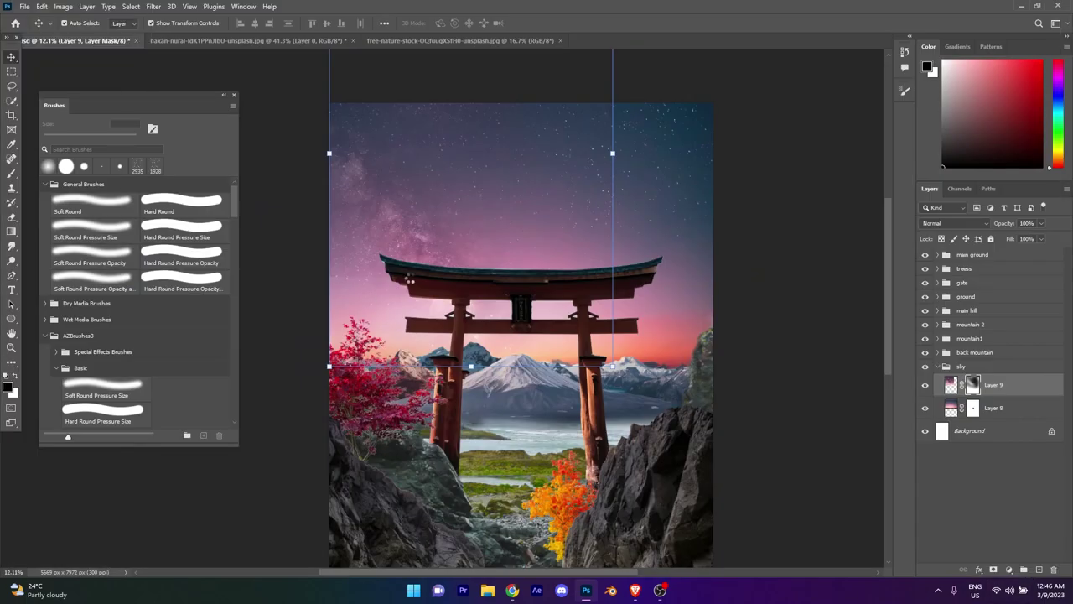
key("Return")
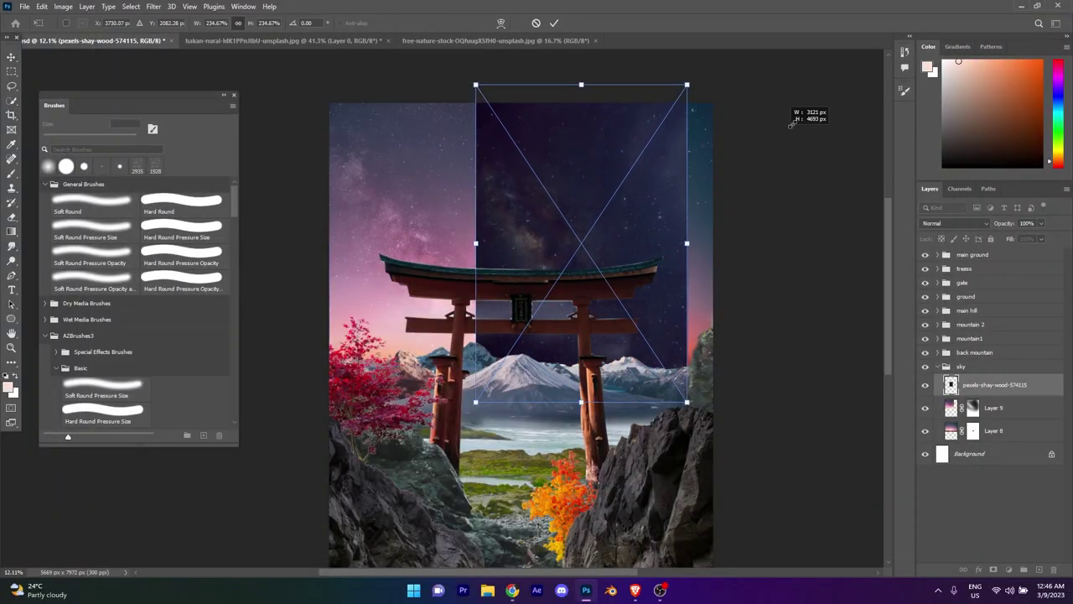
key("Return")
Step: Mask it and use a low-flow Soft Round Pressure Size brush to blend the seam around the gate
key("b")
left_click(996, 569)
left_click(105, 390)
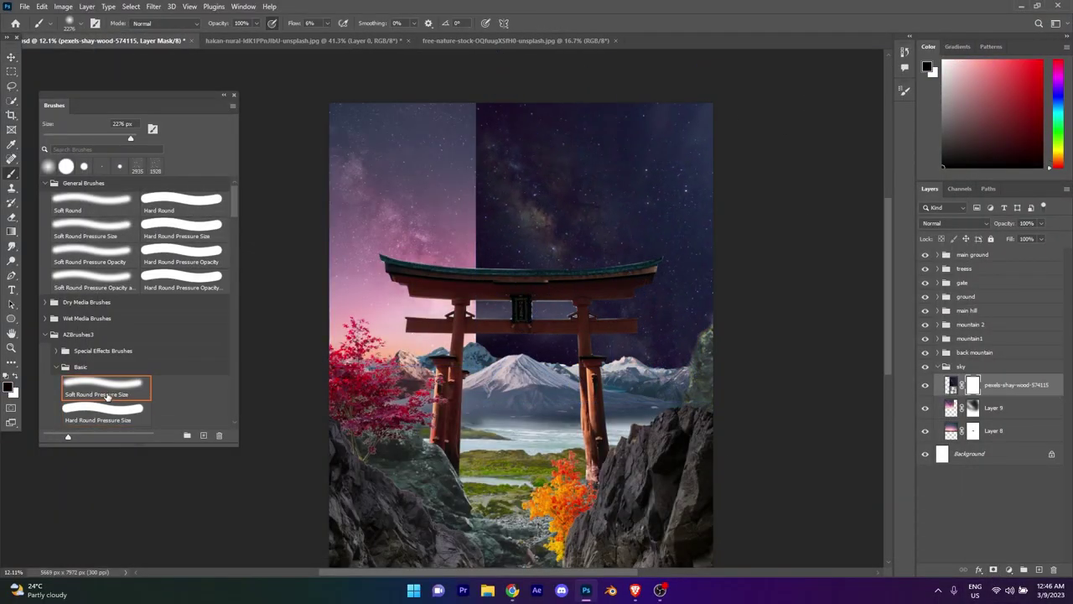
key("shift+1")
key("shift+2")
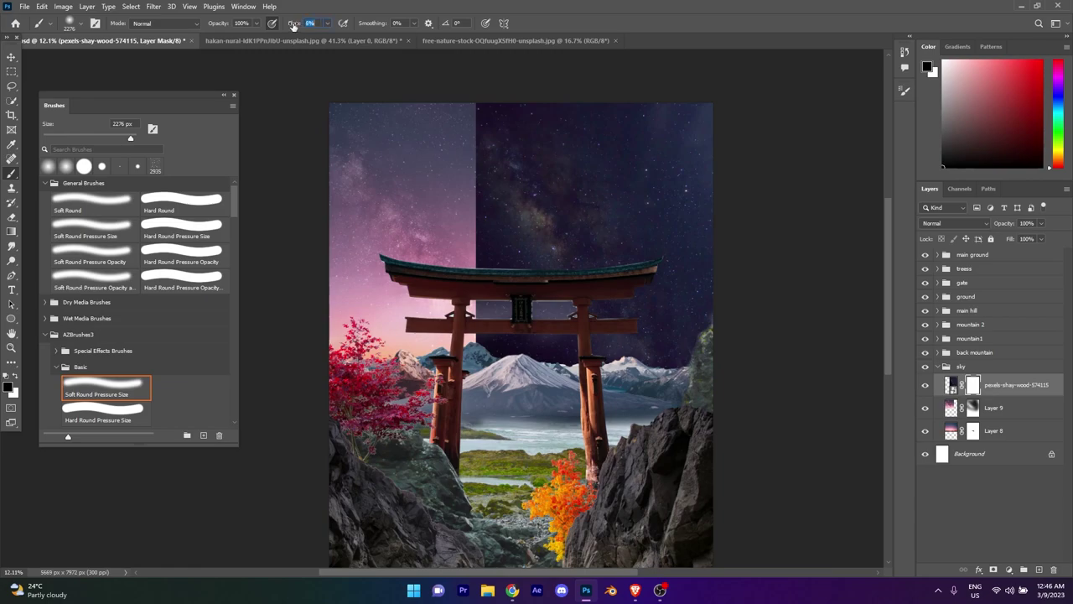
mouse_move(419, 179)
left_mouse_down()
mouse_move(486, 114)
mouse_move(426, 398)
mouse_move(478, 240)
mouse_move(482, 412)
left_mouse_up()
left_click_drag(296, 23, 289, 23)
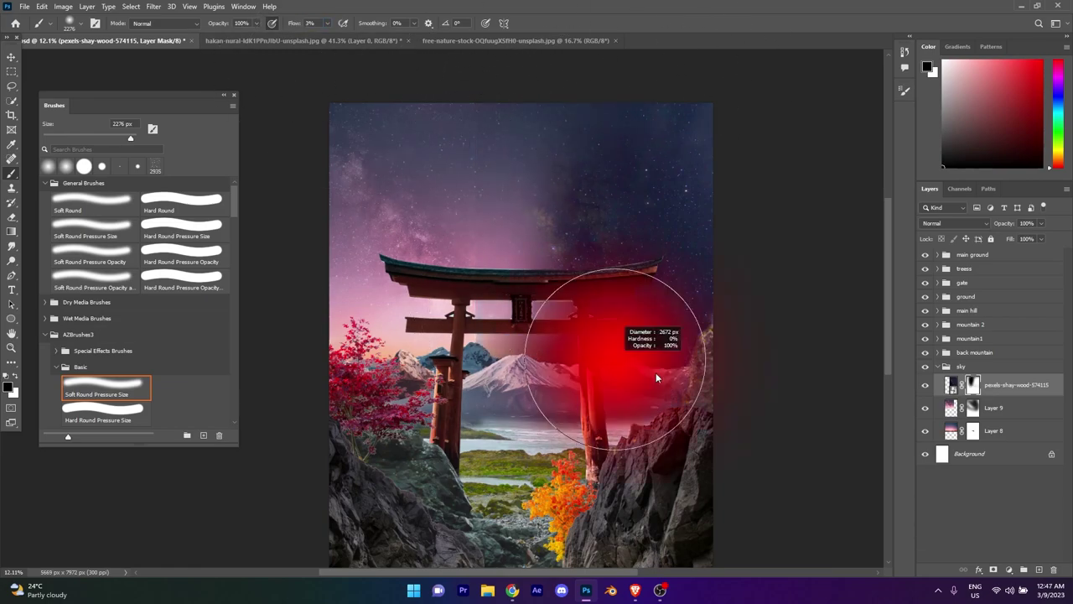
left_click_drag(528, 207, 702, 185)
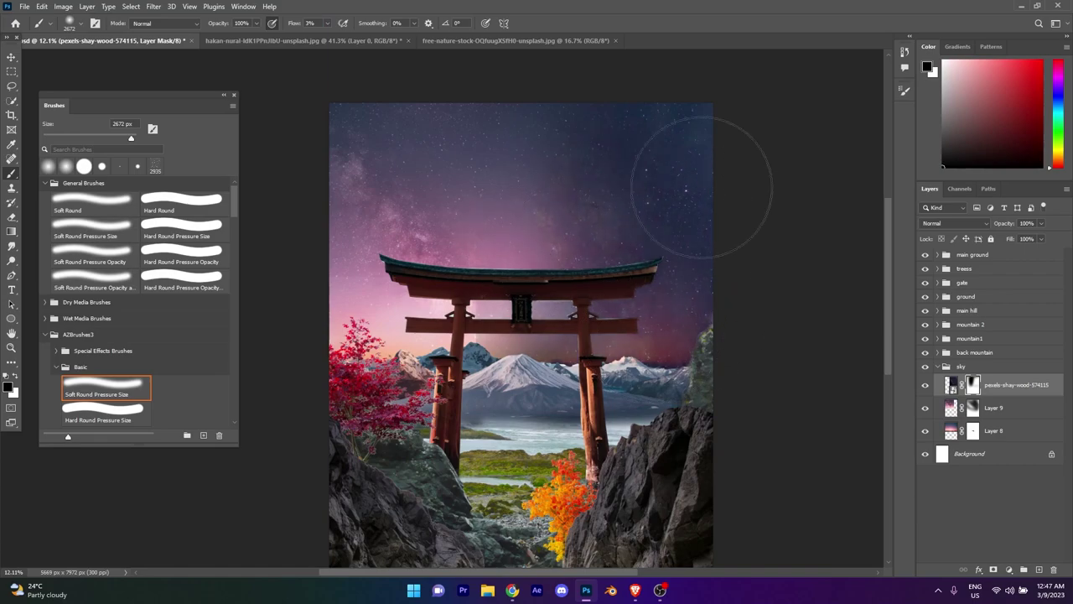
left_click_drag(677, 355, 599, 377)
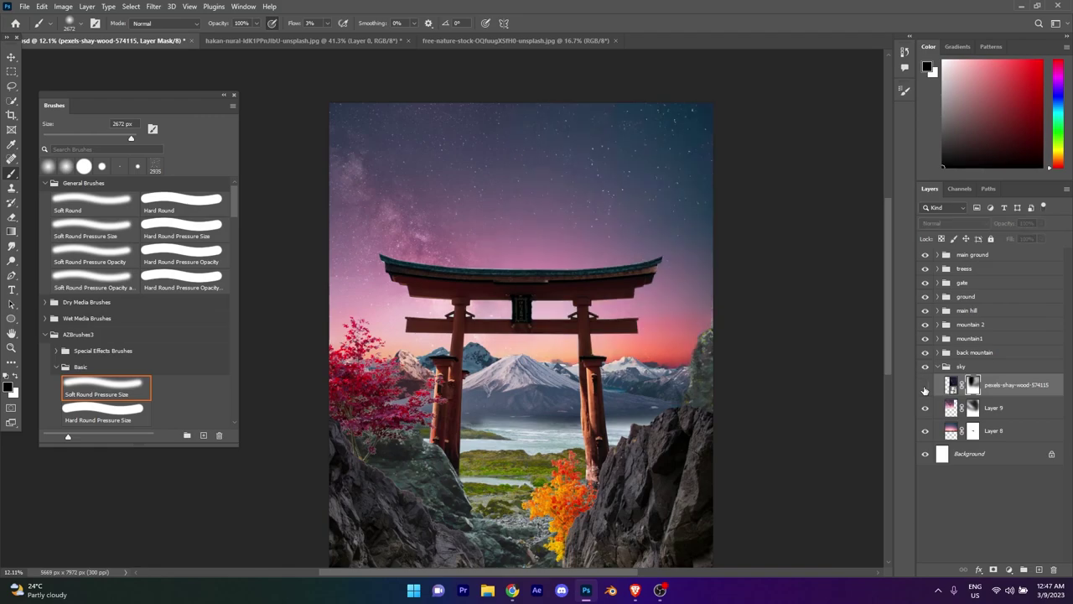
scroll(531, 329, "down", 3)
scroll(530, 329, "up", 2)
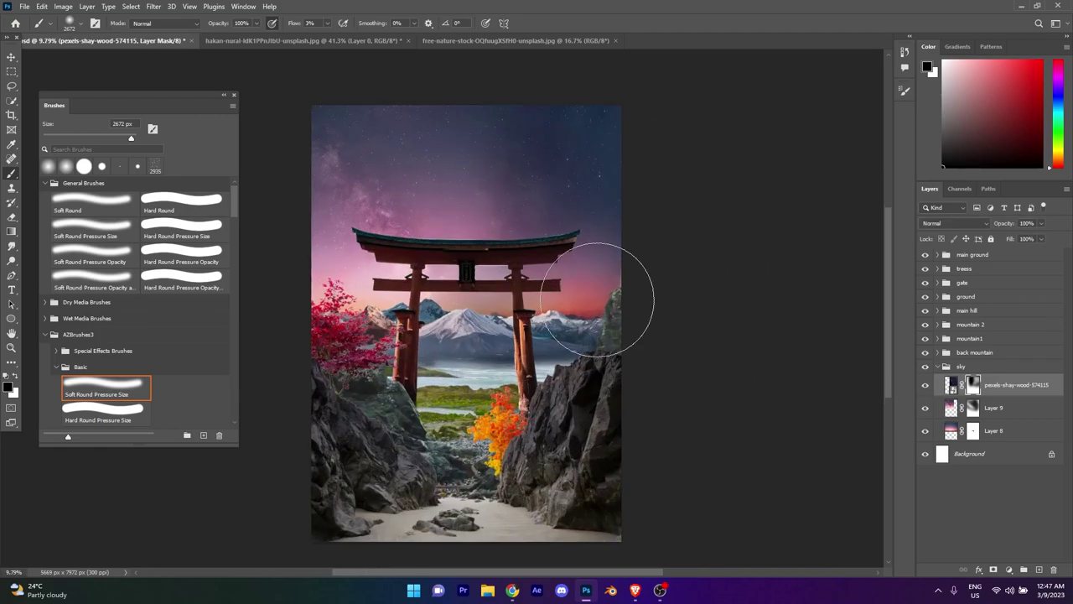
Step: Place the pexels-frank-cone-3180831 nebula image with Screen blending mode
key("v")
left_click(25, 6)
left_click(100, 216)
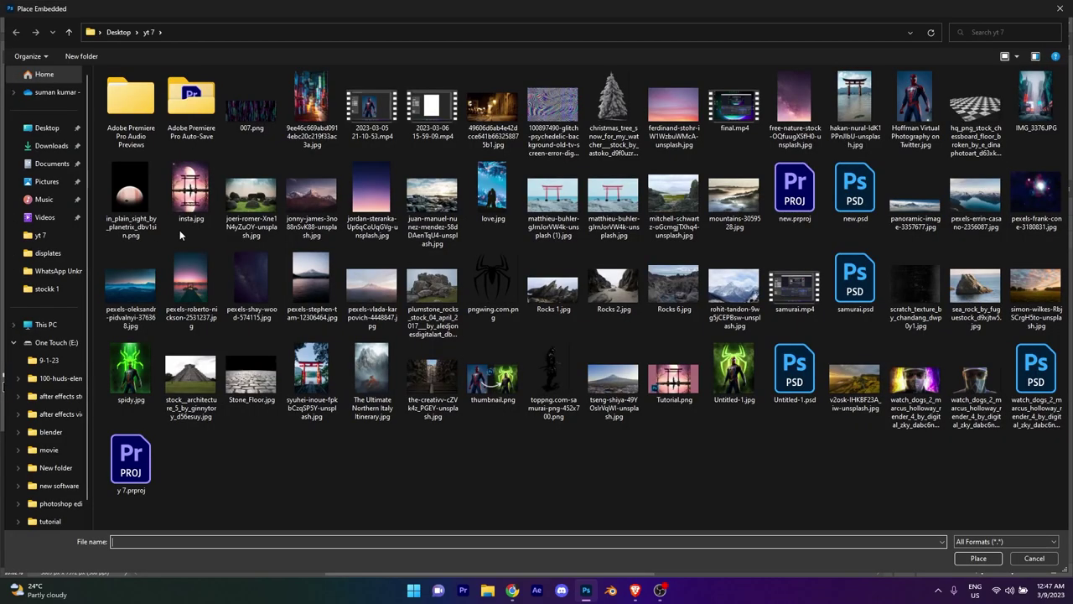
left_click(1036, 196)
left_click(972, 563)
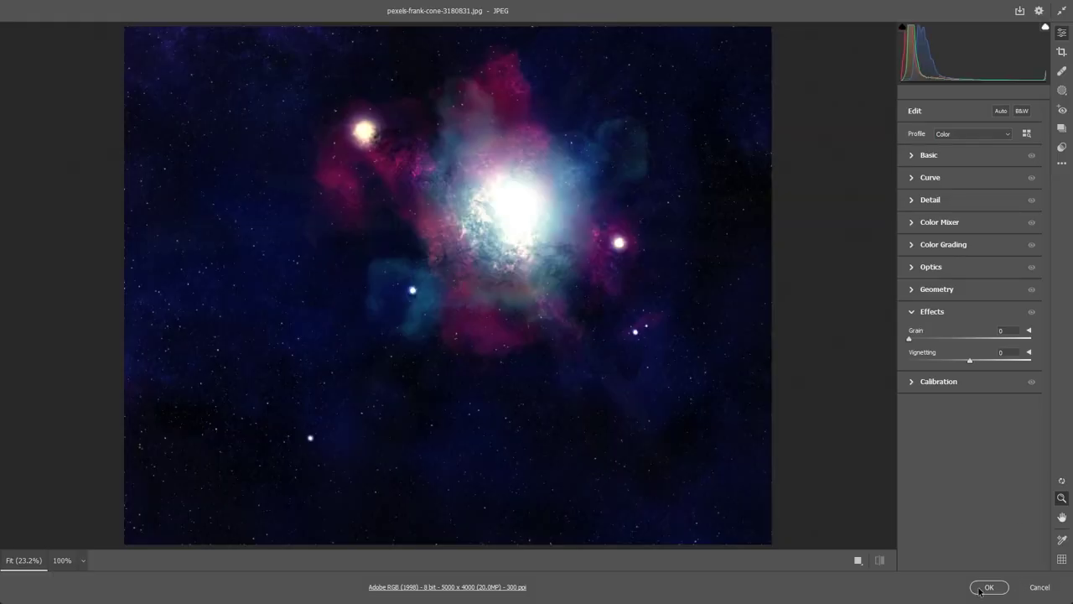
left_click(983, 584)
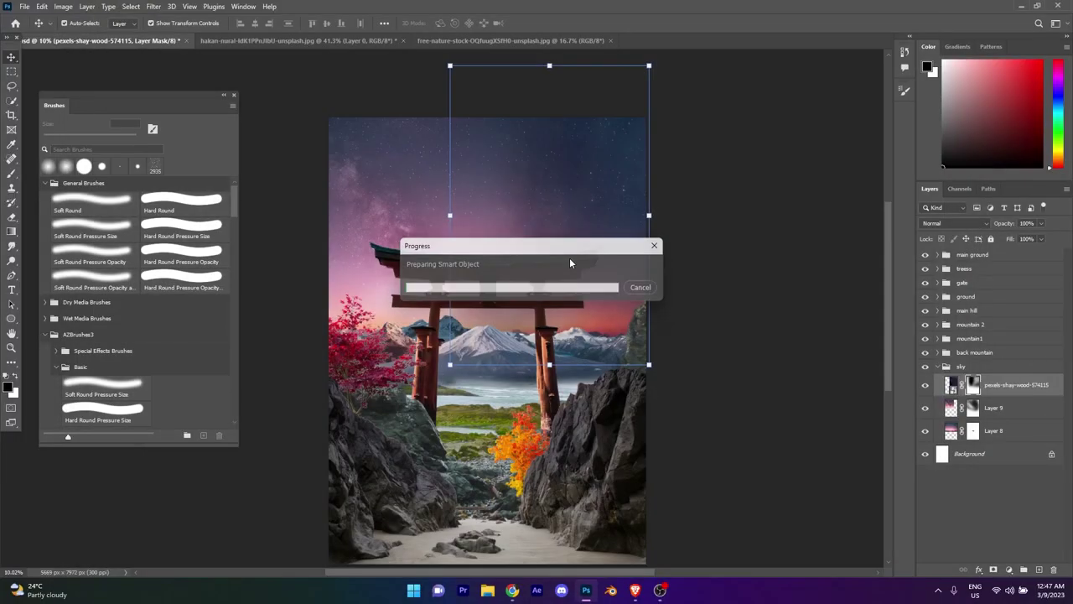
left_click(955, 223)
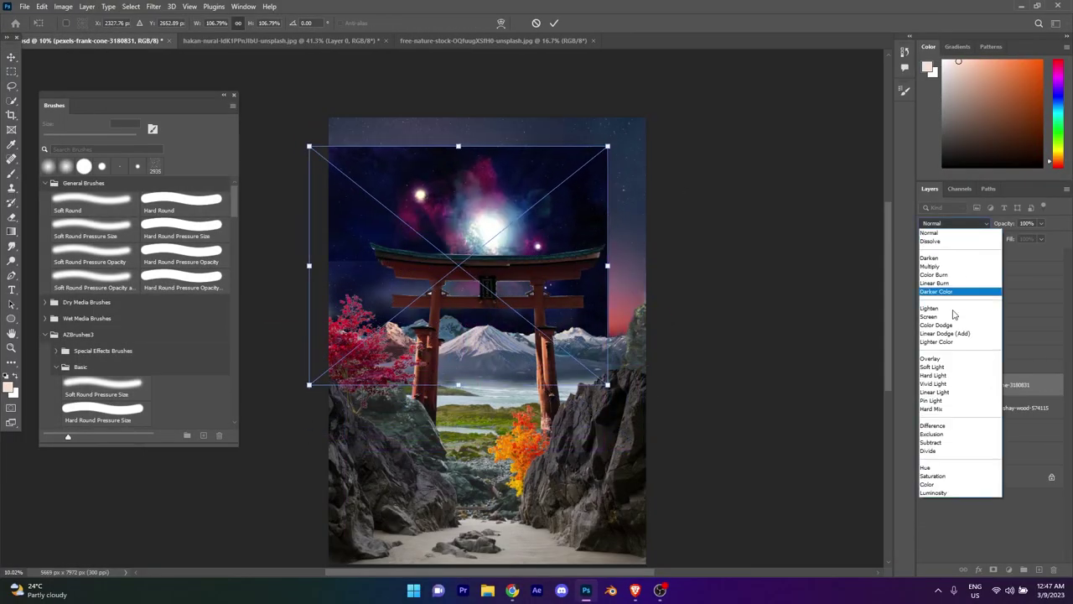
left_click(964, 307)
left_click(778, 294)
Step: Preview other blending modes such as Hard Light, then keep Screen for the nebula layer
key("ctrl+z")
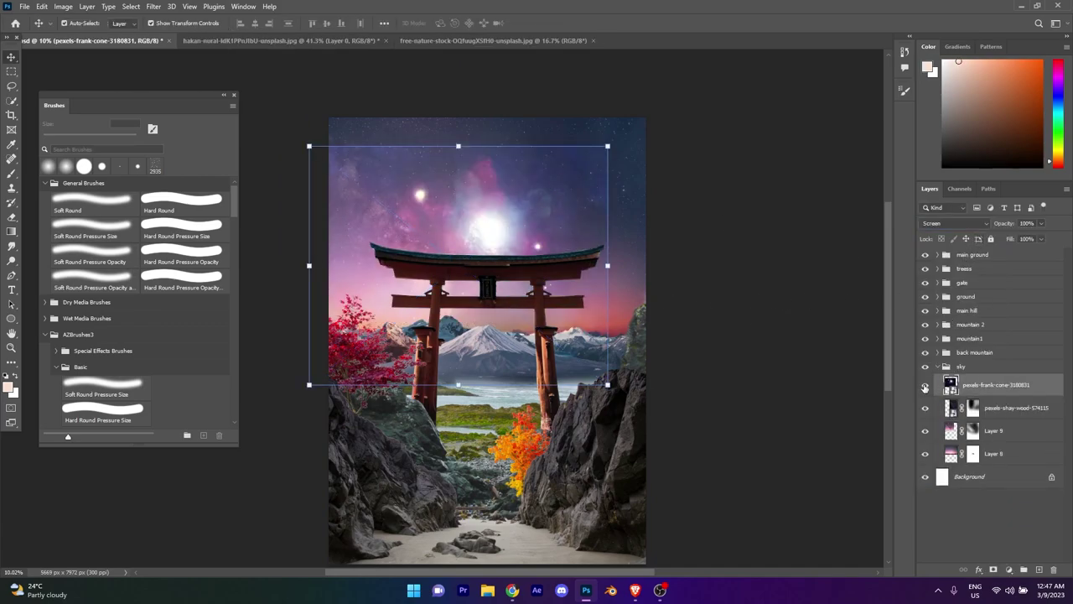
left_click(952, 223)
left_click(932, 361)
left_click(944, 225)
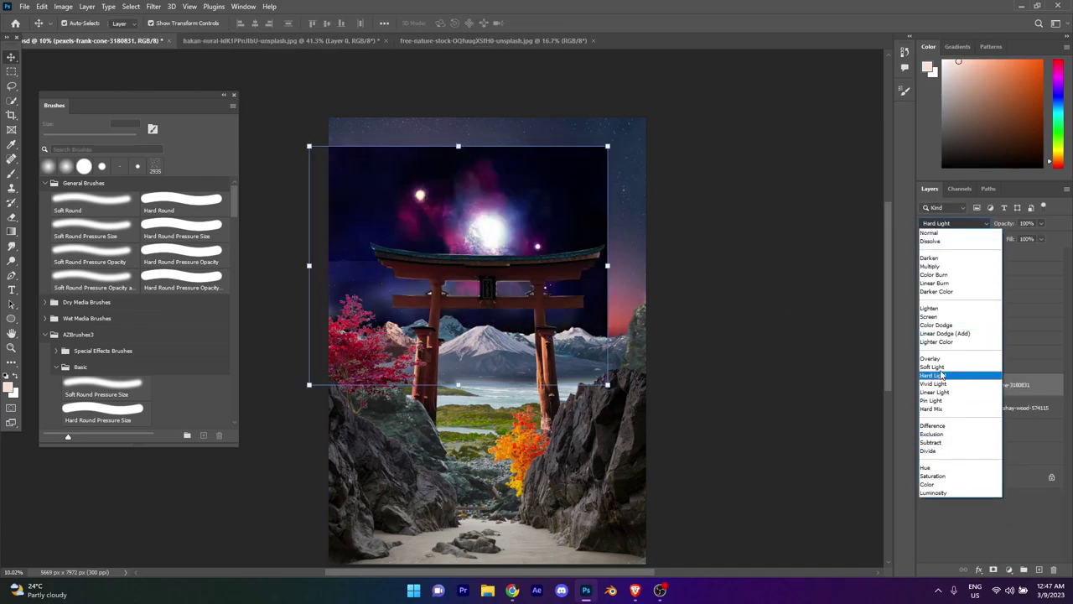
left_click(931, 316)
Step: Add a mask to the nebula layer and dim the small star left of the nebula
left_click(973, 384)
key("b")
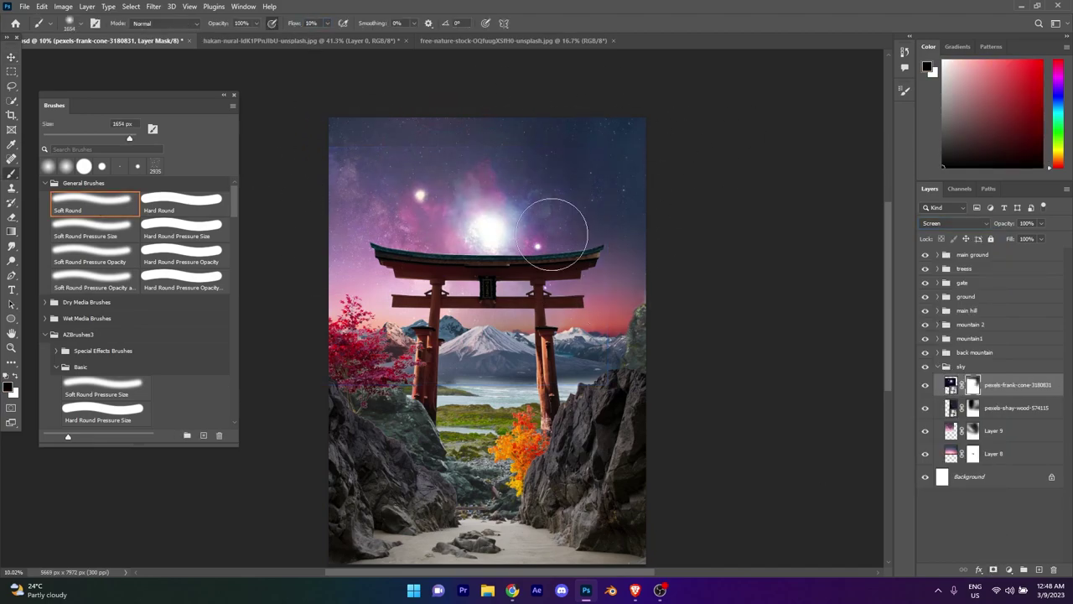
left_click_drag(565, 125, 500, 218)
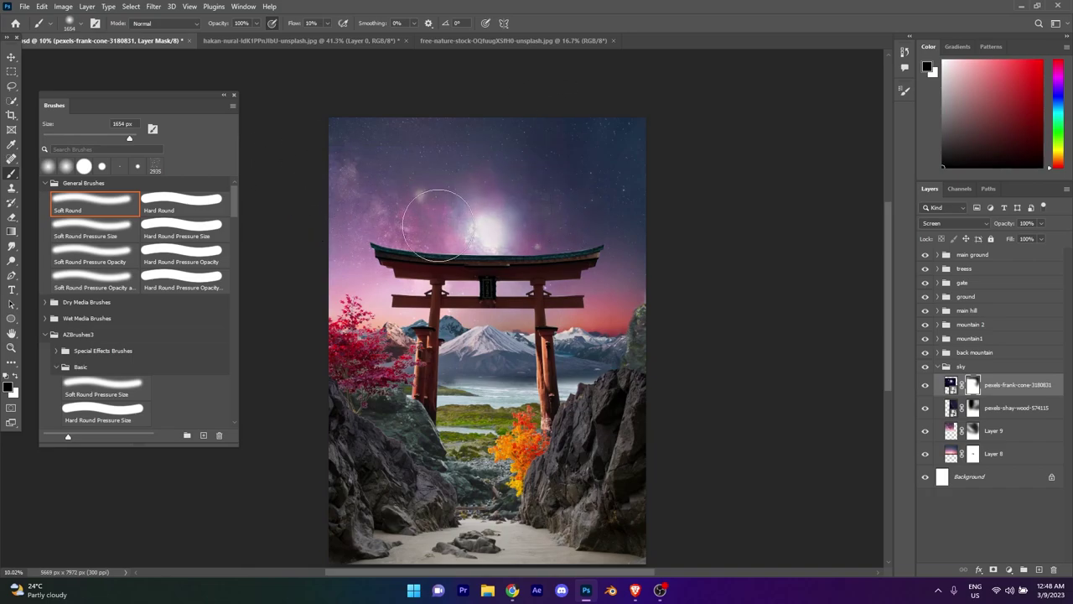
scroll(506, 236, "up", 5)
scroll(503, 235, "down", 3)
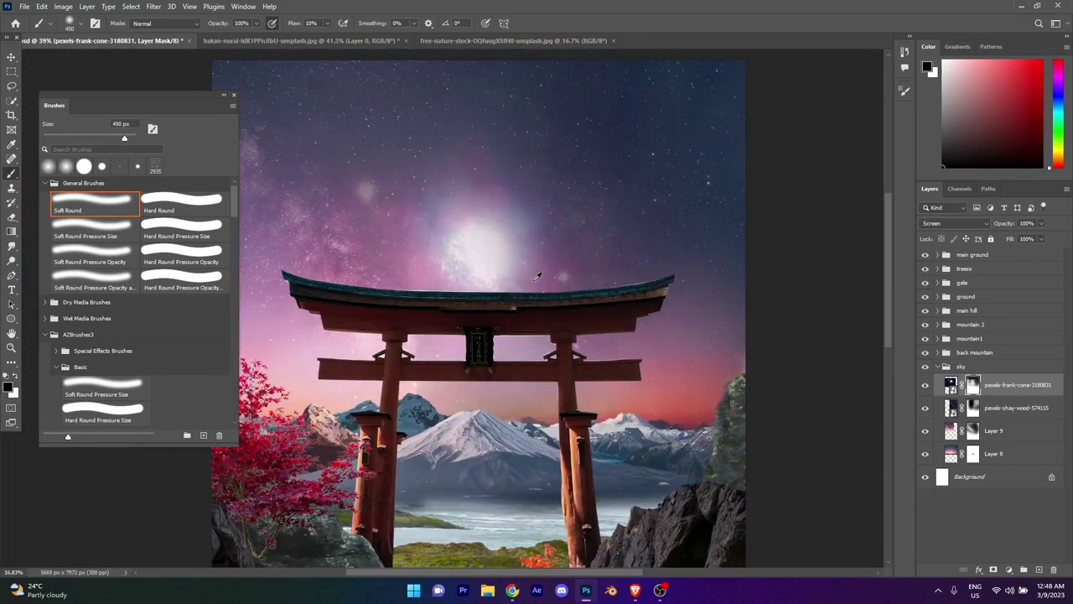
scroll(570, 228, "down", 2)
Step: Paint black with a 974 px brush to tone the sky around the gate top
key("x")
key("bracketleft")
key("bracketleft")
key("bracketleft")
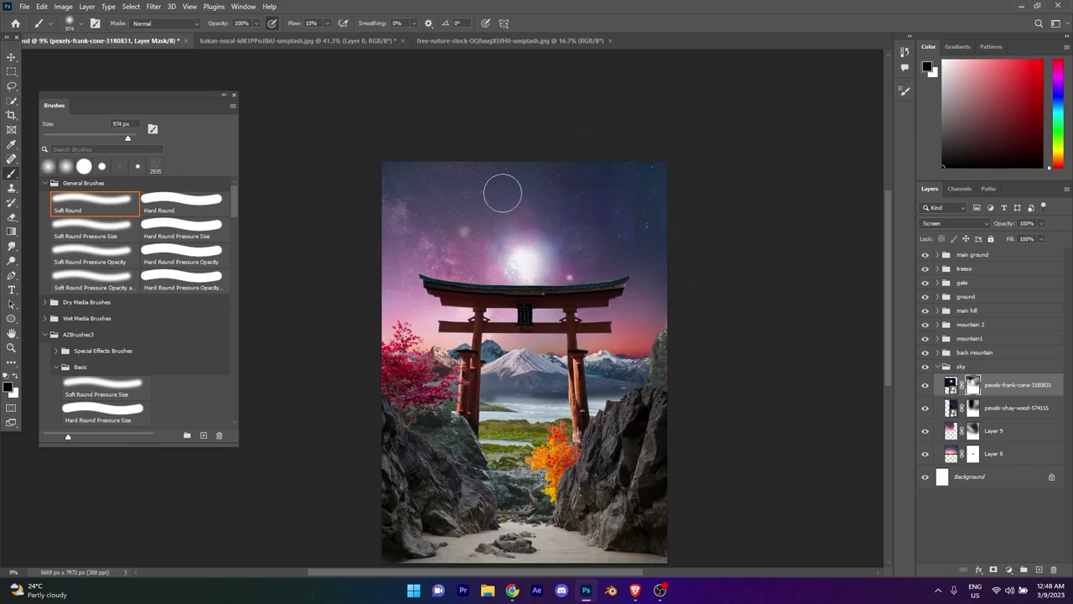
key("bracketright")
scroll(553, 252, "up", 3)
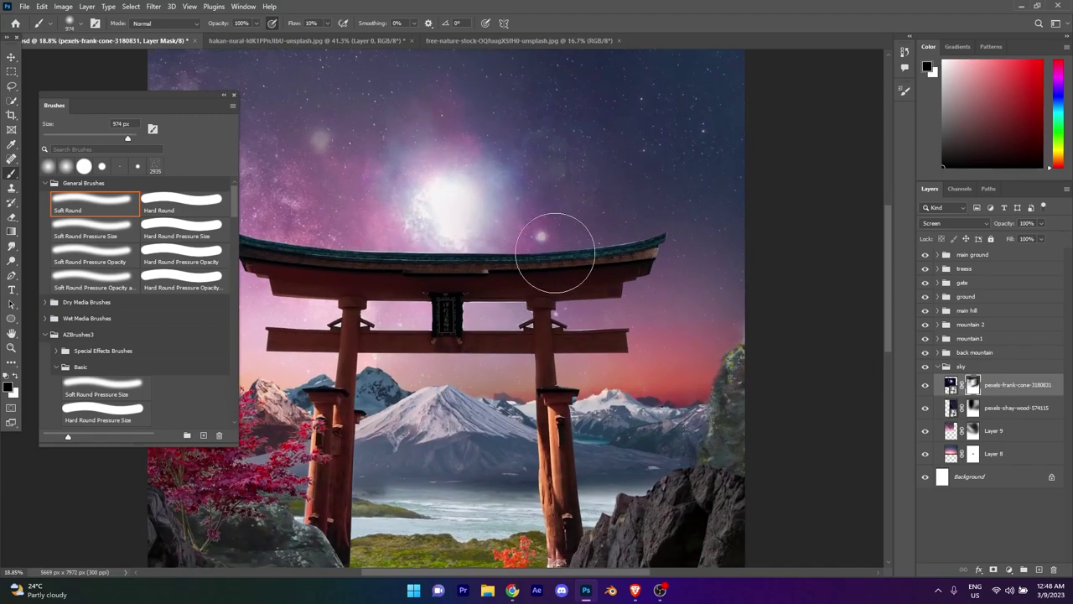
scroll(553, 251, "down", 3)
scroll(553, 301, "up", 1)
scroll(555, 313, "up", 2)
scroll(555, 313, "down", 3)
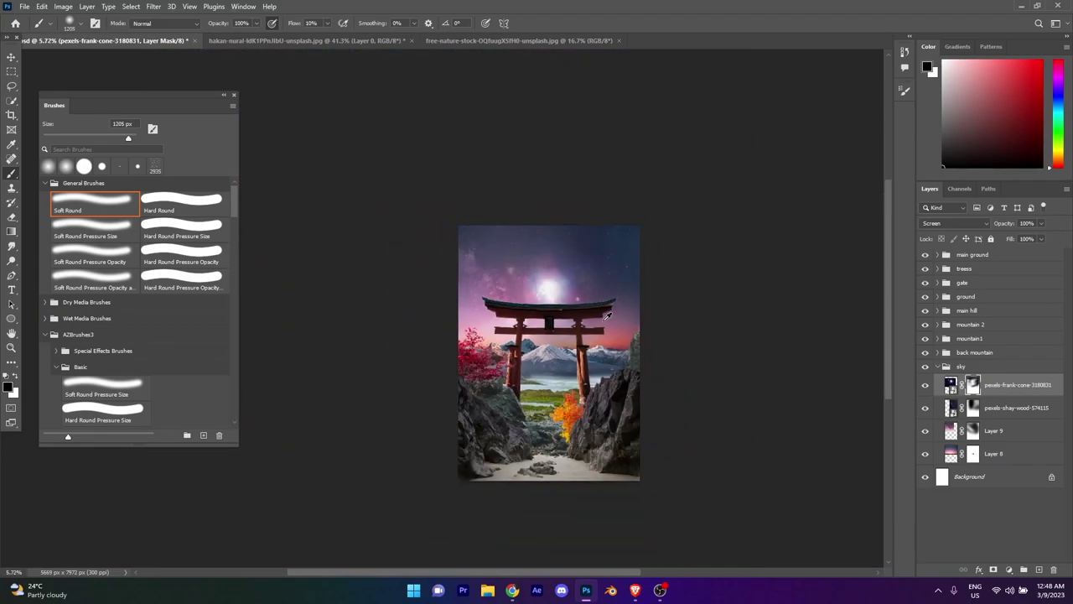
scroll(555, 312, "up", 2)
scroll(555, 313, "up", 1)
Step: Hide the galaxy glow layer and delete it
left_click(10, 57)
left_click(821, 256)
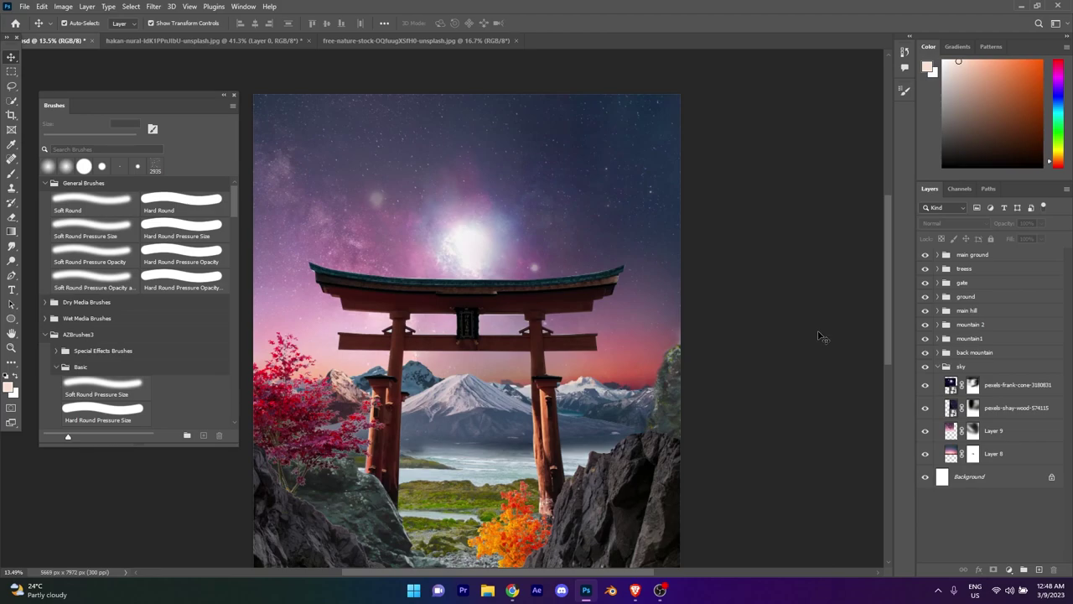
left_click(925, 385)
left_click(1006, 384)
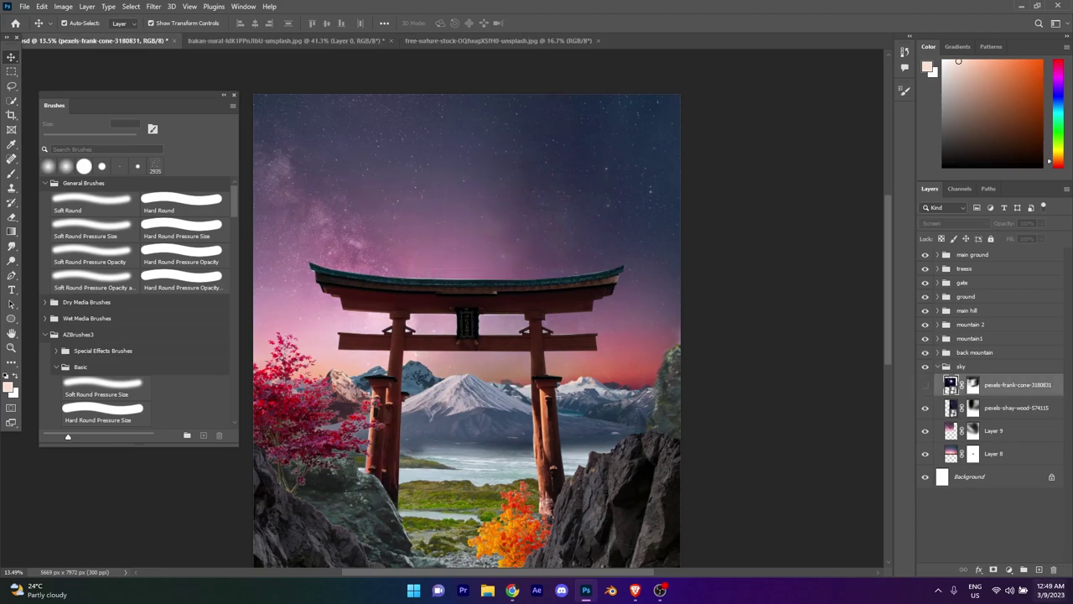
key("Delete")
Step: Confirm the glow layer deletion, then browse PC Data > c files > stockss for a new image to place
key("Return")
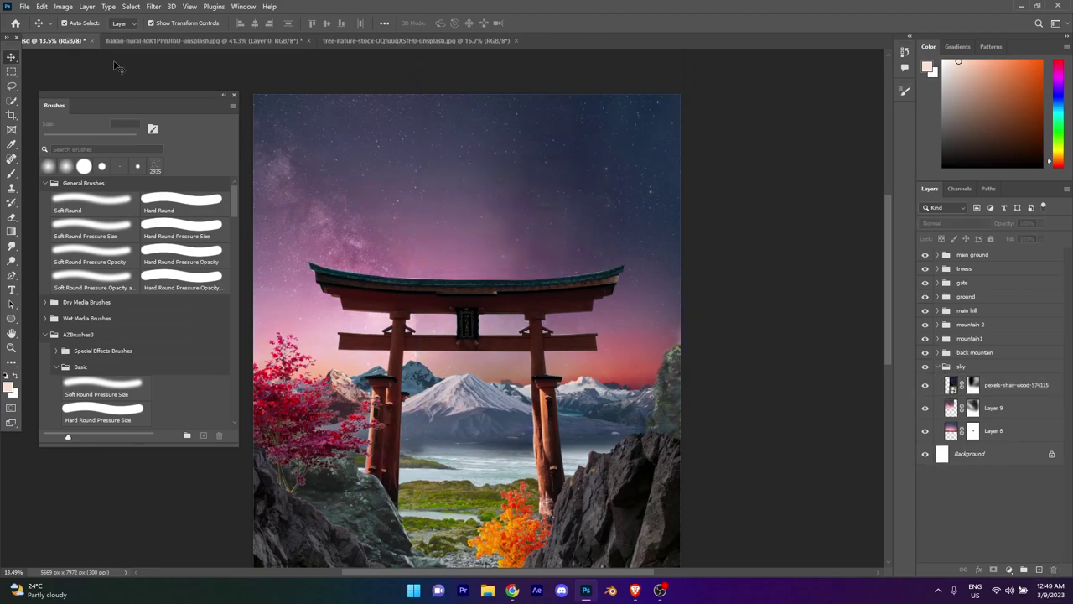
left_click(24, 6)
left_click(79, 221)
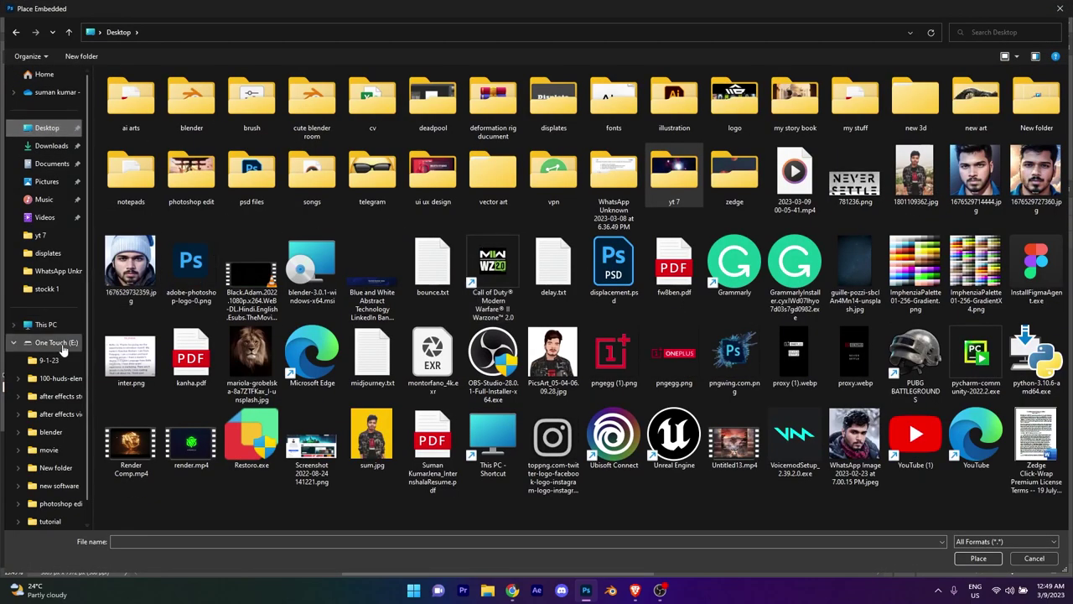
left_click(66, 343)
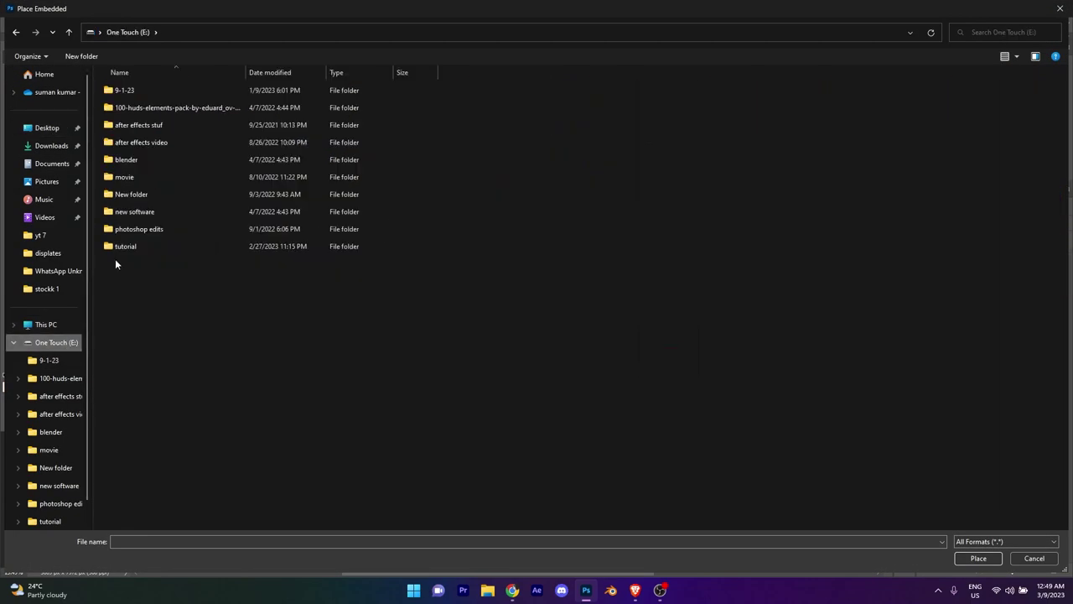
left_click(47, 325)
double_click(208, 208)
double_click(155, 104)
double_click(125, 142)
double_click(191, 100)
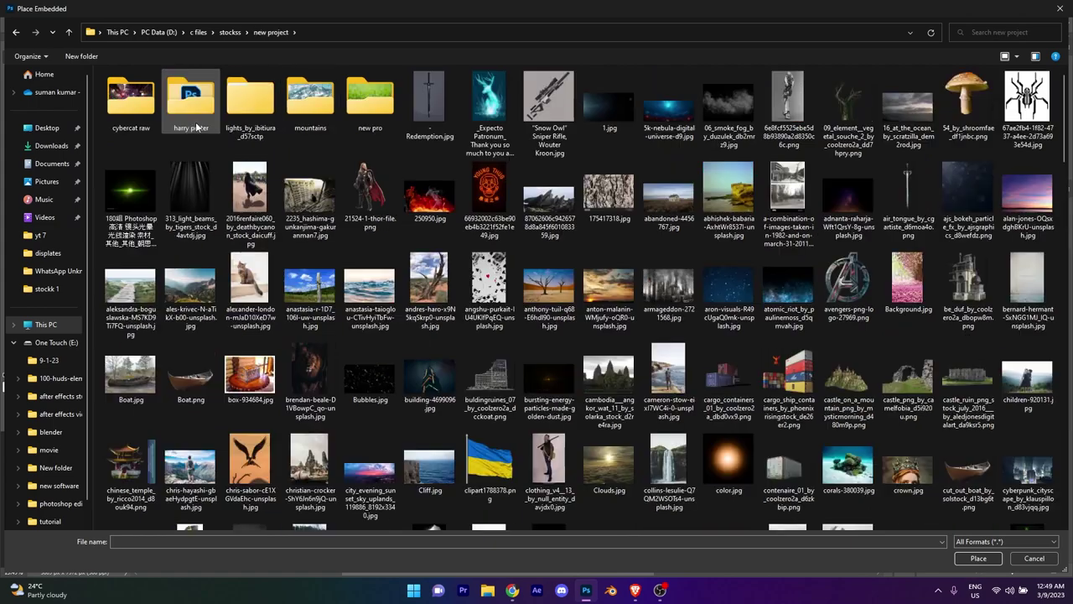
Step: Place the Crescent_Mars moon image as a layer
left_click(16, 32)
left_click(669, 186)
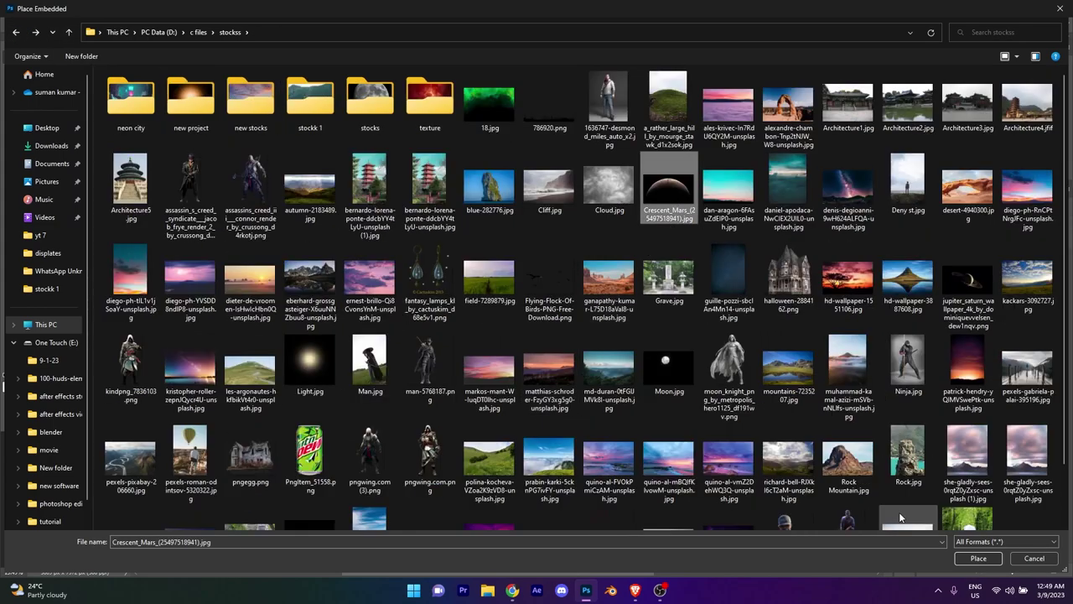
left_click(989, 560)
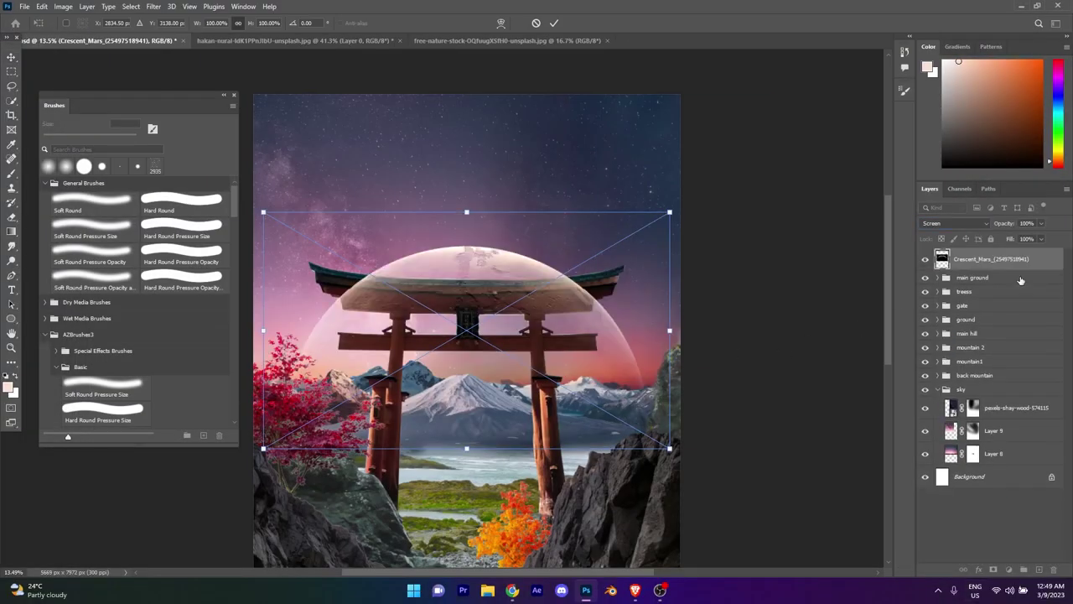
key("Return")
Step: Blend the moon with Linear Dodge (Add), then shrink and rotate it into the sky
key("shift+alt+s")
key("ctrl+t")
mouse_move(503, 426)
left_mouse_down()
mouse_move(405, 471)
mouse_move(503, 252)
left_mouse_up()
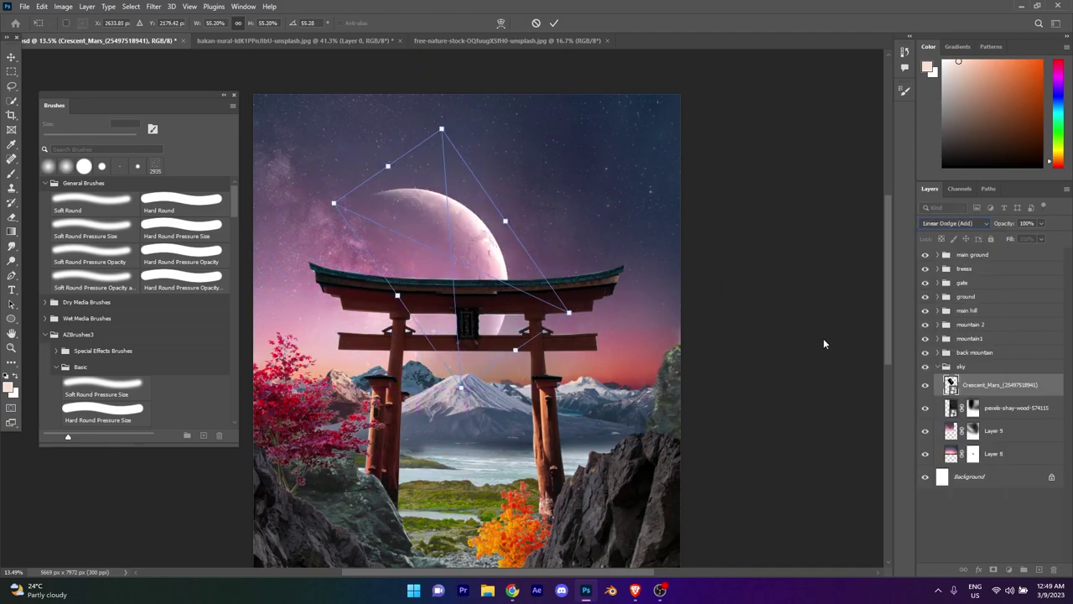
key("Return")
scroll(668, 249, "down", 2)
scroll(556, 306, "up", 3)
scroll(556, 306, "down", 1)
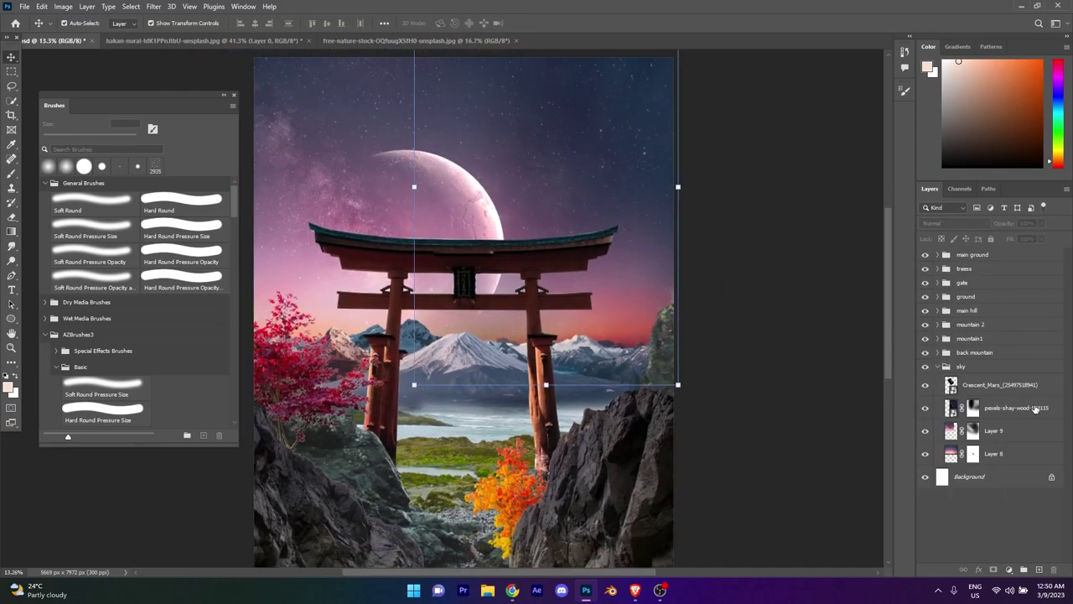
Step: Try rotating the moon further, cancel that transform, and save the document
left_click(556, 306)
key("ctrl+t")
left_click_drag(619, 342, 513, 279)
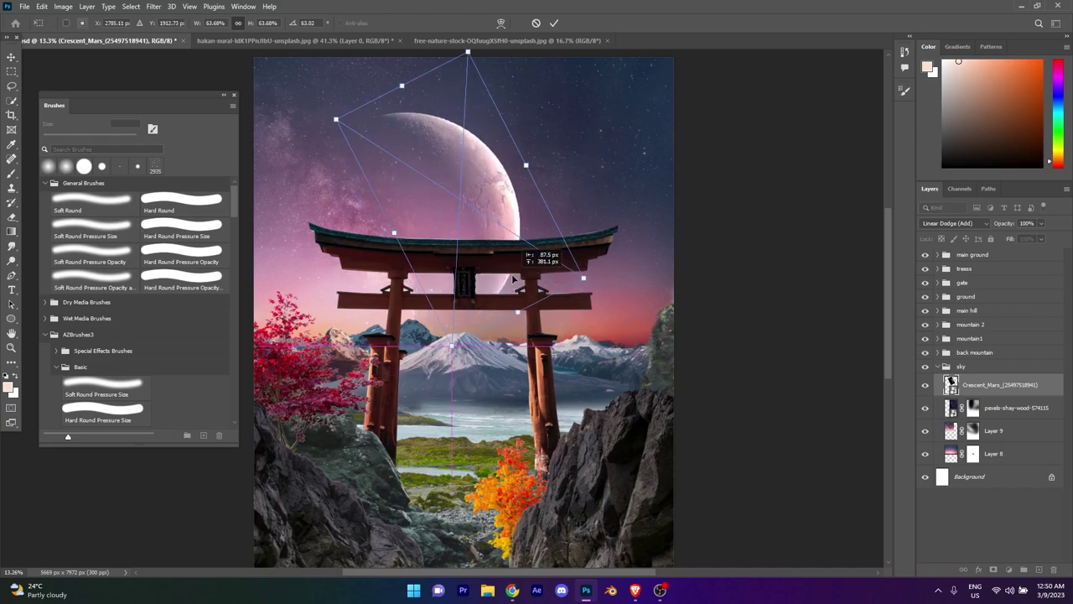
left_click(535, 23)
scroll(503, 347, "down", 2)
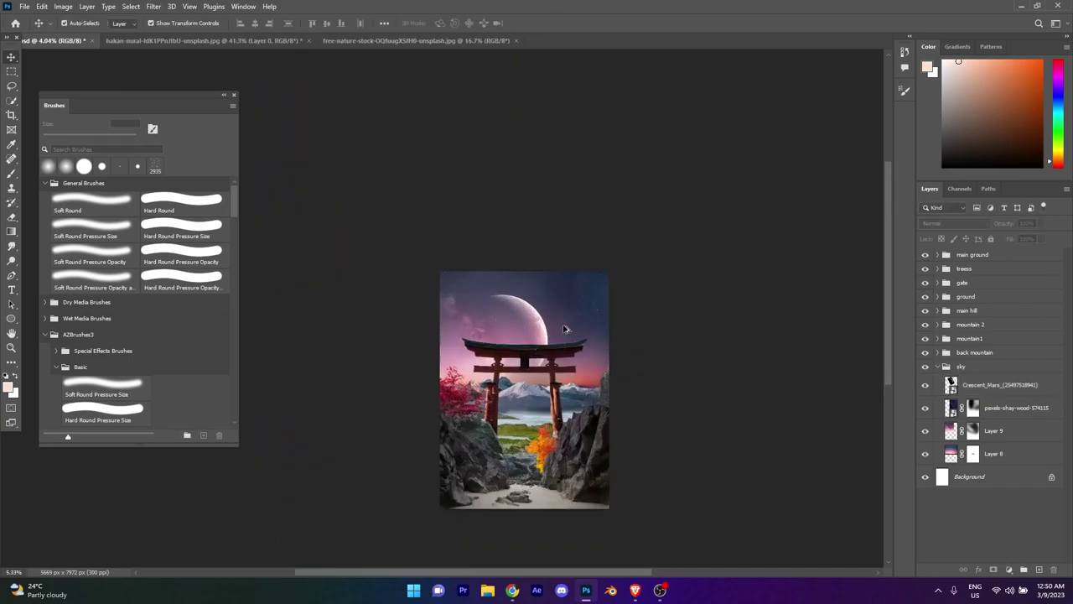
scroll(535, 351, "up", 4)
scroll(534, 350, "down", 3)
scroll(519, 386, "down", 3)
key("ctrl+s")
scroll(512, 419, "up", 5)
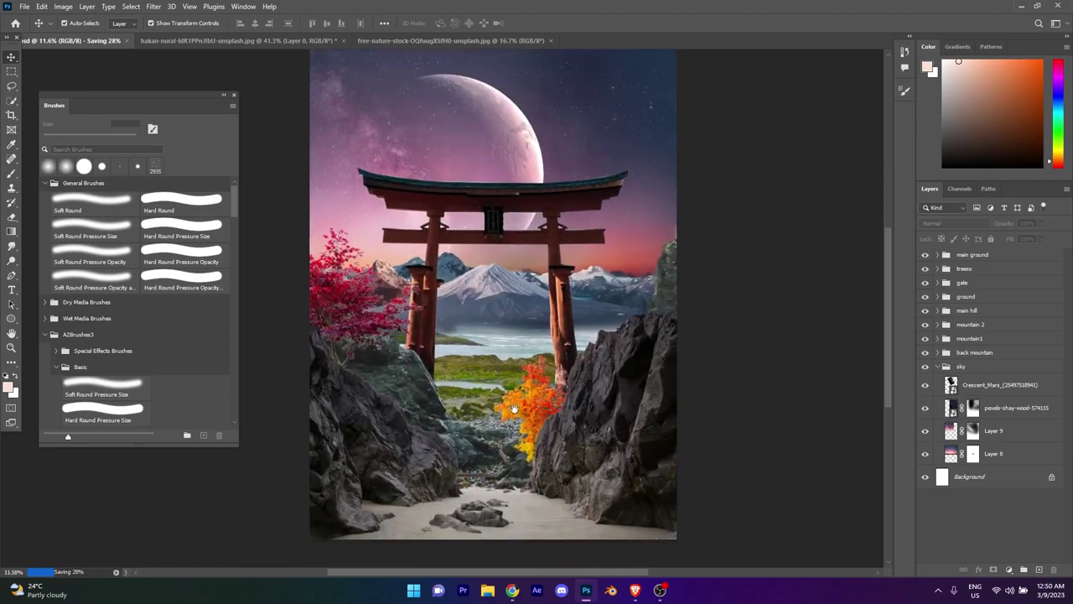
scroll(507, 430, "down", 1)
Step: Collapse the sky group and select back-mountain Layer 4 with a Soft Round brush
left_click(961, 366)
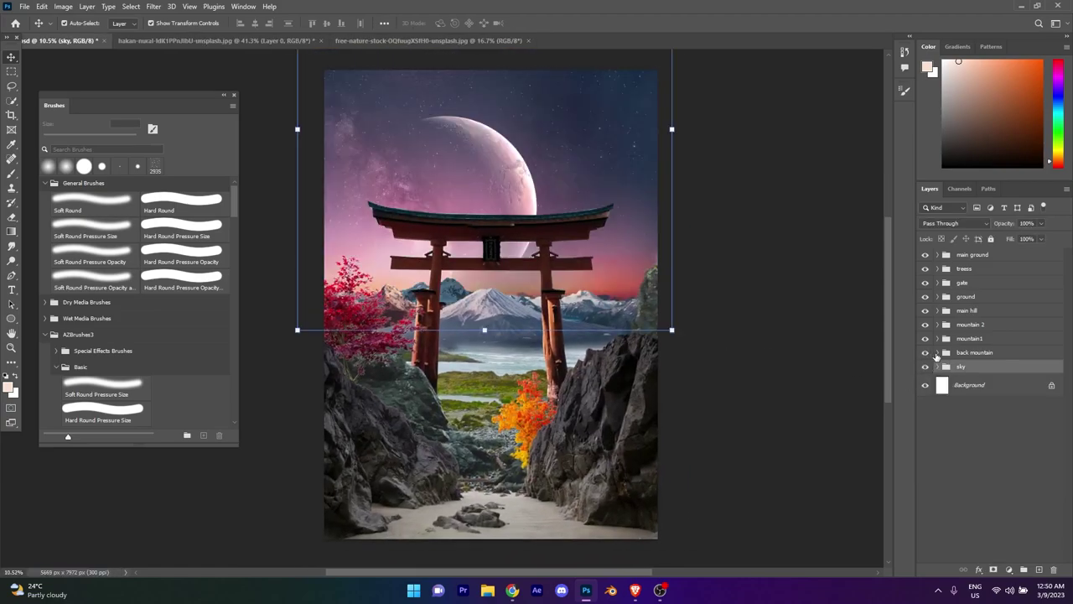
left_click(937, 352)
left_click(994, 370)
key("b")
left_click(93, 201)
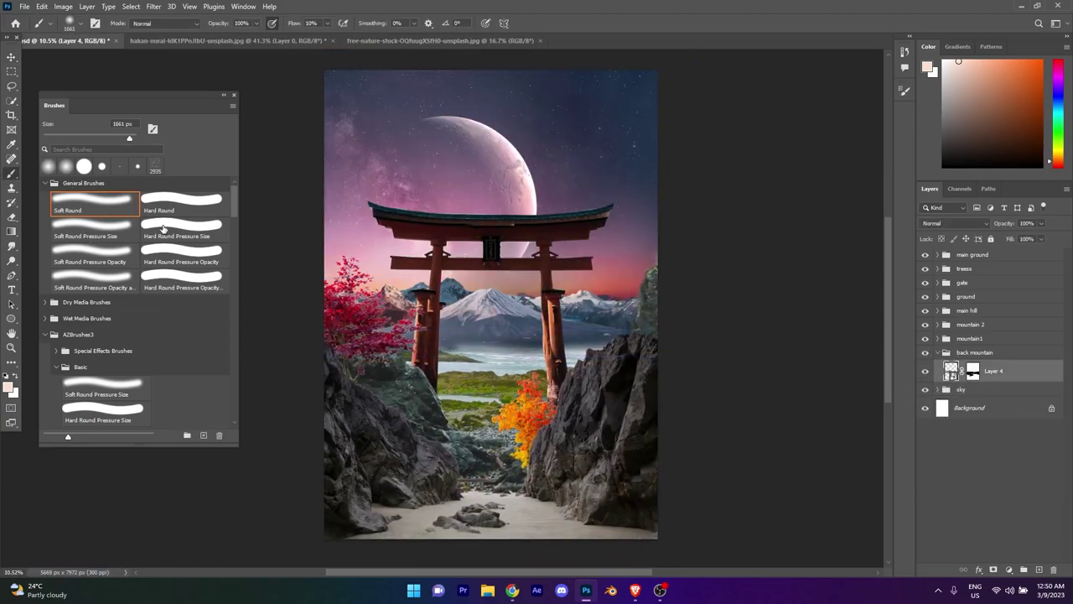
Step: Darken the back mountains with a Levels layer, lowering the output white level and raising the black
scroll(472, 311, "up", 1)
left_click(1009, 569)
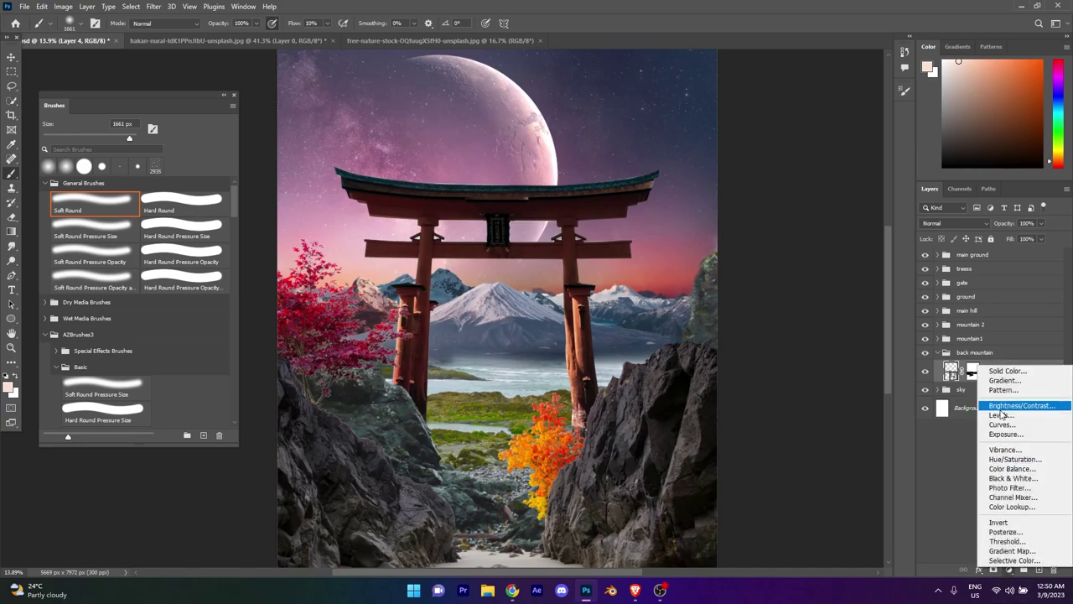
left_click(1000, 415)
left_click_drag(883, 371, 807, 372)
left_click_drag(763, 369, 793, 375)
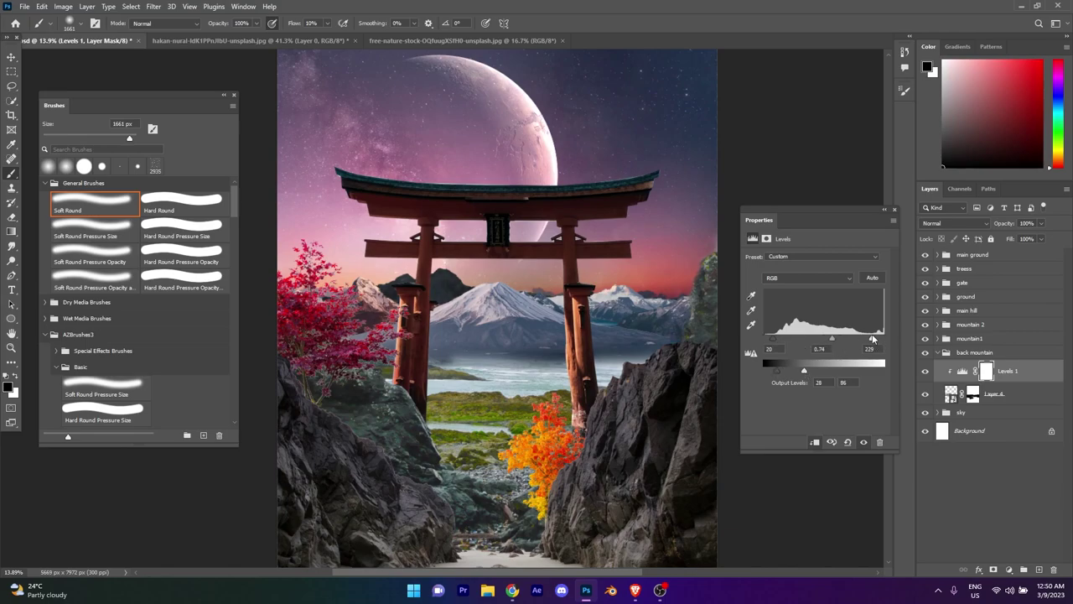
left_click(894, 210)
scroll(437, 255, "up", 5)
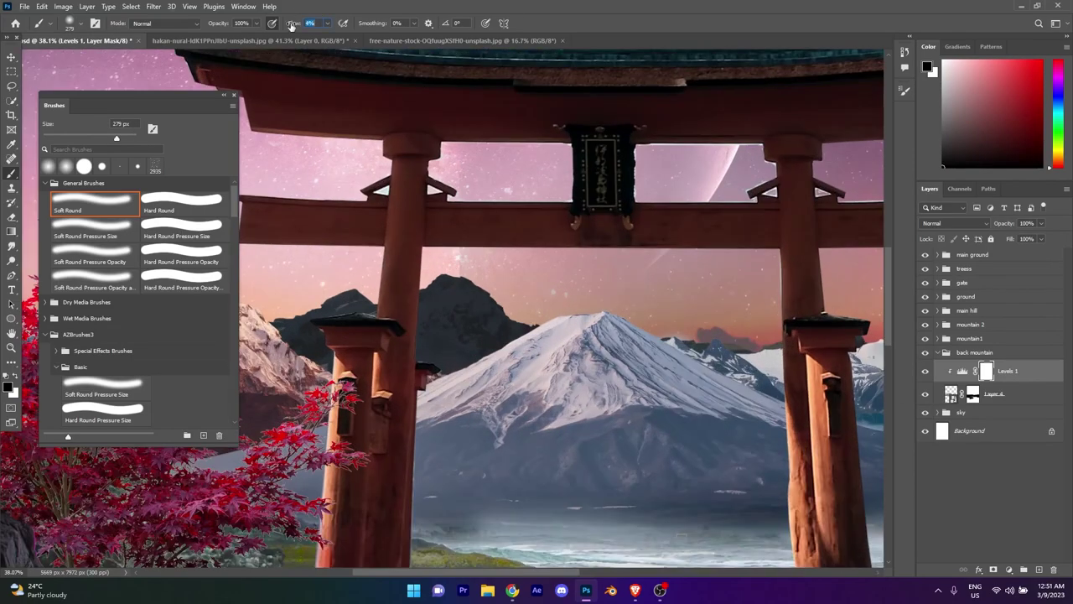
scroll(503, 260, "up", 3)
scroll(485, 306, "up", 5)
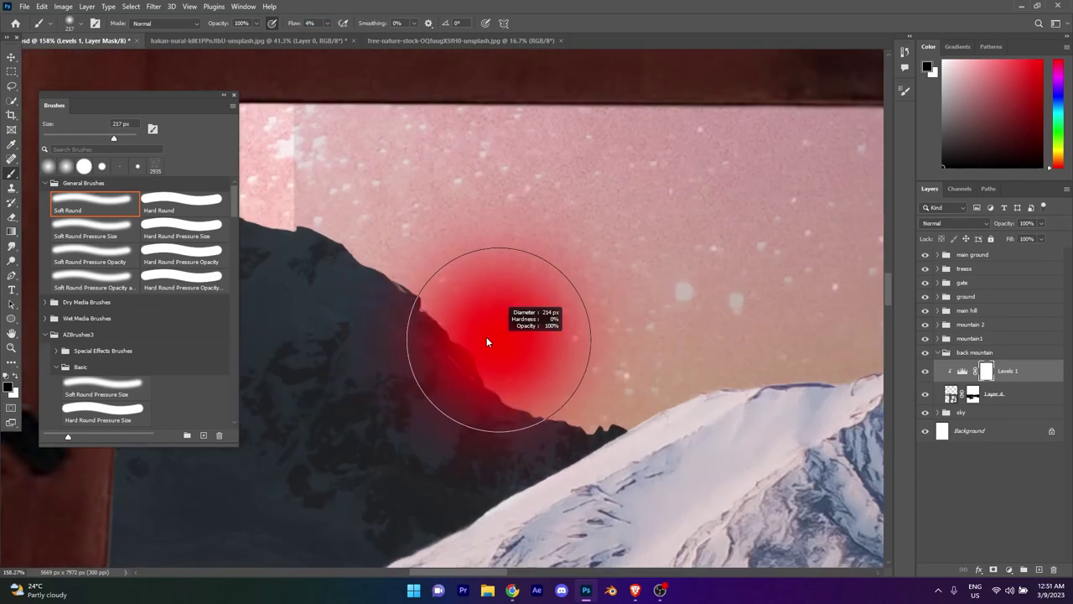
scroll(436, 288, "down", 5)
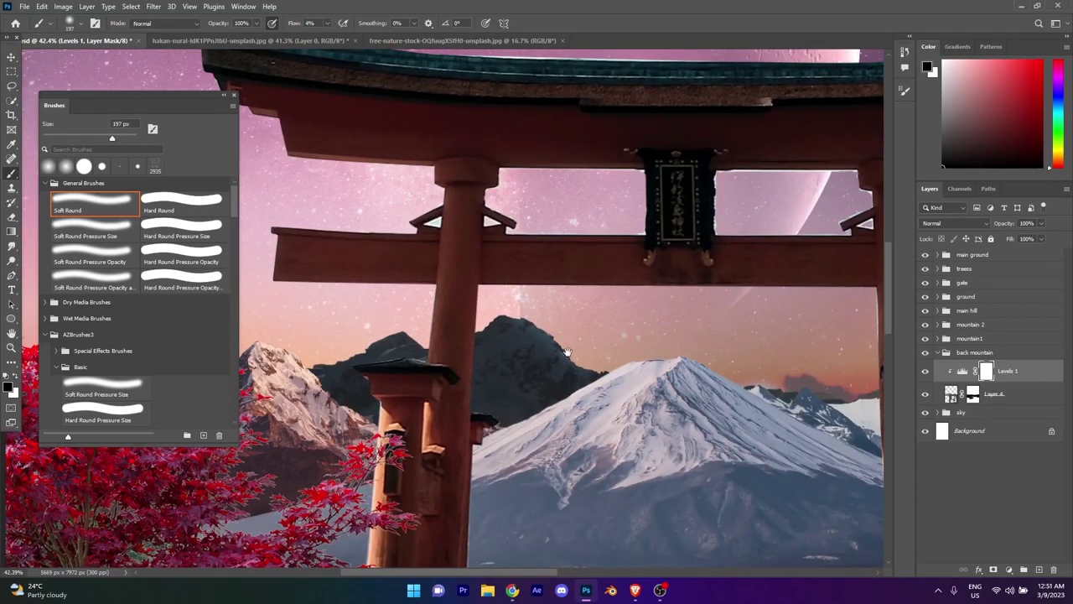
scroll(629, 343, "down", 2)
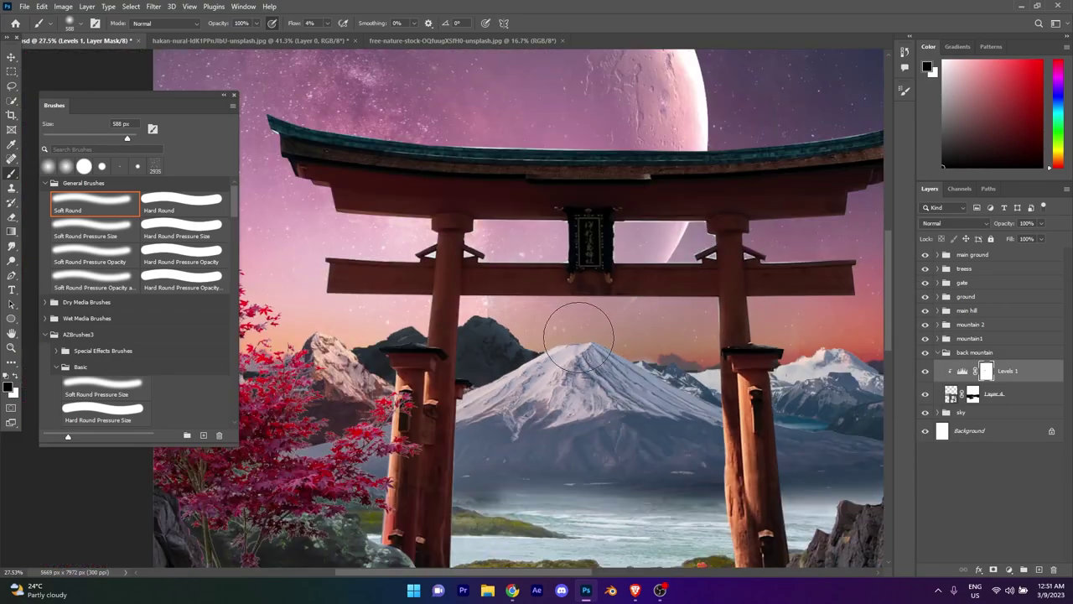
scroll(616, 369, "down", 2)
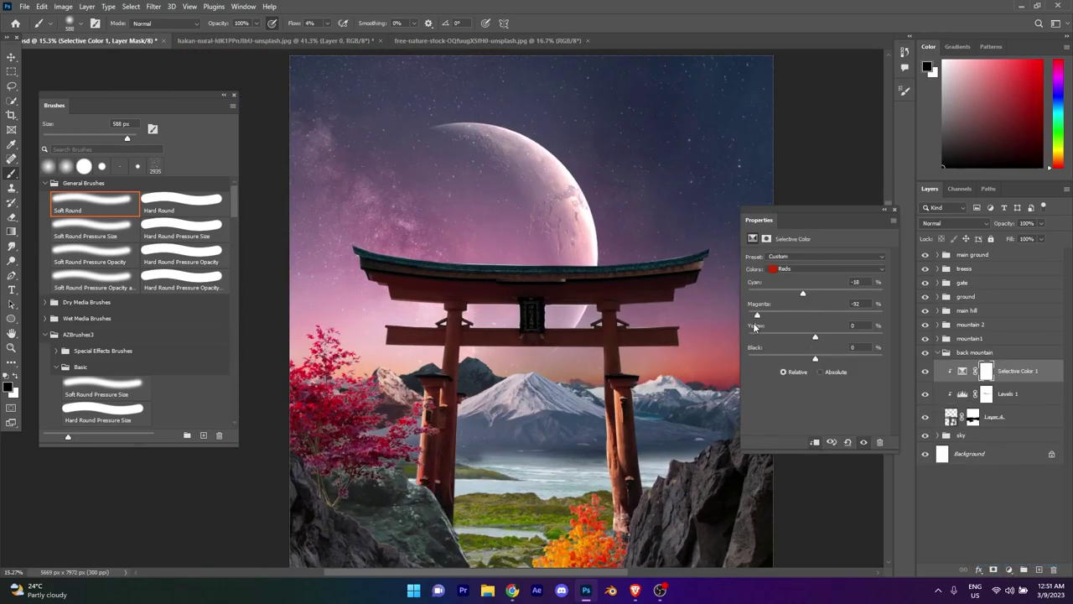
Step: In Selective Color, add black to the Neutrals to deepen the mountain tones
left_click(819, 273)
left_click(814, 363)
left_click_drag(818, 359, 825, 358)
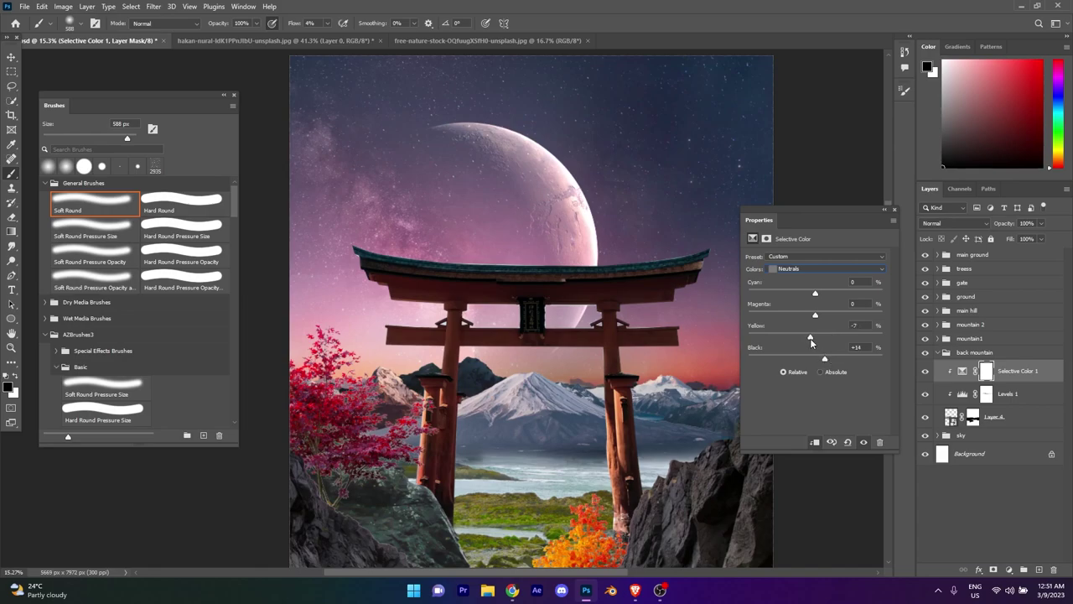
left_click_drag(815, 315, 813, 314)
Step: Review the Levels adjustment settings, then reselect Selective Color 1
left_click(964, 394)
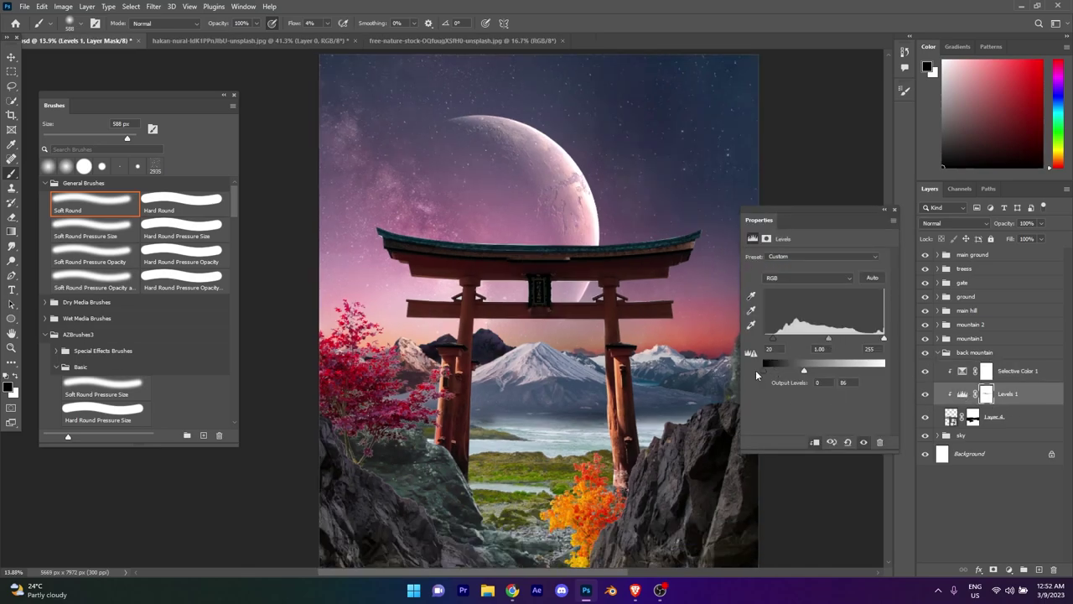
left_click(894, 209)
scroll(539, 310, "down", 5)
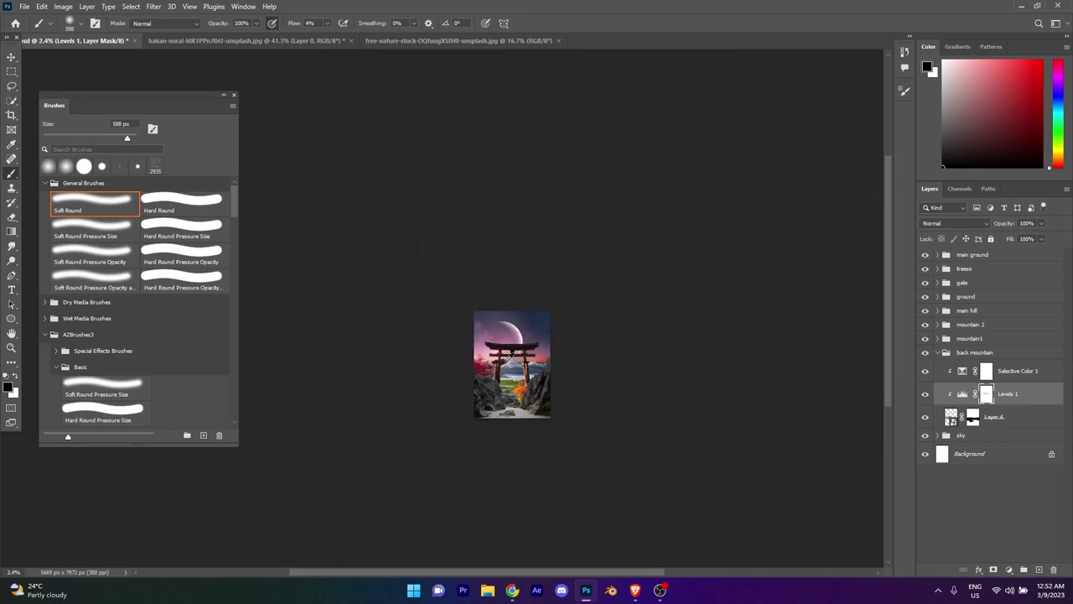
scroll(539, 310, "up", 6)
left_click(963, 371)
Step: Add a Color Balance layer pushing Highlights toward red, with Midtones Red +18, Green +9
left_click(1009, 569)
left_click(1002, 457)
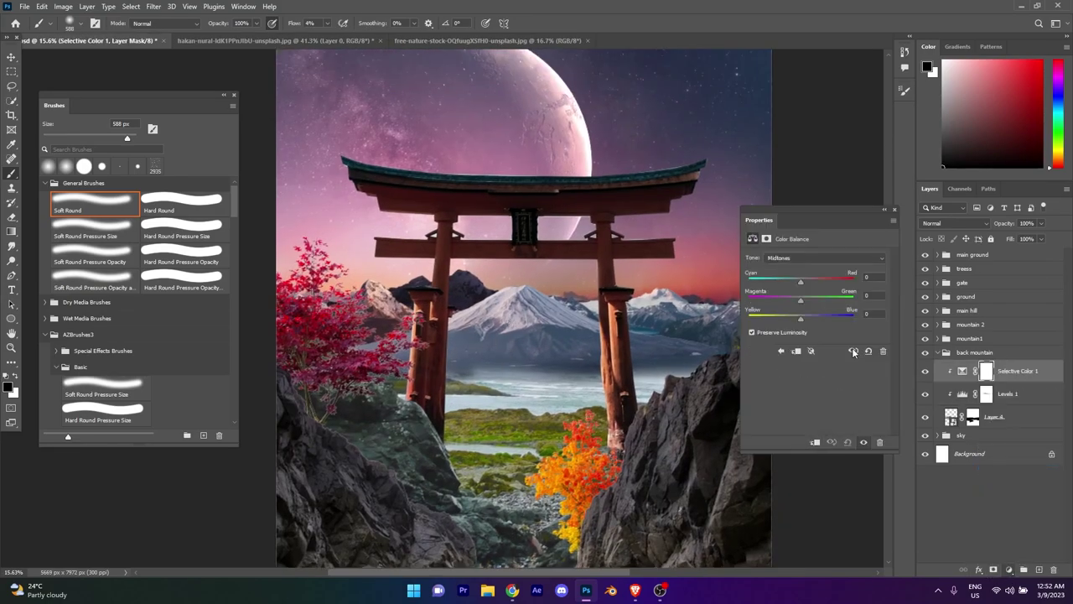
left_click(801, 260)
left_click(801, 273)
left_click(801, 284)
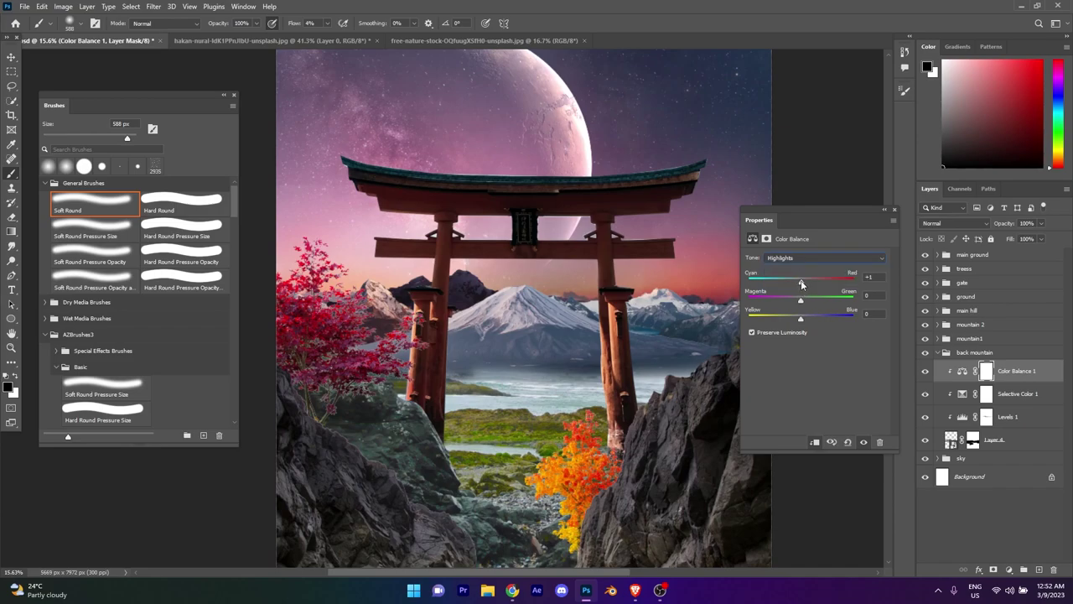
left_click(805, 258)
left_click(804, 277)
left_click(895, 210)
Step: Begin creating a new layer from the Layer menu
scroll(553, 431, "up", 3)
scroll(553, 431, "down", 2, "alt")
scroll(495, 269, "up", 5, "alt")
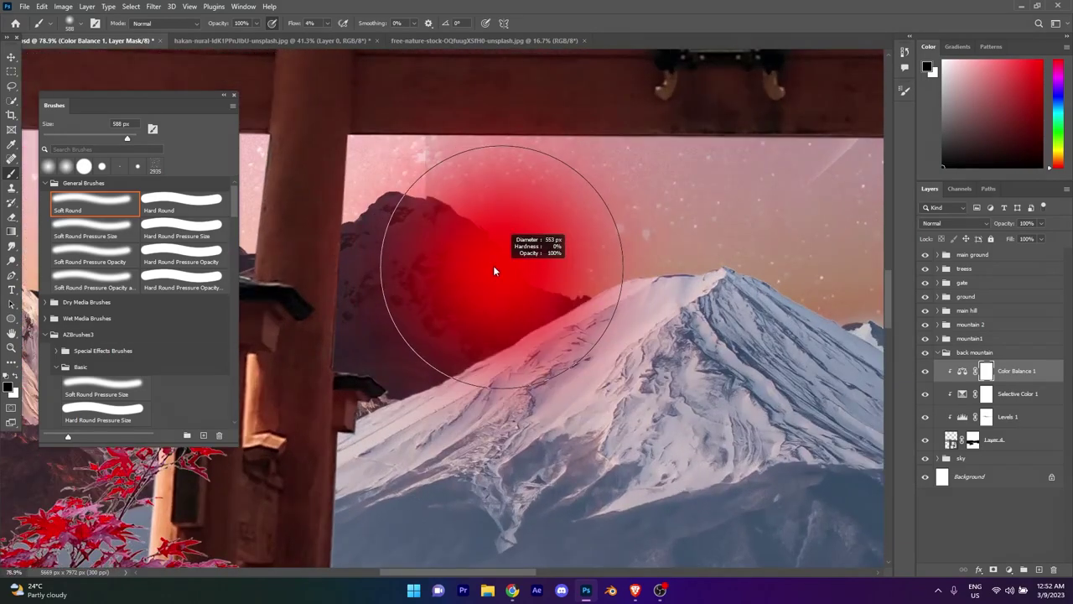
scroll(426, 314, "down", 1, "alt")
left_click(87, 6)
mouse_move(95, 18)
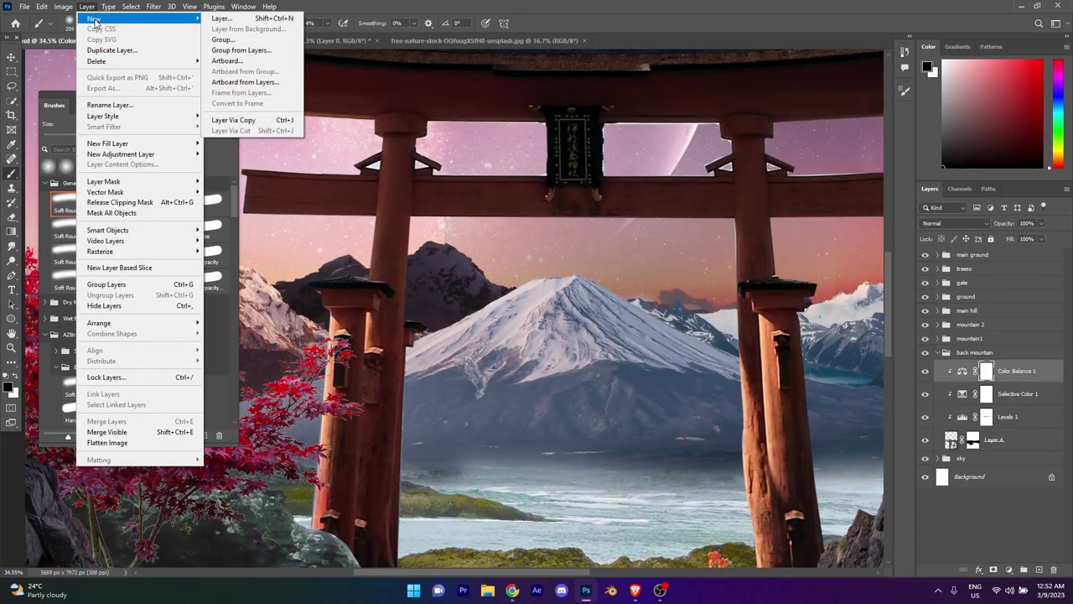
left_click(226, 20)
Step: Create Layer 10 in Linear Dodge (Add) mode with a neutral fill
left_click(478, 215)
left_click(499, 306)
left_click(453, 231)
left_click(626, 168)
Step: Sample a muted pink from the sky and set the brush to 14% flow and a suitable size
scroll(491, 270, "down", 3, "alt")
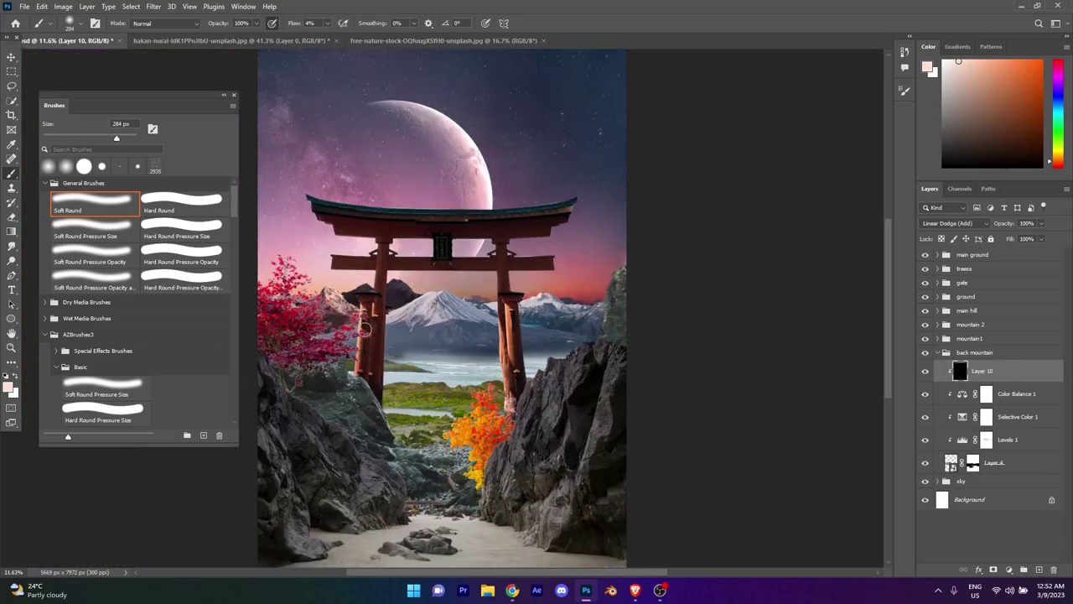
scroll(490, 270, "up", 3, "alt")
left_click(490, 270, "alt")
left_click_drag(327, 22, 323, 52)
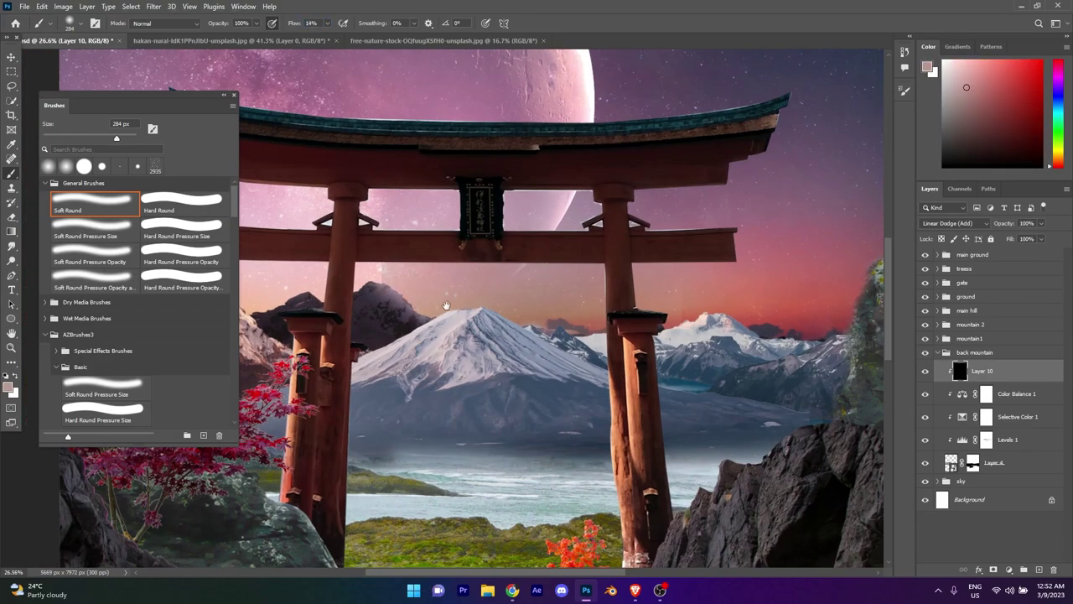
left_click_drag(446, 305, 529, 303)
scroll(381, 281, "up", 5)
left_click_drag(310, 301, 573, 301)
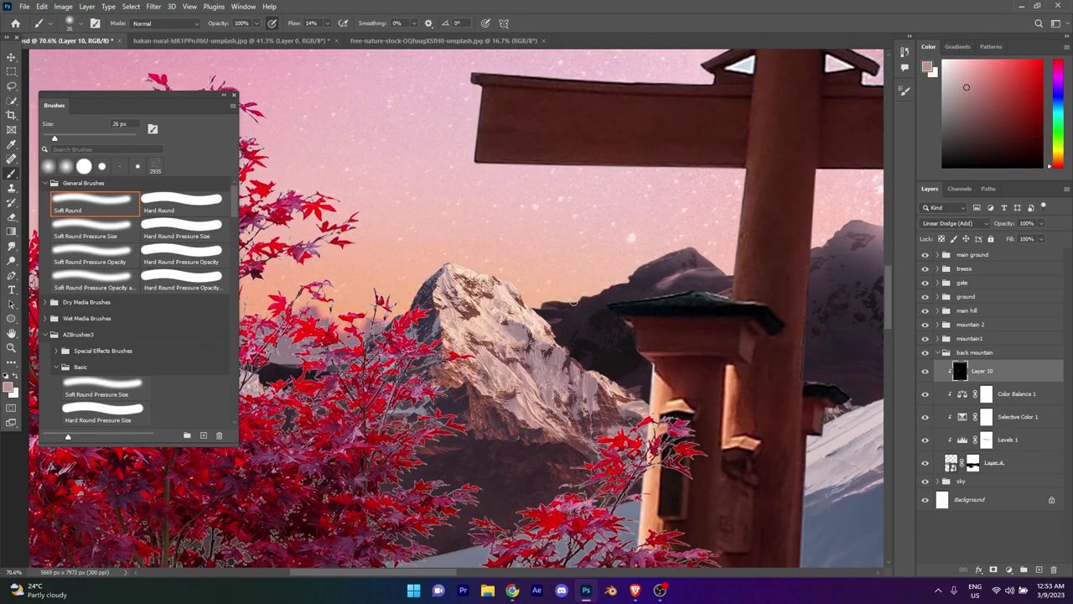
scroll(704, 224, "right", 2)
scroll(721, 239, "right", 3)
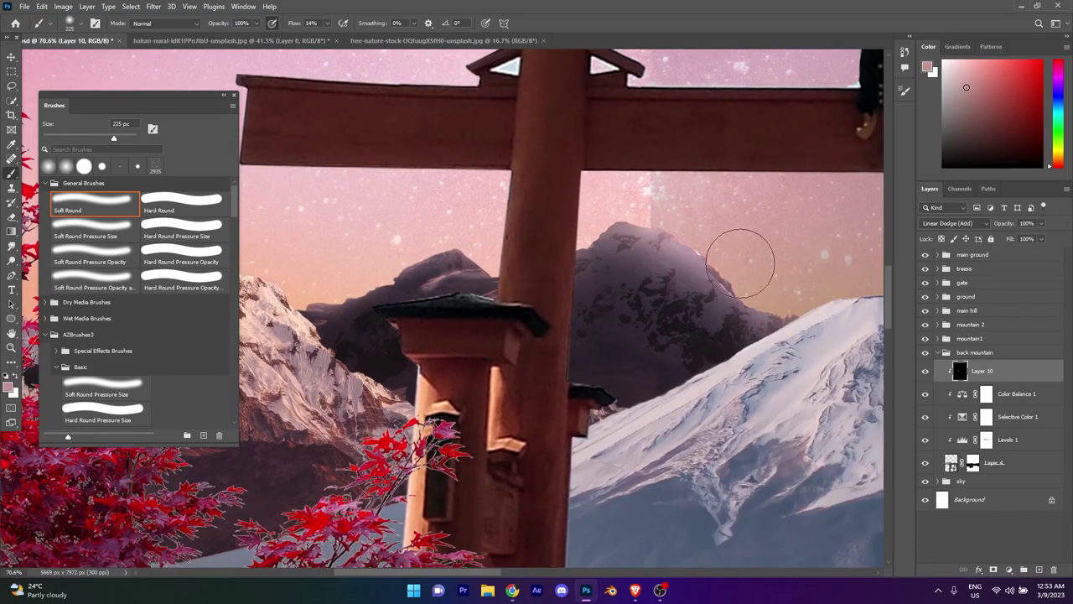
key("bracketright")
key("bracketright")
key("bracketright")
key("ctrl+0")
Step: Mask Layer 10 and paint out the glow on the upper back mountain
left_click(1007, 569)
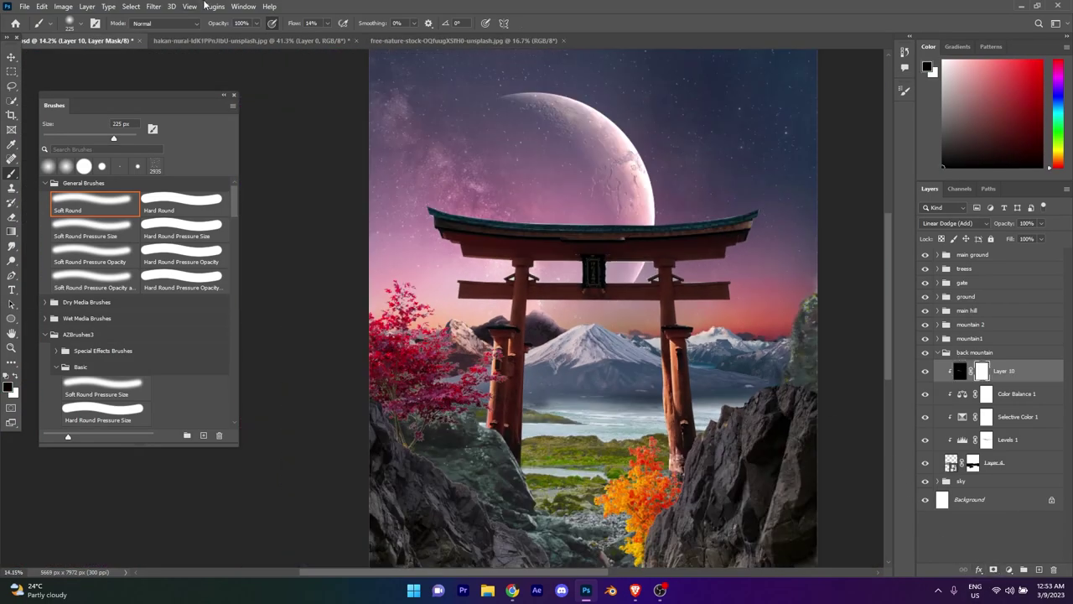
scroll(419, 202, "up", 5)
scroll(593, 254, "right", 2)
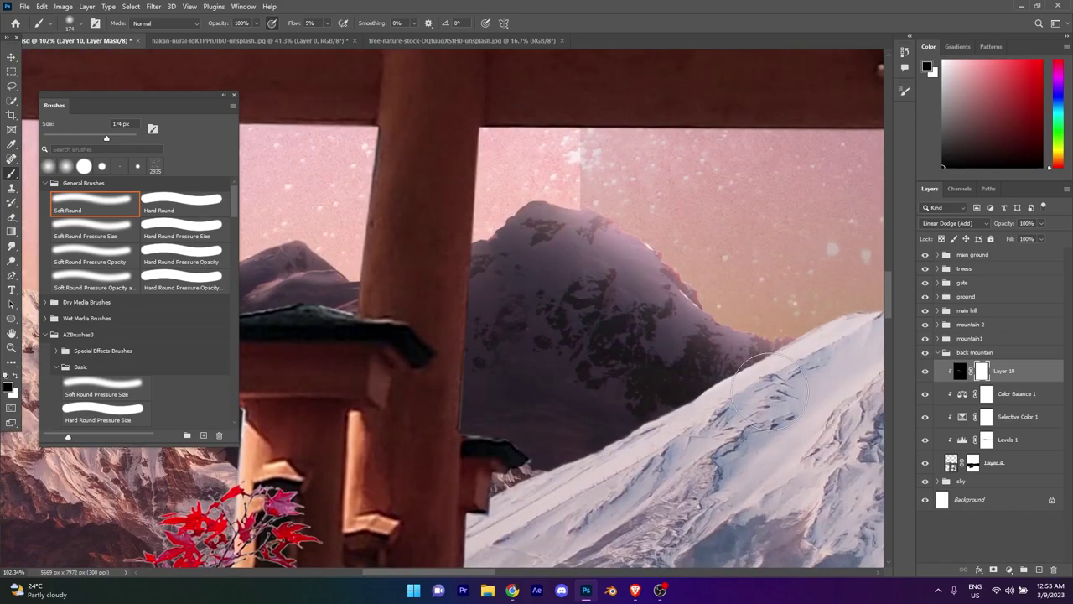
left_click_drag(593, 254, 496, 292)
scroll(335, 265, "down", 2)
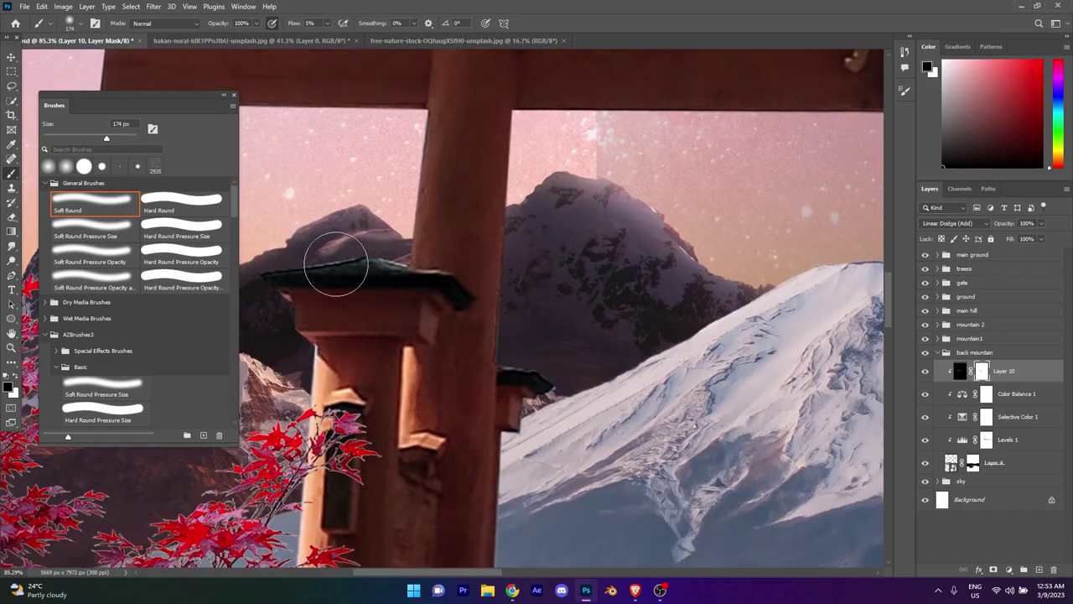
key("ctrl+0")
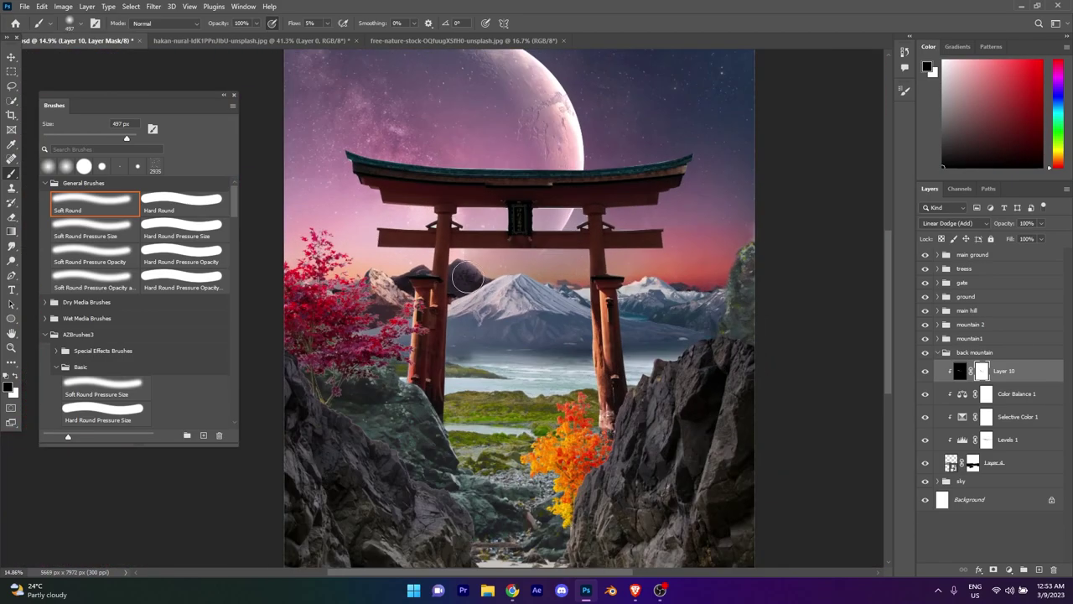
scroll(465, 276, "down", 3)
left_click(938, 352)
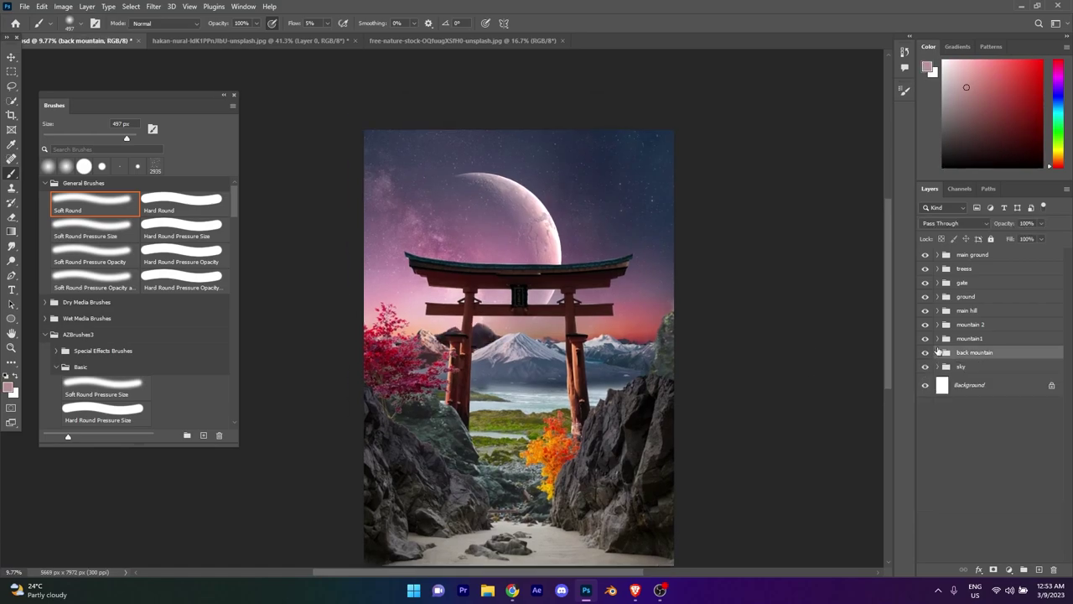
Step: Add a Curves layer to mountain1 and pull the RGB curve down to darken it
left_click(938, 338)
left_click(998, 357)
left_click(1008, 569)
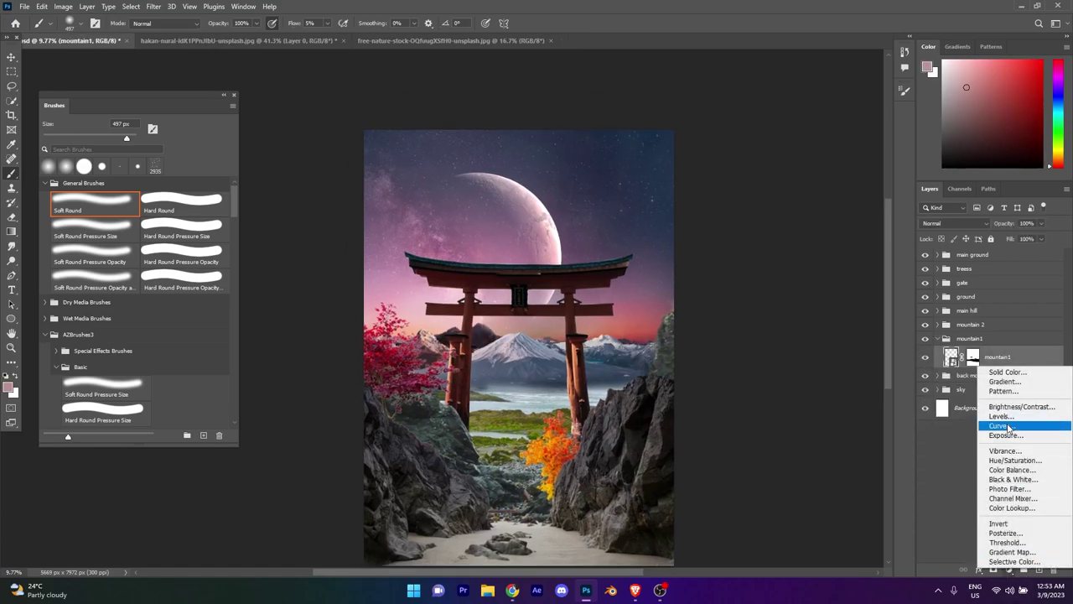
left_click(1009, 426)
left_click_drag(881, 285, 903, 312)
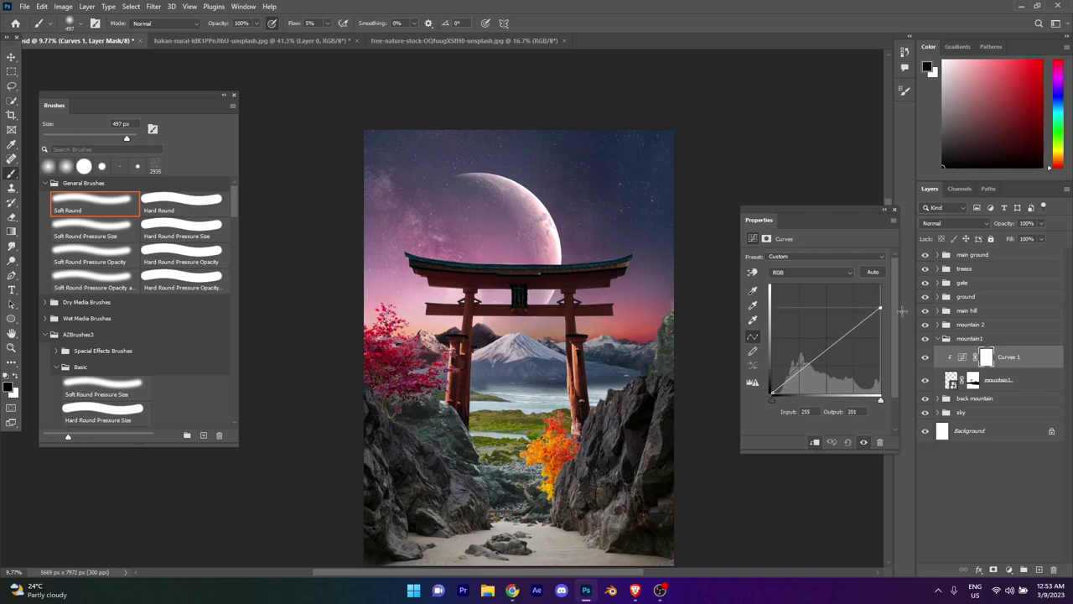
mouse_move(835, 344)
left_mouse_down()
mouse_move(834, 371)
mouse_move(807, 385)
mouse_move(816, 376)
left_mouse_up()
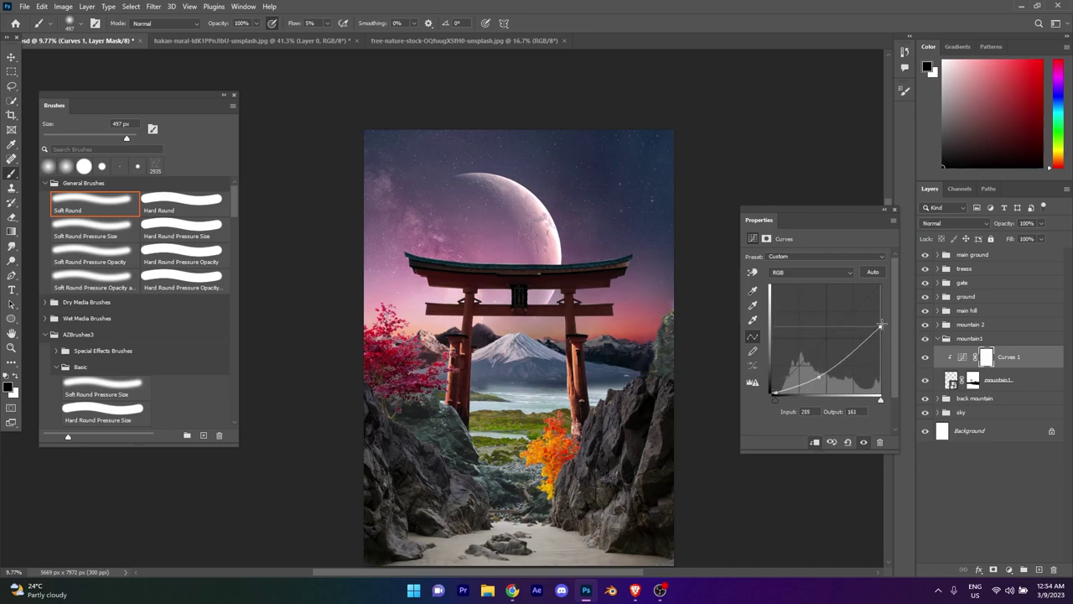
Step: Lower the Green curve's highlight output to 235 and move Blue input 237 to 255
left_click(812, 271)
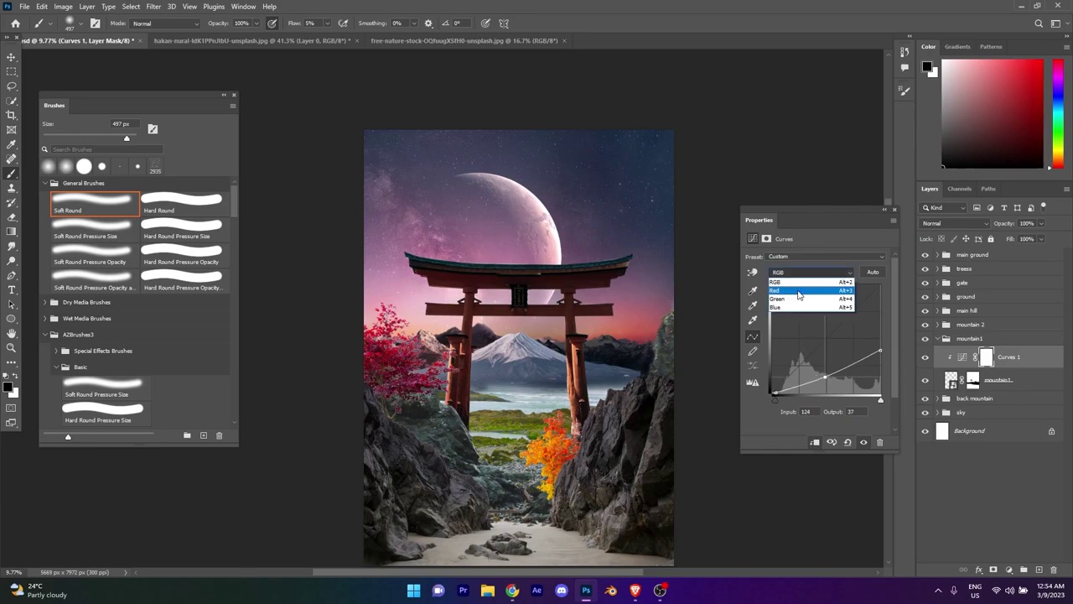
left_click(809, 283)
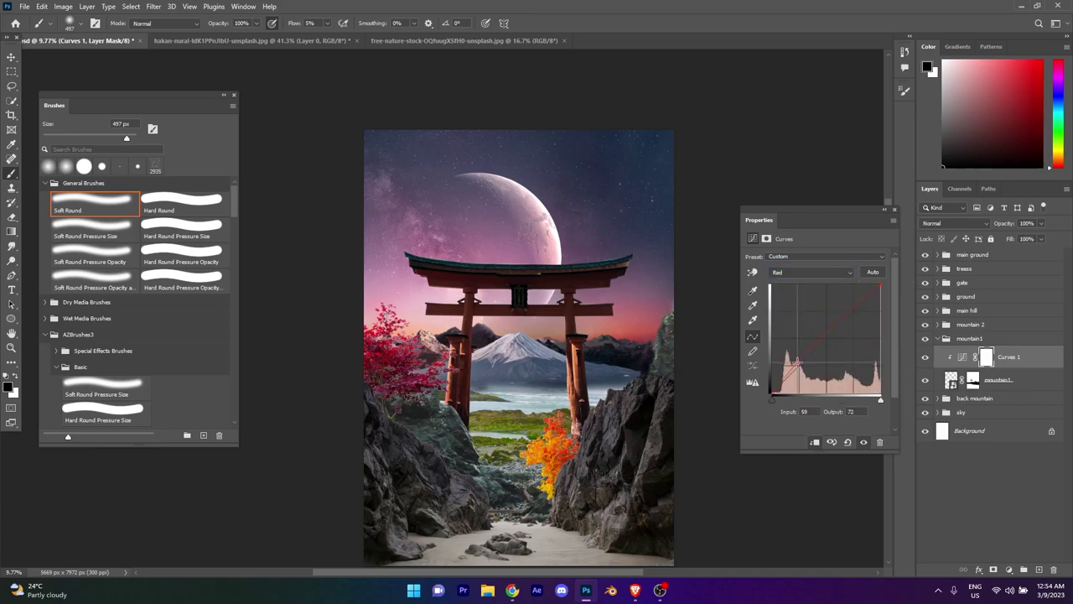
left_click(812, 272)
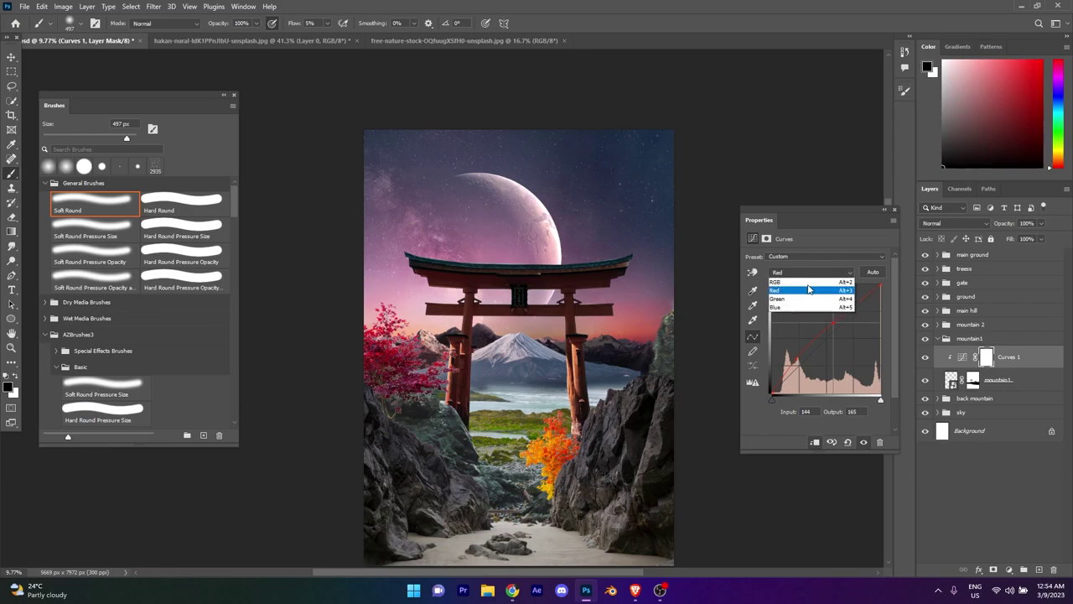
left_click(809, 295)
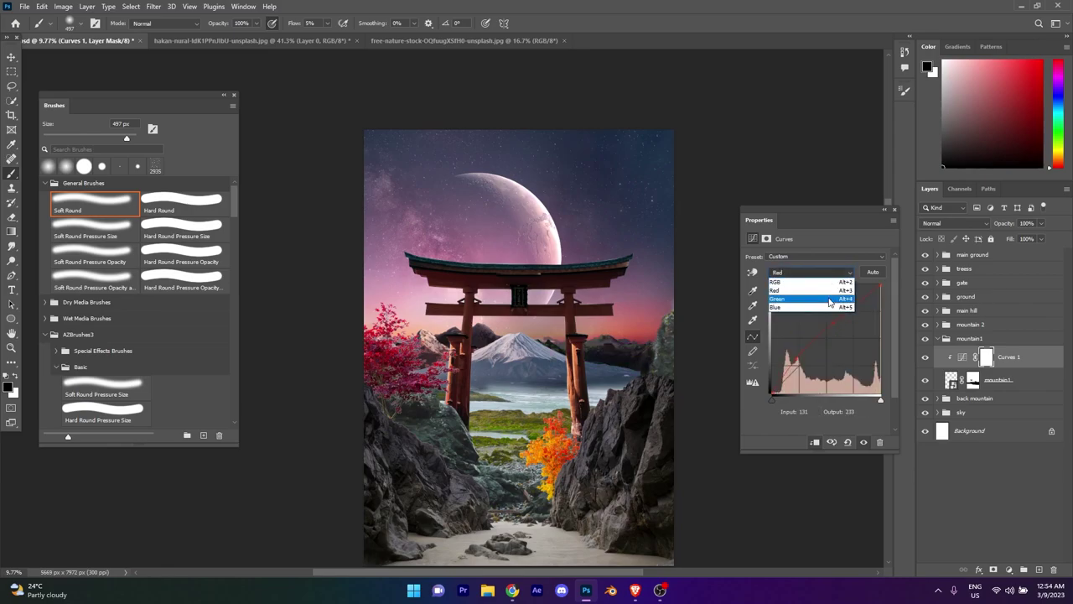
left_click_drag(880, 286, 880, 295)
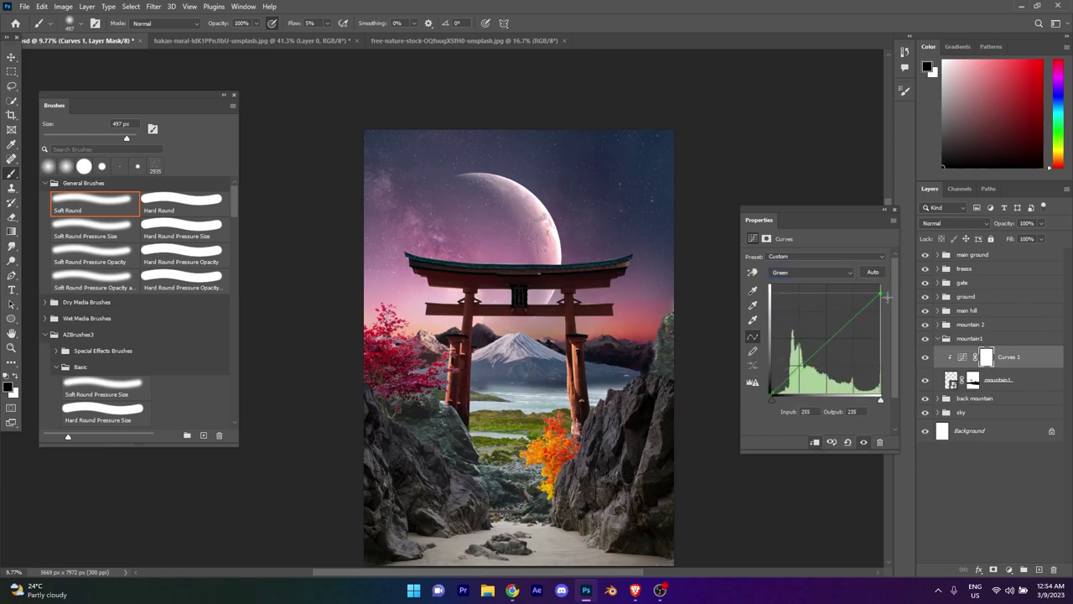
left_click(812, 271)
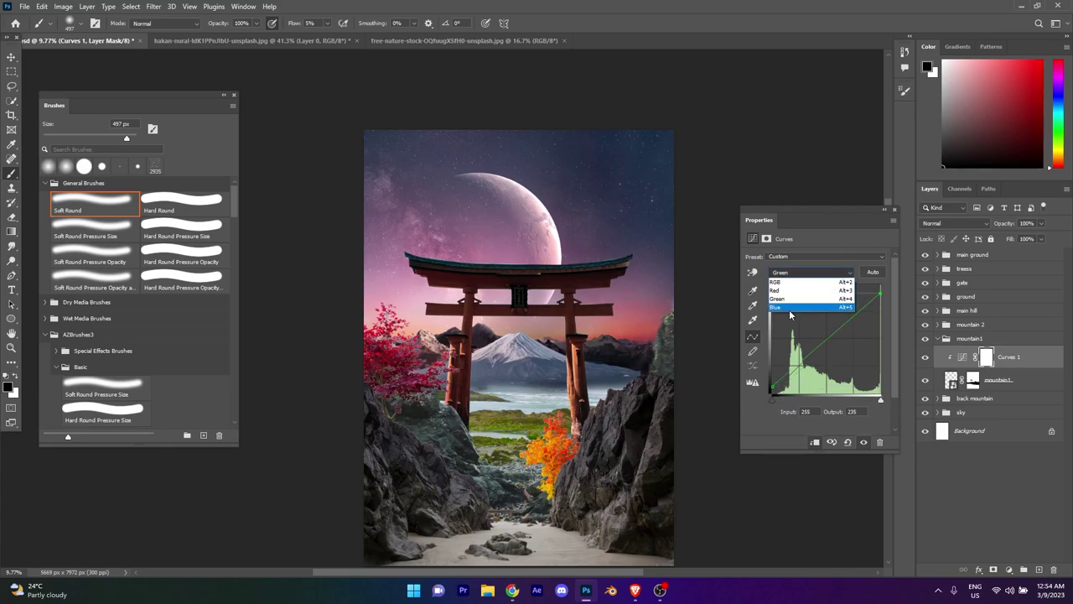
left_click(809, 309)
left_click_drag(879, 286, 878, 305)
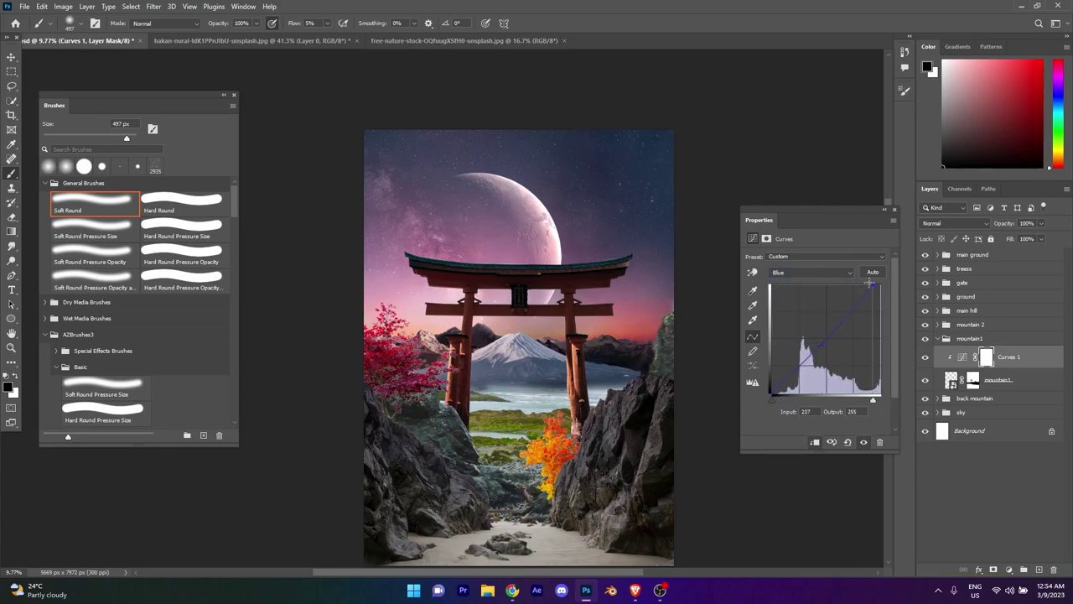
left_click(894, 210)
Step: Zoom in on the distant mountain to inspect the darkened result
scroll(592, 263, "up", 5)
scroll(592, 263, "up", 3)
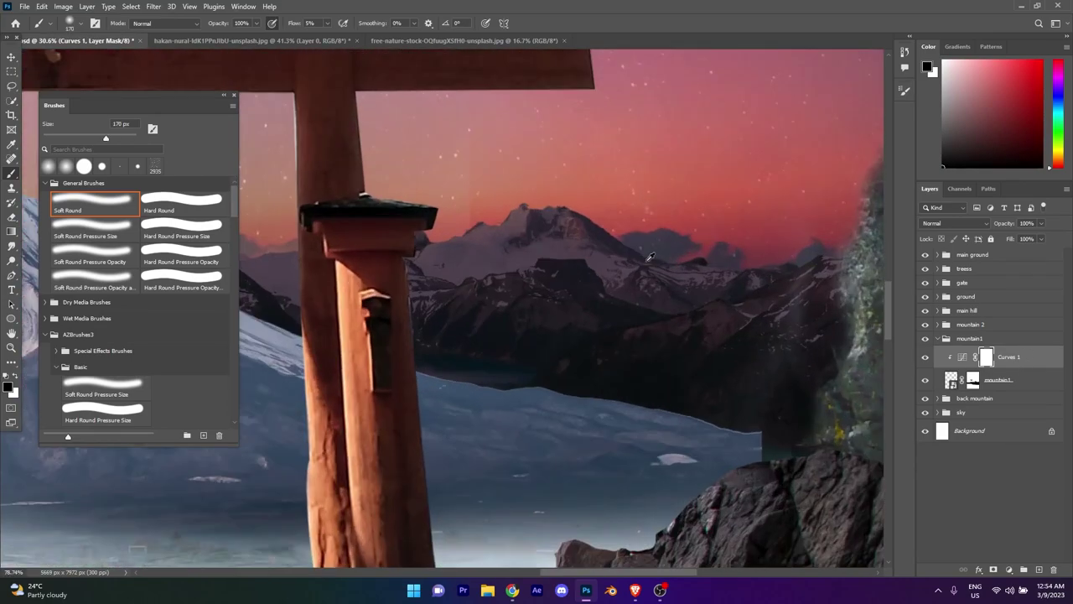
mouse_move(710, 305)
left_mouse_down()
mouse_move(592, 263)
mouse_move(826, 325)
left_mouse_up()
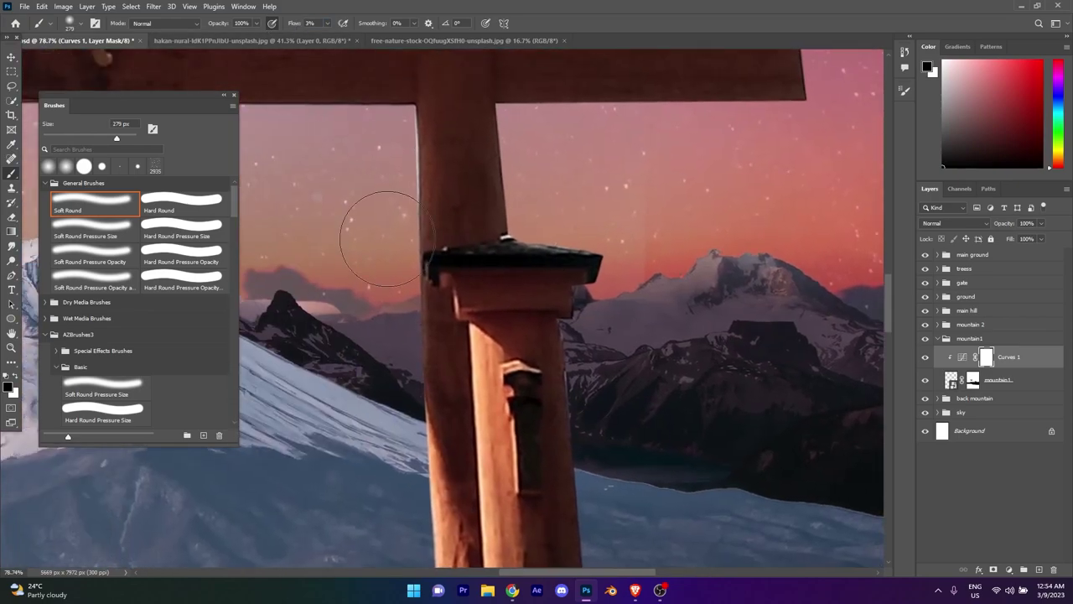
scroll(644, 304, "down", 3)
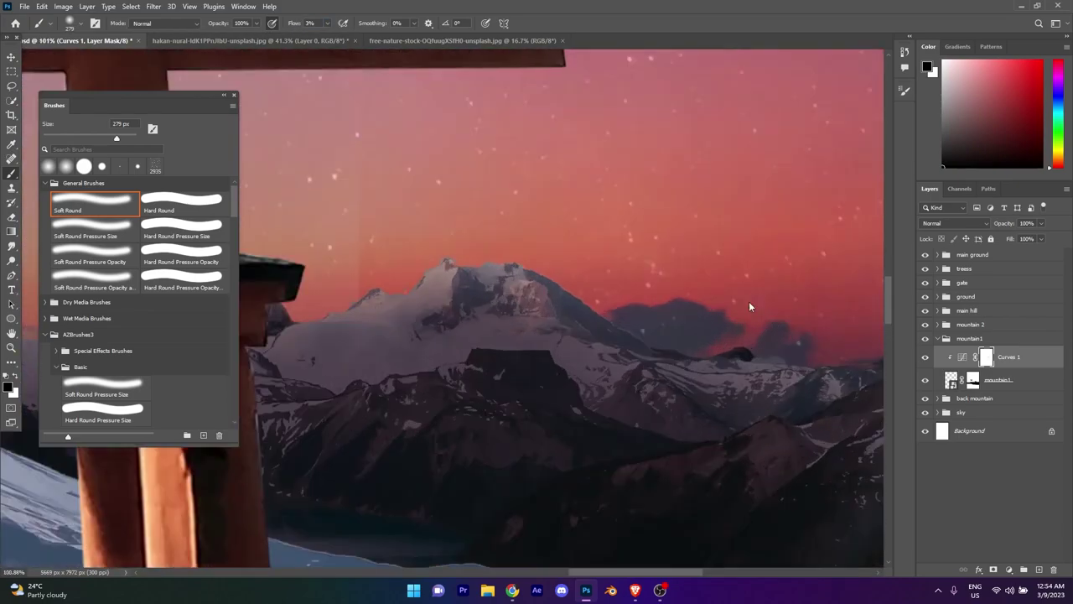
scroll(544, 304, "down", 5)
scroll(550, 302, "up", 2)
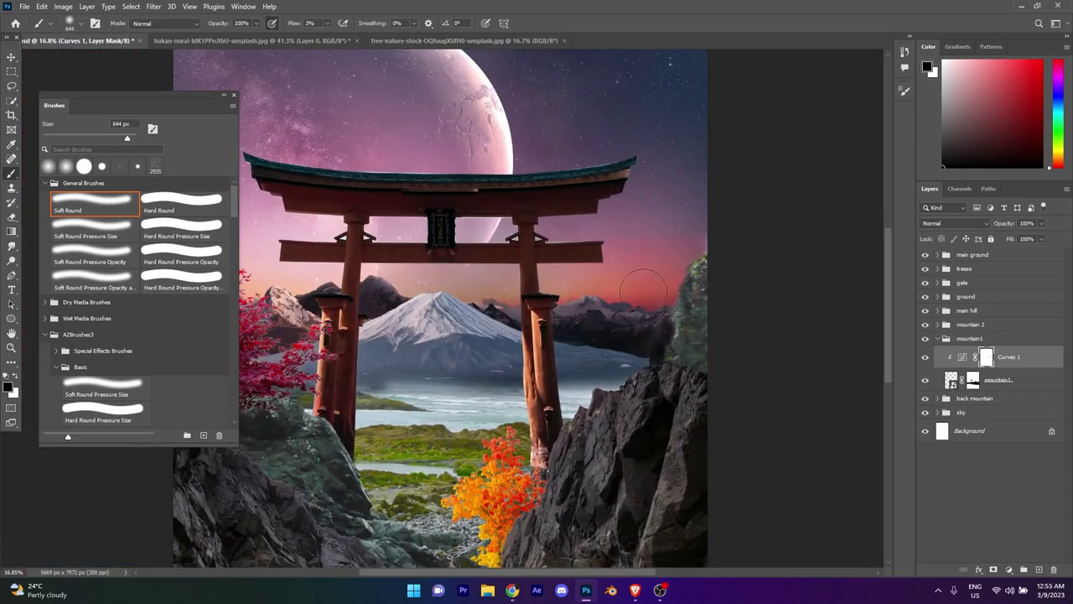
scroll(560, 338, "up", 2)
scroll(586, 352, "up", 1)
scroll(562, 333, "down", 1)
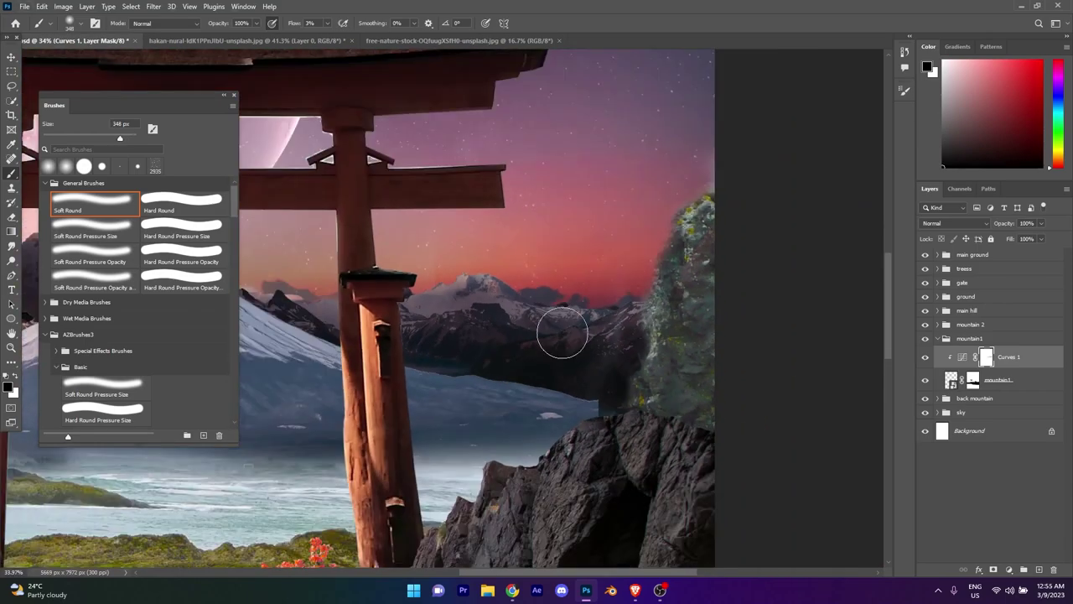
left_click(1009, 569)
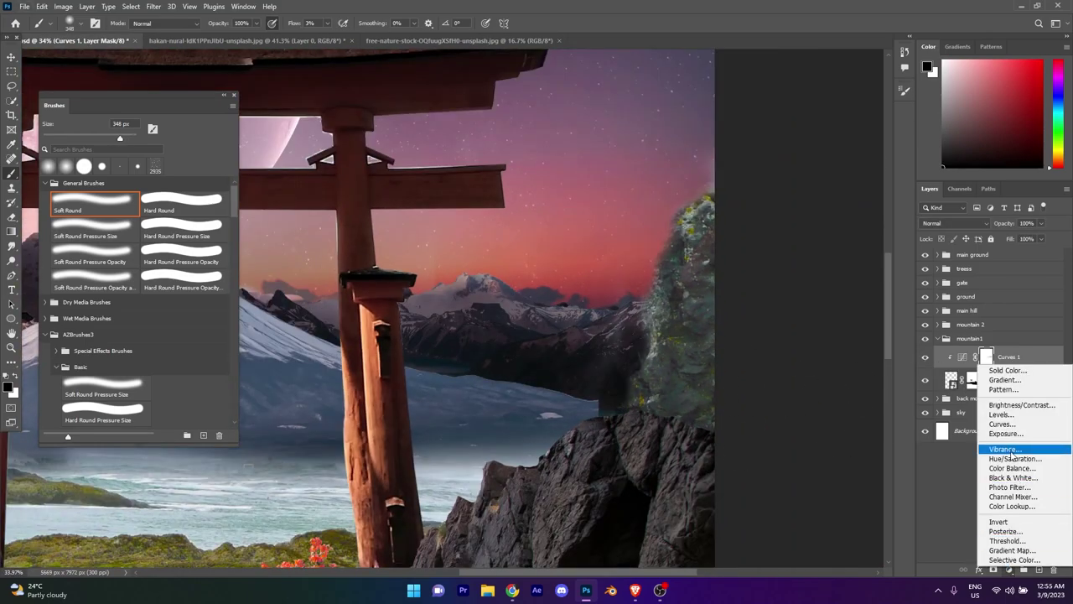
Step: Add Color Balance 2 to mountain1, shifting midtones toward red and highlights toward cyan
left_click(1013, 468)
left_click_drag(800, 278, 795, 277)
left_click(790, 257)
left_click(789, 285)
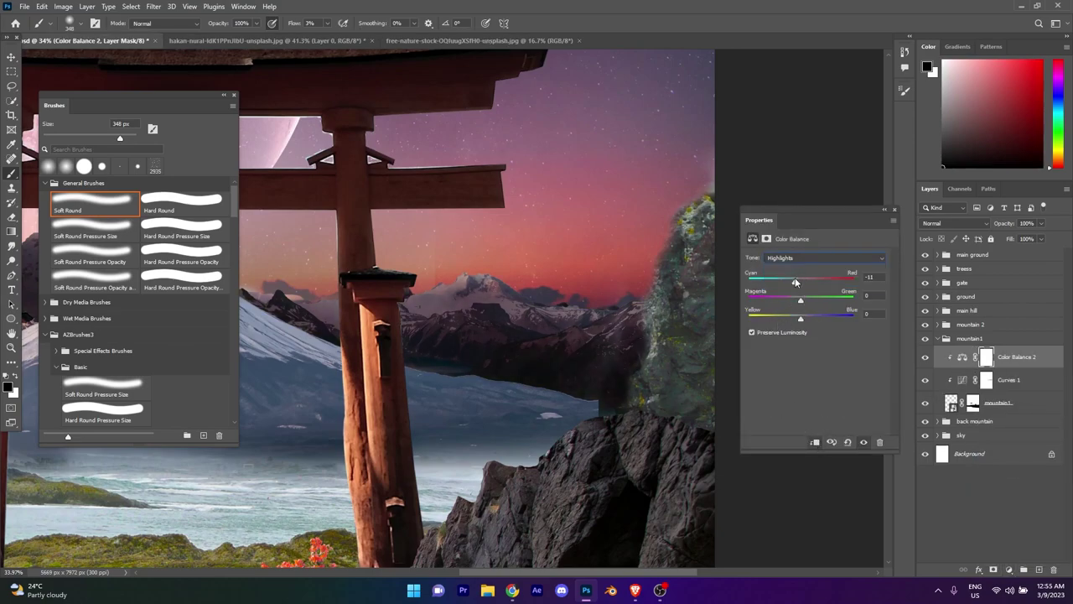
left_click(893, 210)
scroll(453, 319, "down", 3)
scroll(453, 319, "up", 1)
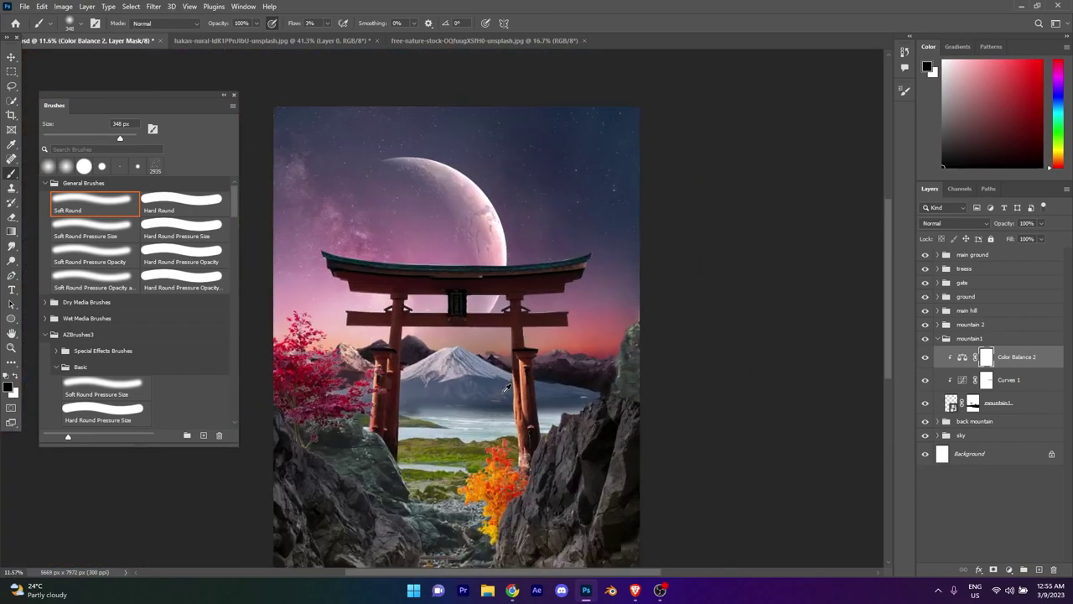
Step: Create Layer 11 as a Linear Dodge layer filled with neutral black
left_click(87, 6)
left_click(230, 18)
left_click(490, 216)
left_click(482, 237)
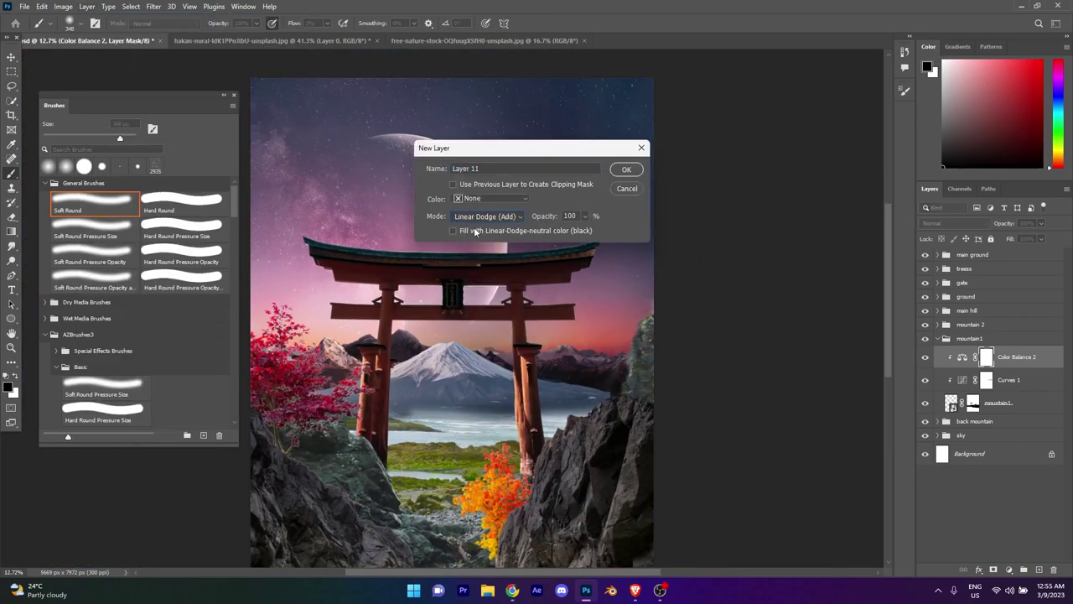
left_click(626, 169)
Step: Paint a pink-magenta glow over the mountains and restrict it to lighter areas with Blend If
scroll(542, 360, "up", 5)
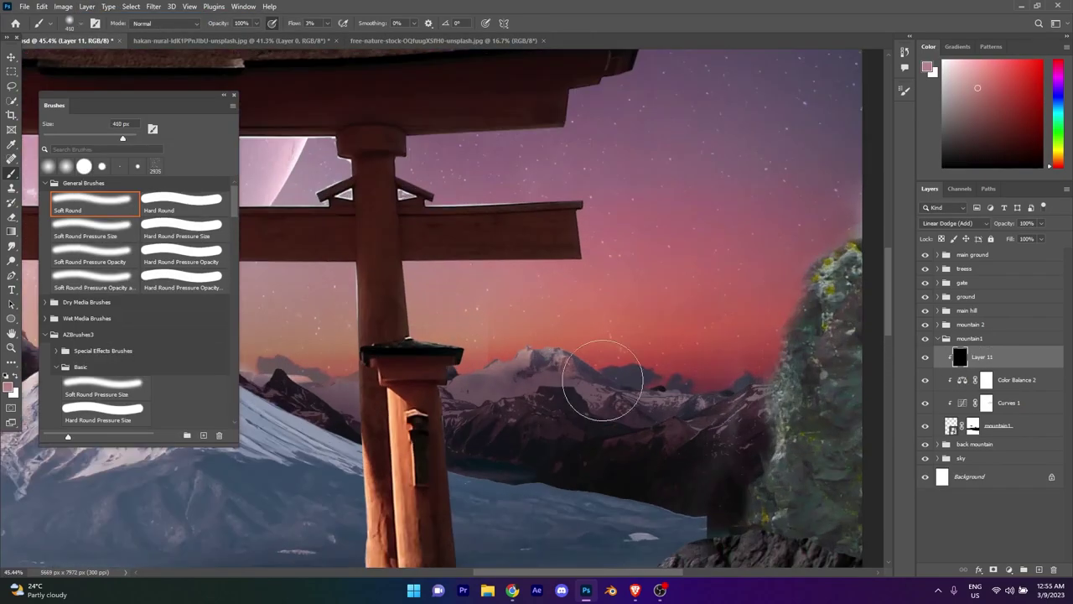
left_click_drag(598, 383, 746, 386)
left_click_drag(558, 369, 773, 377)
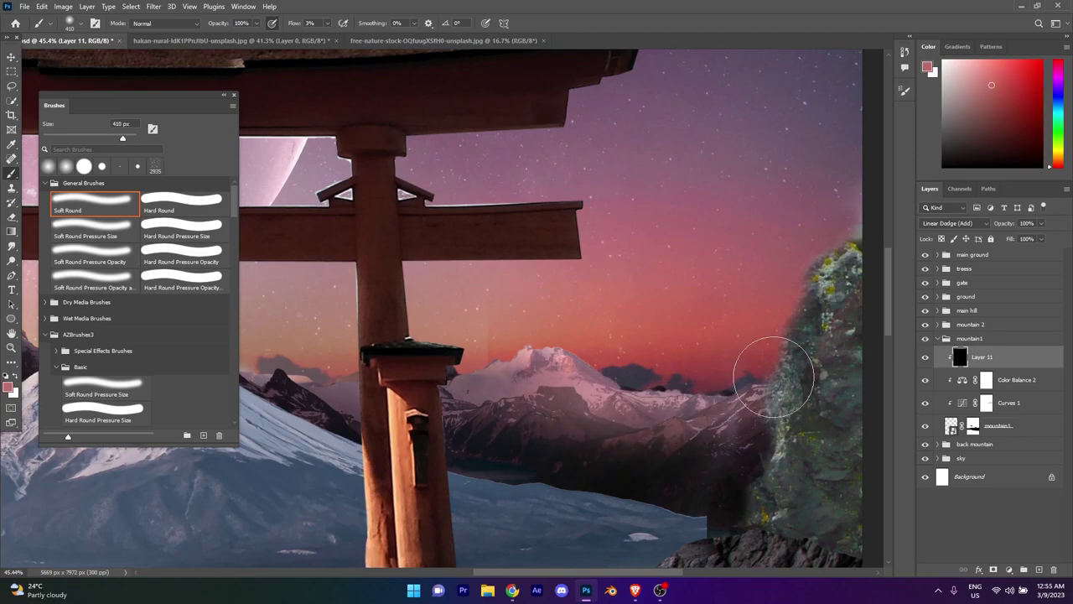
left_click(469, 298, "alt")
scroll(377, 384, "down", 5)
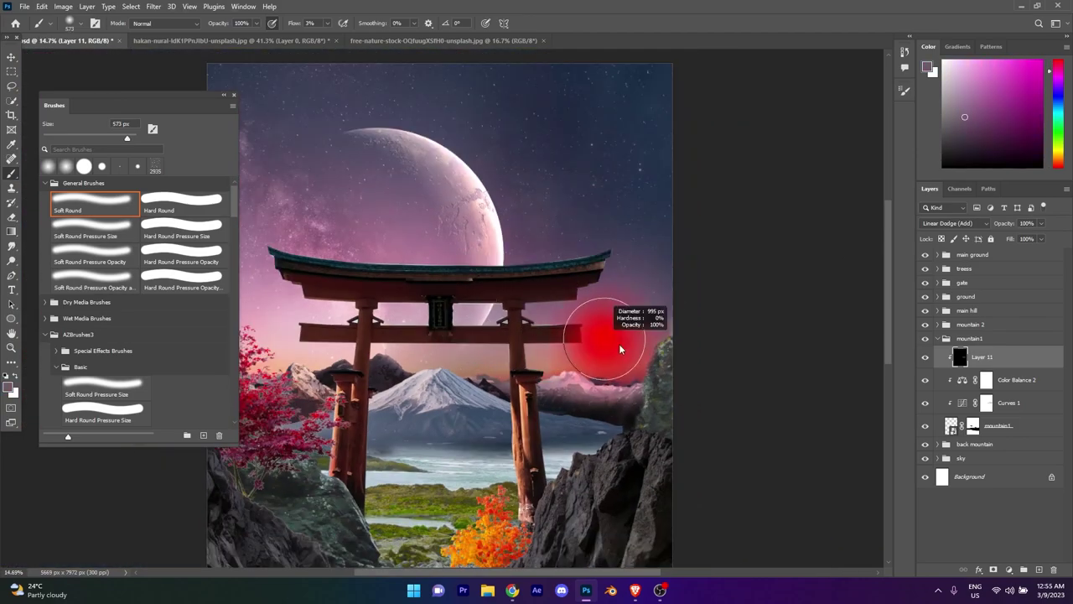
left_click_drag(604, 339, 620, 349)
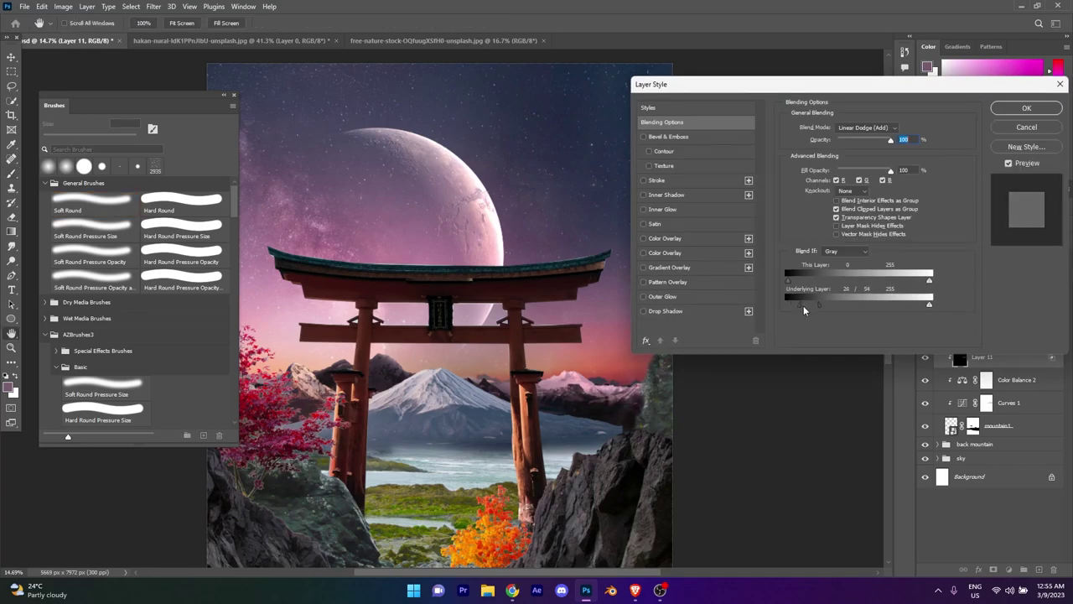
left_click_drag(816, 309, 819, 310)
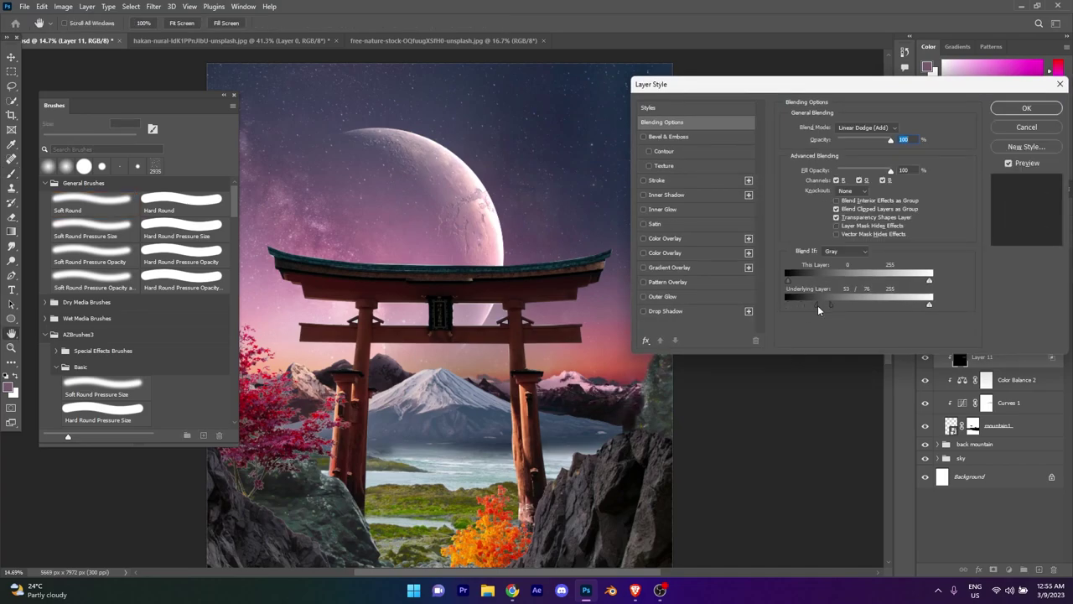
left_click(1011, 110)
Step: At 7% flow, brighten the glow over the peak and toggle Layer 11 to compare
scroll(384, 392, "up", 3)
scroll(384, 391, "up", 2)
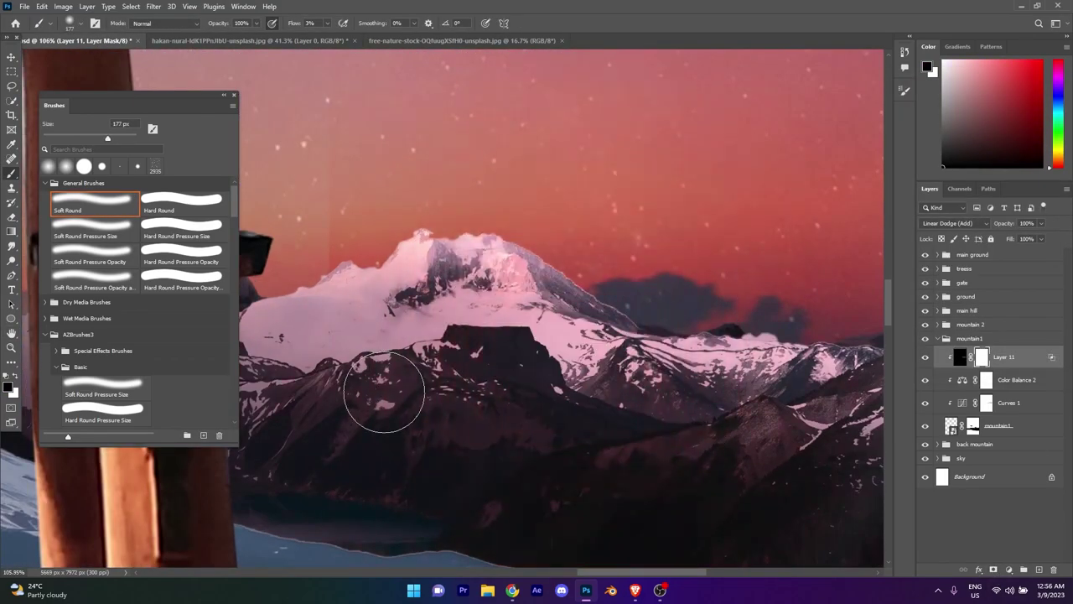
key("shift+0")
key("shift+7")
mouse_move(353, 243)
left_mouse_down()
mouse_move(379, 270)
mouse_move(719, 383)
left_mouse_up()
scroll(718, 383, "down", 5)
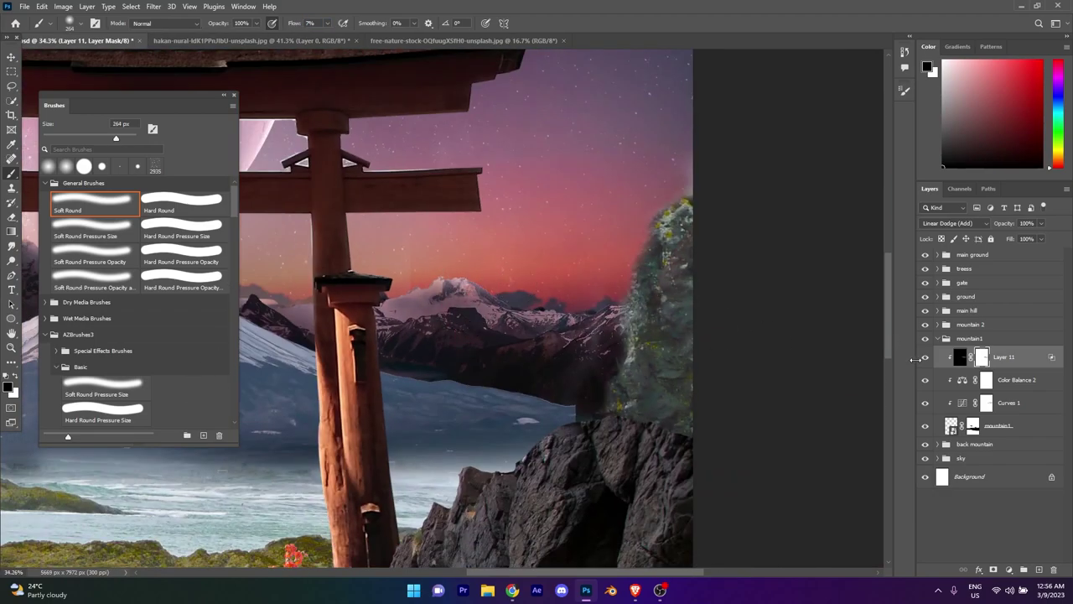
left_click(925, 357)
left_click(925, 357)
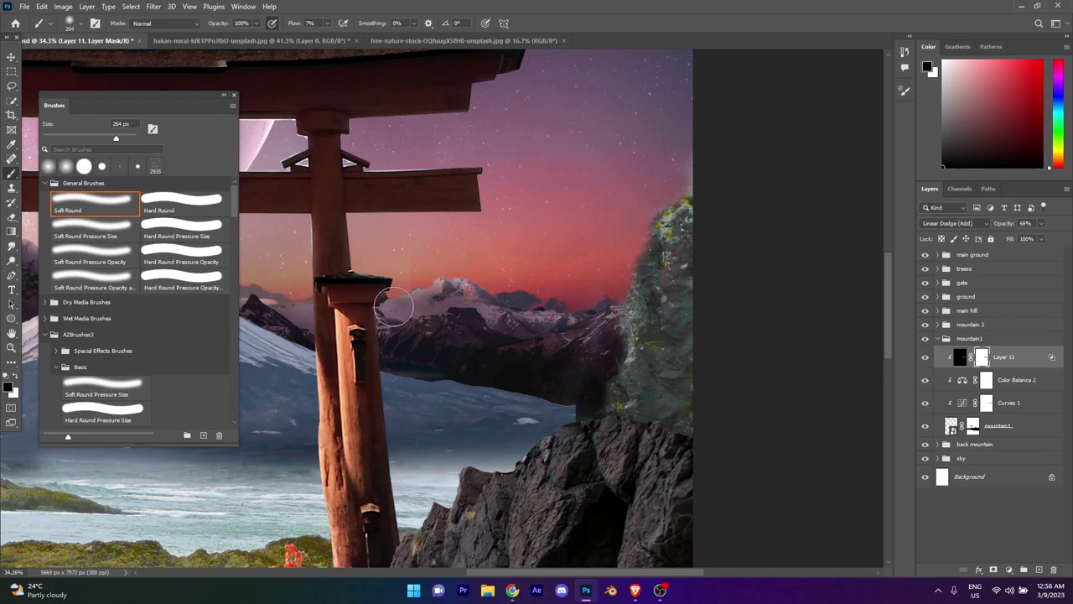
key("ctrl+0")
Step: Paint a pink haze on Layer 12 over the mountains and mask it out near the right rocks
left_click(1038, 569)
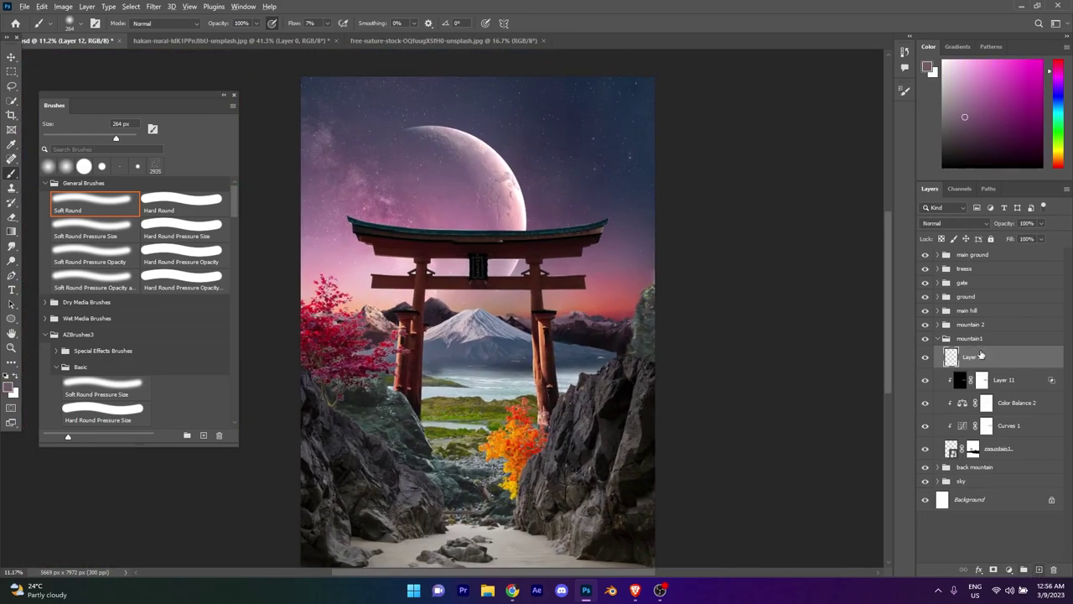
scroll(578, 314, "up", 5)
scroll(578, 315, "up", 1)
scroll(578, 314, "up", 2)
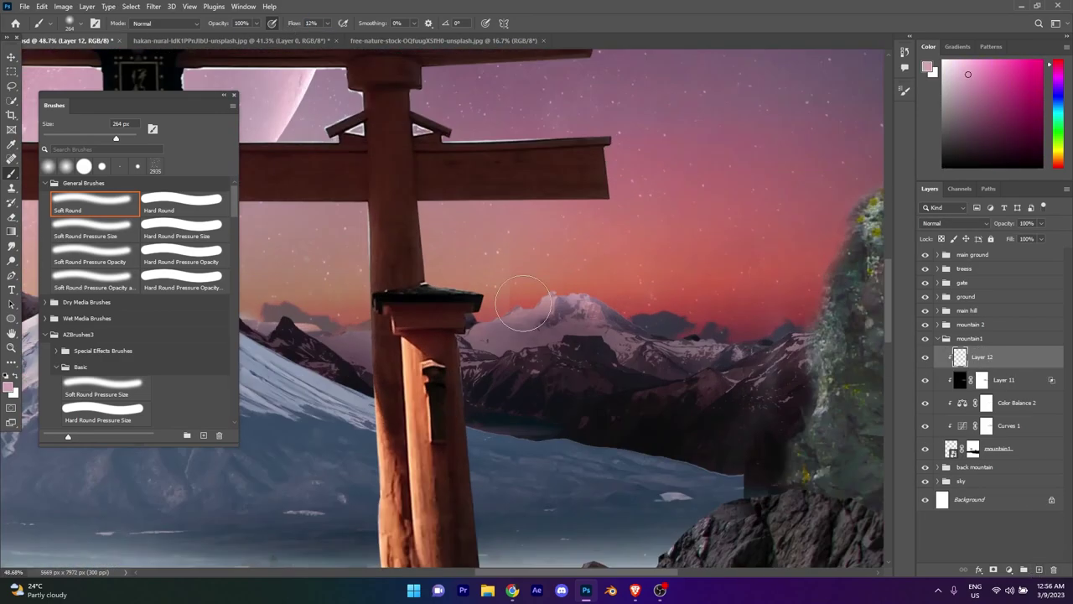
mouse_move(570, 343)
left_mouse_down()
mouse_move(570, 395)
mouse_move(772, 403)
left_mouse_up()
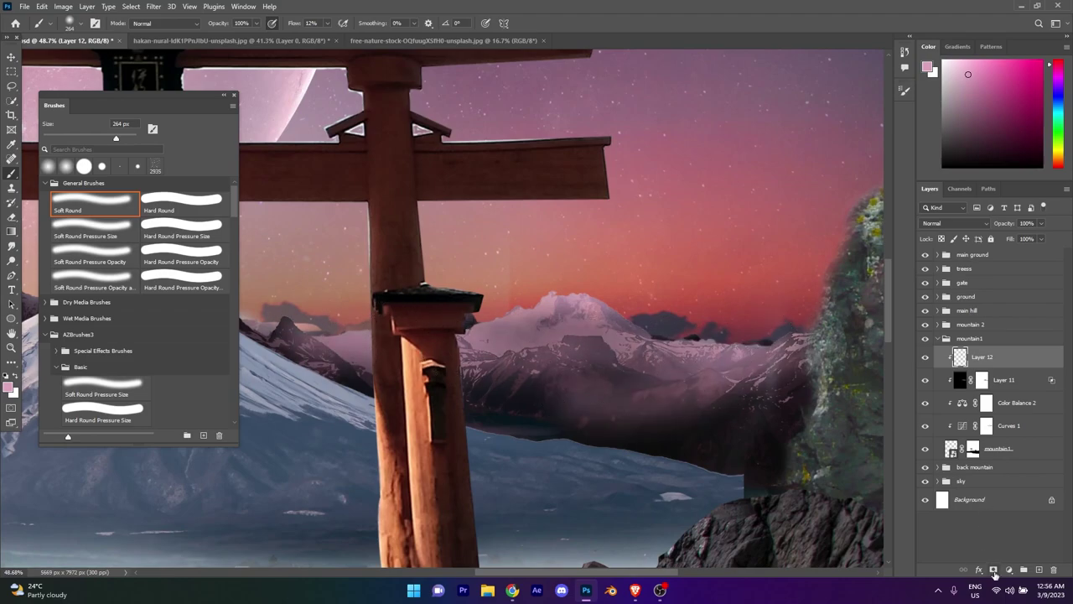
left_click(994, 569)
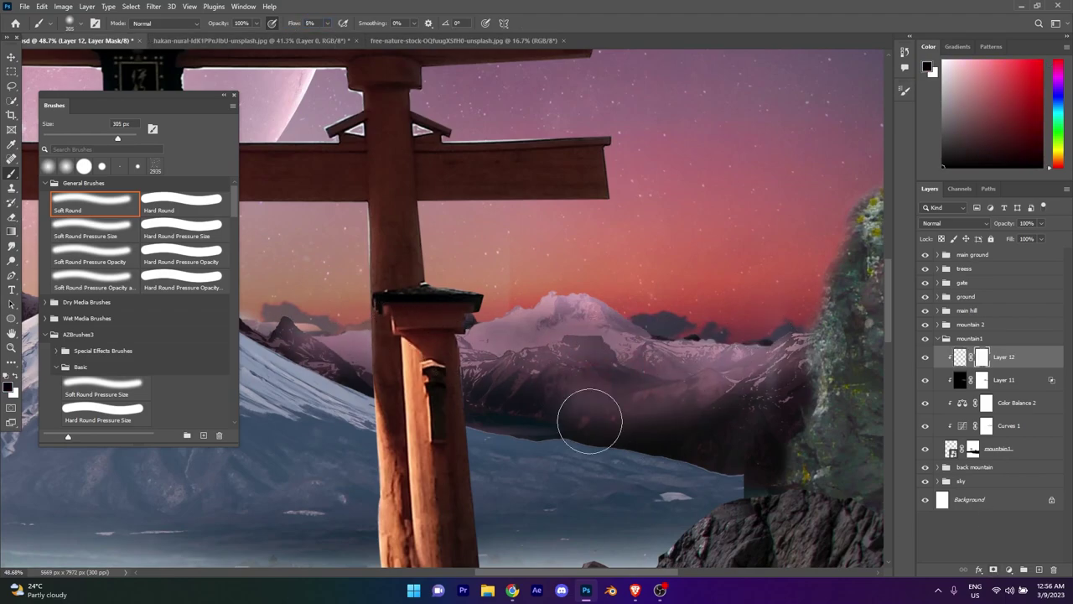
left_click_drag(589, 420, 727, 403)
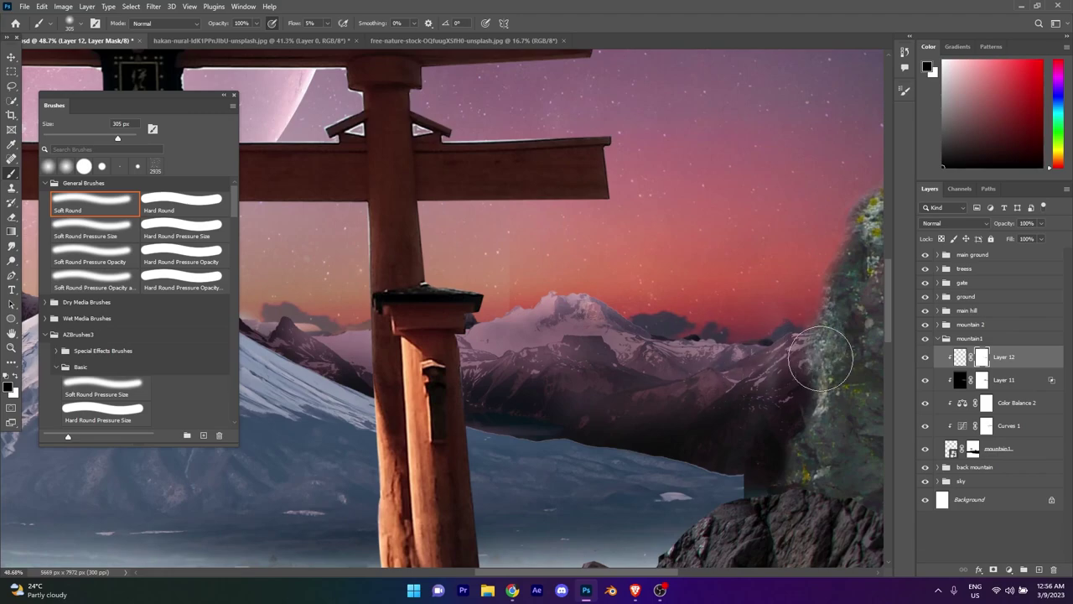
Step: Open the sky group and toggle its layers to compare the sky, selecting Layer 9's mask
scroll(520, 322, "down", 10)
scroll(520, 323, "up", 8)
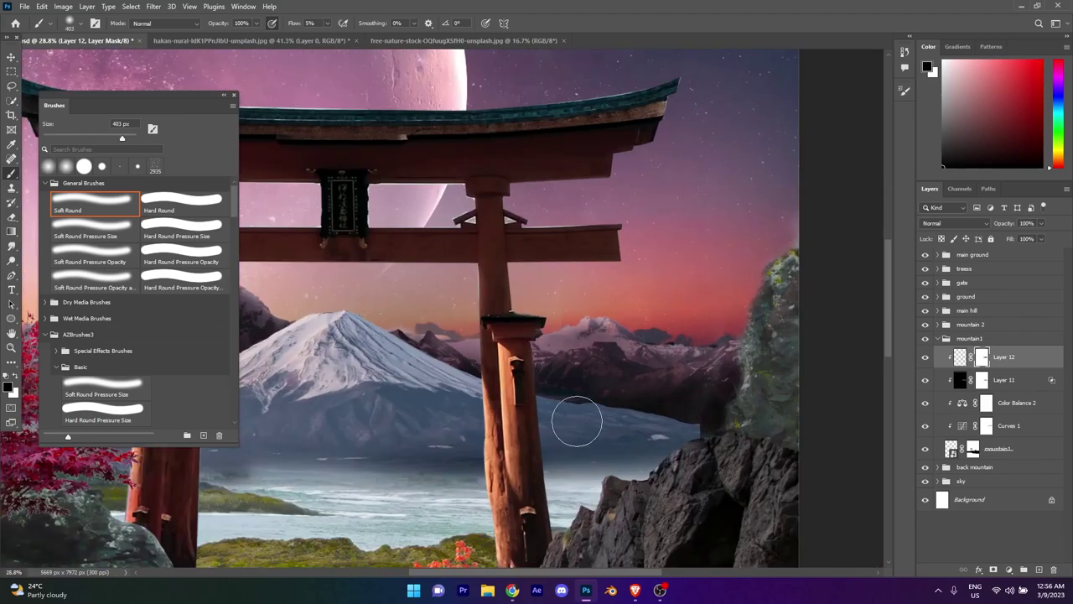
scroll(577, 422, "down", 5)
scroll(862, 383, "up", 2)
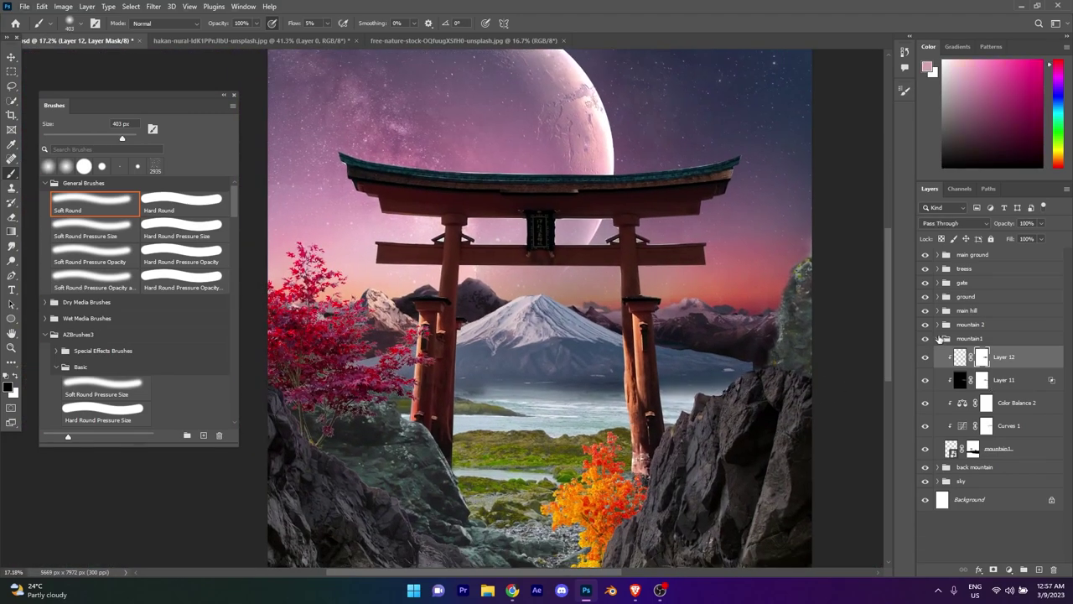
left_click(941, 338)
left_click(937, 367)
left_click(925, 384)
left_click(924, 407)
left_click(925, 453)
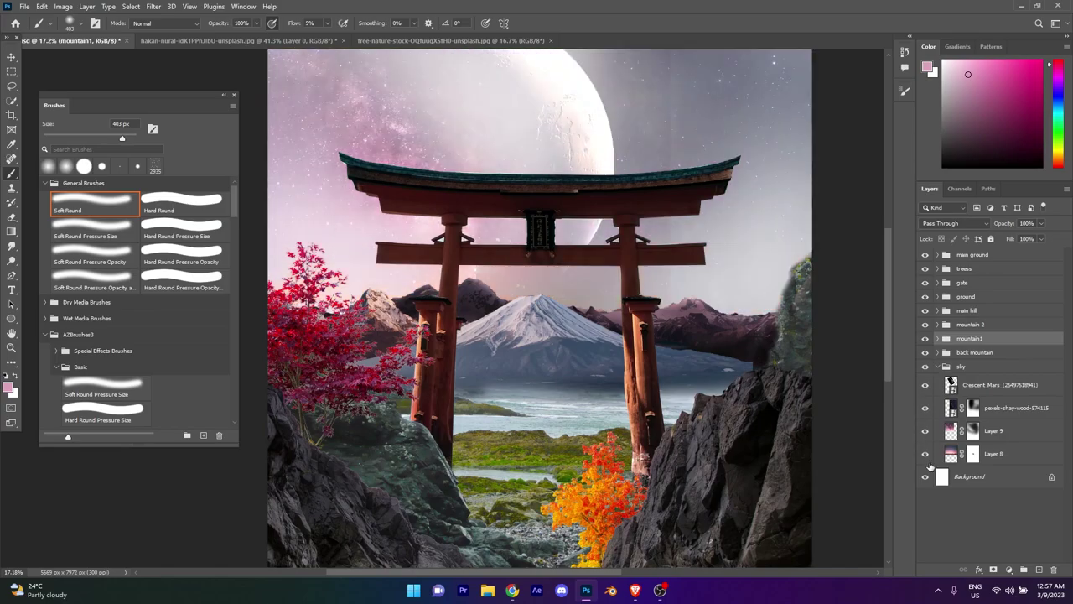
left_click(972, 430)
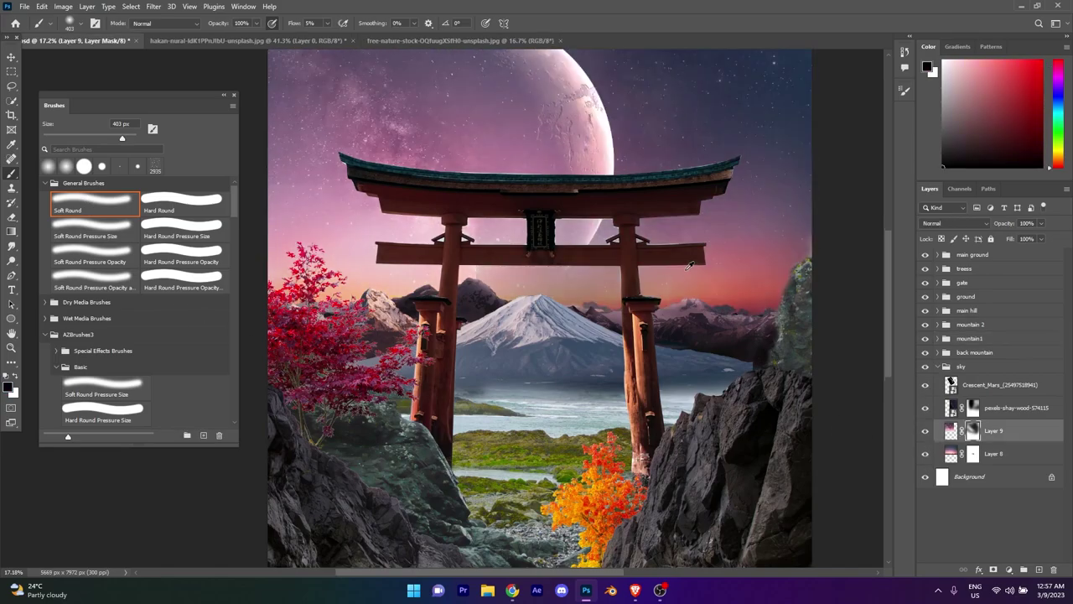
Step: Compare with Layer 9 hidden, select the pexels-shay-wood mask, and collapse the sky group
scroll(687, 264, "up", 4)
scroll(587, 319, "down", 1)
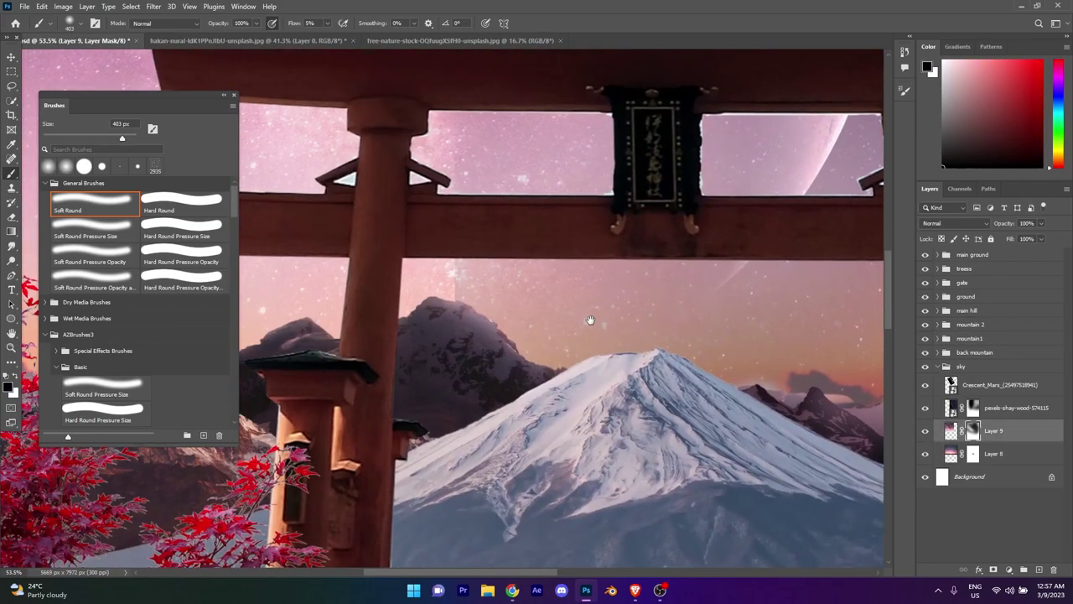
left_click(925, 431)
left_click(972, 407)
scroll(453, 325, "down", 3)
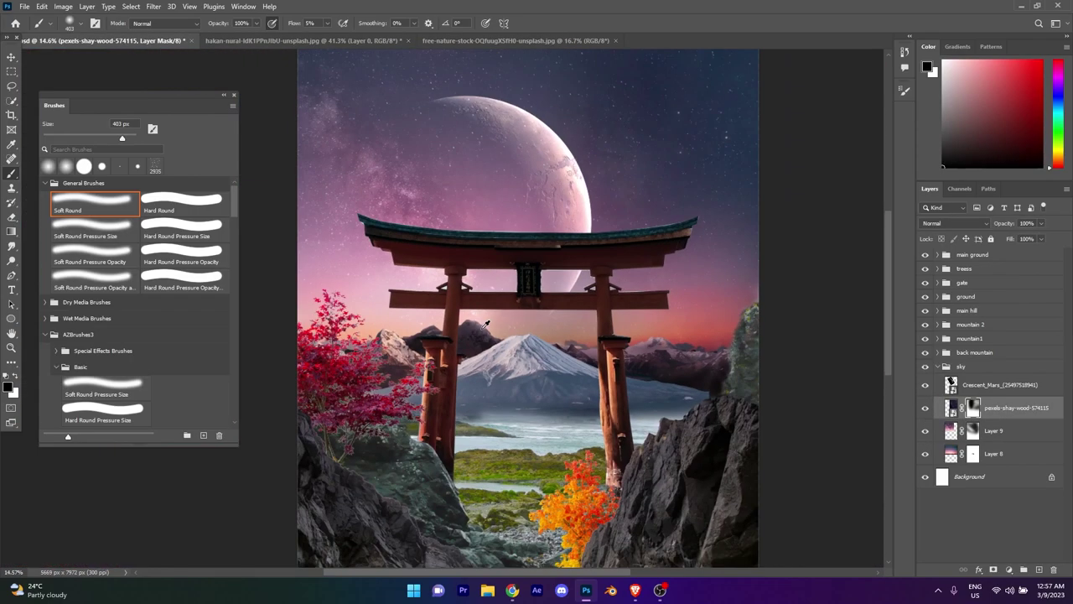
scroll(503, 327, "down", 2)
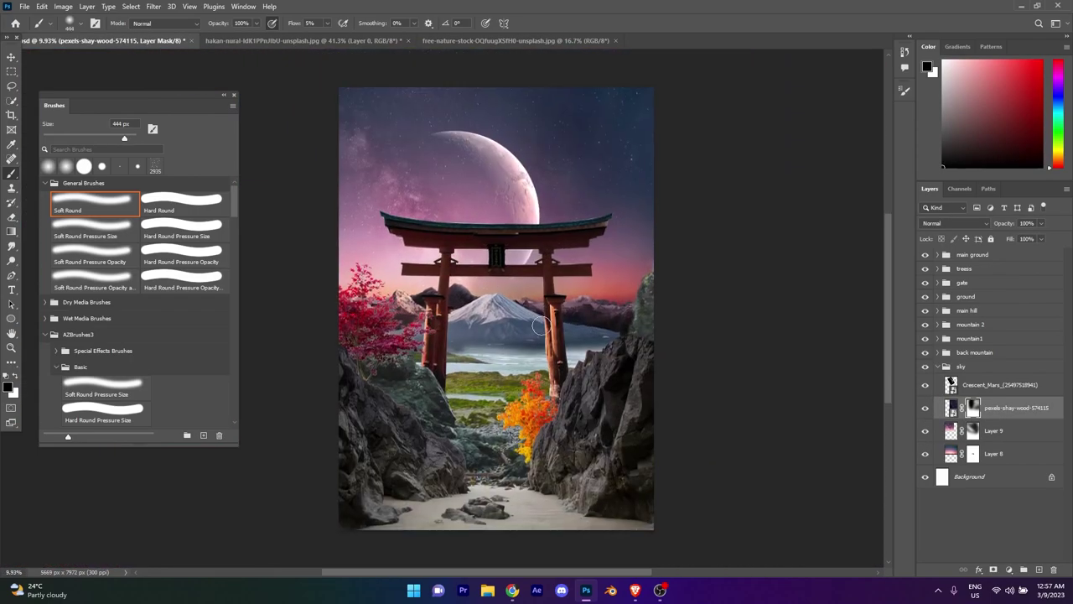
left_click(936, 366)
left_click(747, 329)
Step: Expand the mountain 2 group and add a Levels adjustment above Layer 5
left_click(541, 232)
left_click(968, 338)
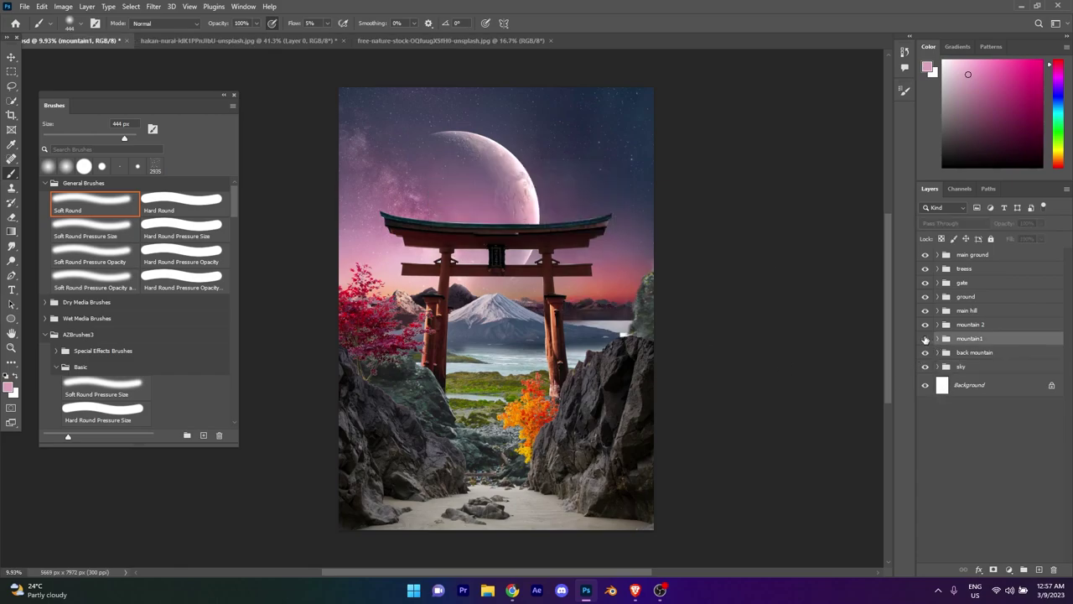
left_click(936, 324)
left_click(973, 339)
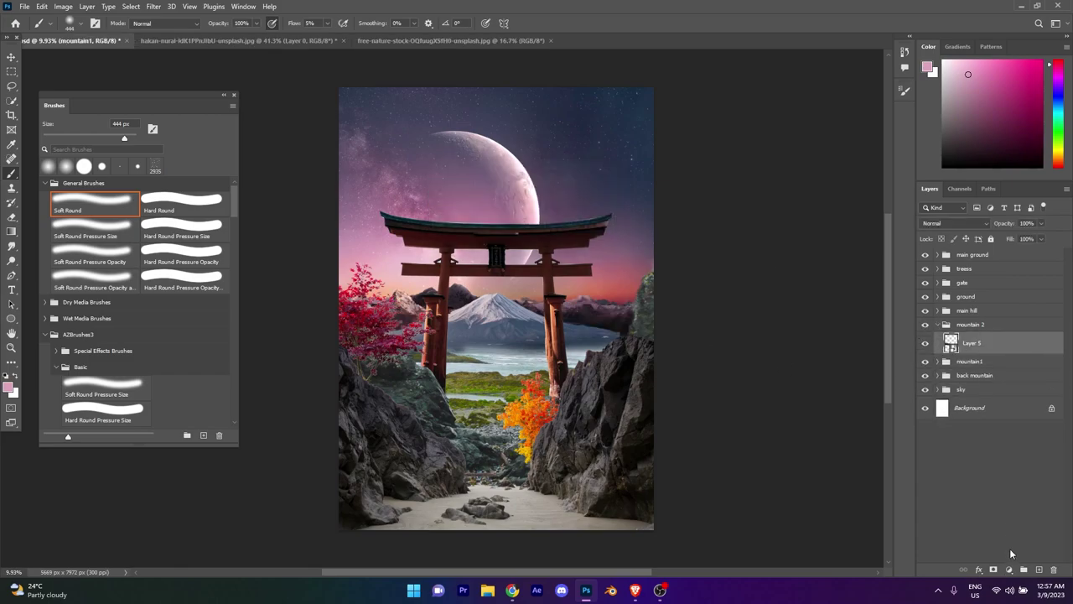
left_click(1008, 569)
left_click(993, 419)
left_click(894, 209)
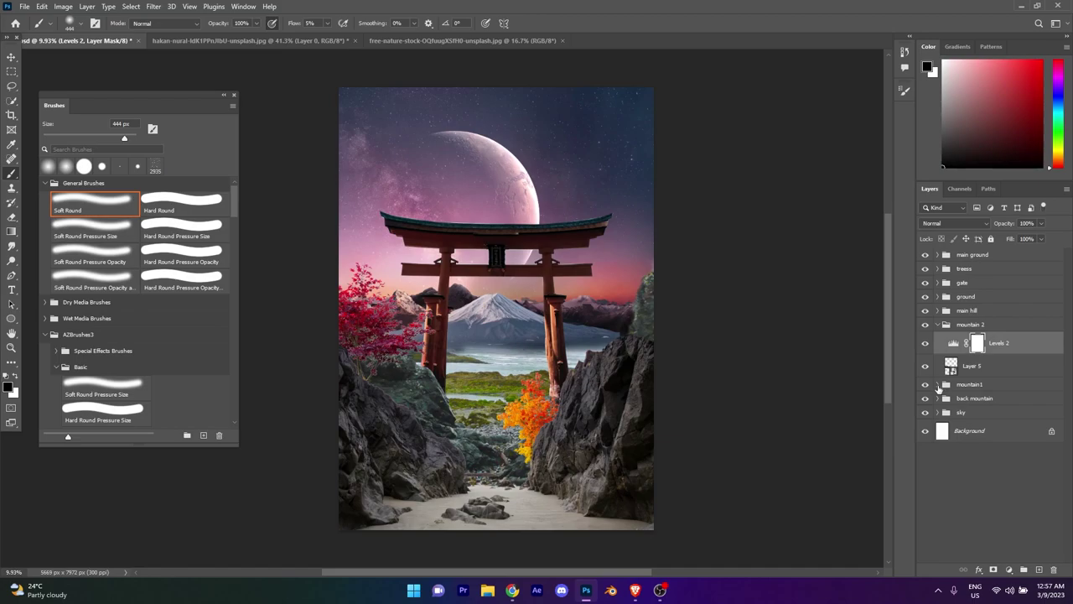
Step: Try a clipped Hue/Saturation on the pink haze Layer 12, undoing the lightness change
left_click(936, 384)
left_click(1003, 402)
left_click(1010, 570)
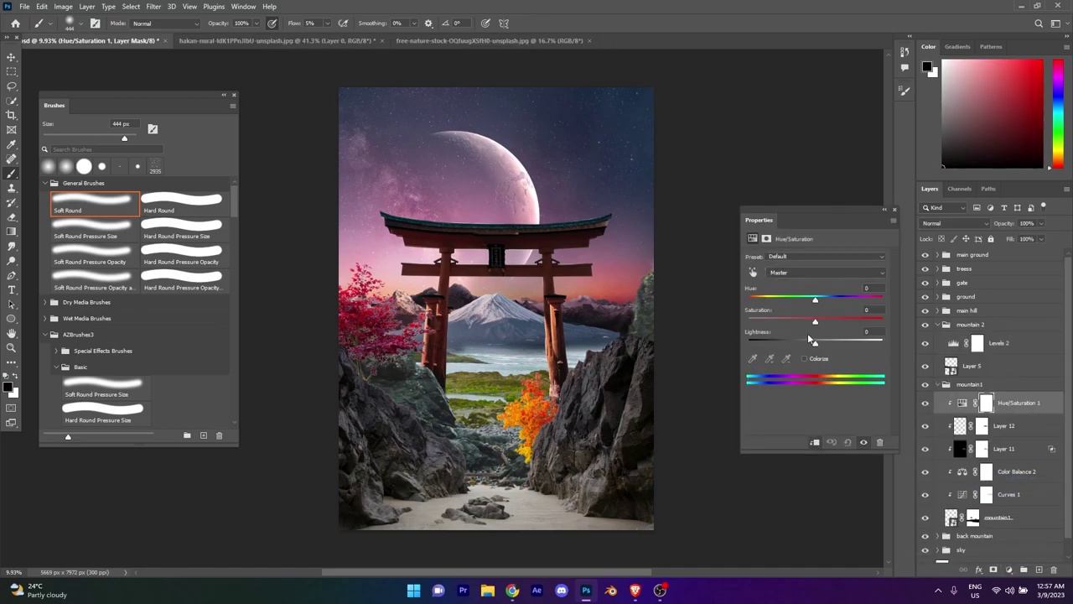
mouse_move(815, 343)
left_mouse_down()
mouse_move(795, 343)
mouse_move(803, 320)
mouse_move(812, 343)
left_mouse_up()
key("ctrl+z")
left_click(893, 210)
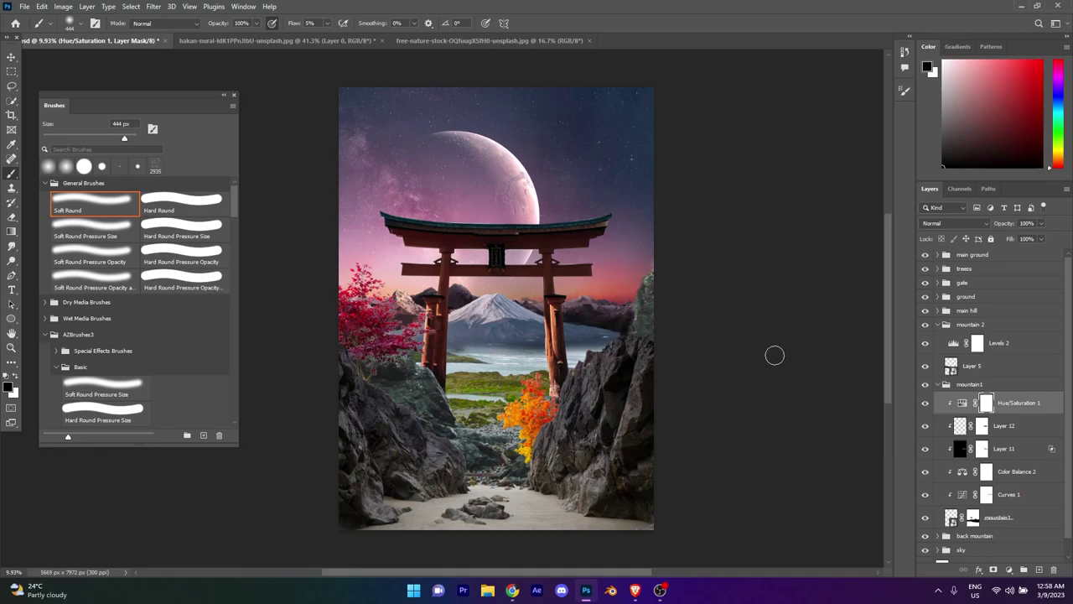
Step: Compress the Levels 2 output levels to dim mountain 2
left_click(939, 384)
double_click(953, 343)
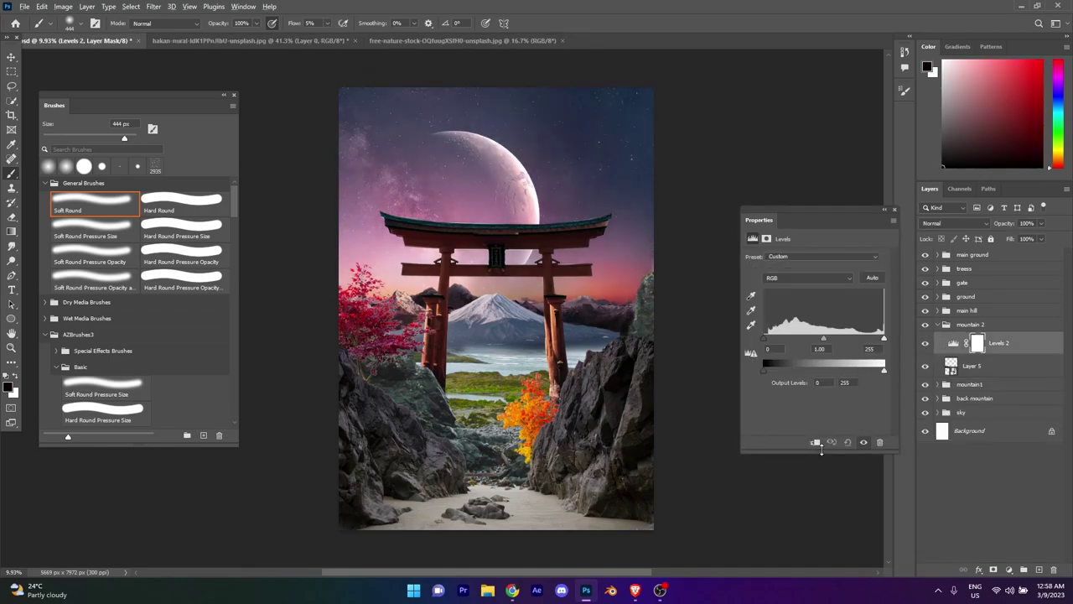
left_click_drag(822, 374, 784, 374)
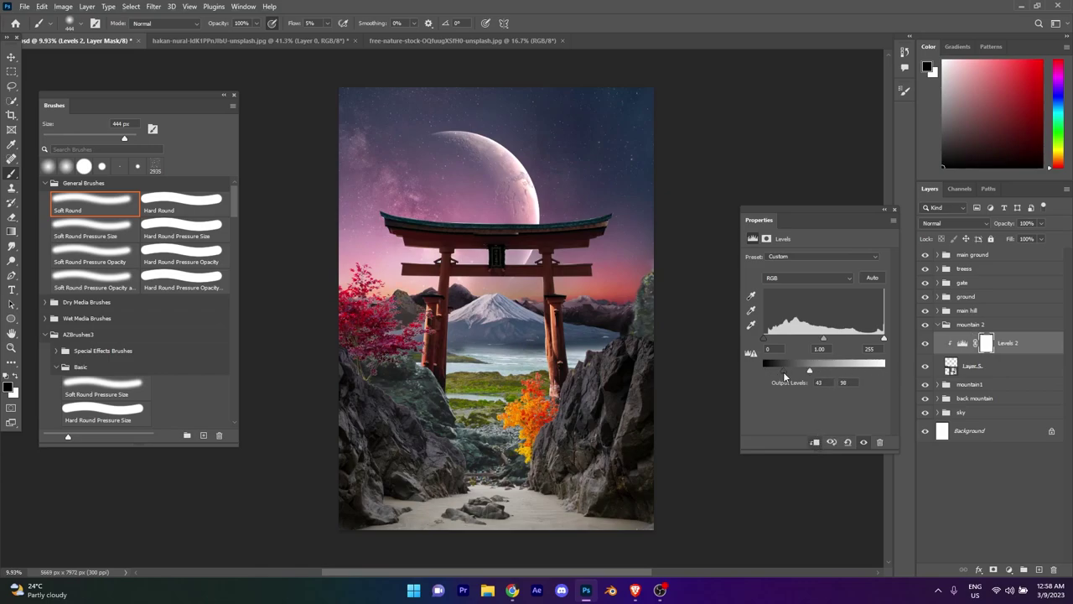
left_click(894, 210)
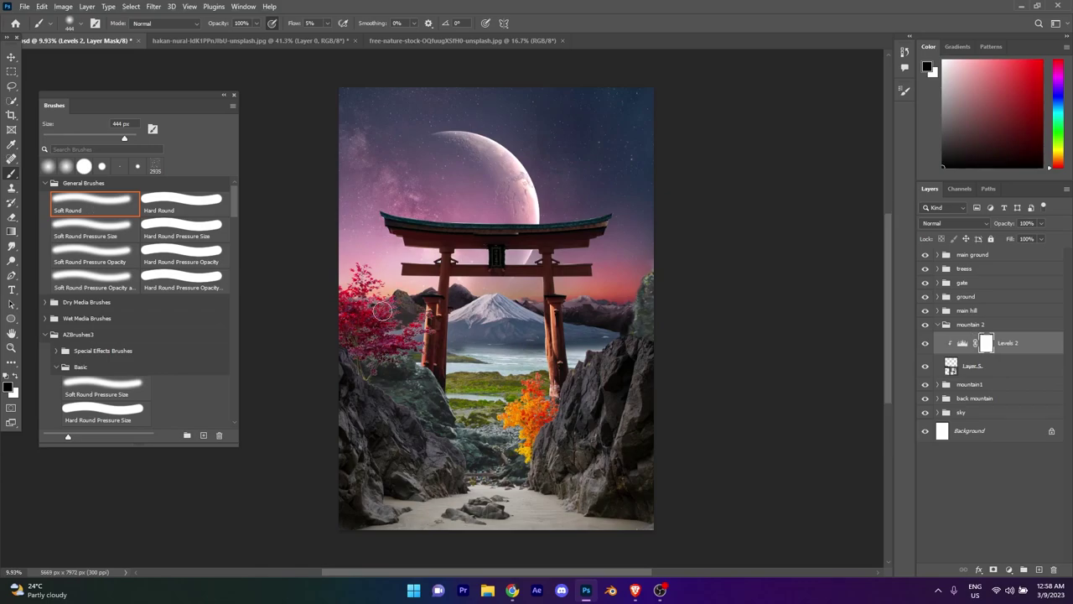
scroll(467, 323, "up", 3)
scroll(467, 323, "up", 2)
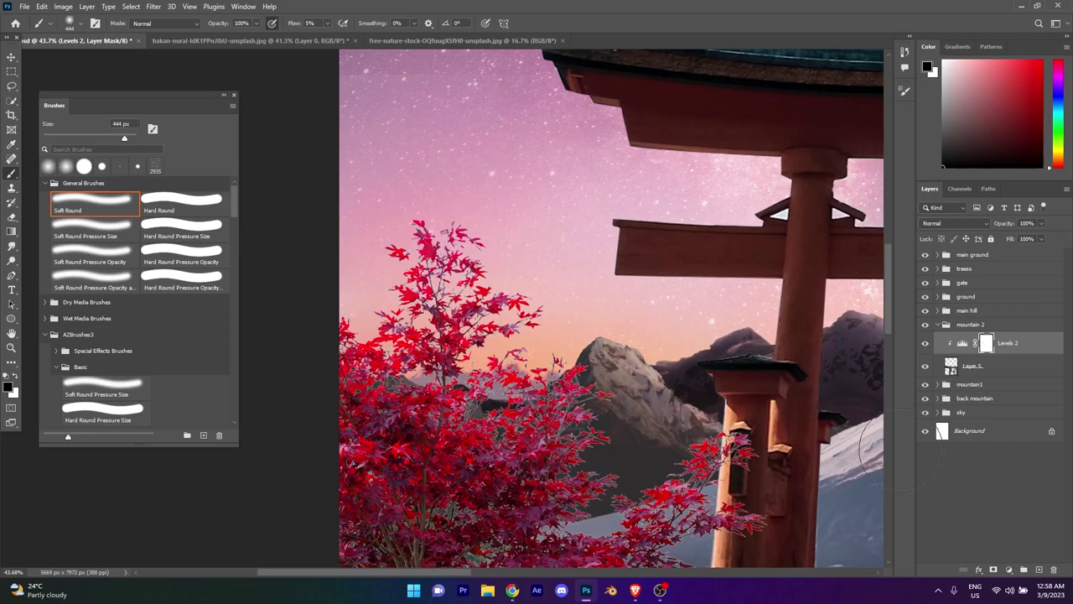
scroll(560, 356, "down", 5)
scroll(577, 306, "up", 5)
scroll(354, 357, "down", 2)
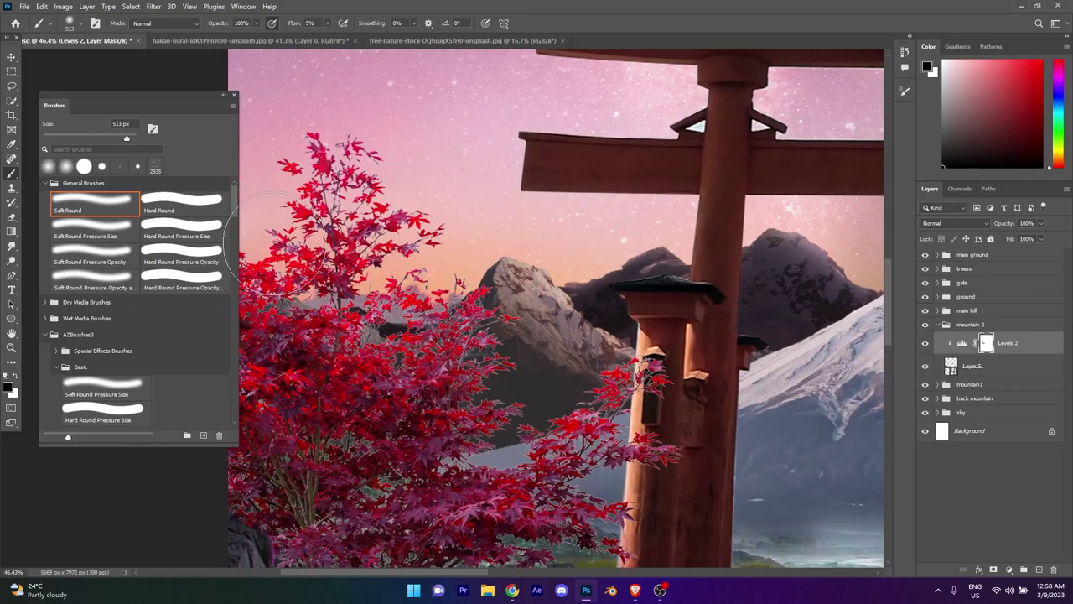
scroll(573, 337, "down", 1)
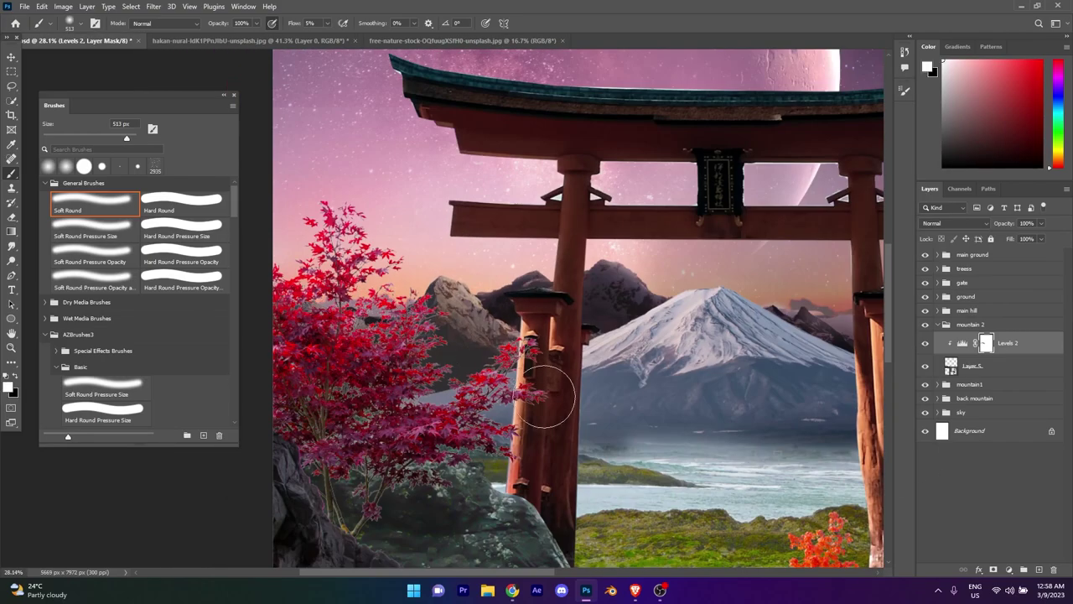
scroll(545, 395, "down", 3)
scroll(587, 377, "up", 2)
Step: Add a Color Balance adjustment shifting midtones and shadows toward red and blue
left_click(1008, 569)
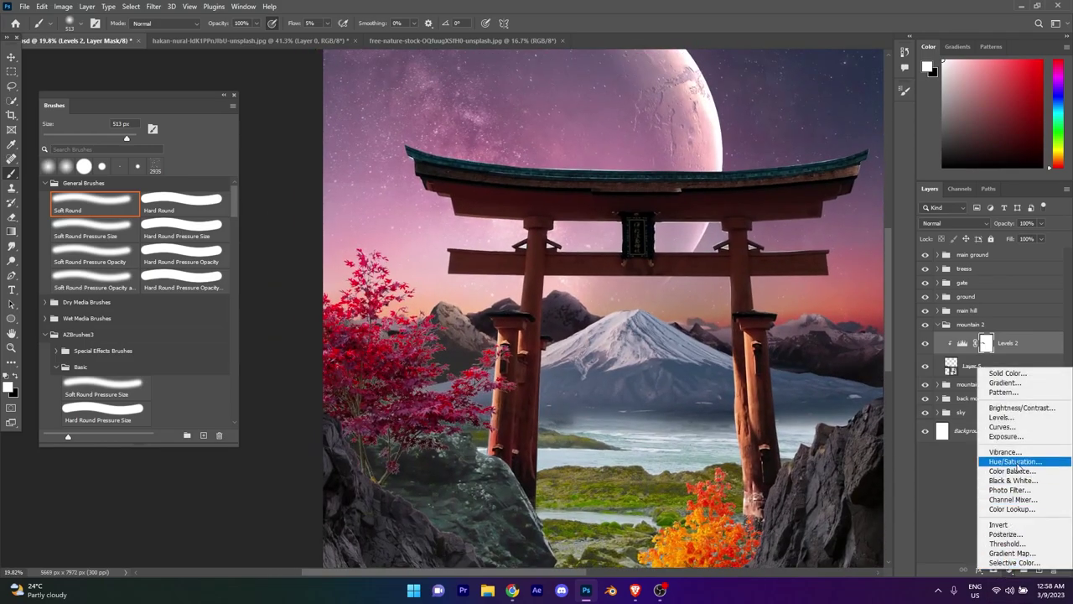
left_click(1012, 470)
left_click_drag(801, 282, 804, 319)
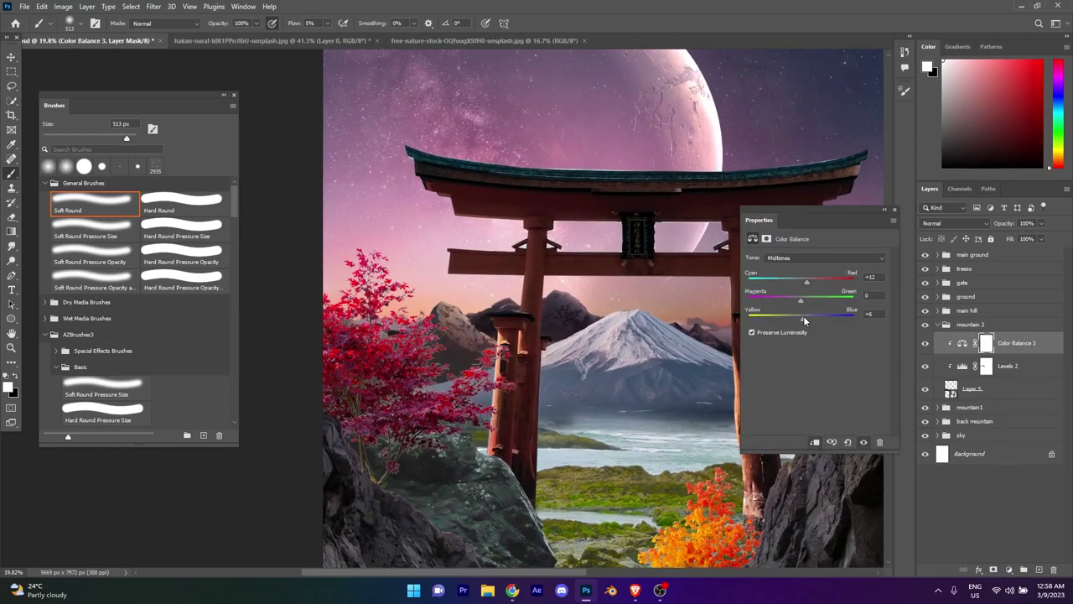
left_click_drag(802, 279, 806, 279)
left_click_drag(800, 319, 809, 320)
left_click(895, 209)
scroll(503, 318, "down", 2)
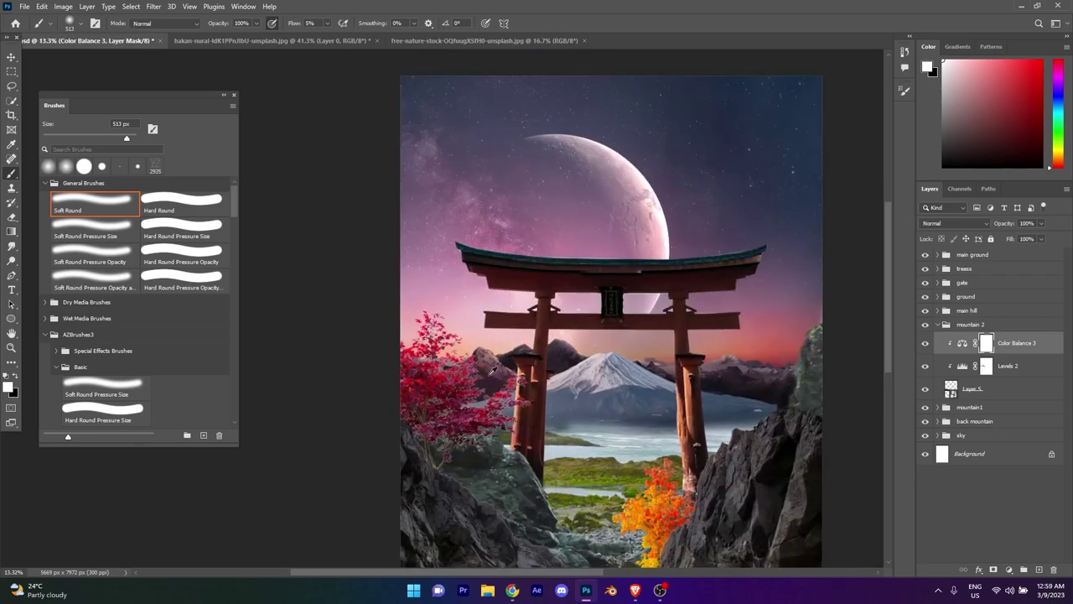
scroll(436, 285, "up", 5)
Step: Add a new Layer 13 clipped above Color Balance 3 and sample light pink from the peak
left_click(1039, 569)
left_click(500, 282, "alt")
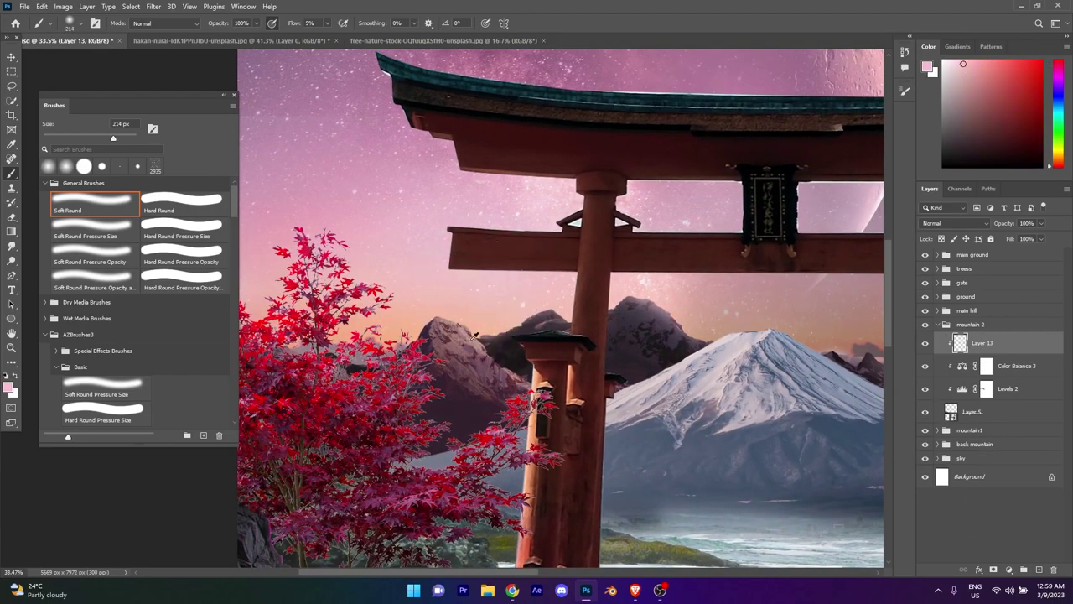
scroll(472, 336, "up", 2)
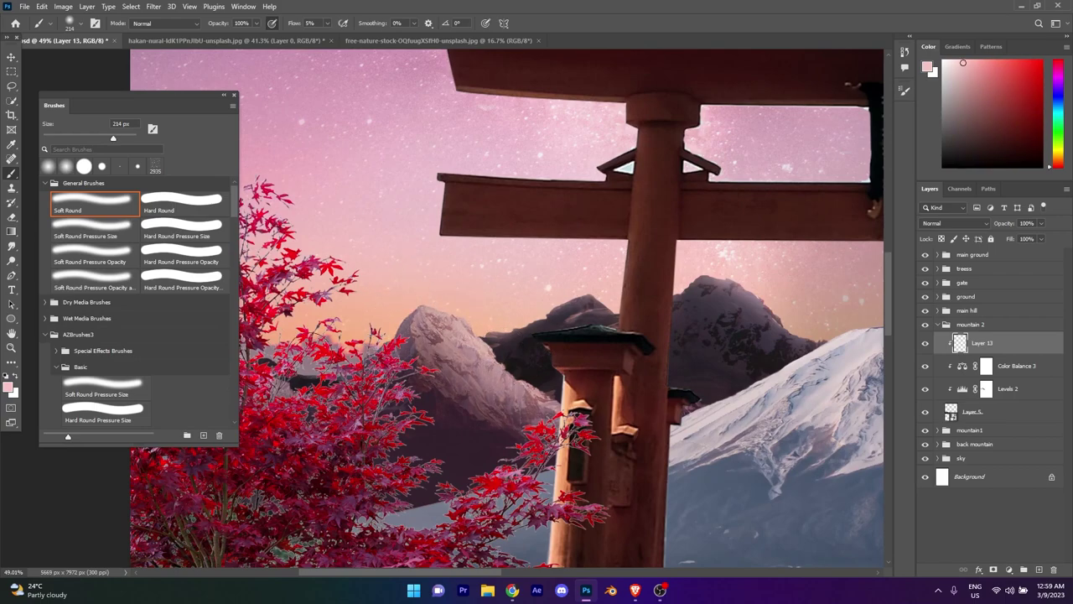
scroll(620, 226, "down", 2)
left_click(551, 334, "alt")
left_click(481, 296, "alt")
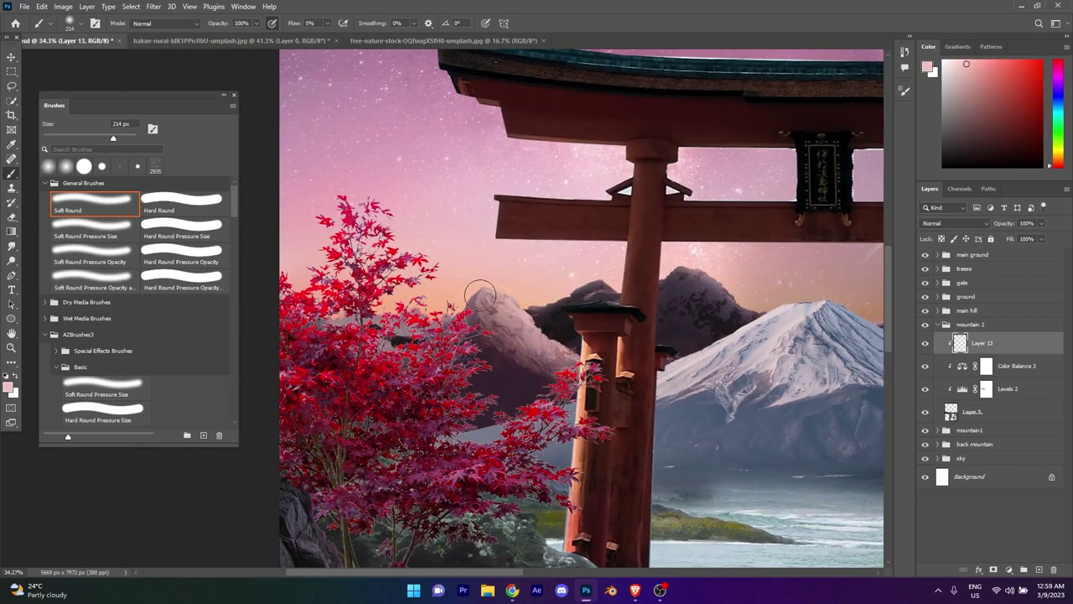
Step: Mask Layer 13 and paint black with a soft brush to hide some glow on the peak
left_click(992, 569)
scroll(428, 302, "up", 2)
key("d")
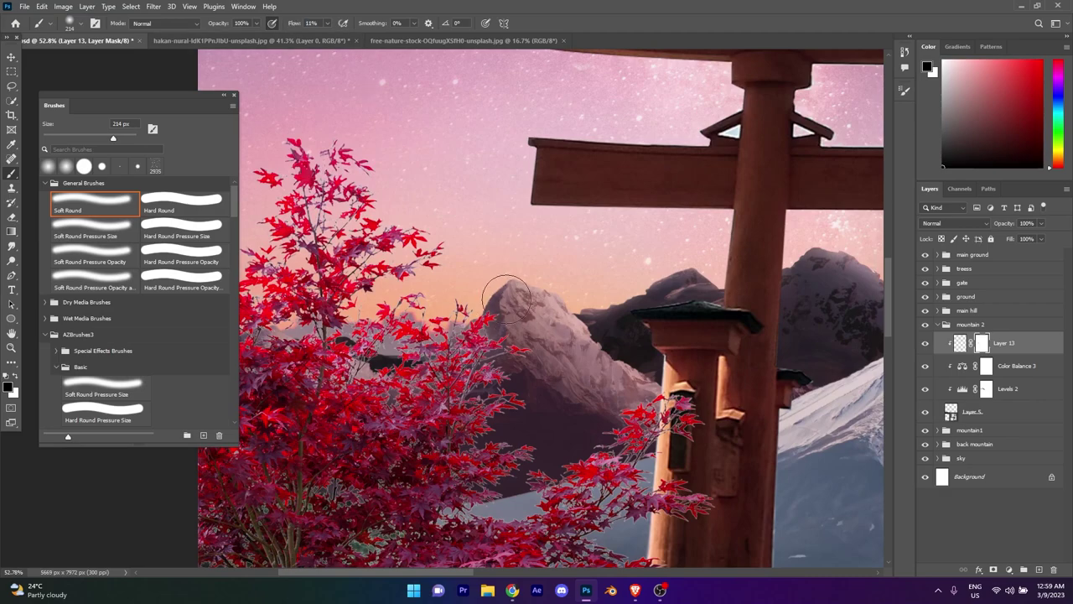
left_click_drag(507, 297, 654, 402)
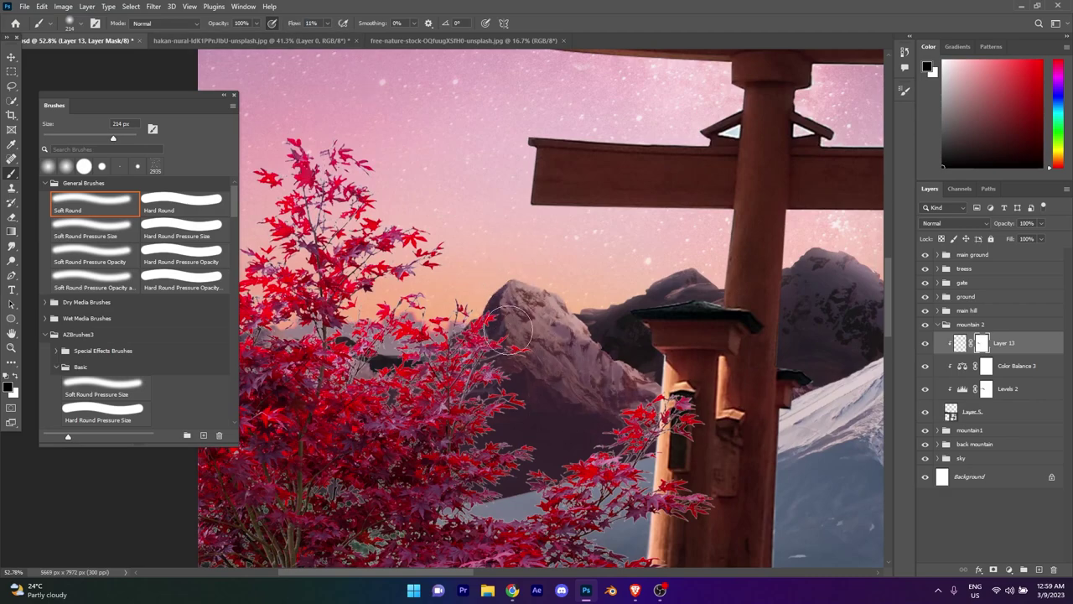
scroll(352, 302, "down", 5)
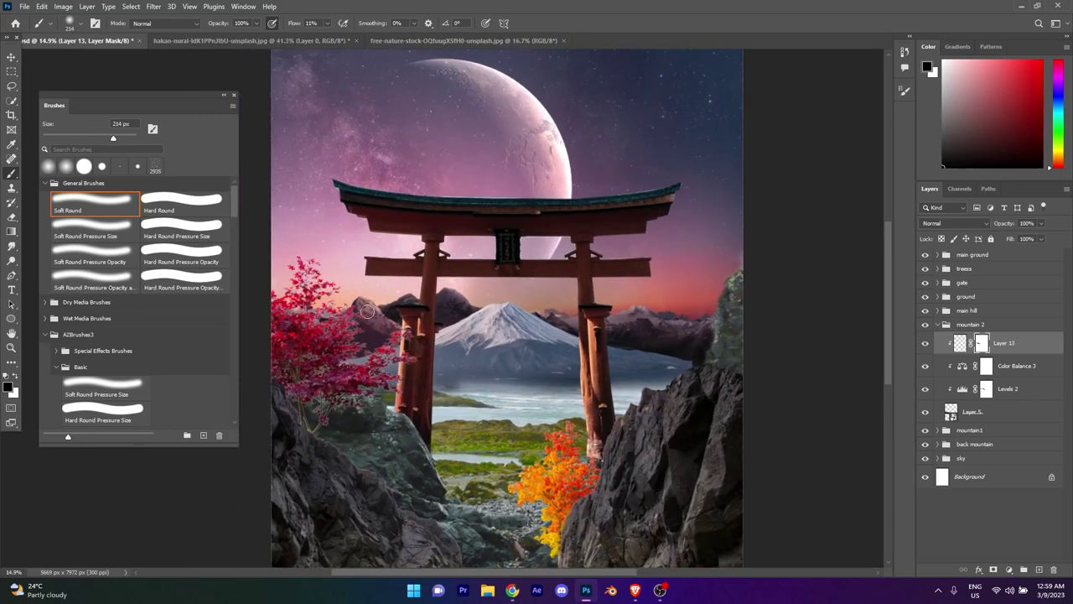
scroll(352, 302, "up", 6)
scroll(416, 294, "down", 5)
Step: Save the composite and select Layer 7's mask in the ground group
key("ctrl+s")
scroll(417, 293, "up", 2)
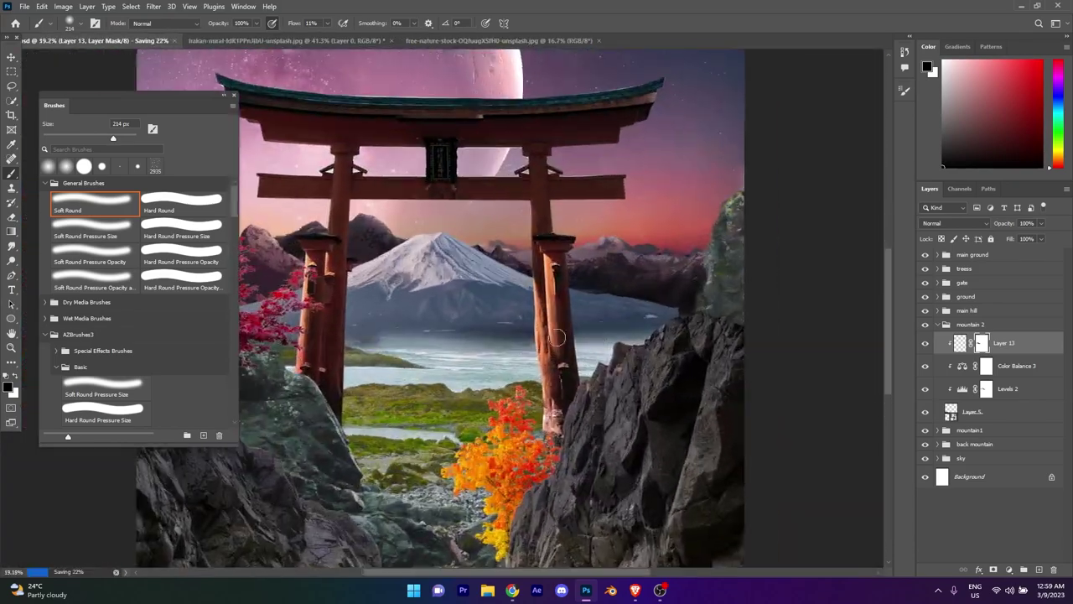
left_click(938, 325)
left_click(925, 310)
left_click(937, 296)
left_click(972, 315)
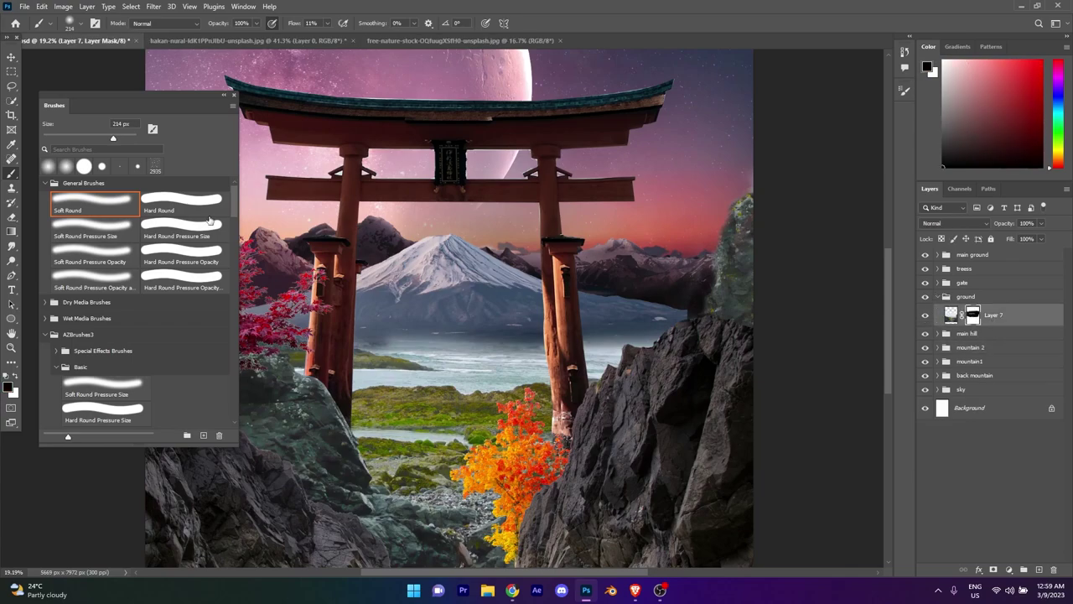
scroll(658, 260, "up", 3)
Step: Paint Layer 7's mask with a soft black brush to remove the halo along the right rock
mouse_move(734, 214)
left_mouse_down()
mouse_move(731, 319)
mouse_move(758, 218)
mouse_move(817, 105)
left_mouse_up()
key("ctrl+z")
key("bracketleft")
key("bracketleft")
key("bracketleft")
left_click_drag(717, 372, 835, 124)
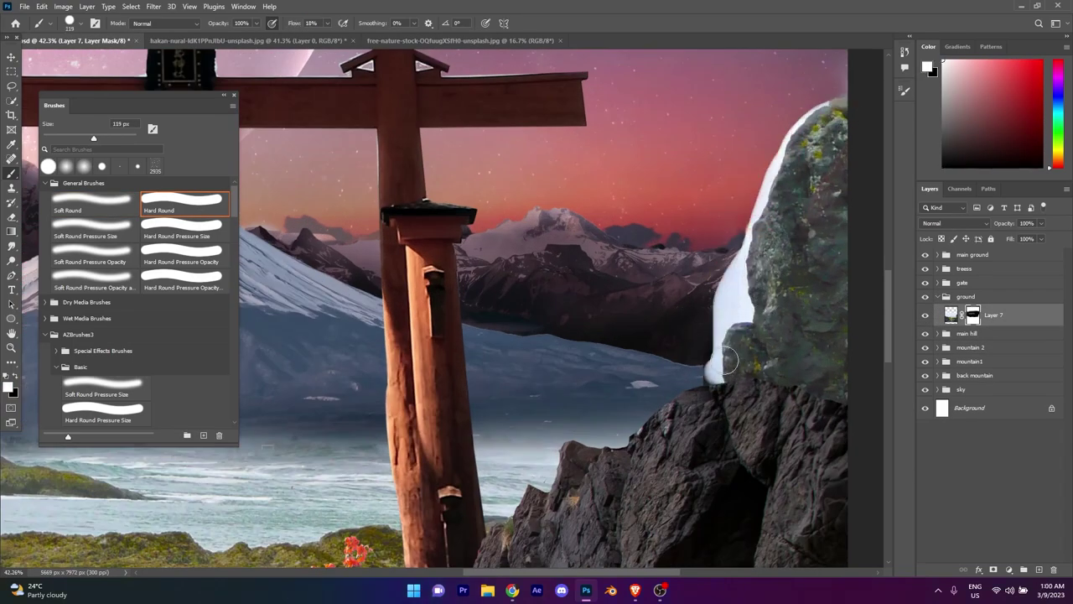
key("x")
key("comma")
scroll(695, 335, "up", 5, "alt")
mouse_move(606, 360)
left_mouse_down()
mouse_move(662, 216)
mouse_move(628, 211)
mouse_move(633, 428)
mouse_move(625, 251)
mouse_move(696, 84)
mouse_move(566, 352)
mouse_move(566, 342)
left_mouse_up()
mouse_move(566, 342)
left_mouse_down()
mouse_move(565, 371)
mouse_move(673, 144)
mouse_move(685, 156)
mouse_move(611, 253)
left_mouse_up()
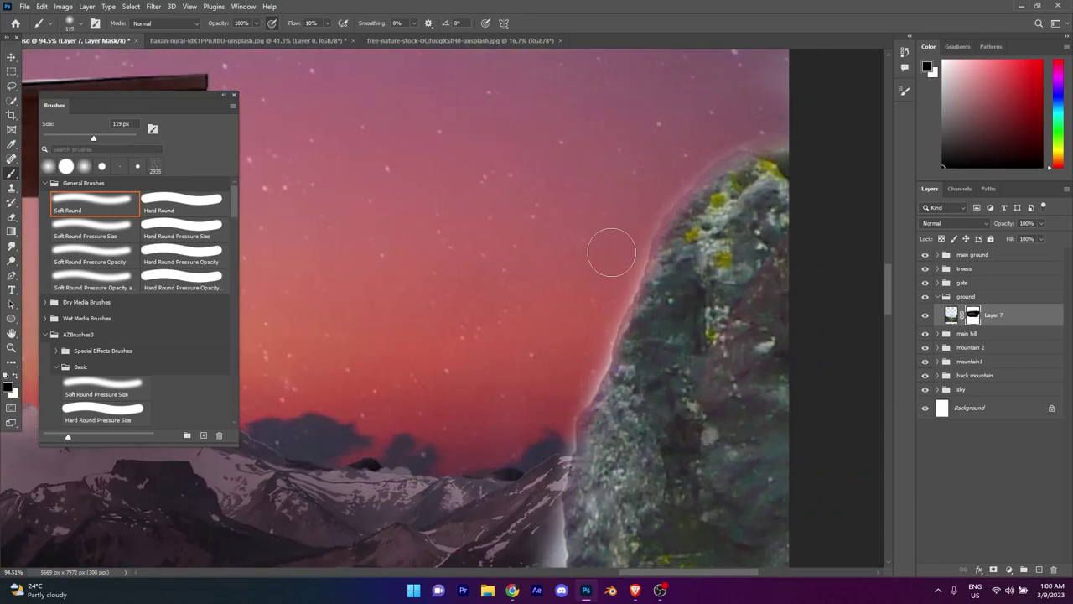
left_click_drag(557, 426, 666, 196)
mouse_move(668, 277)
left_mouse_down()
mouse_move(671, 354)
mouse_move(676, 221)
left_mouse_up()
key("x")
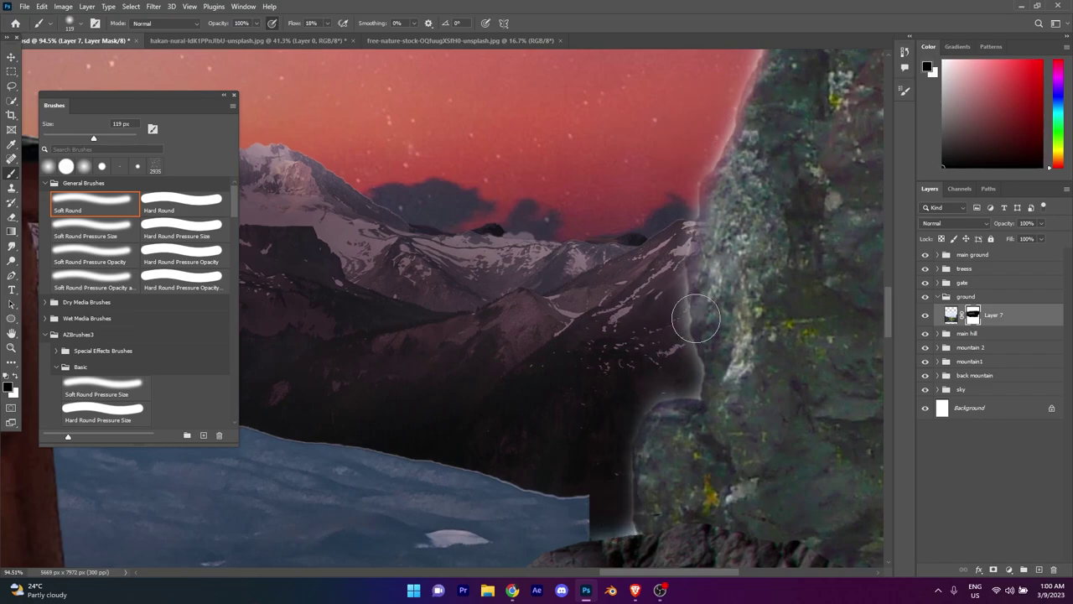
Step: Select Layer 2 in the main hill group and fit the whole image in view
scroll(587, 377, "down", 10)
scroll(587, 377, "up", 5)
left_click(520, 252, "alt")
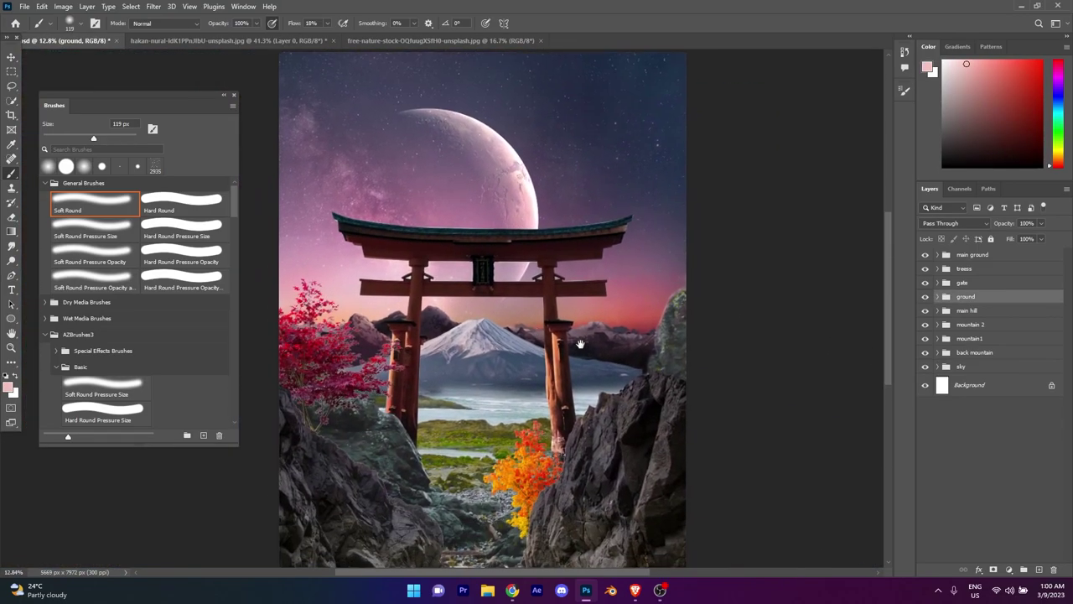
left_click_drag(536, 335, 441, 250)
left_click(352, 436, "ctrl")
key("v")
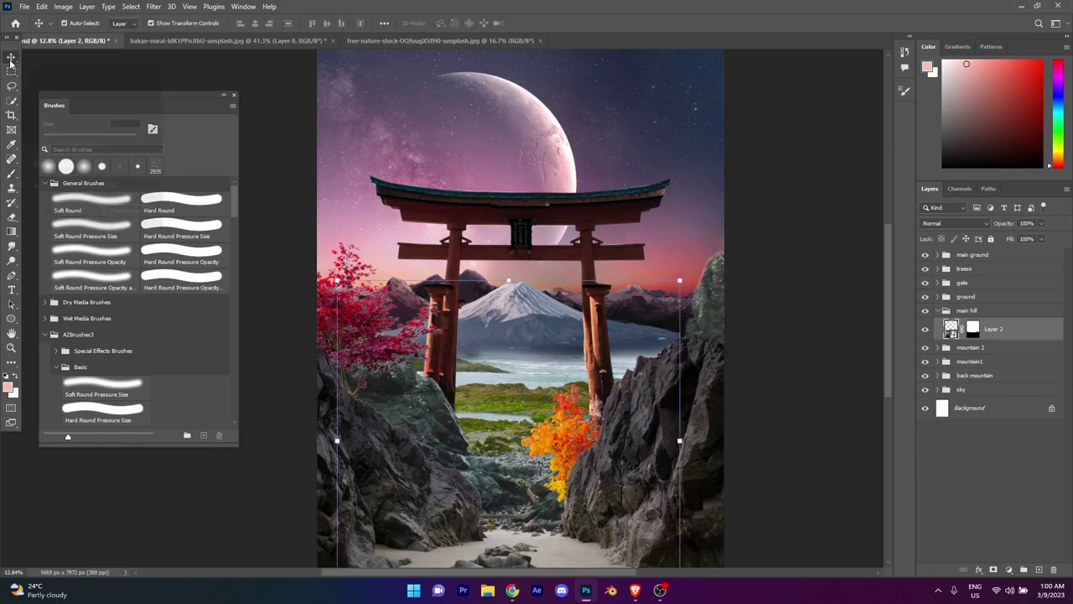
key("ctrl+0")
Step: Group mountain 2, mountain1 and back mountain into a group named back
left_click(970, 348)
left_click(985, 379, "shift")
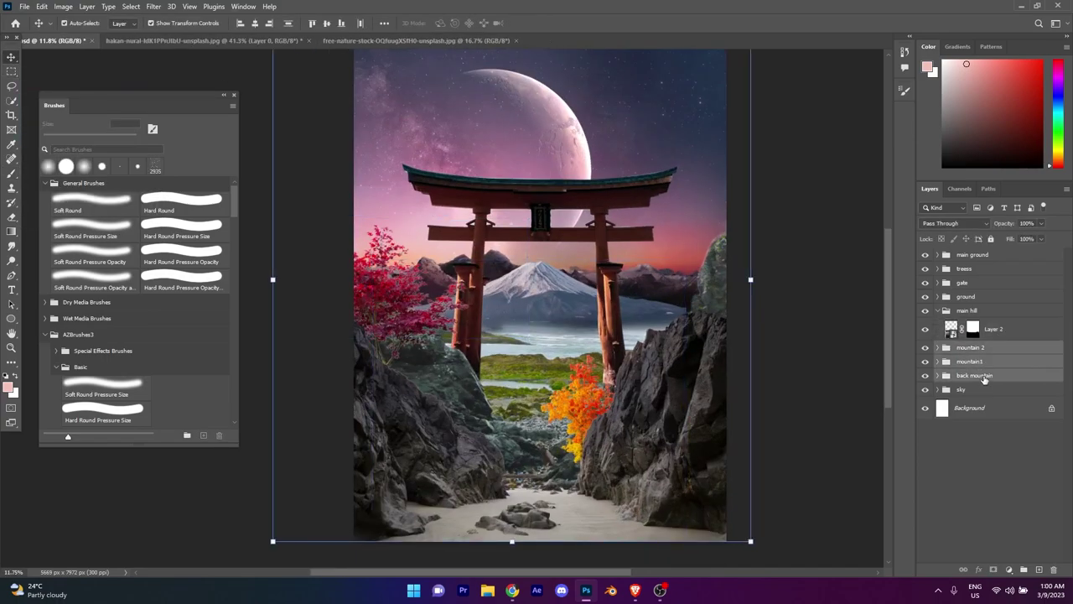
left_click(1024, 571)
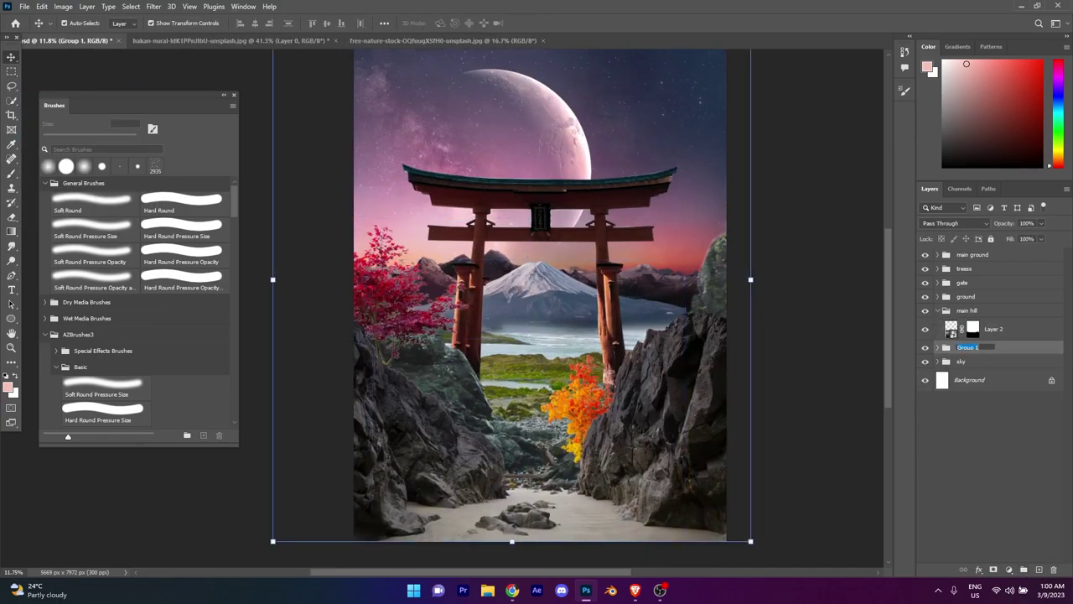
type("back")
key("Return")
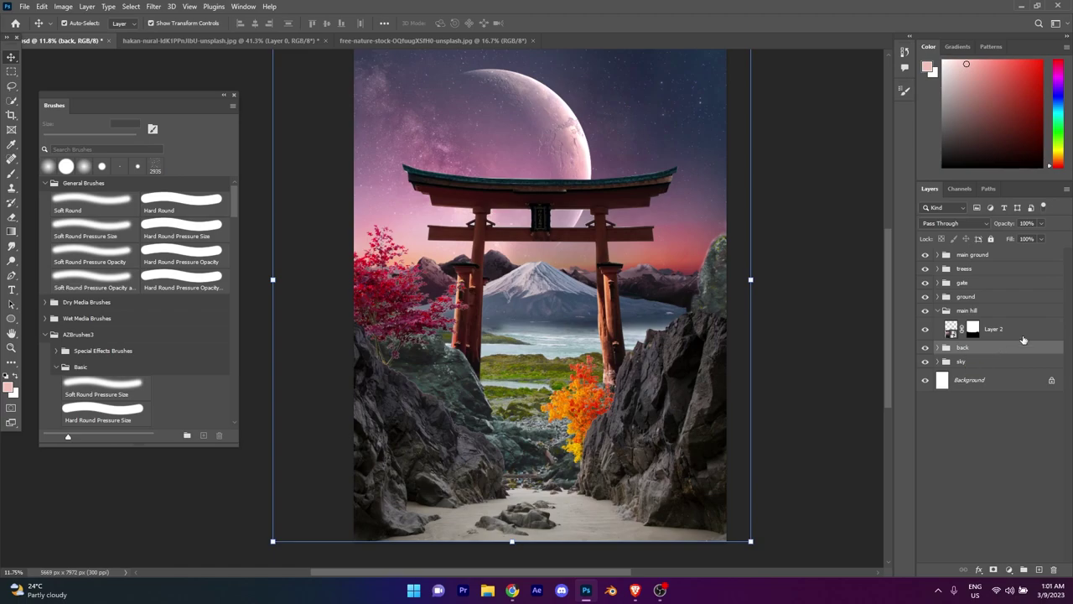
Step: Add a Levels adjustment clipped to the main hill, lowering output whites and adjusting Red
left_click(1023, 336)
left_click(1008, 569)
left_click(1006, 429)
key("ctrl+alt+g")
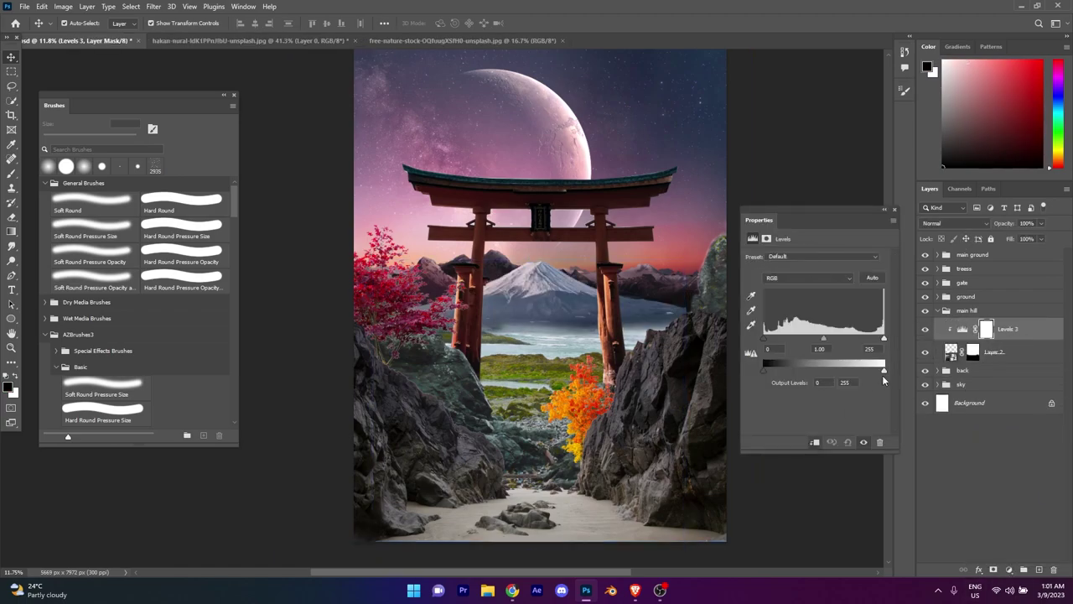
left_click_drag(883, 369, 769, 376)
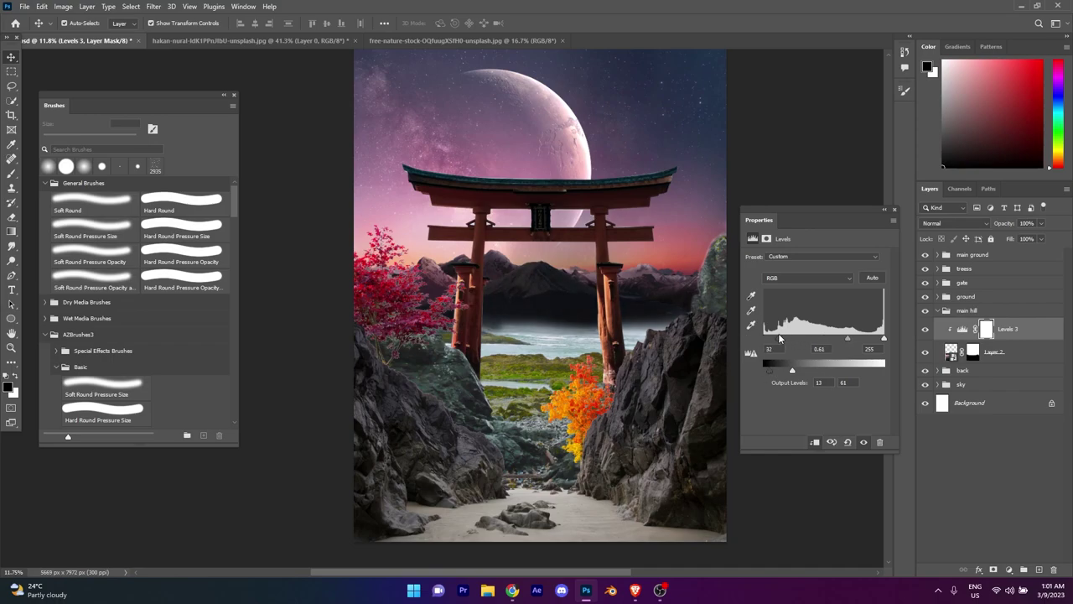
left_click(807, 277)
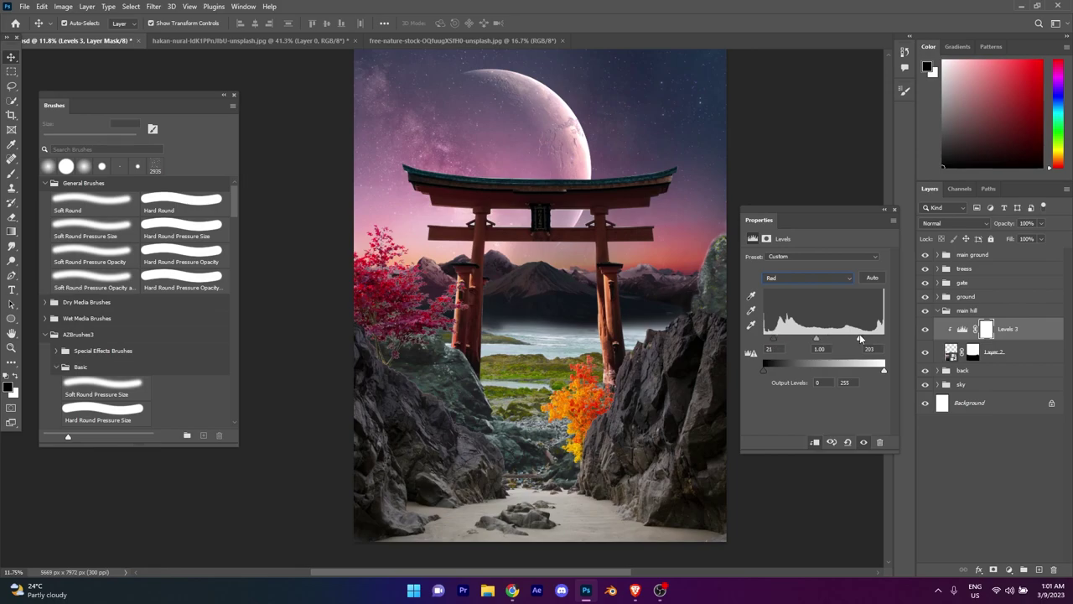
left_click(894, 209)
Step: Paint the Levels 3 mask with a soft round brush so the snowy peak stays brighter
left_click(92, 205)
scroll(579, 336, "up", 2, "alt")
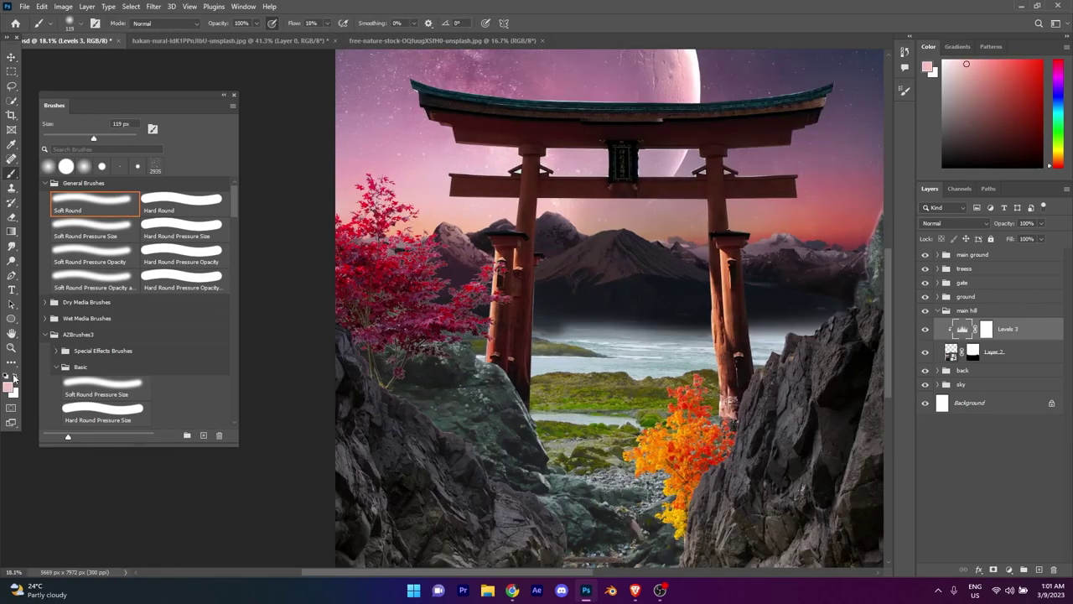
scroll(574, 251, "up", 1, "alt")
scroll(574, 251, "up", 5, "alt")
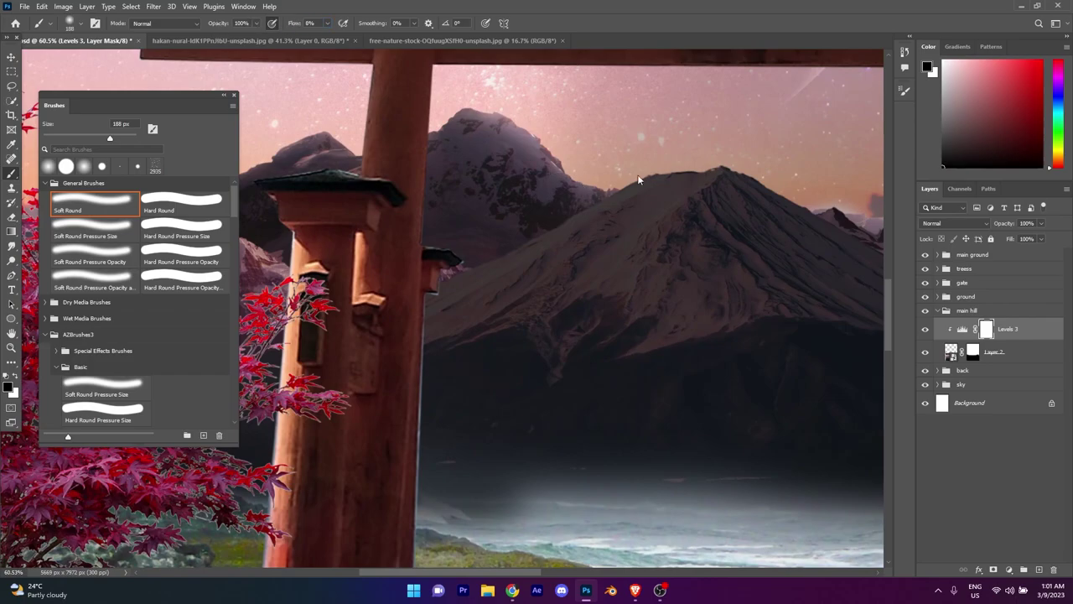
scroll(718, 180, "down", 5, "alt")
scroll(580, 226, "down", 1, "alt")
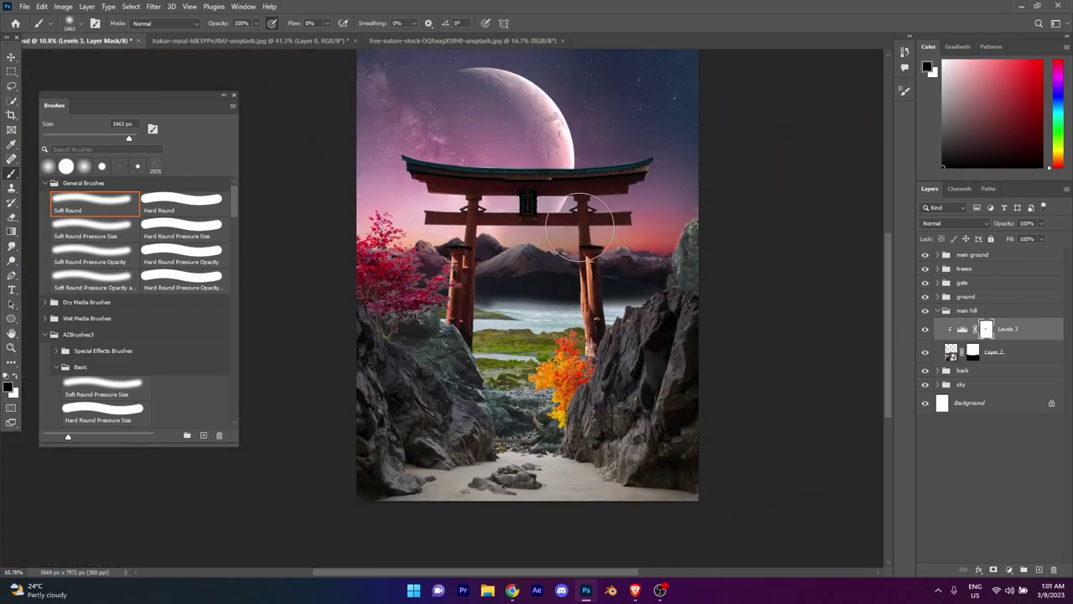
scroll(537, 269, "up", 4, "alt")
scroll(503, 252, "up", 1, "alt")
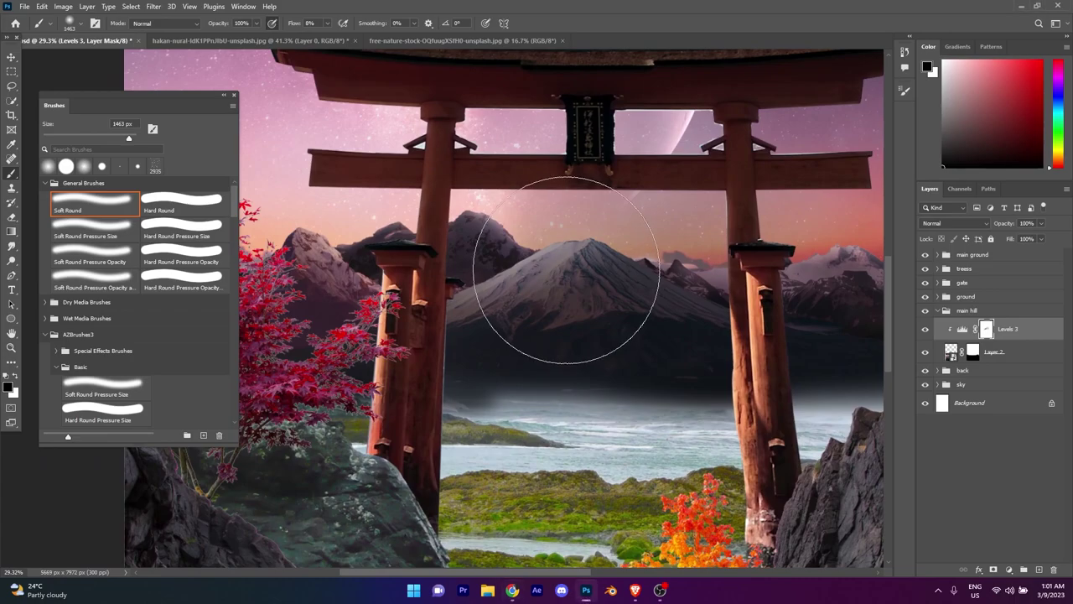
scroll(566, 269, "up", 2, "alt")
scroll(587, 285, "up", 2, "alt")
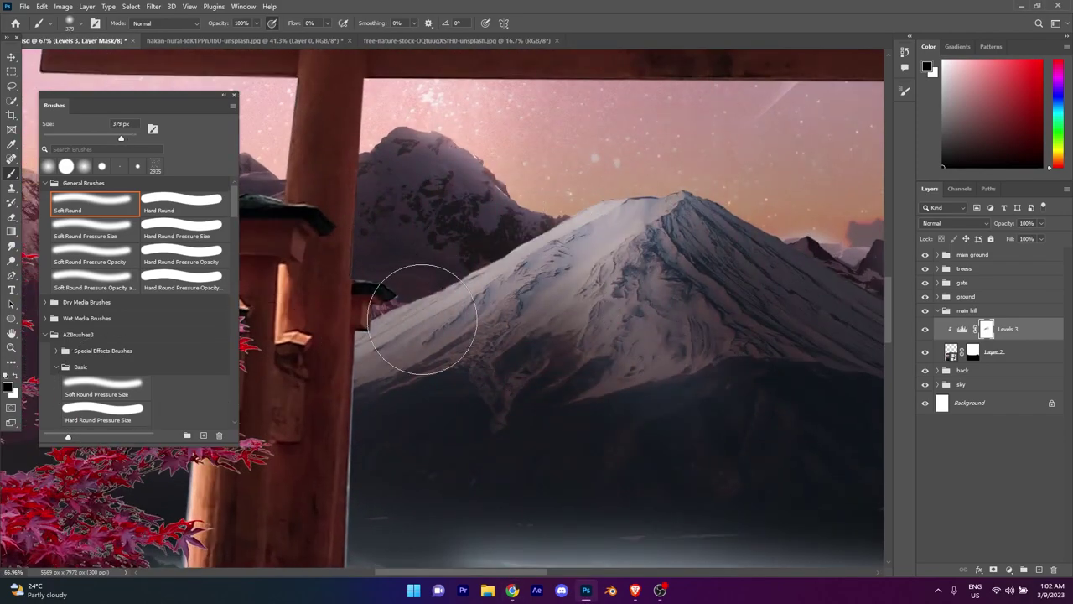
scroll(701, 378, "up", 1, "alt")
scroll(687, 318, "down", 4, "alt")
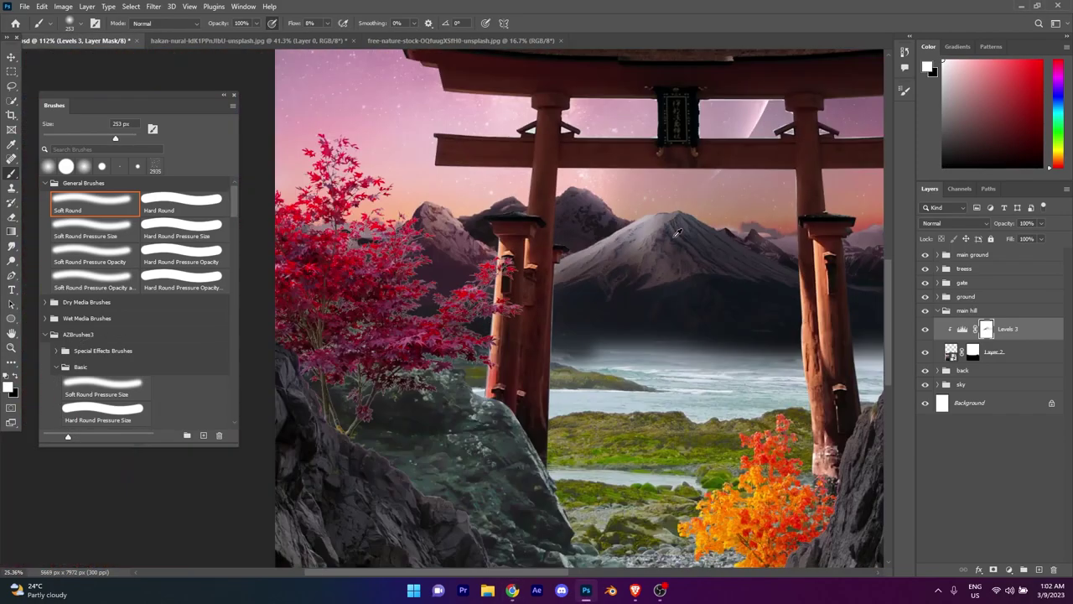
scroll(671, 285, "up", 3, "alt")
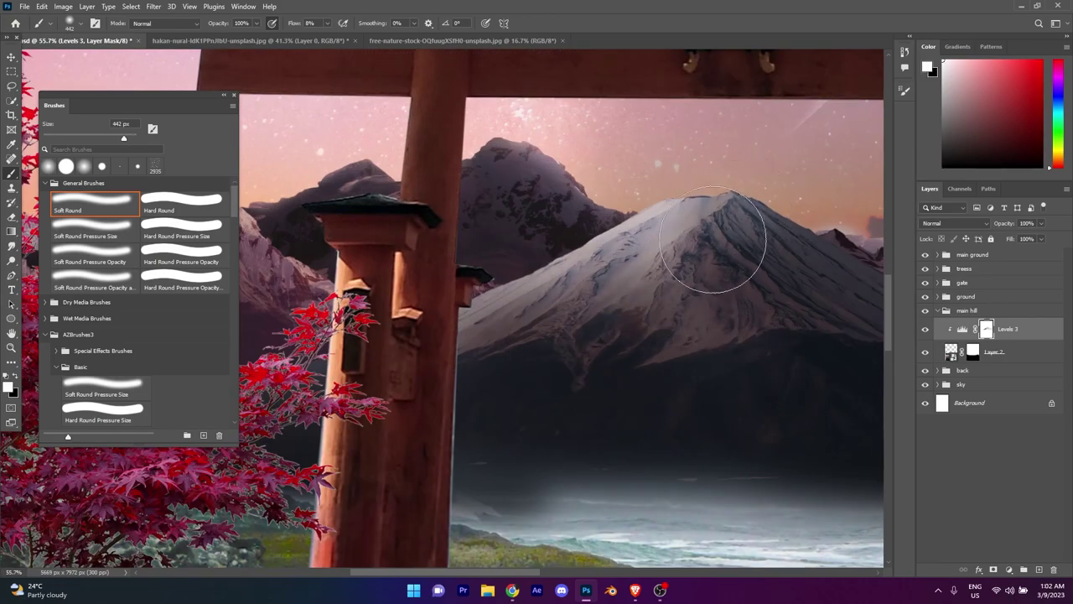
scroll(629, 324, "down", 4, "alt")
scroll(702, 388, "up", 2, "alt")
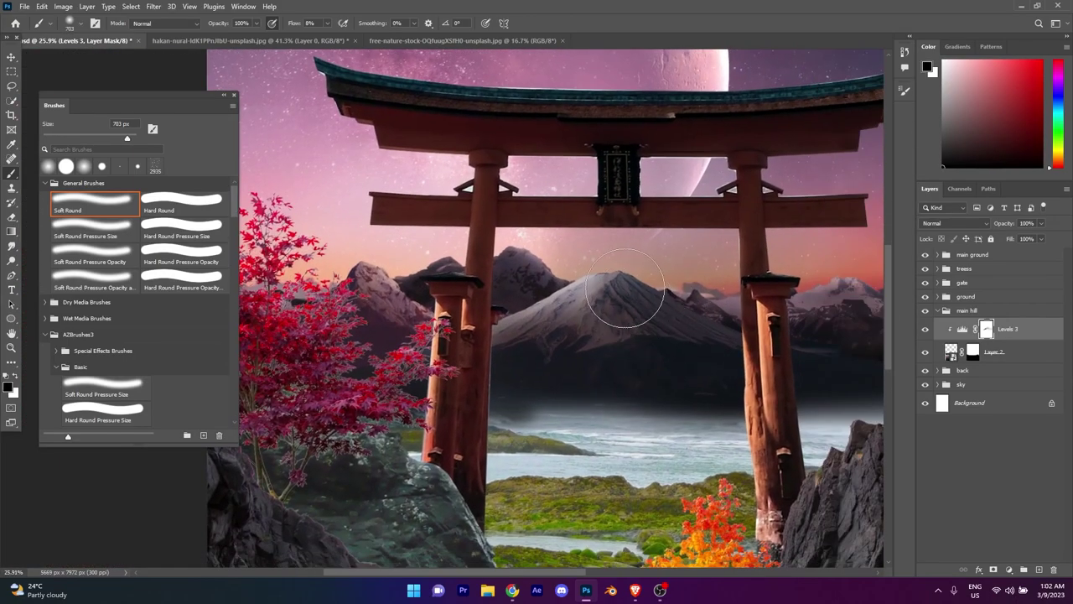
scroll(625, 288, "down", 2, "alt")
scroll(618, 388, "up", 3, "alt")
left_click(1009, 569)
Step: Add a Selective Color adjustment deepening black and reducing cyan in the neutral tones
left_click(947, 570)
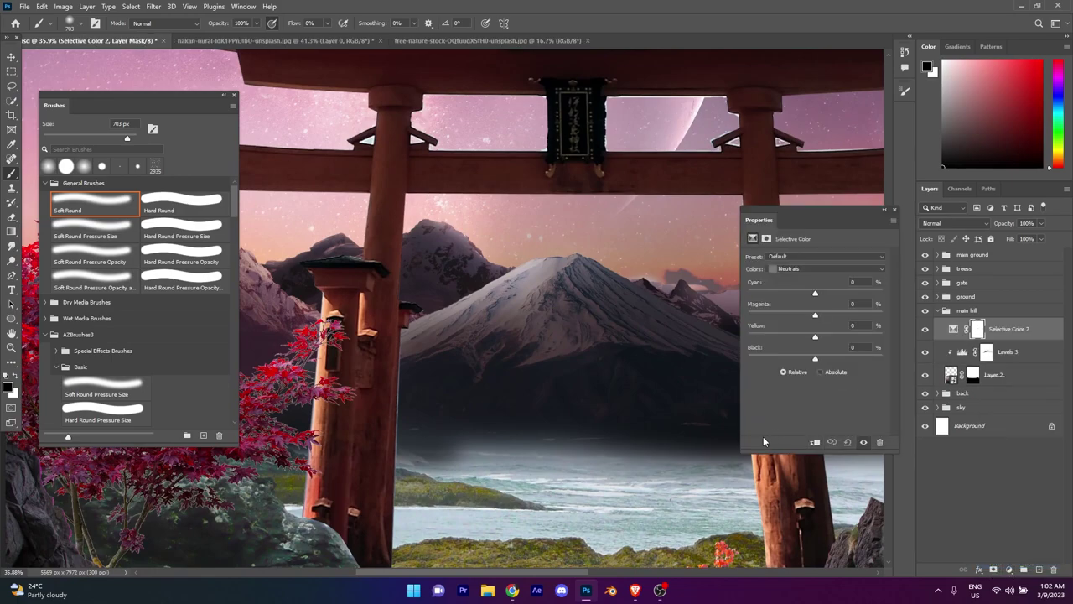
left_click_drag(815, 361, 821, 358)
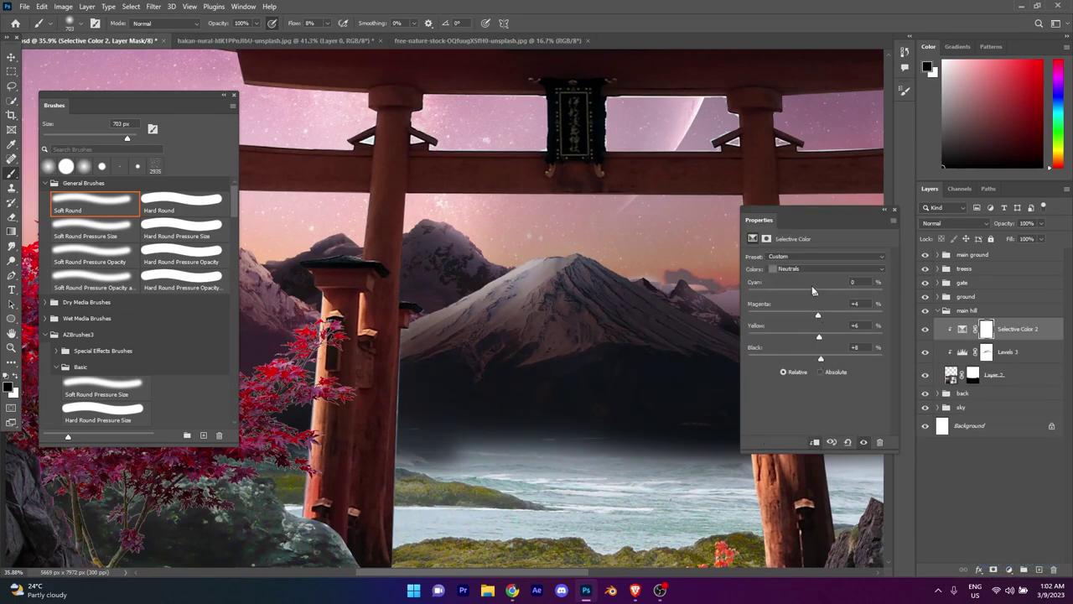
left_click_drag(812, 290, 809, 289)
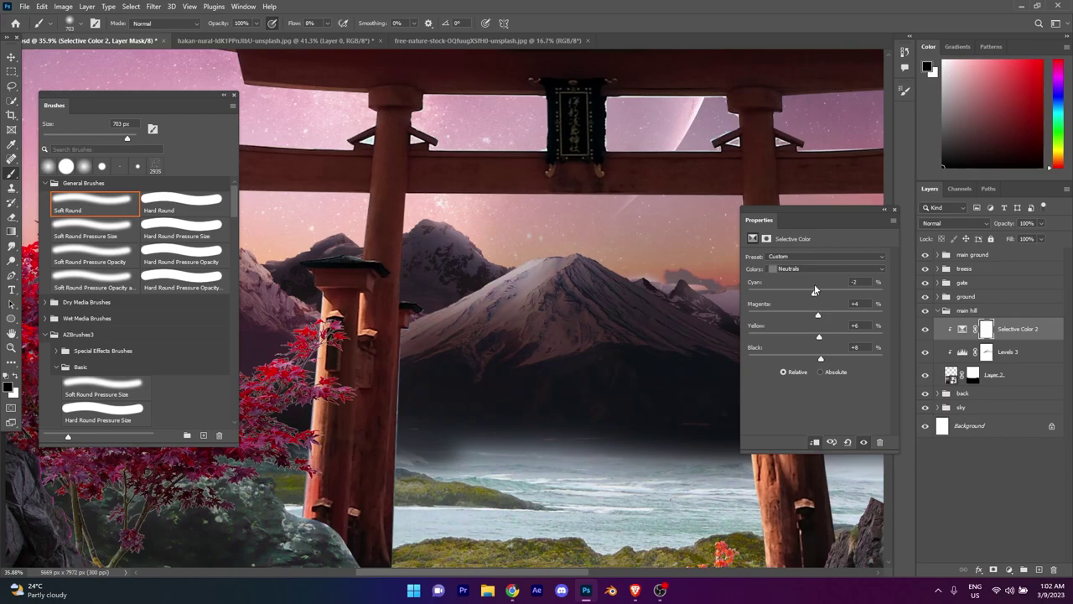
left_click(894, 210)
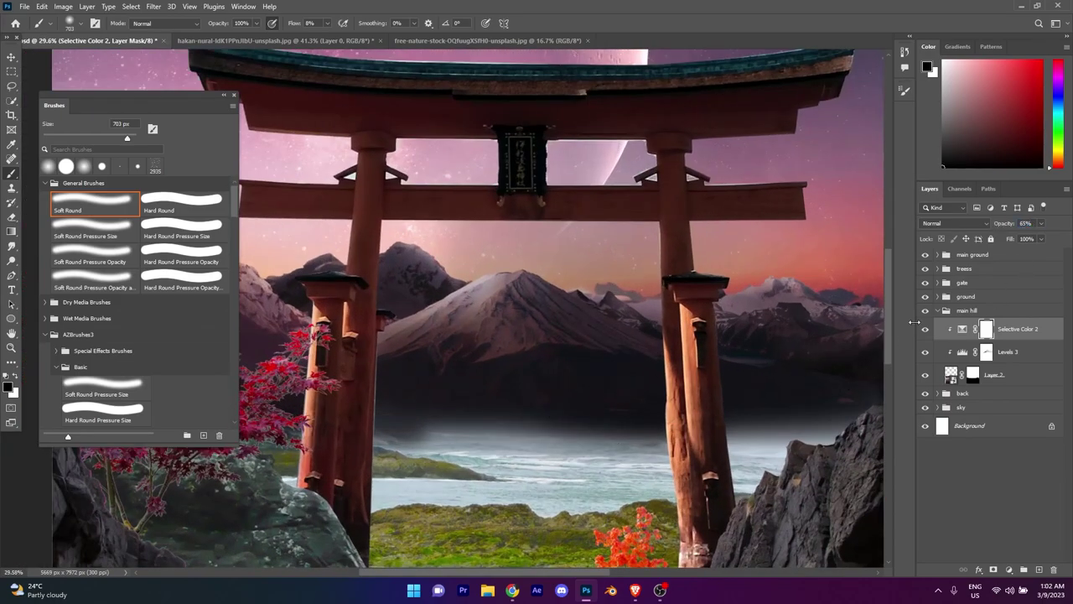
scroll(554, 373, "up", 5)
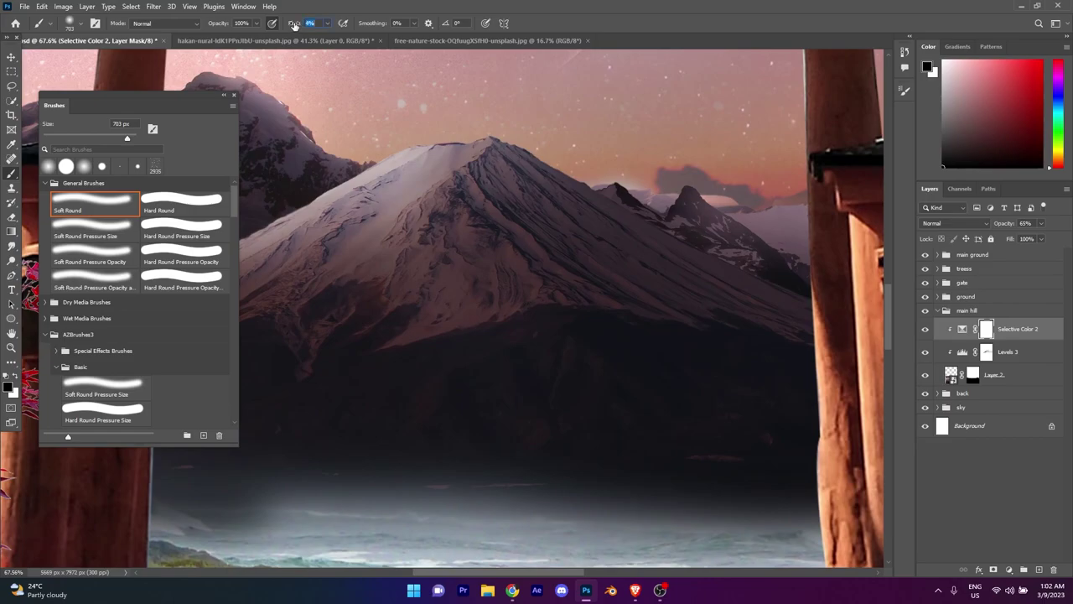
type("4")
scroll(419, 379, "down", 7)
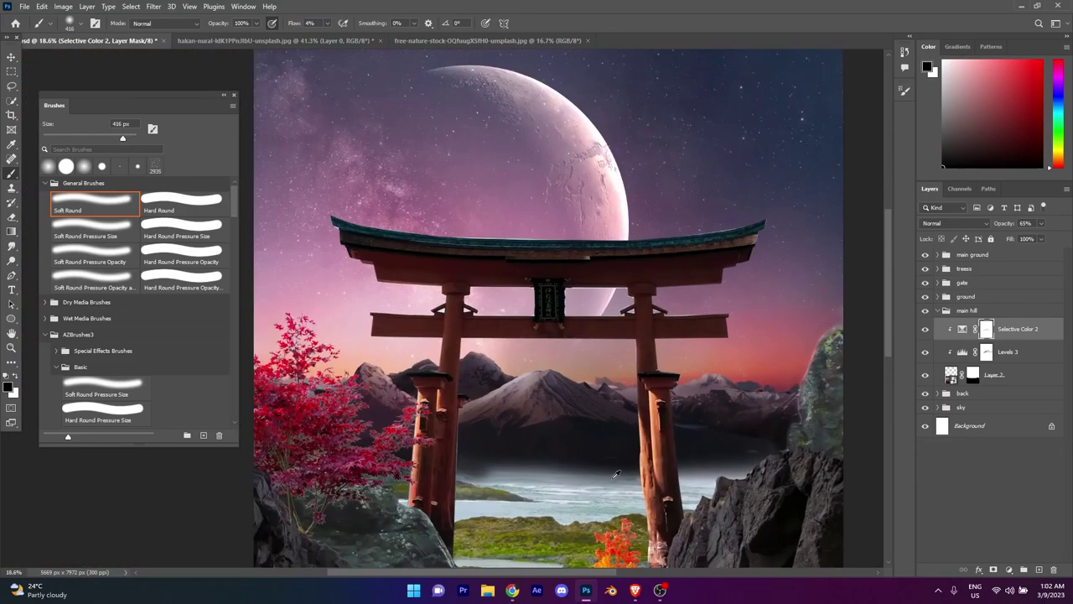
scroll(383, 395, "up", 5)
scroll(573, 318, "down", 5)
scroll(573, 319, "up", 2)
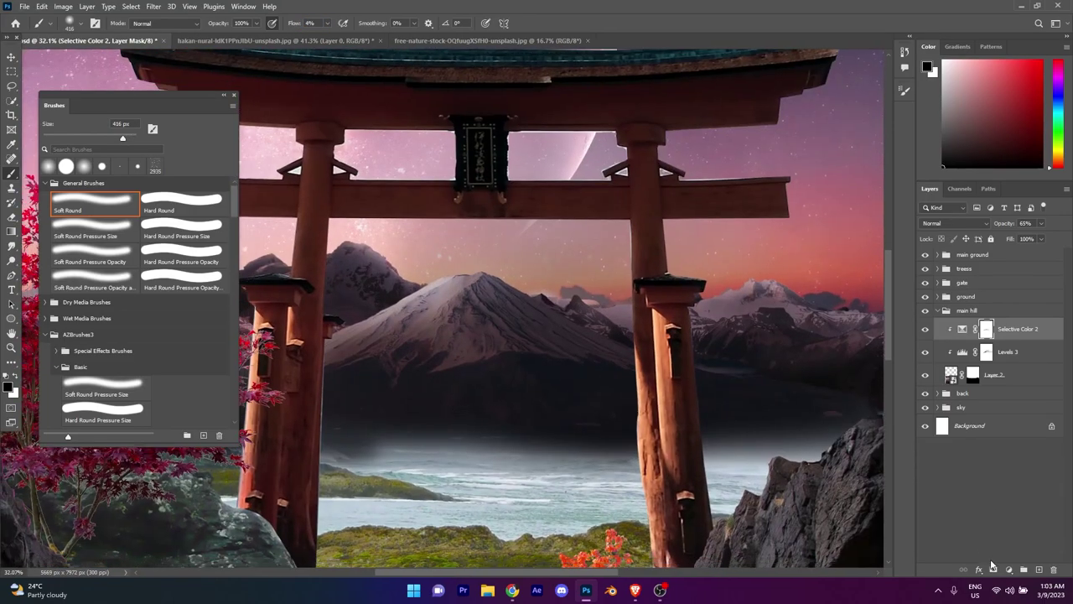
Step: Add a Color Balance adjustment shifting shadows toward cyan and warming highlights toward red
left_click(1008, 569)
left_click(1006, 479)
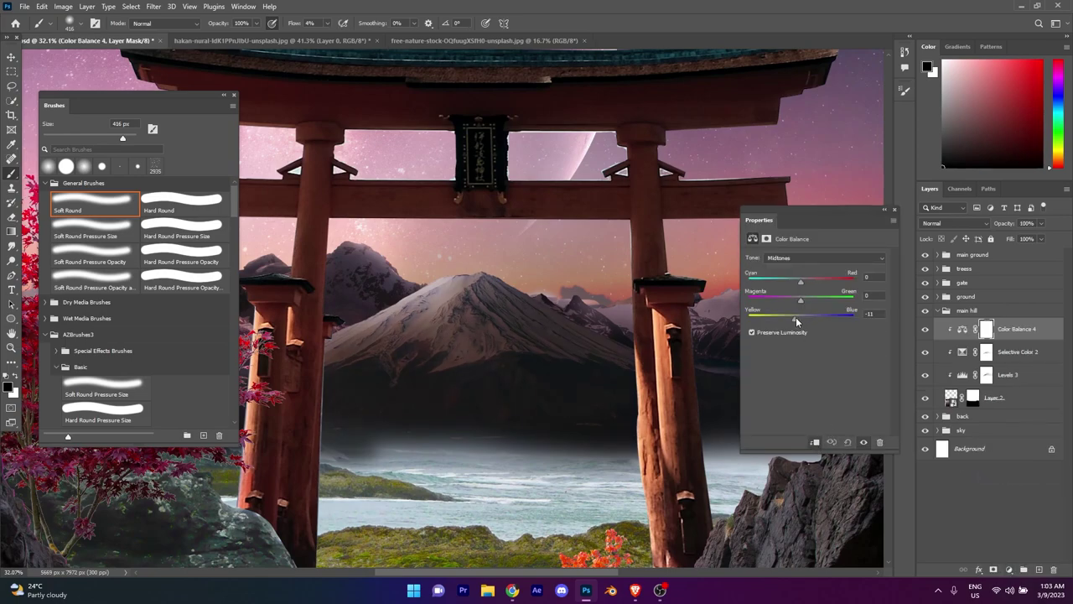
left_click(825, 257)
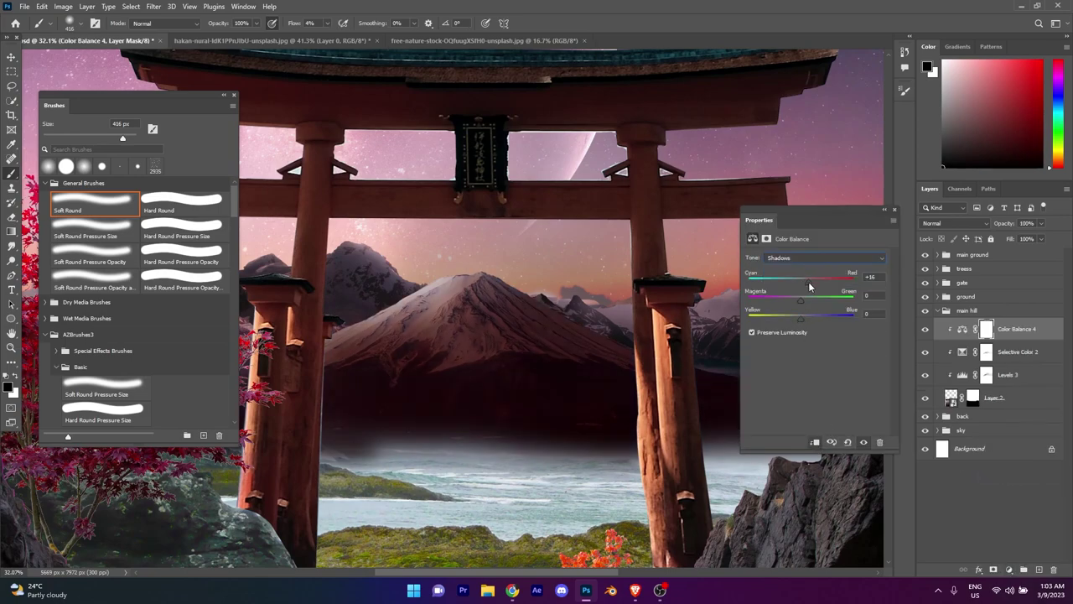
left_click_drag(804, 282, 797, 283)
left_click_drag(800, 318, 800, 321)
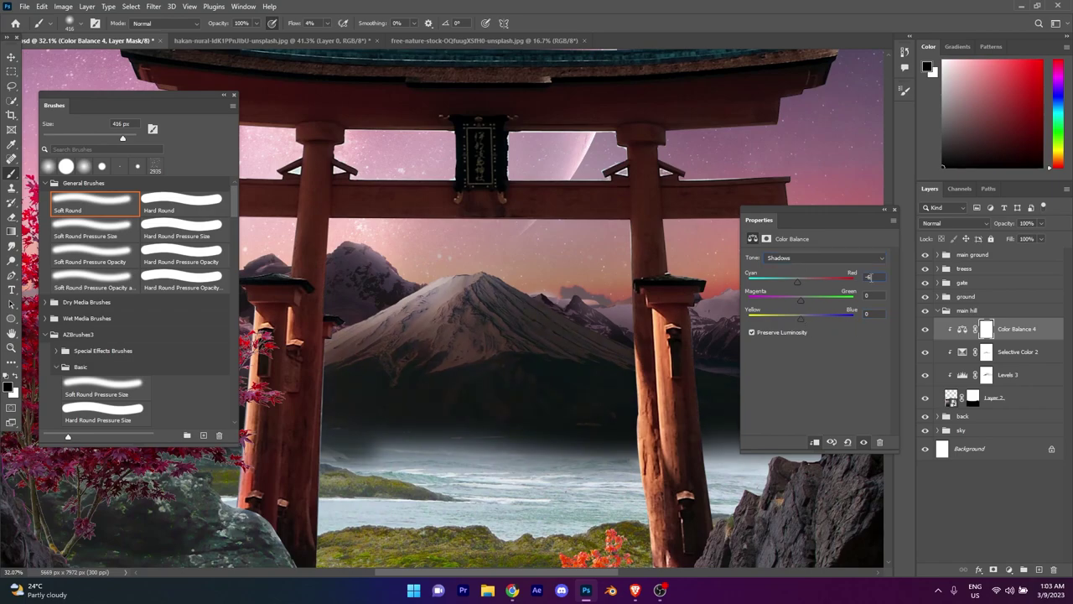
left_click(805, 257)
left_click(789, 275)
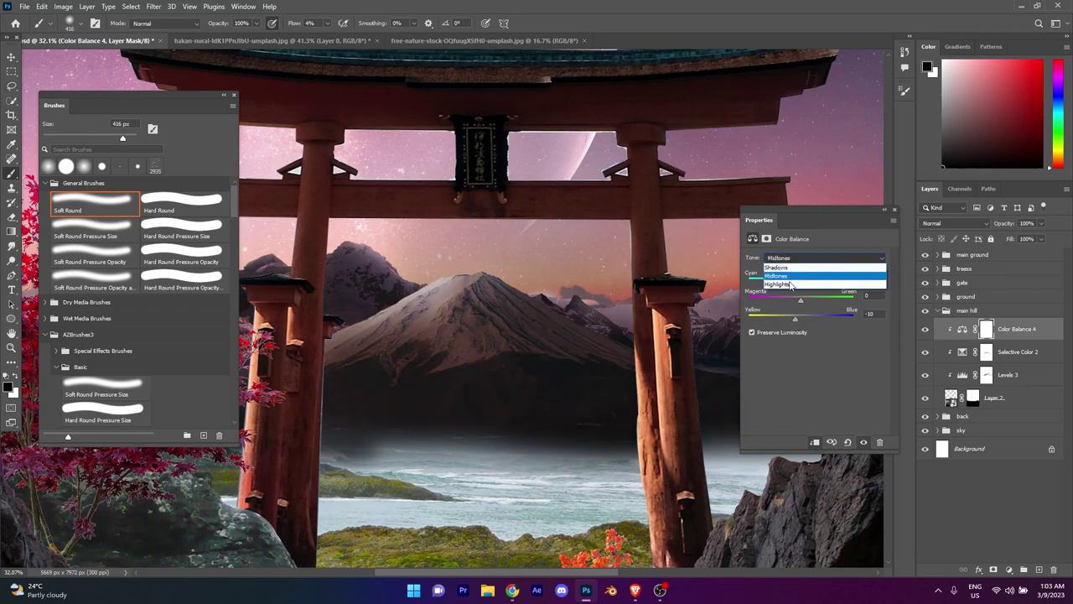
left_click(790, 284)
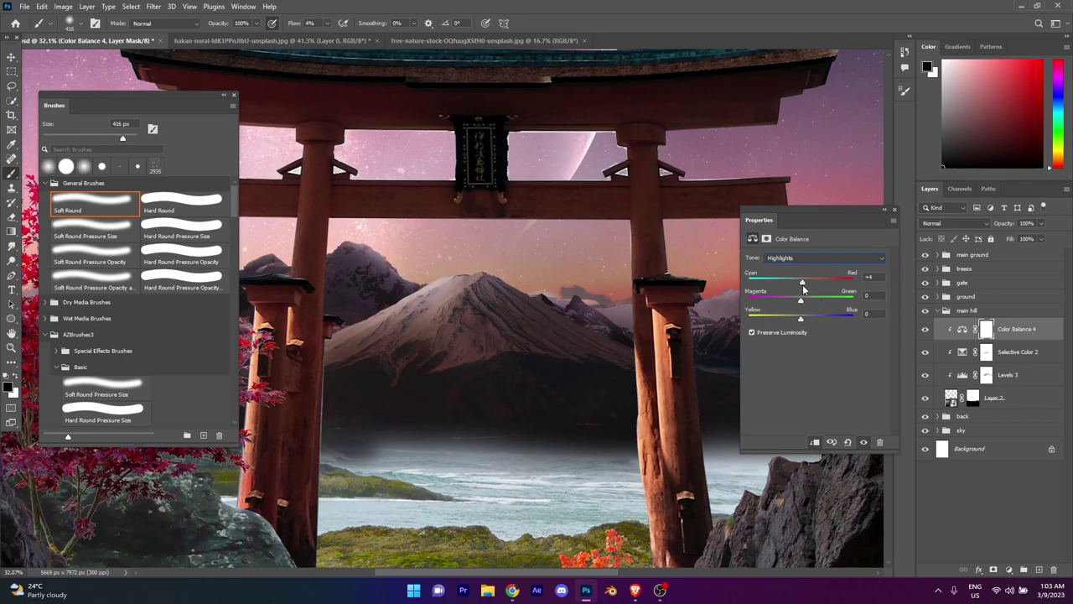
left_click_drag(801, 320, 813, 285)
left_click(894, 209)
left_click(925, 329)
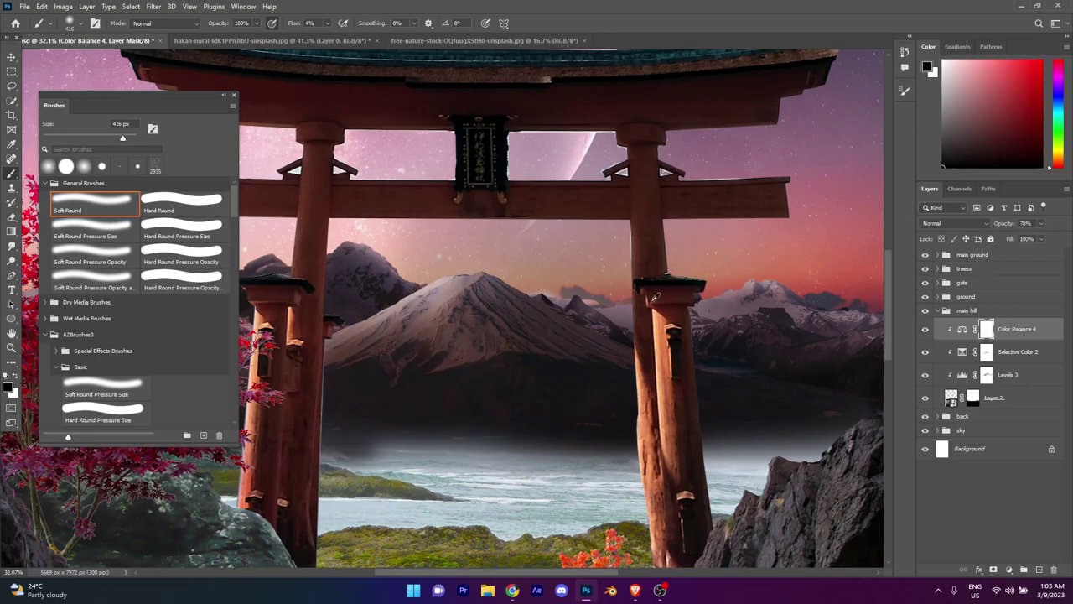
Step: Create a new black-filled Linear Dodge (Add) layer above the Color Balance
scroll(553, 310, "down", 5)
scroll(553, 310, "up", 5)
left_click(86, 5)
left_click(252, 24)
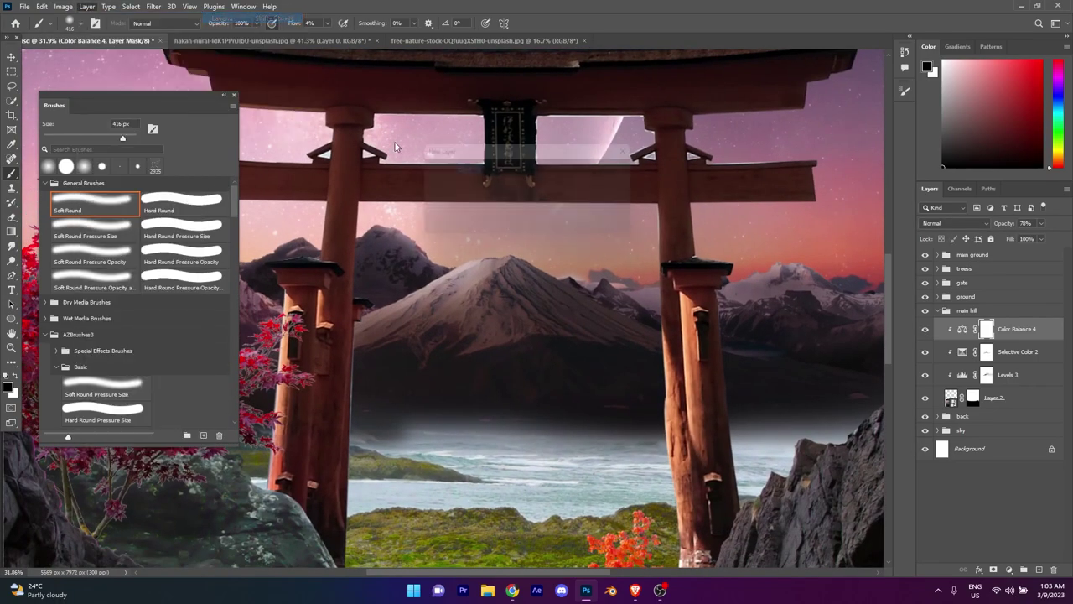
key("Return")
Step: Paint a soft pink glow over the snowy mountain peak using a large, low-flow brush
scroll(465, 255, "down", 3)
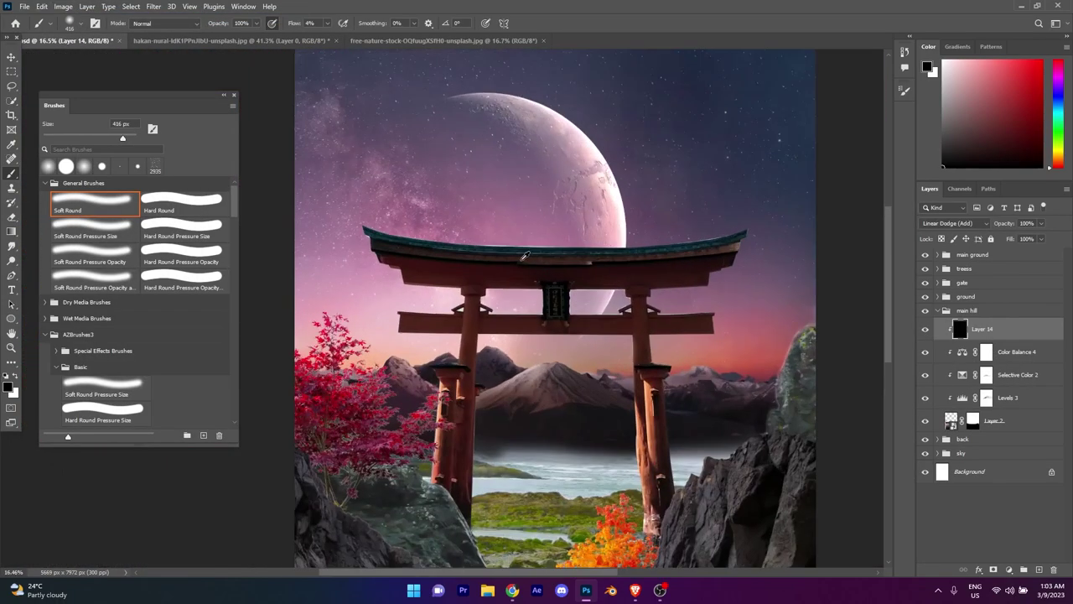
scroll(465, 255, "up", 2)
left_click_drag(467, 307, 569, 298)
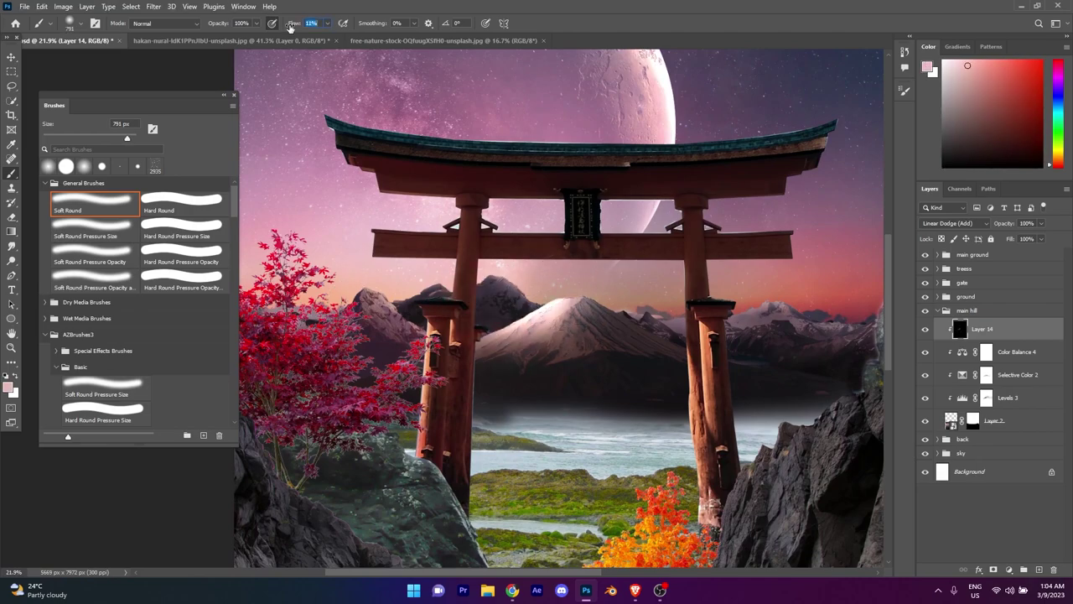
type("8")
left_click(528, 331, "alt")
left_click(537, 310, "alt")
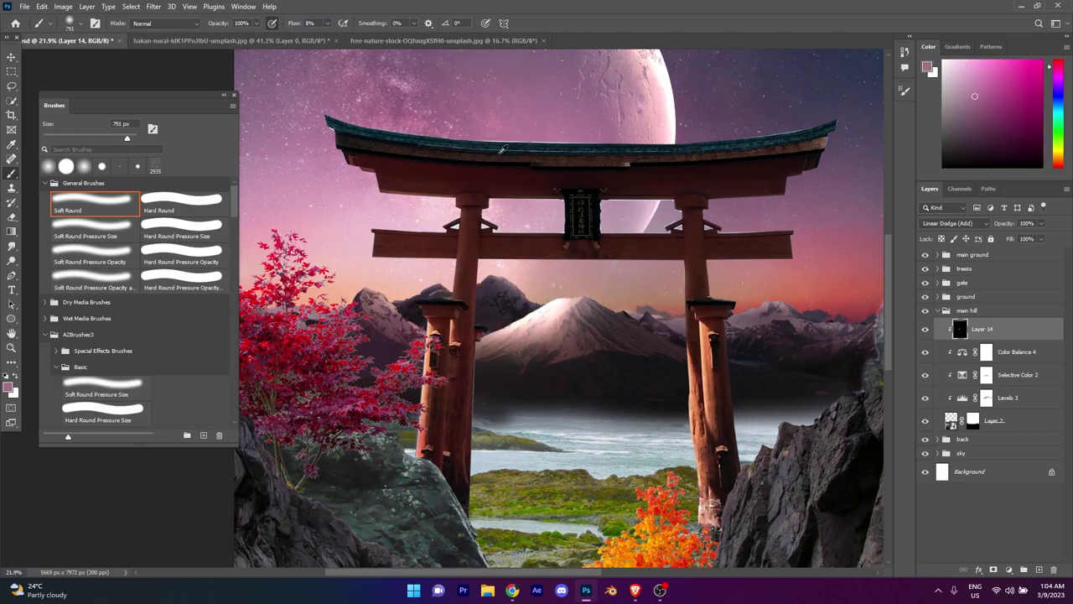
left_click(550, 281, "alt")
left_click_drag(520, 306, 587, 297)
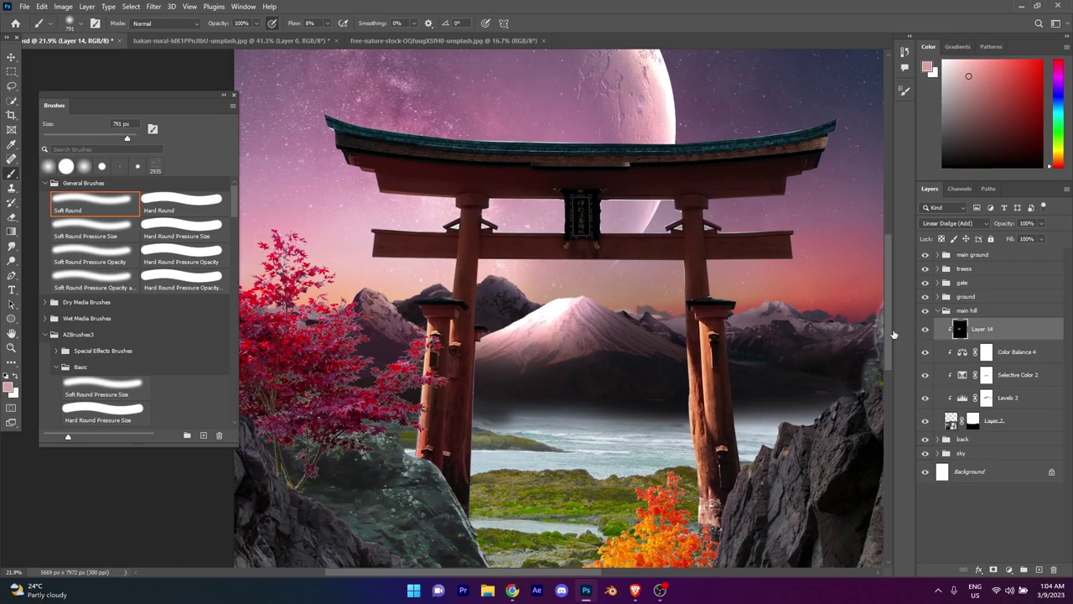
Step: Restrict the glow layer to the mountain's brighter tones with the Blend If underlying-layer slider
double_click(1022, 329)
left_click_drag(819, 306, 861, 302)
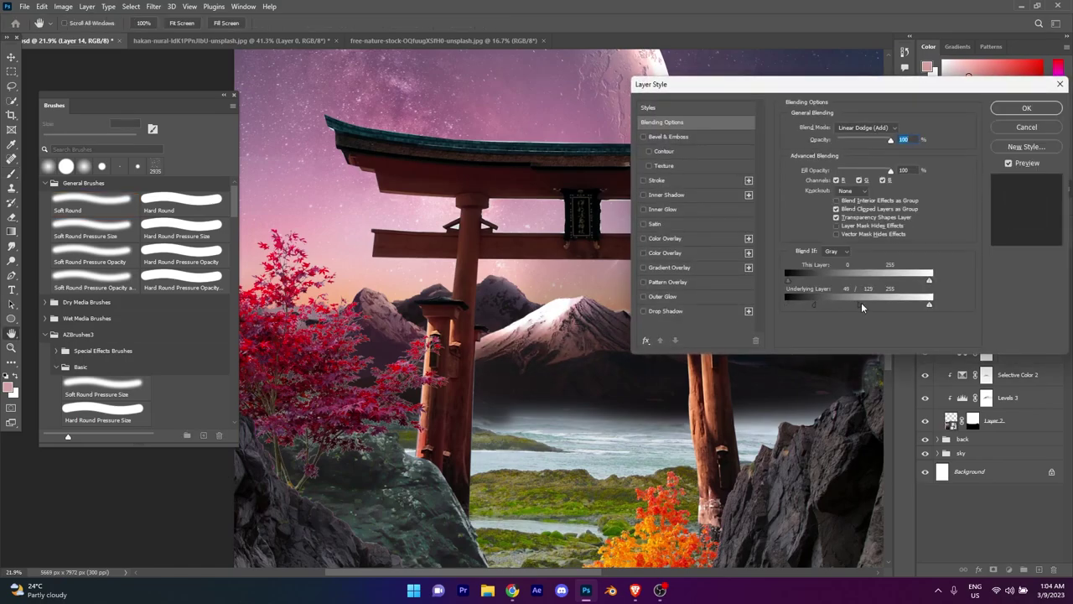
left_click(1026, 108)
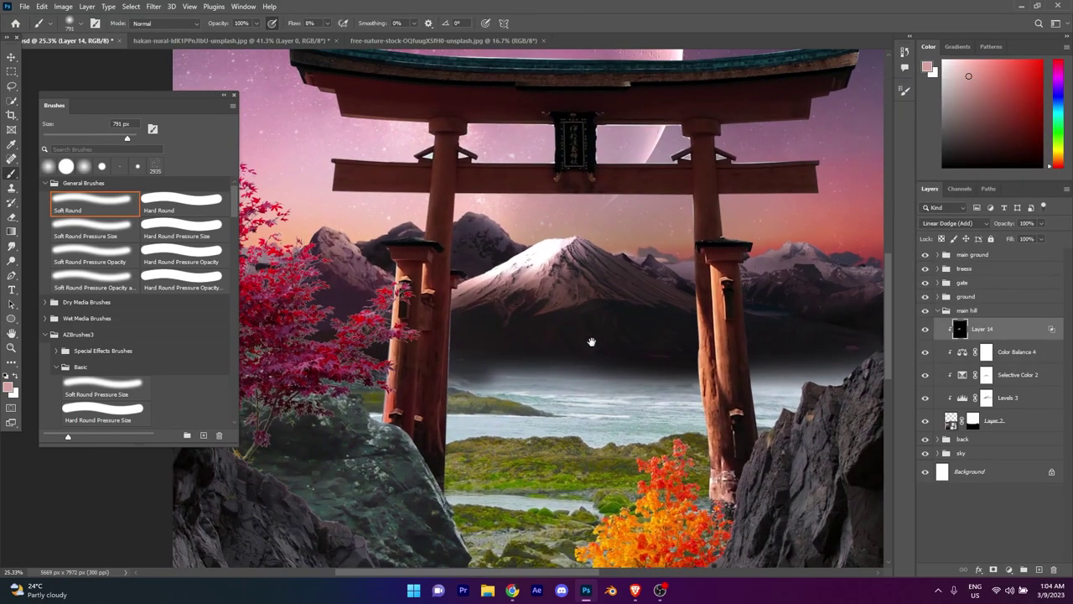
Step: Add a layer mask to the glow and paint it away from the sky near the mountain
left_click(993, 570)
scroll(575, 239, "up", 5)
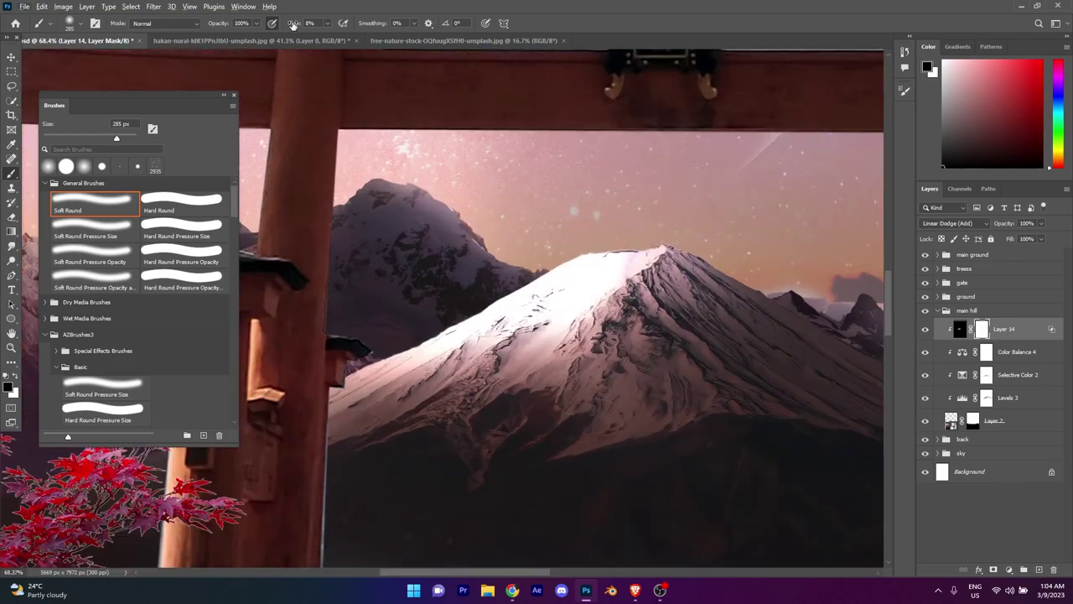
left_click_drag(575, 204, 542, 223)
key("ctrl+0")
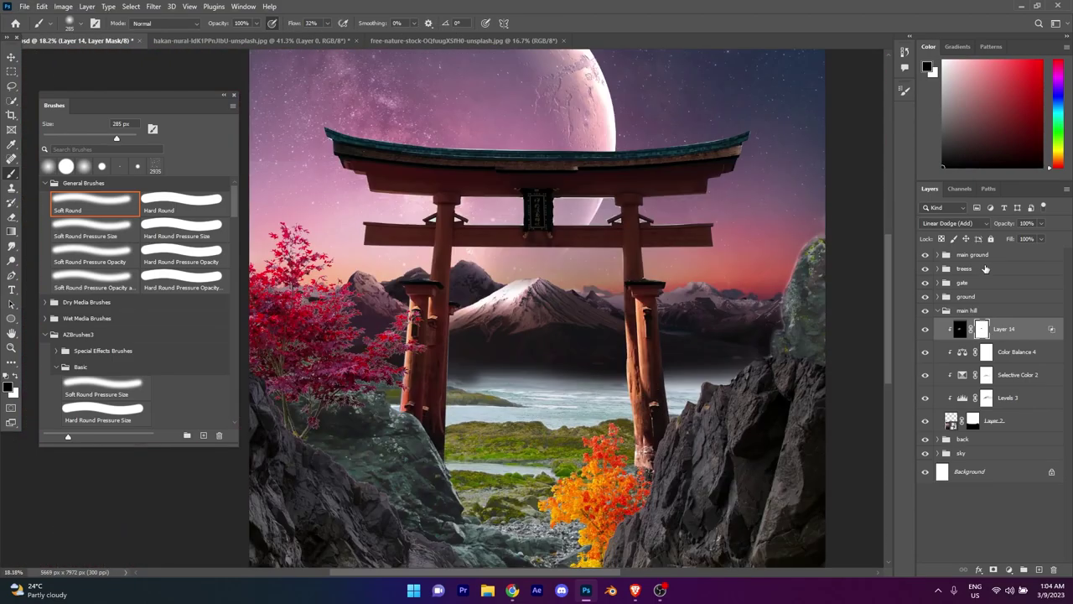
scroll(579, 375, "down", 5)
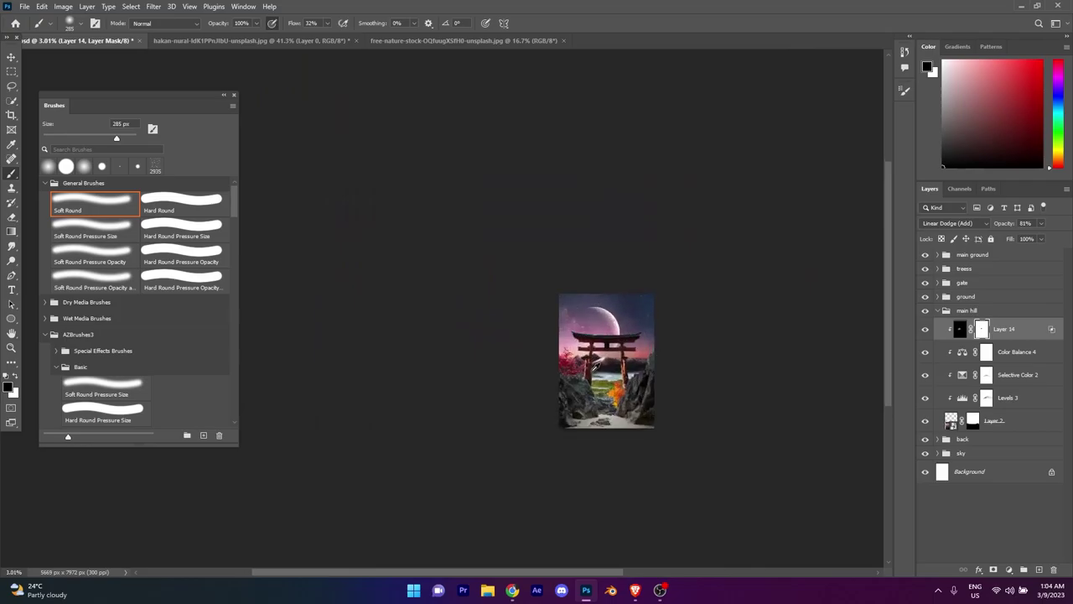
scroll(553, 335, "up", 8)
scroll(546, 304, "up", 2)
scroll(526, 400, "down", 6)
scroll(526, 399, "up", 4)
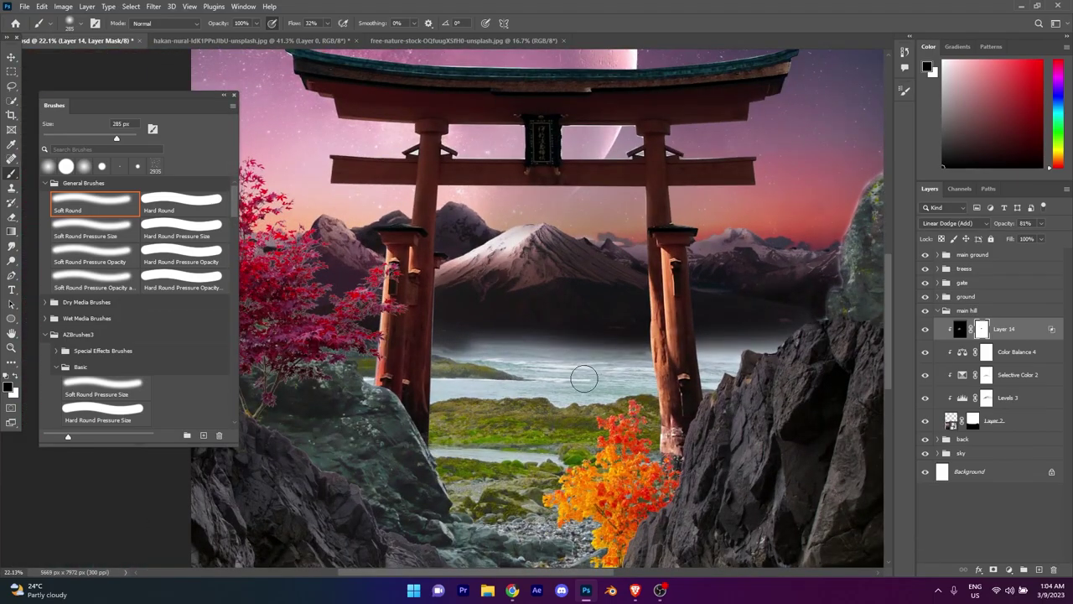
scroll(554, 277, "down", 6)
left_click(940, 312)
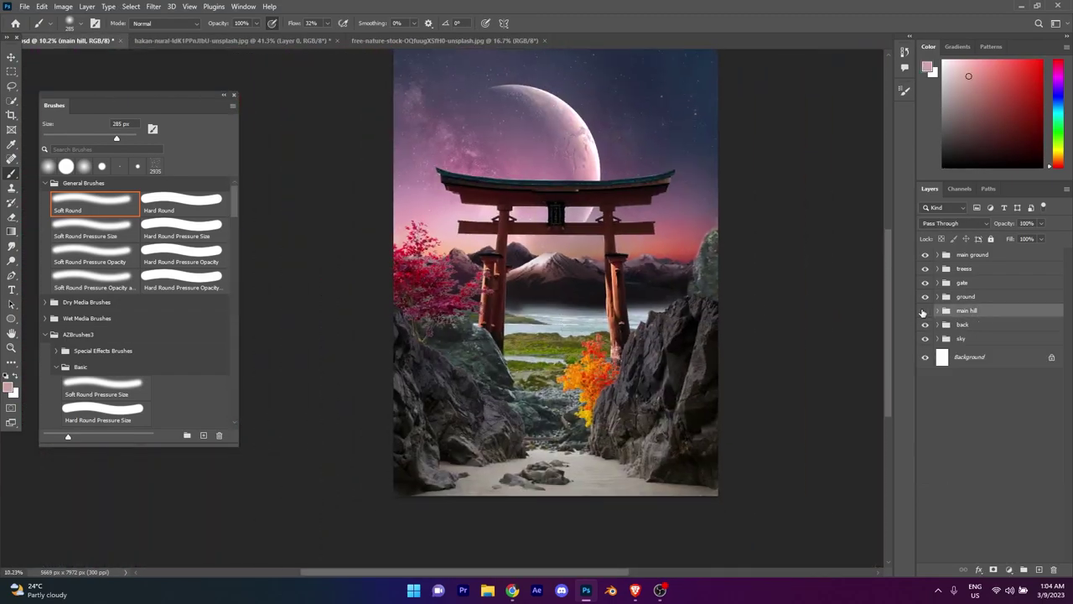
Step: Add a Levels adjustment clipped to the ground image layer in the ground group
left_click(925, 296)
left_click(993, 314)
left_click(1009, 569)
left_click(1002, 416)
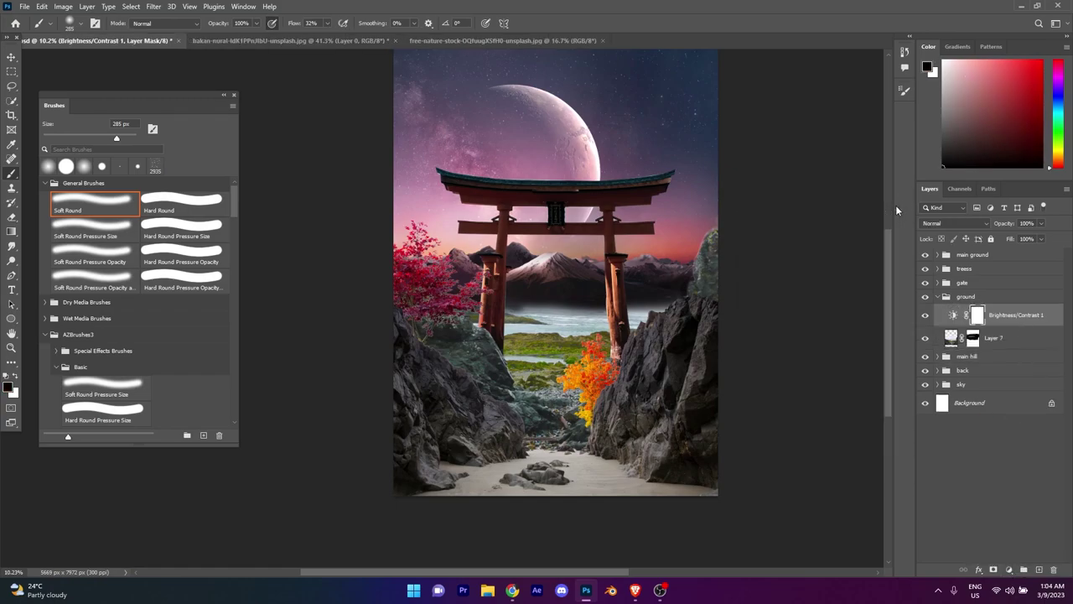
key("ctrl+z")
left_click(1008, 569)
left_click(1002, 416)
left_click(812, 442)
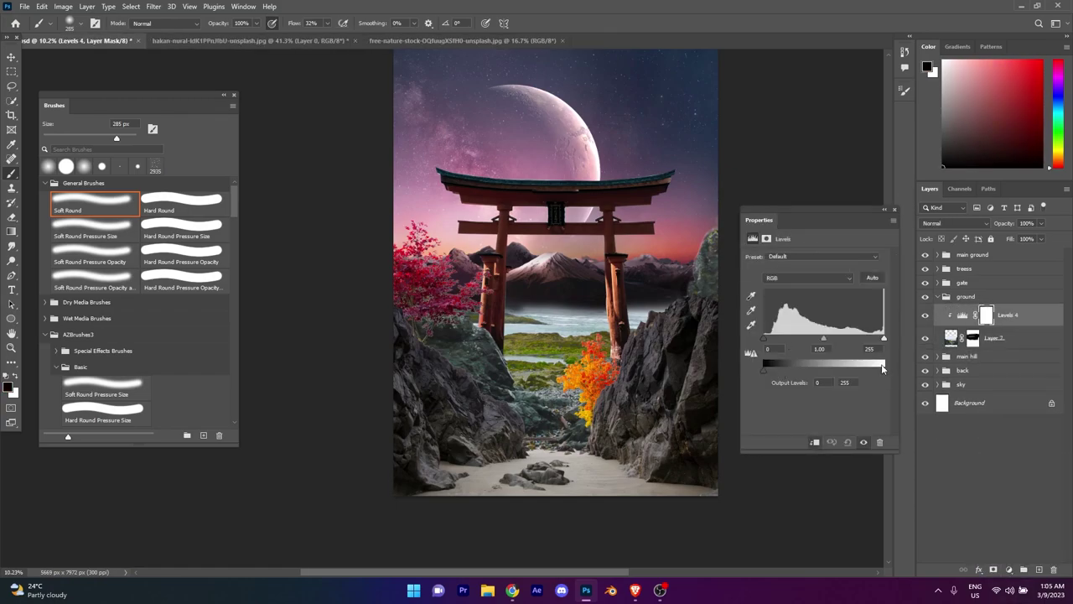
Step: Darken the ground by lowering Levels output whites and midtones, then lift the Green channel midtones
left_click_drag(882, 367, 766, 370)
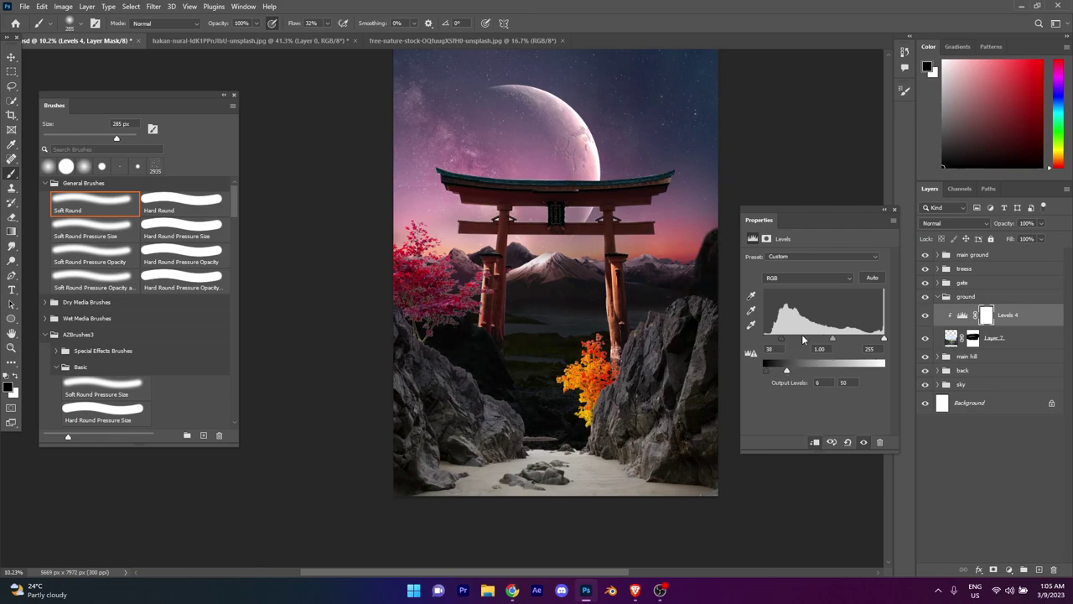
left_click_drag(832, 338, 848, 341)
left_click(808, 277)
left_click(805, 289)
left_click(807, 277)
left_click_drag(823, 338, 814, 340)
Step: Set the brush to about 1152 px with 3% flow
scroll(515, 305, "up", 5)
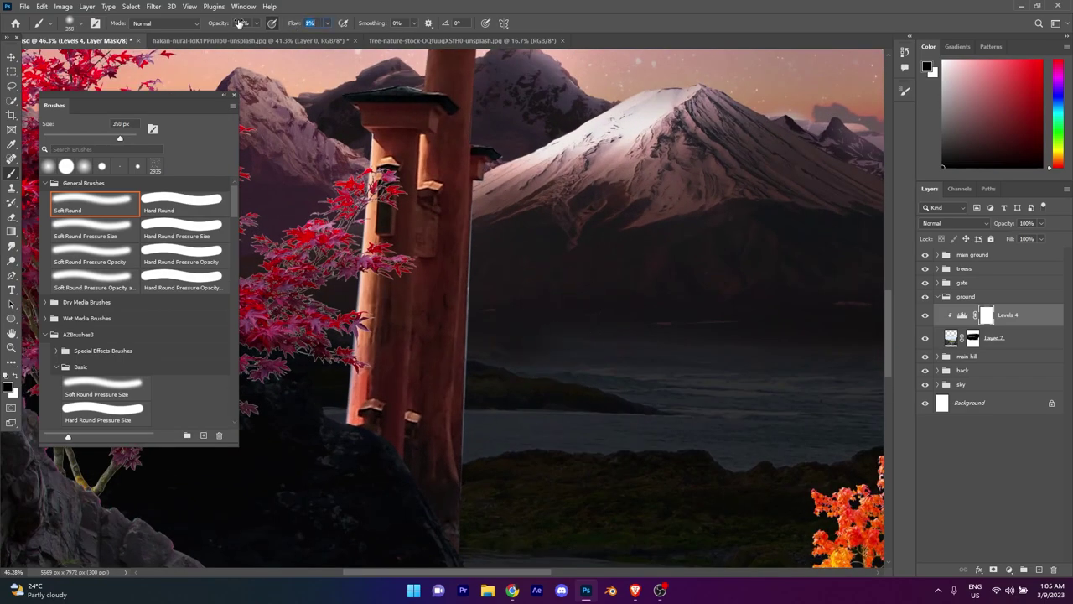
left_click_drag(291, 23, 286, 23)
key("ctrl+0")
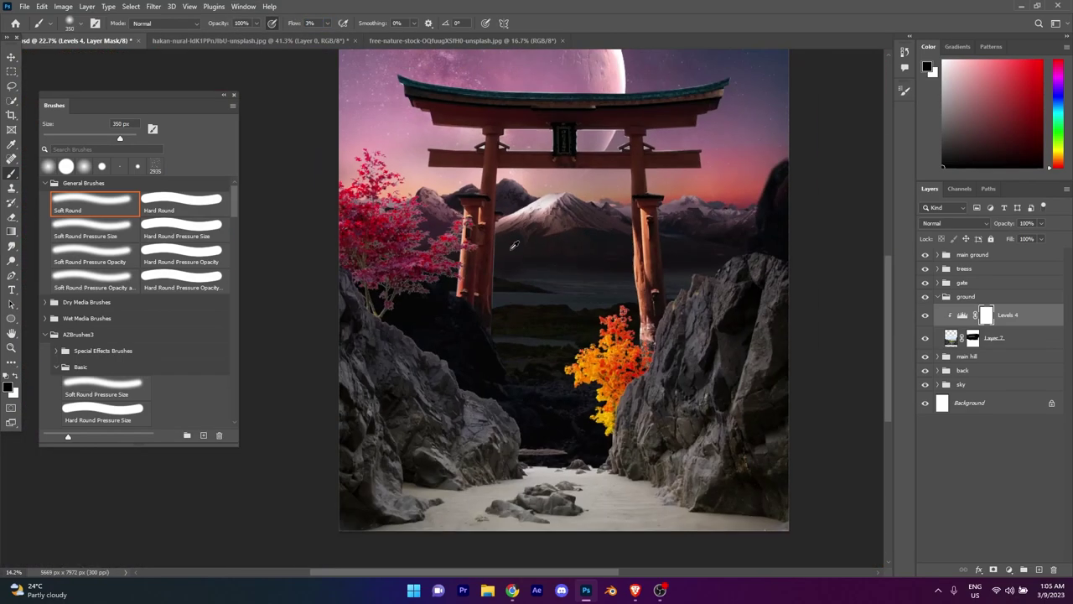
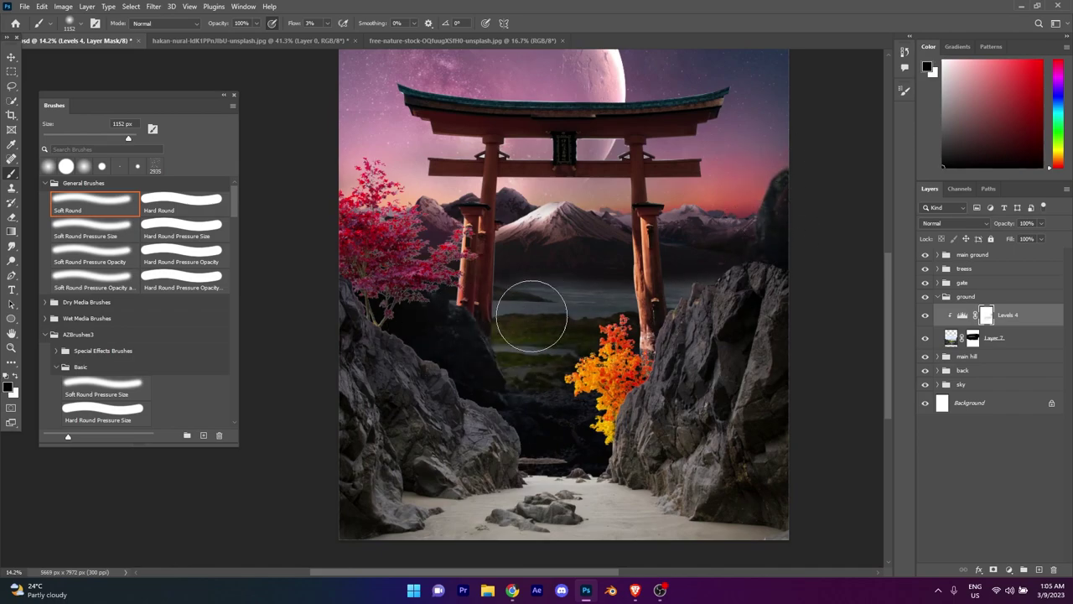
Step: Inspect the ground's darkening on the canvas and save the document
scroll(544, 412, "up", 5)
scroll(791, 216, "down", 2)
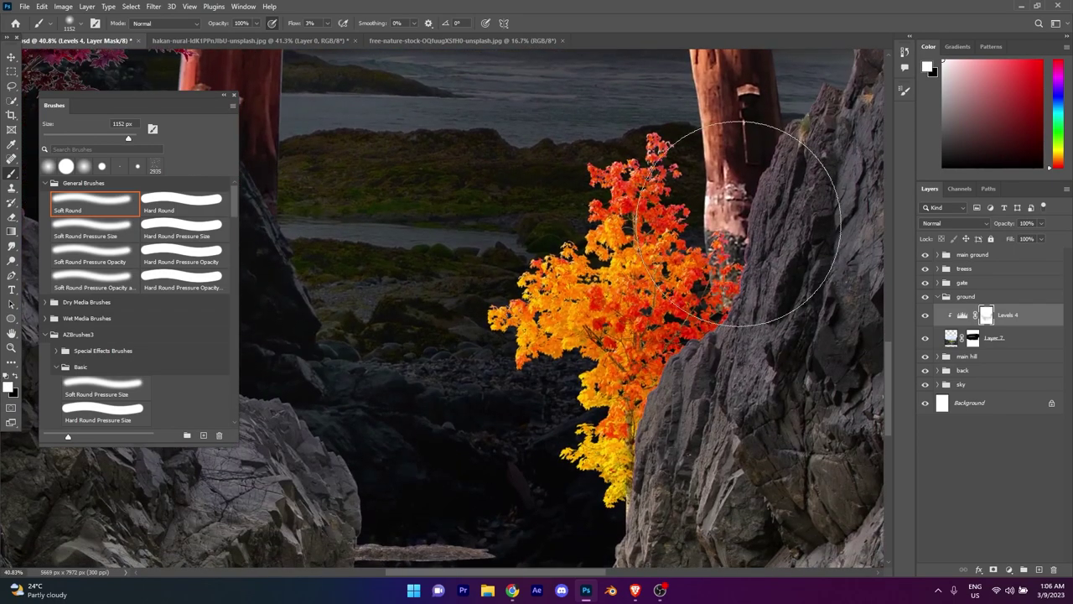
scroll(428, 324, "down", 3)
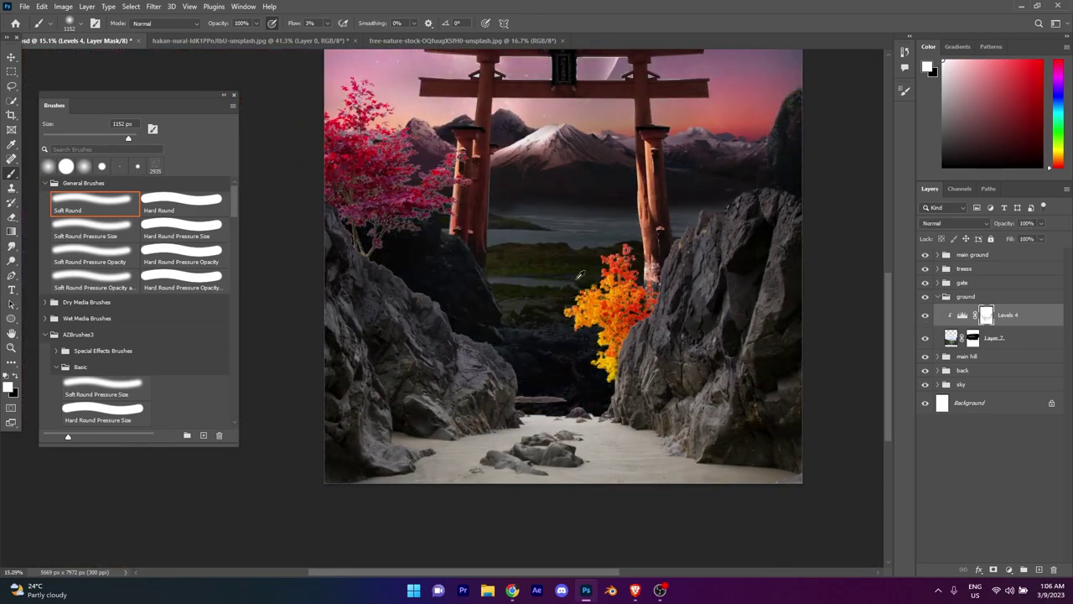
scroll(555, 206, "down", 5)
key("ctrl+s")
Step: Refine the Levels 4 mask with black and white, then add a Selective Color adjustment over the ground
scroll(541, 369, "up", 3)
scroll(540, 372, "up", 3)
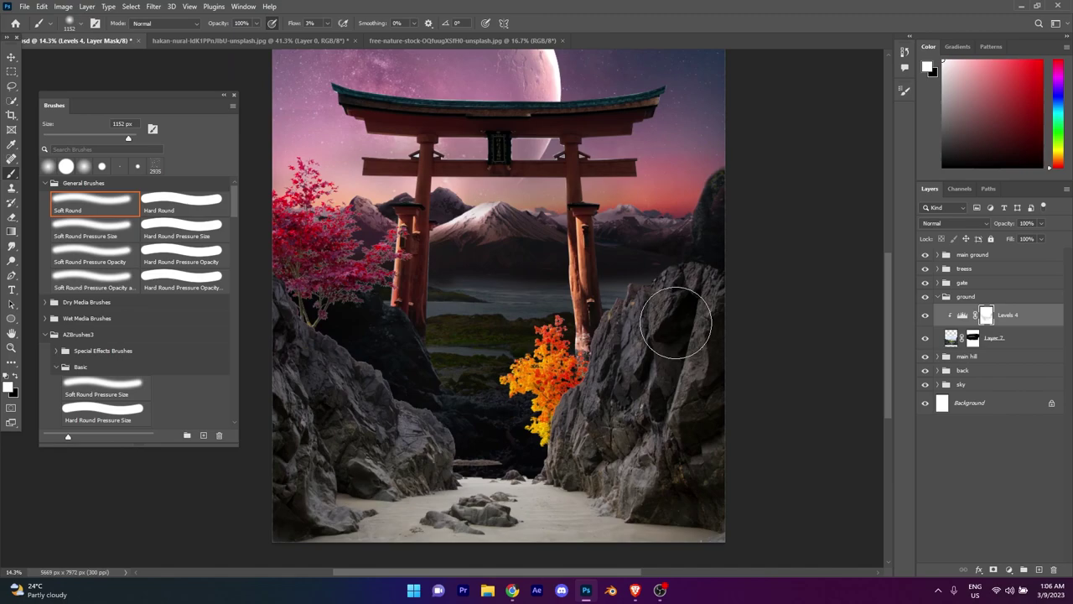
scroll(676, 323, "down", 3)
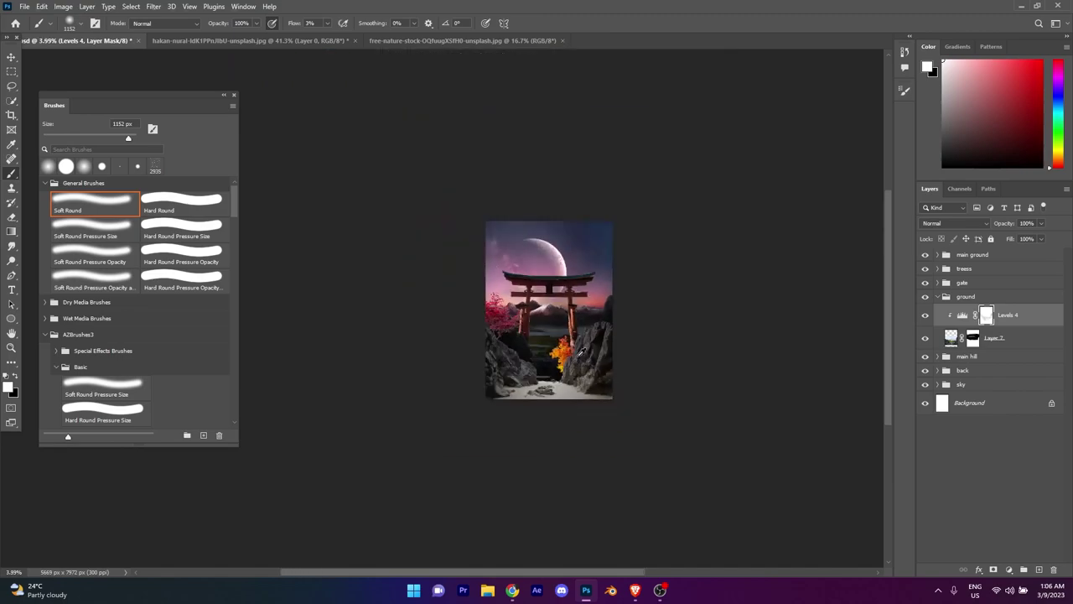
scroll(455, 293, "up", 5)
scroll(795, 241, "down", 3)
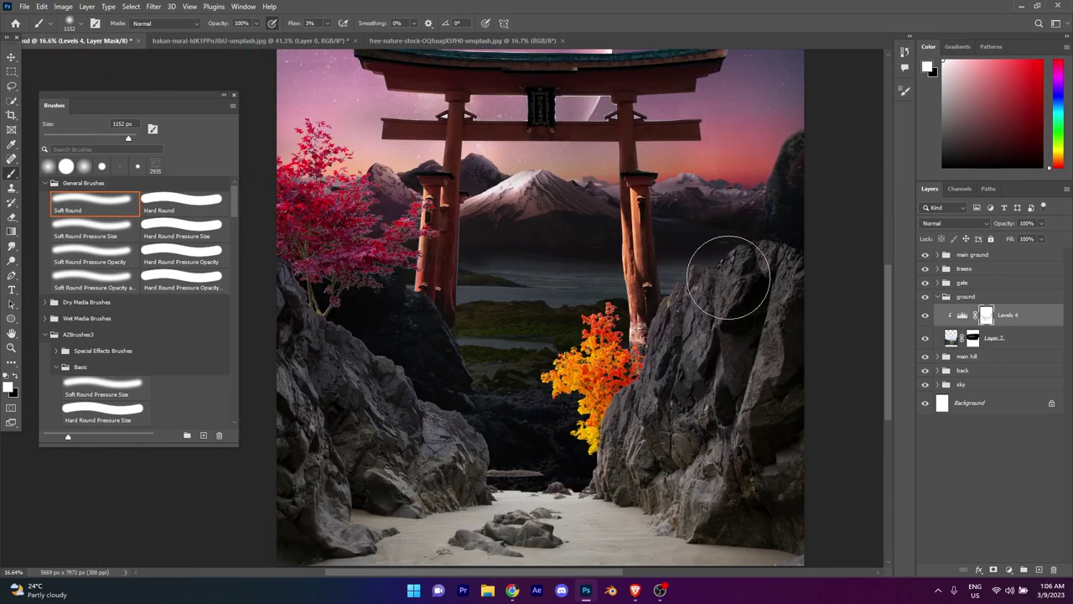
key("x")
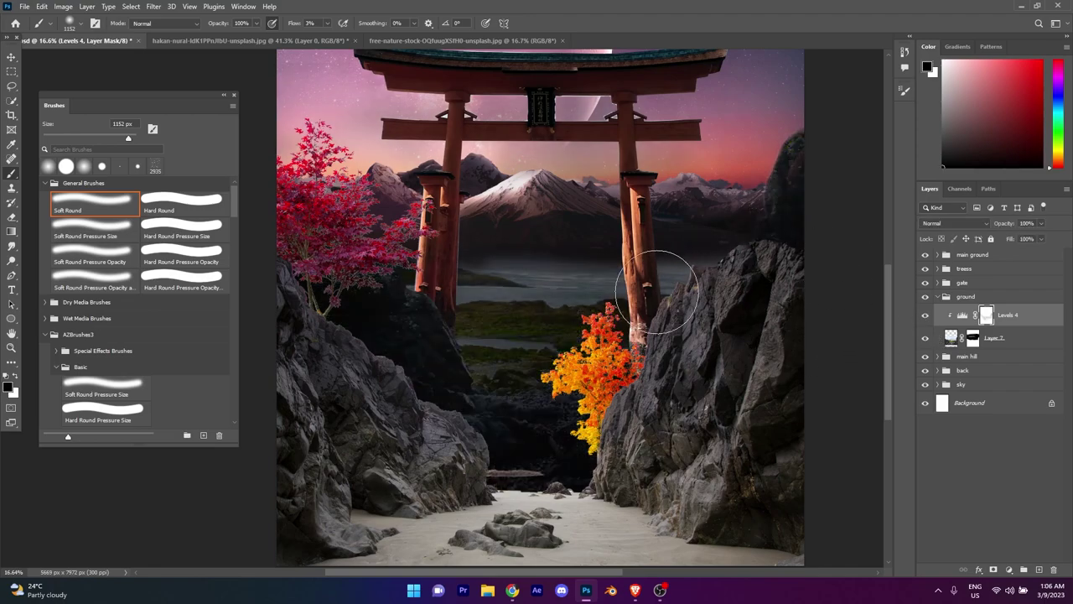
key("x")
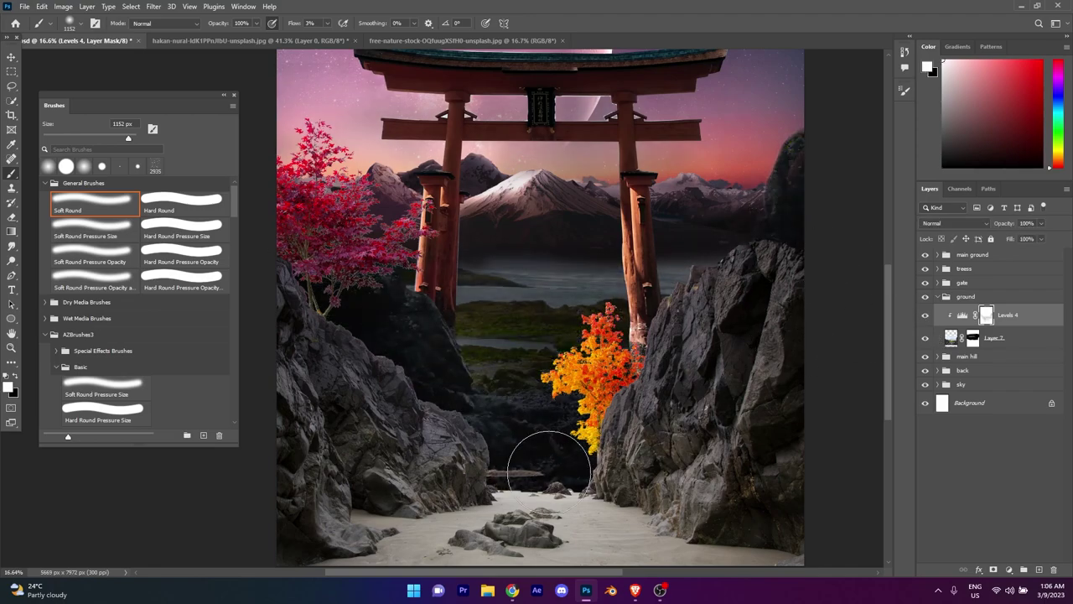
scroll(558, 465, "down", 1)
key("ctrl+alt+shift+s")
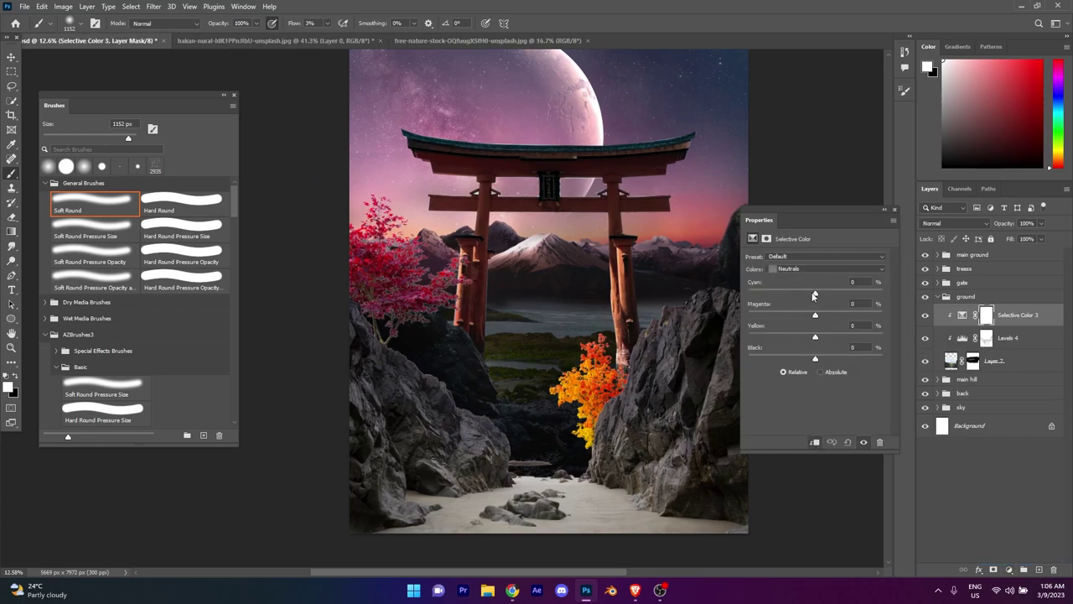
Step: Set the Selective Color Neutrals to Black +9 and Yellow +8
left_click_drag(815, 360, 821, 358)
left_click_drag(815, 336, 815, 317)
left_click(894, 210)
scroll(527, 264, "up", 3)
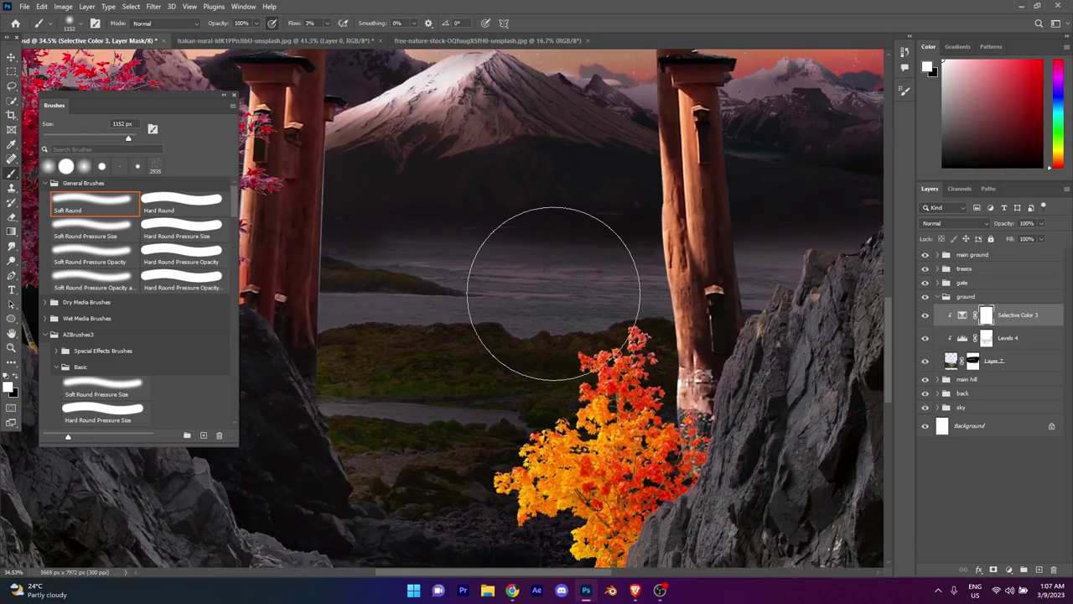
Step: Toggle Layer 7 to check its coverage and frame the gate and lake
left_click(925, 360)
left_click(972, 360)
scroll(642, 244, "up", 1)
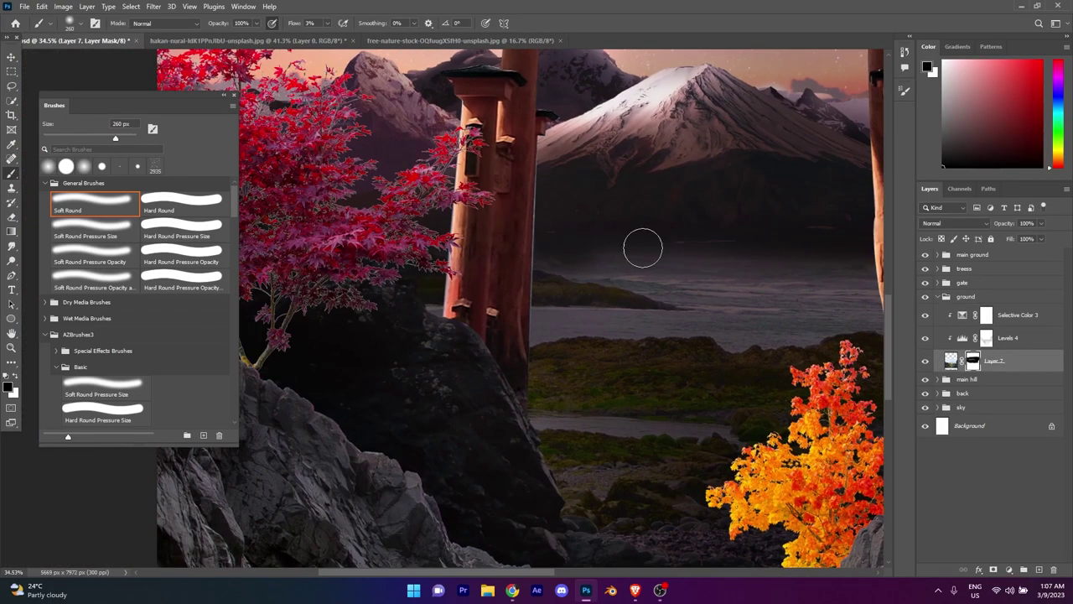
scroll(593, 239, "up", 1)
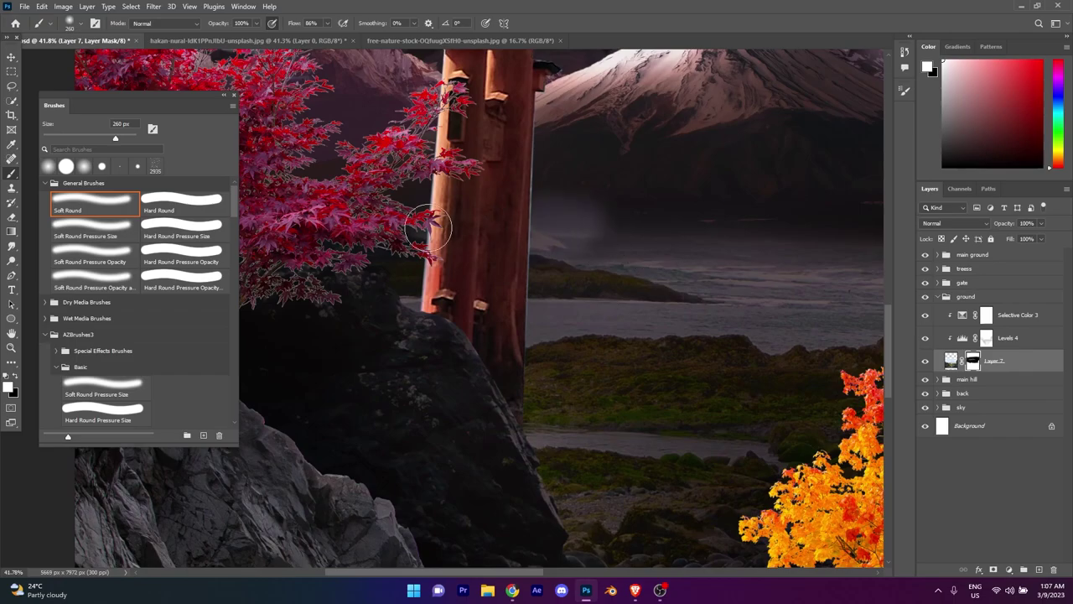
scroll(503, 260, "down", 1)
scroll(513, 271, "down", 1)
scroll(513, 271, "down", 1)
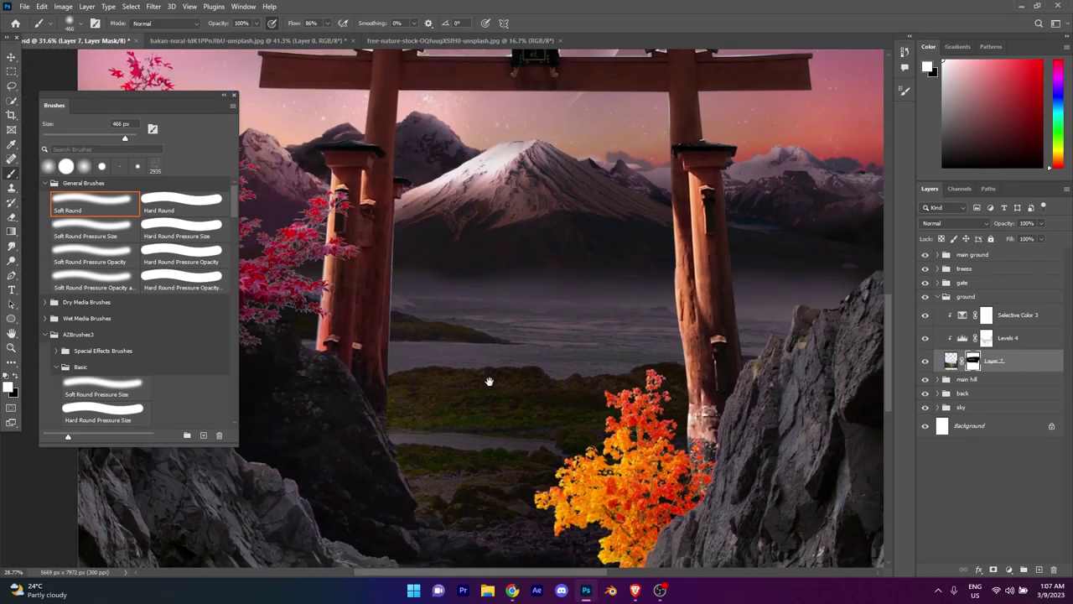
left_click_drag(369, 290, 646, 241)
scroll(426, 365, "down", 3)
scroll(347, 311, "up", 5)
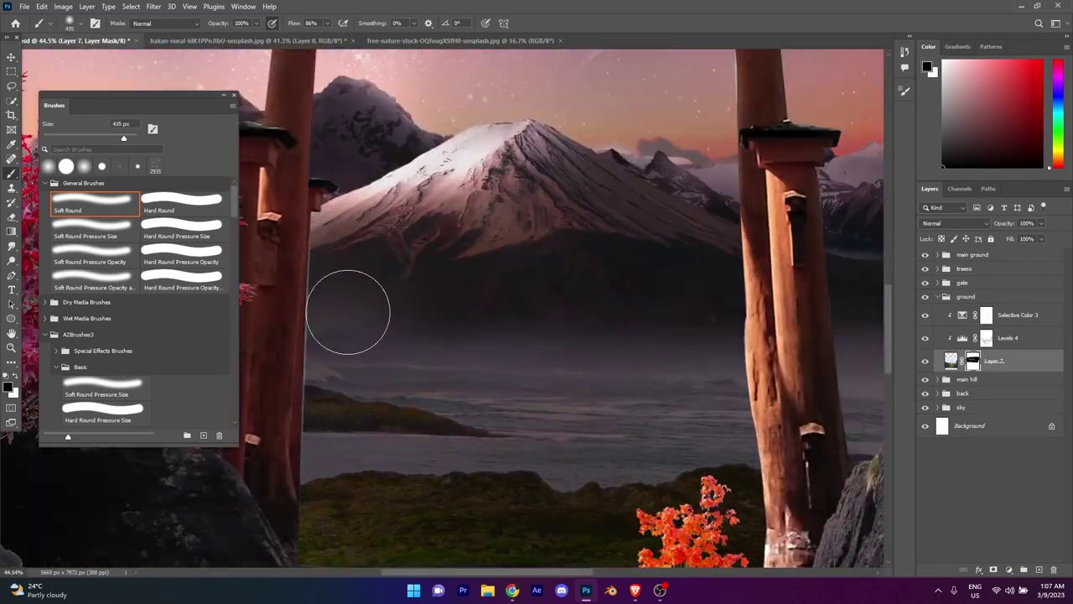
Step: Set brush flow to 58 and refine Layer 7's mask around the lake
left_click(285, 25)
type("58")
scroll(455, 240, "down", 1)
scroll(539, 311, "down", 1)
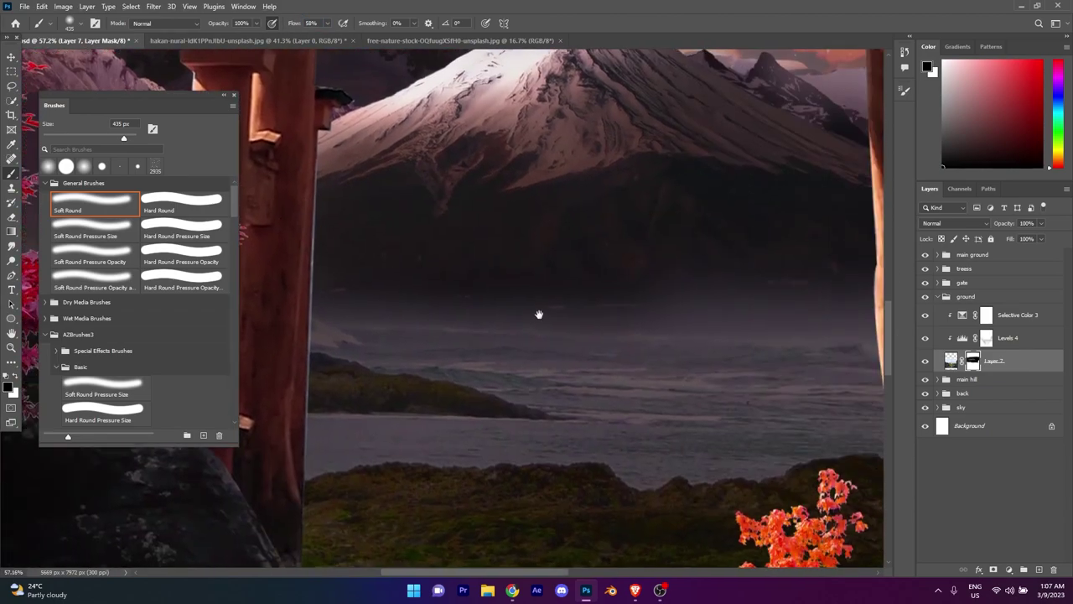
scroll(507, 313, "down", 1)
scroll(574, 345, "down", 2)
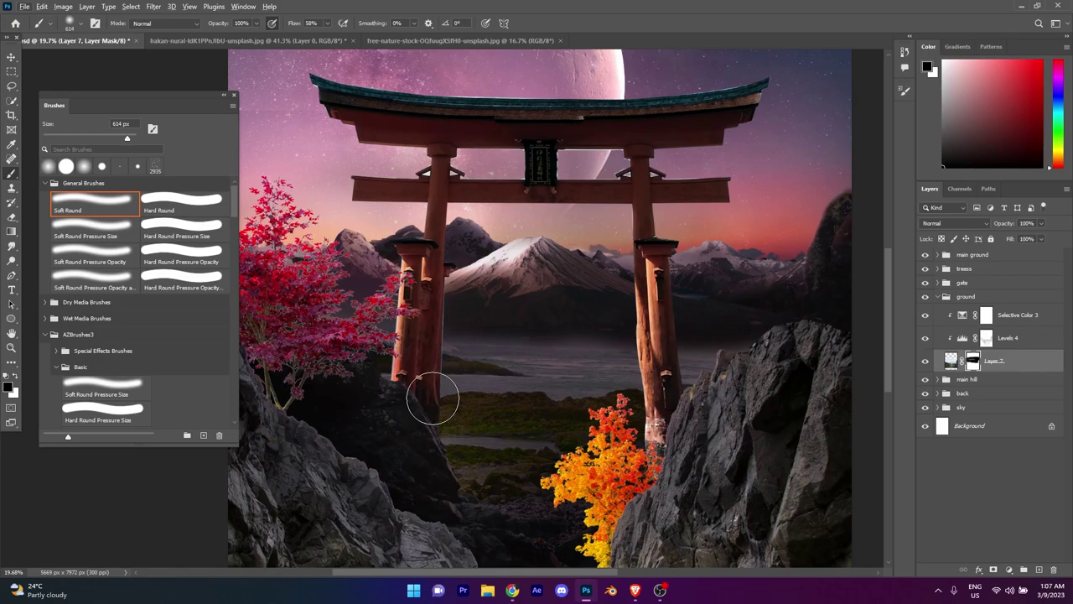
scroll(434, 398, "down", 3)
scroll(752, 244, "up", 3)
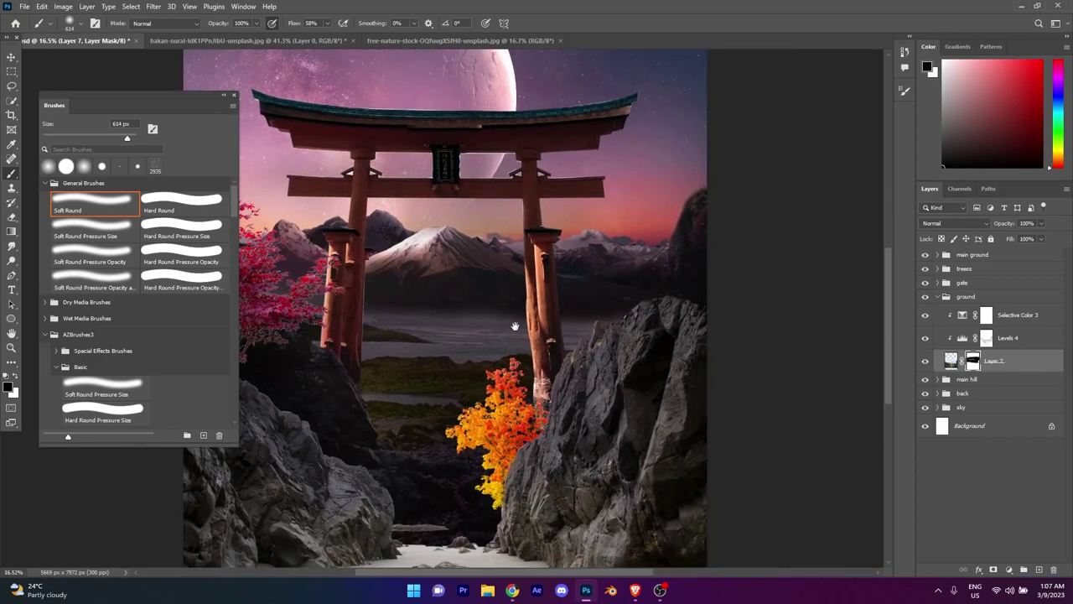
scroll(752, 244, "down", 1)
scroll(752, 244, "up", 1)
Step: Add a Color Balance above Selective Color: midtones toward red, shadows toward blue, highlights tweaked
left_click(1017, 315)
left_click(1009, 569)
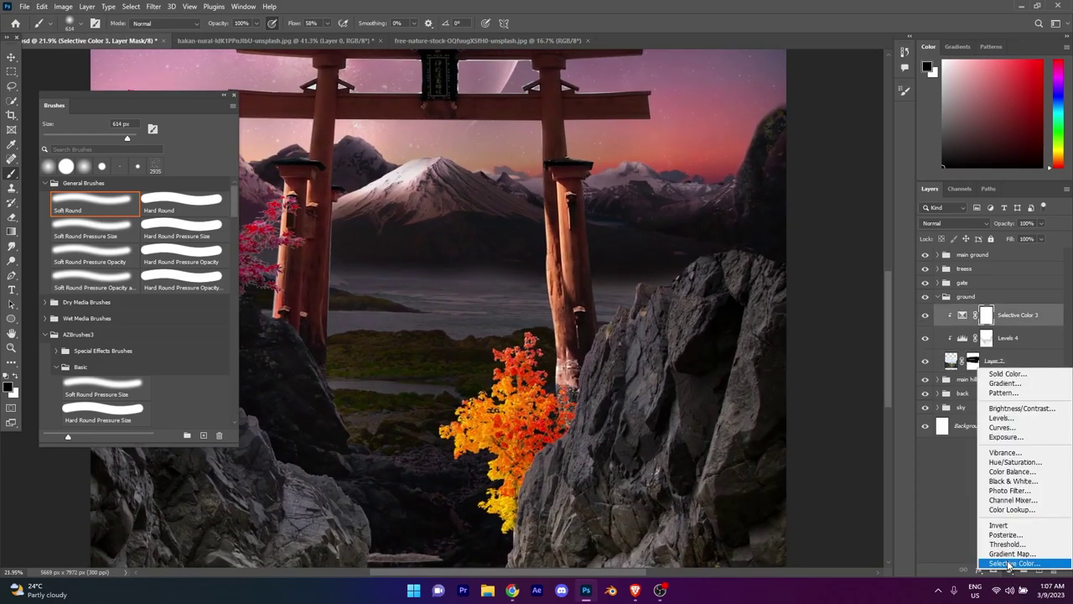
left_click(1019, 493)
left_click_drag(801, 282, 802, 281)
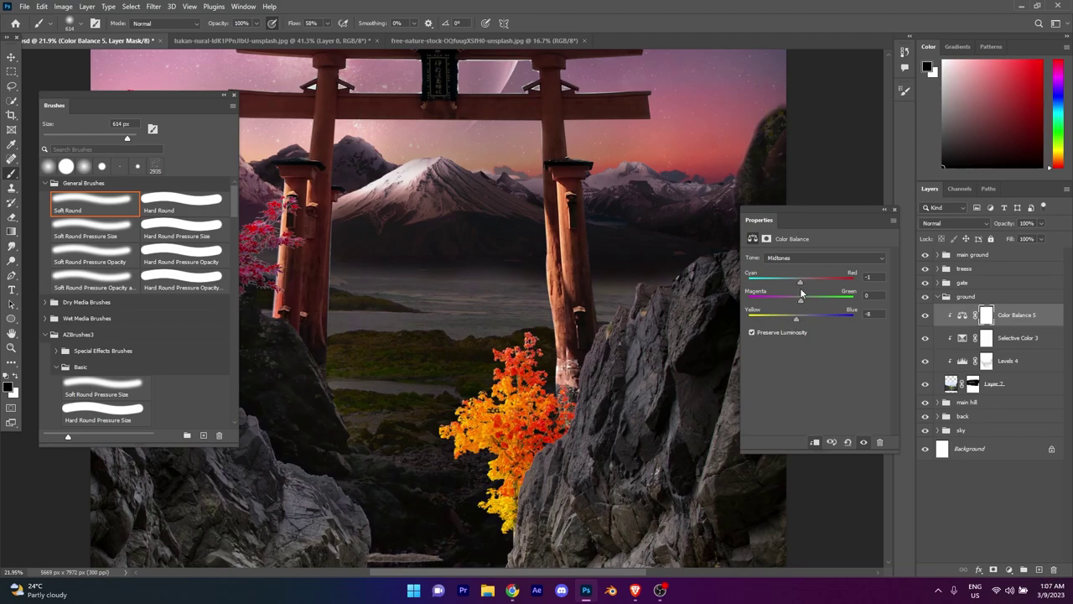
left_click(826, 258)
left_click(803, 268)
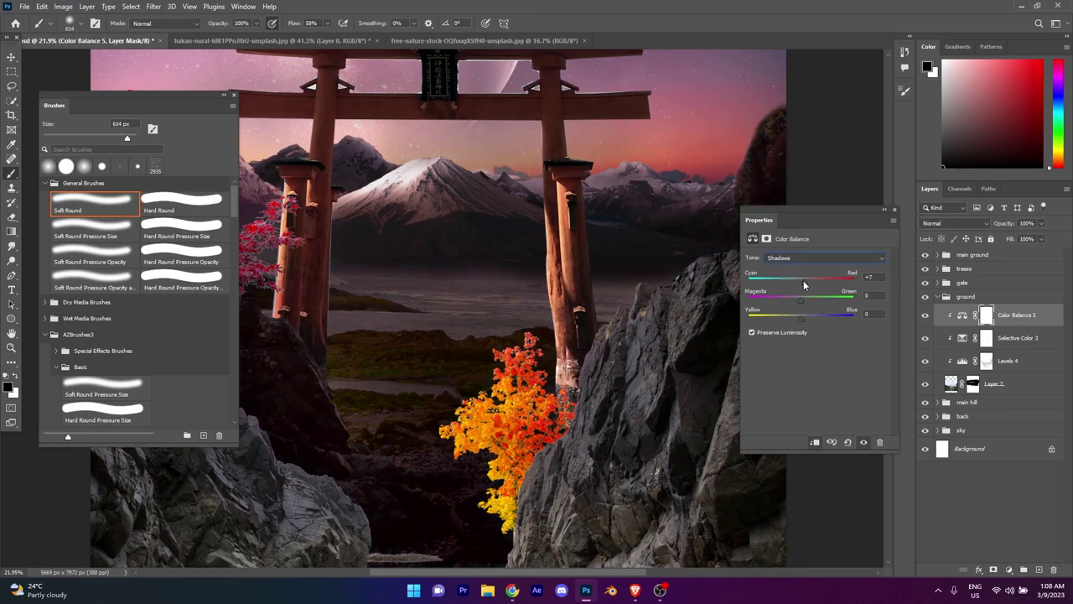
left_click_drag(800, 314, 804, 315)
key("Return")
left_click(826, 257)
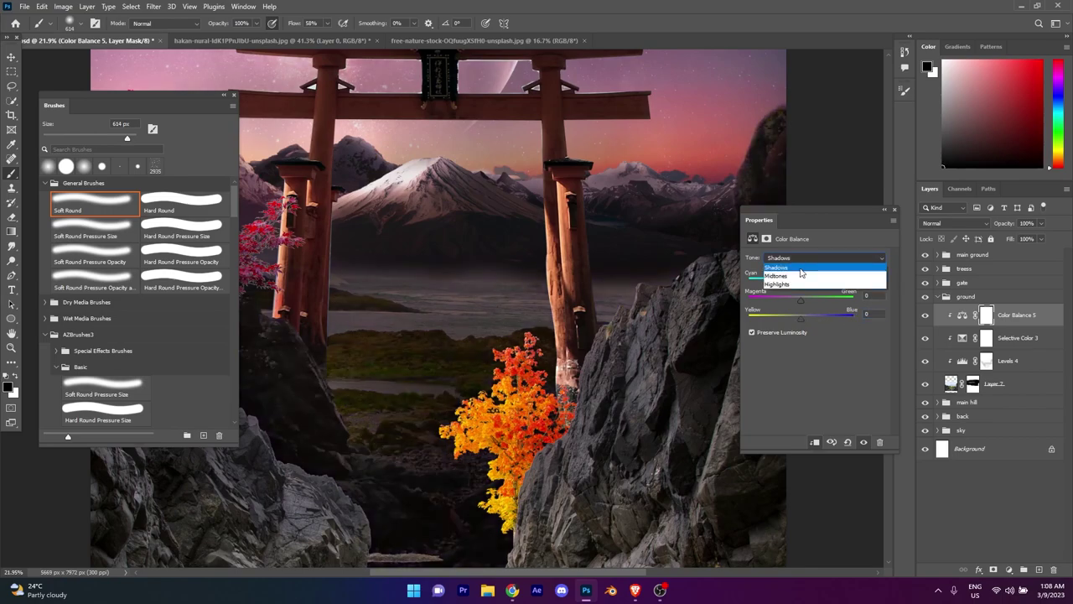
left_click(808, 288)
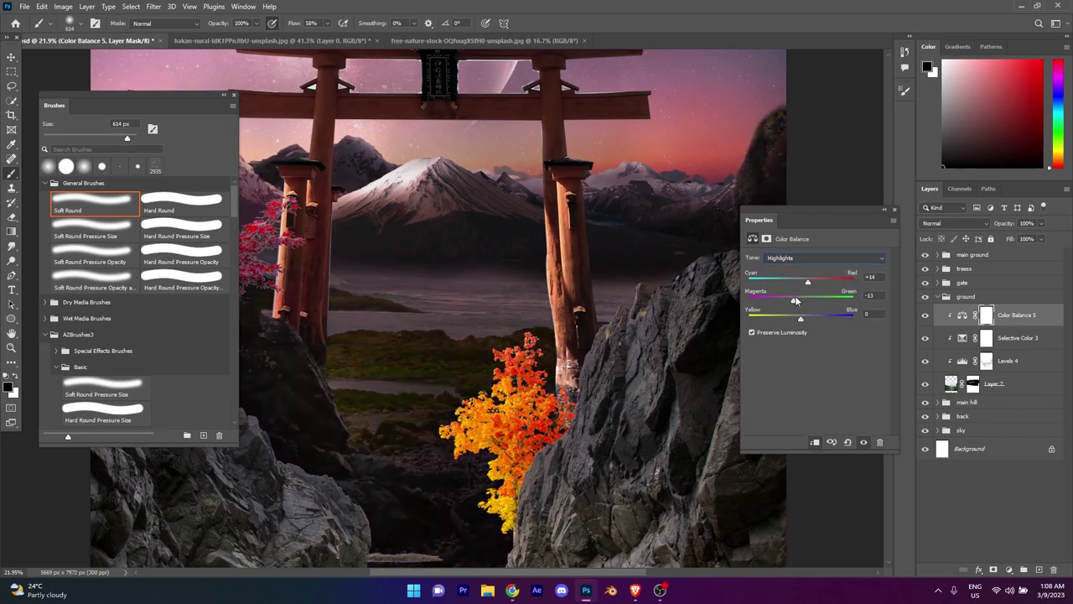
left_click(893, 211)
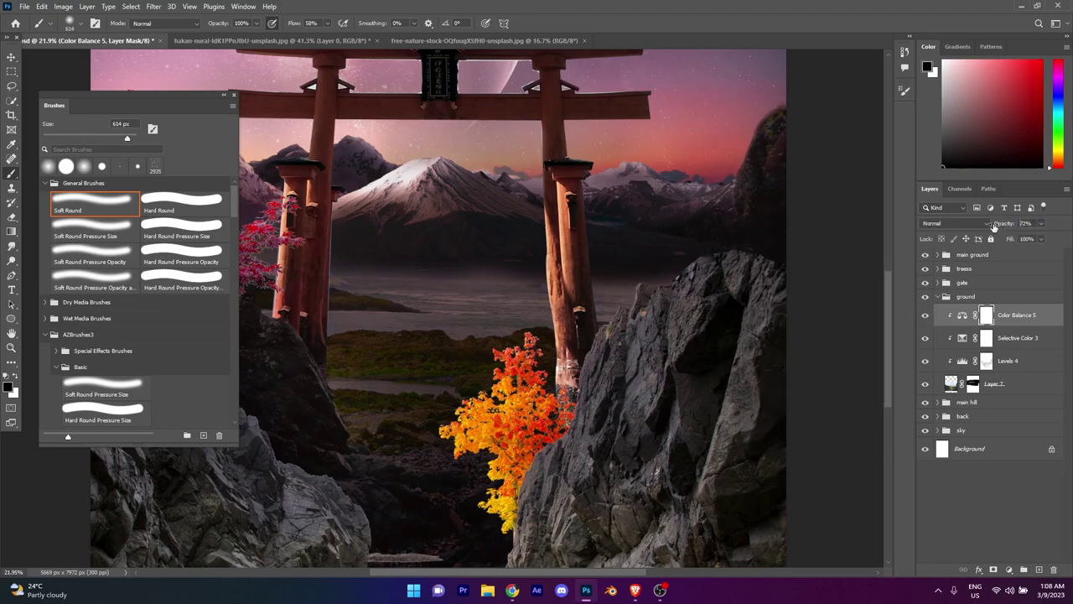
key("ctrl+0")
Step: Create a new Linear Dodge (Add) layer filled with neutral black for the glow
left_click(86, 7)
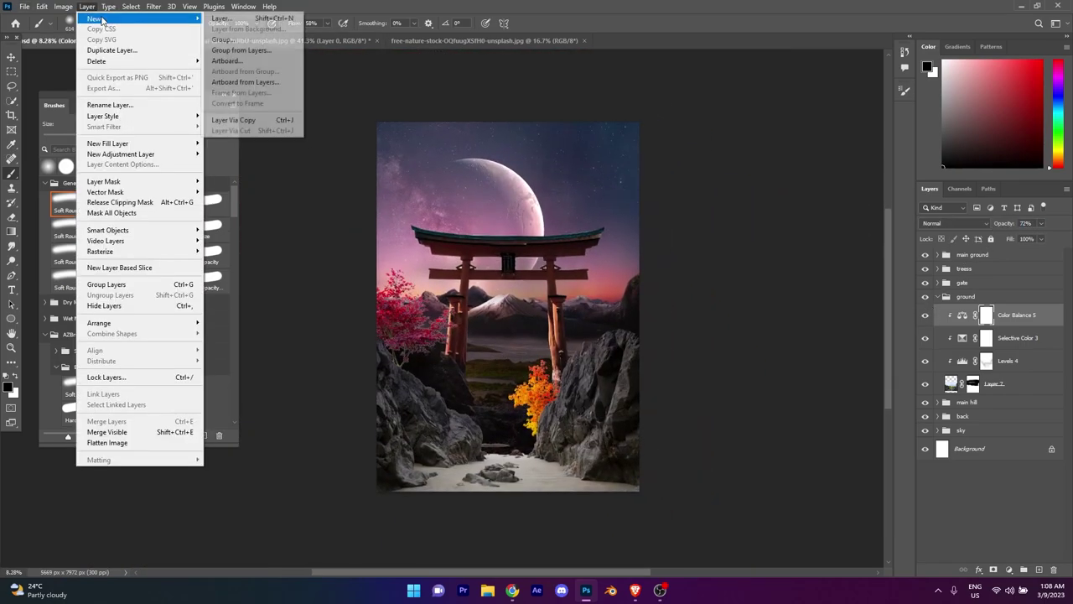
left_click(221, 18)
left_click(478, 220)
left_click(478, 343)
left_click(419, 294)
left_click(622, 170)
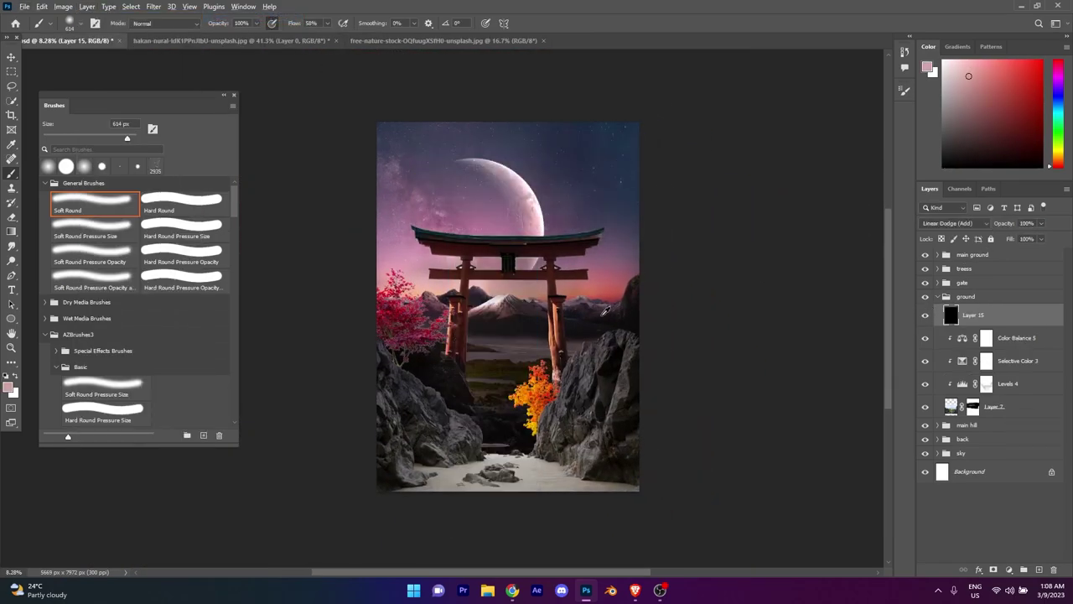
Step: Paint pink and purple glow over the lake, the valley and below the gate
scroll(604, 312, "up", 2)
scroll(604, 312, "up", 2)
left_click_drag(315, 229, 448, 195)
left_click_drag(503, 336, 654, 352)
scroll(562, 203, "down", 2)
left_click(563, 204, "alt")
left_click_drag(470, 327, 649, 307)
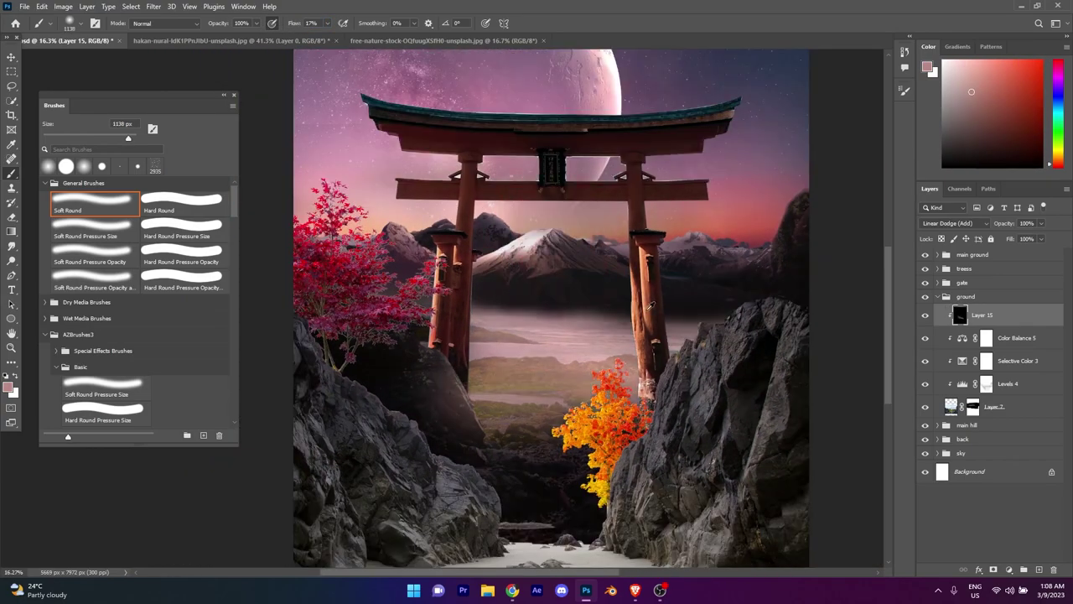
left_click(457, 336, "alt")
left_click_drag(469, 369, 587, 469)
left_click(478, 302, "alt")
left_click_drag(503, 289, 498, 378)
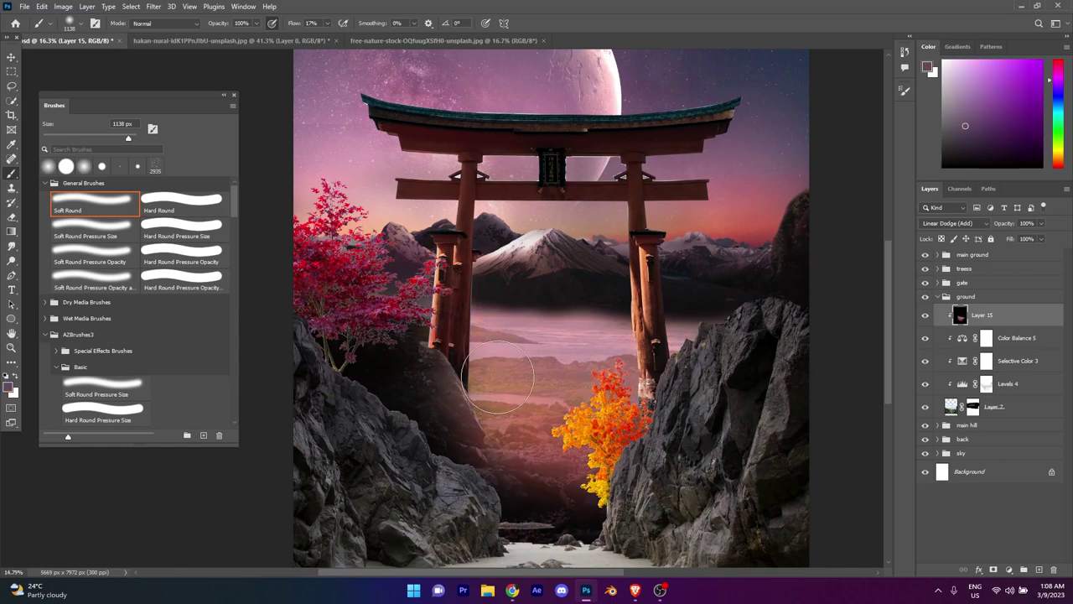
scroll(498, 378, "down", 2)
Step: Set the glow layer's blending options to fade it over darker areas, and save
left_click(1046, 303)
double_click(1049, 316)
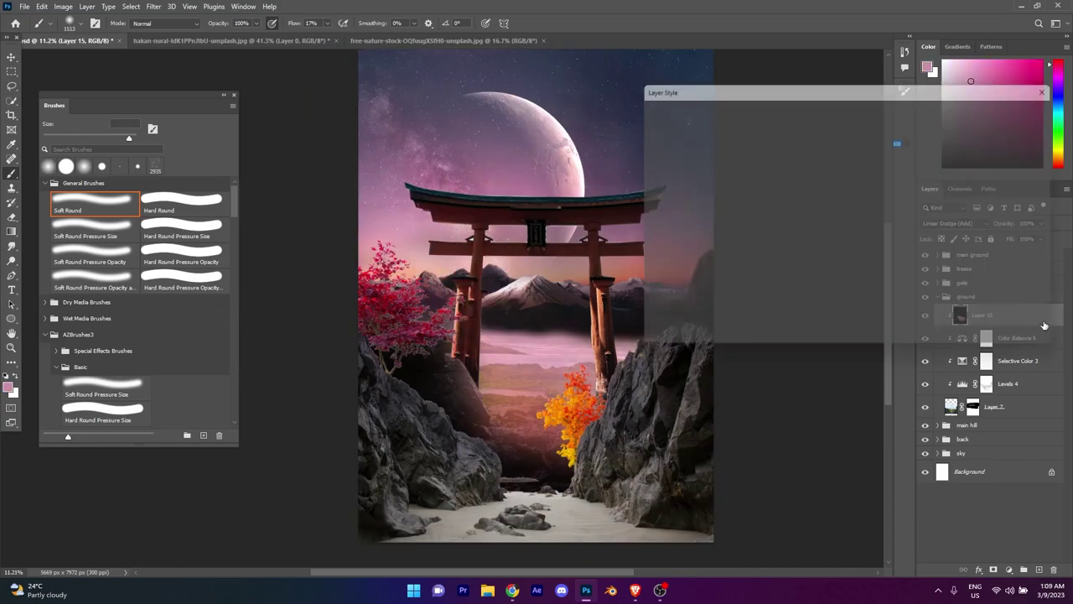
mouse_move(790, 302)
left_mouse_down()
mouse_move(854, 300)
mouse_move(817, 305)
left_mouse_up()
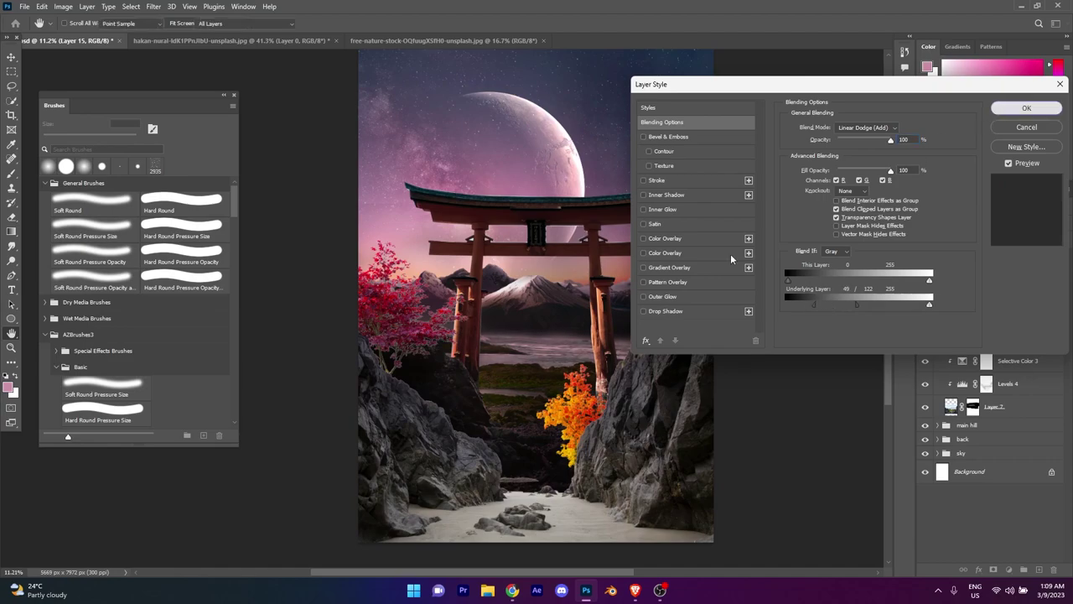
key("Return")
key("b")
scroll(575, 369, "up", 5)
key("ctrl+s")
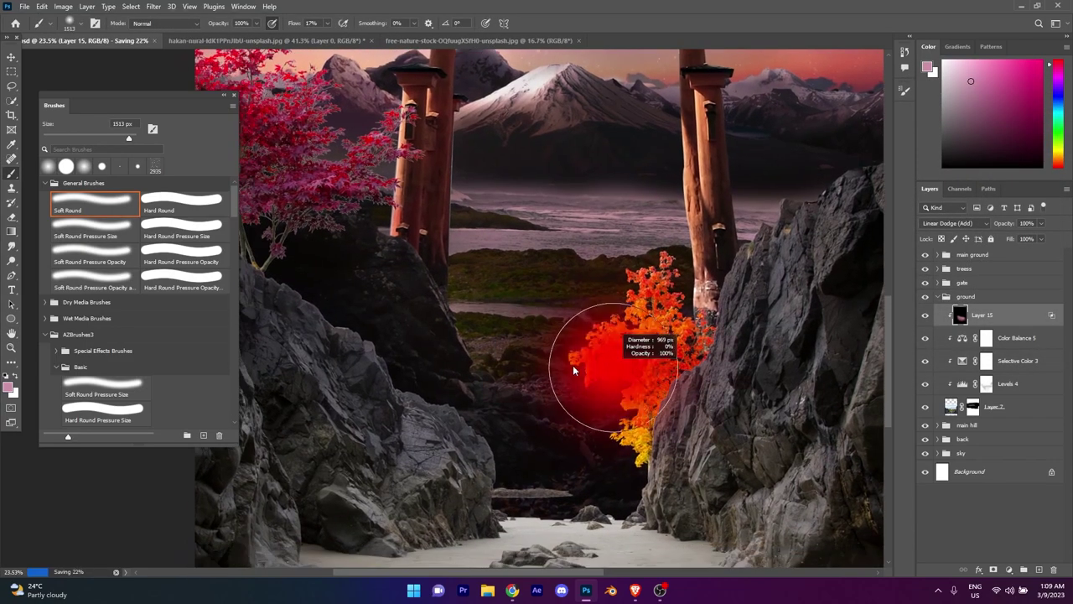
scroll(575, 369, "down", 3)
scroll(574, 369, "up", 1)
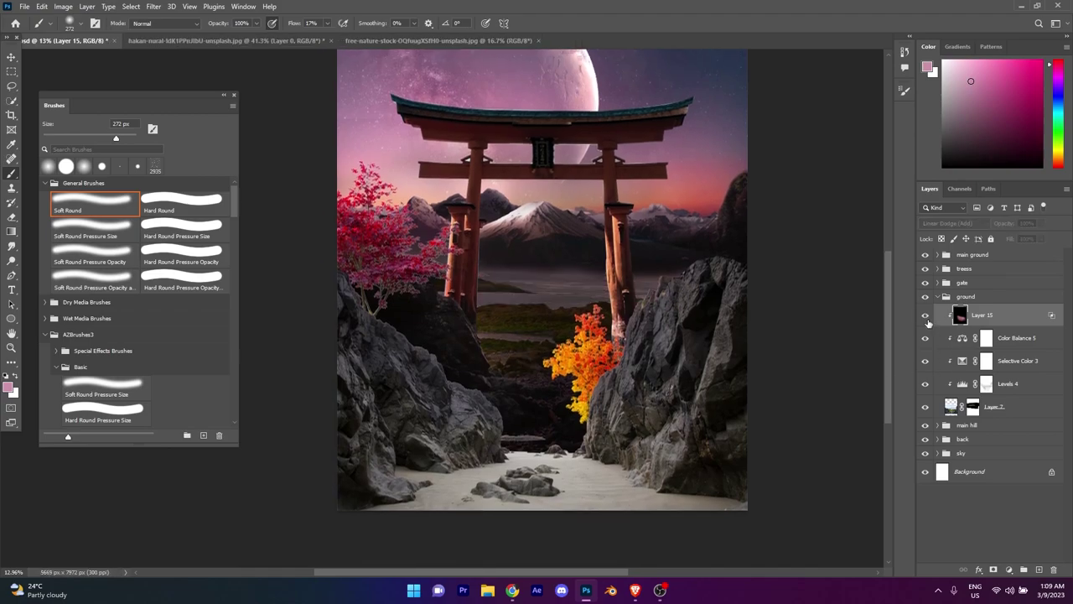
Step: Toggle the glow layer on and off to compare its effect
left_click(926, 317)
left_click(937, 296)
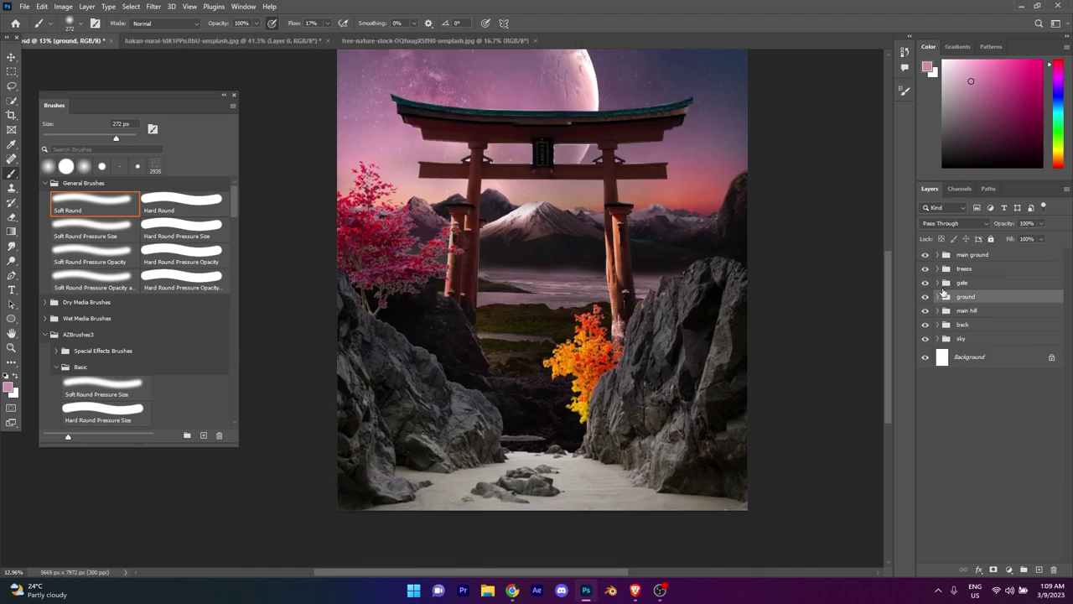
key("ctrl+z")
left_click(926, 316)
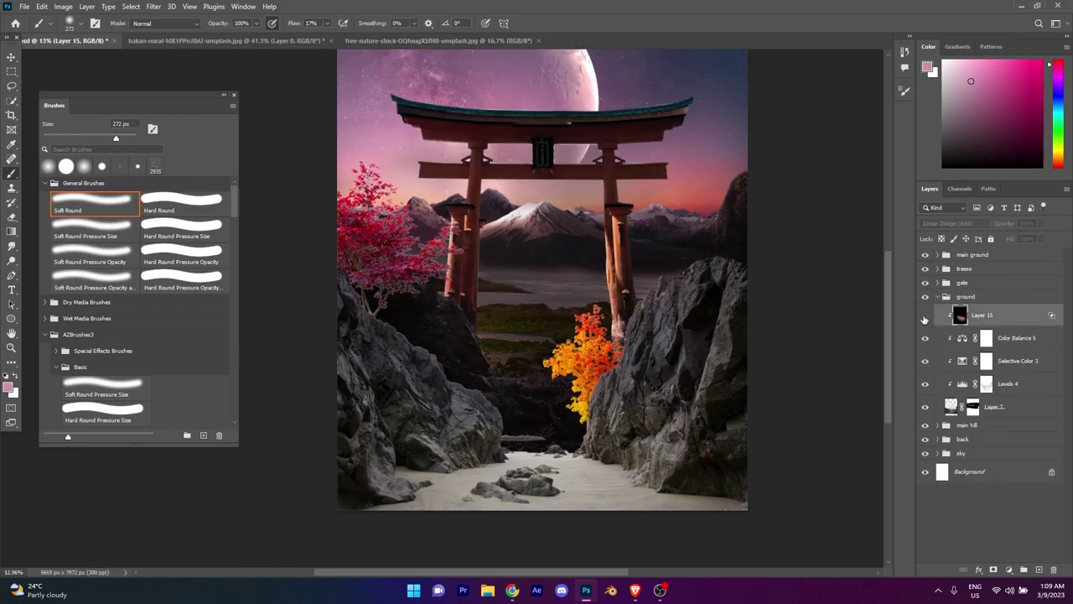
scroll(721, 210, "up", 3)
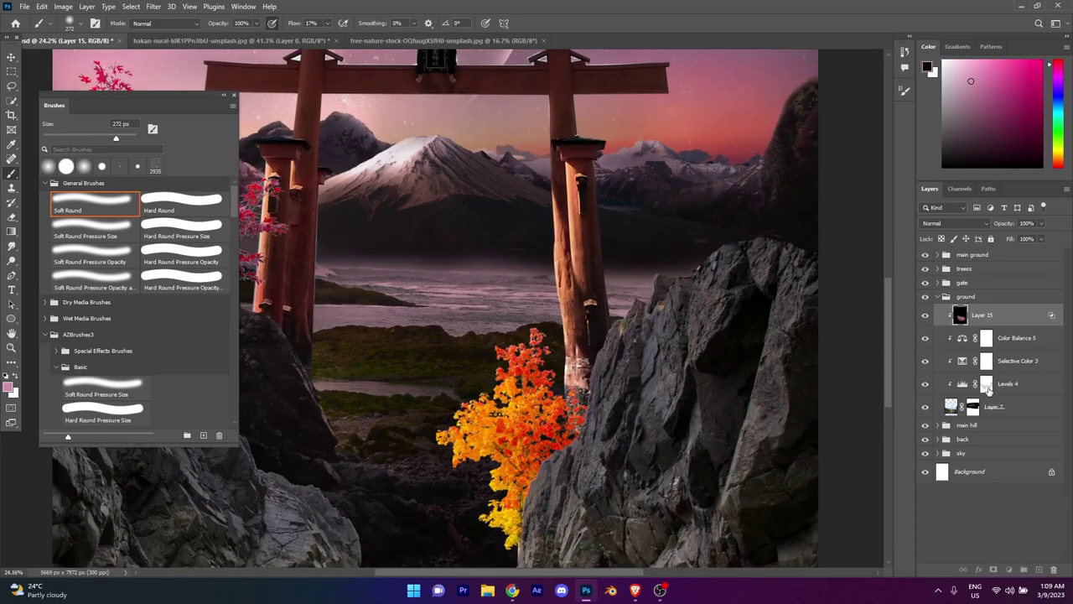
Step: Touch up the Levels 4 mask in white and paint faint pink glow beside the right rock
left_click(986, 384)
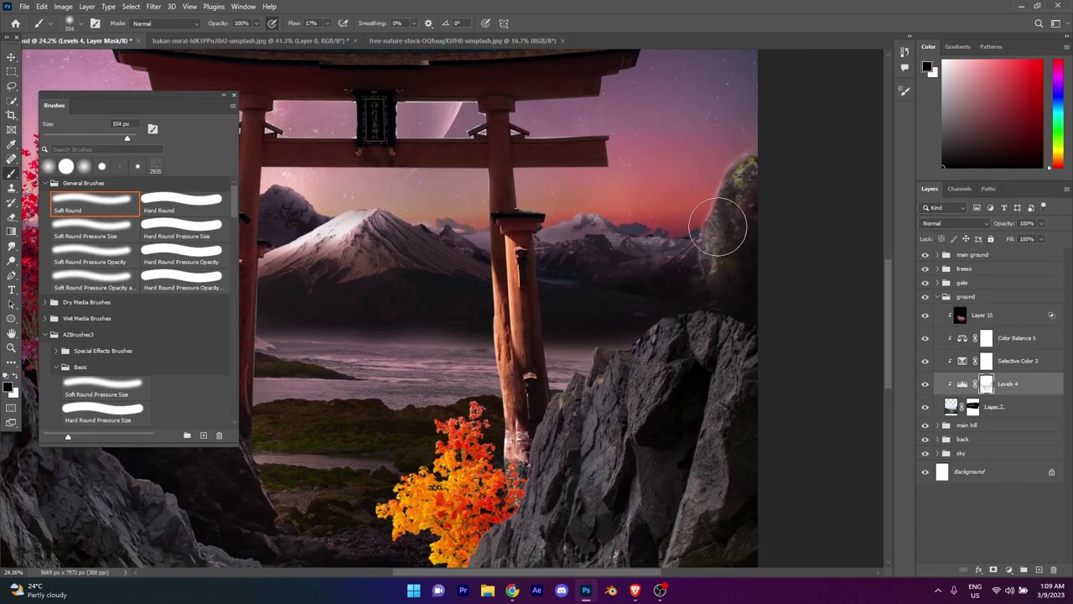
key("x")
scroll(673, 311, "down", 5)
scroll(673, 311, "up", 4)
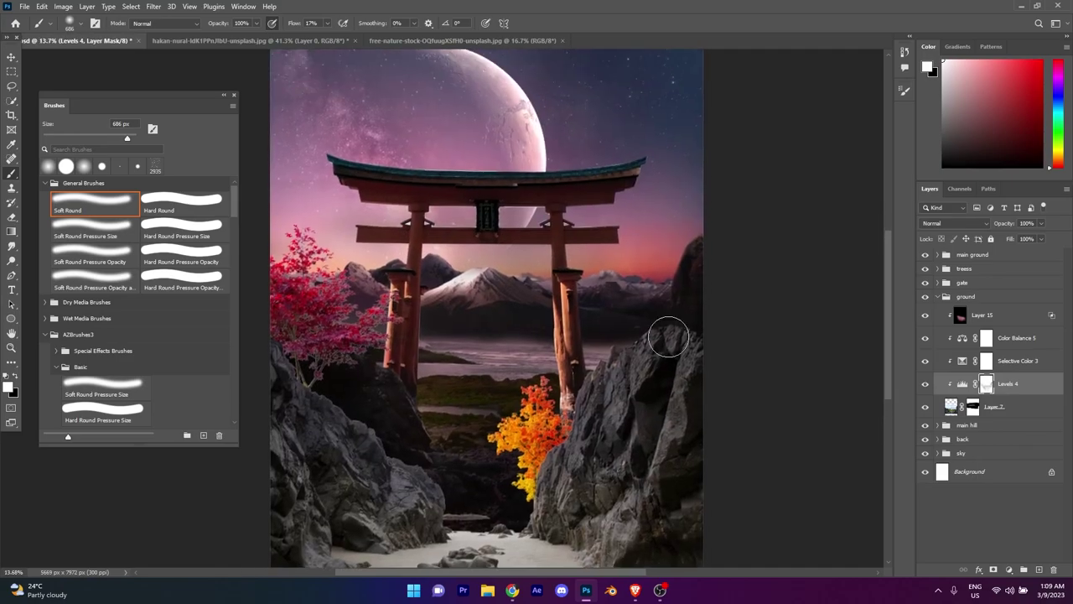
left_click(980, 314)
left_click_drag(657, 317, 667, 270)
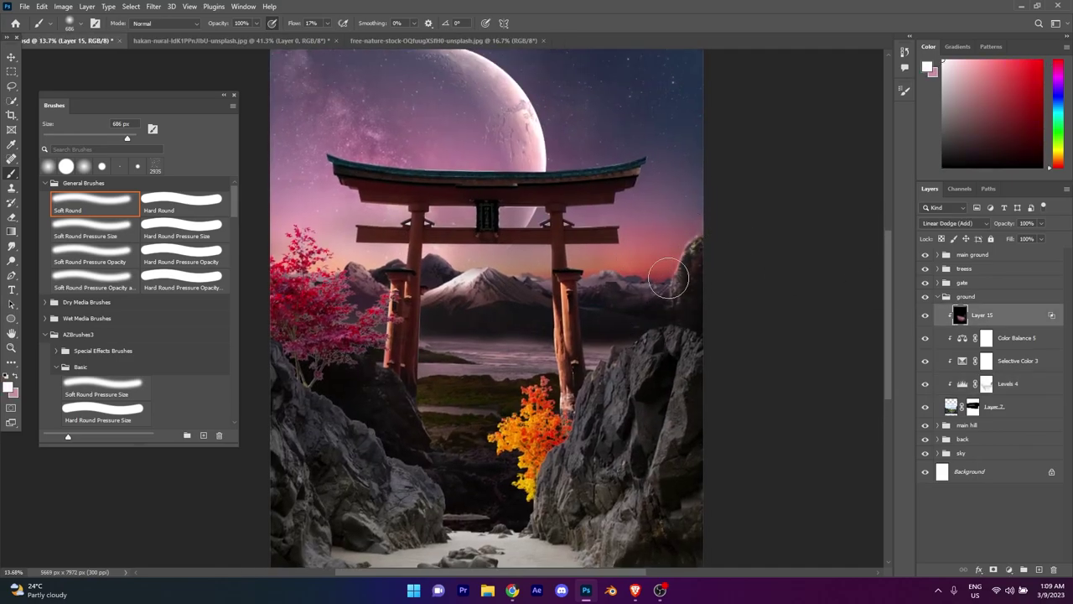
scroll(633, 310, "down", 3)
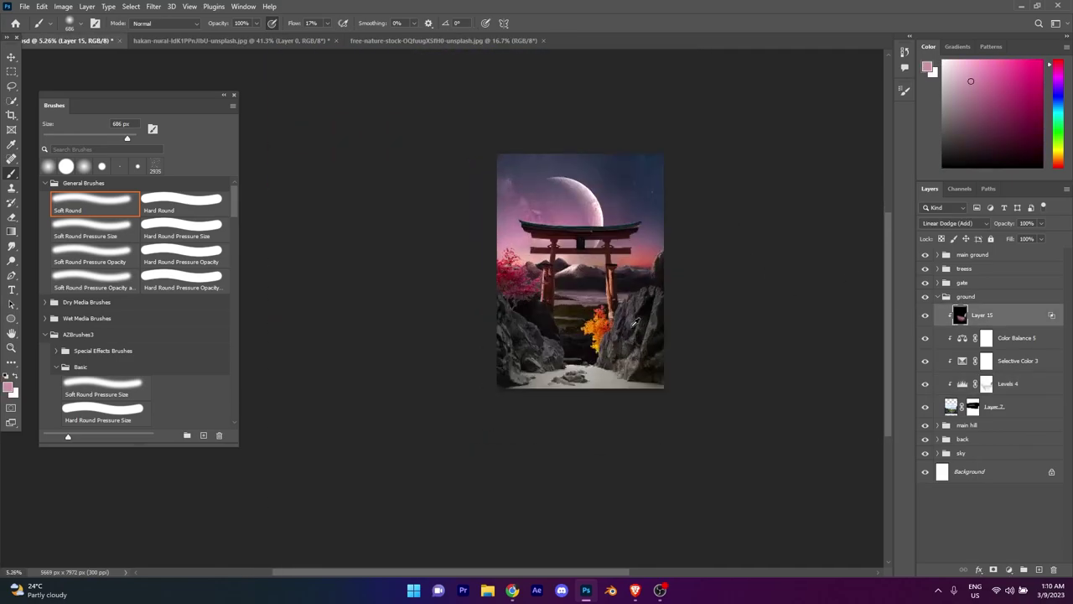
scroll(603, 335, "up", 1)
scroll(577, 364, "up", 1)
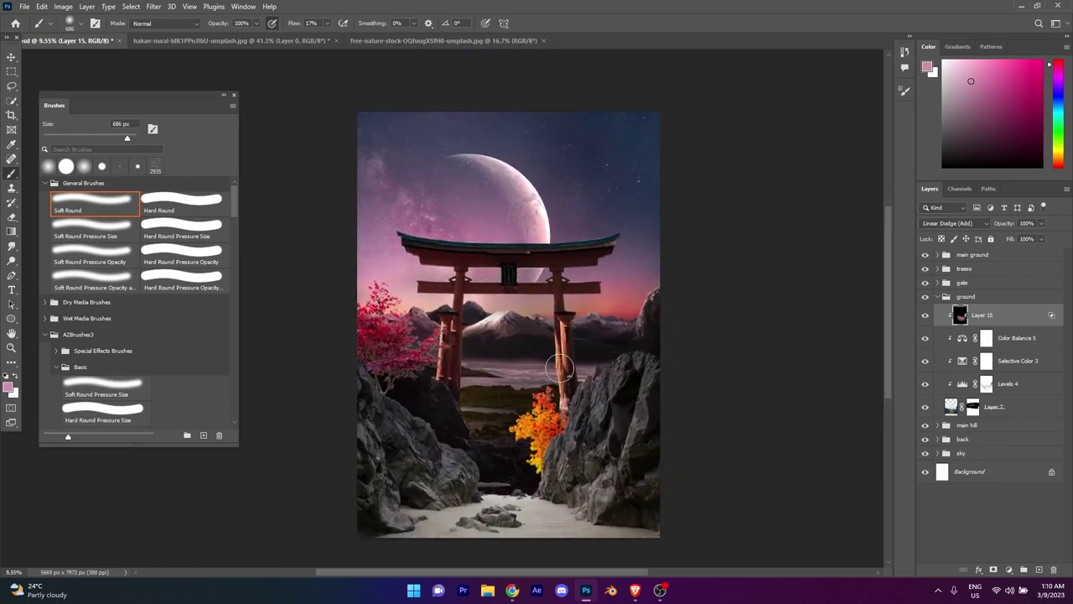
Step: Merge the two pngwing tree layers in the treess group into one layer
left_click(936, 297)
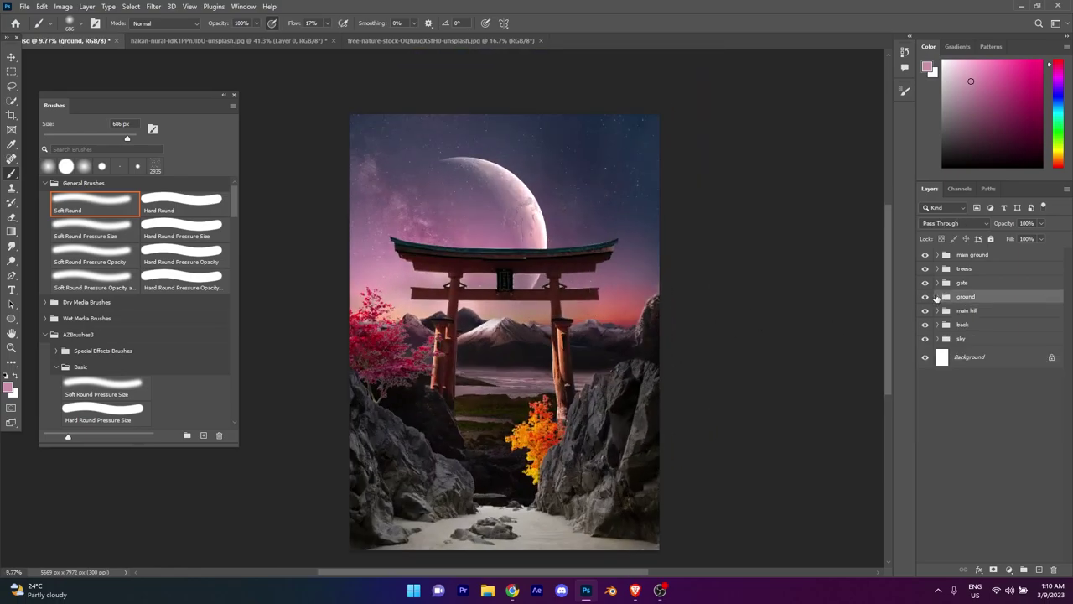
left_click(937, 268)
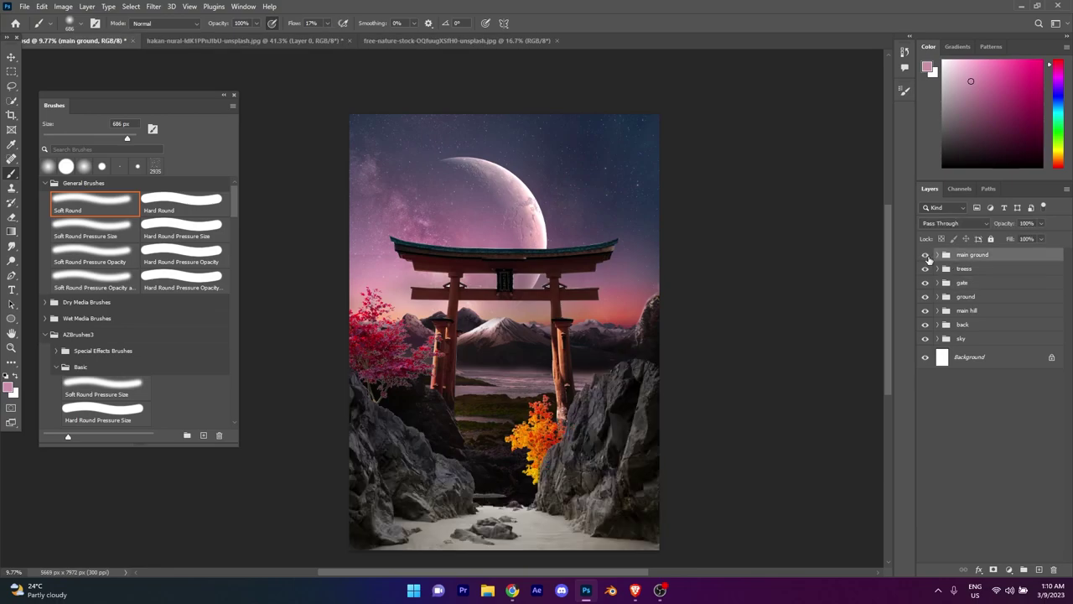
left_click(983, 309)
left_click(986, 287, "shift")
key("ctrl+e")
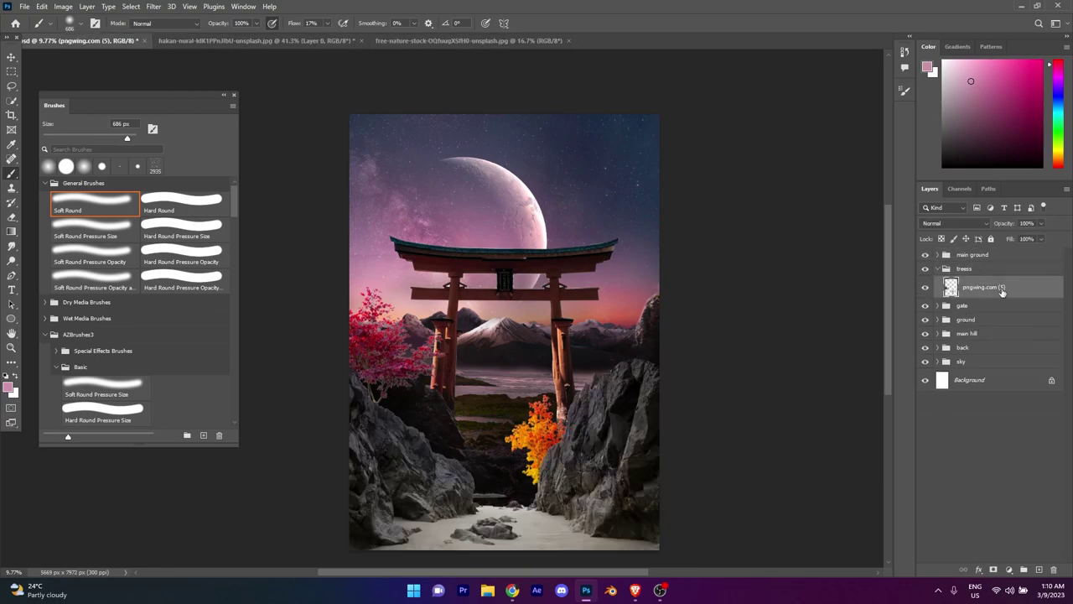
Step: Darken the merged trees with a clipped Levels adjustment, Output white set to 78
left_click(1008, 569)
left_click(1006, 418)
left_click(814, 442)
left_click_drag(884, 369, 801, 367)
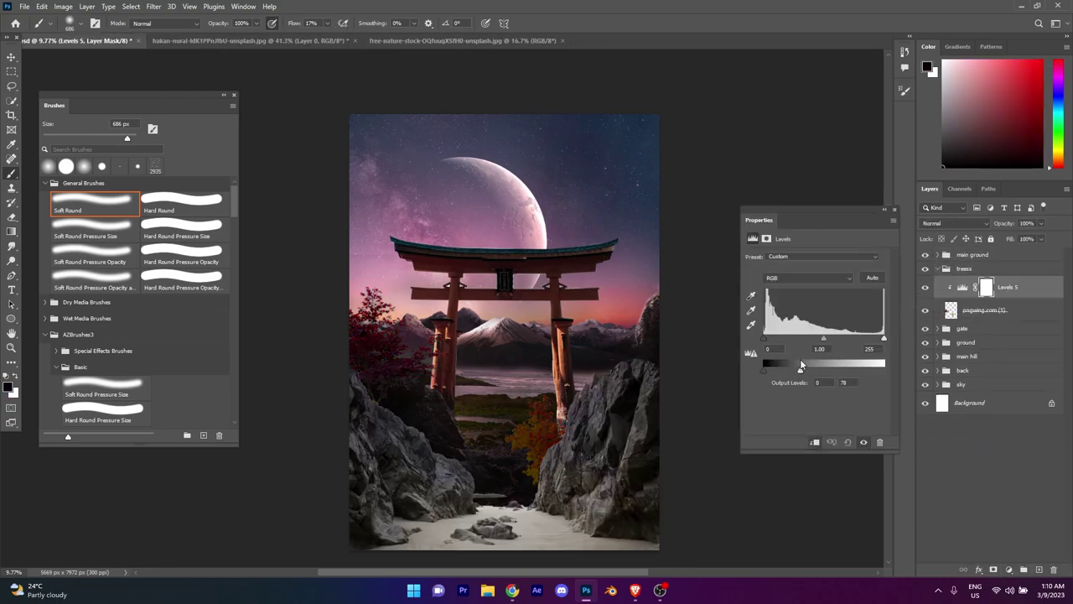
left_click(894, 210)
left_click(937, 254)
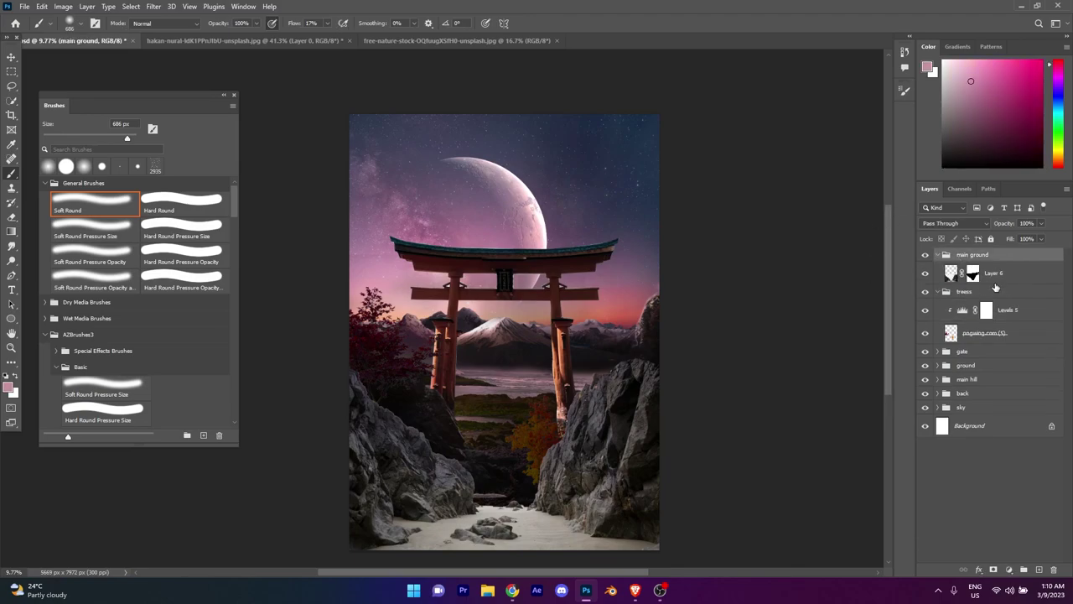
left_click(993, 273)
Step: Add a clipped Levels to the rocks with output white 58 and midtones 0.85
key("ctrl+l")
mouse_move(884, 363)
left_mouse_down()
mouse_move(792, 369)
mouse_move(836, 342)
left_mouse_up()
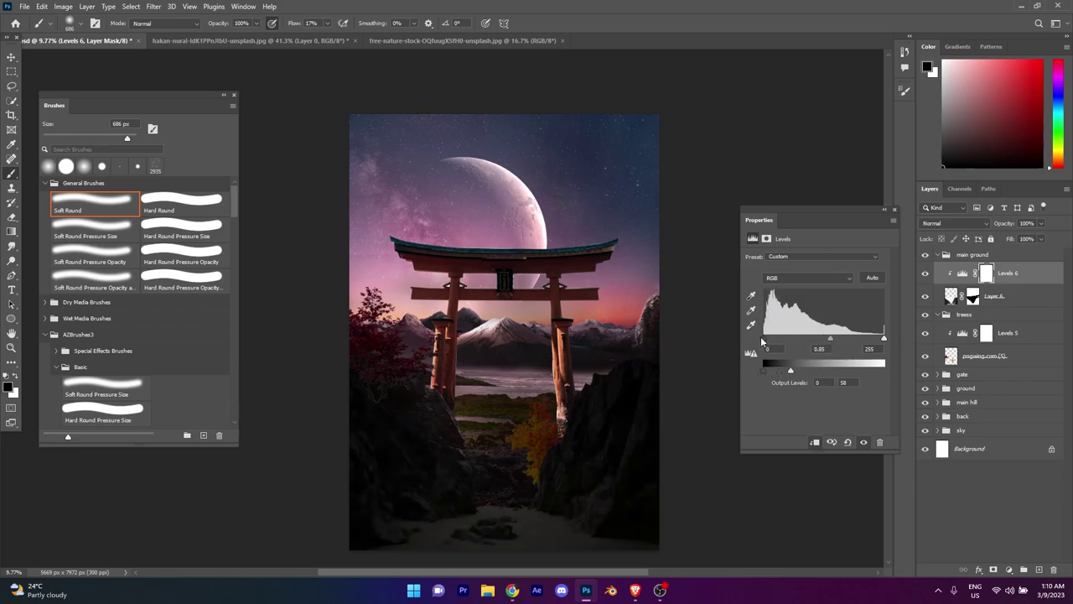
left_click_drag(869, 340, 845, 346)
left_click(894, 209)
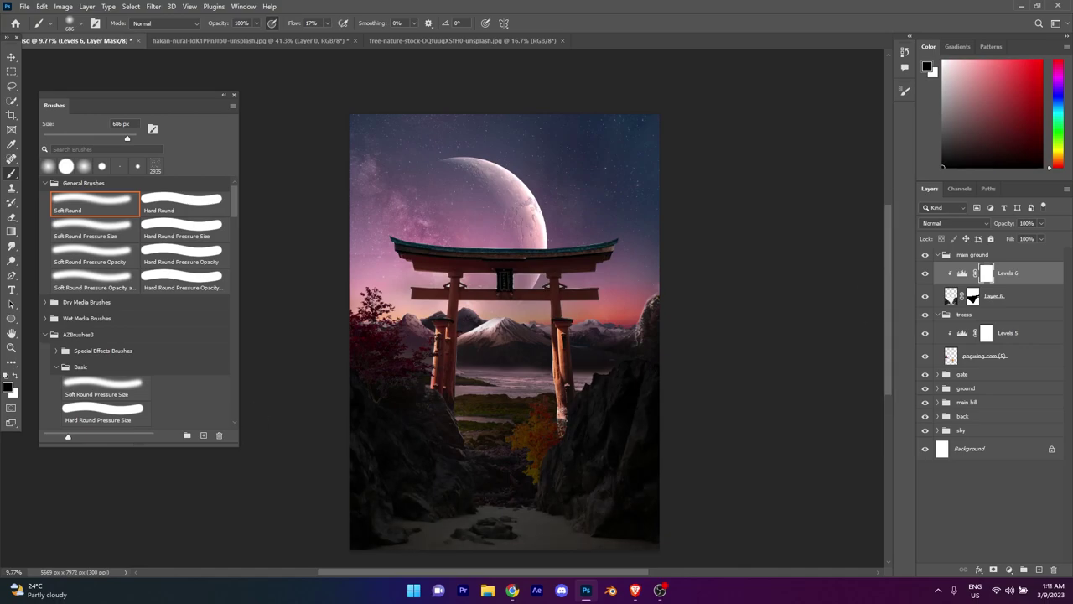
Step: Lower the brush flow to 5% for gentle mask painting
scroll(550, 486, "up", 5)
left_click_drag(294, 23, 249, 26)
key("Return")
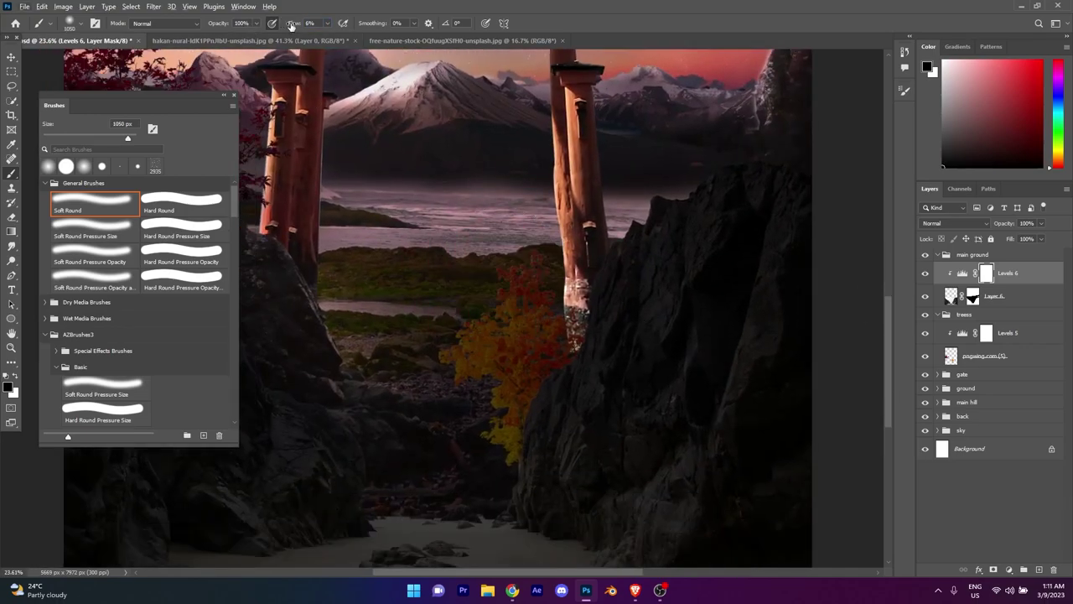
scroll(595, 299, "down", 2)
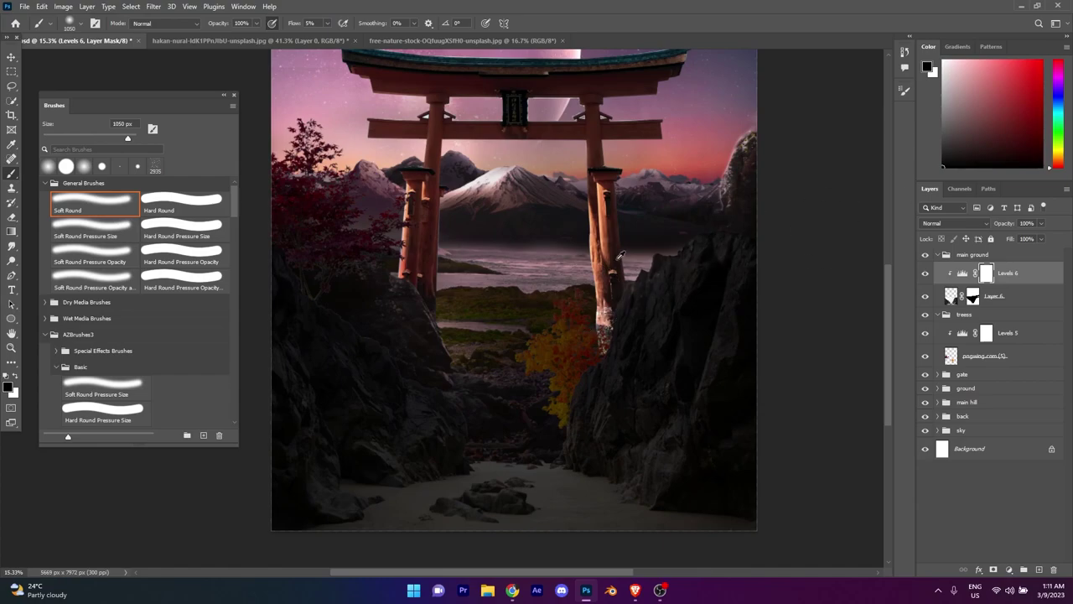
scroll(620, 285, "up", 2)
scroll(633, 279, "up", 2)
scroll(729, 375, "down", 3)
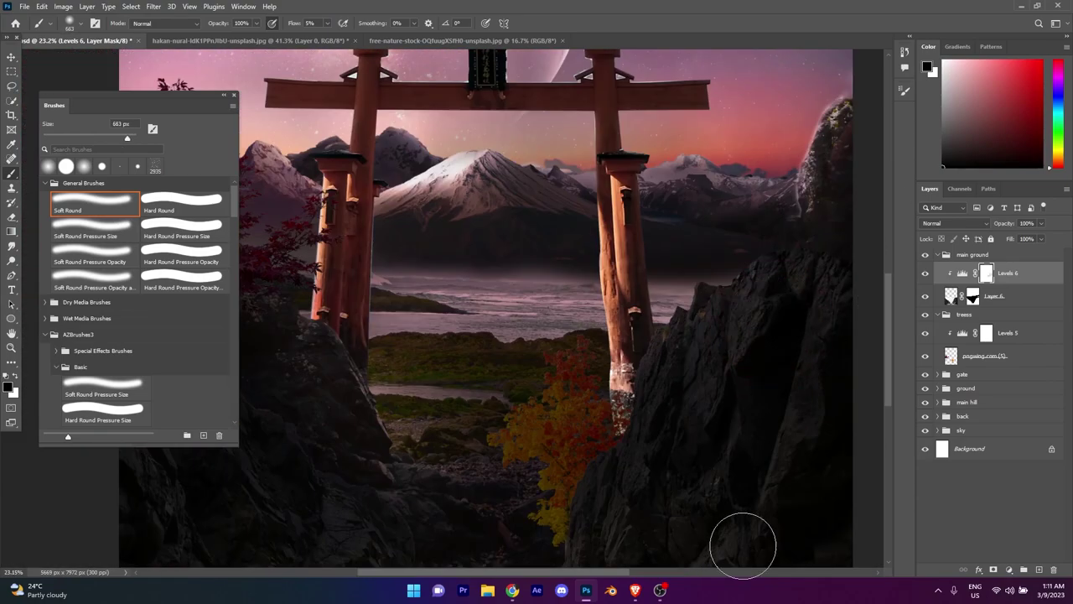
scroll(743, 546, "up", 1)
Step: Paint softly on the Levels 6 mask around the lower rocks in white
left_click_drag(592, 458, 637, 418)
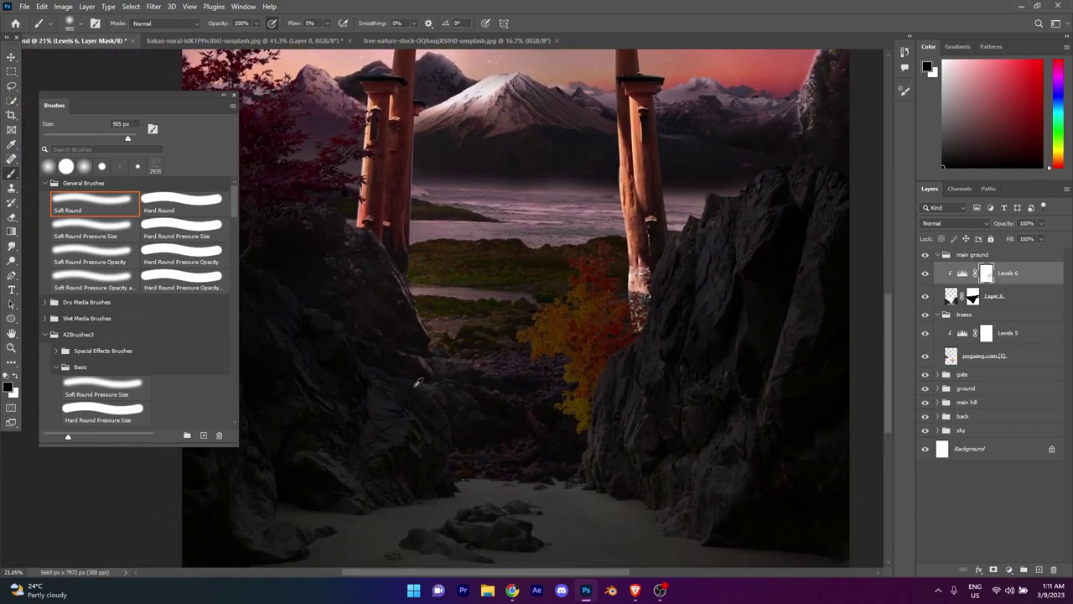
scroll(418, 382, "down", 1)
left_click_drag(331, 343, 378, 240)
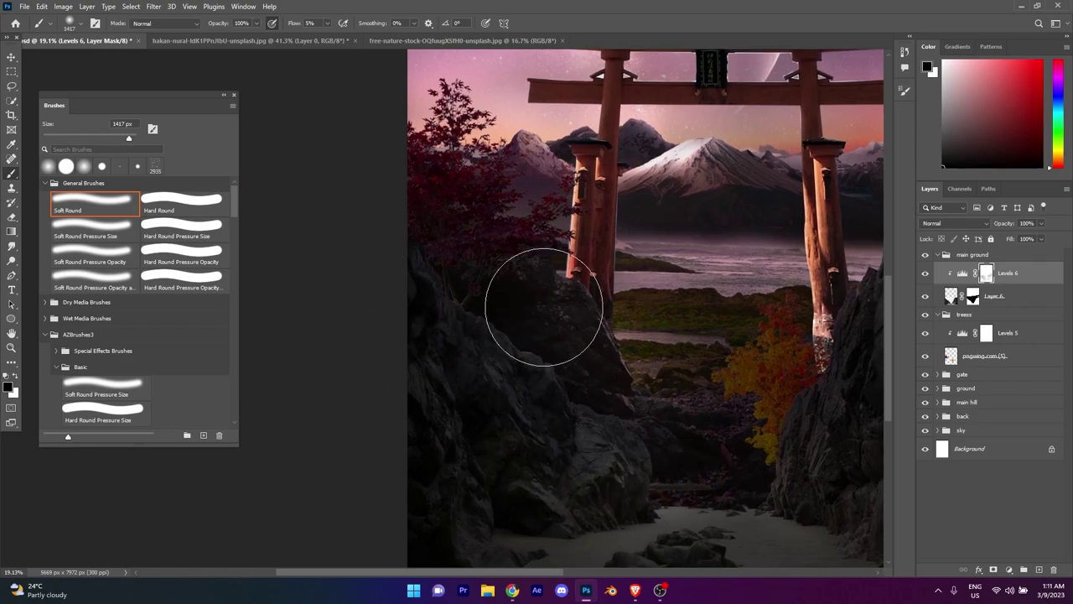
scroll(543, 306, "down", 2)
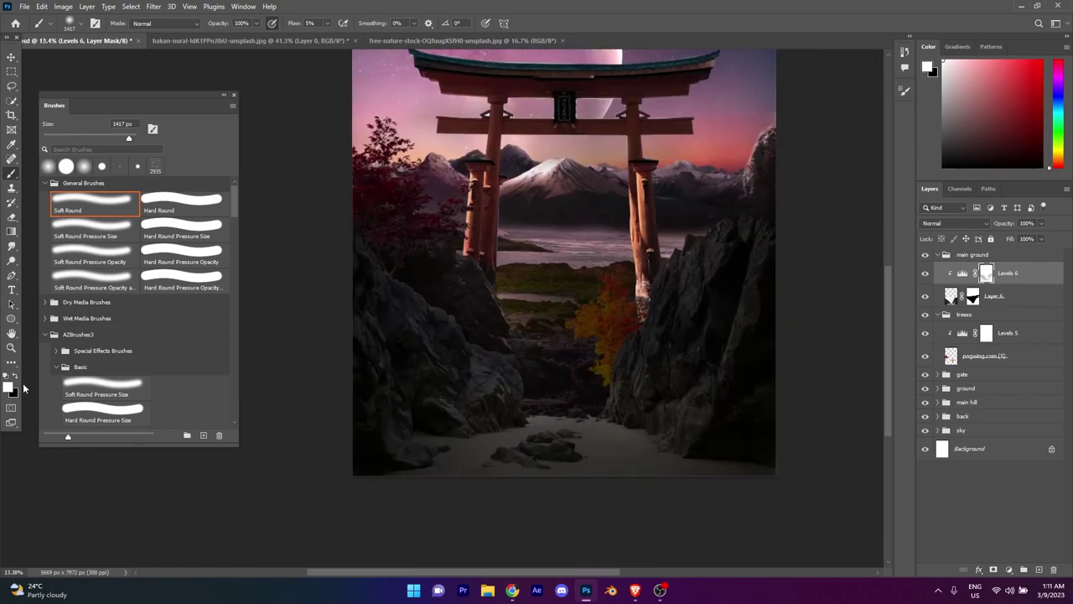
key("x")
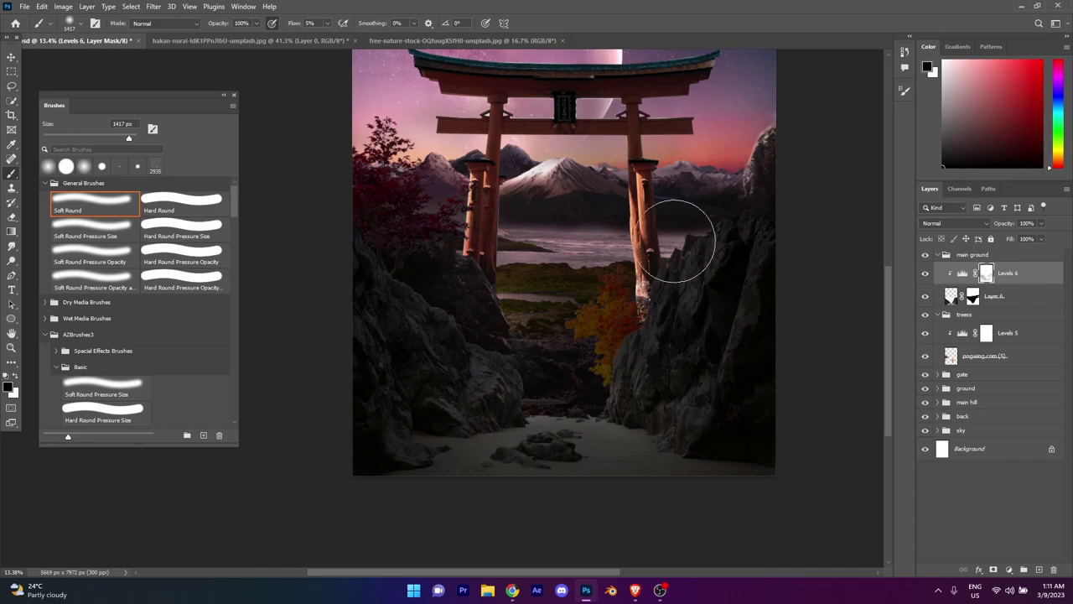
left_click_drag(610, 430, 591, 417)
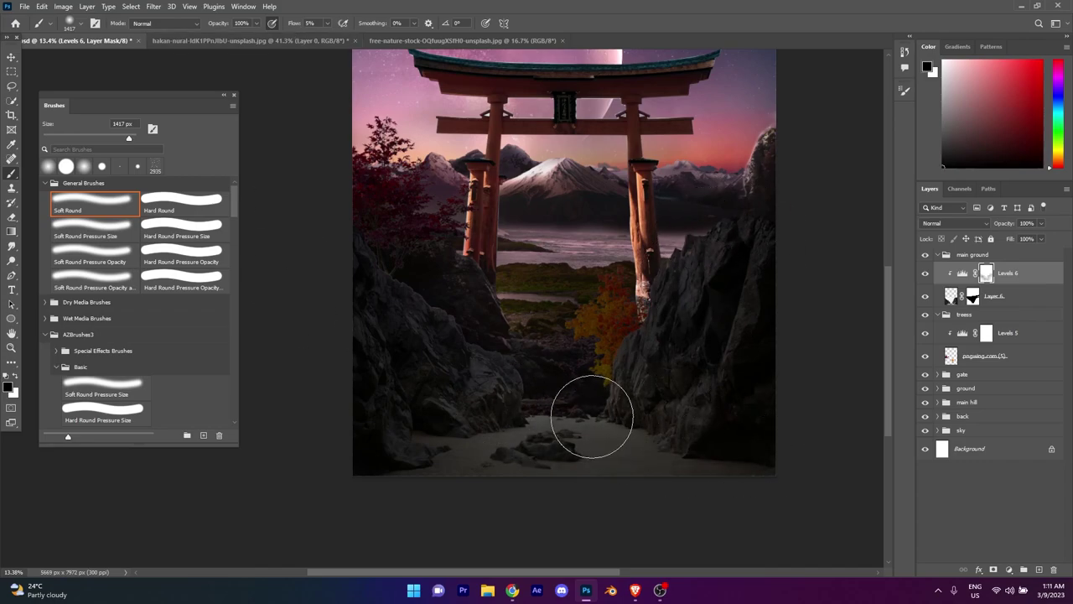
scroll(544, 370, "down", 3)
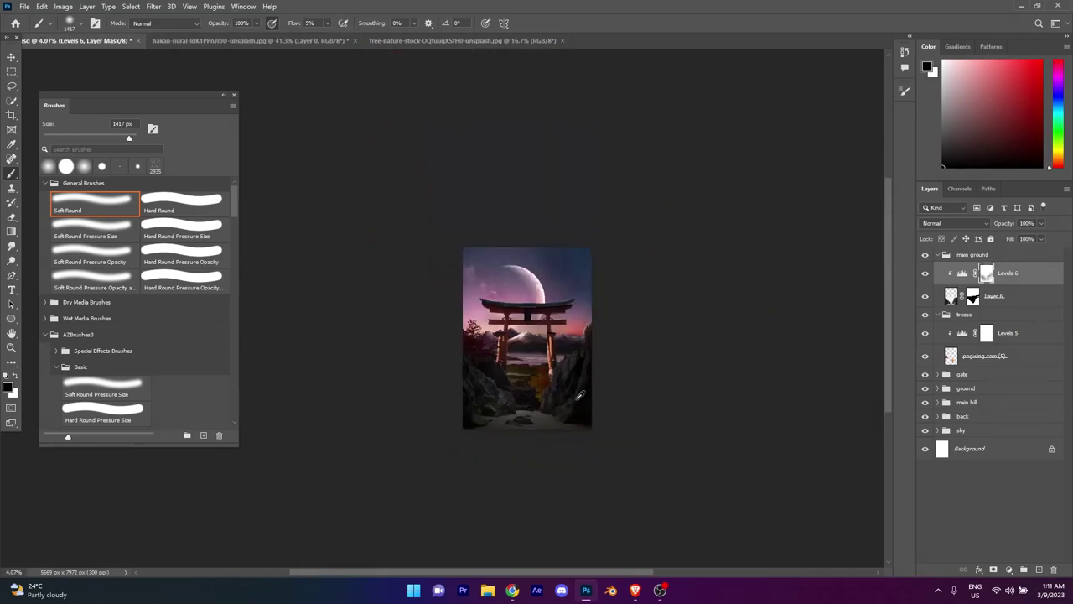
scroll(561, 420, "up", 4)
scroll(561, 420, "down", 1)
Step: Add a Selective Color adjustment to the rocks, raising Neutrals Black to deepen their shadows
left_click(1008, 569)
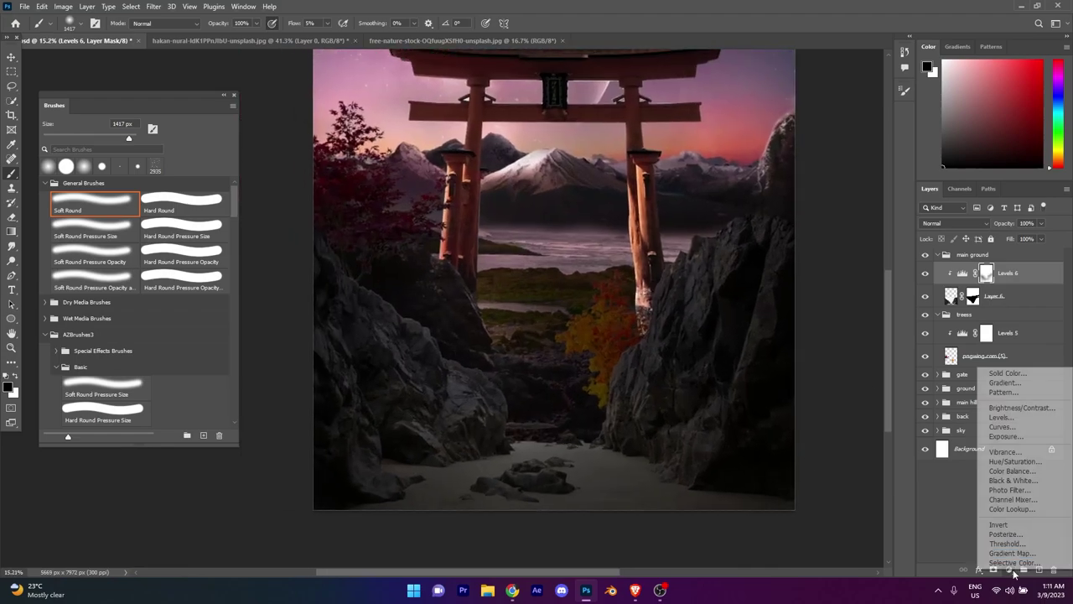
left_click(1010, 564)
left_click_drag(815, 358, 826, 360)
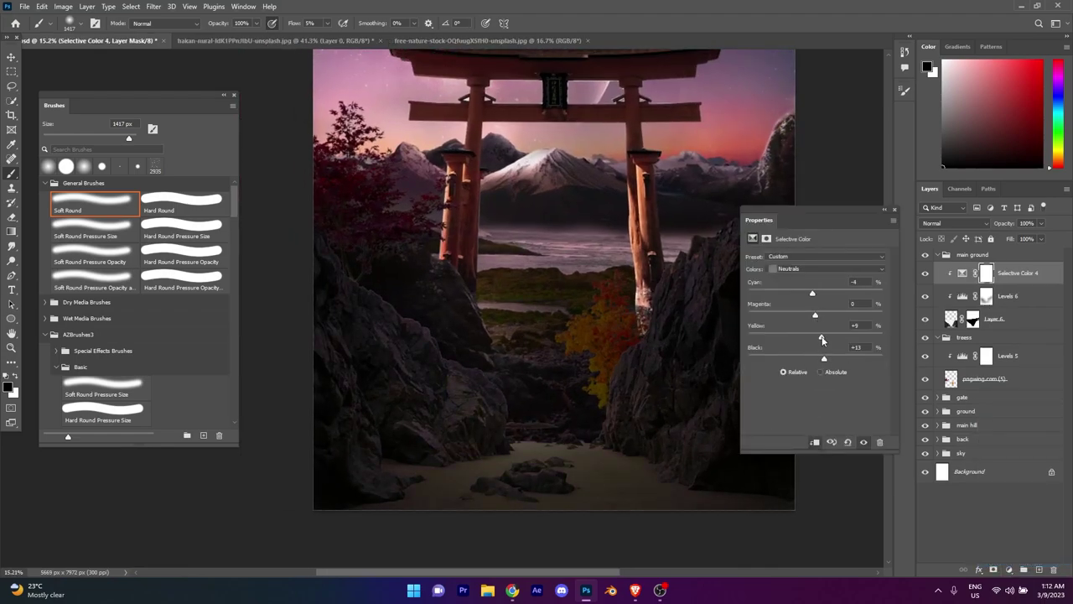
left_click(896, 209)
scroll(651, 326, "up", 2)
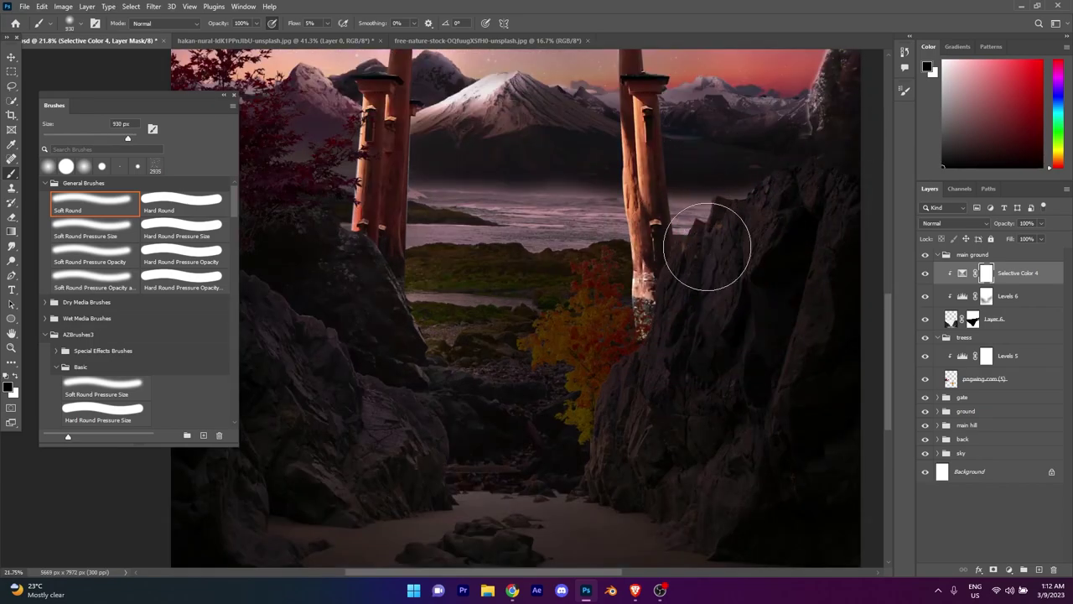
scroll(348, 282, "left", 1)
scroll(377, 268, "left", 3)
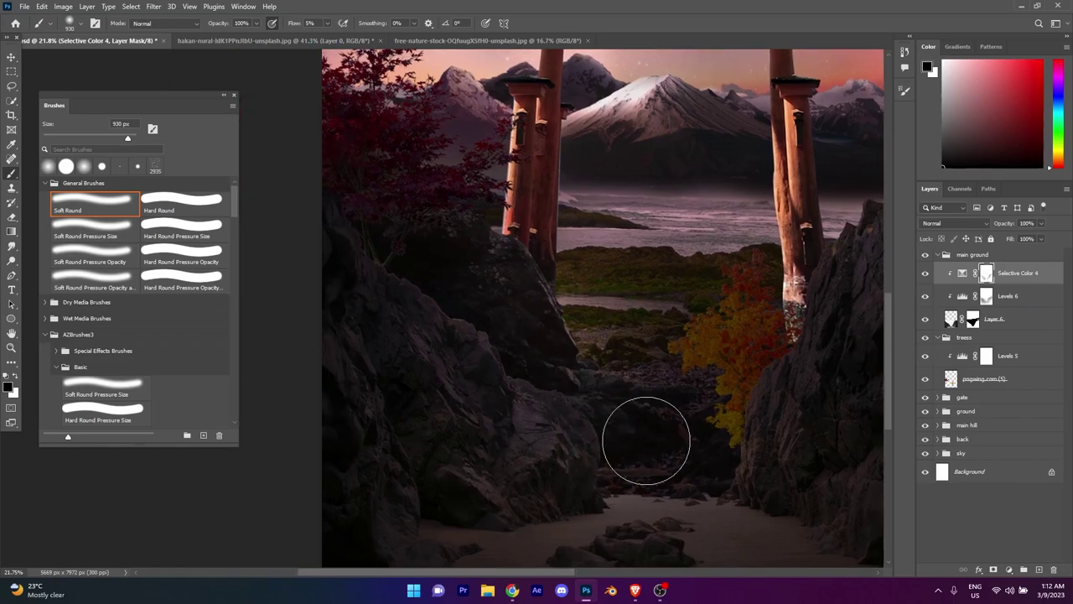
scroll(646, 440, "down", 5)
Step: Create a new glow layer set to Linear Dodge (Add) blend mode
scroll(503, 461, "up", 5)
scroll(559, 440, "up", 1)
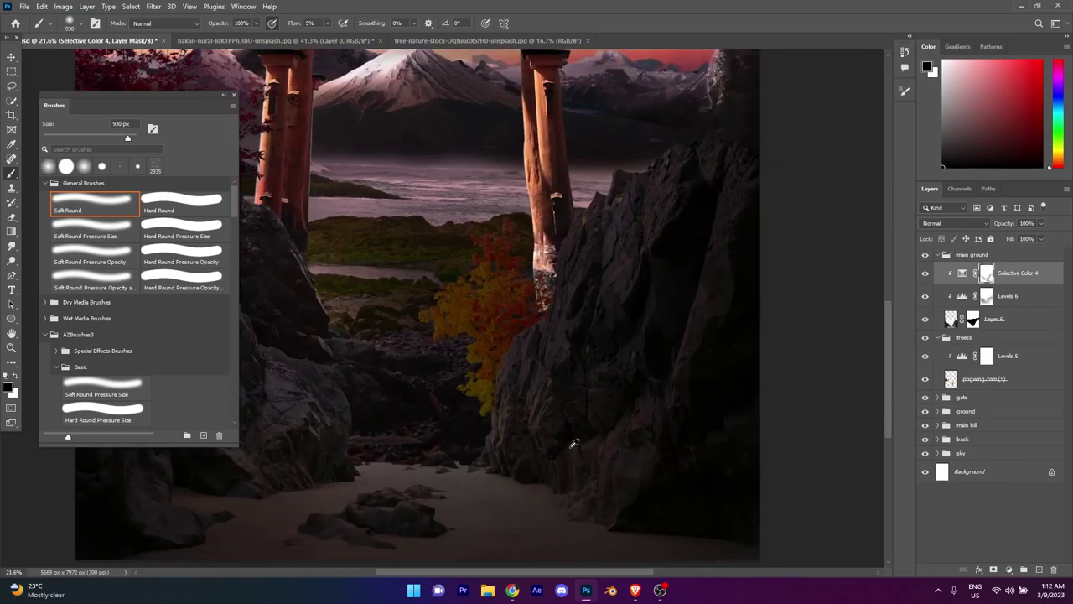
scroll(568, 333, "up", 1)
scroll(850, 491, "down", 3)
scroll(533, 485, "down", 1)
scroll(533, 484, "down", 1)
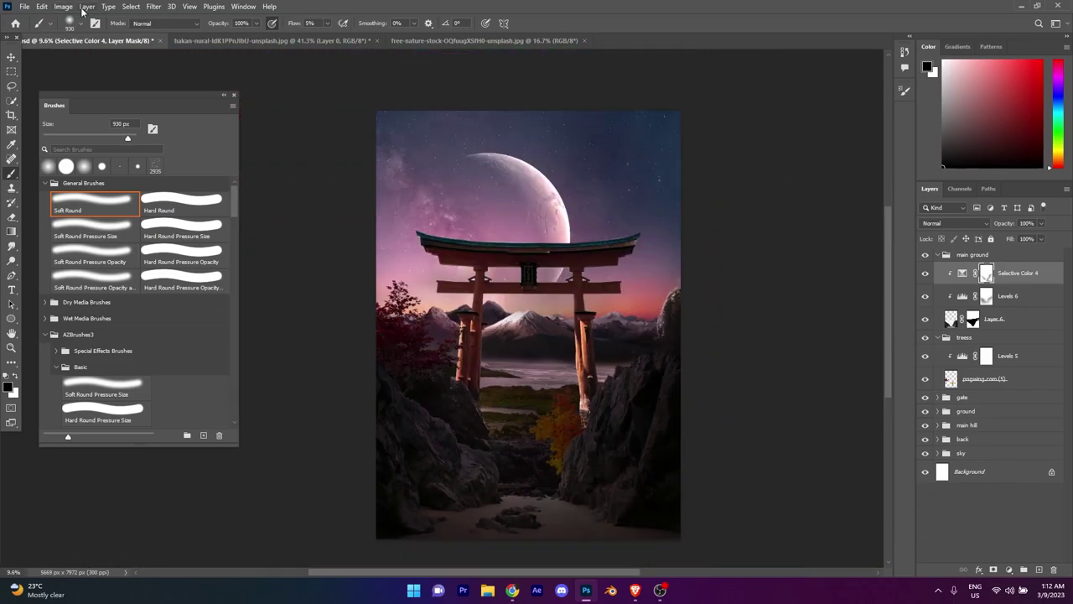
key("ctrl+shift+n")
left_click(486, 215)
left_click(509, 343)
Step: Paint red-pink and magenta-pink light onto the foreground rocks on the new Linear Dodge layer
key("Return")
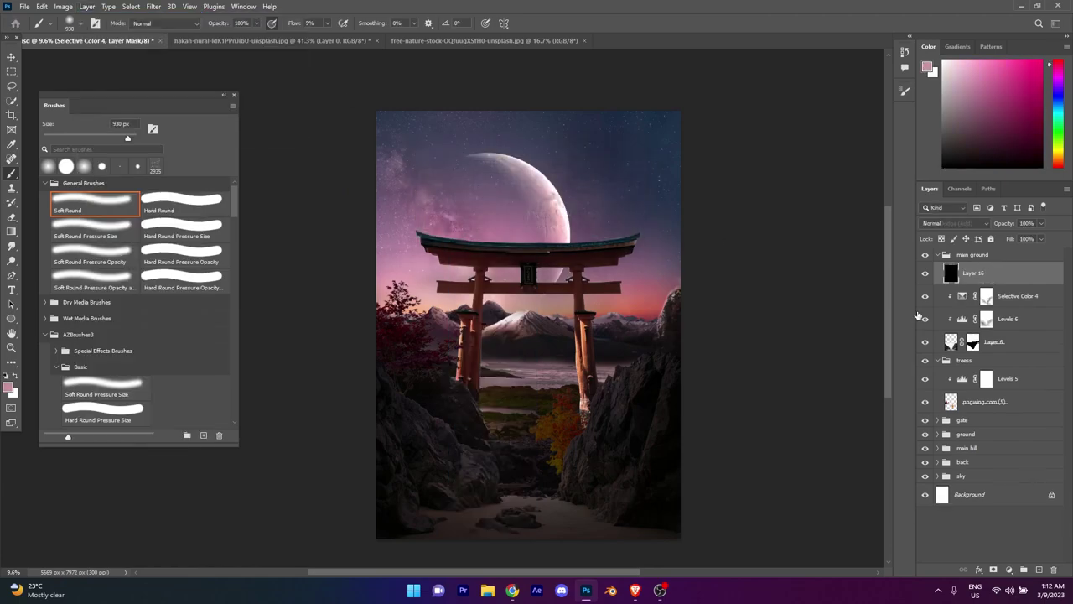
scroll(505, 419, "up", 2)
scroll(505, 419, "up", 1)
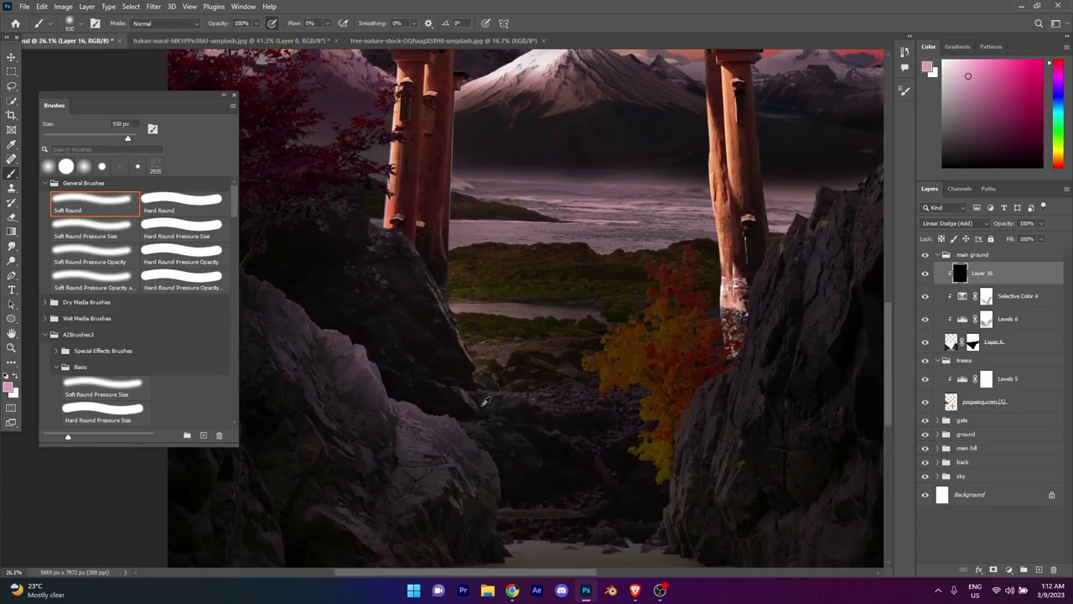
scroll(506, 419, "down", 3)
scroll(512, 409, "up", 1)
scroll(512, 409, "down", 1)
left_click(546, 216, "alt")
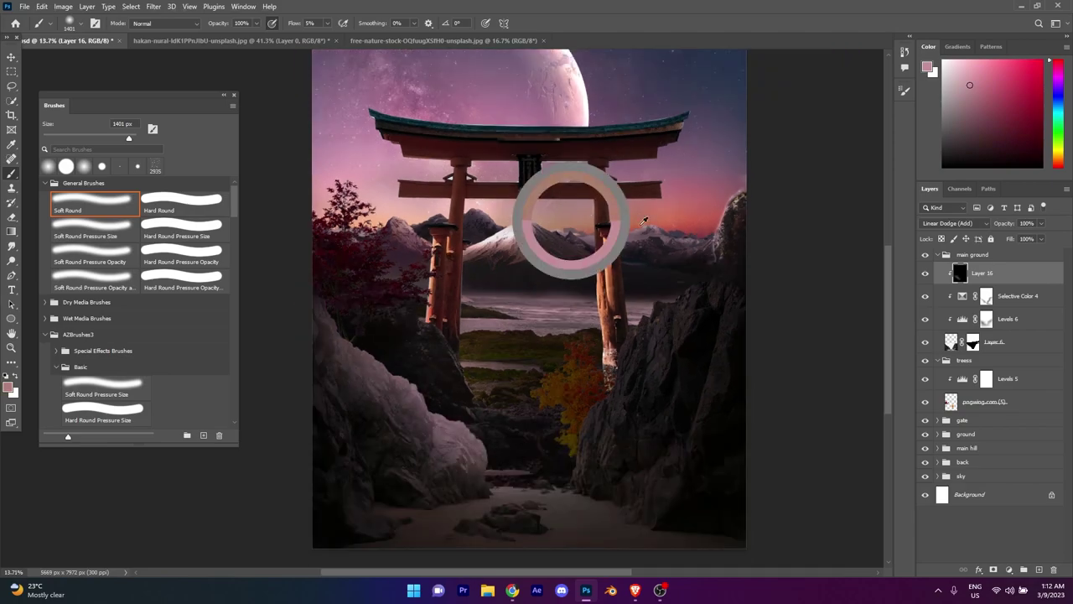
left_click(394, 170, "alt")
left_click_drag(637, 352, 683, 240)
left_click_drag(575, 359, 621, 402)
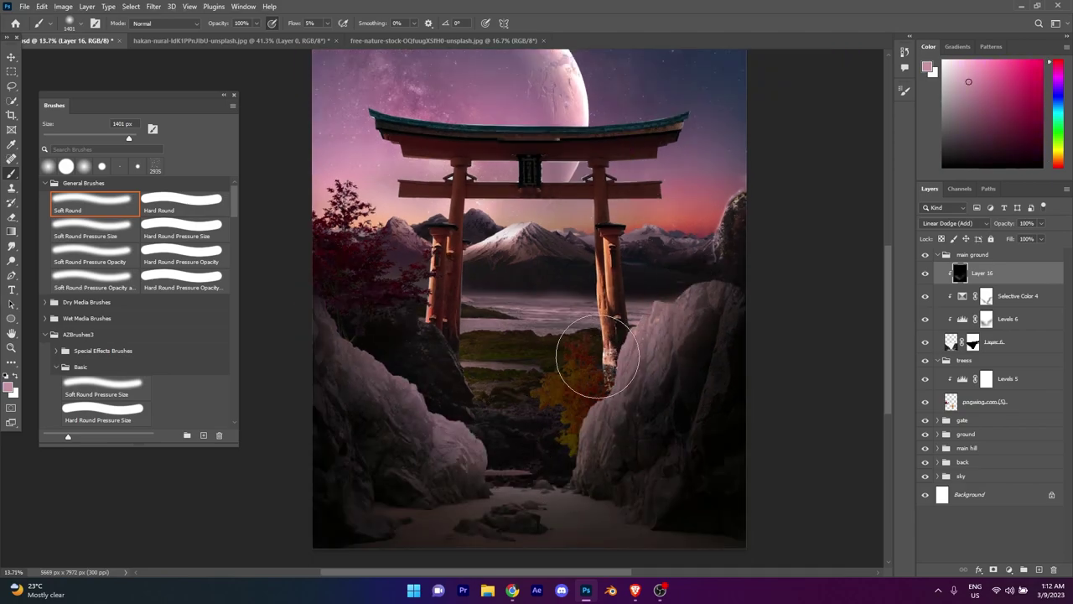
left_click_drag(336, 352, 442, 445)
left_click(413, 199, "alt")
left_click_drag(622, 402, 763, 239)
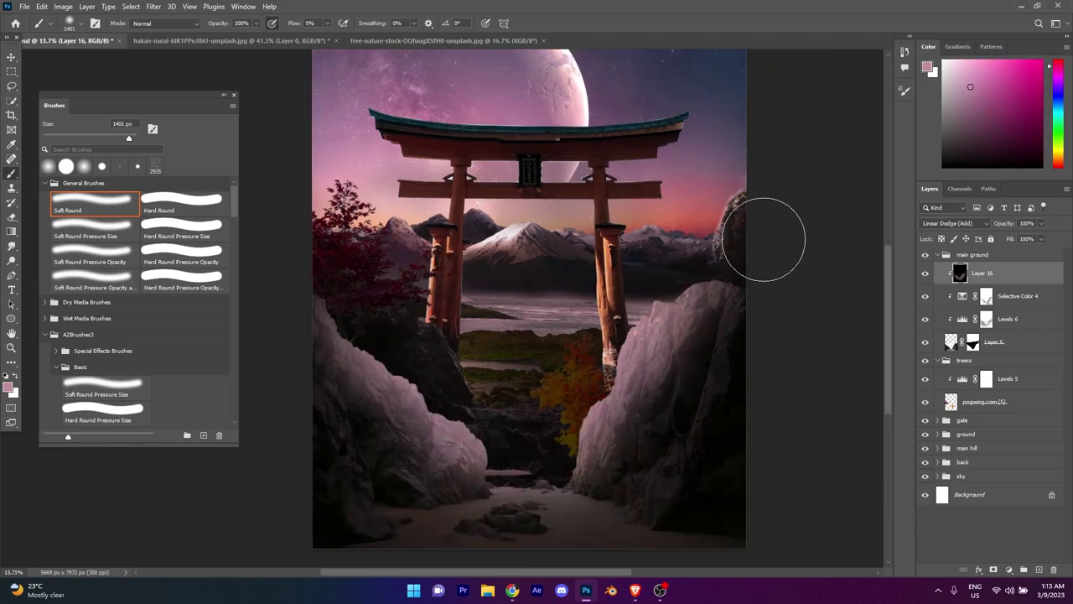
Step: Split Layer 16's Underlying Layer Blend If slider so the pink lands only on brighter areas
double_click(1011, 288)
mouse_move(938, 296)
left_mouse_down()
mouse_move(926, 291)
mouse_move(964, 291)
left_mouse_up()
key("Return")
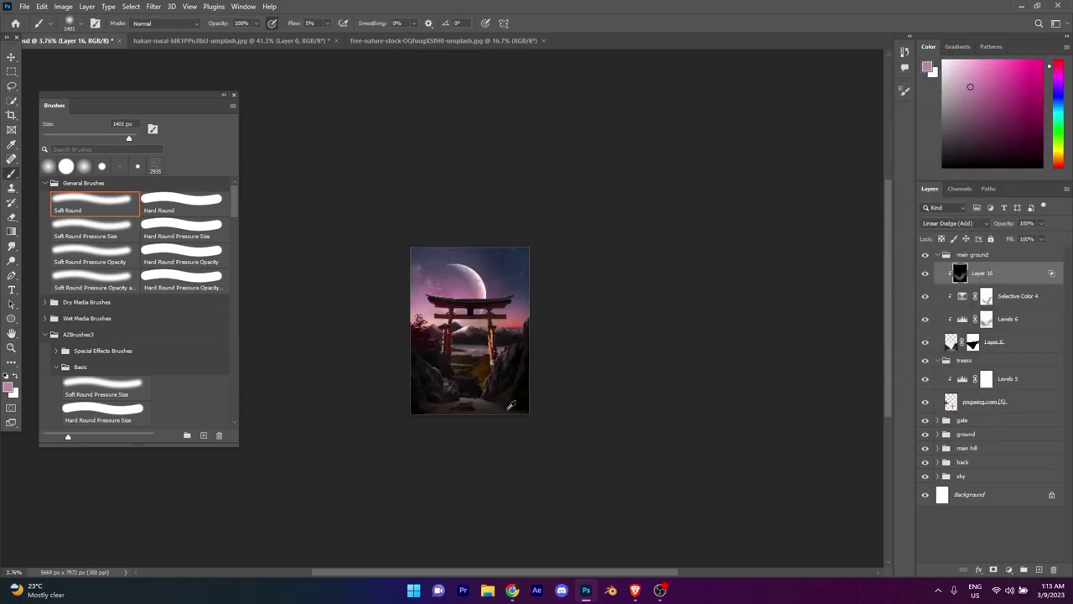
scroll(455, 422, "up", 2)
scroll(455, 422, "down", 2)
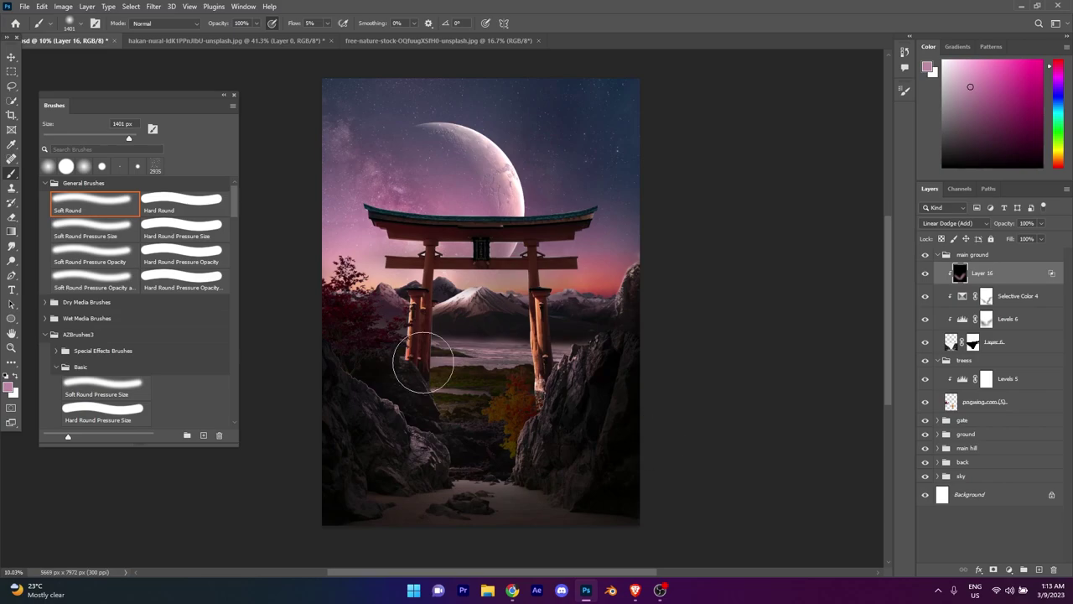
Step: Add a layer mask to Layer 16 and brush over the rocks in black and white
left_click(993, 569)
key("d")
scroll(385, 503, "up", 4)
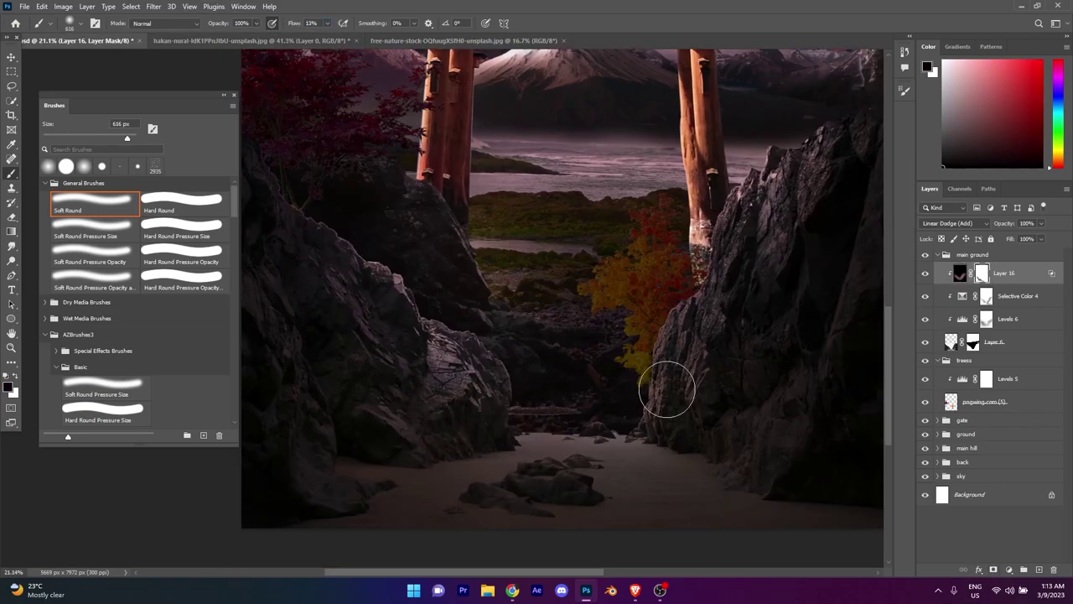
scroll(664, 369, "up", 2)
scroll(661, 348, "right", 2)
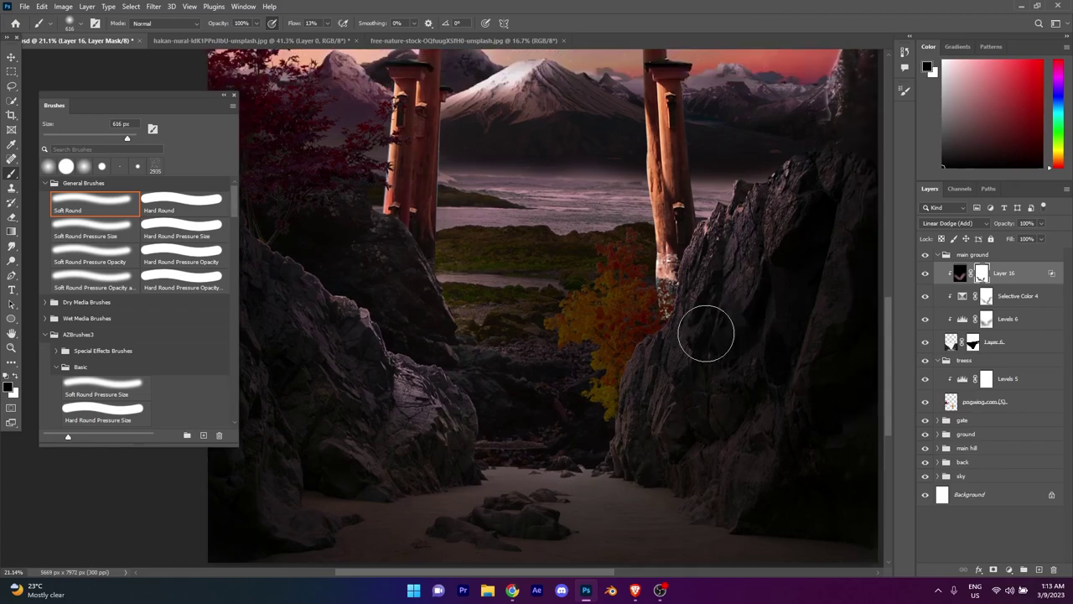
scroll(706, 333, "down", 1)
scroll(537, 378, "right", 1)
scroll(516, 405, "down", 1)
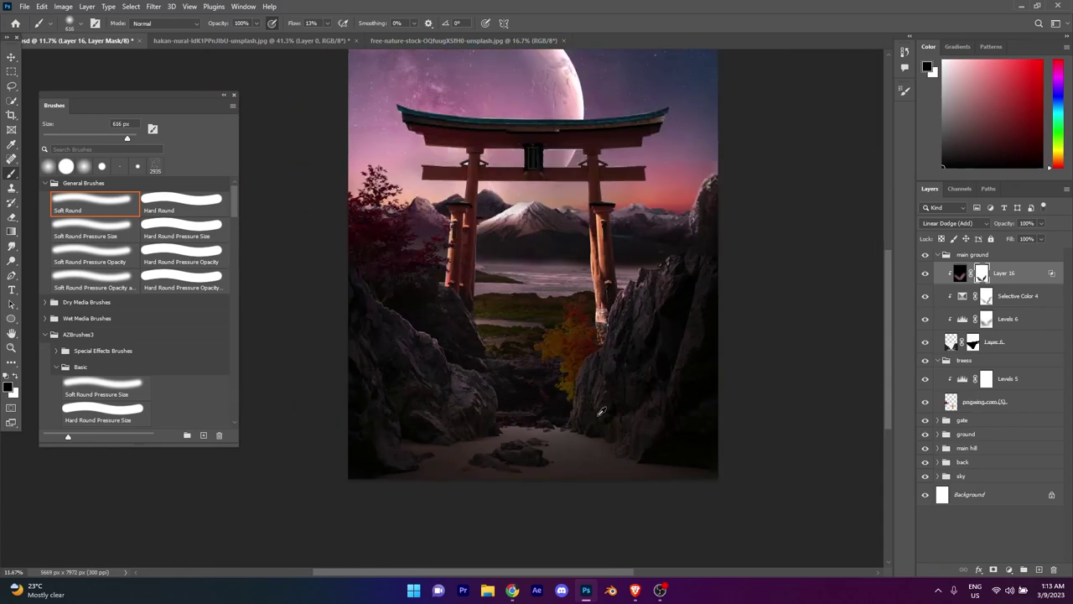
scroll(499, 396, "down", 2)
scroll(482, 387, "up", 2)
scroll(468, 383, "down", 1)
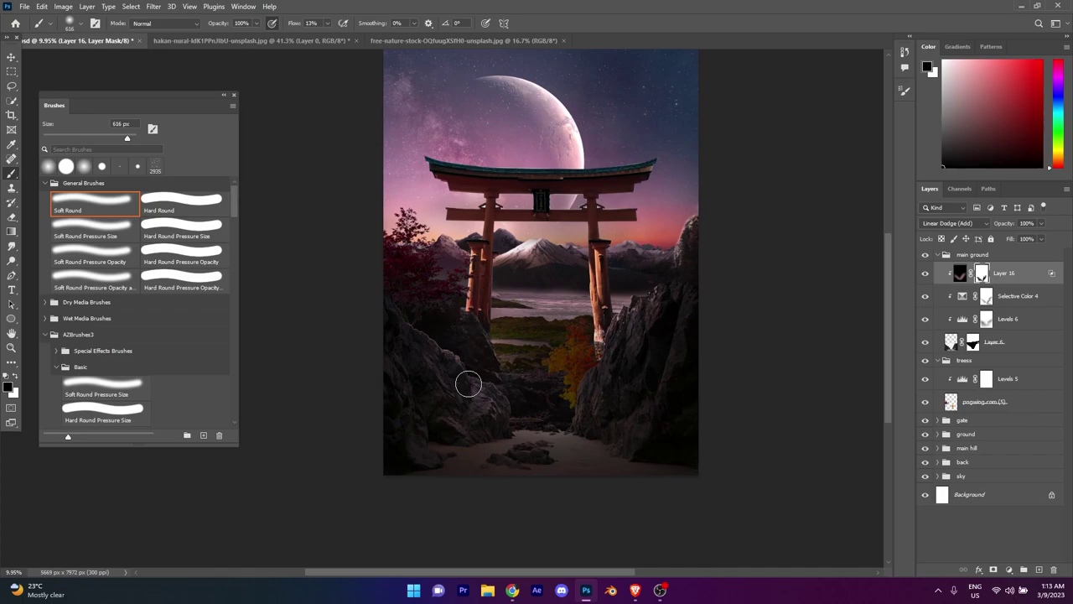
scroll(455, 378, "down", 1)
scroll(402, 355, "up", 2)
scroll(517, 426, "down", 1)
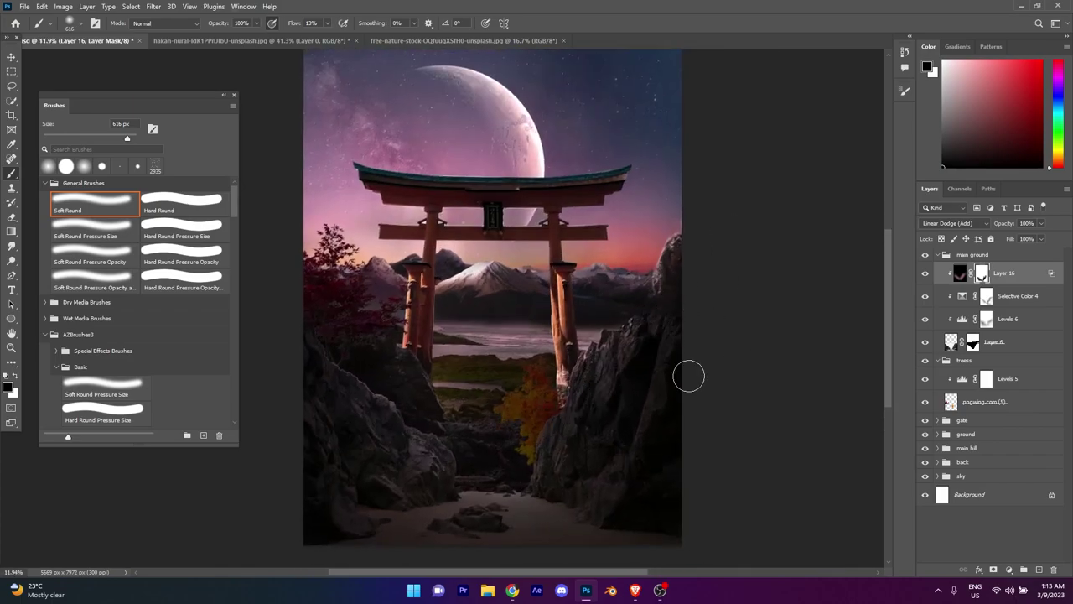
left_click(86, 6)
Step: Create Layer 17 in Soft Light mode, filled with soft-light-neutral grey
left_click(239, 14)
left_click(479, 210)
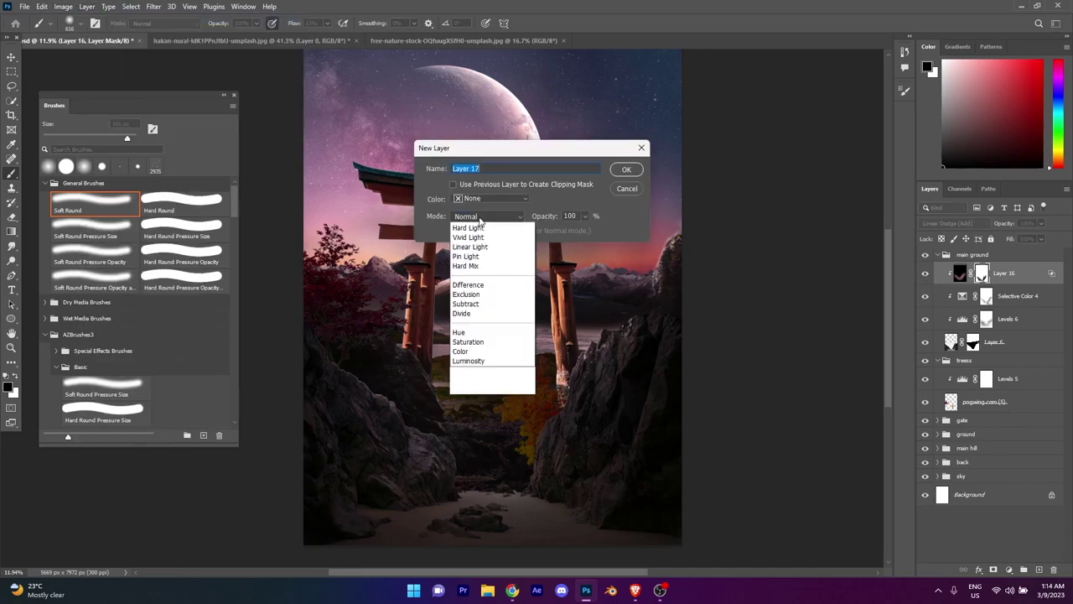
left_click(453, 231)
left_click(627, 169)
Step: Reset colours to black and white and bring the foreground rock bases into view
left_click(6, 376)
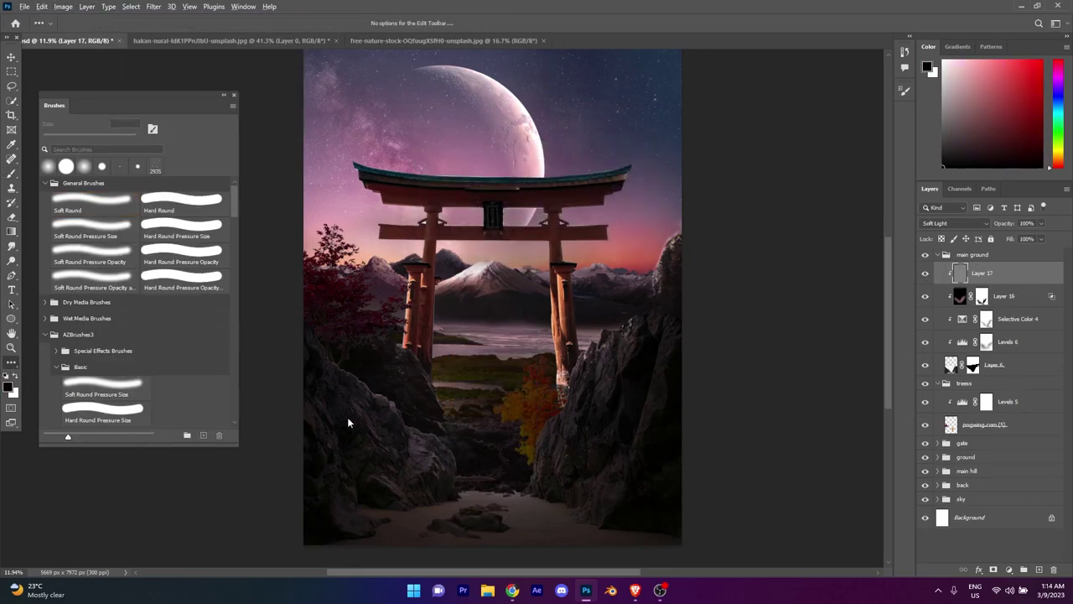
scroll(361, 377, "up", 5)
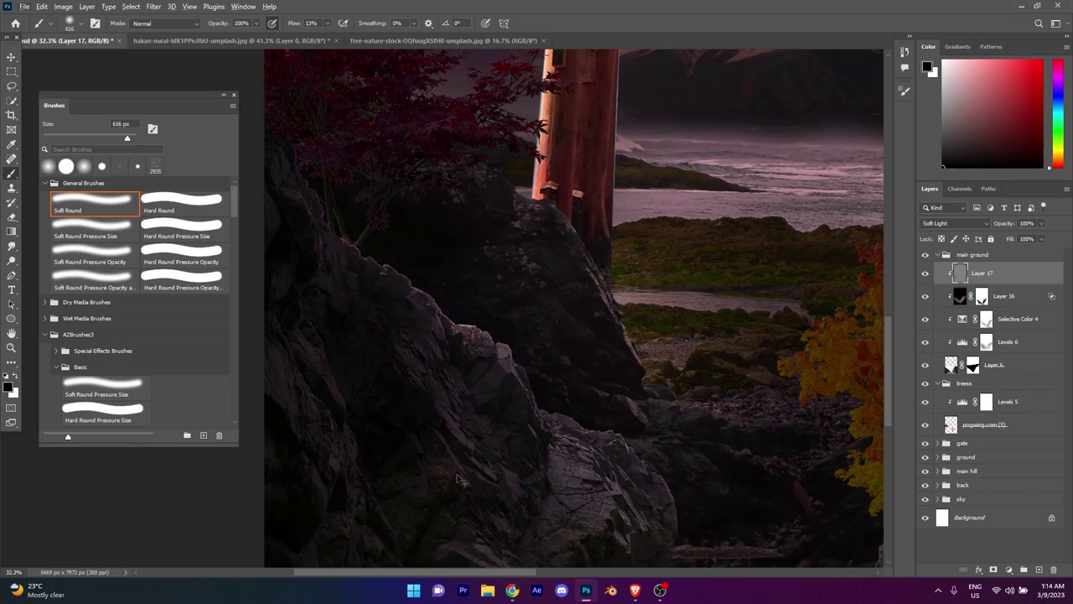
left_click_drag(310, 126, 281, 29)
scroll(547, 464, "down", 2)
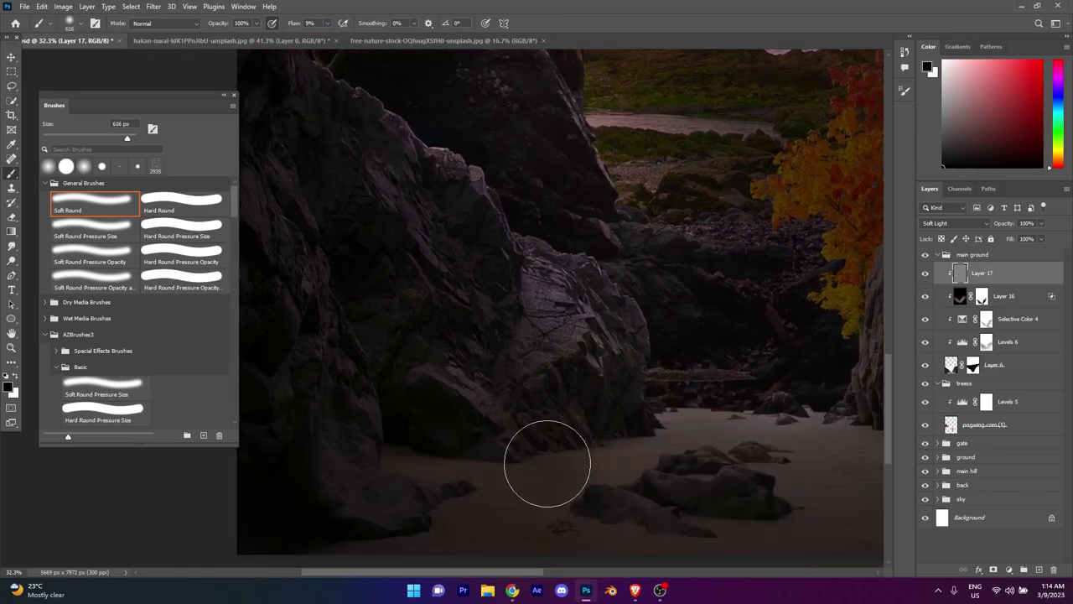
scroll(540, 444, "right", 5)
scroll(503, 276, "up", 2)
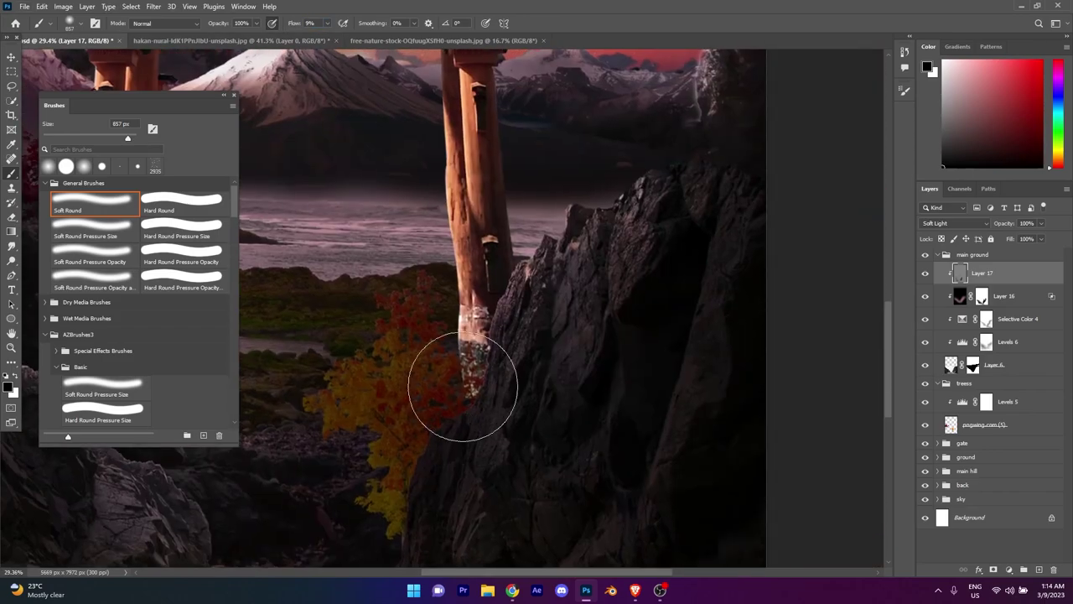
scroll(521, 313, "down", 5)
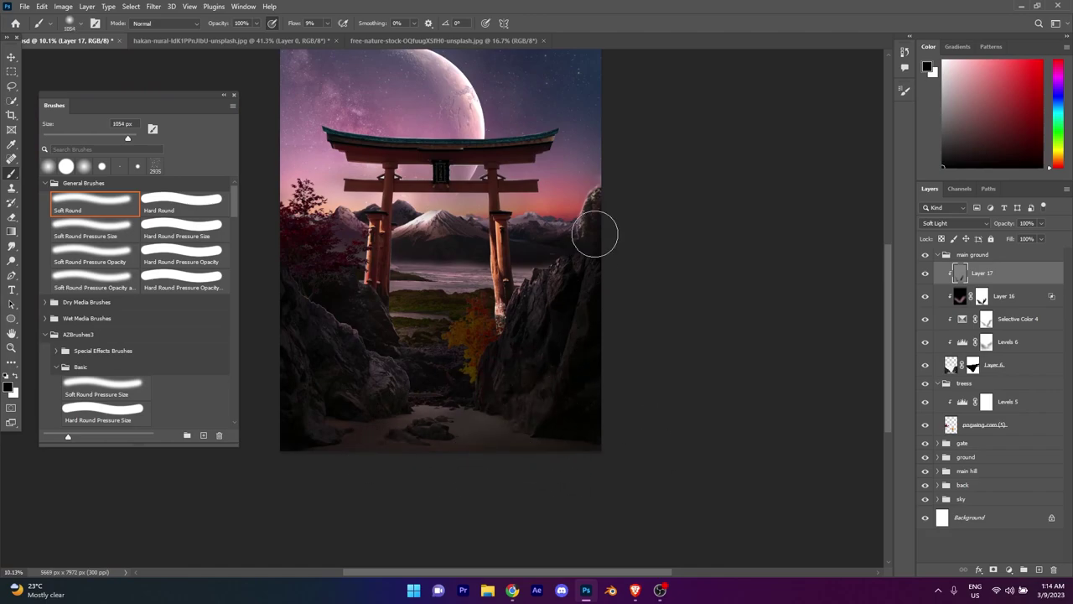
scroll(607, 238, "up", 3)
scroll(598, 275, "down", 4)
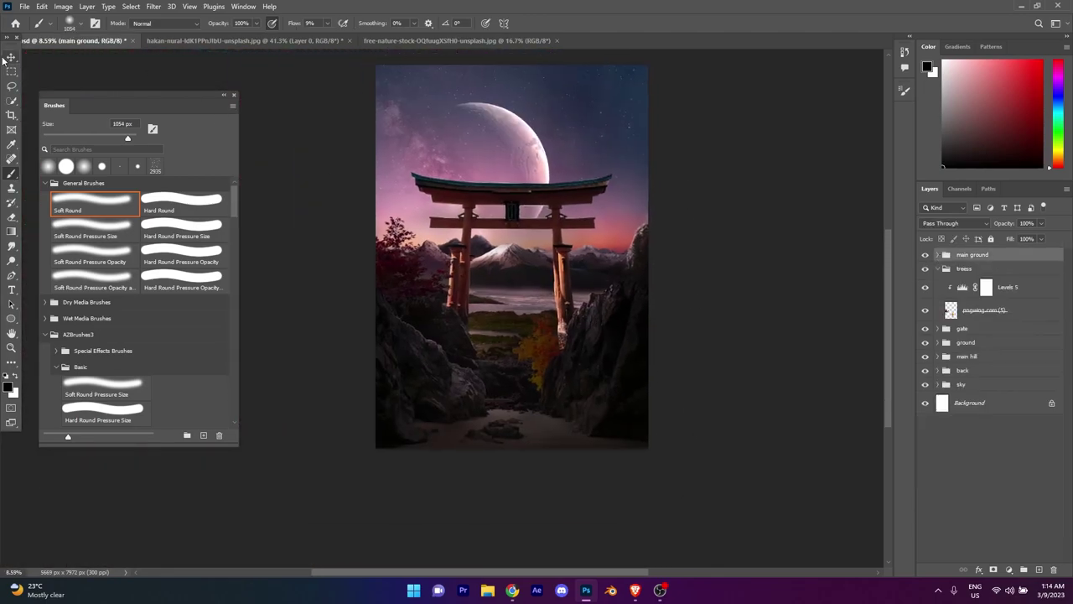
Step: Switch to the Move tool and start, then cancel, a free transform on the main ground group
key("v")
scroll(727, 300, "up", 1)
key("ctrl+t")
key("Return")
scroll(537, 276, "down", 2)
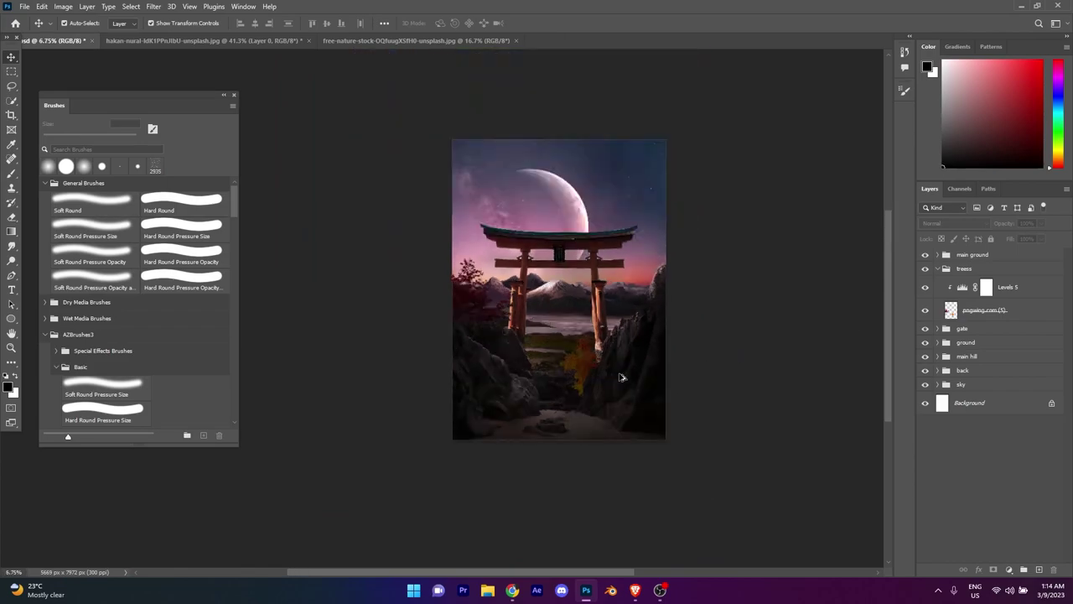
scroll(537, 276, "up", 1)
Step: Select the Levels 5 mask and set the soft brush to 863 px
left_click(986, 286)
key("b")
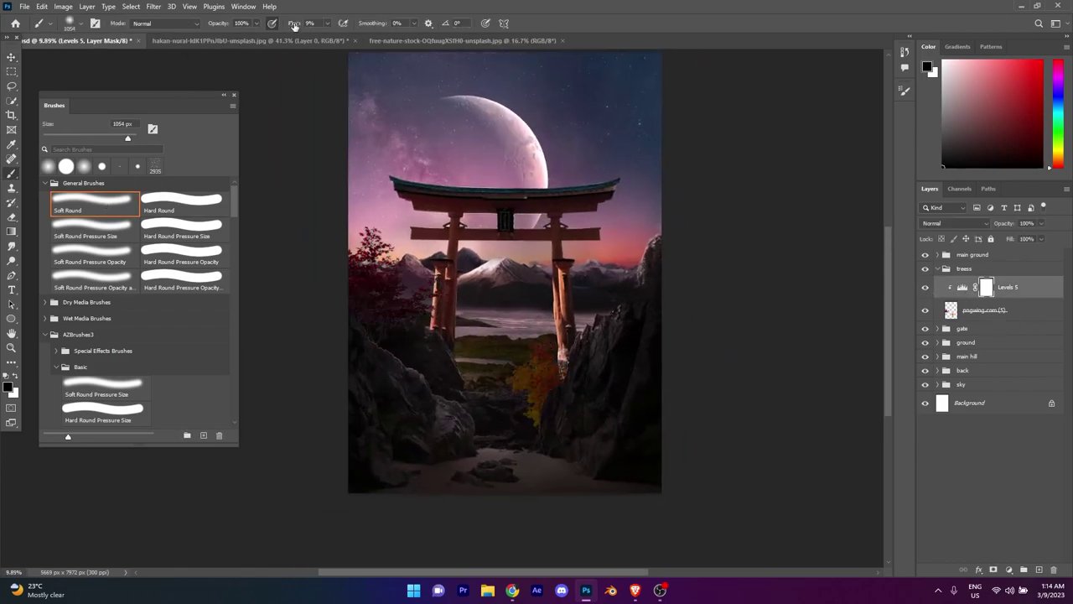
scroll(457, 310, "up", 3)
left_click_drag(339, 172, 318, 171)
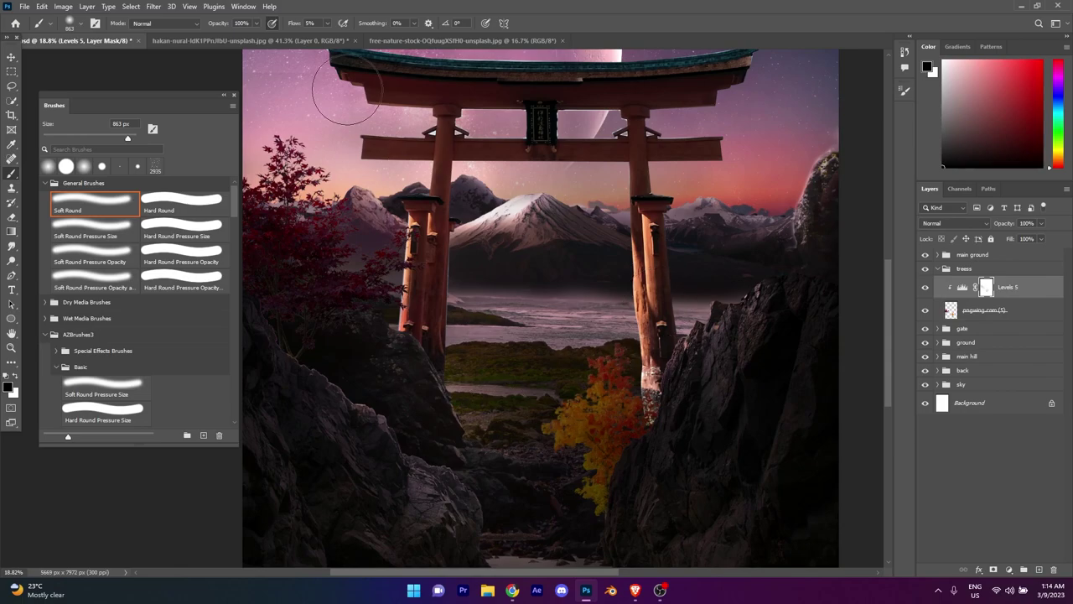
scroll(595, 427, "down", 3)
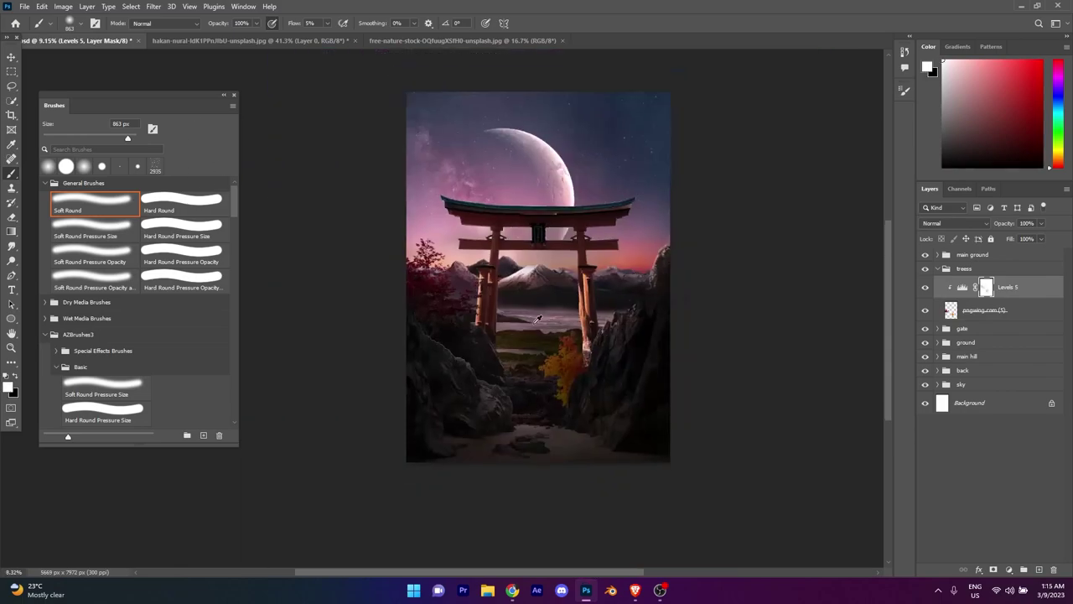
scroll(378, 248, "up", 2)
scroll(445, 290, "down", 3)
scroll(466, 395, "up", 2)
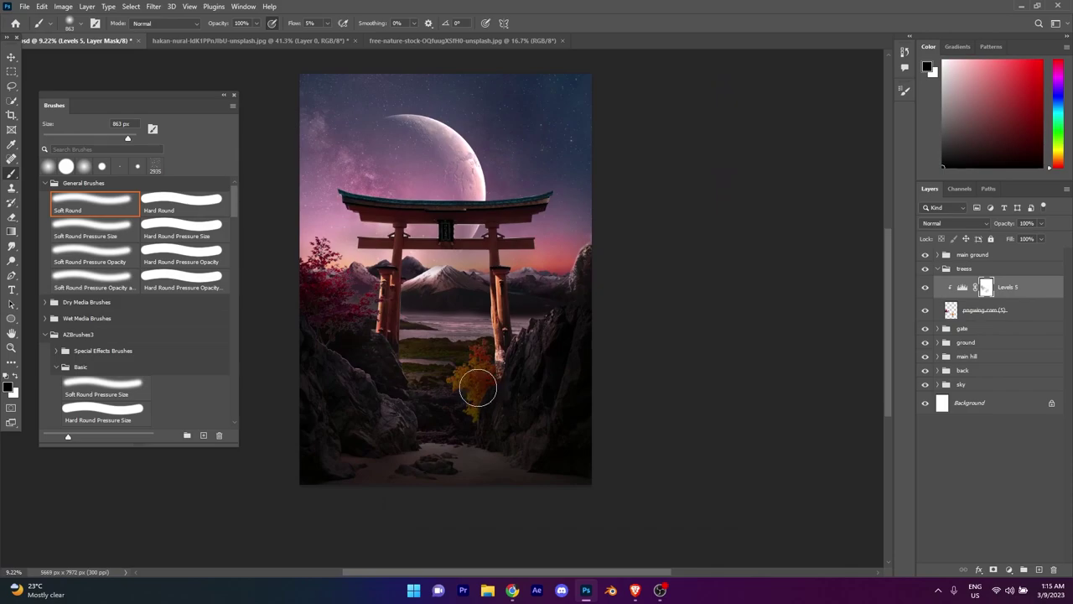
scroll(466, 395, "up", 1)
scroll(466, 395, "up", 1)
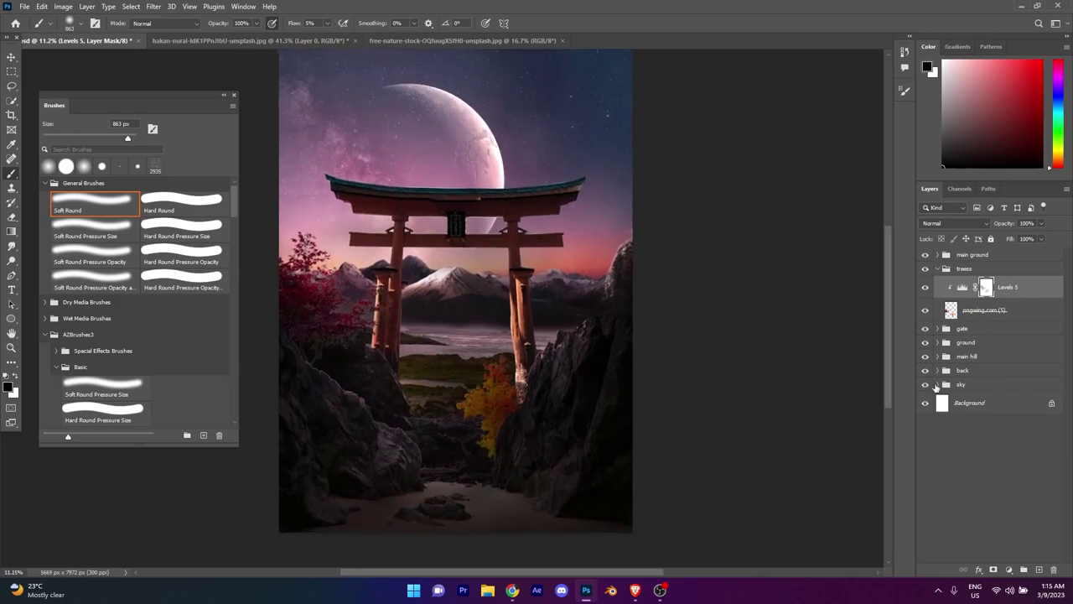
Step: Check the moon layer in the sky group and Layer 7's mask, then reselect the Levels 5 mask
left_click(936, 384)
left_click(925, 471)
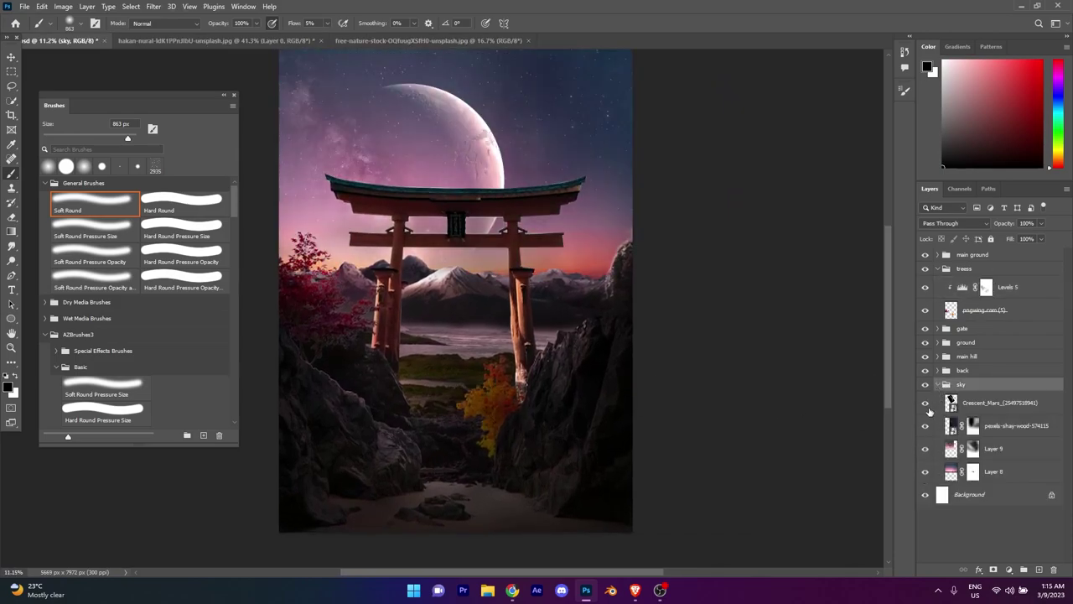
left_click(927, 404)
left_click(926, 404)
left_click(937, 384)
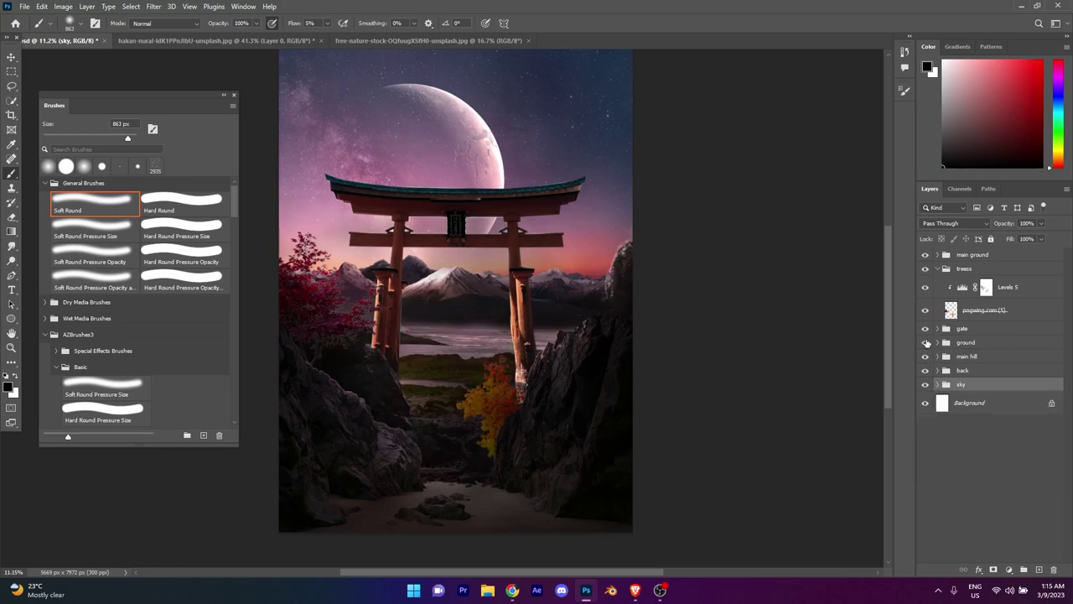
left_click(937, 342)
left_click(972, 453)
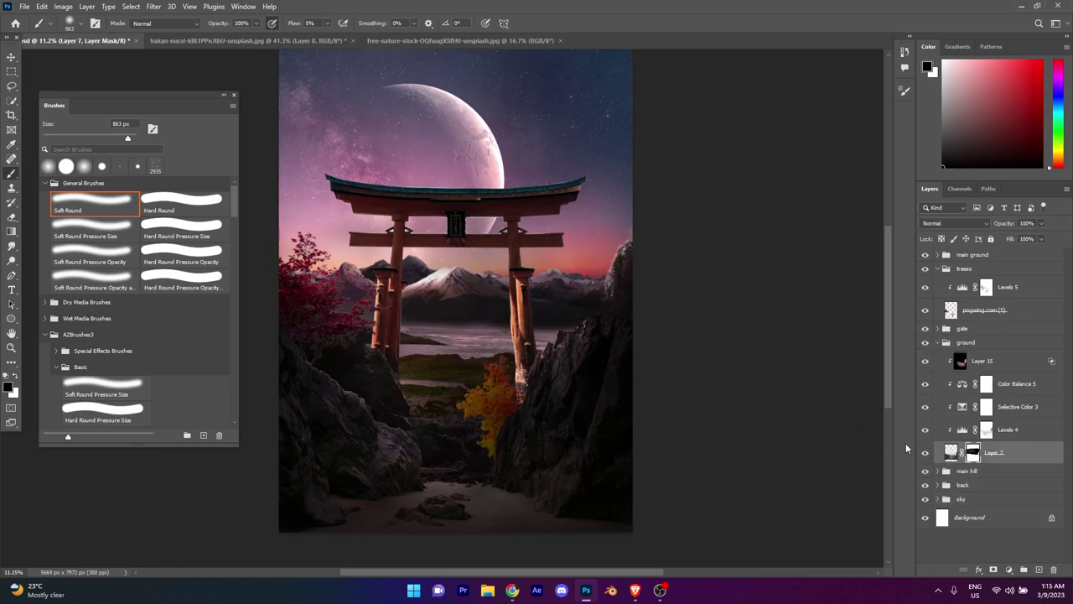
left_click(937, 342)
left_click(985, 286)
Step: Create Layer 18 clipped to the layer below, in Linear Dodge (Add) mode
left_click(87, 6)
left_click(243, 19)
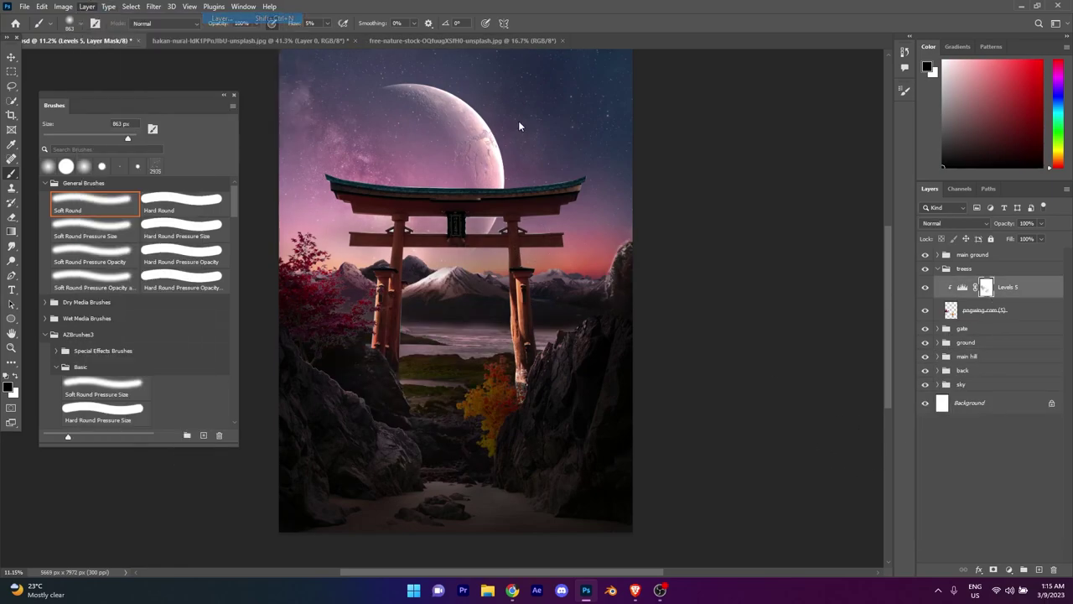
left_click(503, 210)
left_click(492, 343)
left_click(625, 170)
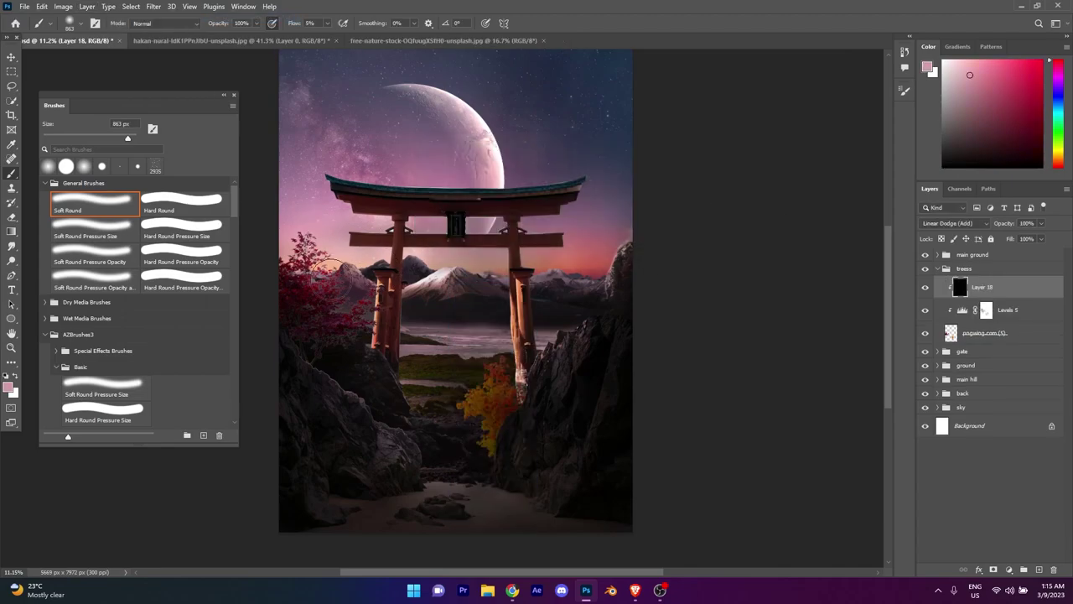
Step: Pick a new light colour and split Layer 18's Underlying Layer Blend If slider to spare darker areas
left_click(356, 240, "alt")
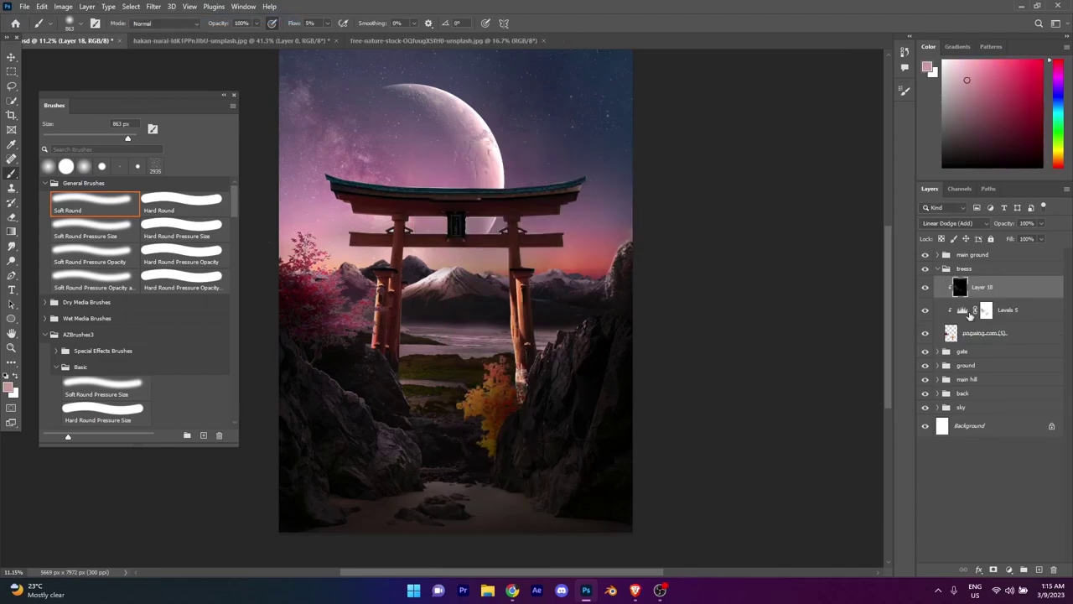
double_click(977, 307)
left_click_drag(694, 292, 733, 293)
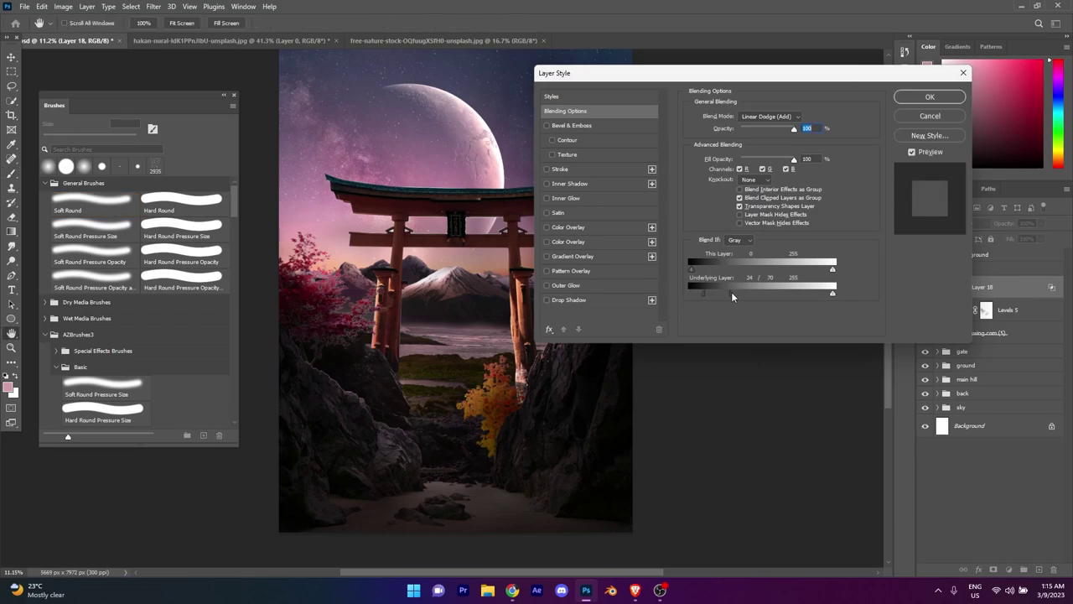
left_click(929, 96)
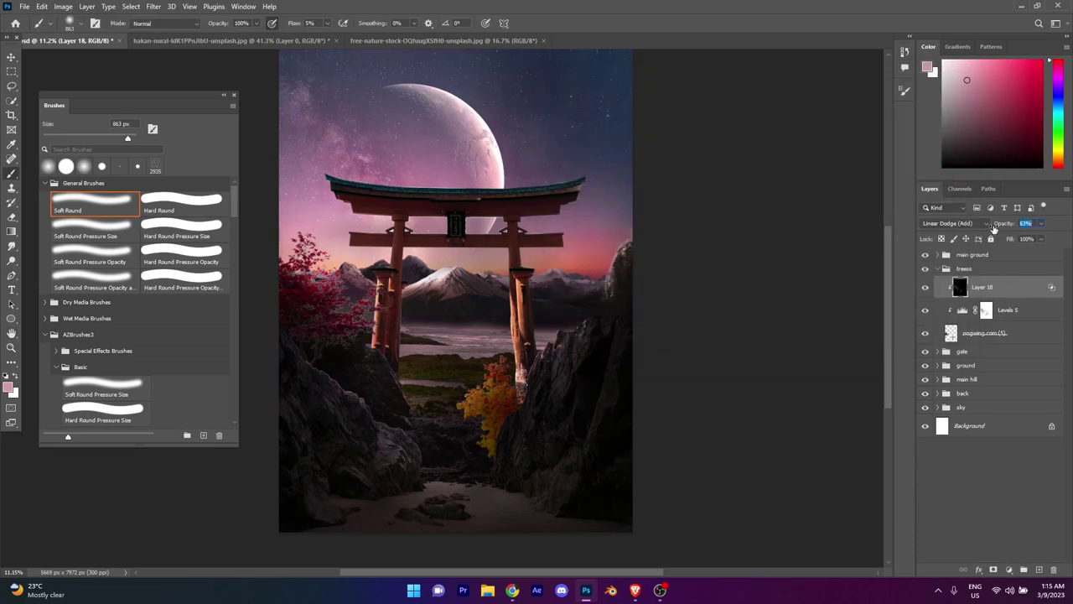
scroll(474, 334, "down", 5)
scroll(474, 334, "up", 6)
scroll(718, 344, "down", 3)
scroll(427, 343, "up", 5)
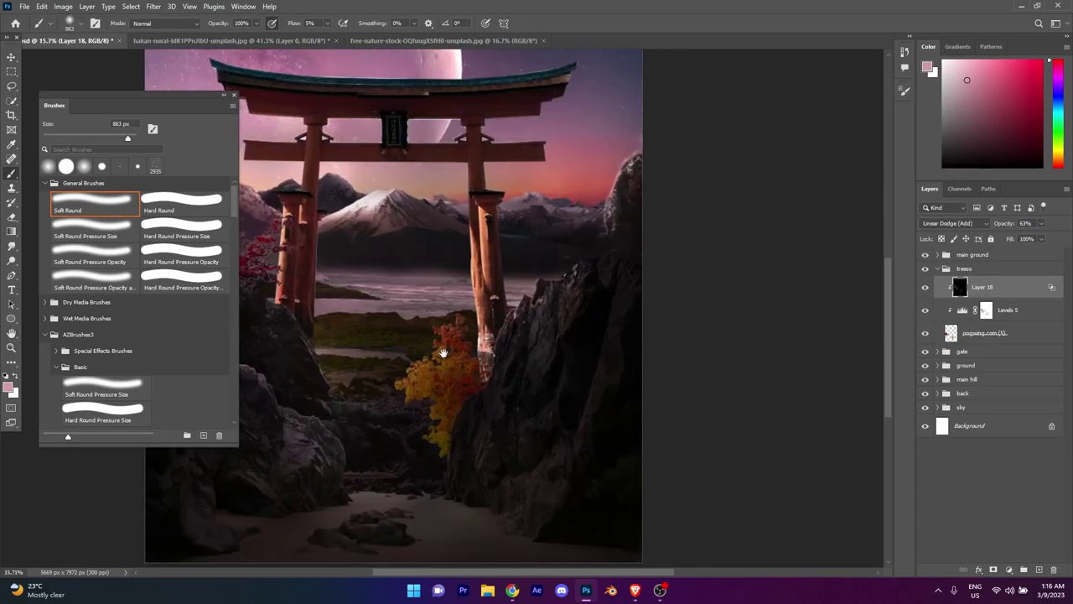
scroll(616, 356, "down", 3)
scroll(438, 359, "up", 4)
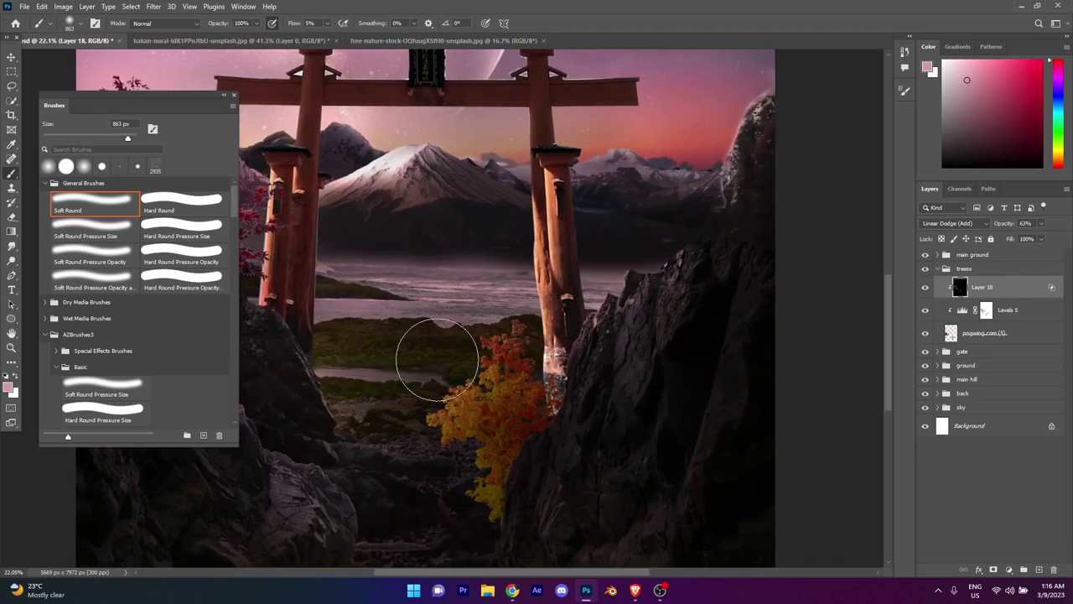
scroll(437, 359, "down", 2)
scroll(437, 358, "down", 2)
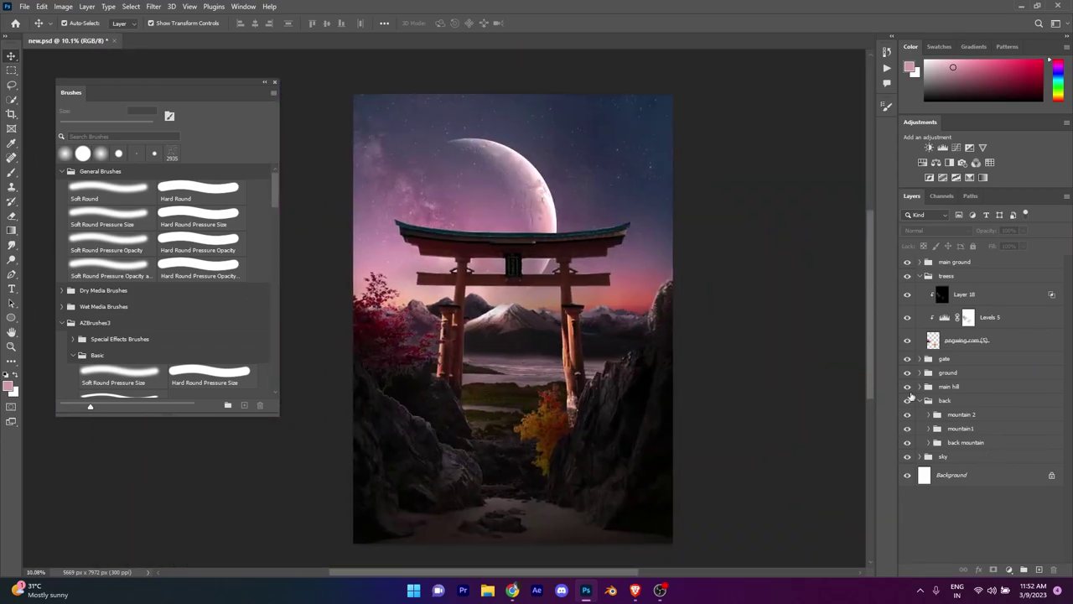
Step: Clip a Hue/Saturation adjustment (Hue -9, Saturation -15, Lightness -27) to Layer 13 in mountain 2
left_click(920, 401)
left_click(908, 436)
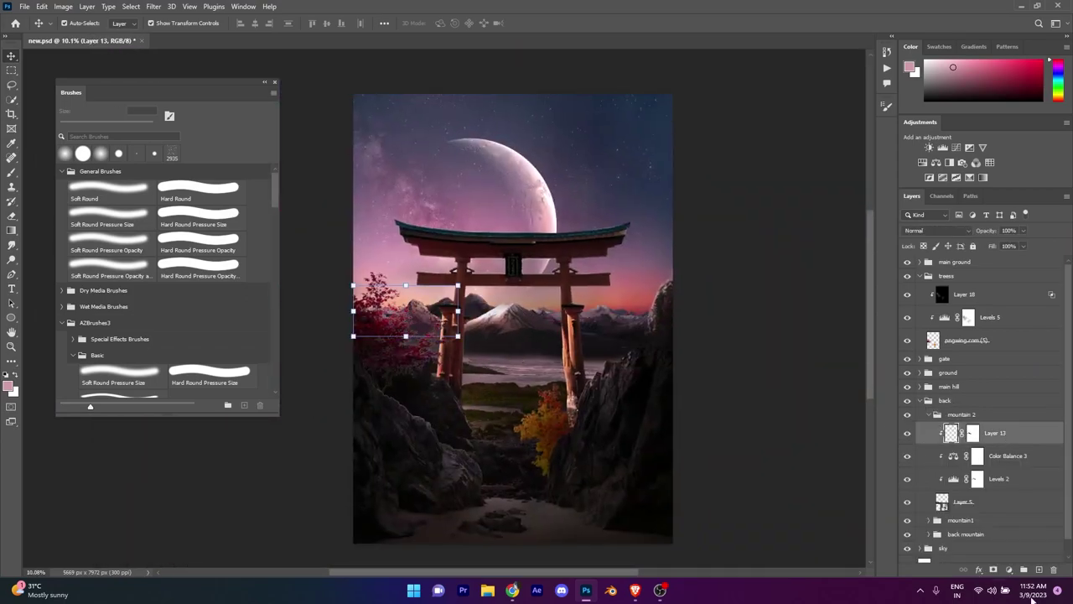
left_click(1033, 589)
left_click(1009, 569)
left_click(1006, 469)
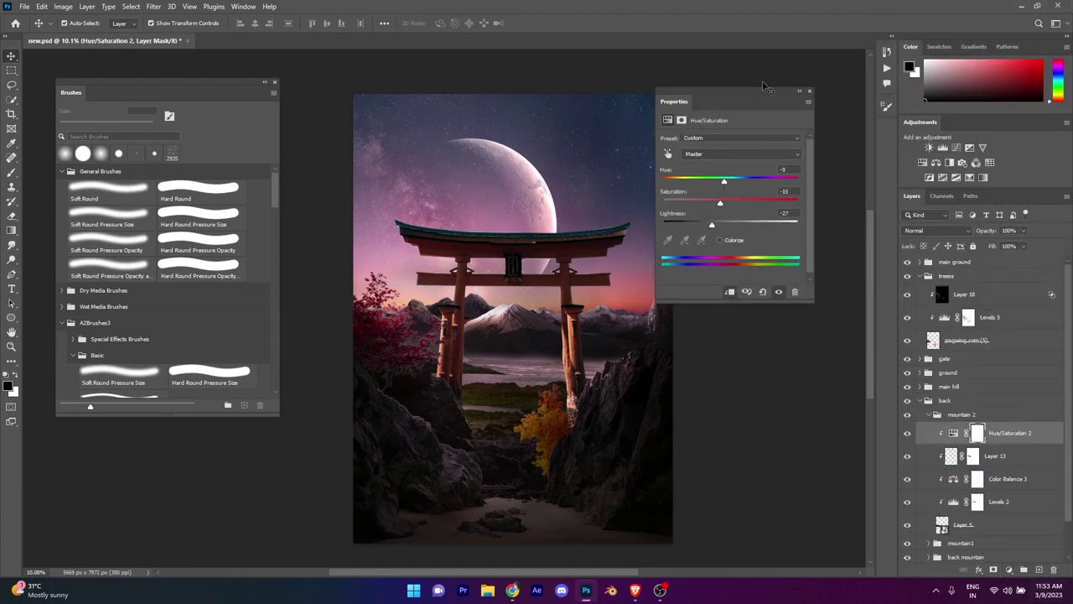
left_click(809, 91)
Step: Select and collapse the back group and bring up its layer options menu
scroll(508, 386, "down", 3)
scroll(508, 386, "up", 5)
scroll(508, 387, "down", 4)
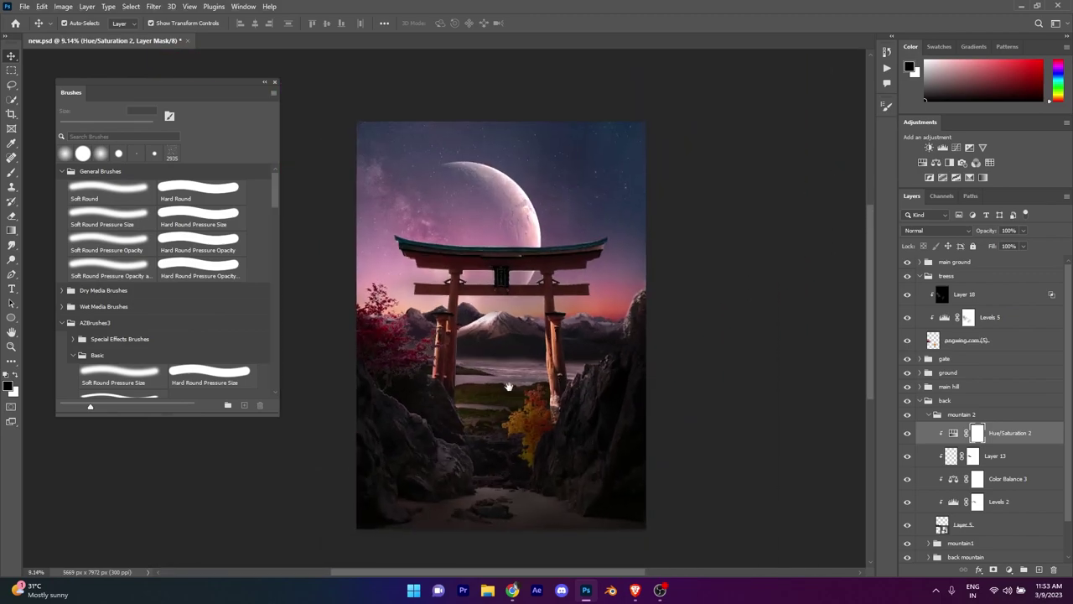
left_click(919, 401)
right_click(958, 399)
Step: Merge a duplicate of the back group into one layer and apply a 15 px Field Blur
key("Escape")
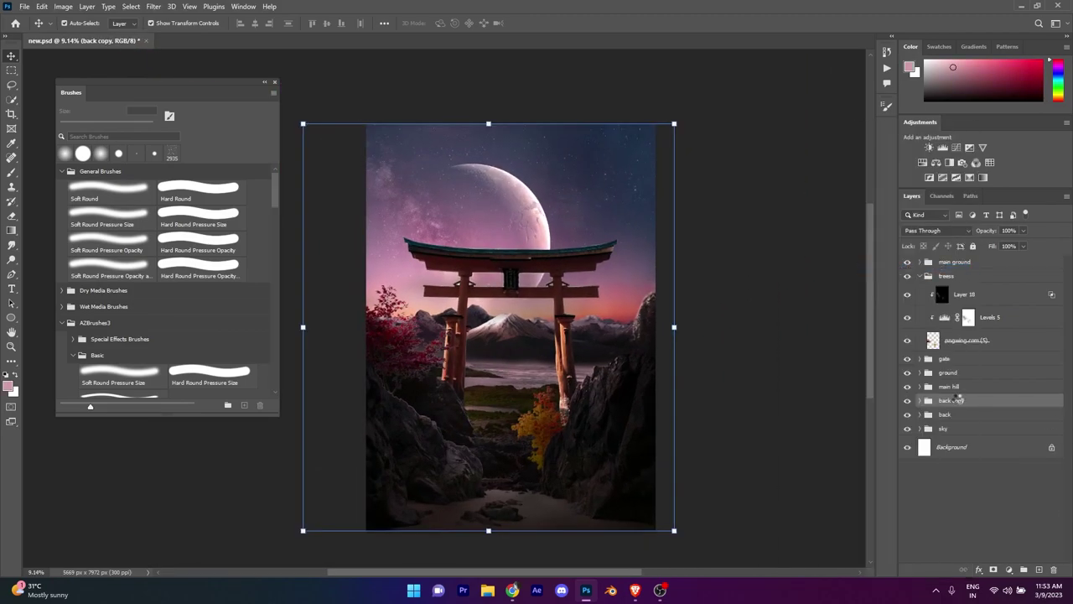
key("ctrl+e")
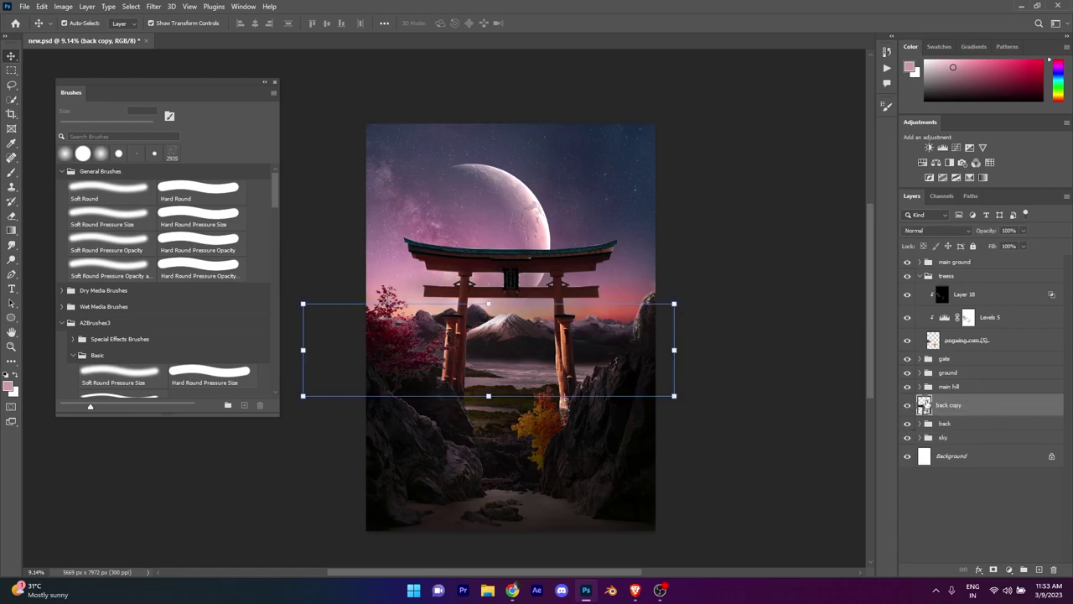
left_click(154, 6)
mouse_move(171, 159)
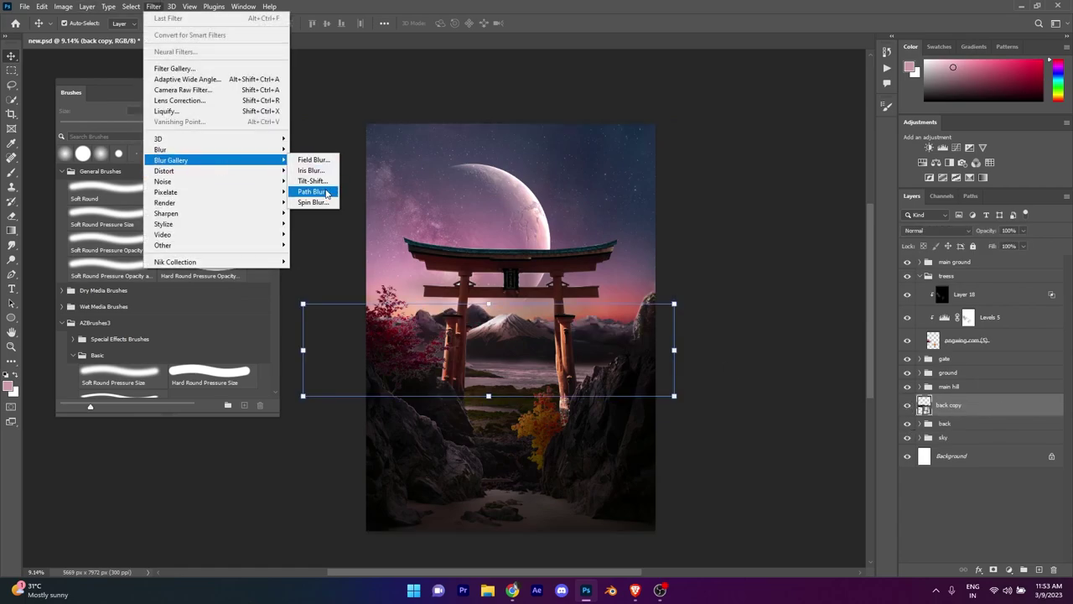
left_click(325, 158)
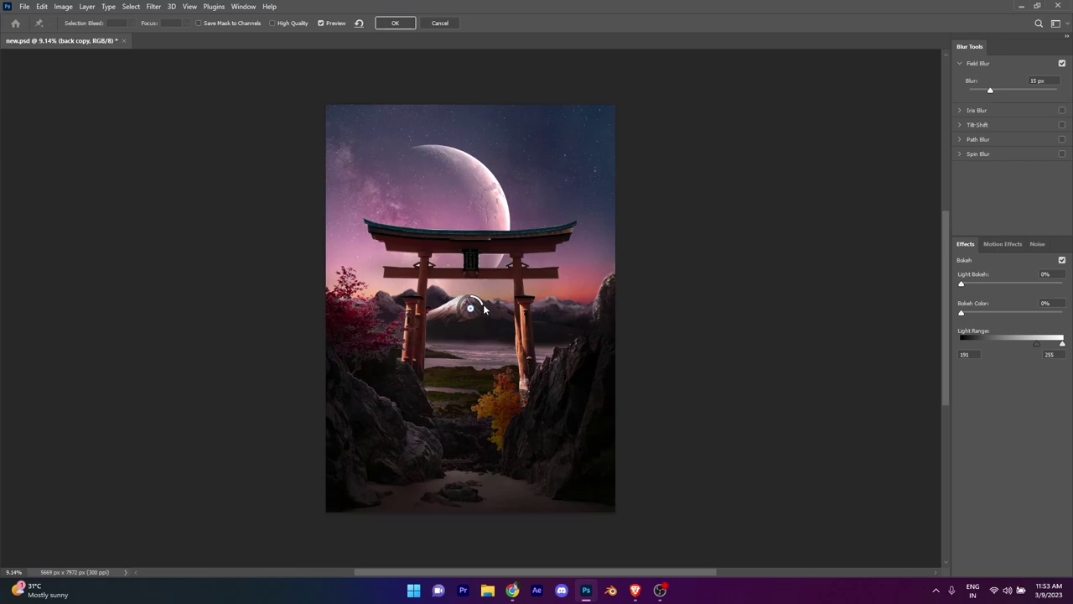
key("Return")
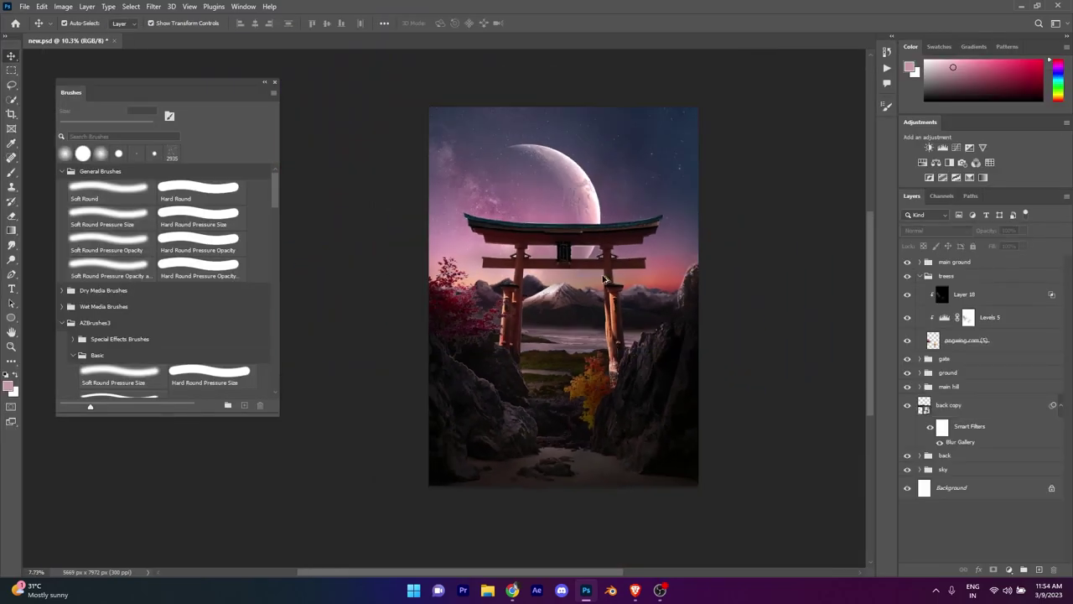
Step: Add a new Soft Light layer filled with 50% grey above Layer 15 in the ground group
left_click(920, 276)
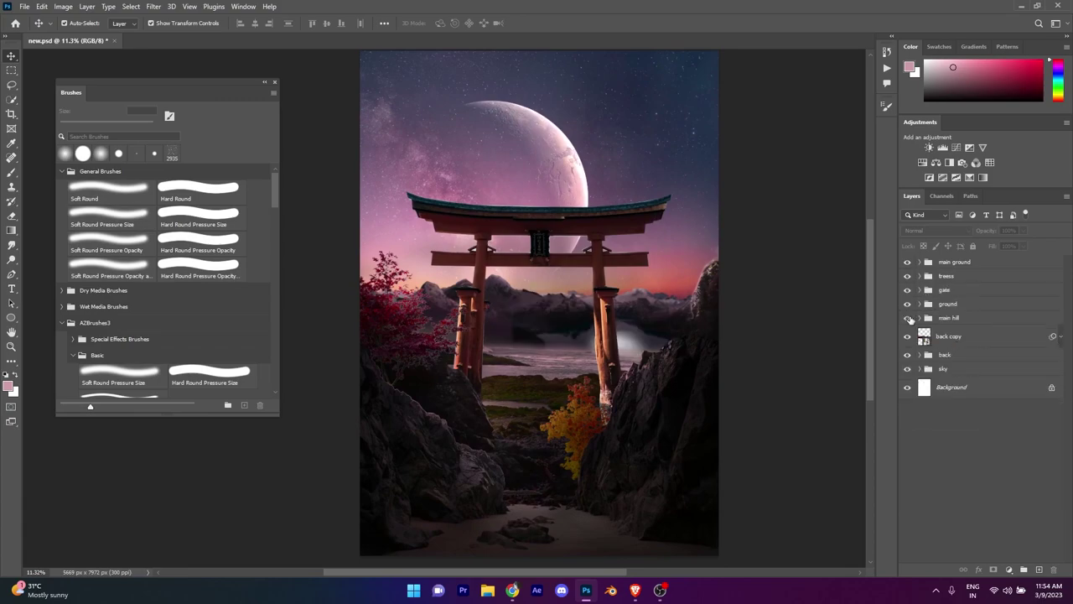
left_click(944, 303)
left_click(964, 322)
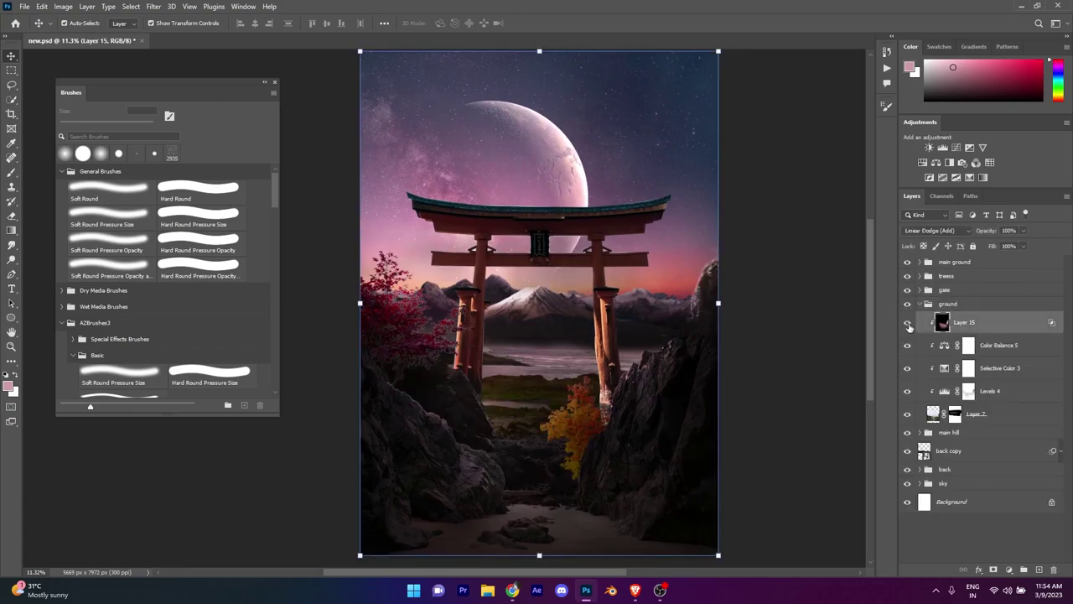
left_click(87, 6)
left_click(235, 25)
left_click(488, 215)
left_click(481, 300)
left_click(453, 230)
key("Return")
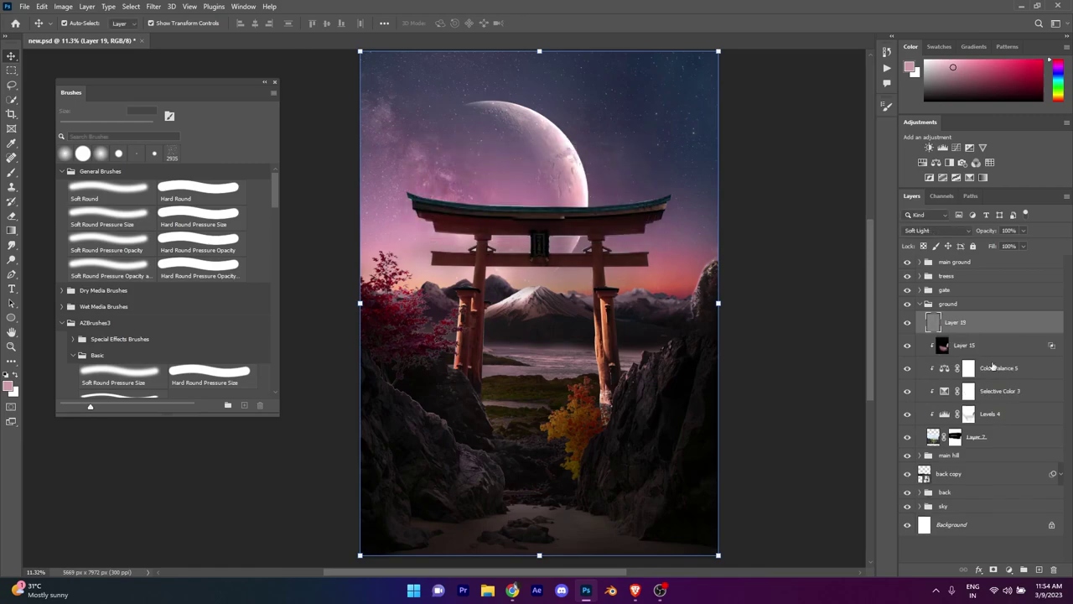
Step: Brush white over the lake around the gate to brighten it
left_click(8, 386)
key("Return")
key("b")
scroll(536, 335, "up", 3)
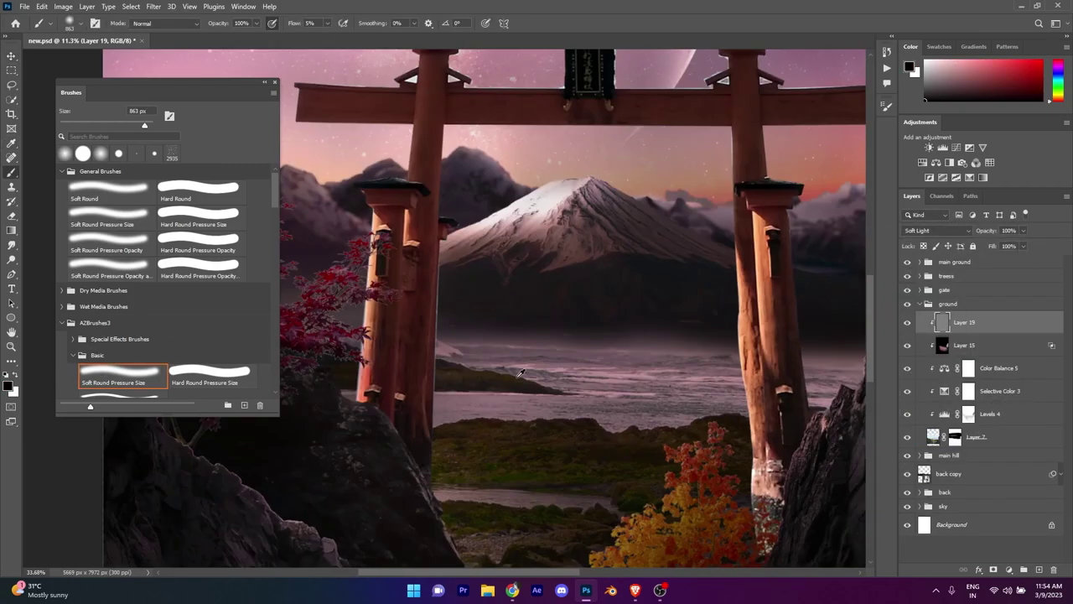
mouse_move(475, 233)
left_mouse_down()
mouse_move(464, 184)
mouse_move(490, 407)
left_mouse_up()
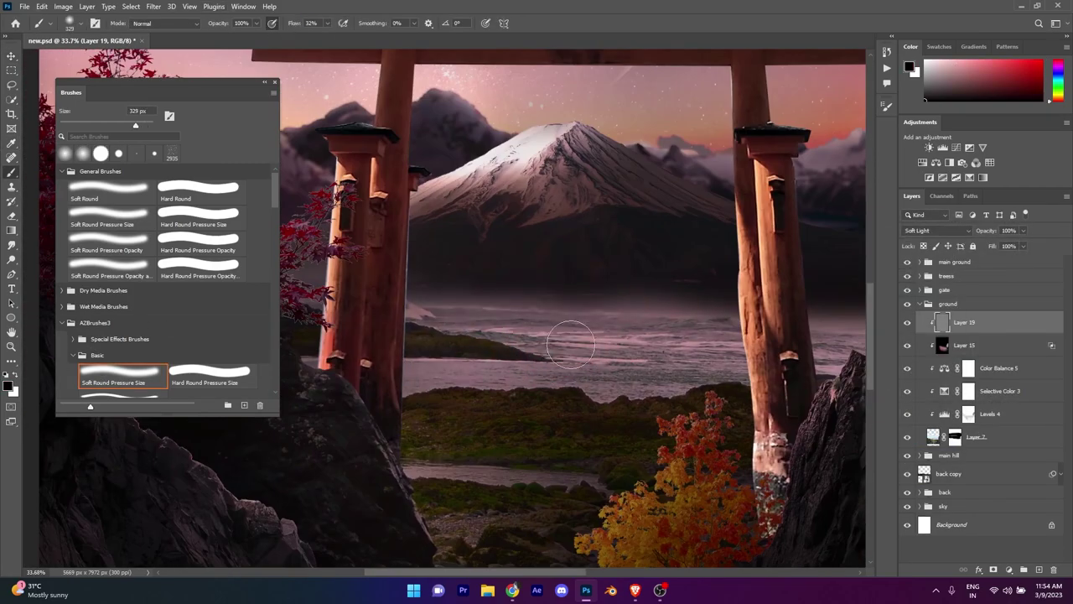
scroll(537, 310, "down", 3)
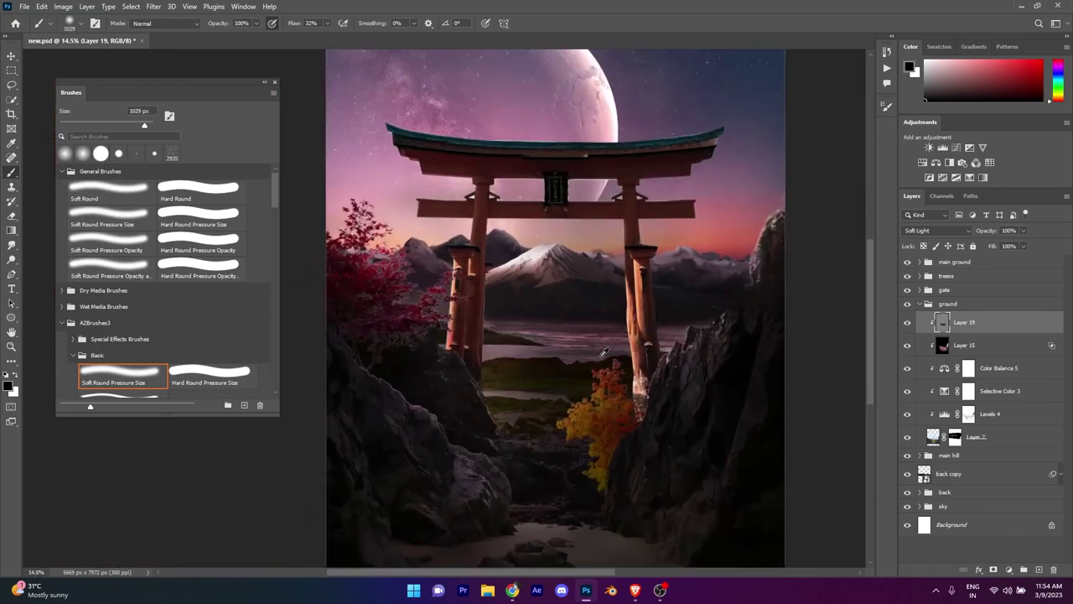
scroll(392, 277, "up", 2)
key("x")
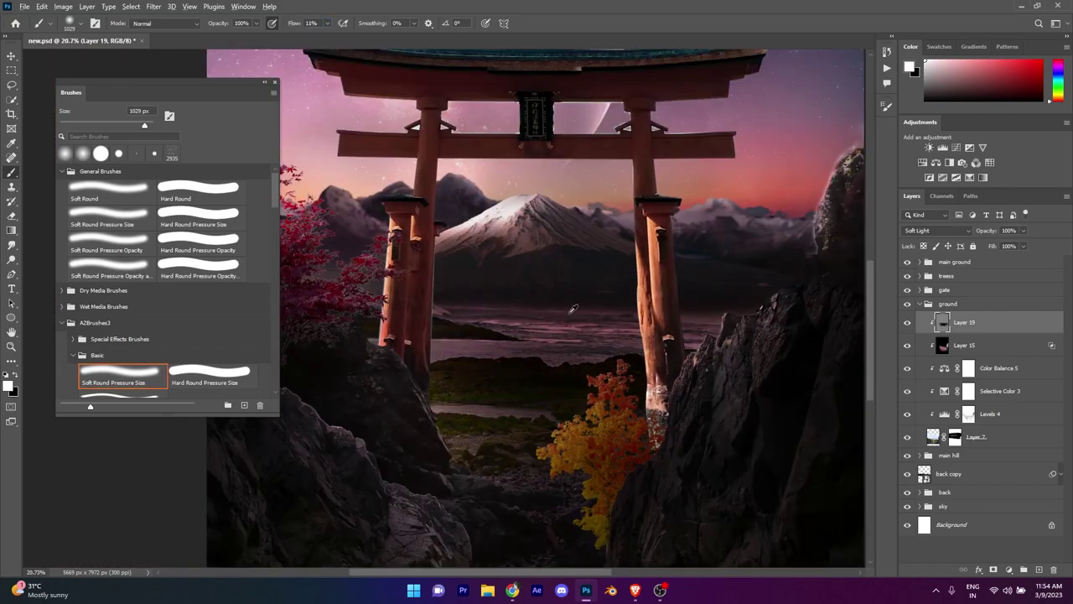
left_click_drag(292, 26, 282, 26)
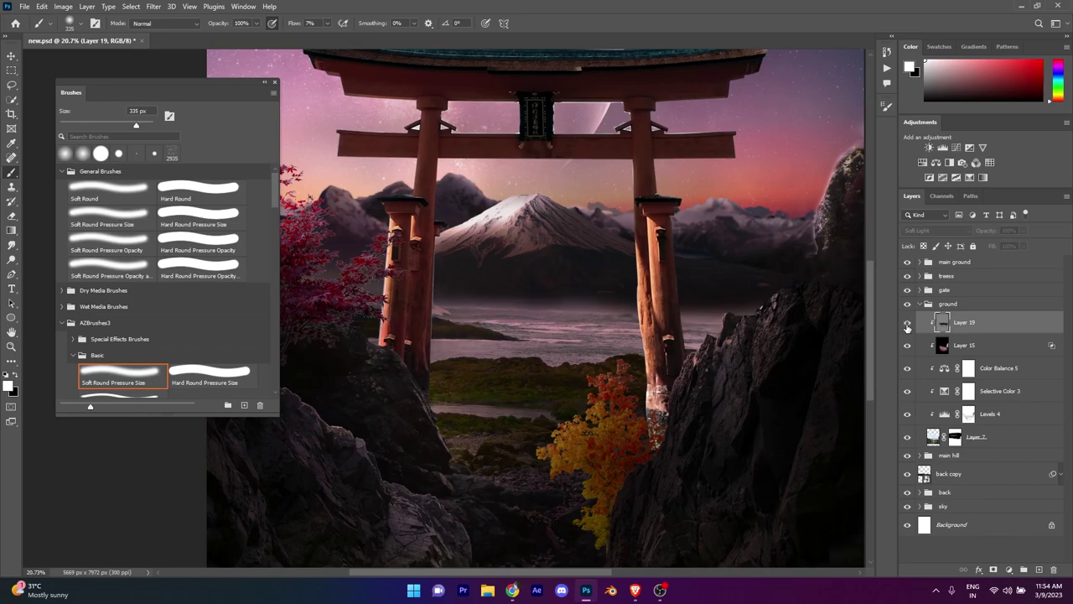
left_click_drag(436, 331, 584, 342)
scroll(584, 342, "down", 3)
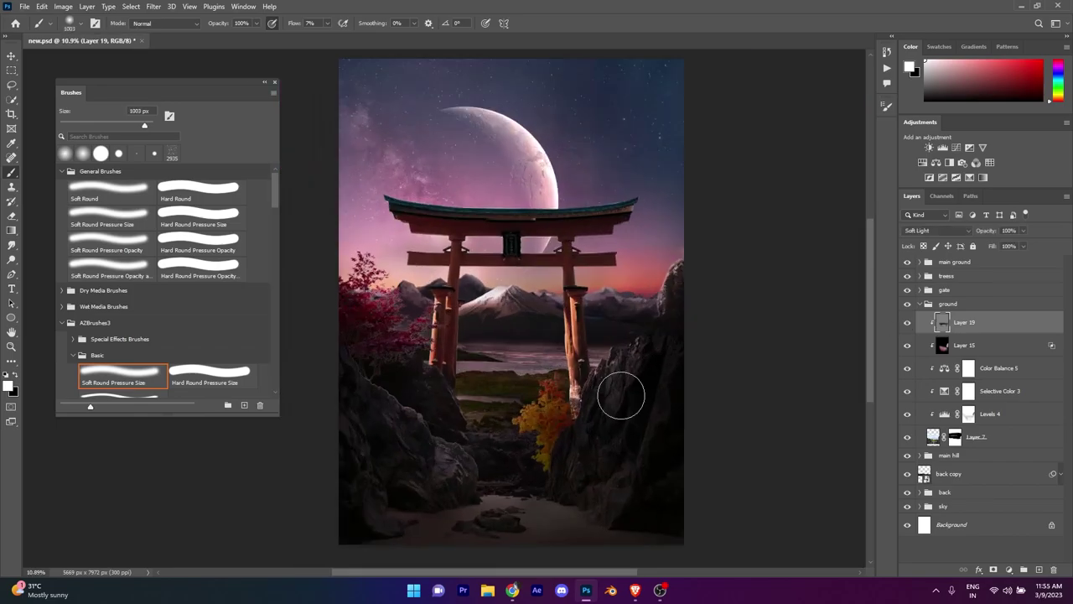
scroll(637, 383, "up", 3)
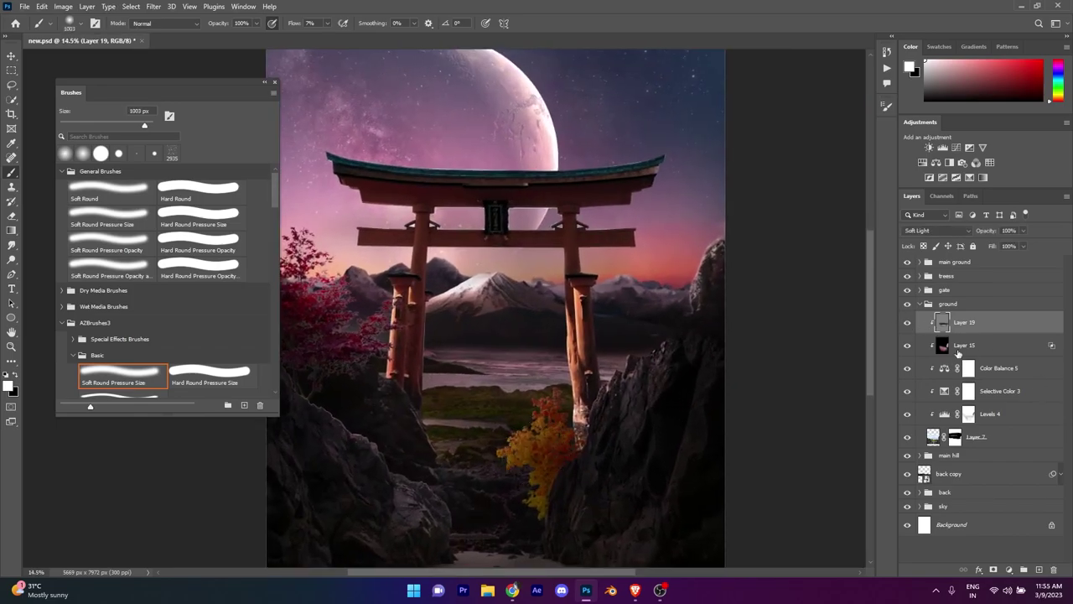
scroll(710, 271, "up", 3)
scroll(467, 331, "down", 3)
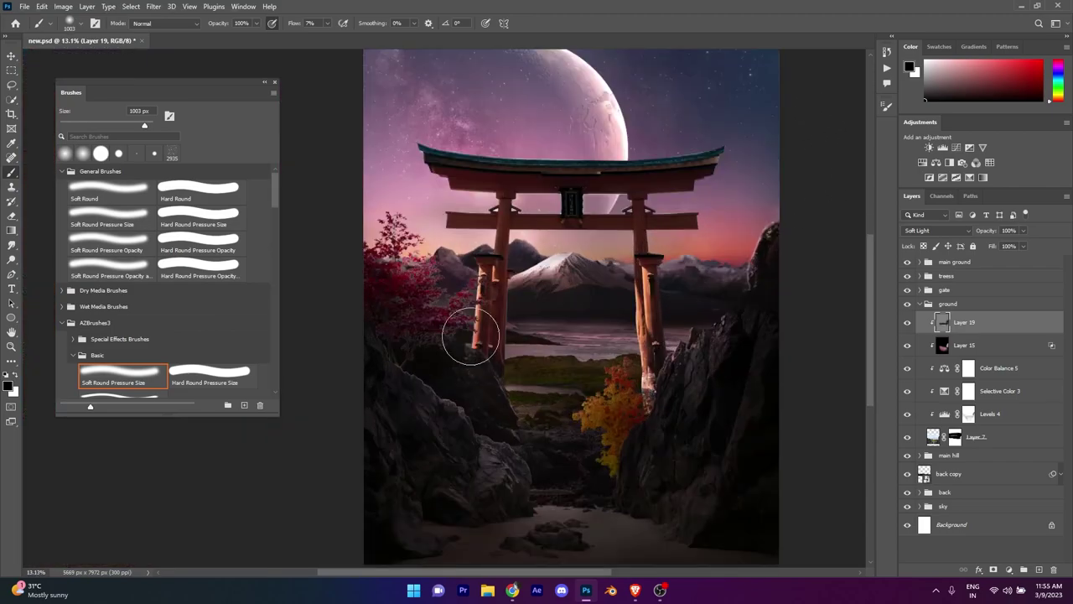
scroll(550, 413, "up", 2)
Step: Brush black across the lower valley below the gate to darken it
key("x")
left_click_drag(535, 447, 575, 450)
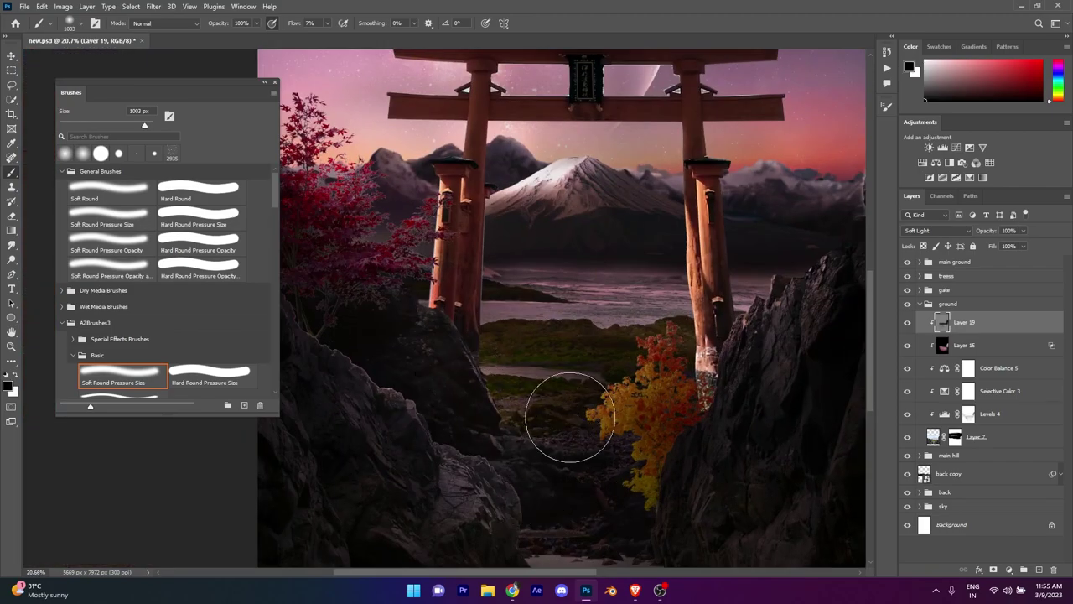
scroll(464, 366, "down", 3)
scroll(546, 410, "up", 1)
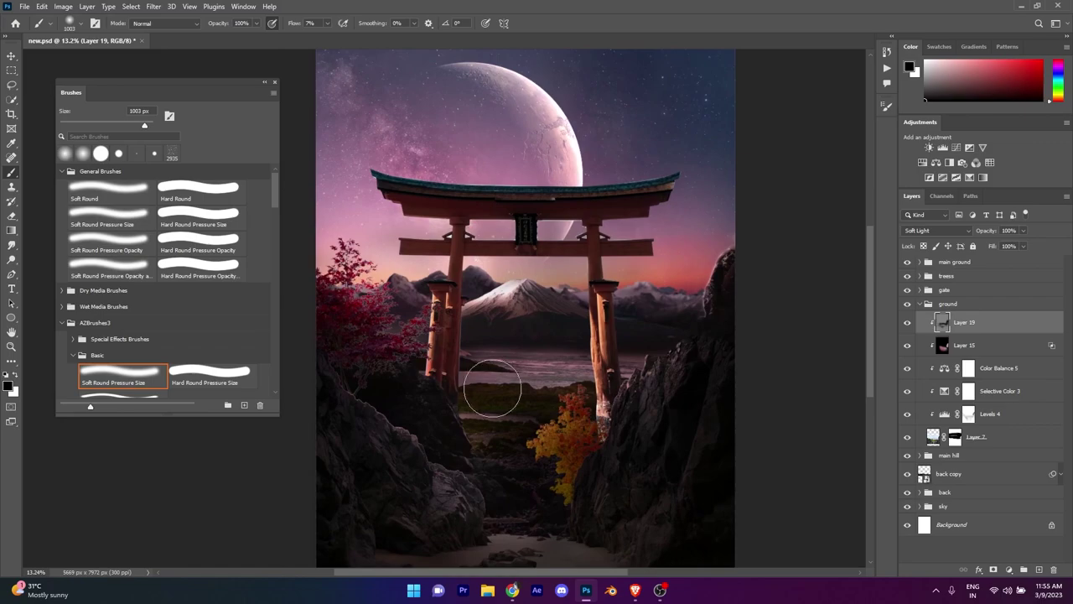
scroll(547, 402, "down", 3)
scroll(551, 394, "up", 3)
scroll(554, 388, "down", 1)
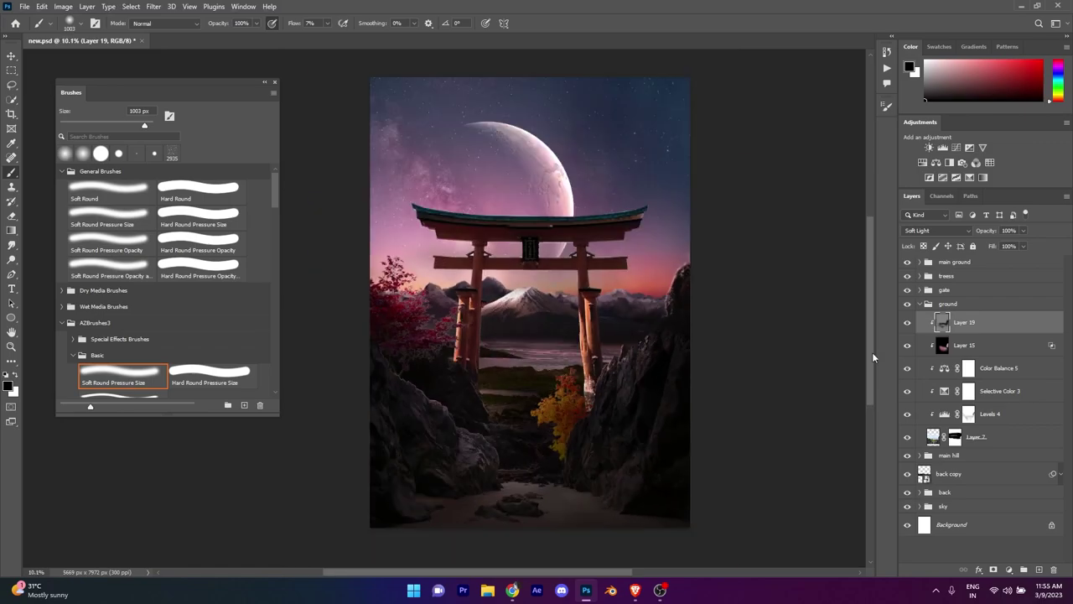
Step: Collapse the ground group and check Layer 18 in the treess group
left_click(919, 275)
left_click(919, 372)
left_click(996, 295)
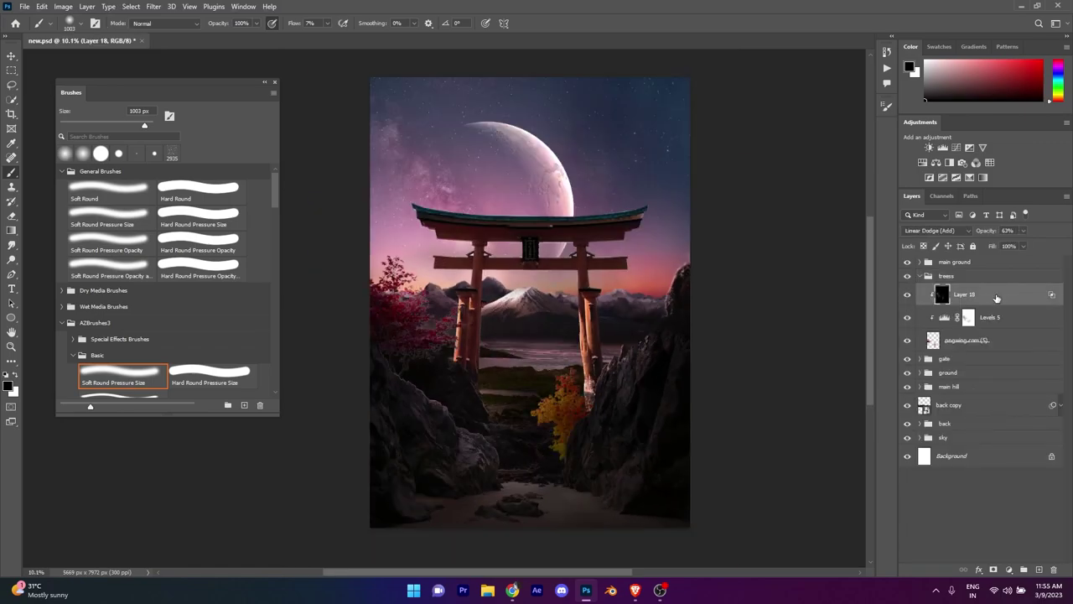
left_click(918, 276)
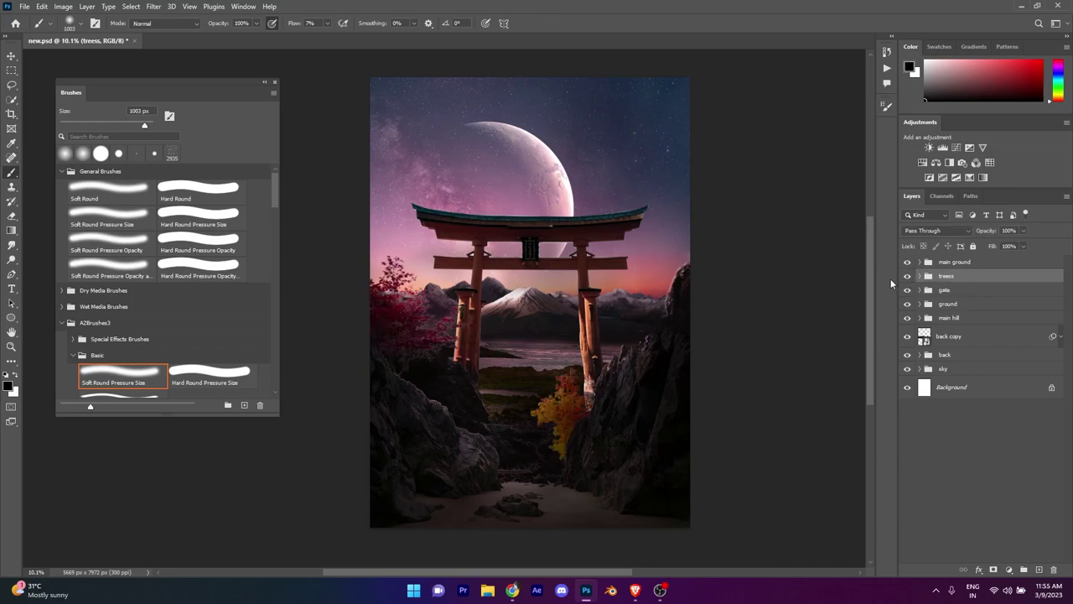
Step: Start Place Embedded and choose the green tree PNG from the stockk 1 folder
key("v")
left_click(24, 6)
left_click(51, 210)
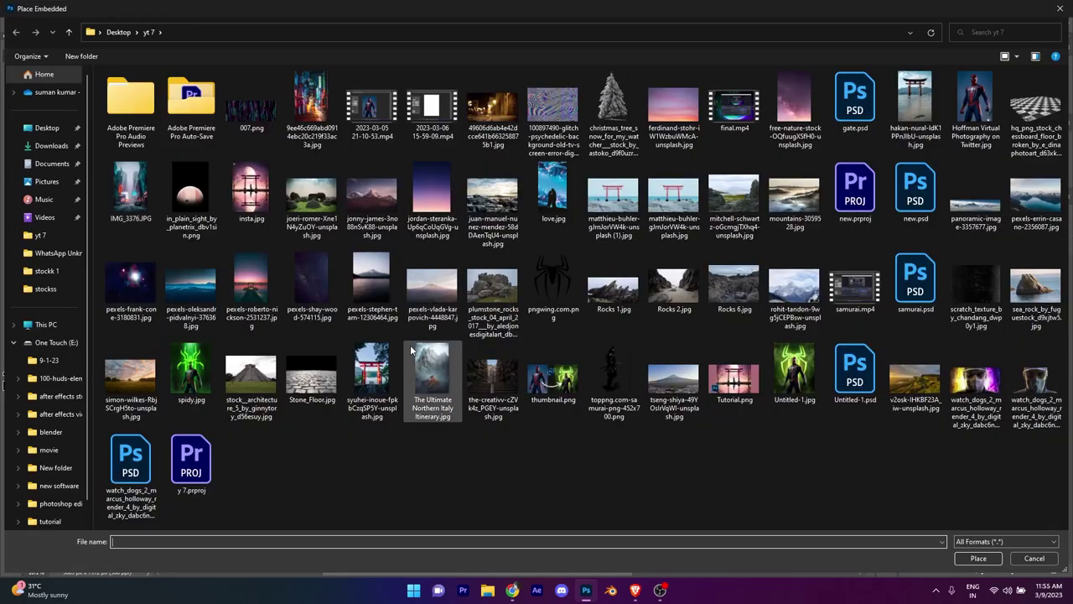
left_click(47, 127)
double_click(675, 155)
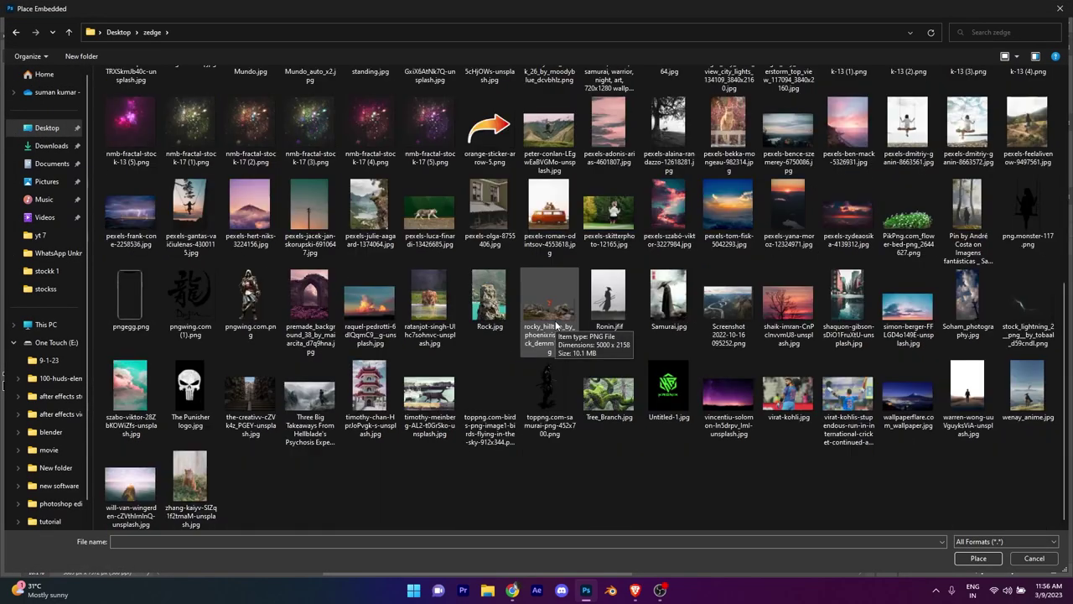
left_click(68, 124)
double_click(314, 102)
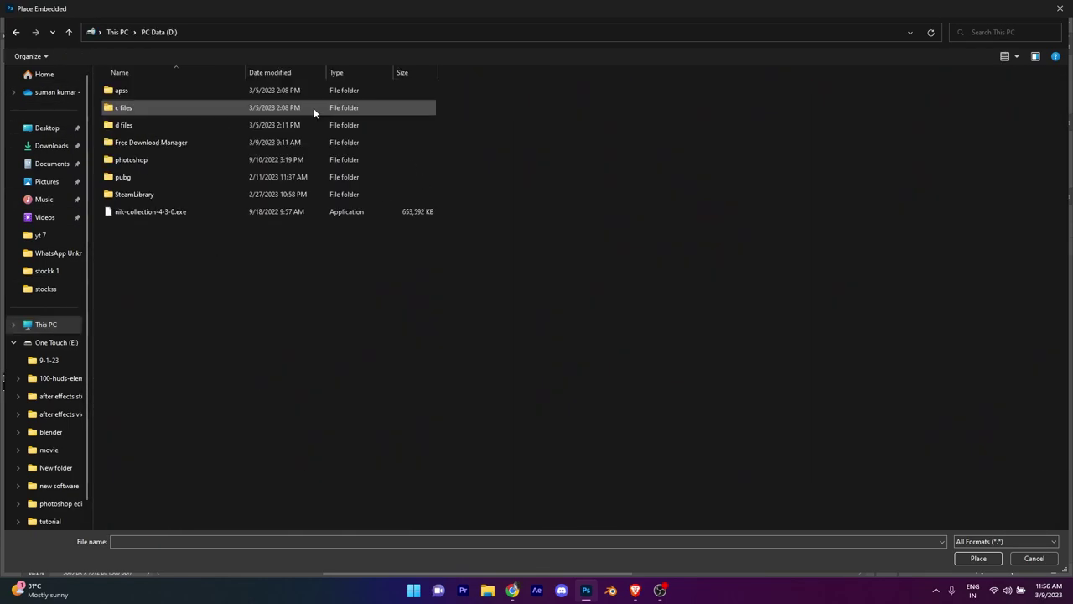
double_click(133, 111)
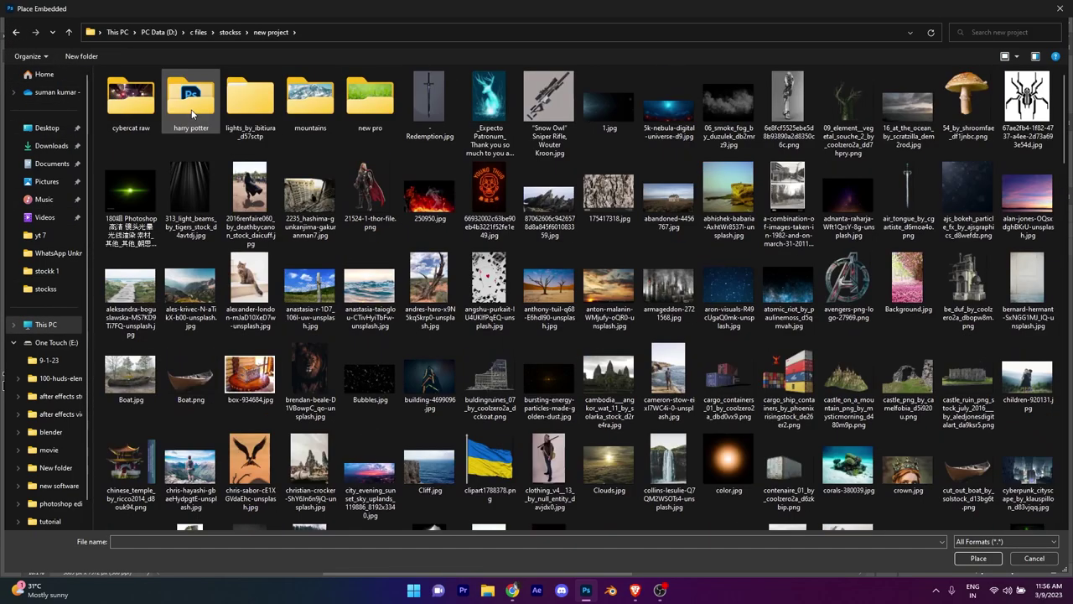
key("alt+Left")
double_click(310, 104)
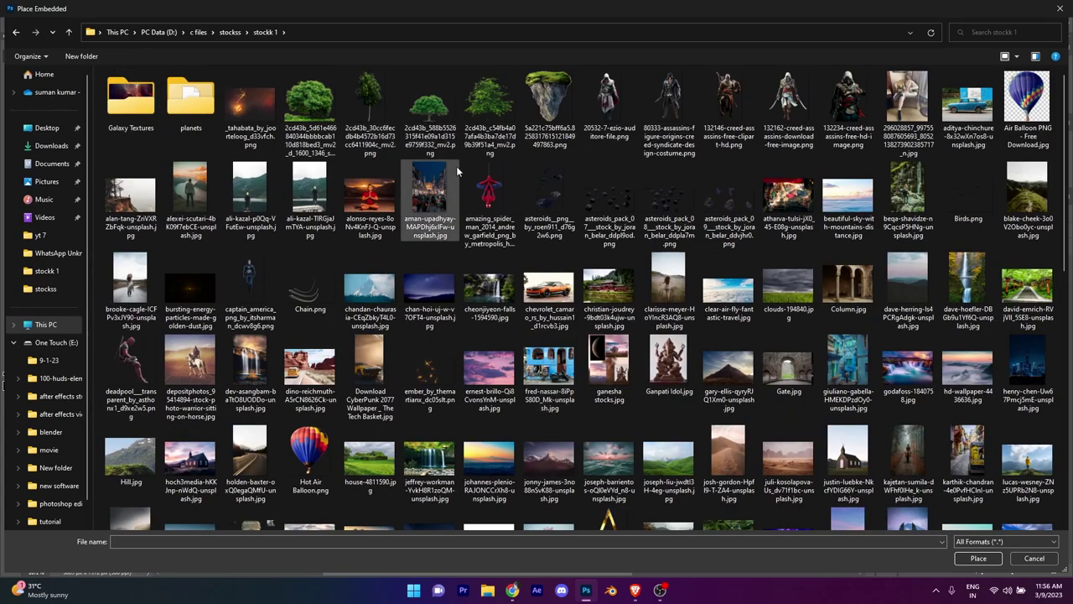
left_click(370, 105)
Step: Enlarge the placed tree and set it at the right edge above the right-hand rock
left_click(977, 557)
left_click_drag(560, 273, 670, 109)
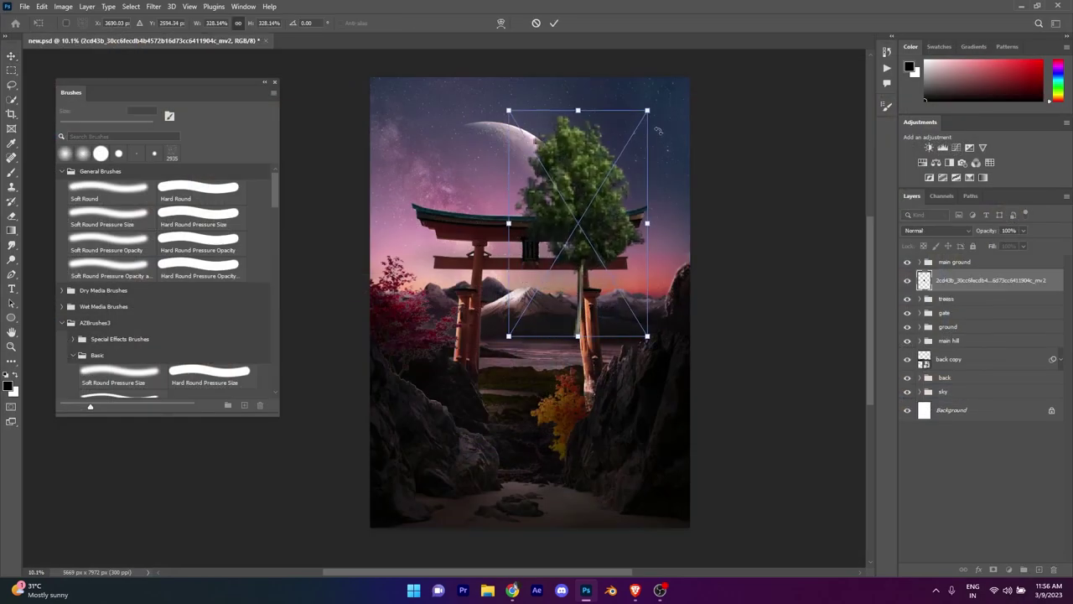
left_click_drag(624, 186, 687, 321)
key("Return")
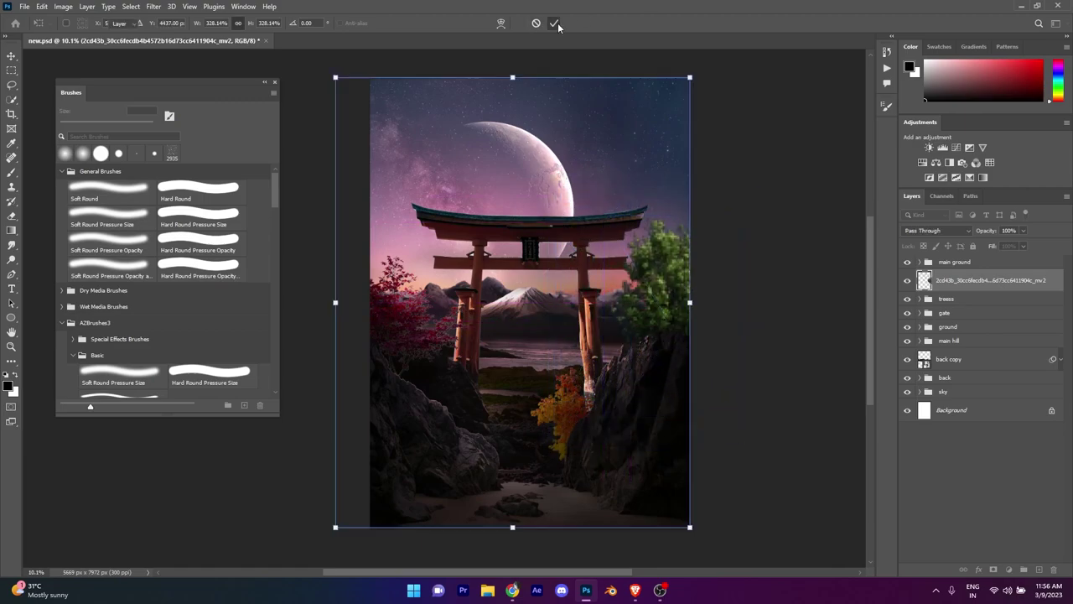
scroll(610, 327, "up", 2)
Step: Group the tree, then darken it with Levels and shift its hue with Hue/Saturation
key("ctrl+g")
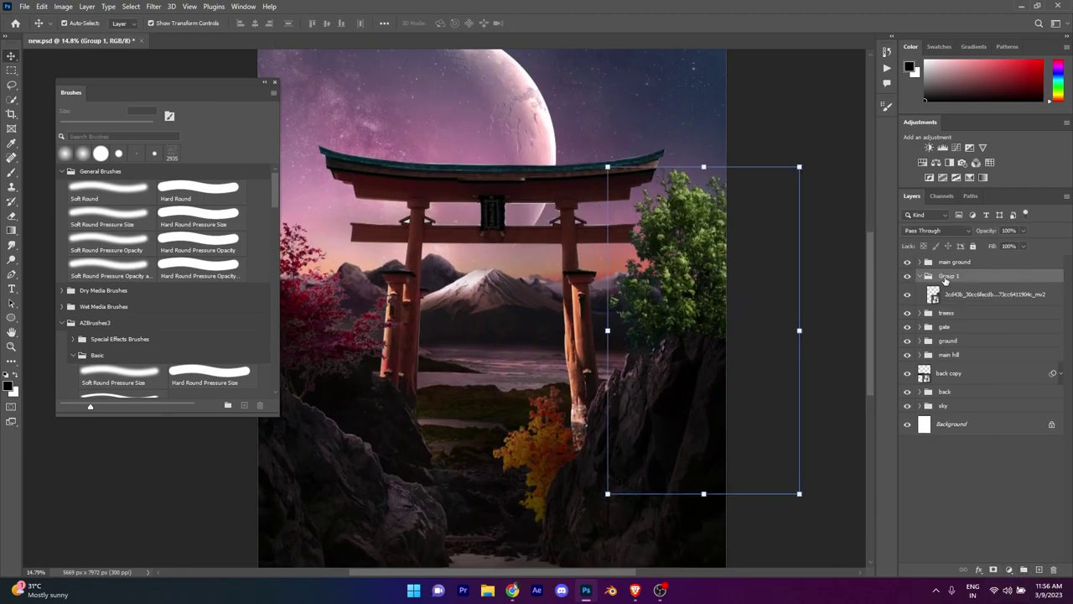
type("tree")
left_click(1009, 569)
left_click(1002, 410)
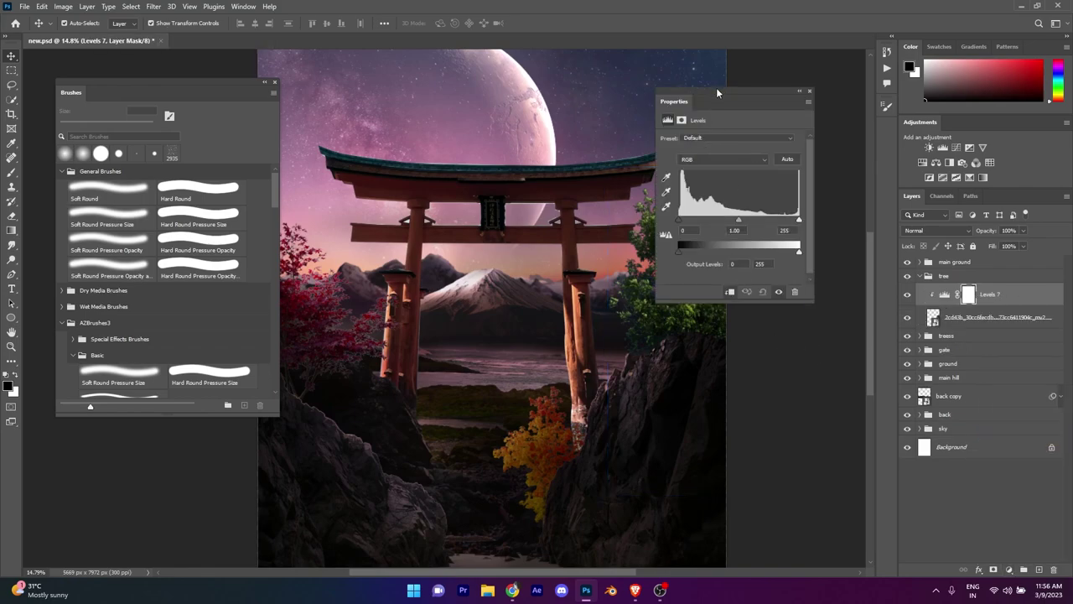
left_click_drag(881, 260, 811, 266)
left_click(894, 104)
left_click(1009, 569)
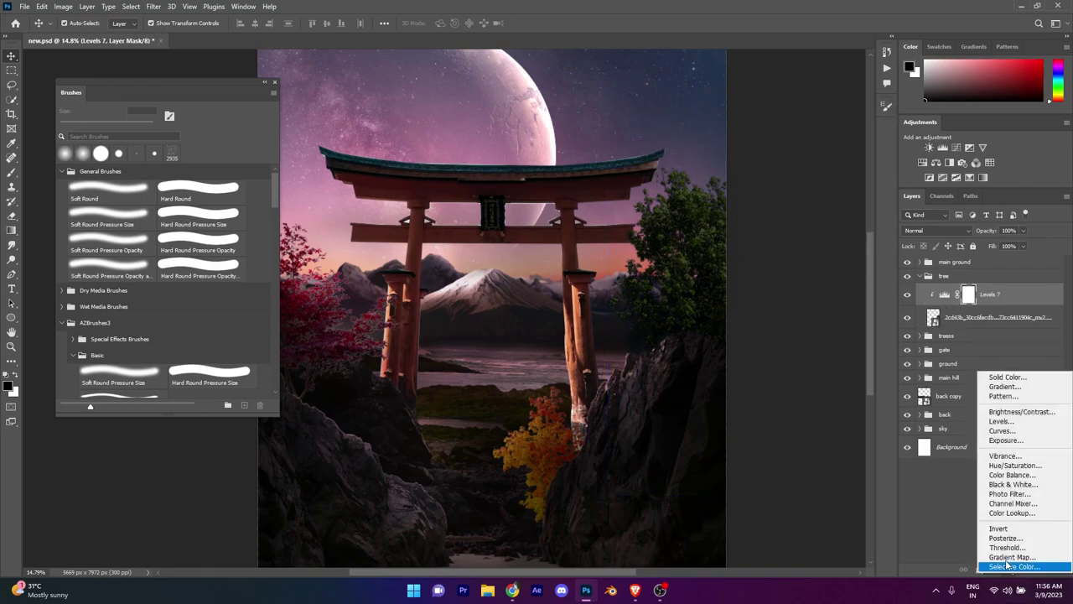
left_click(1014, 466)
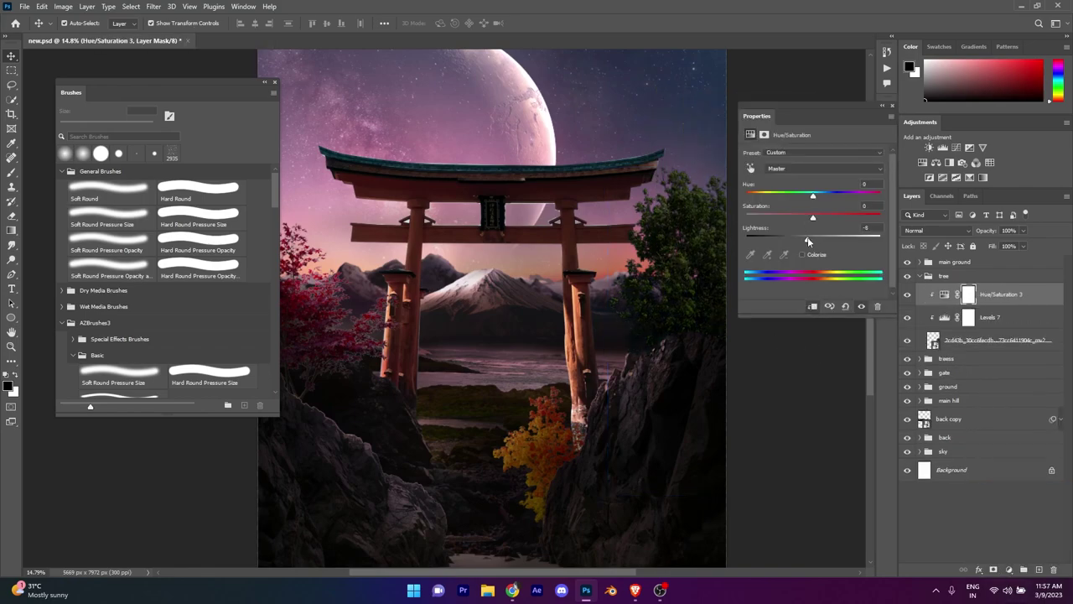
left_click_drag(812, 195, 798, 195)
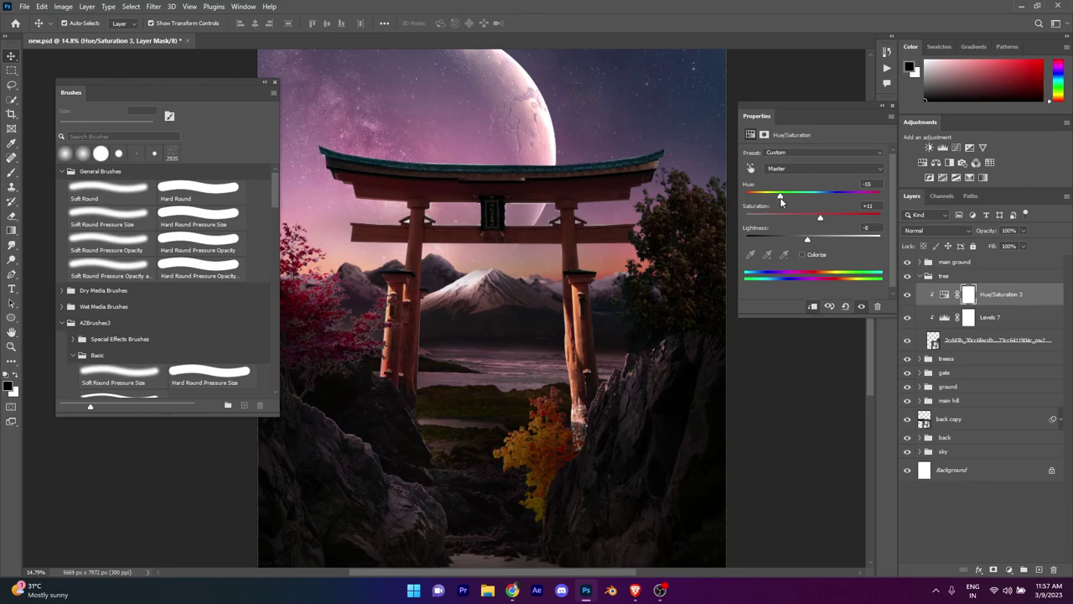
left_click(891, 105)
Step: Add a clipped Color Dodge fill of sky-sampled pink, blended only into brighter tones
left_click(1008, 569)
left_click(964, 370)
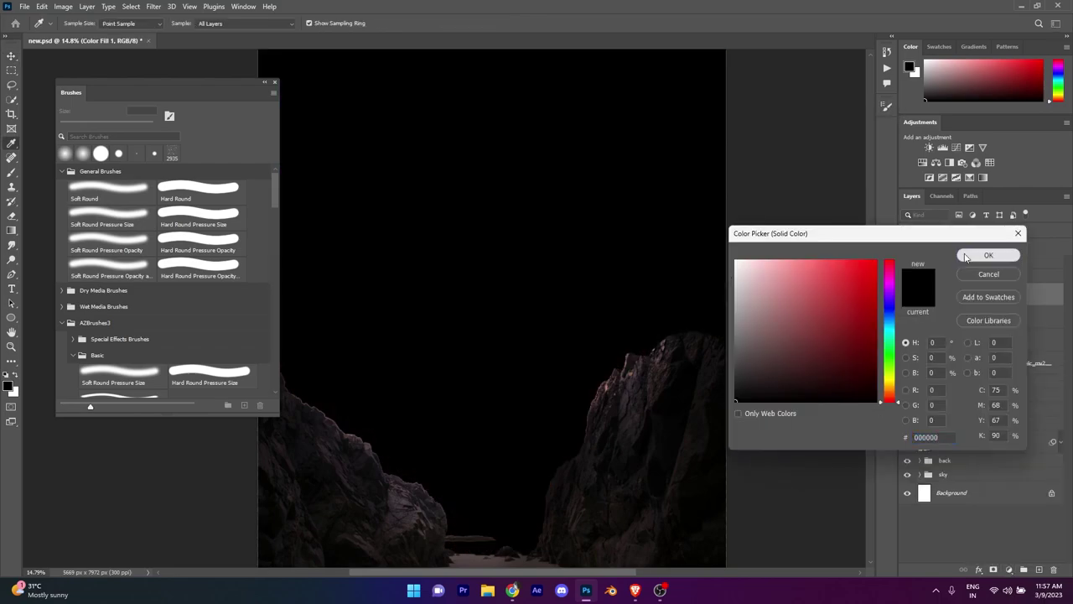
key("ctrl+alt+g")
left_click(471, 254)
left_click(988, 255)
left_click(931, 230)
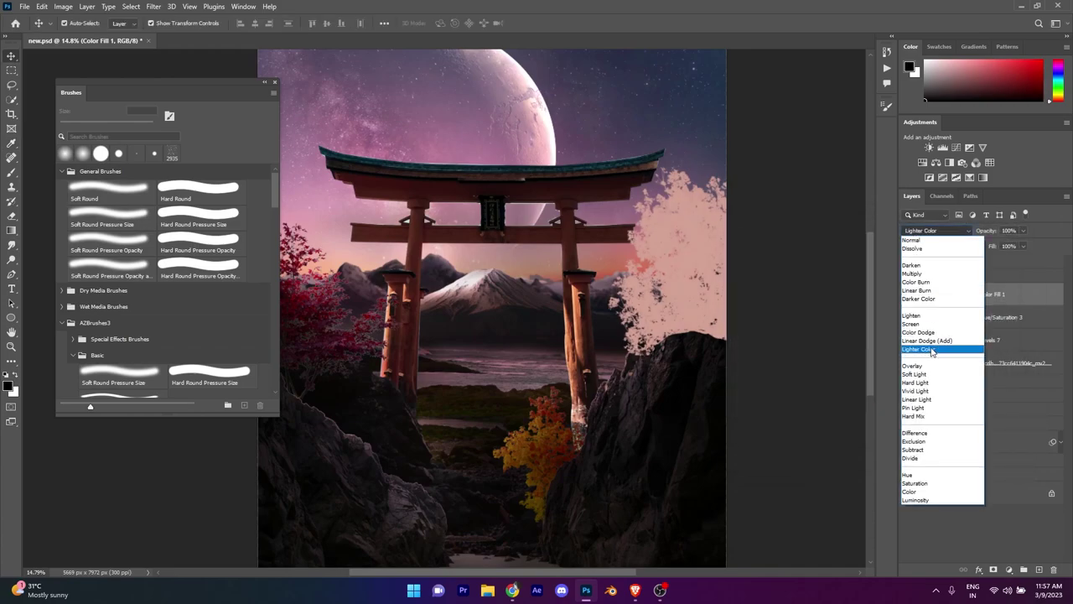
left_click(931, 344)
double_click(990, 307)
left_click_drag(628, 74, 823, 71)
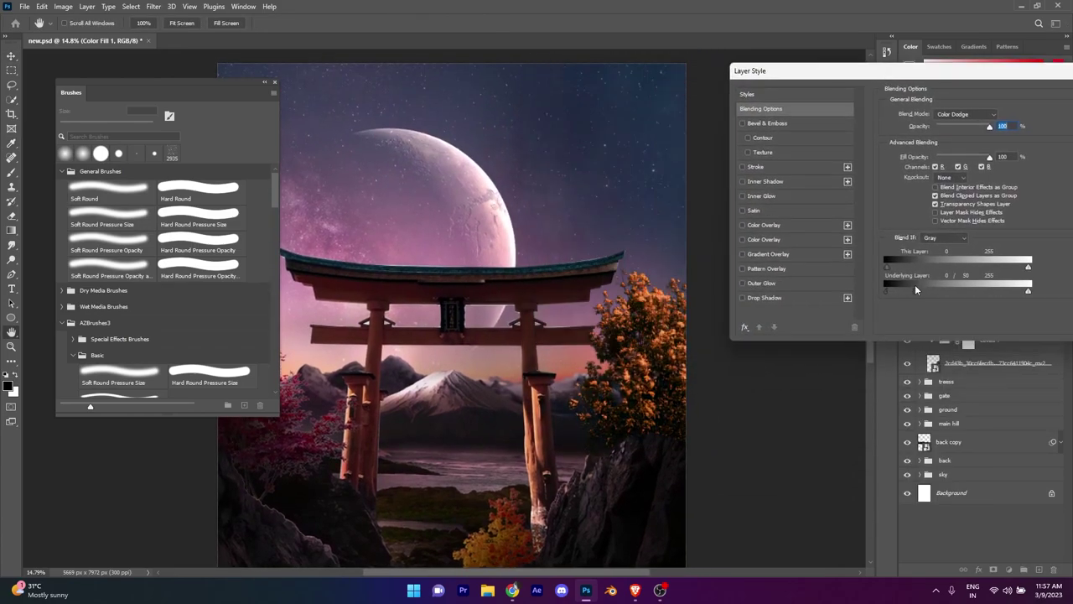
mouse_move(914, 285)
left_mouse_down()
mouse_move(896, 290)
mouse_move(931, 290)
left_mouse_up()
key("Return")
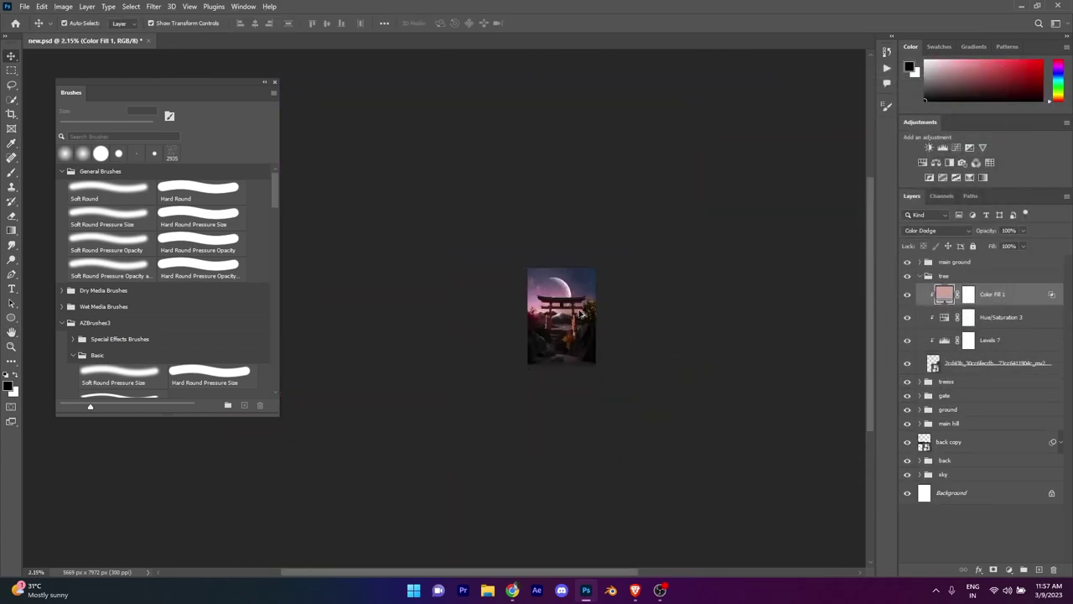
Step: Invert the pink fill's mask and prepare a white brush to paint the glow
key("v")
key("ctrl+i")
key("b")
key("x")
scroll(647, 307, "up", 3)
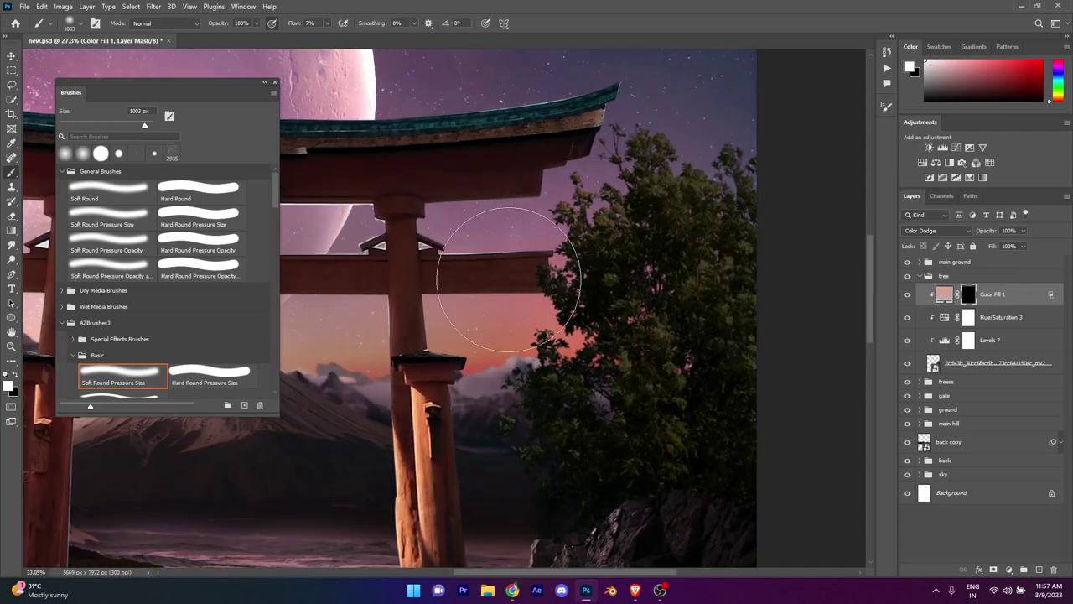
scroll(659, 227, "down", 1)
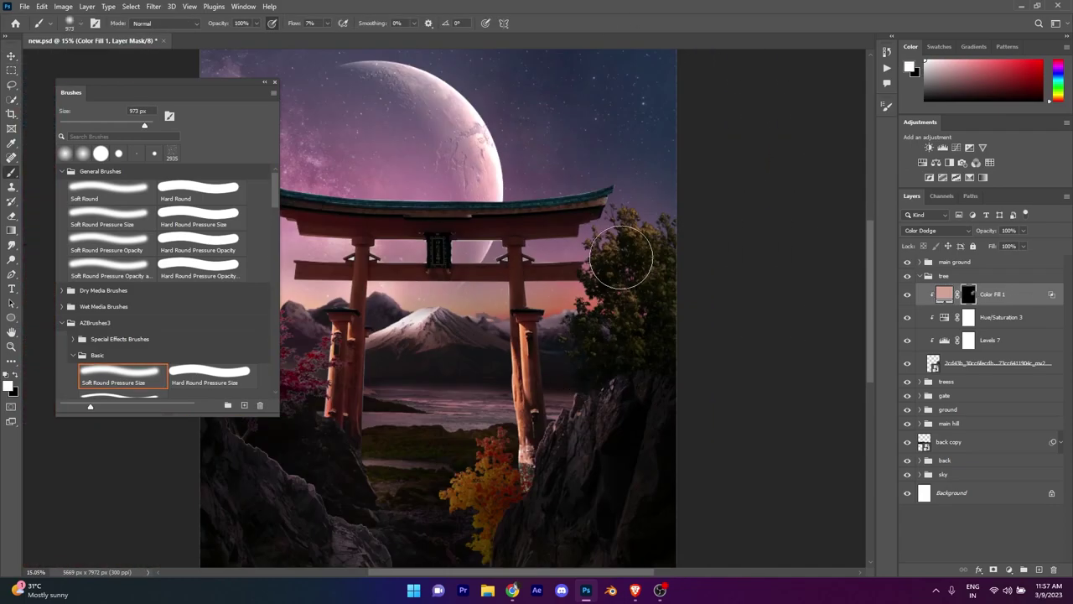
scroll(618, 259, "down", 2)
scroll(641, 271, "up", 2)
scroll(641, 271, "down", 2)
scroll(629, 403, "up", 2)
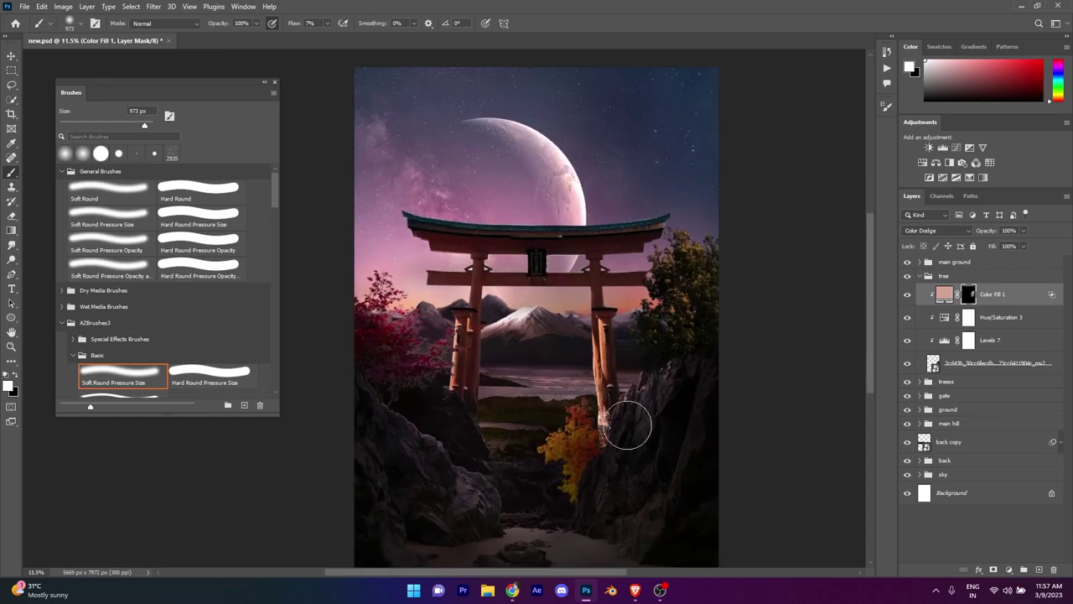
scroll(627, 426, "down", 2)
Step: Add a Hue/Saturation layer to the treess group: Saturation +10, Lightness -16, hue toward red
left_click(919, 276)
left_click(964, 307)
left_click(1009, 569)
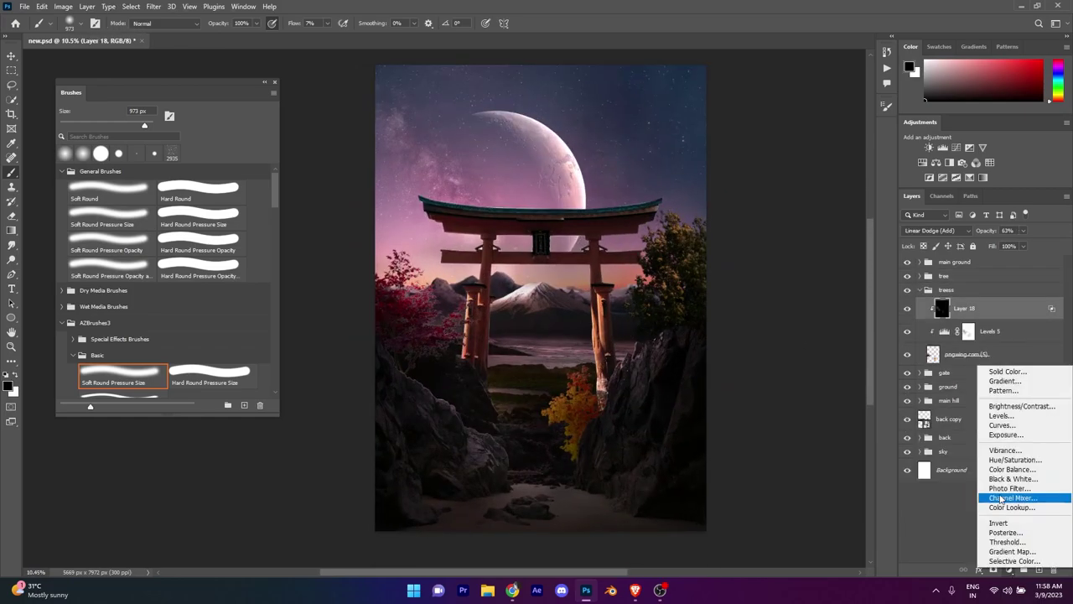
left_click(982, 488)
left_click_drag(812, 236, 799, 237)
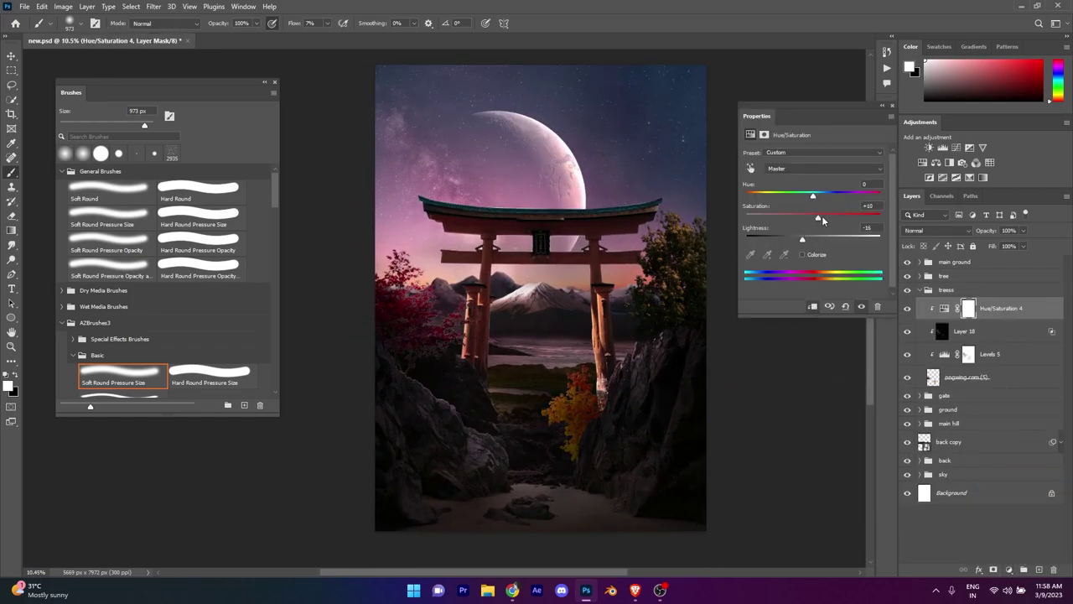
left_click_drag(822, 220, 822, 218)
left_click_drag(812, 194, 805, 199)
left_click(883, 107)
Step: Set the treess Hue/Saturation layer to Color Dodge and select its mask with a brush
left_click(938, 230)
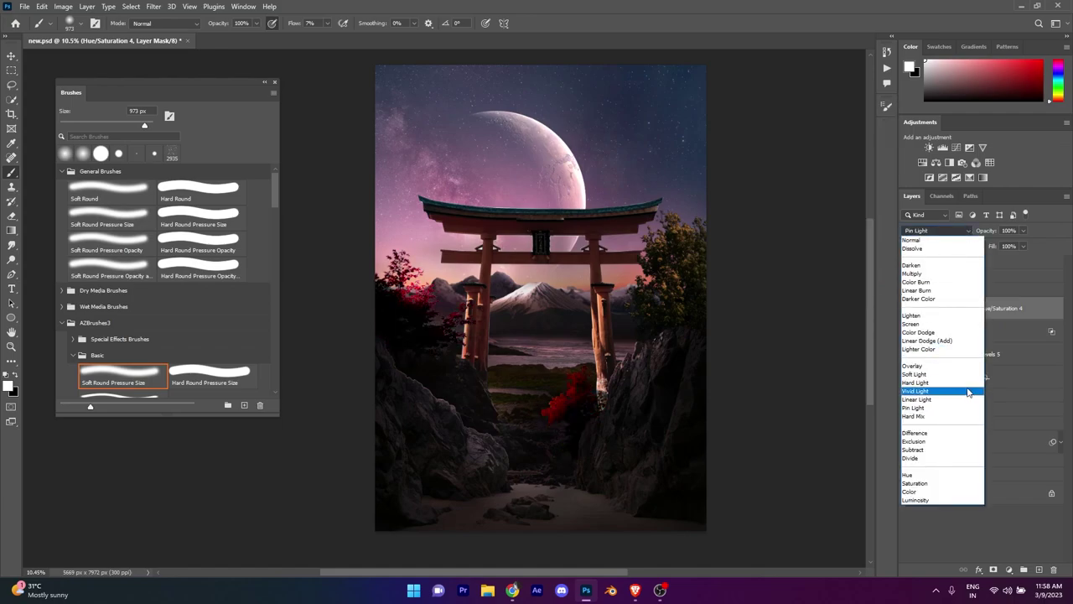
left_click(941, 333)
double_click(1031, 308)
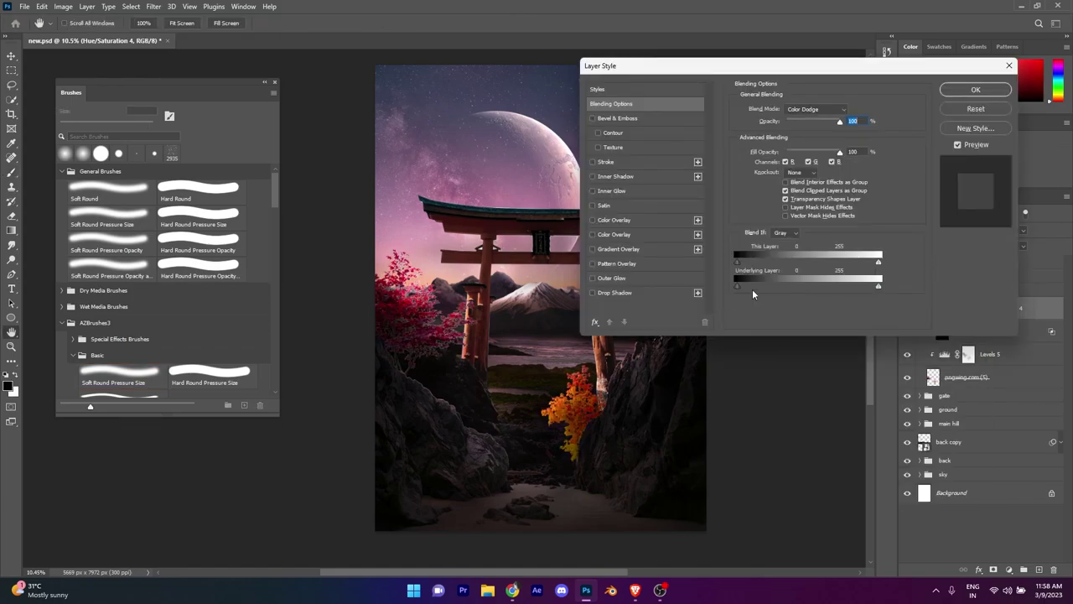
left_click(975, 89)
left_click(969, 308)
key("b")
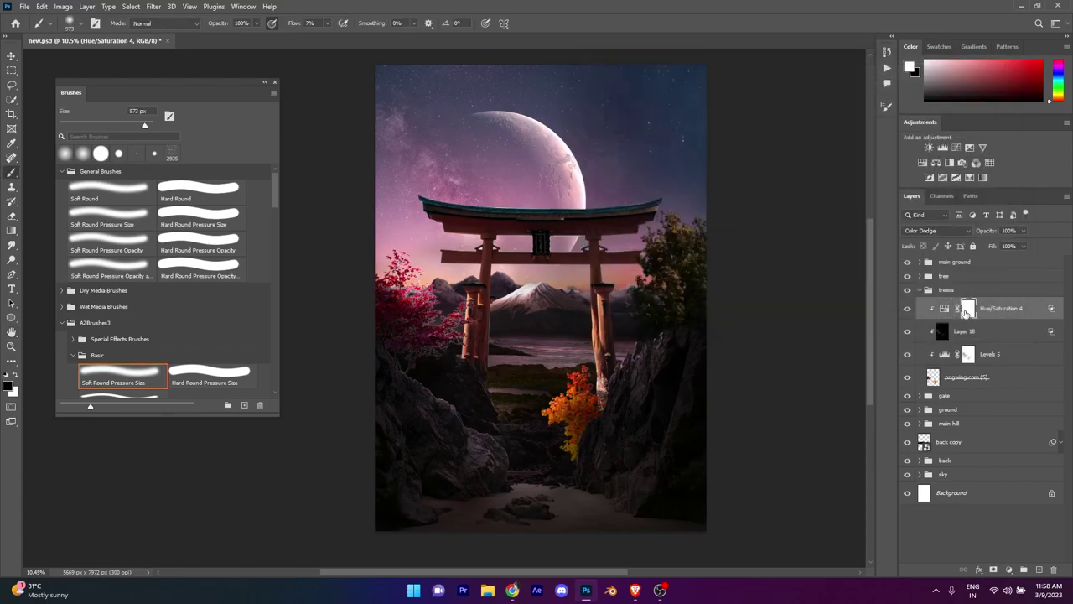
Step: Zoom over the red and yellow trees, then delete the treess group
scroll(523, 290, "up", 3)
scroll(686, 543, "up", 2)
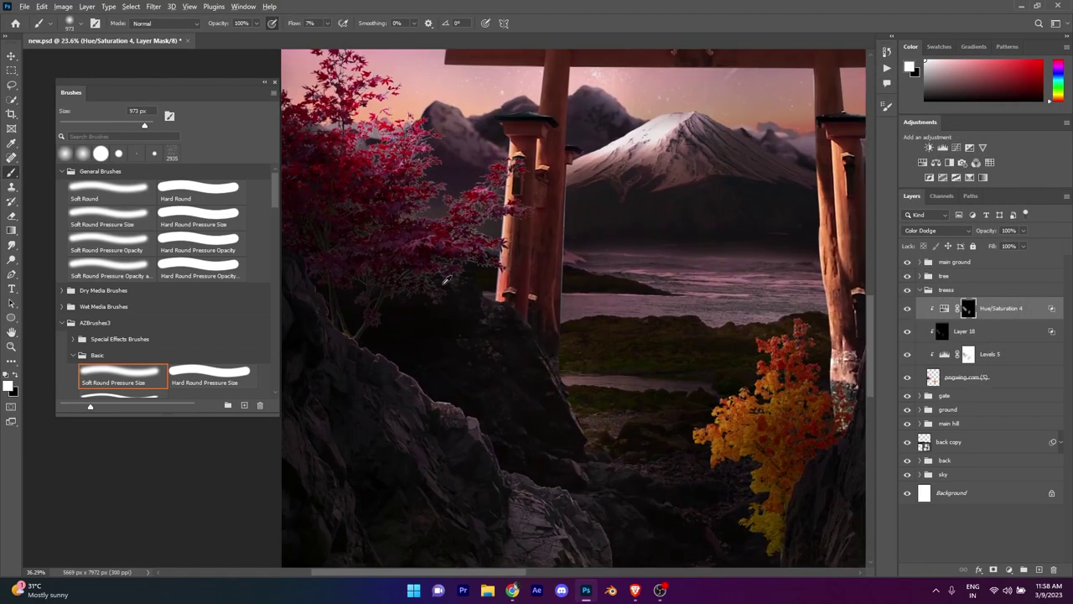
scroll(443, 276, "up", 3)
scroll(490, 290, "up", 2)
scroll(490, 289, "down", 5)
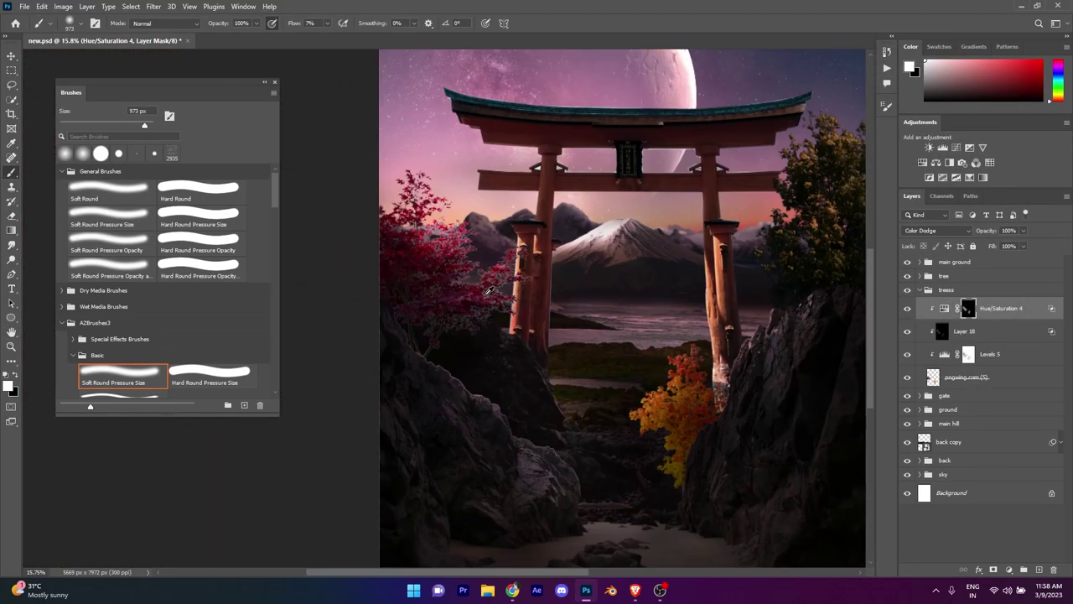
scroll(678, 350, "down", 1)
scroll(678, 349, "up", 1)
scroll(591, 310, "up", 1)
scroll(590, 310, "up", 1)
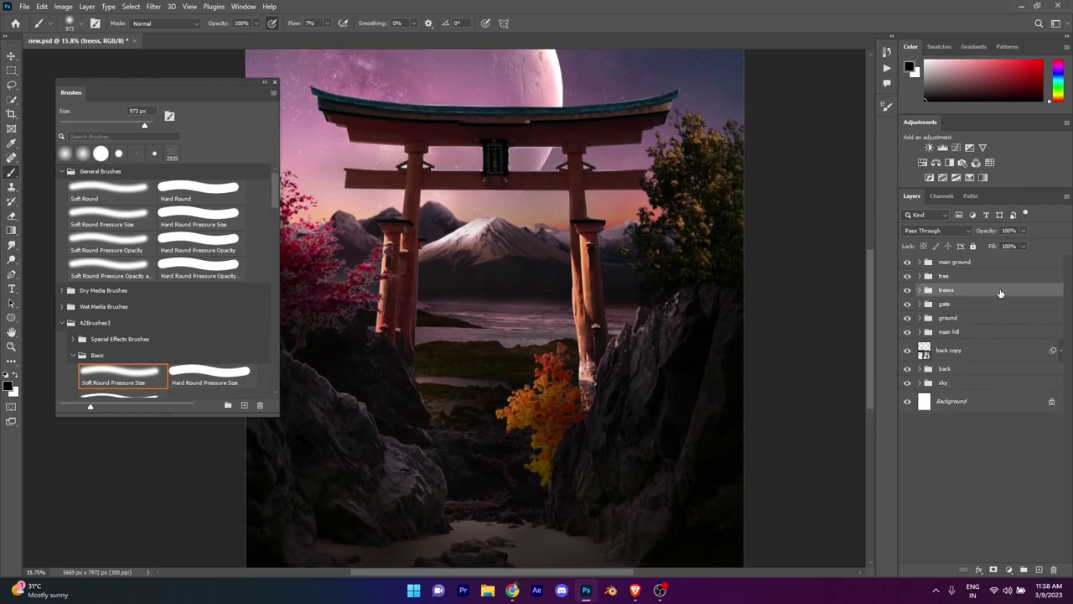
key("Delete")
Step: Try placing Tree.png at the upper left, then cancel the placement
key("ctrl+0")
key("v")
left_click(24, 6)
left_click(77, 218)
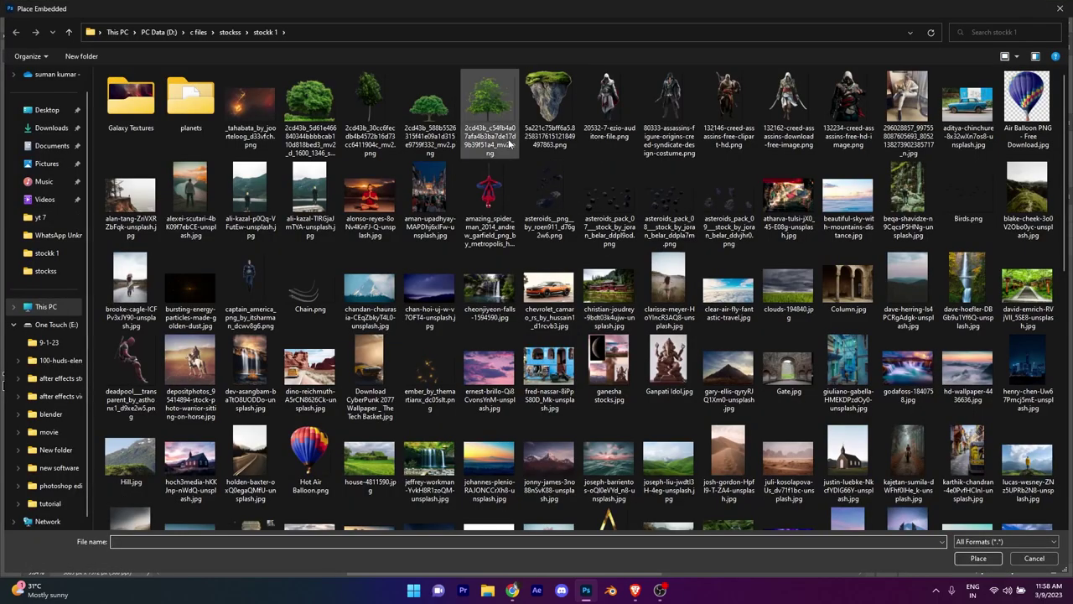
scroll(587, 335, "down", 10)
left_click(788, 381)
left_click(973, 559)
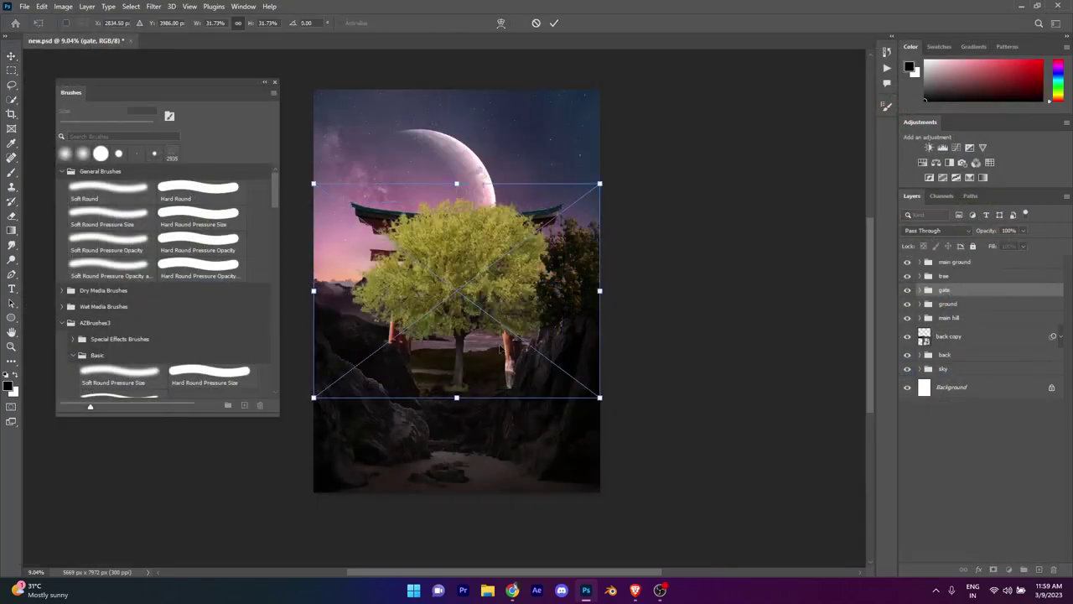
mouse_move(495, 306)
left_mouse_down()
mouse_move(327, 237)
mouse_move(439, 267)
mouse_move(385, 331)
left_mouse_up()
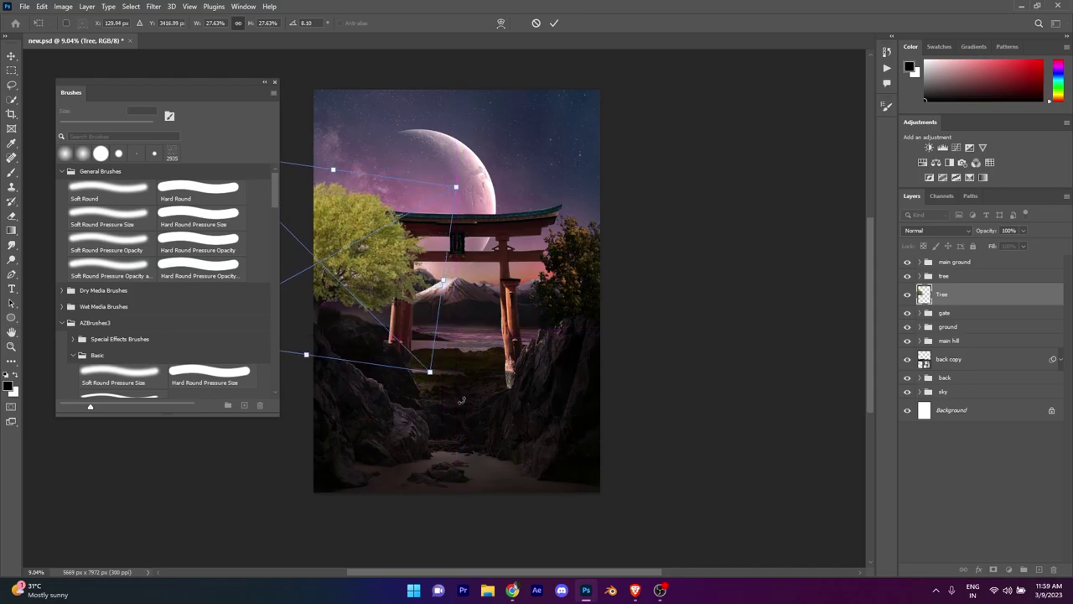
key("Escape")
Step: Place the orange tree image pngwing.com (2).png as an embedded layer
scroll(394, 333, "up", 5)
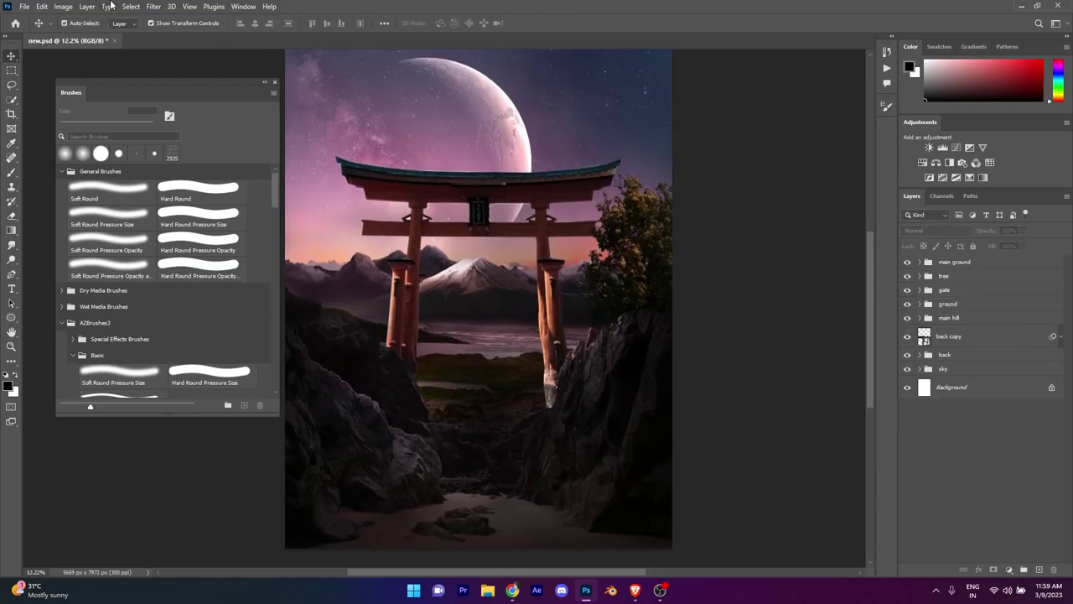
left_click(25, 6)
left_click(67, 289)
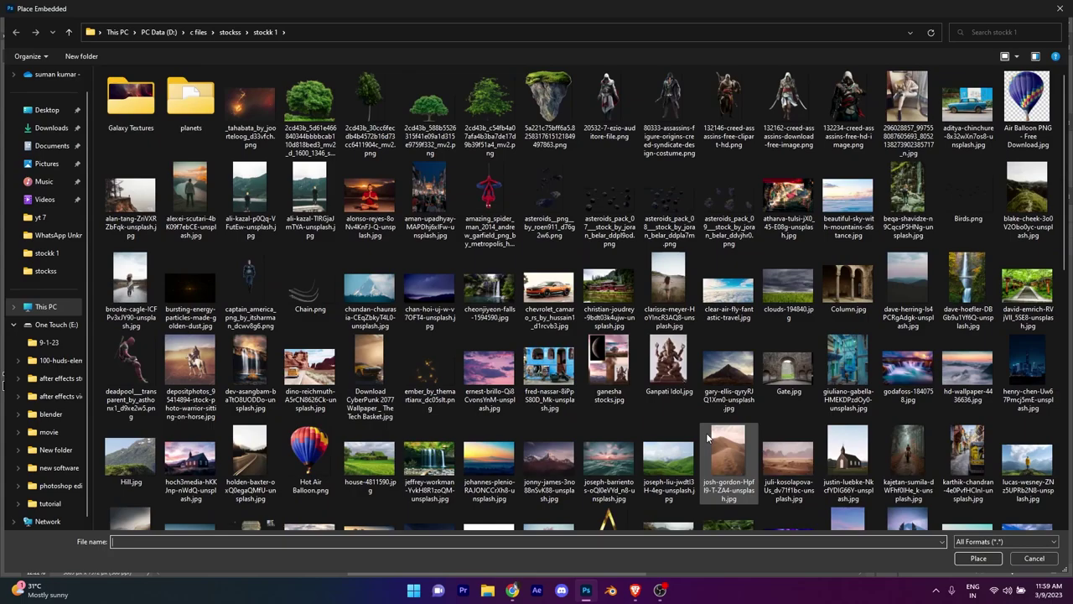
scroll(707, 437, "down", 15)
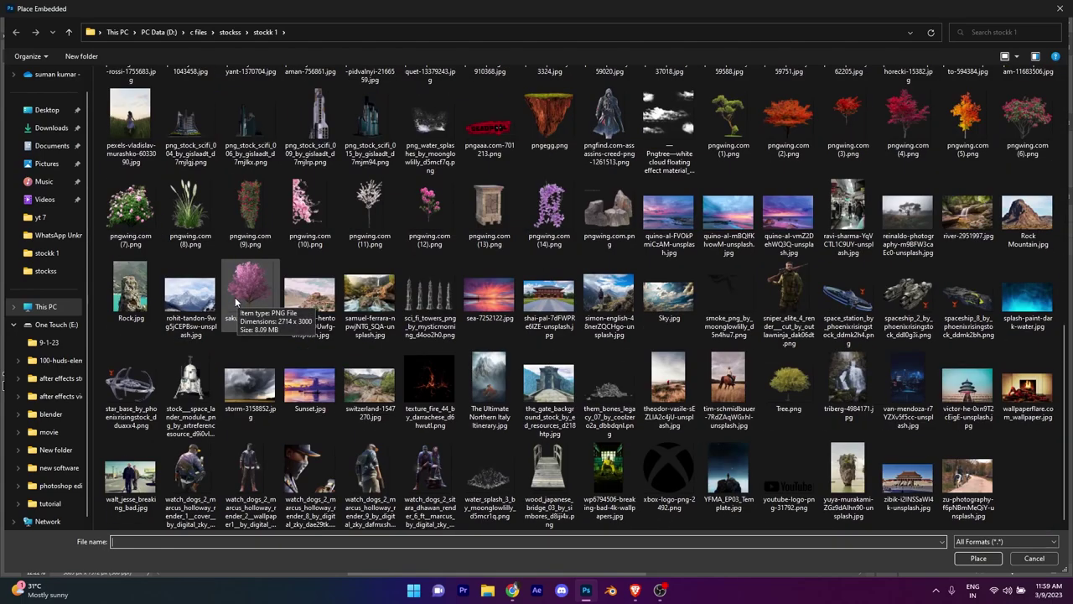
scroll(237, 302, "up", 3)
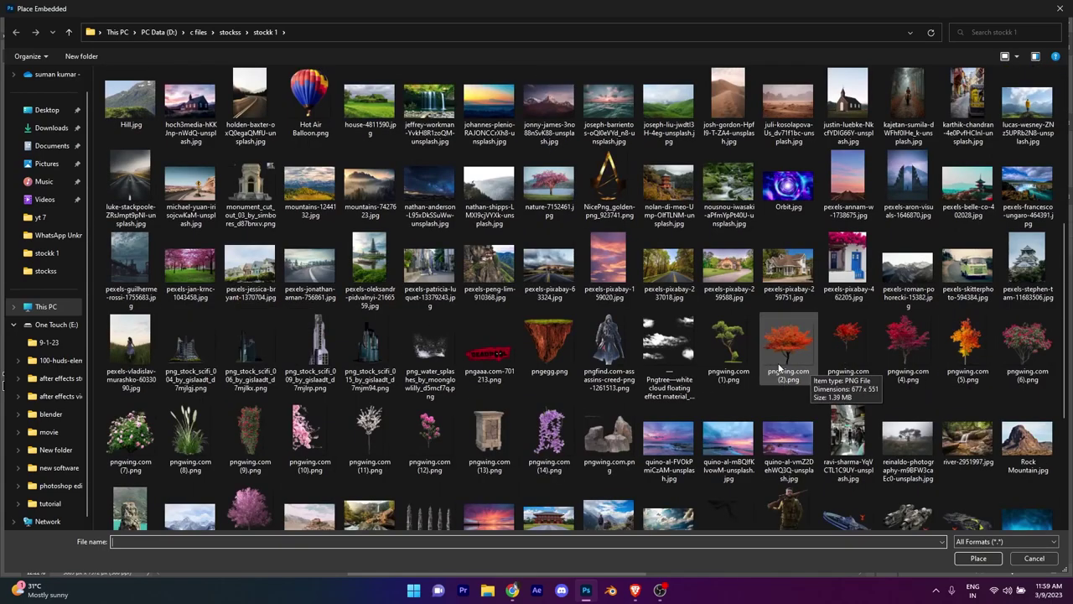
left_click(780, 369)
left_click(978, 558)
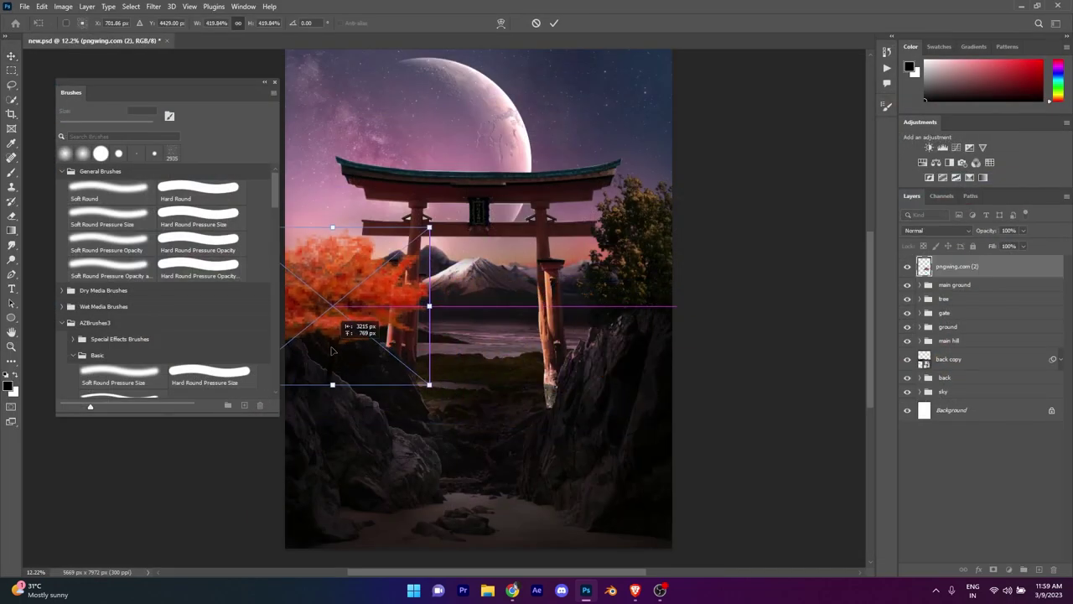
key("Return")
Step: Slightly enlarge the orange tree beside the gate on the left rock, then group it
left_click_drag(430, 379, 391, 369)
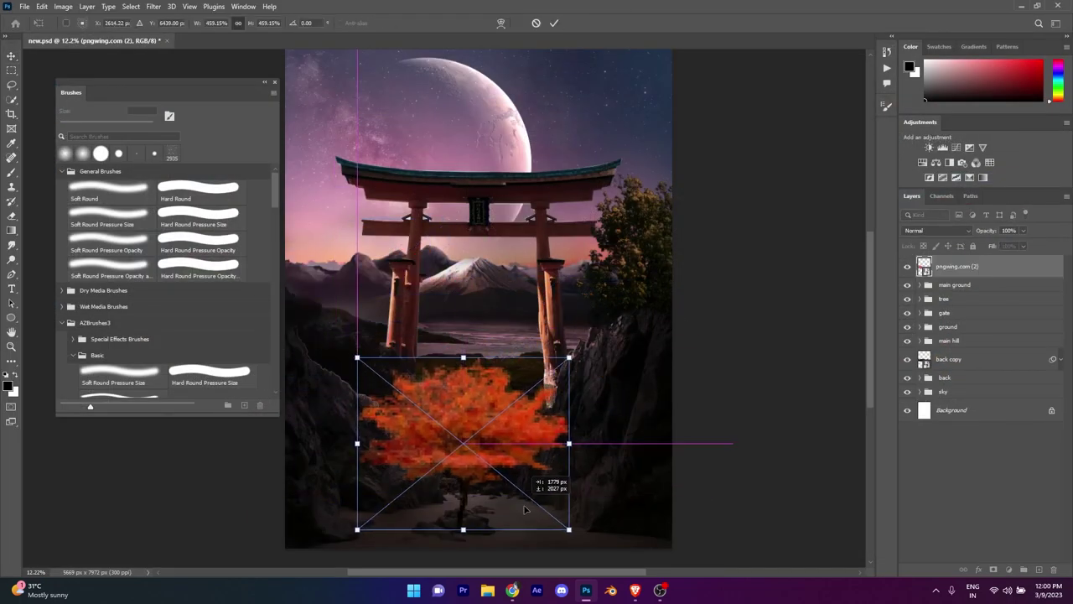
left_click_drag(377, 281, 377, 252)
key("Return")
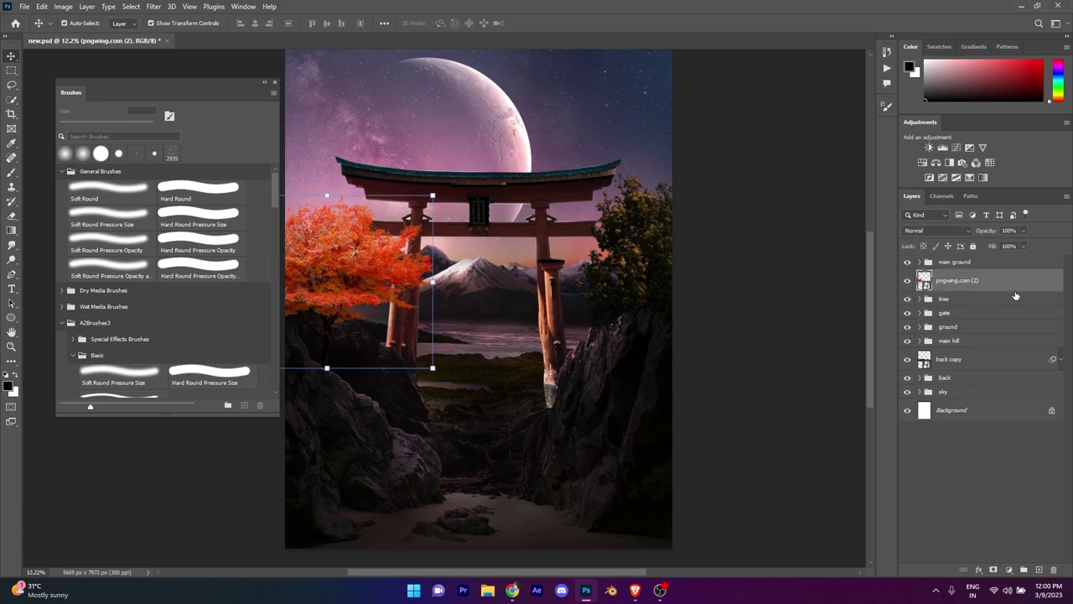
left_click_drag(1016, 296, 1023, 568)
type("tree")
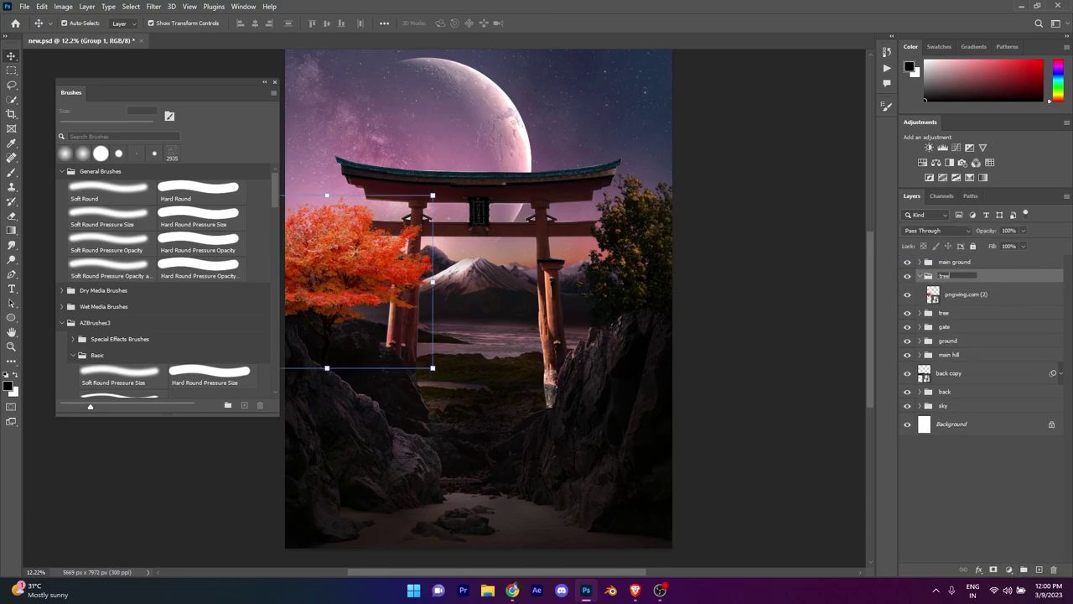
Step: Add a Levels adjustment to the orange tree, lowering output white to darken it
left_click(1008, 569)
left_click(1001, 421)
left_click_drag(881, 266, 802, 266)
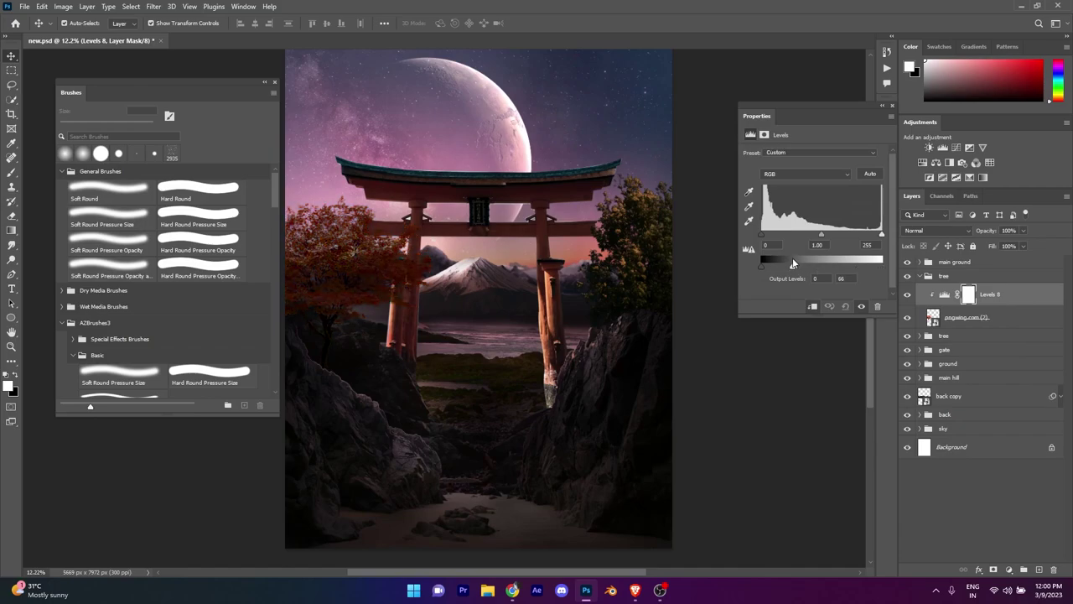
left_click(883, 106)
left_click(1008, 570)
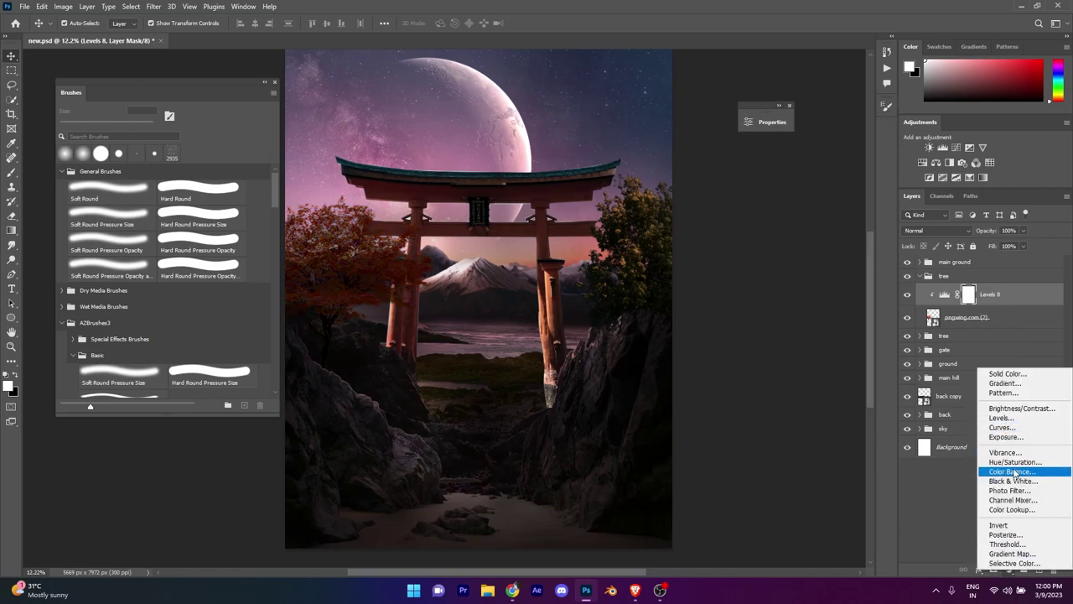
key("Escape")
Step: Switch to a smaller soft brush and undo an accidentally created empty group
key("b")
scroll(523, 264, "up", 2)
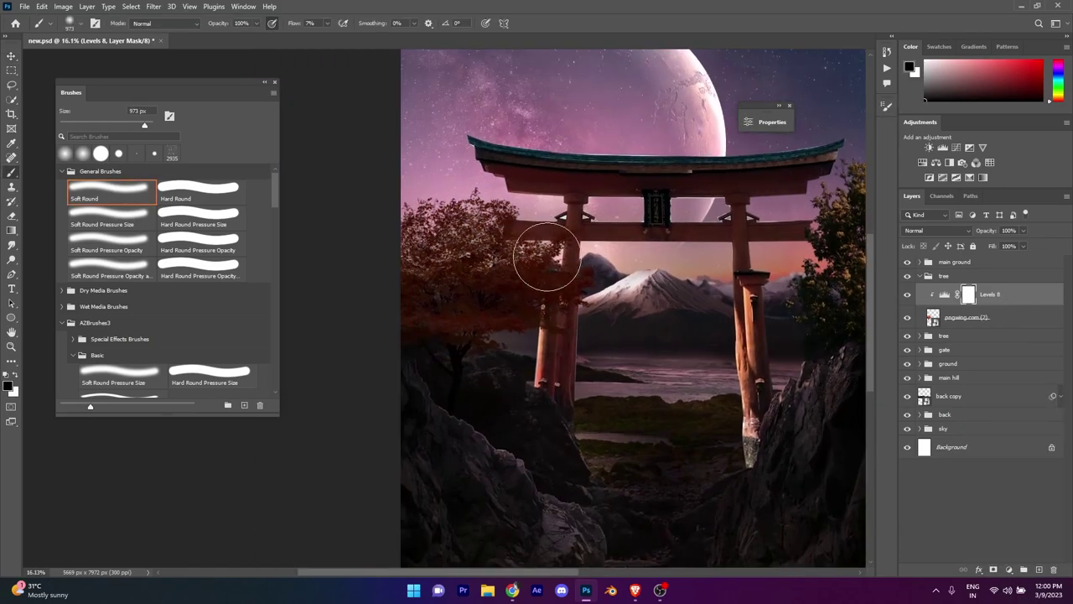
scroll(470, 357, "up", 5)
key("shift+4")
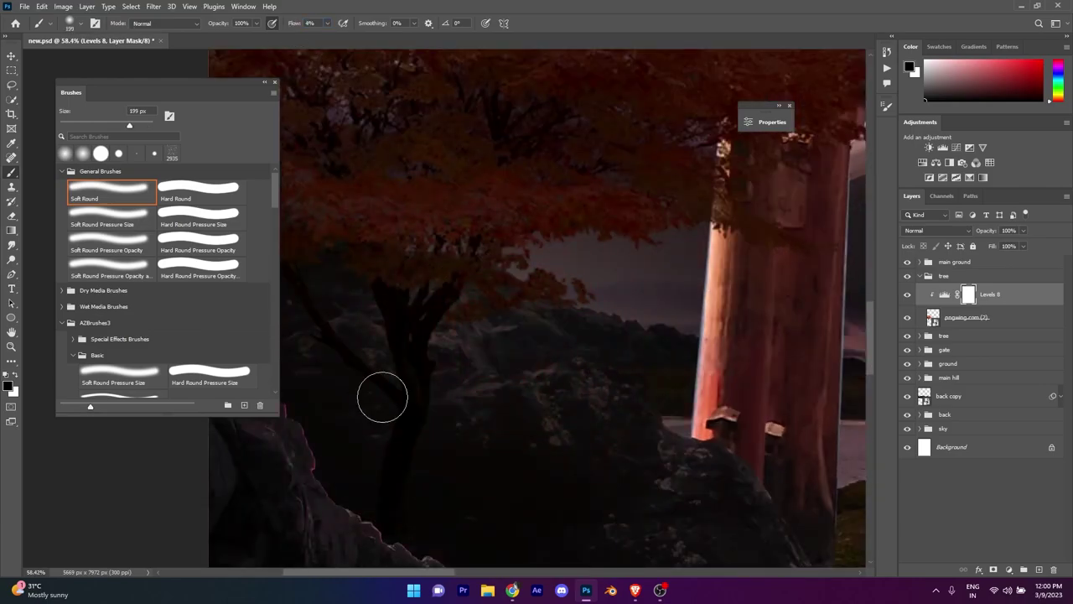
scroll(419, 394, "down", 3)
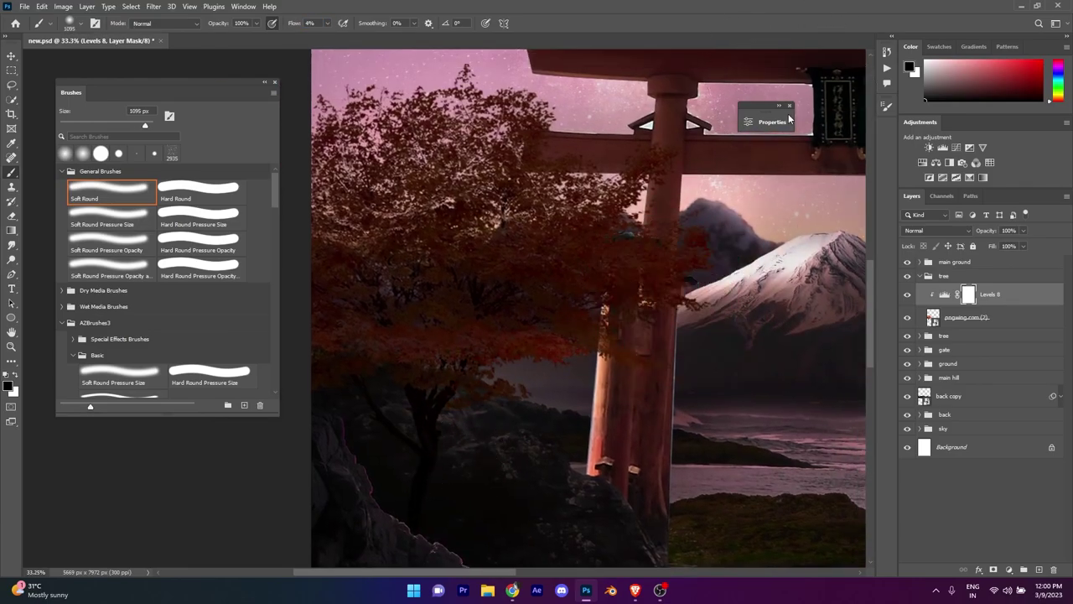
scroll(470, 352, "down", 3)
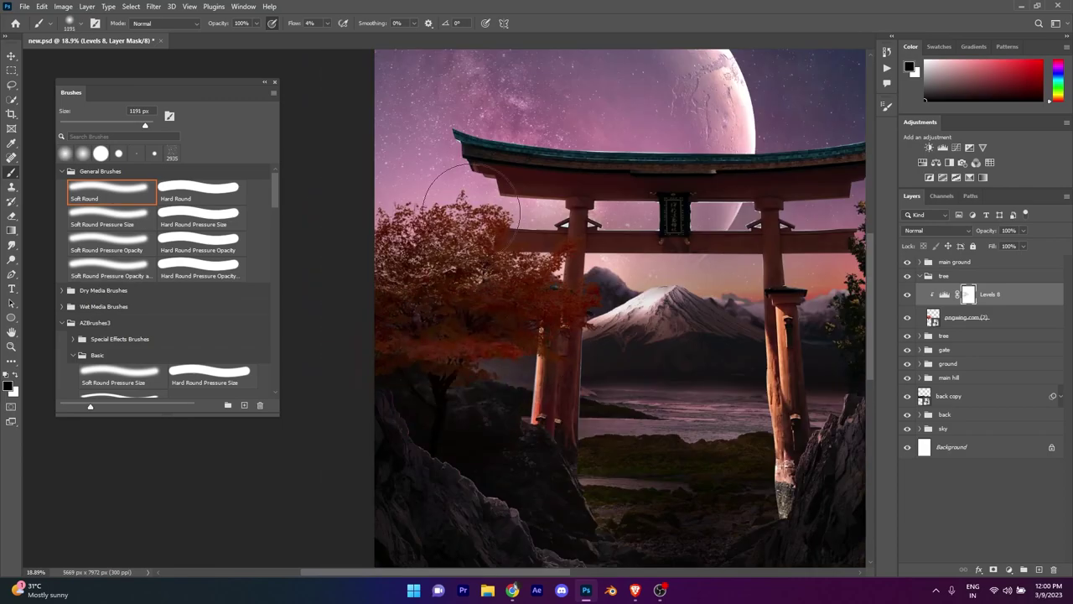
scroll(472, 209, "down", 1)
left_click(1022, 570)
key("ctrl+z")
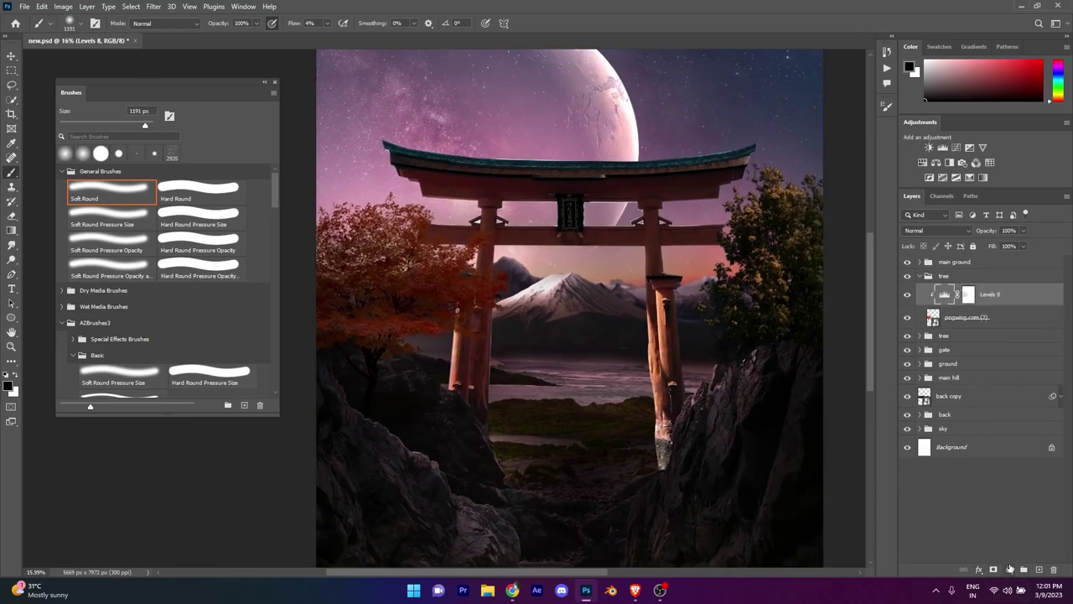
Step: Add a Solid Color fill sampled pink from the image, blended as Color Dodge
left_click(1008, 569)
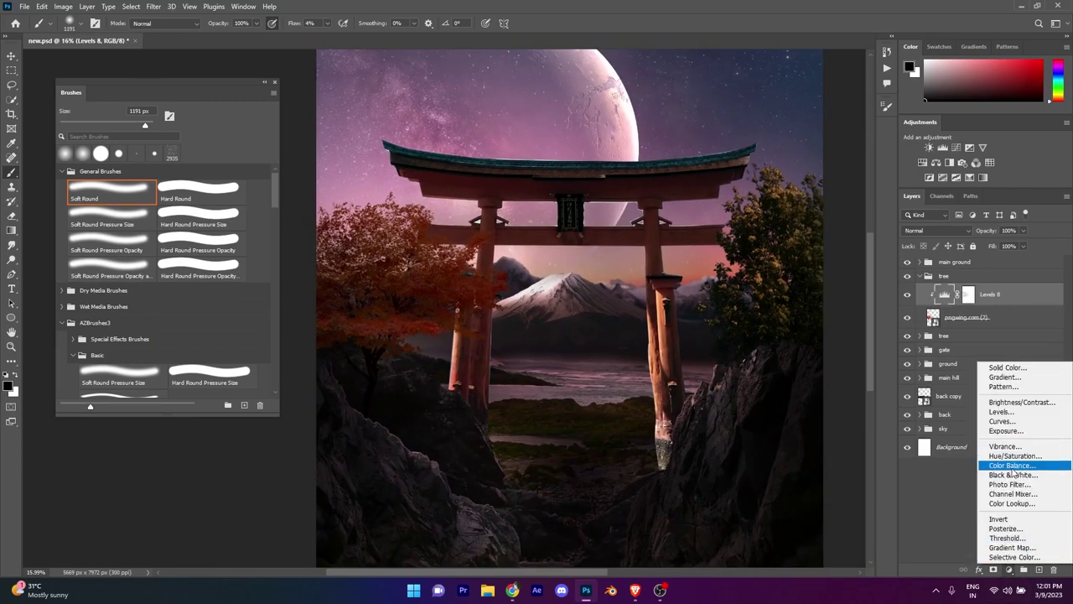
left_click(1008, 369)
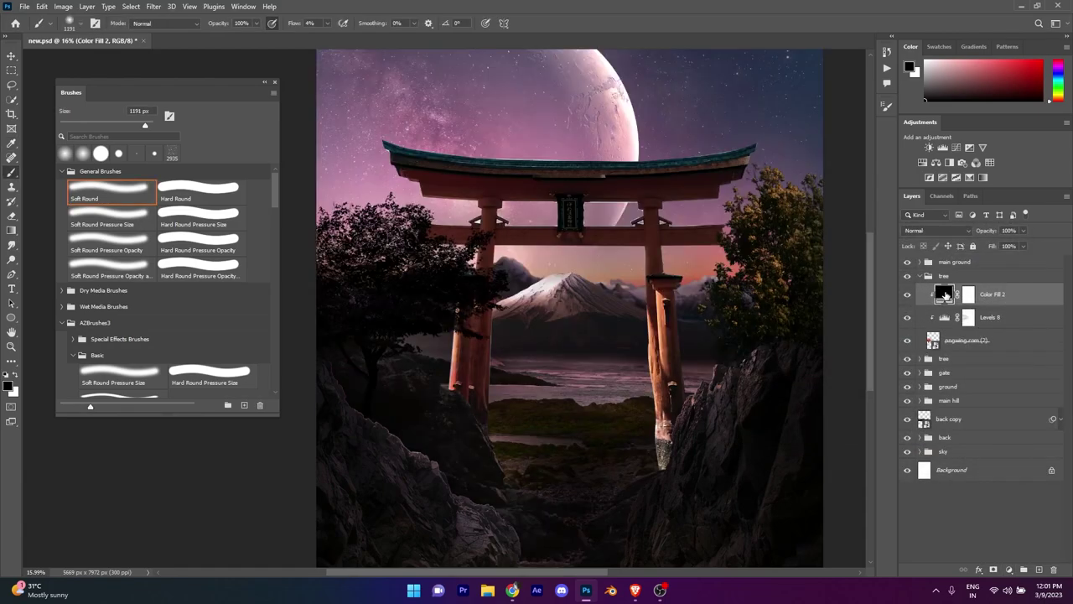
left_click(535, 262)
left_click(989, 255)
left_click(936, 229)
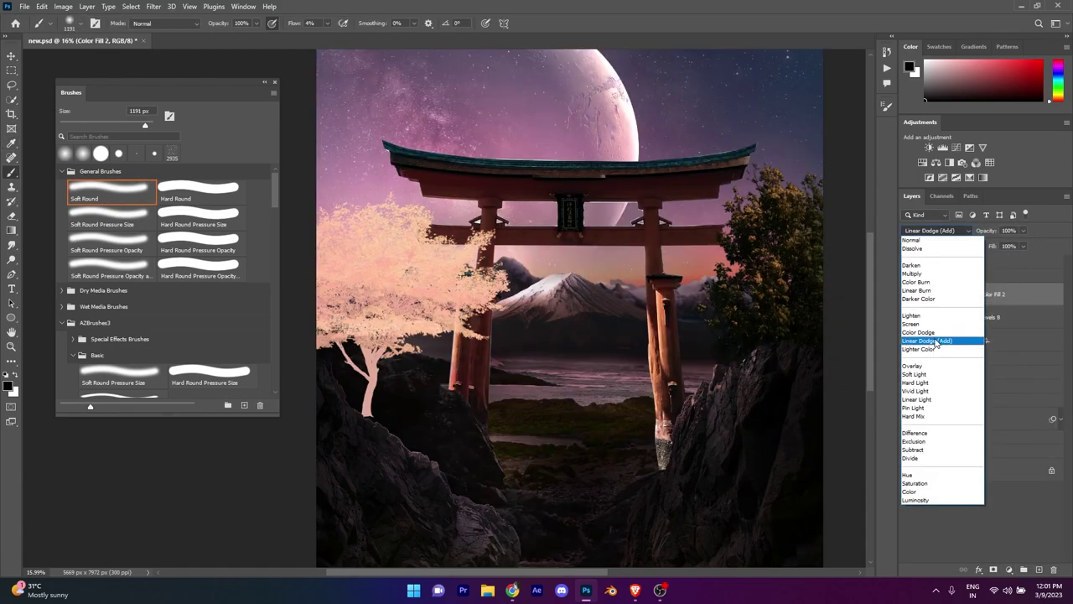
left_click(925, 333)
double_click(1040, 295)
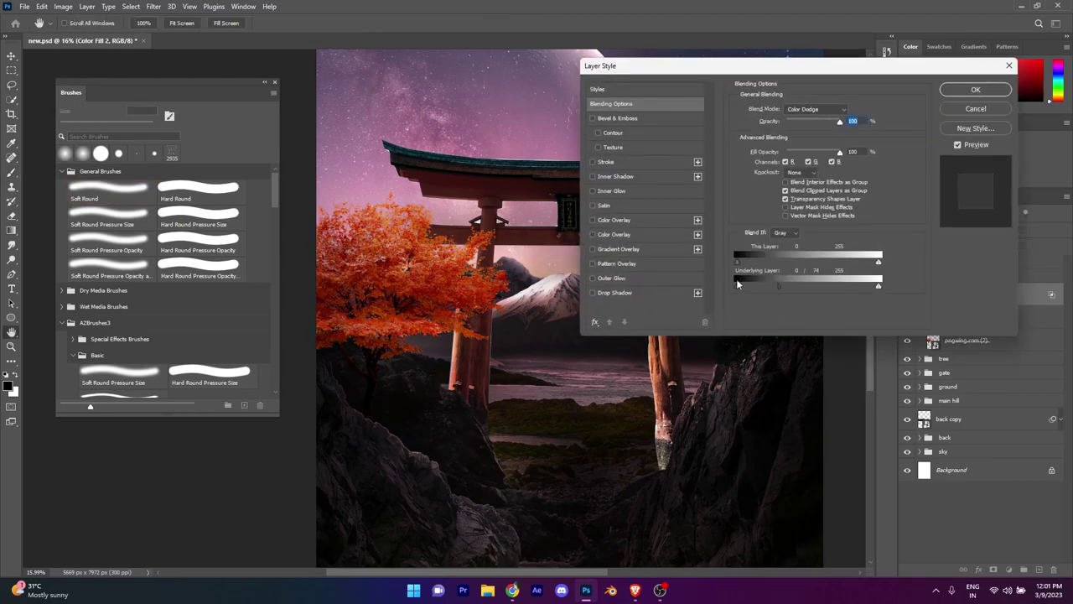
key("Return")
Step: Invert the fill's mask and paint the pink glow back onto the tree's light-facing parts
scroll(537, 302, "down", 3)
scroll(504, 383, "up", 3)
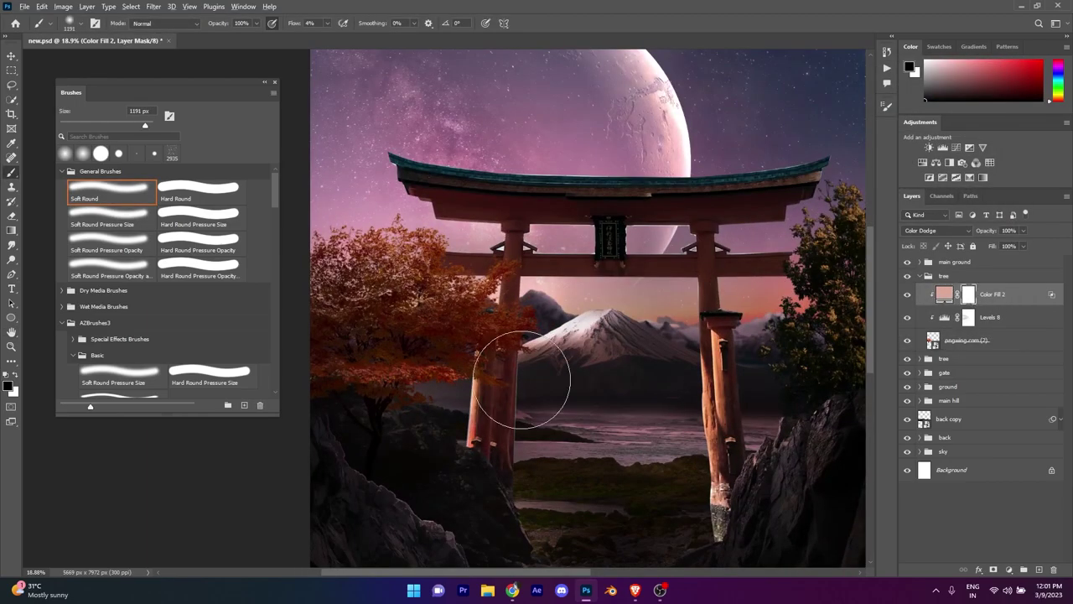
scroll(653, 390, "up", 3)
key("x")
key("ctrl+i")
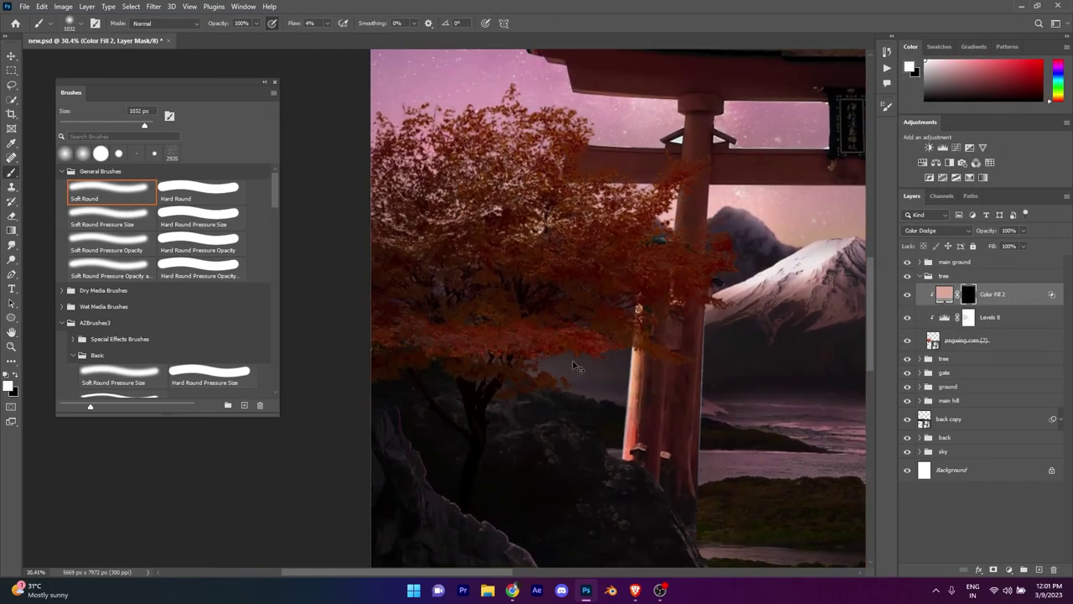
scroll(503, 122, "up", 2)
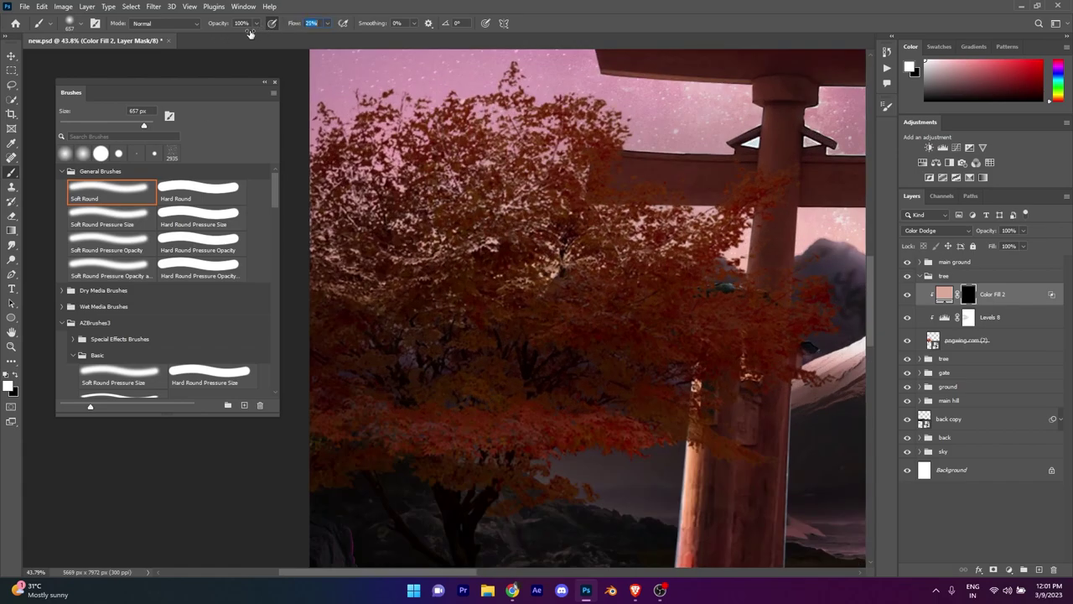
scroll(624, 231, "down", 2)
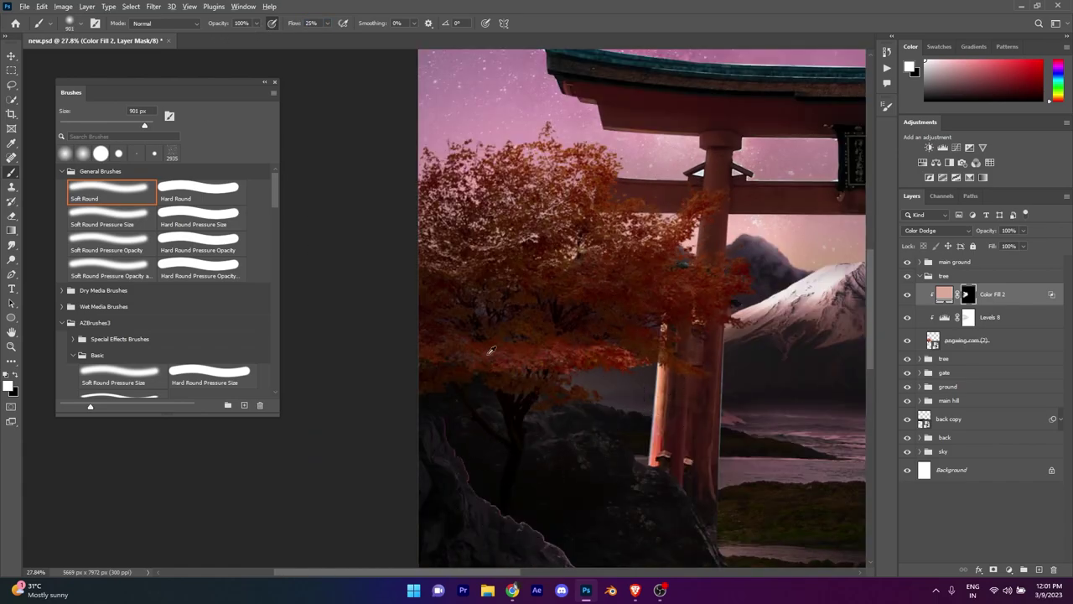
scroll(490, 351, "down", 2)
scroll(453, 336, "down", 5)
scroll(420, 343, "up", 6)
scroll(408, 346, "down", 2)
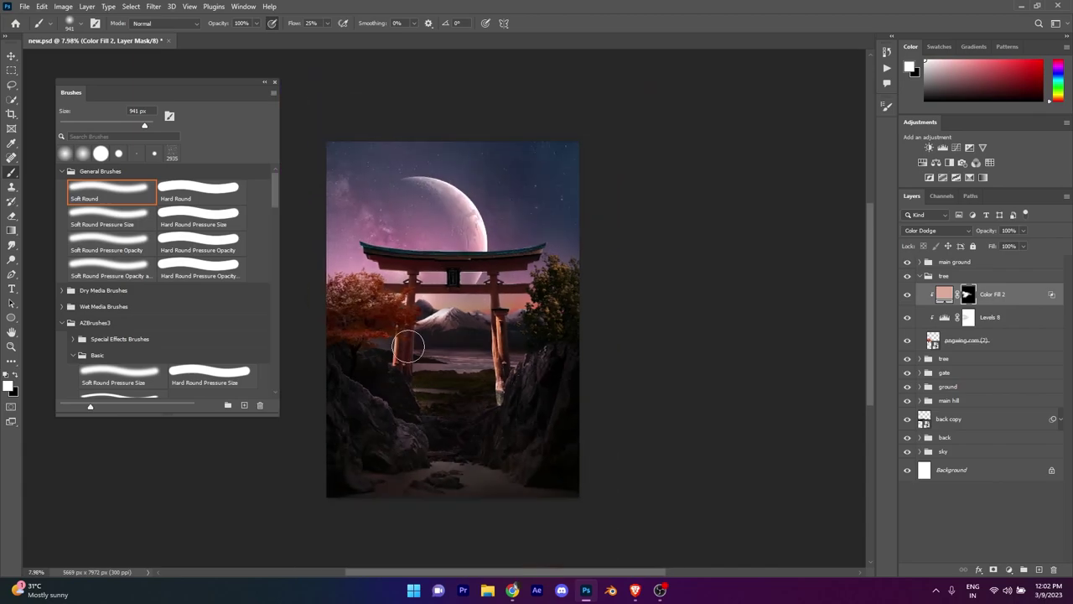
scroll(409, 346, "up", 1)
scroll(364, 347, "up", 2)
scroll(520, 431, "down", 1)
scroll(487, 327, "down", 1)
left_click(930, 264)
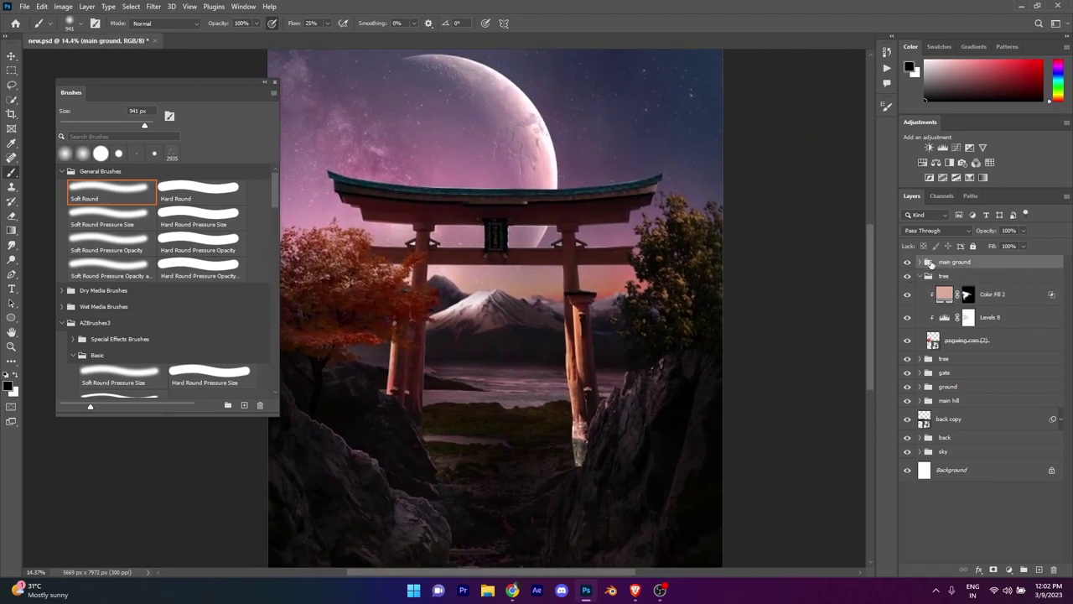
Step: Add a Levels adjustment to the gate, lowering the output levels to darken it
scroll(487, 319, "down", 2)
key("v")
left_click(1008, 569)
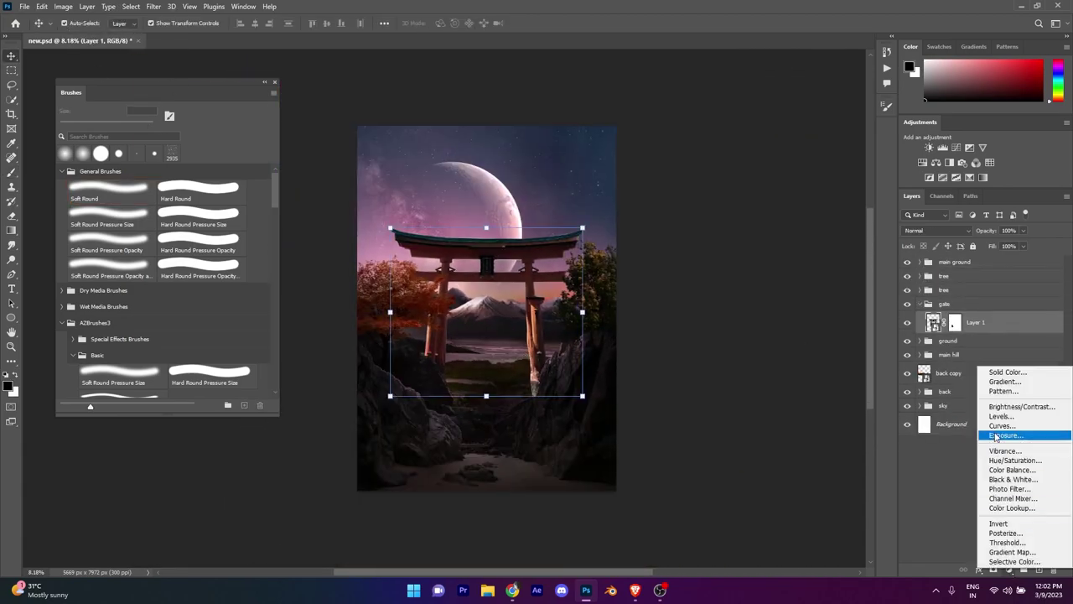
left_click(1001, 416)
left_click_drag(696, 112, 779, 151)
mouse_move(807, 308)
left_mouse_down()
mouse_move(687, 308)
mouse_move(713, 309)
left_mouse_up()
left_click_drag(686, 308, 692, 308)
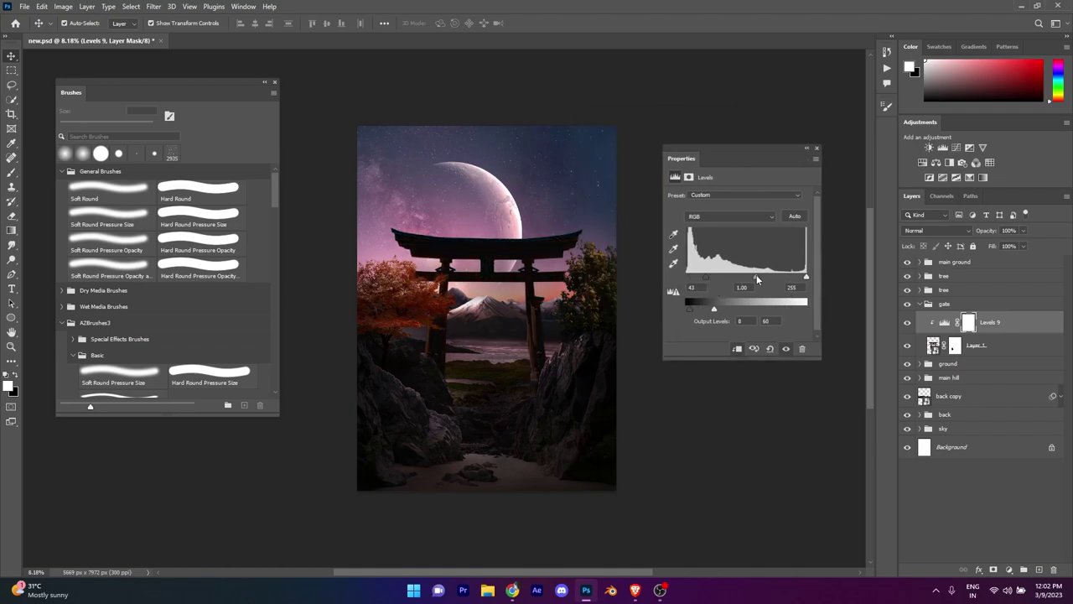
left_click(817, 148)
Step: Paint the Levels mask with a soft 3%-flow, ~1596 px brush to brighten the right pillar
key("b")
key("x")
scroll(513, 180, "up", 3)
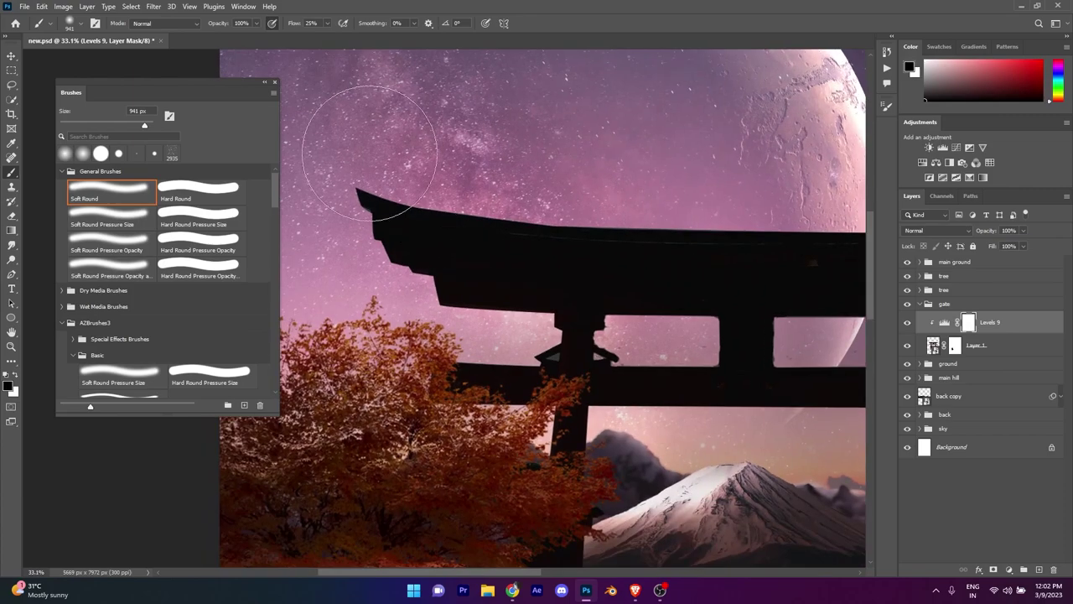
type("3")
key("Return")
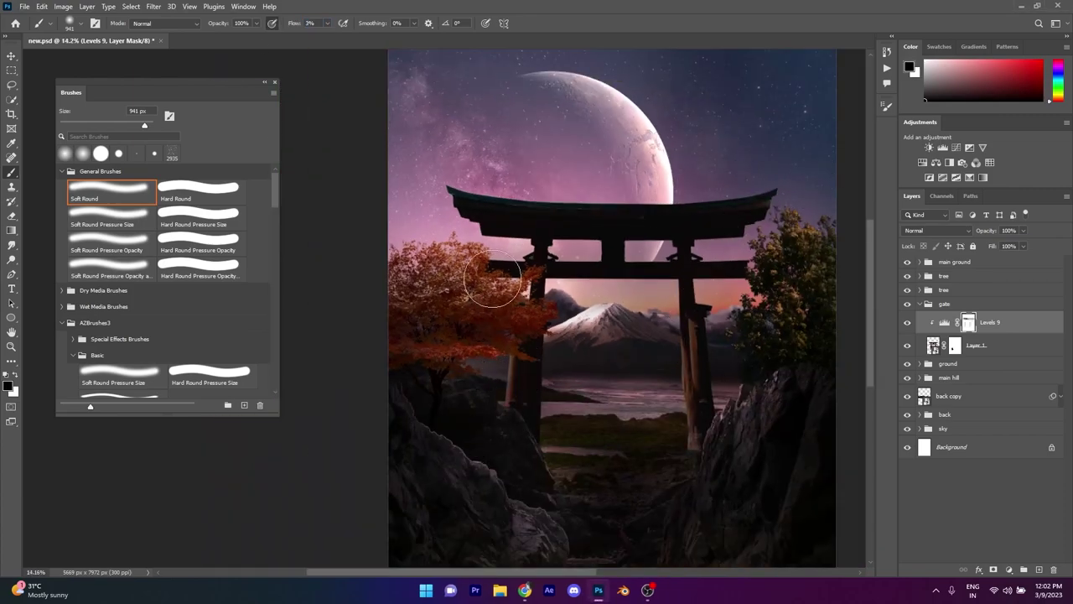
left_click_drag(495, 277, 550, 229)
scroll(494, 325, "down", 3)
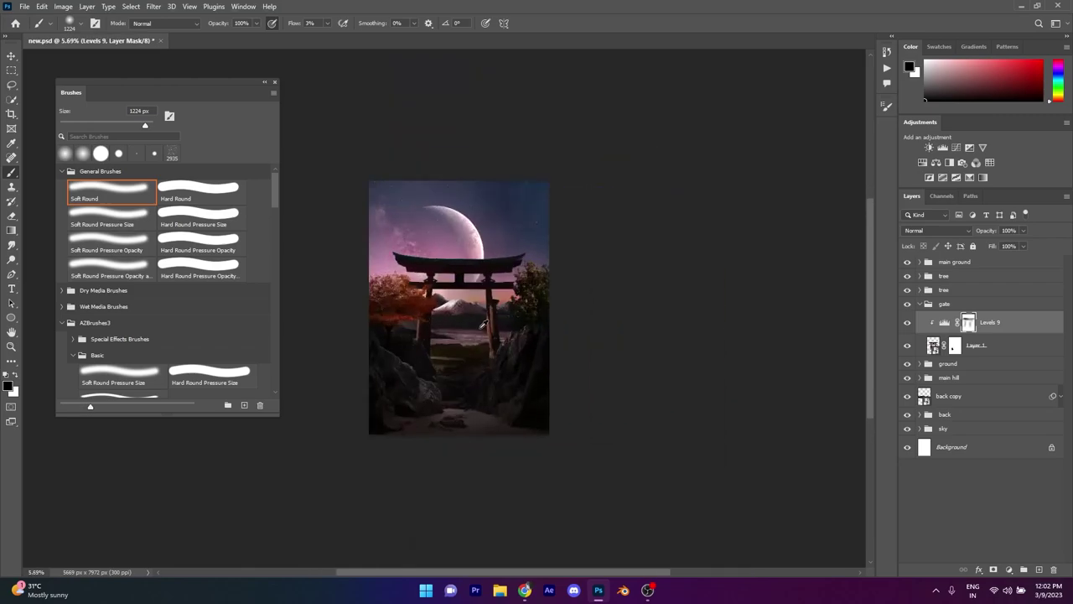
scroll(503, 311, "up", 3)
left_click_drag(510, 438, 604, 400)
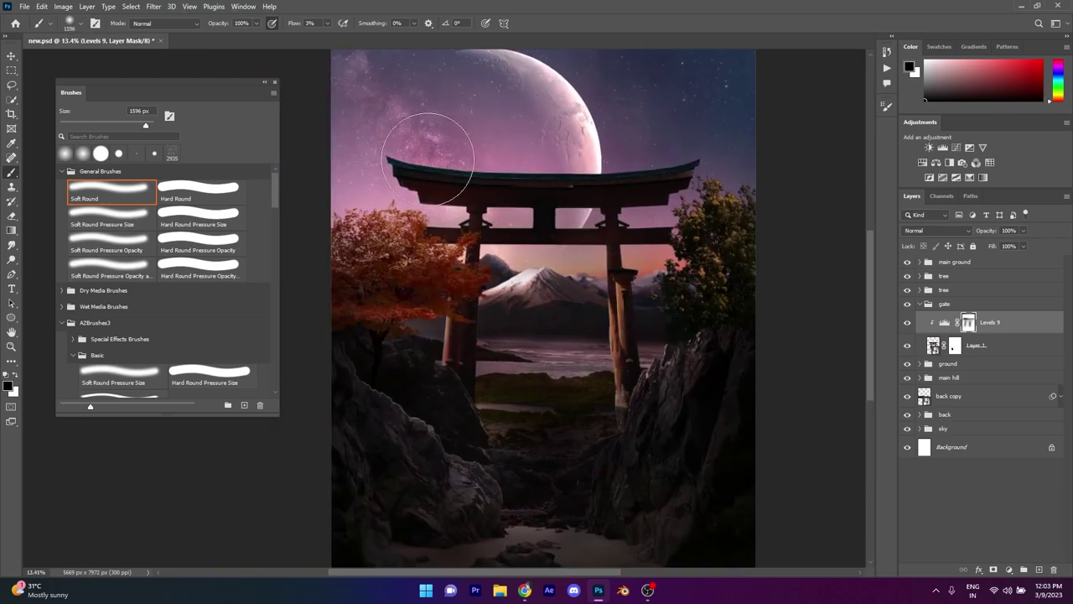
scroll(565, 295, "down", 3)
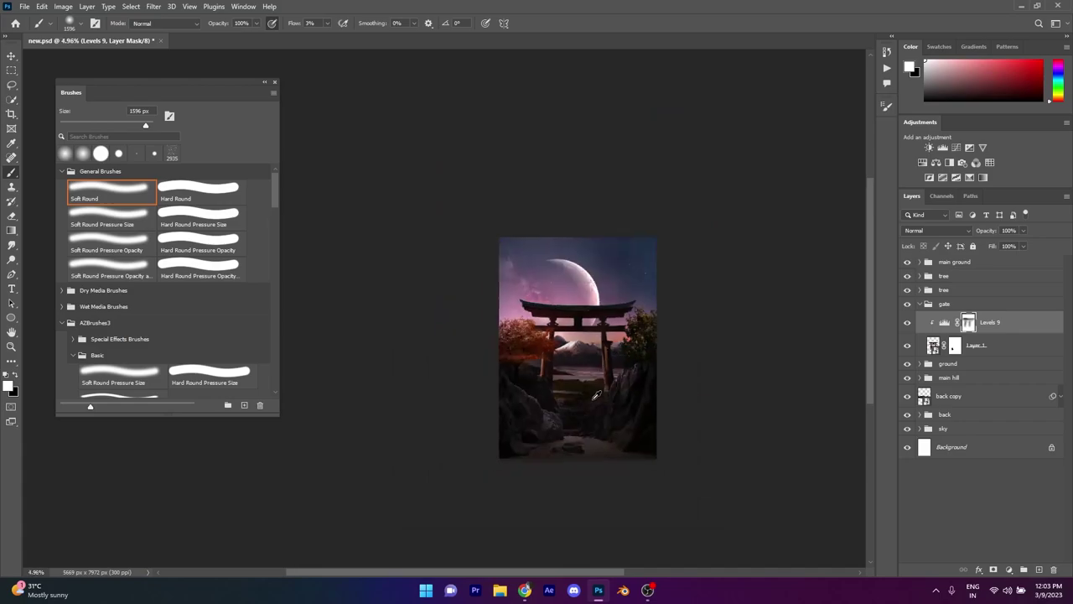
scroll(508, 378, "up", 4)
scroll(508, 378, "down", 2)
key("x")
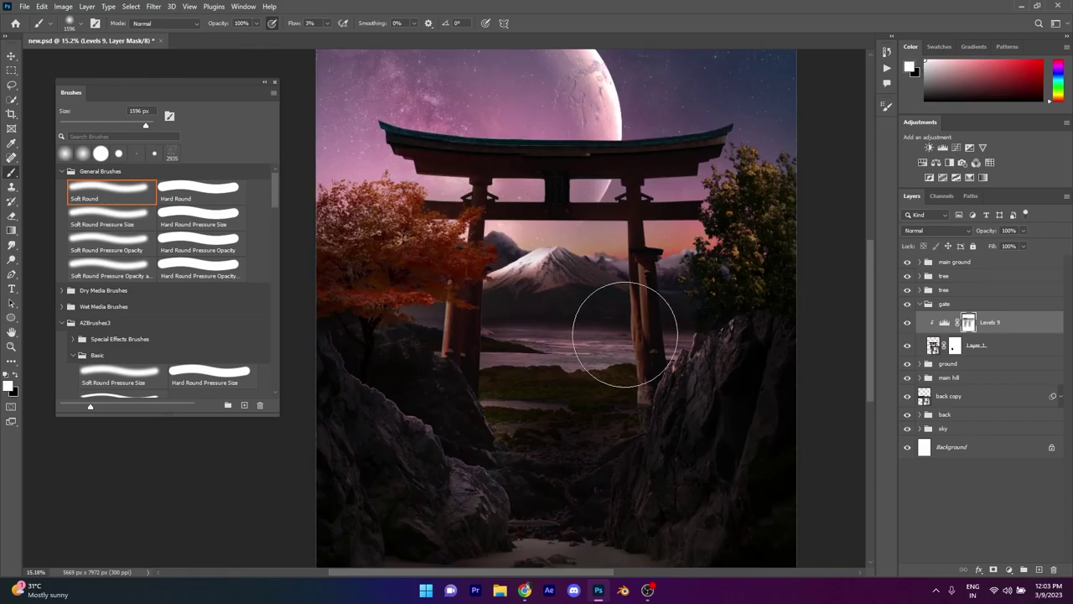
key("x")
left_click_drag(625, 334, 617, 376)
scroll(503, 341, "down", 2)
Step: Add a Hue/Saturation adjustment shifting the gate's hue to +17 for an orange-red tone
left_click(1008, 569)
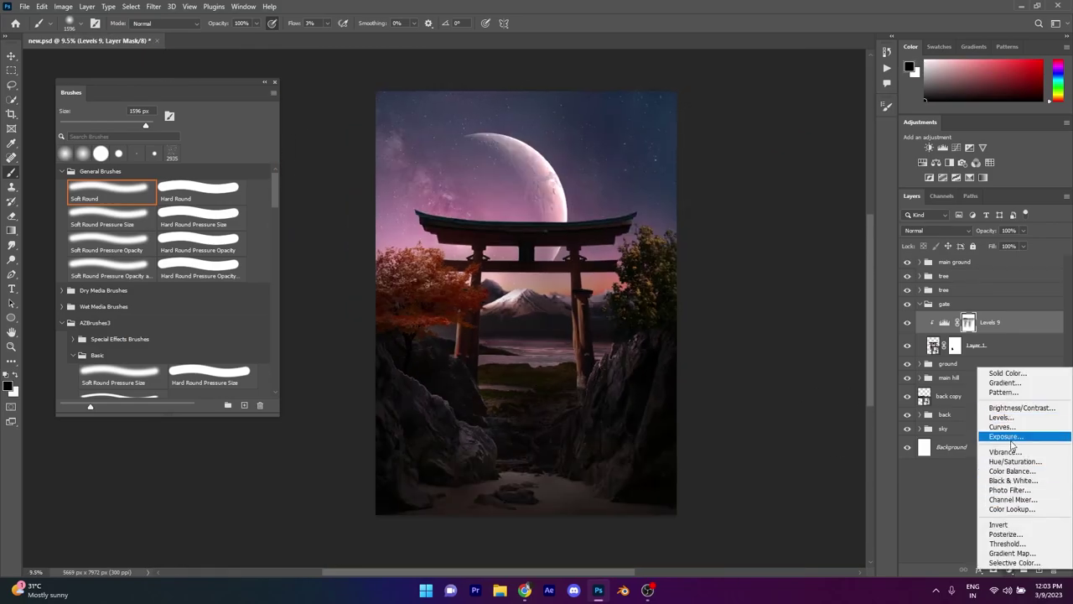
left_click(997, 438)
left_click_drag(739, 280, 737, 280)
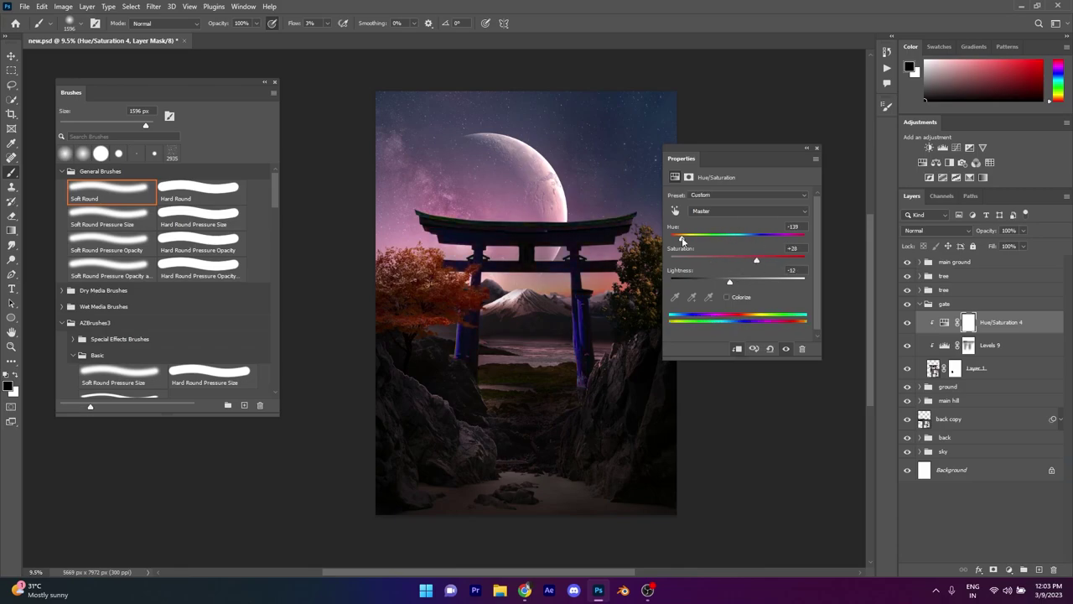
left_click_drag(682, 240, 749, 243)
left_click(817, 148)
left_click(936, 230)
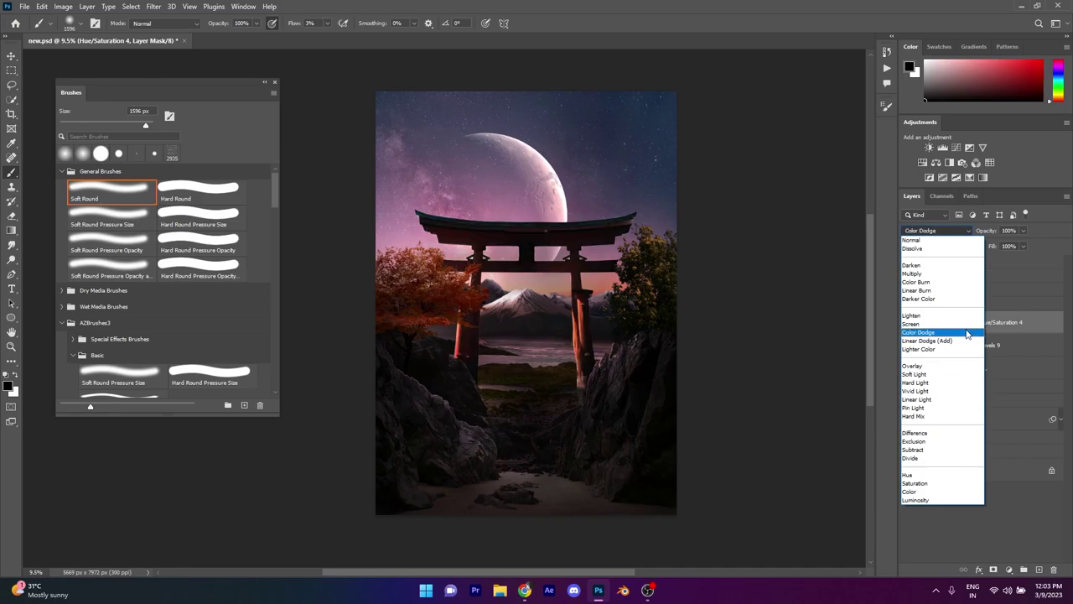
left_click(997, 327)
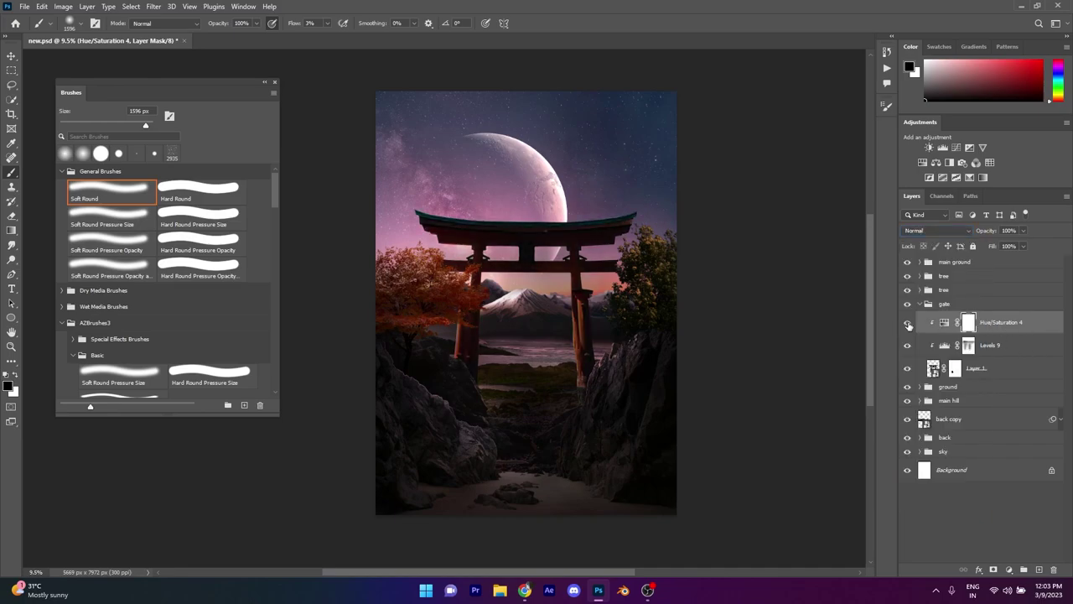
scroll(526, 301, "down", 2)
scroll(526, 302, "up", 2)
Step: Add a pink Solid Color fill in Color Dodge, with Blend If limited to brighter tones
key("v")
scroll(527, 302, "down", 2)
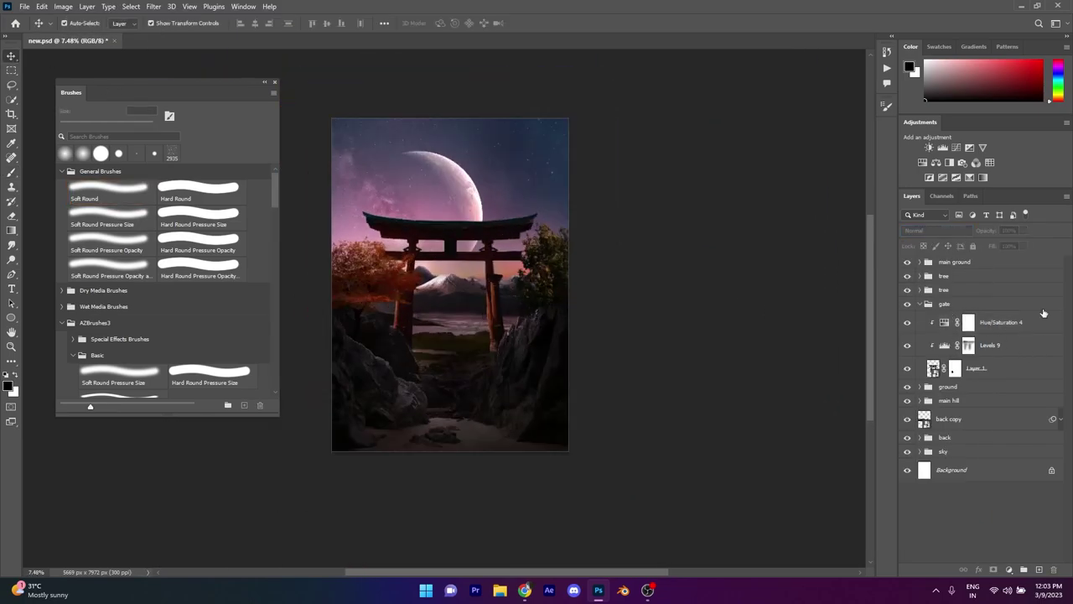
left_click(1044, 322)
left_click(1008, 569)
left_click(972, 377)
left_click(366, 228)
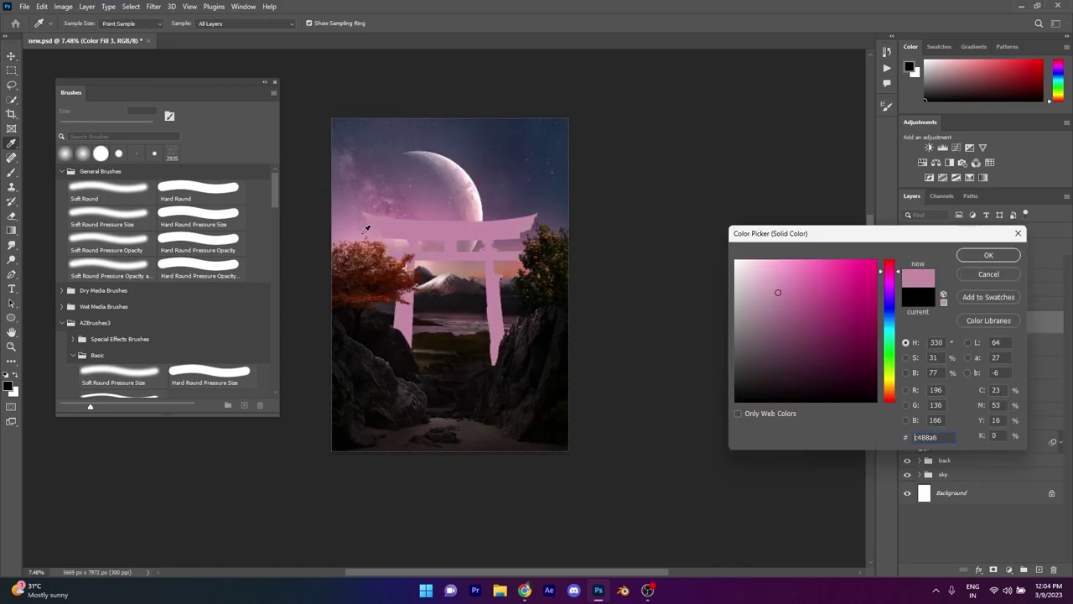
left_click(988, 255)
left_click(936, 230)
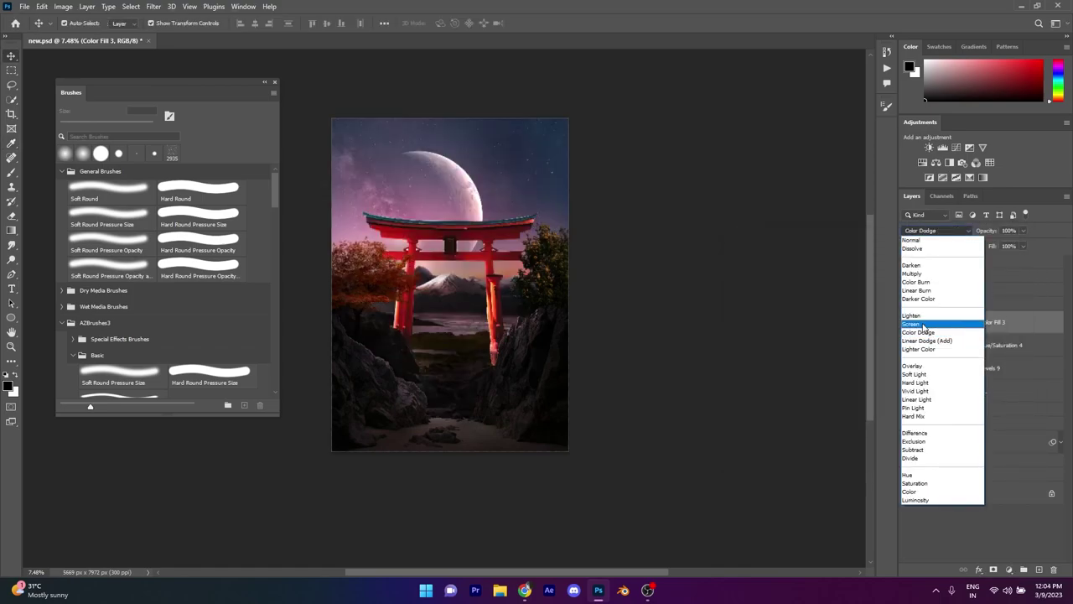
left_click(927, 332)
double_click(1036, 322)
left_click_drag(732, 283, 760, 281)
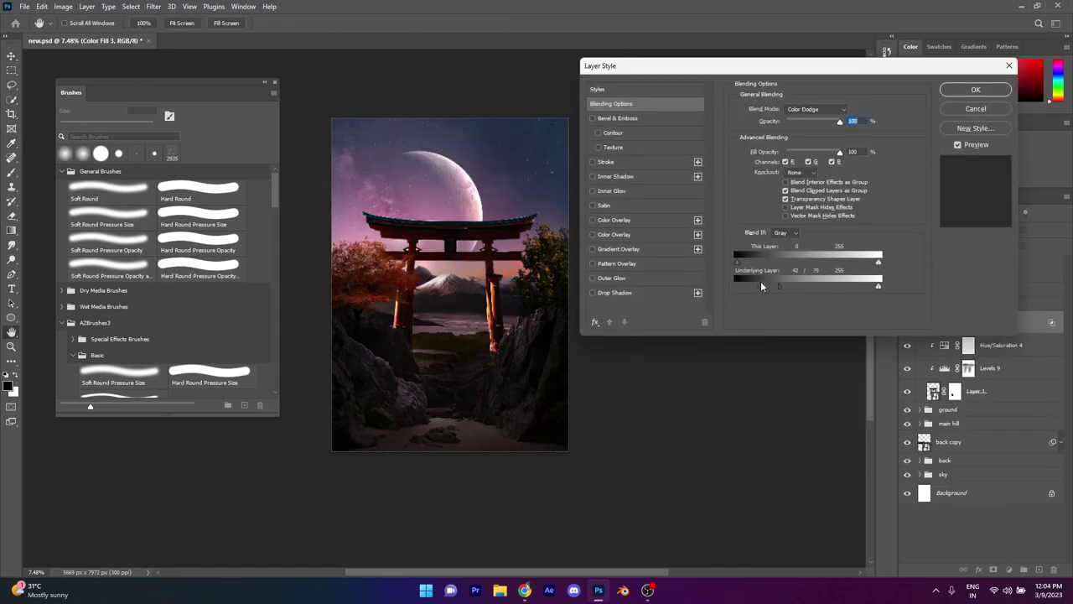
left_click(970, 90)
left_click(968, 322)
Step: Paint the fill's mask with a soft round brush so the pink glow brightens the gate
key("b")
scroll(492, 263, "up", 3)
scroll(479, 395, "up", 2)
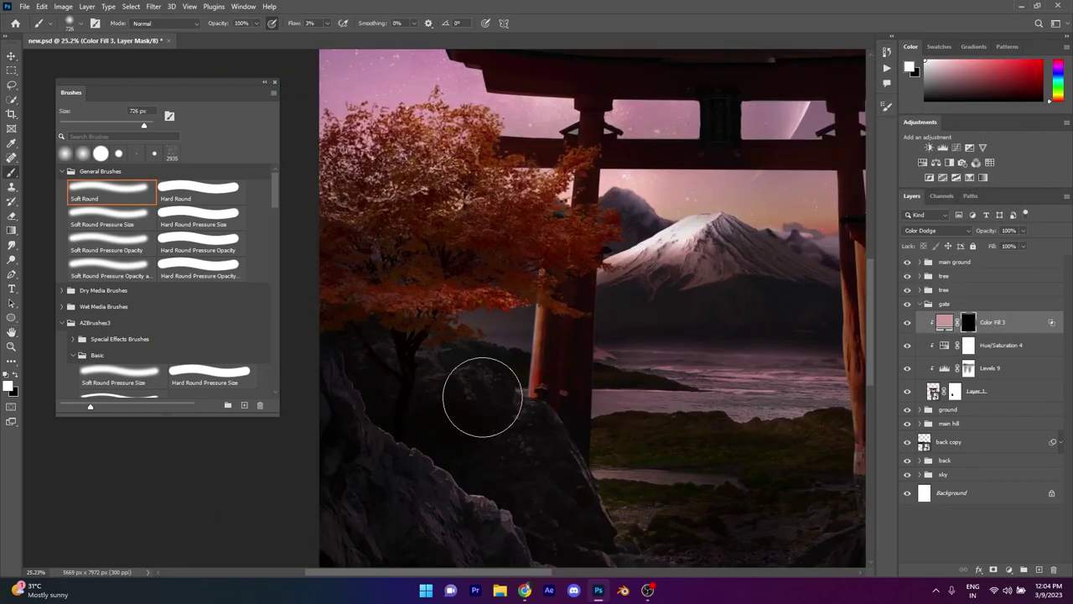
key("x")
scroll(401, 228, "up", 2)
scroll(718, 180, "down", 3)
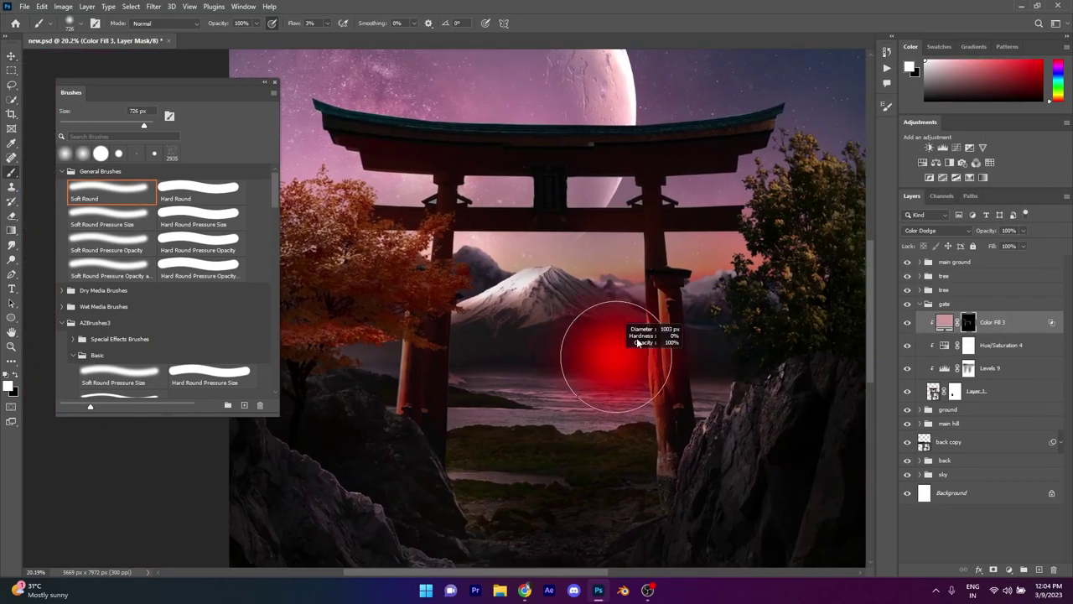
scroll(610, 252, "up", 3)
scroll(539, 357, "up", 1)
scroll(521, 301, "down", 3)
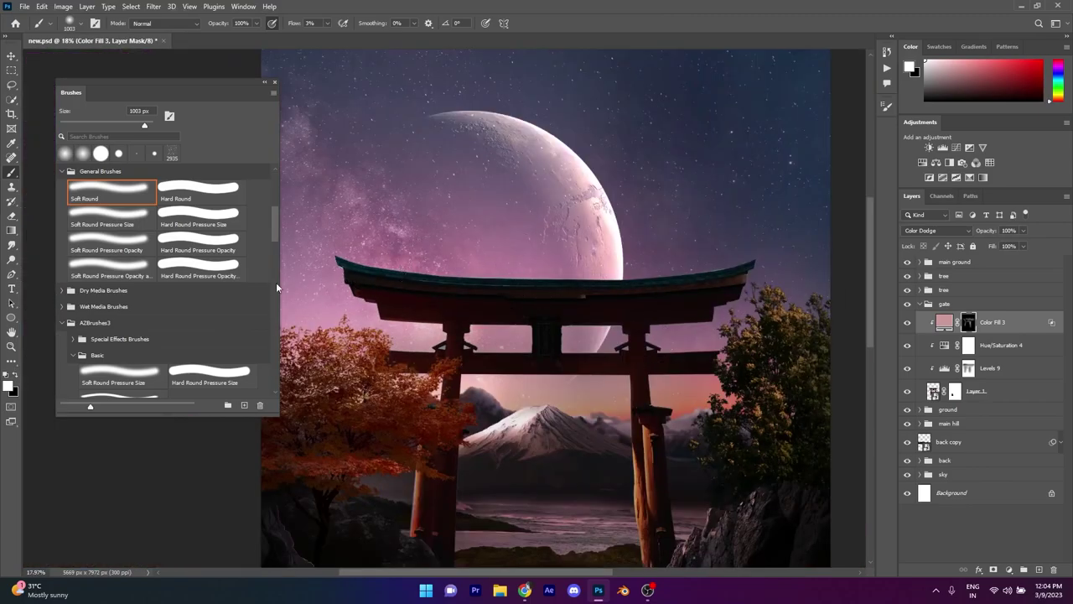
scroll(503, 335, "up", 2)
scroll(520, 353, "down", 3)
scroll(543, 371, "up", 3)
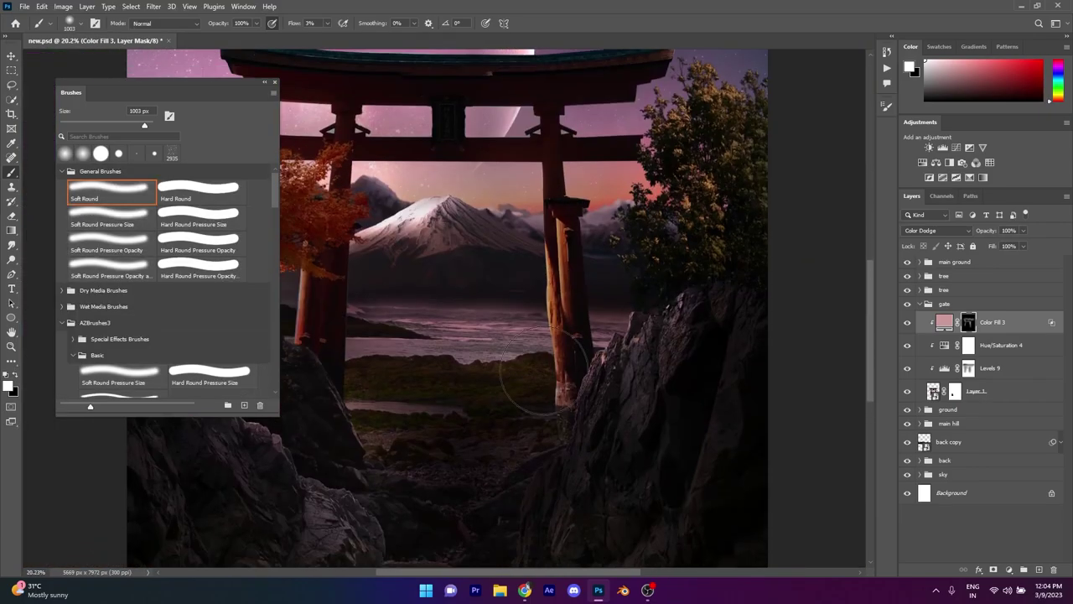
scroll(532, 371, "down", 2)
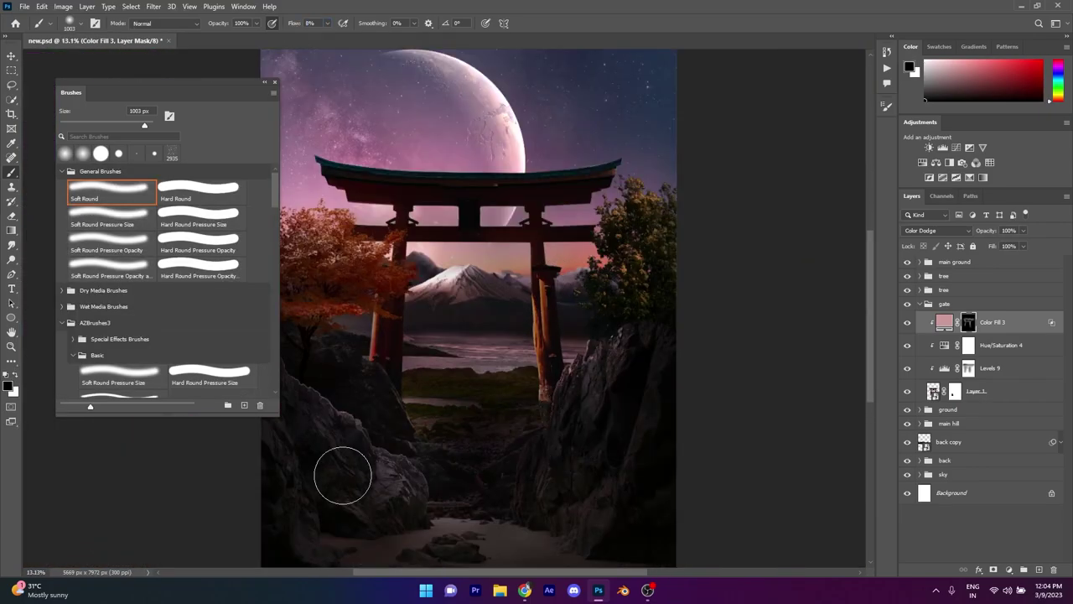
left_click(907, 323)
scroll(536, 352, "down", 2)
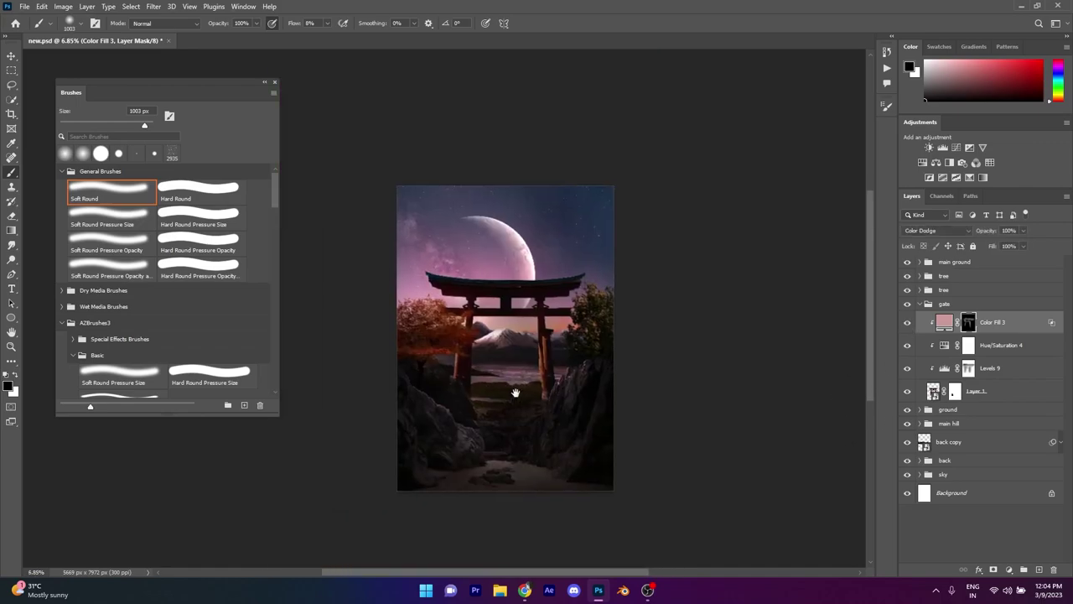
scroll(545, 369, "down", 2)
scroll(565, 408, "up", 5)
Step: Create new Layer 20 above the fill and sample a pale pink from the sky
scroll(563, 317, "down", 2)
key("ctrl+shift+alt+n")
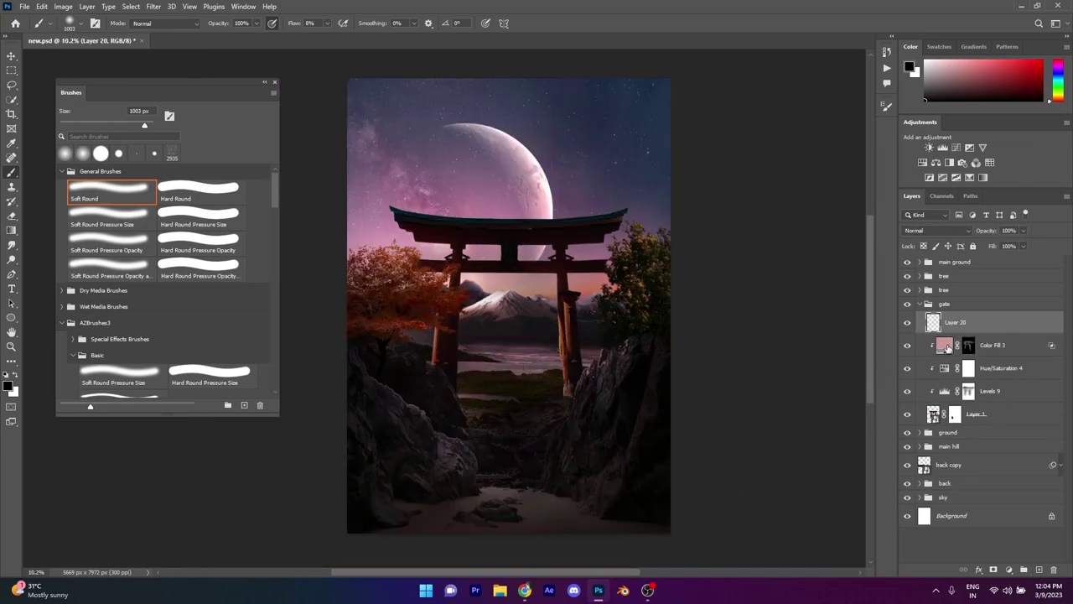
left_click(922, 230)
left_click(922, 322)
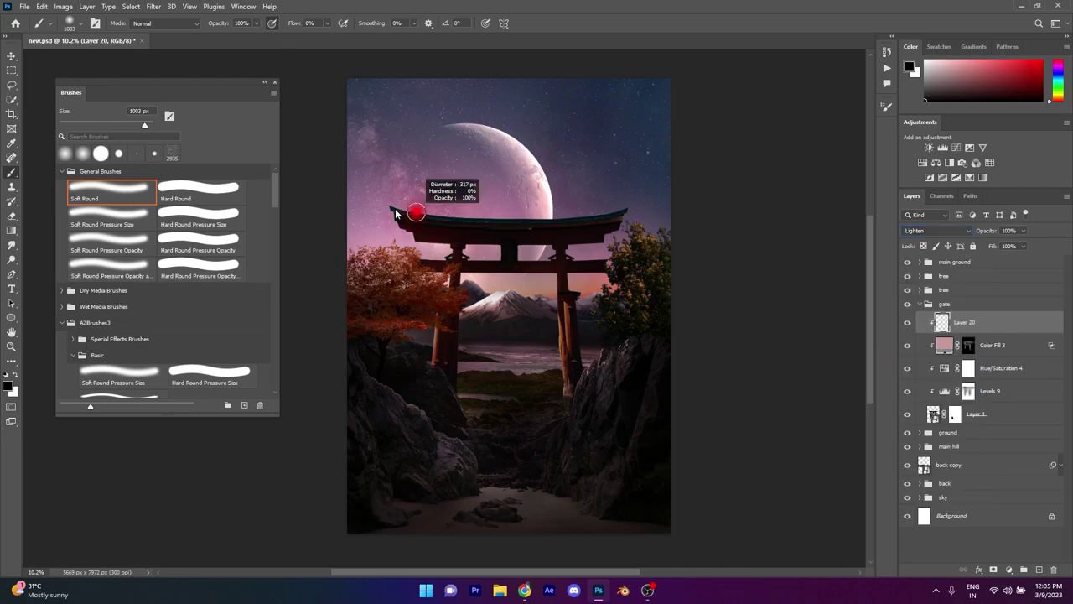
left_click(396, 214, "alt")
scroll(392, 205, "up", 2)
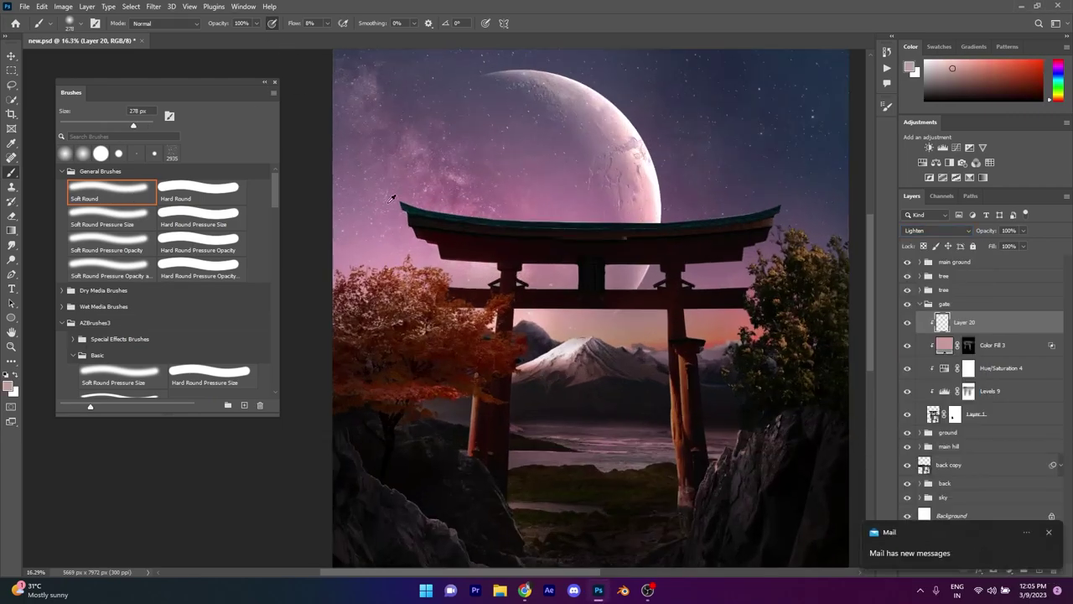
scroll(391, 198, "up", 1)
scroll(591, 307, "up", 1)
scroll(520, 279, "down", 1)
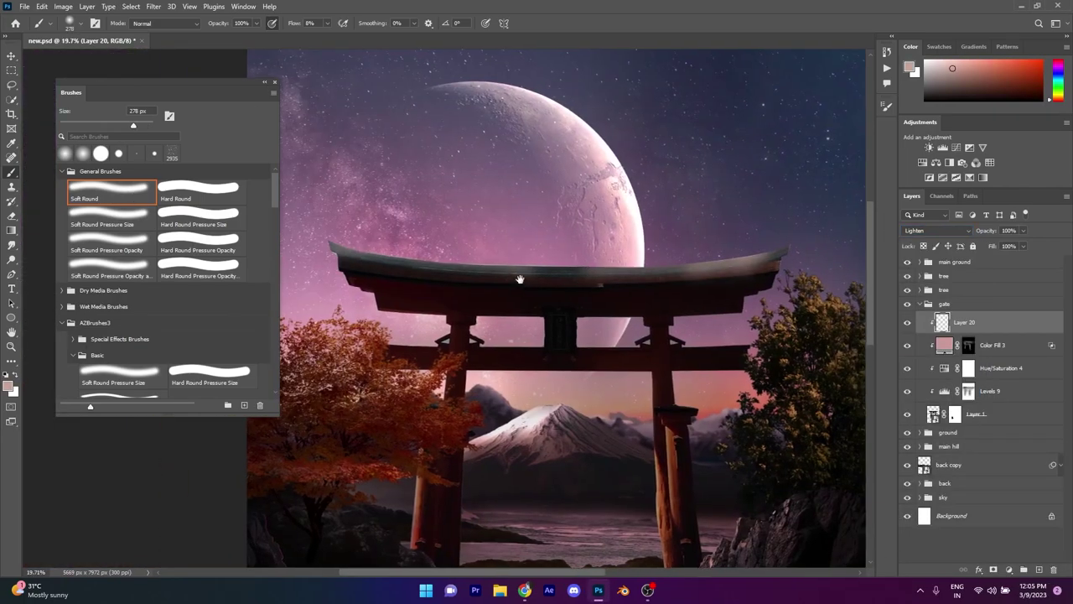
Step: Set Layer 20 to Linear Dodge (Add) and paint pink light along the gate's top beam and roof ends
left_click(530, 270, "alt")
left_click(936, 229)
left_click(922, 350)
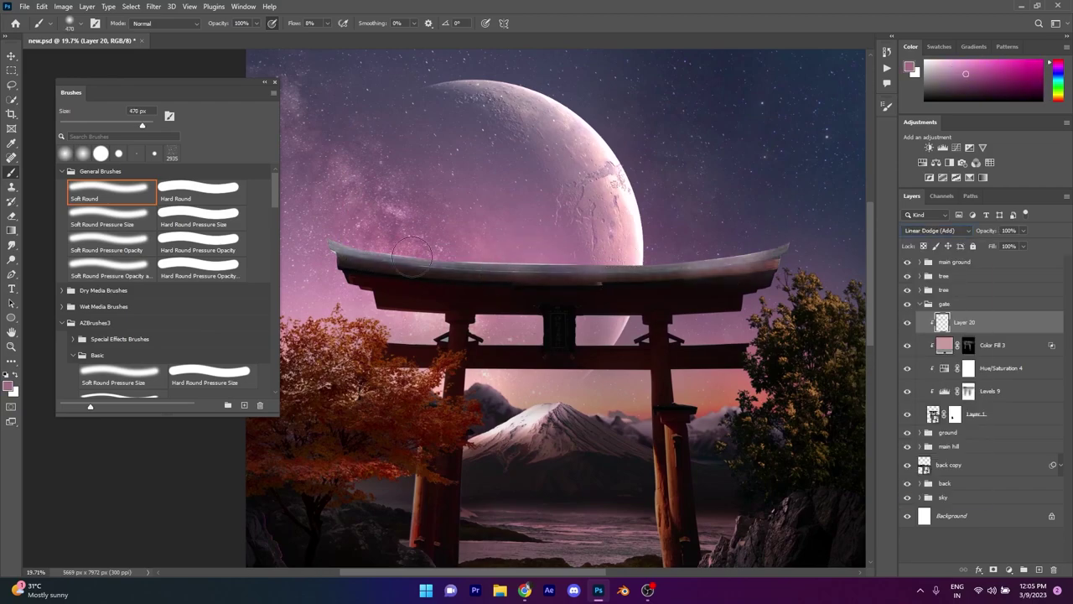
left_click_drag(411, 255, 688, 258)
left_click_drag(362, 274, 778, 250)
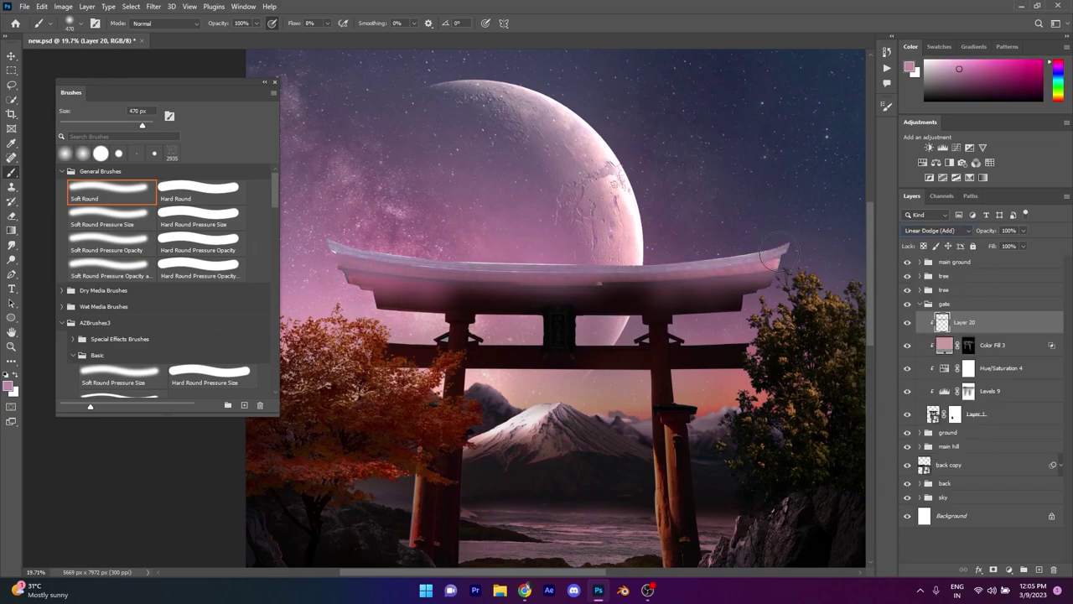
Step: Limit Layer 20's glow to brighter underlying tones through its blending options
double_click(1035, 321)
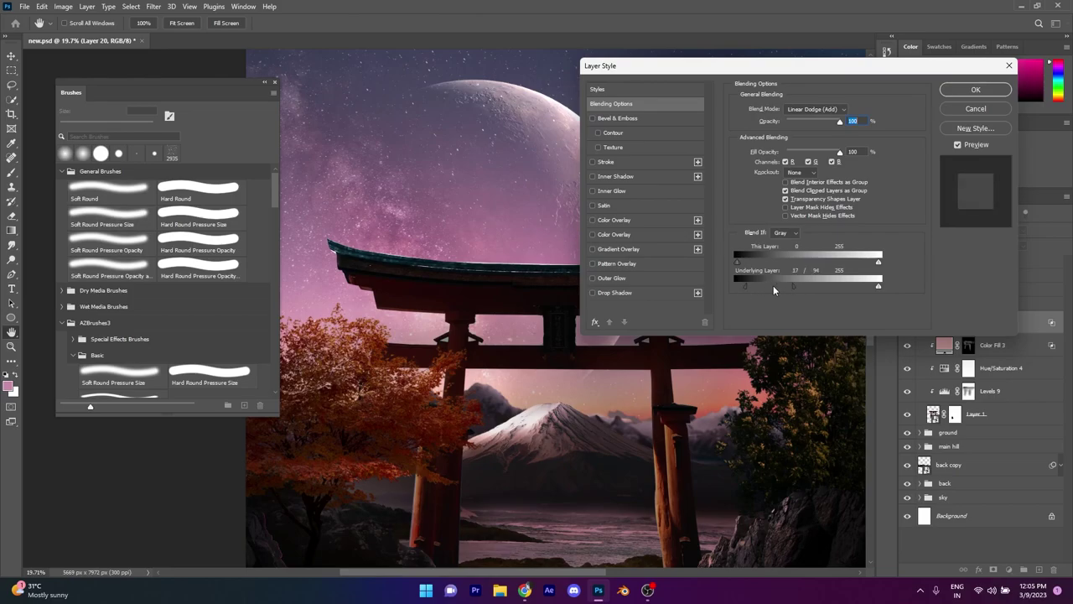
key("Return")
scroll(479, 251, "up", 2)
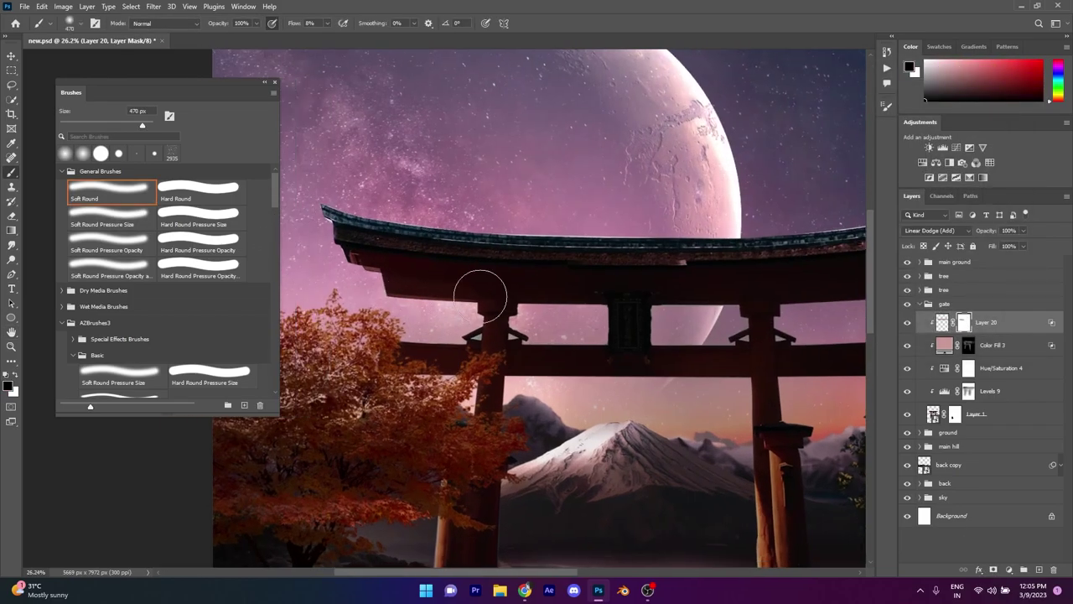
scroll(660, 229, "up", 2)
scroll(623, 246, "down", 3)
scroll(451, 201, "up", 1)
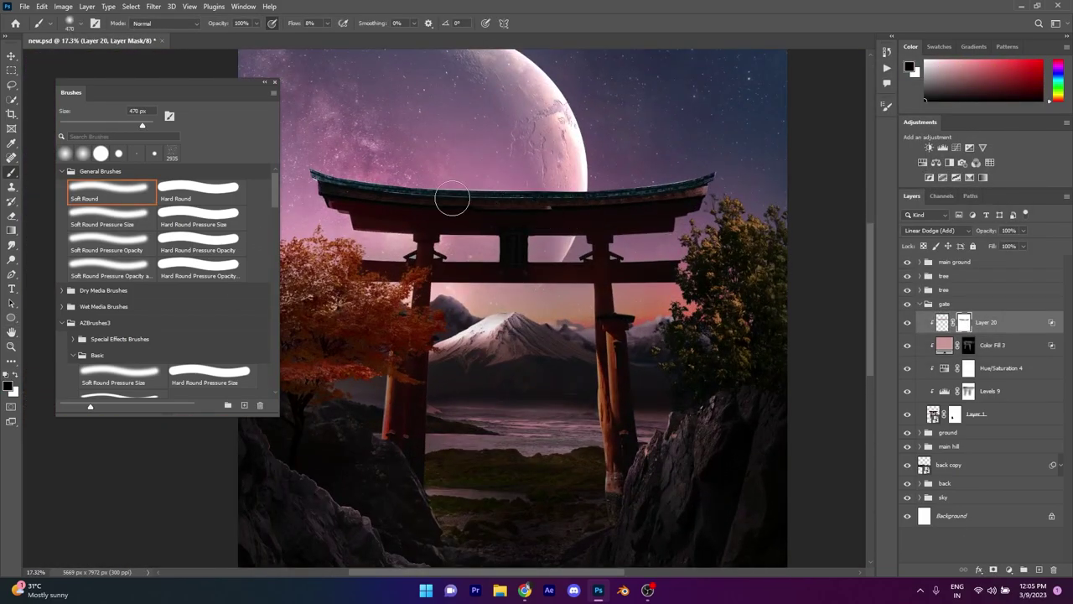
scroll(450, 201, "down", 1)
scroll(519, 332, "up", 1)
scroll(519, 332, "up", 3)
scroll(498, 383, "down", 2)
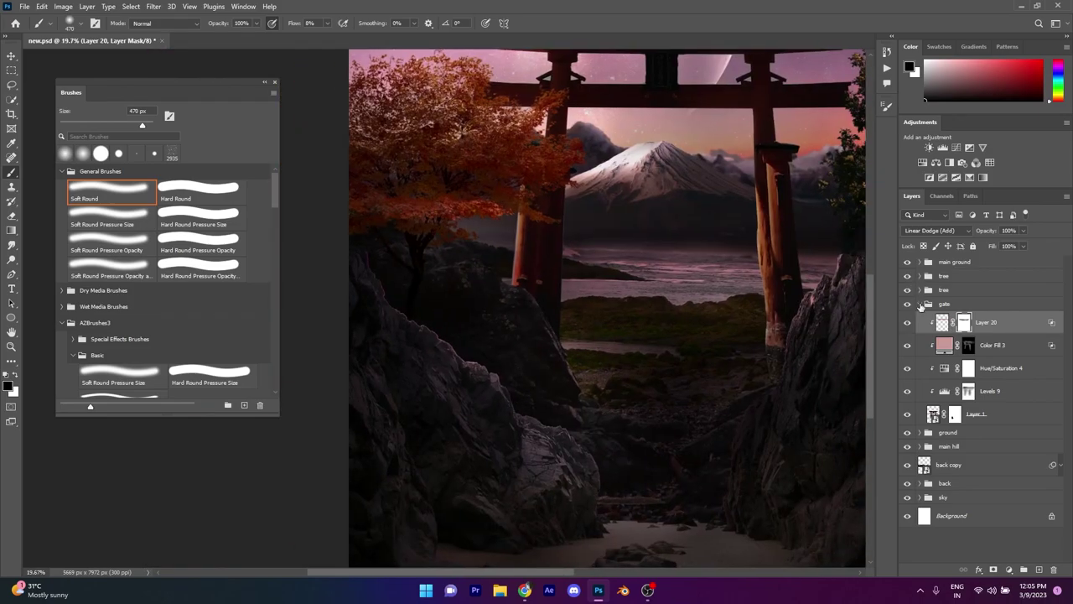
left_click(918, 303)
Step: Select Soft Light Layer 17 in the main ground group and zoom out to see the scene
left_click(919, 262)
left_click(934, 279)
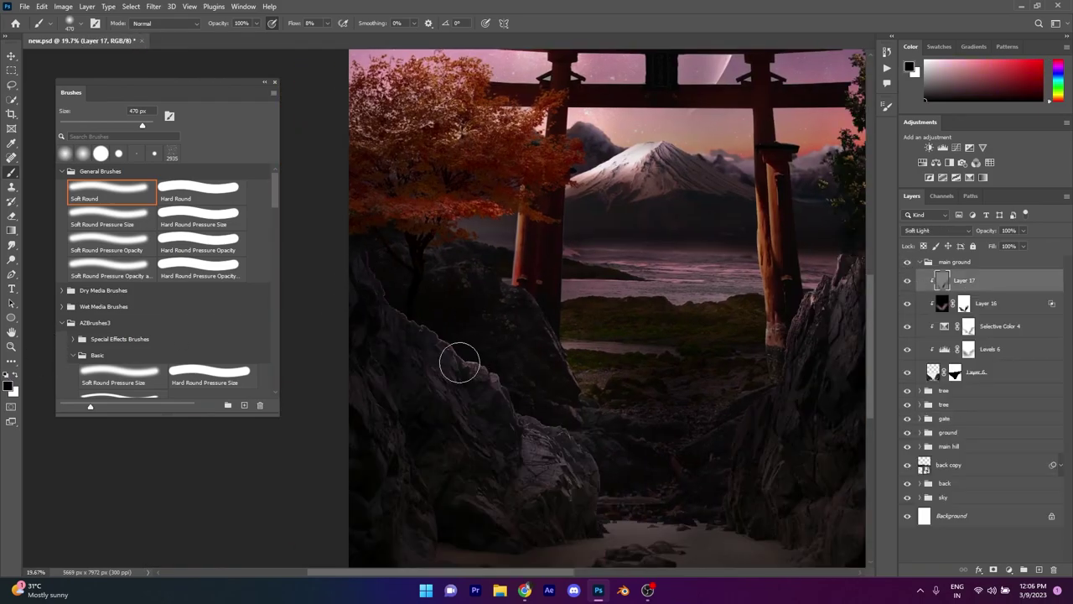
scroll(376, 304, "up", 2)
scroll(411, 277, "up", 2)
scroll(445, 247, "up", 2)
scroll(637, 302, "up", 1)
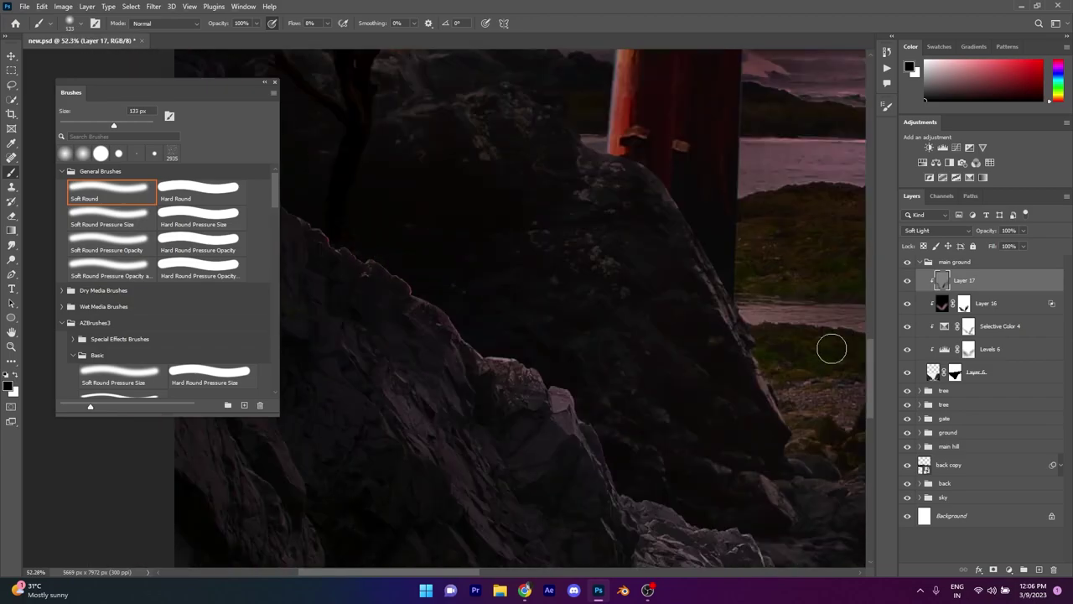
left_click(964, 304)
scroll(484, 289, "left", 1)
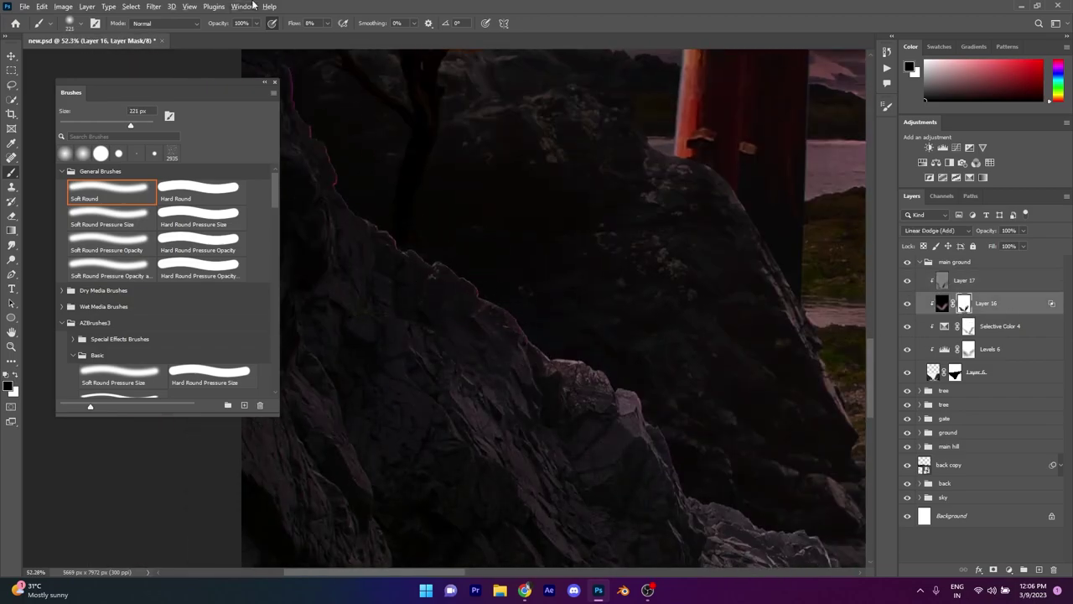
key("ctrl+minus")
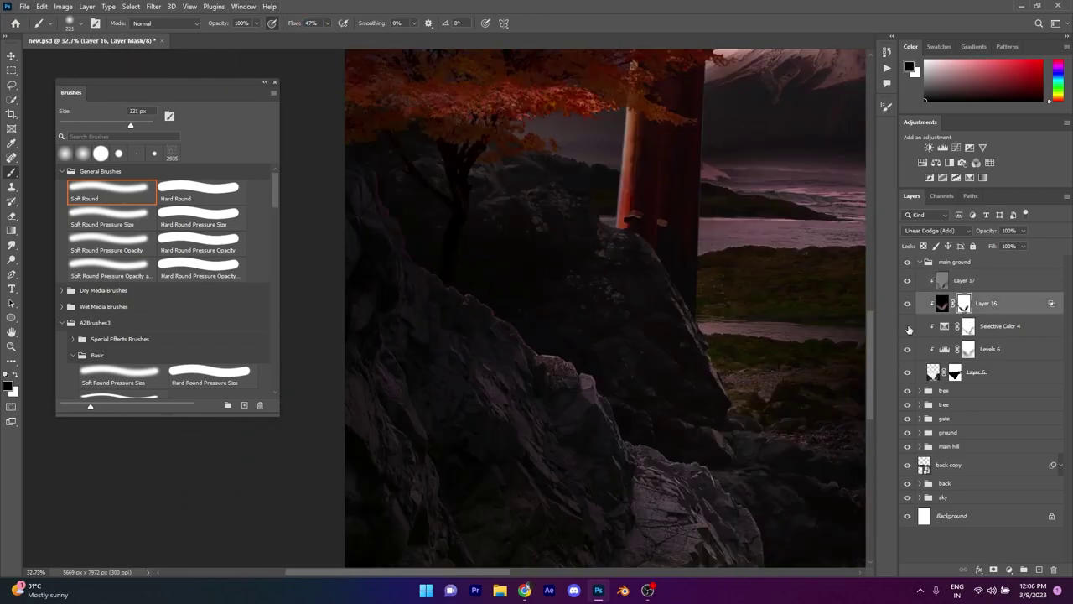
Step: Hide and reshow the four rock adjustment layers to compare their effect
mouse_move(910, 280)
left_mouse_down()
mouse_move(909, 352)
mouse_move(907, 280)
left_mouse_up()
left_click(965, 280)
scroll(383, 232, "up", 3)
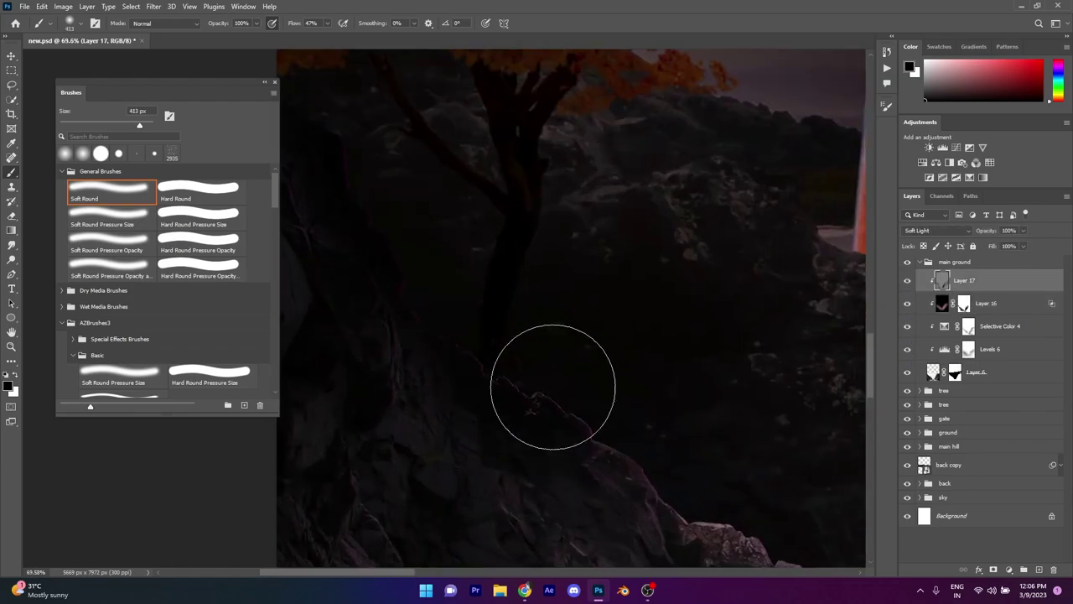
scroll(552, 386, "down", 5)
scroll(553, 276, "down", 4)
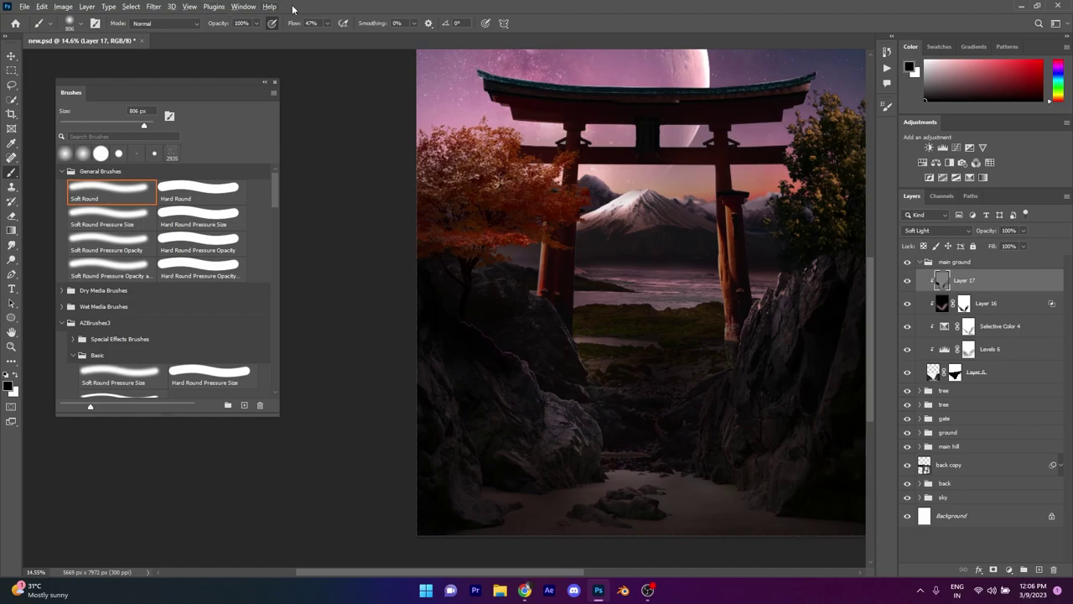
scroll(475, 237, "up", 3)
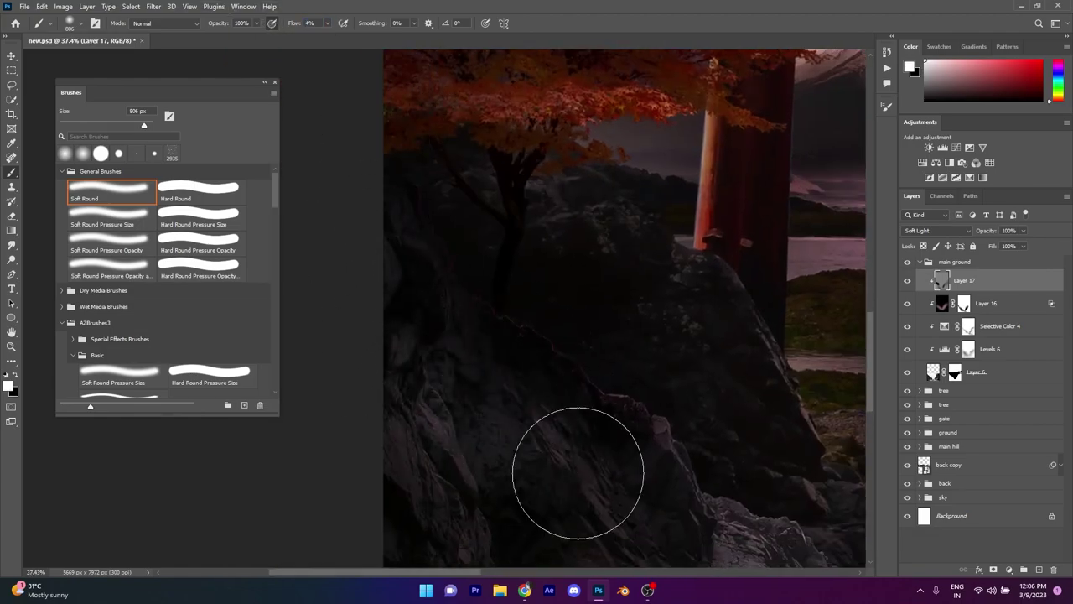
scroll(472, 386, "down", 4)
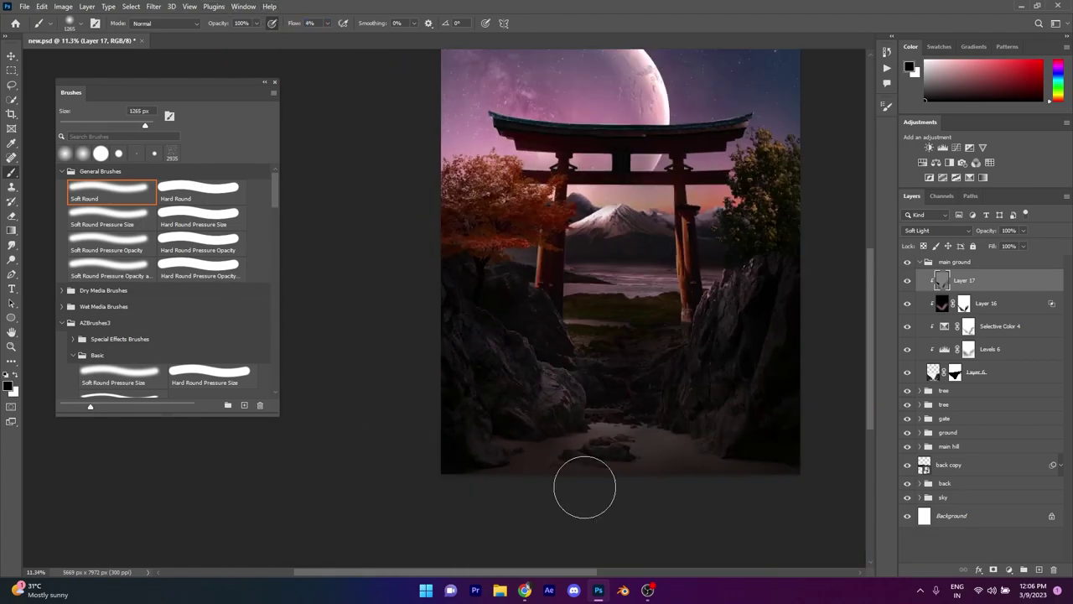
scroll(713, 322, "up", 2)
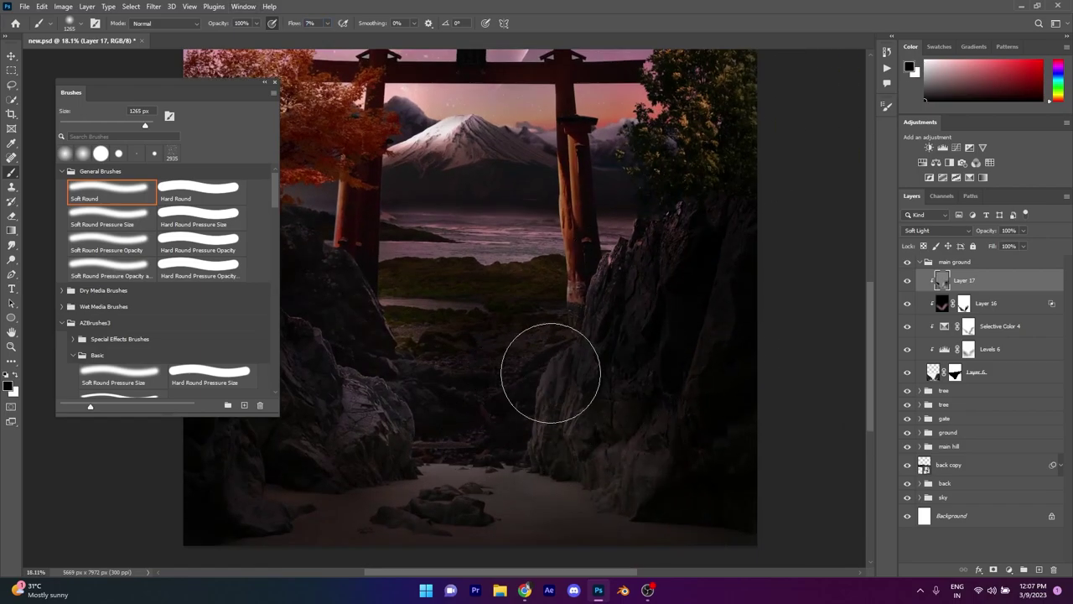
scroll(480, 380, "up", 2)
Step: Shrink the soft brush to about 558 px and deepen the foreground rock shading
left_click_drag(474, 369, 457, 368)
scroll(493, 344, "up", 3)
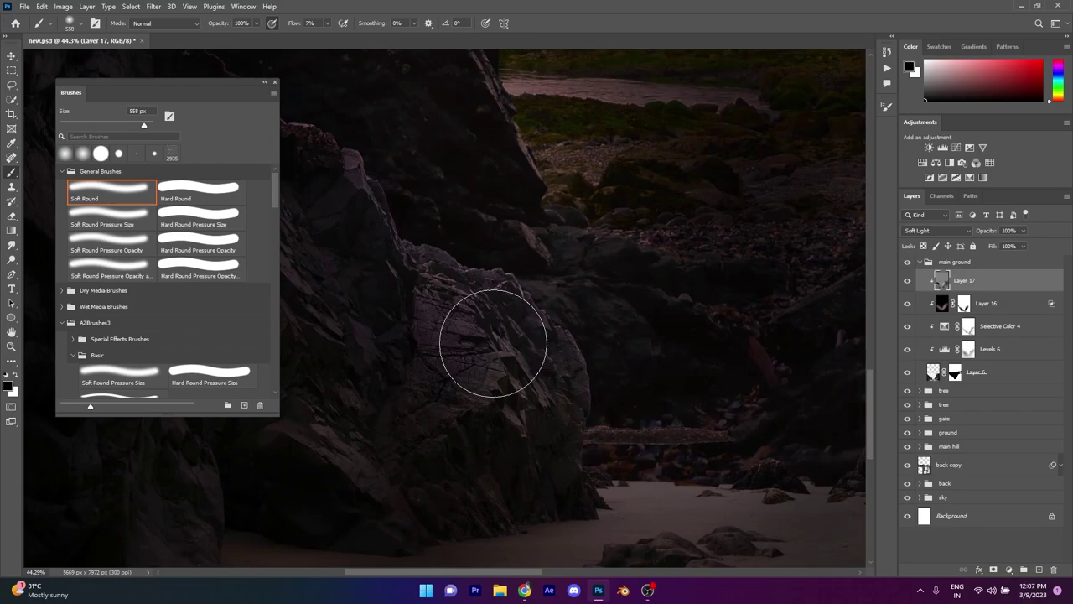
scroll(523, 394, "down", 5)
scroll(545, 377, "down", 1)
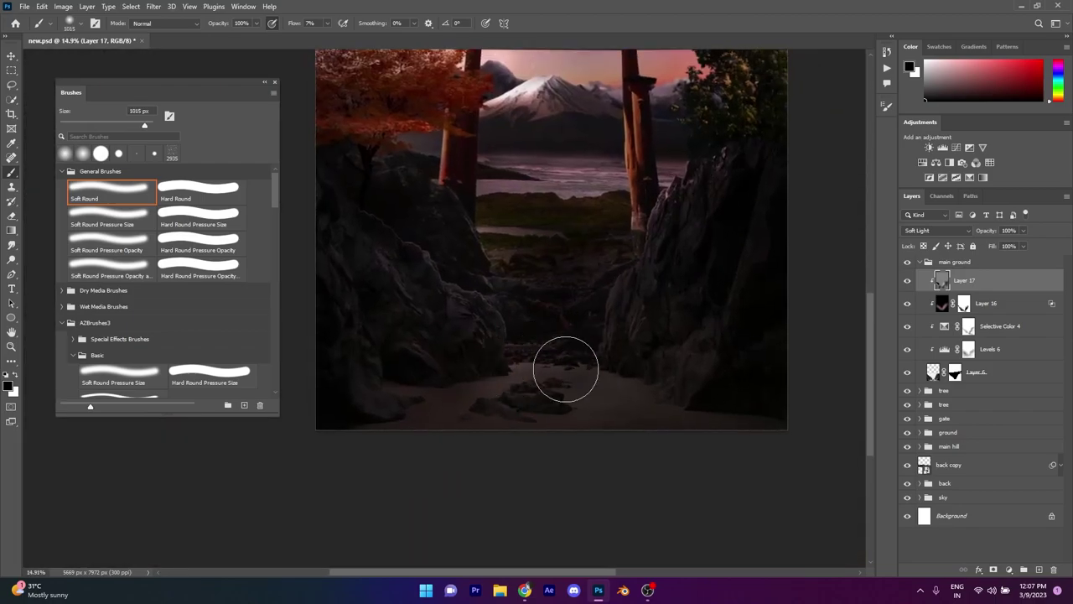
scroll(565, 371, "down", 4)
scroll(464, 373, "up", 6)
scroll(569, 458, "down", 3)
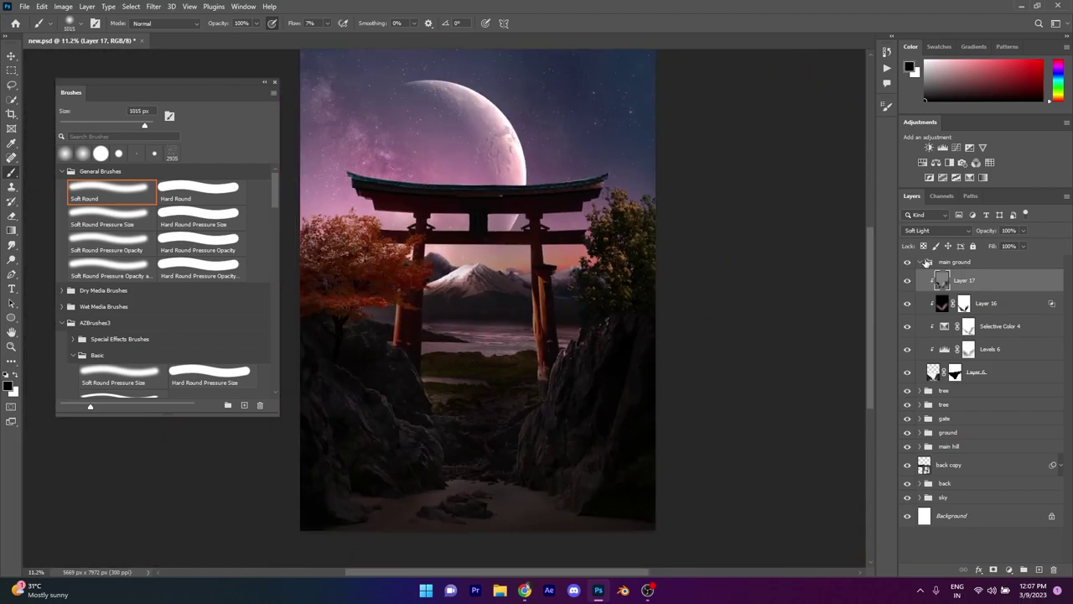
left_click(921, 262)
Step: Create a 'fog' layer above ground with the CLOD 1 brush at 43% flow in muted pink
left_click(947, 318)
left_click(1024, 569)
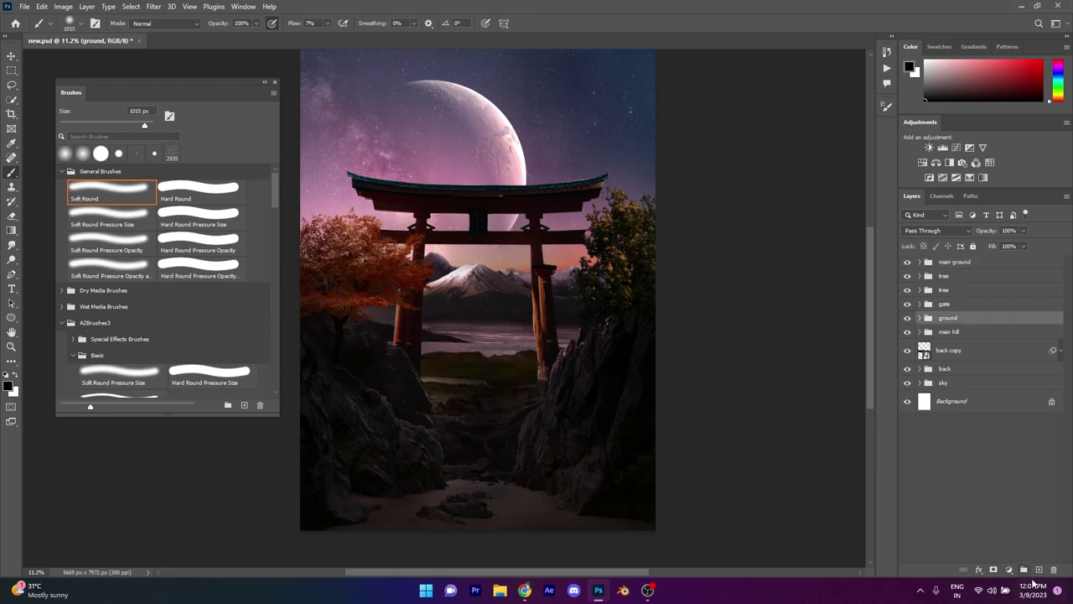
type("fog")
key("Return")
right_click(394, 248)
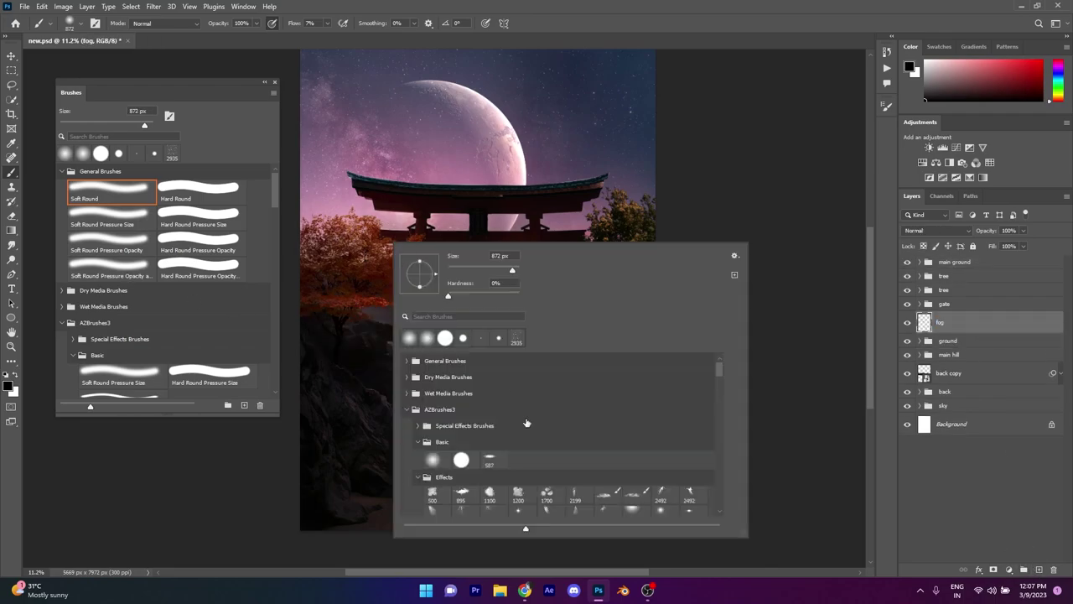
scroll(570, 419, "down", 3)
double_click(470, 436)
scroll(543, 293, "up", 2)
left_click_drag(288, 26, 322, 26)
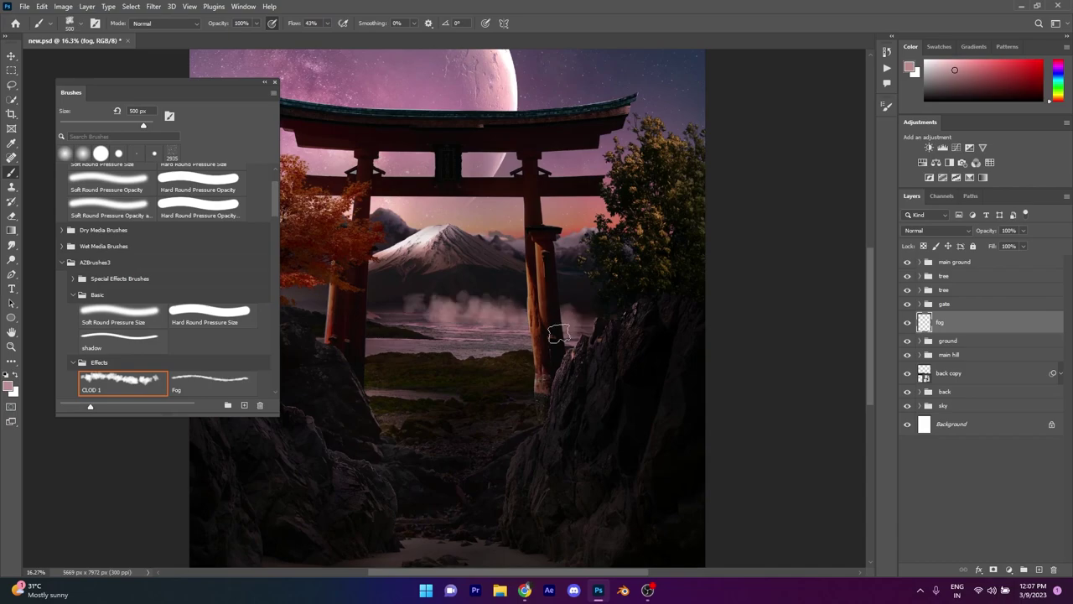
left_click(453, 335, "alt")
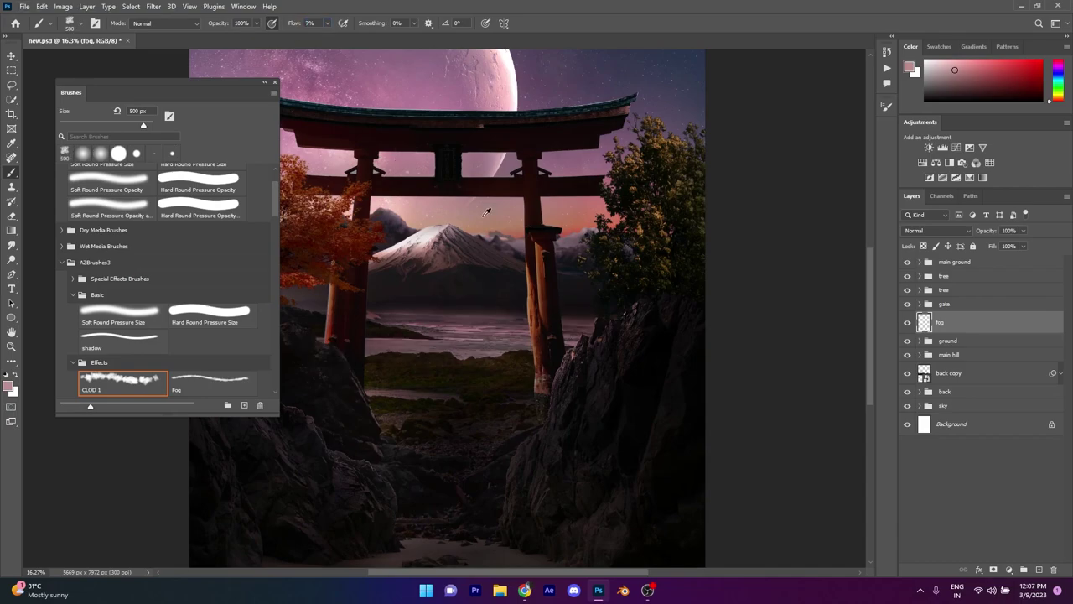
Step: Paint faint fog haze over the field and the rocks between the gate legs
scroll(486, 212, "down", 2)
scroll(411, 293, "up", 2)
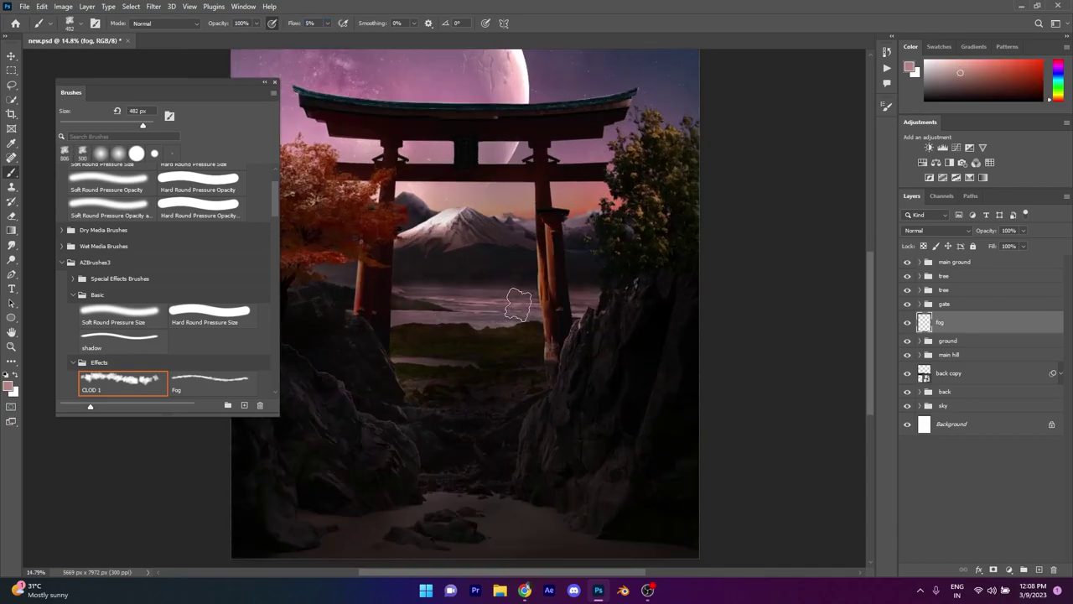
left_click_drag(510, 299, 461, 377)
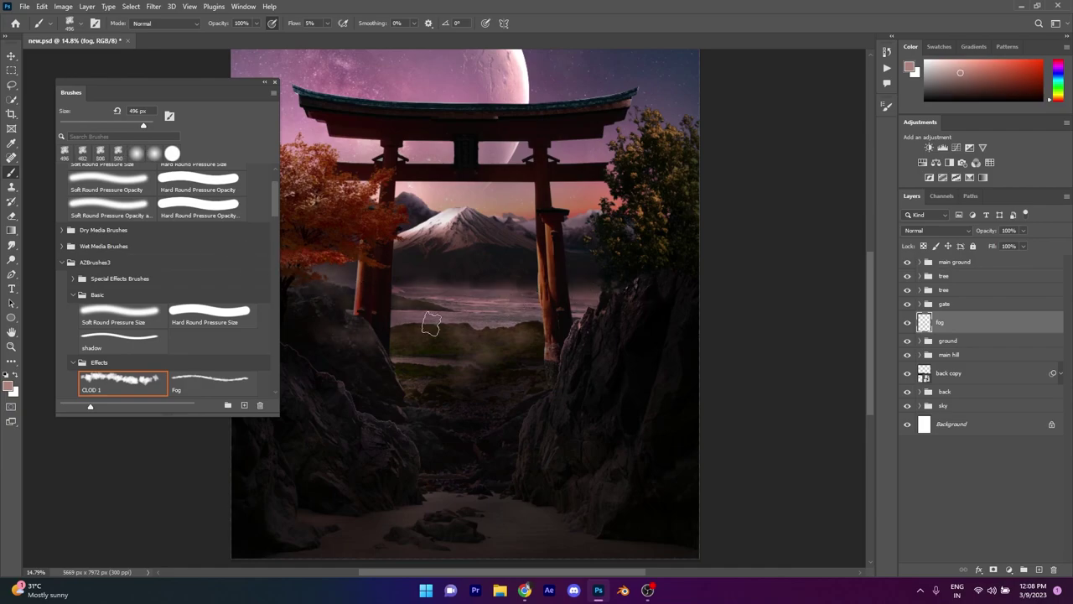
key("bracketright")
key("bracketright")
key("bracketright")
scroll(578, 331, "down", 2)
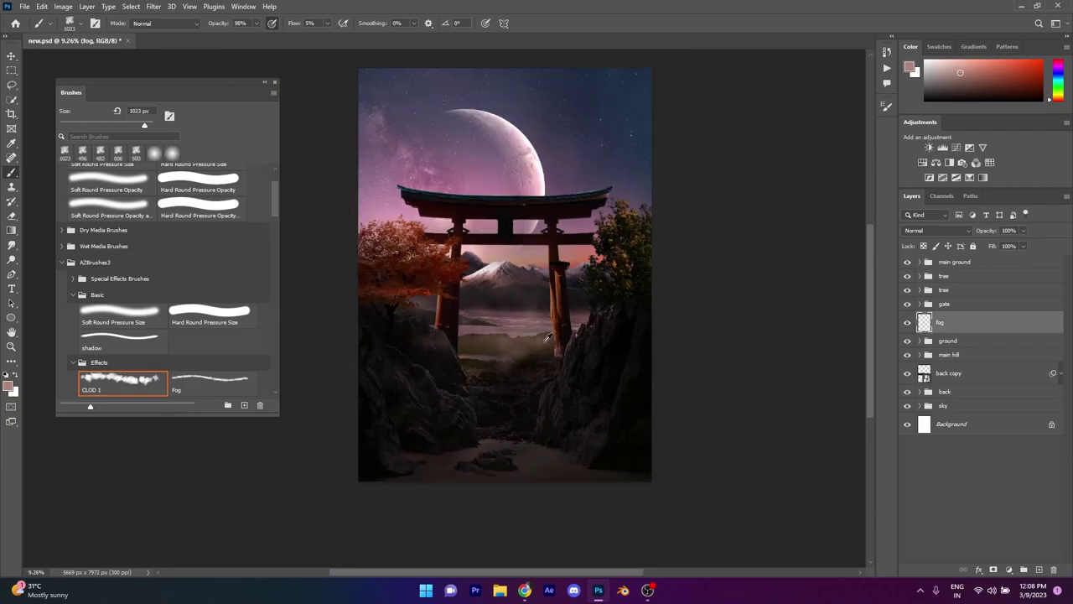
left_click_drag(378, 358, 549, 394)
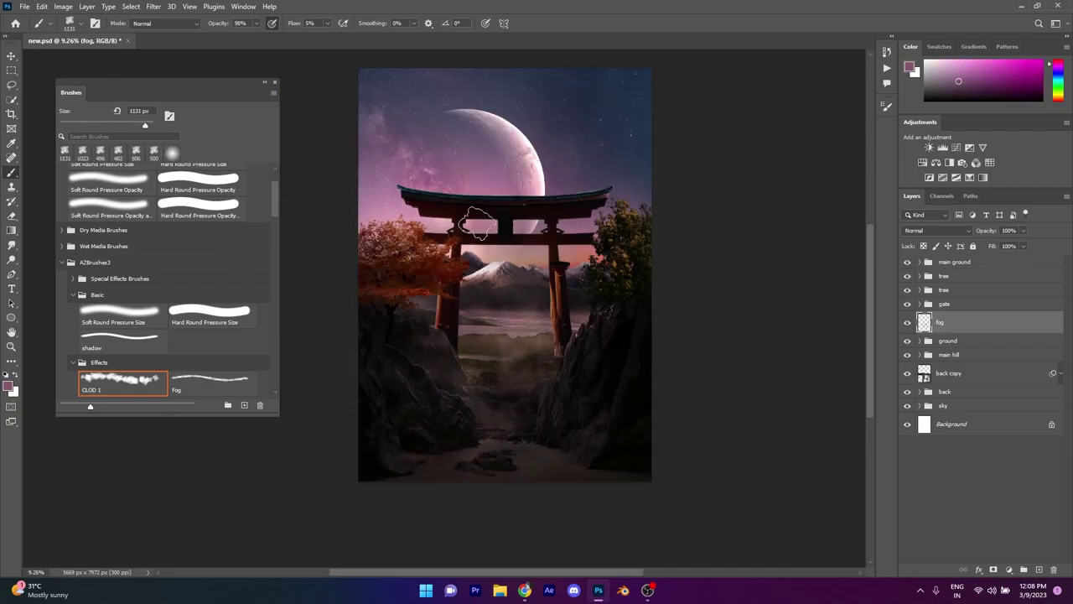
scroll(515, 436, "up", 1)
scroll(514, 372, "up", 2)
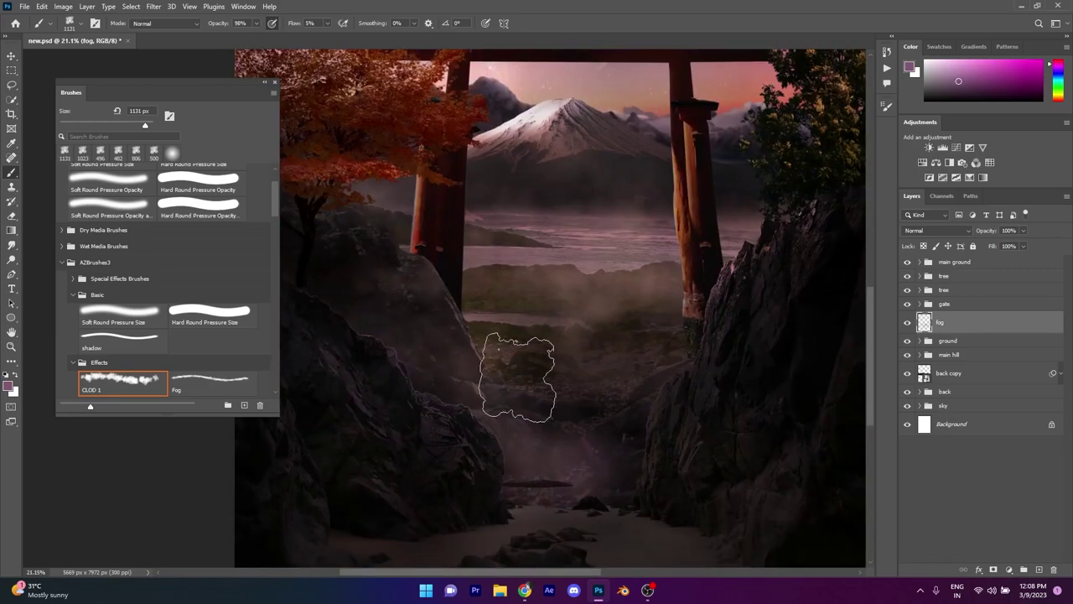
scroll(659, 347, "down", 2)
Step: Add a layer mask to the fog layer
left_click(993, 569)
scroll(548, 408, "up", 2)
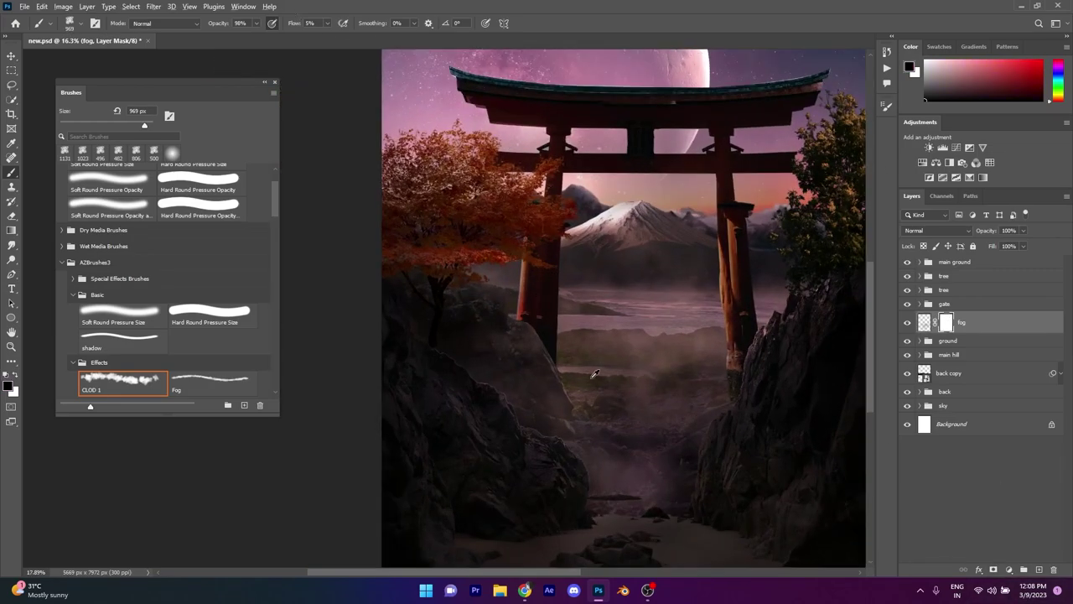
scroll(548, 408, "up", 2)
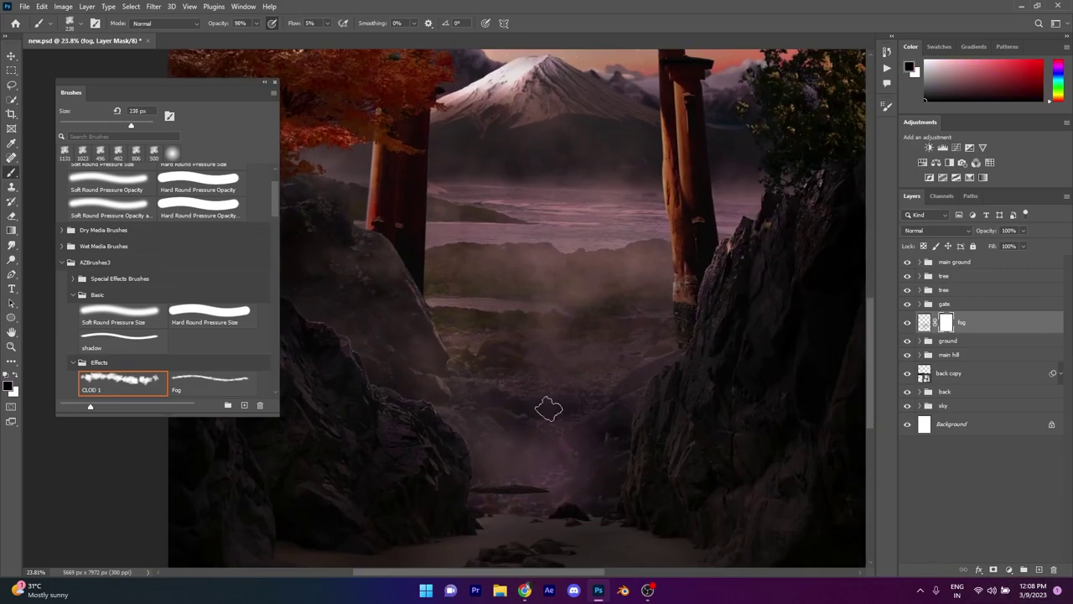
Step: Select Layer 6's mask in the main ground group with a hard-edged round brush
left_click(918, 262)
left_click(977, 372)
scroll(503, 377, "up", 2)
left_click(213, 315)
Step: Paint lighter pink fog into the valley below the gate with the cloud brush
scroll(509, 242, "up", 2)
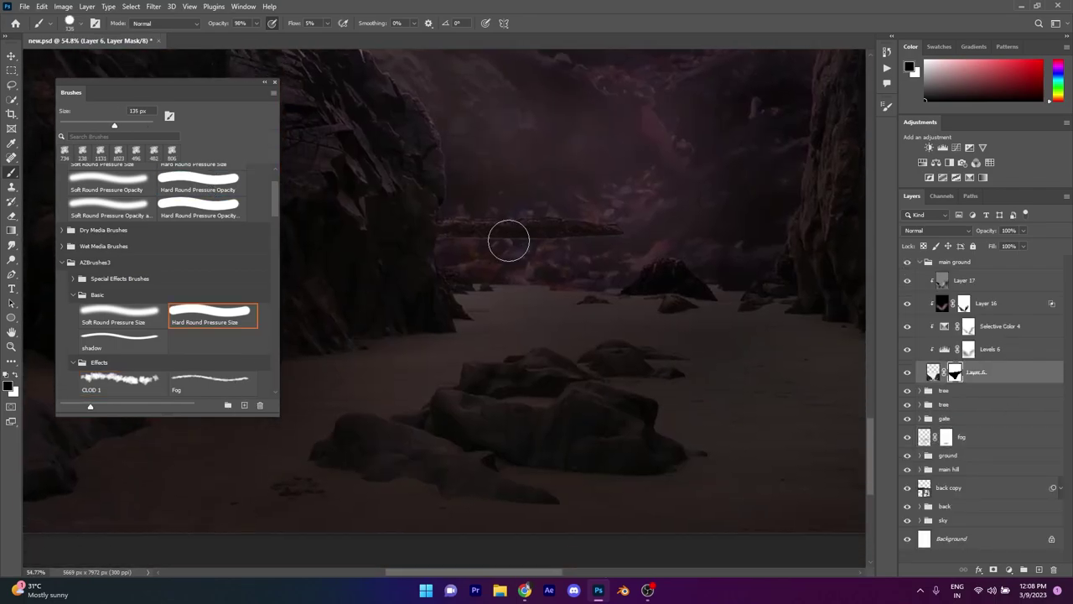
scroll(460, 236, "down", 3)
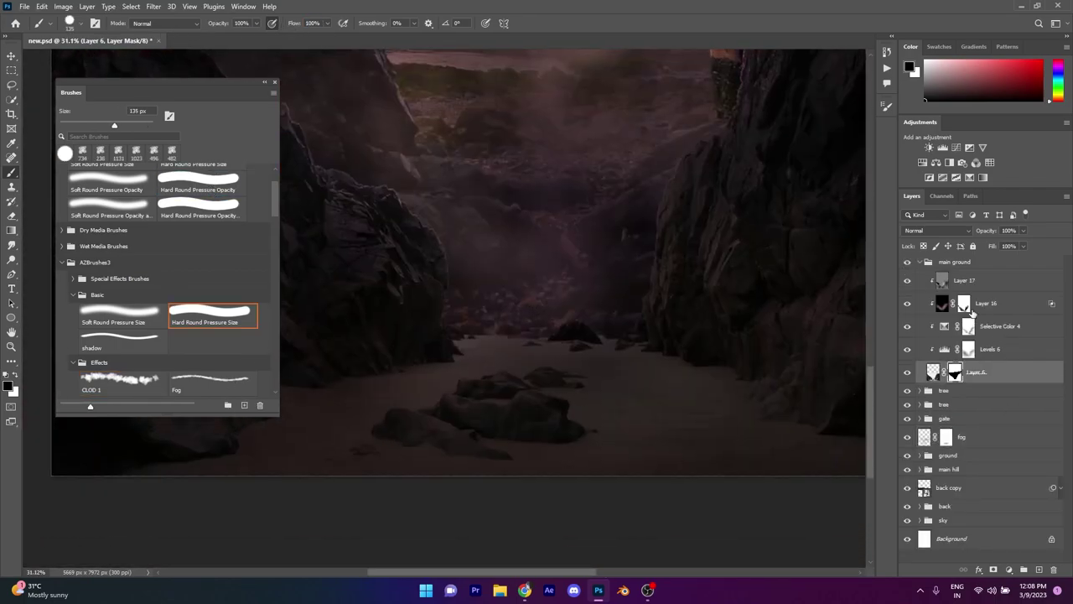
left_click(919, 262)
left_click(964, 322)
left_click(480, 375, "alt")
scroll(308, 332, "down", 2)
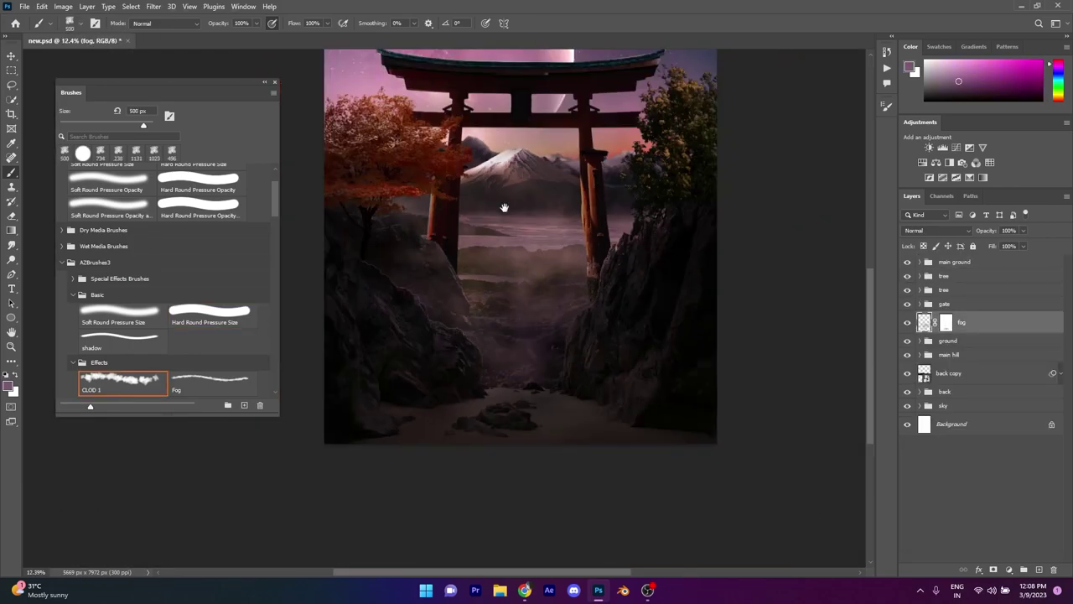
scroll(503, 208, "down", 2)
left_click_drag(516, 243, 757, 295)
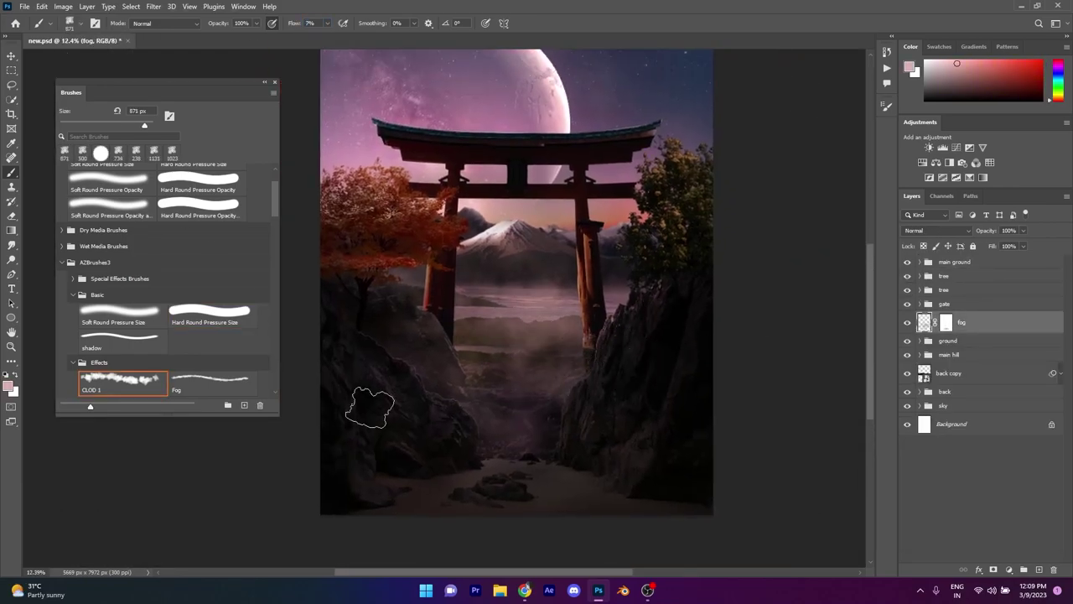
Step: Thin the fog along the right-hand cliff by painting on the fog mask
left_click(946, 322)
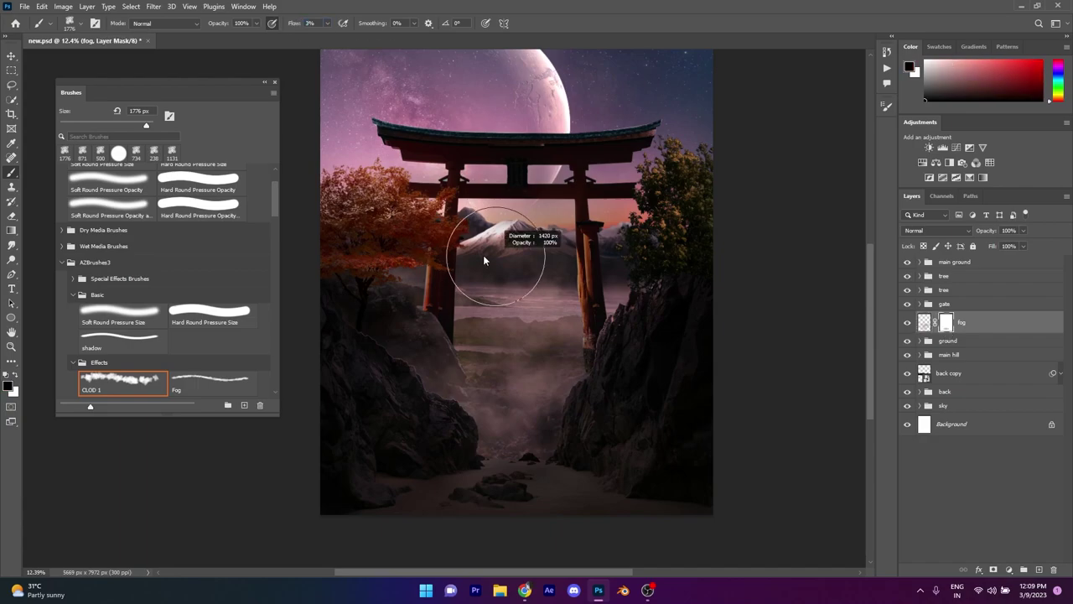
scroll(483, 255, "up", 2)
left_click_drag(423, 468, 431, 372)
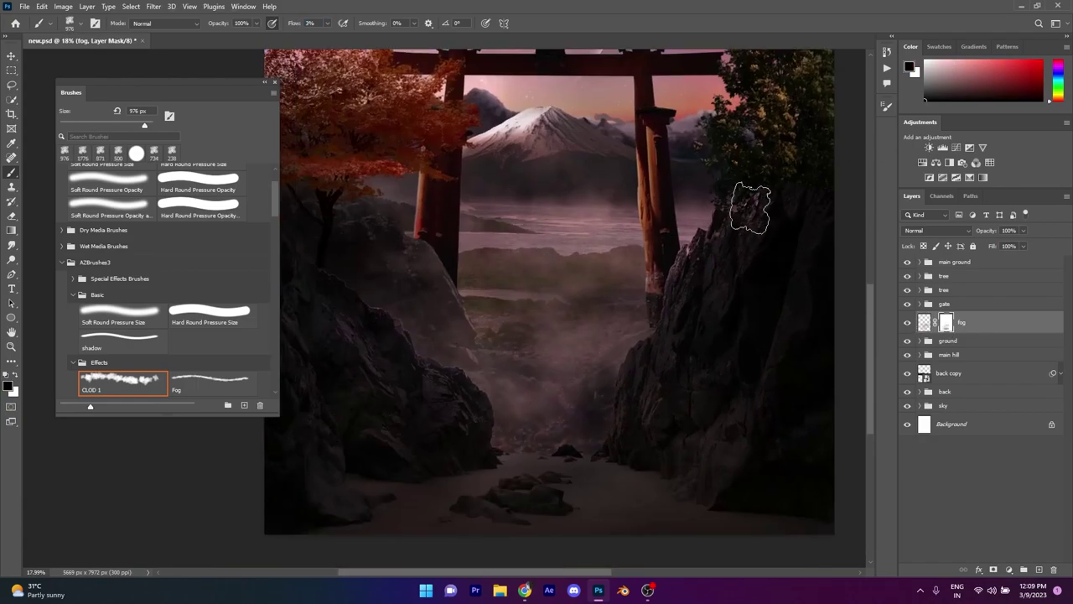
left_click_drag(620, 212, 527, 275)
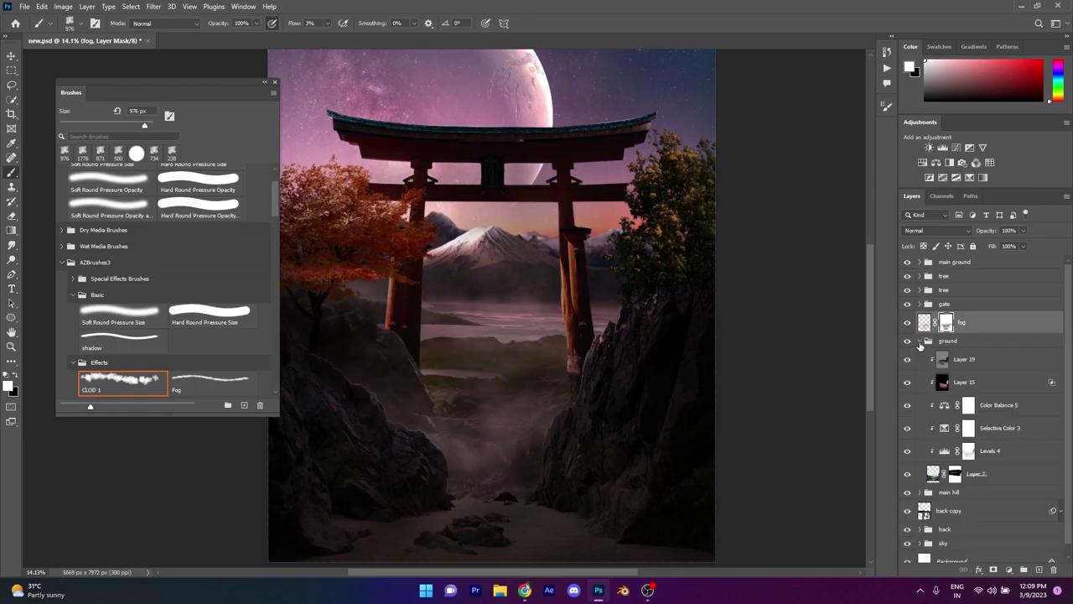
Step: Select Soft Light Layer 19 in the ground group and shrink the soft round brush
left_click(5, 374)
scroll(148, 318, "up", 3)
left_click_drag(536, 377, 503, 376)
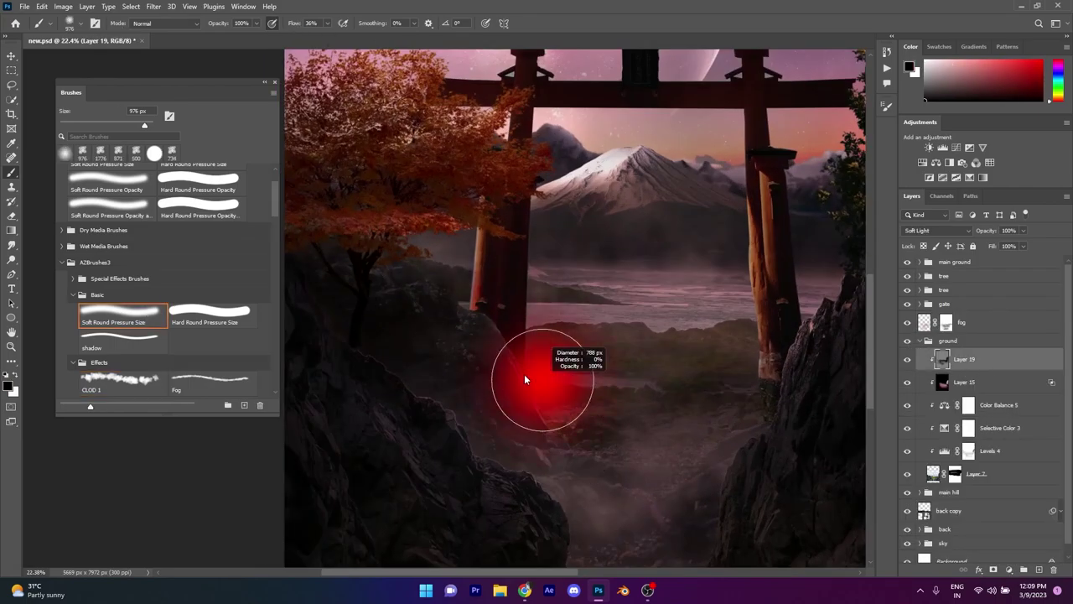
scroll(496, 283, "up", 2)
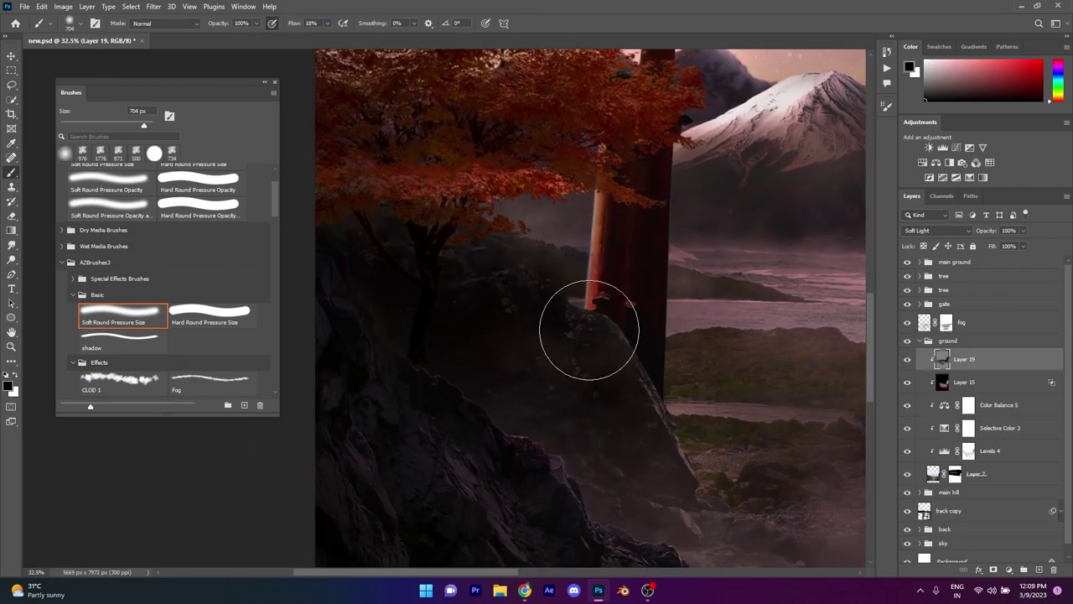
scroll(589, 330, "down", 5)
scroll(647, 456, "up", 3)
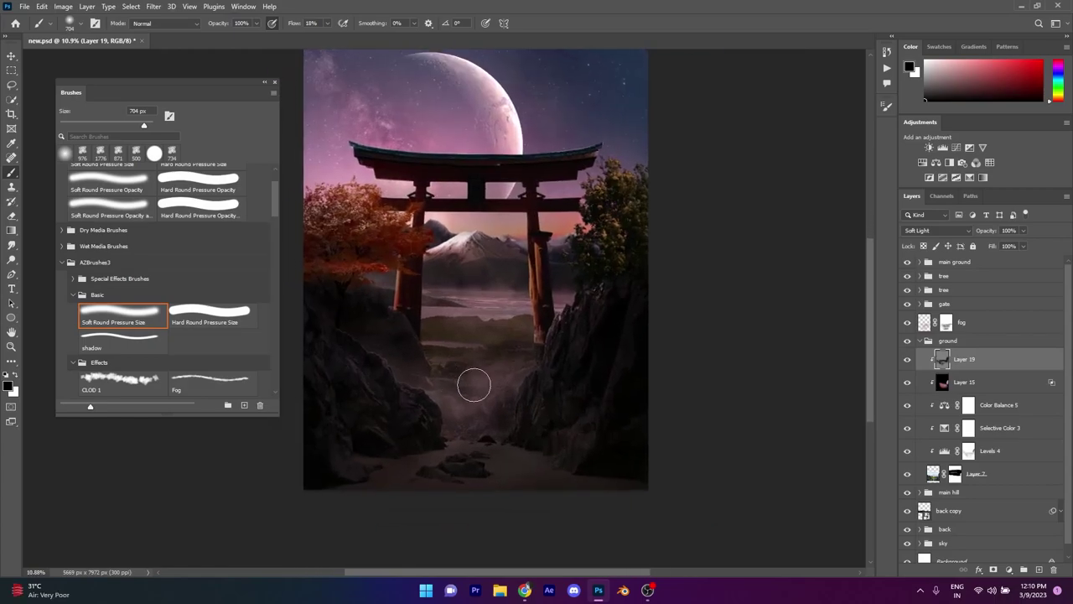
scroll(427, 336, "up", 2)
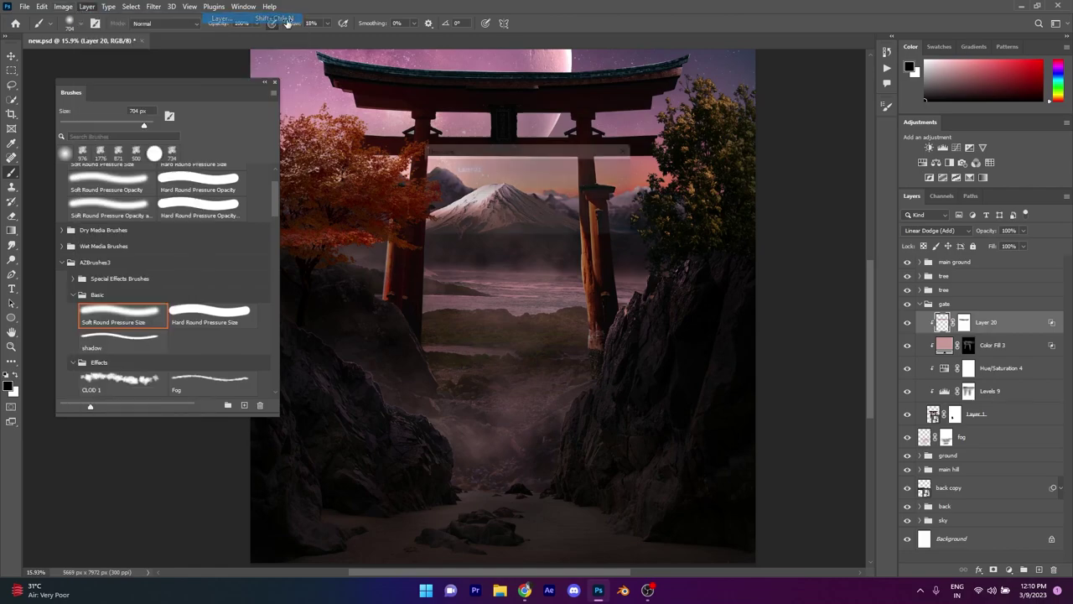
Step: Add Layer 21, a 50% gray Soft Light layer clipped above Layer 20
key("ctrl+shift+n")
key("Return")
scroll(733, 288, "up", 3)
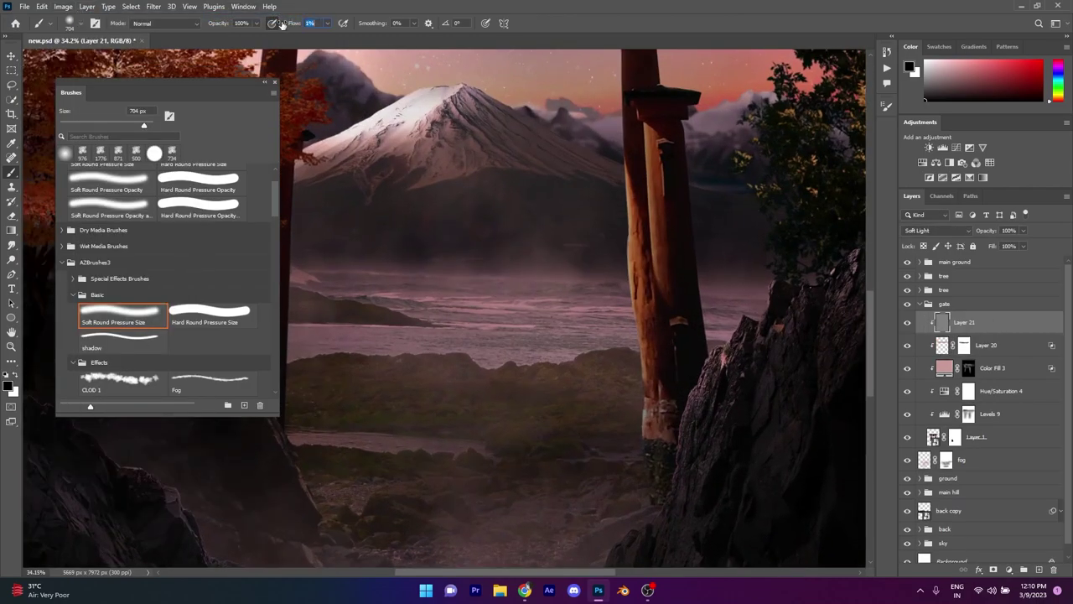
scroll(812, 208, "right", 2)
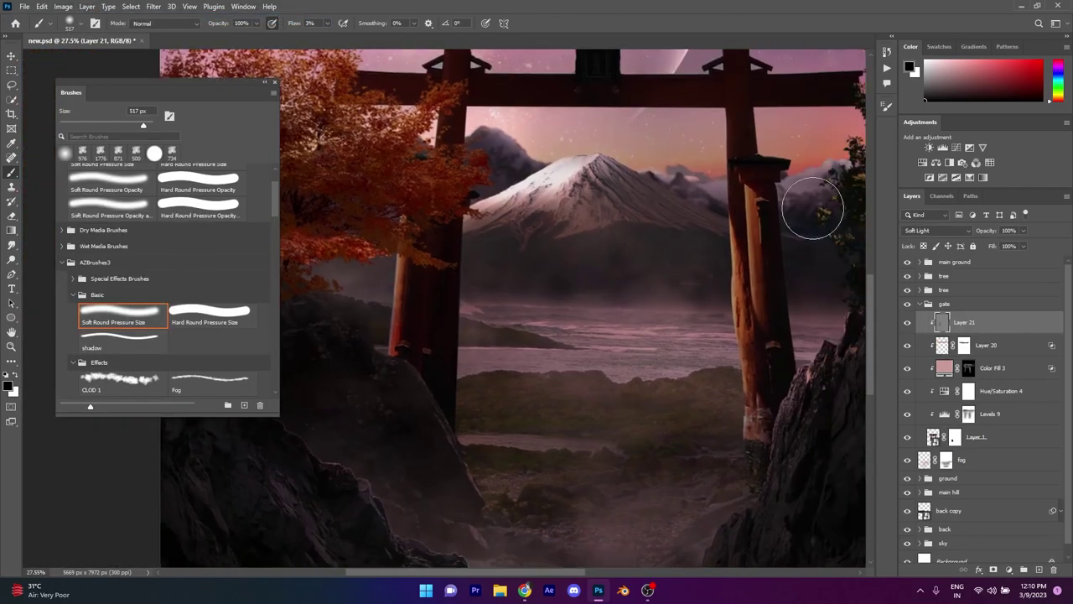
scroll(736, 472, "down", 3)
scroll(671, 453, "down", 3)
scroll(587, 432, "up", 1)
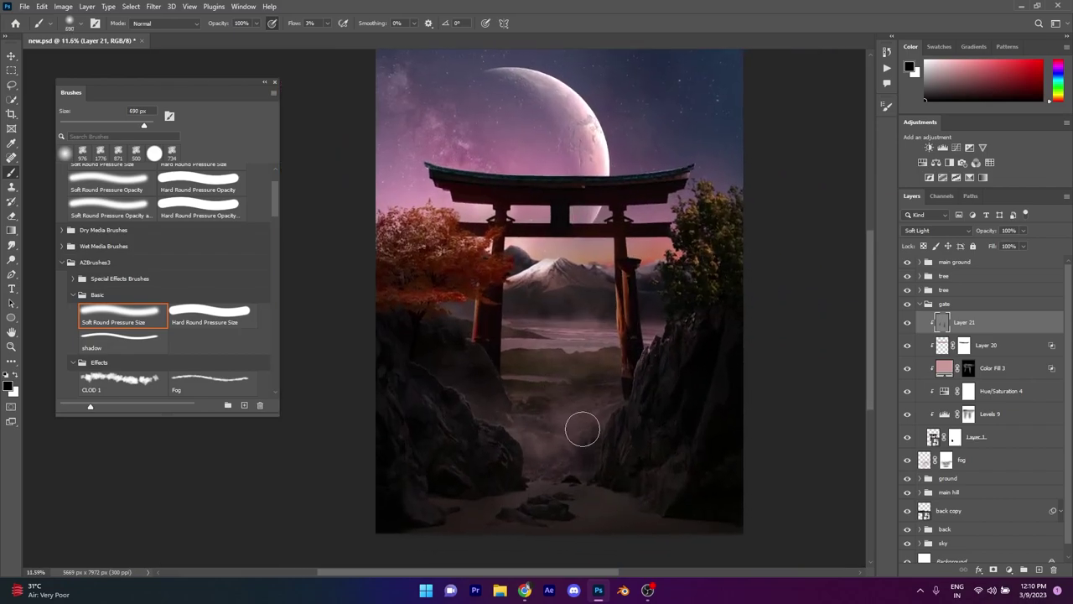
scroll(582, 427, "down", 1)
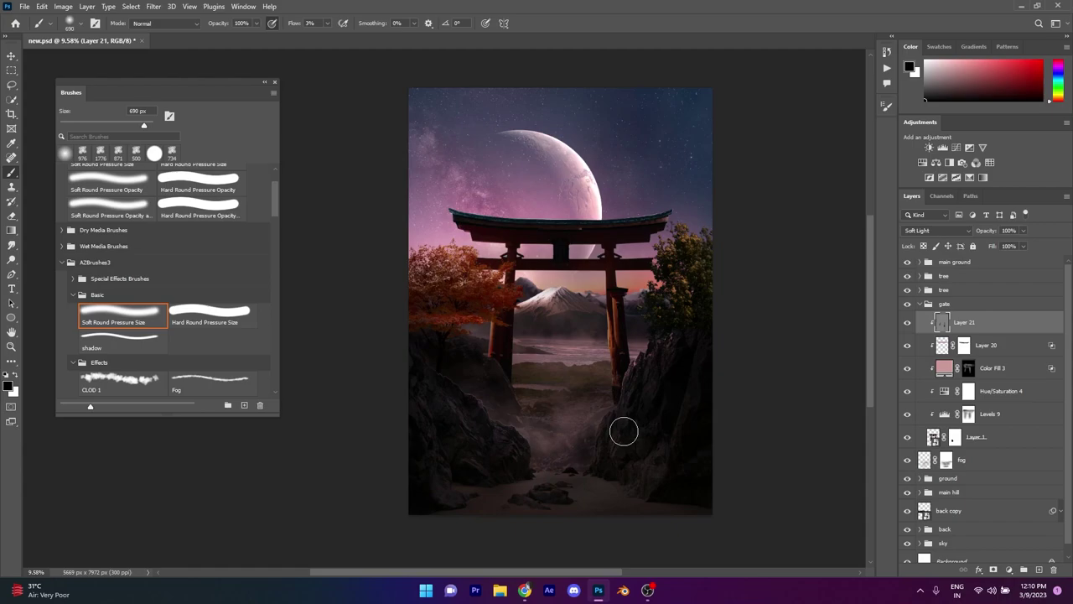
scroll(559, 482, "up", 5)
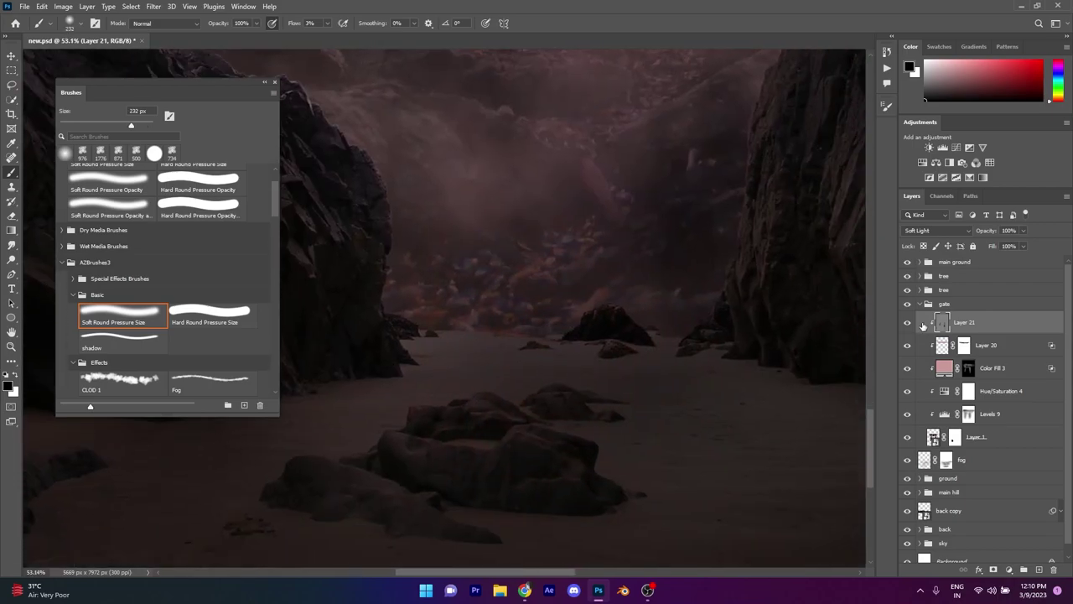
Step: Toggle the main ground group to compare, then select Layer 6's mask
left_click(922, 303)
left_click(907, 262)
left_click(624, 353)
key("Return")
left_click(954, 372)
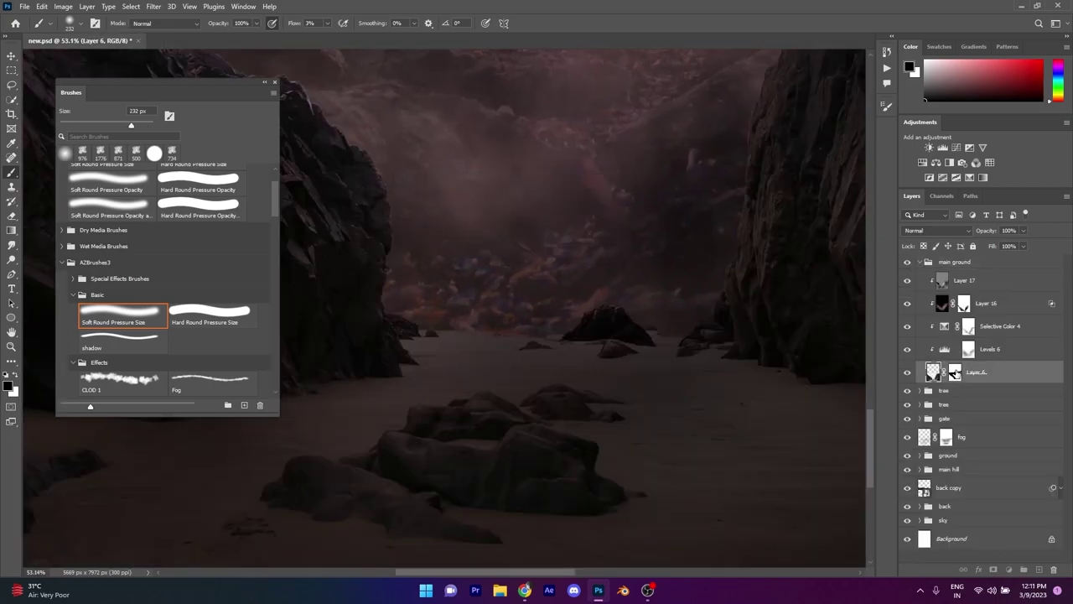
Step: Sweep pink cloud-brush fog across the lower canvas on Layer 22
scroll(442, 247, "up", 2)
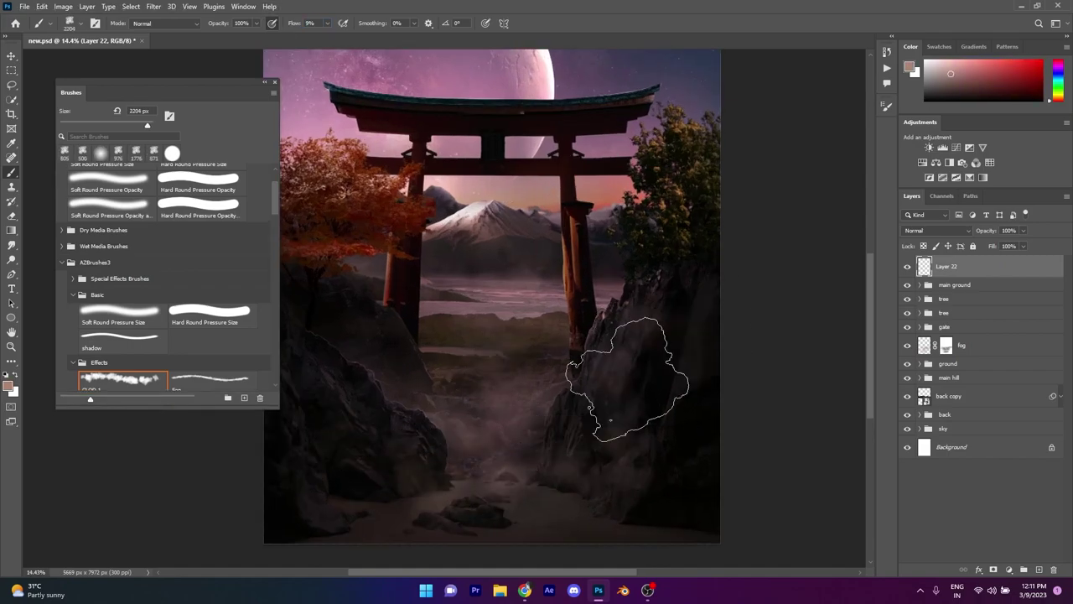
left_click_drag(620, 373, 826, 528)
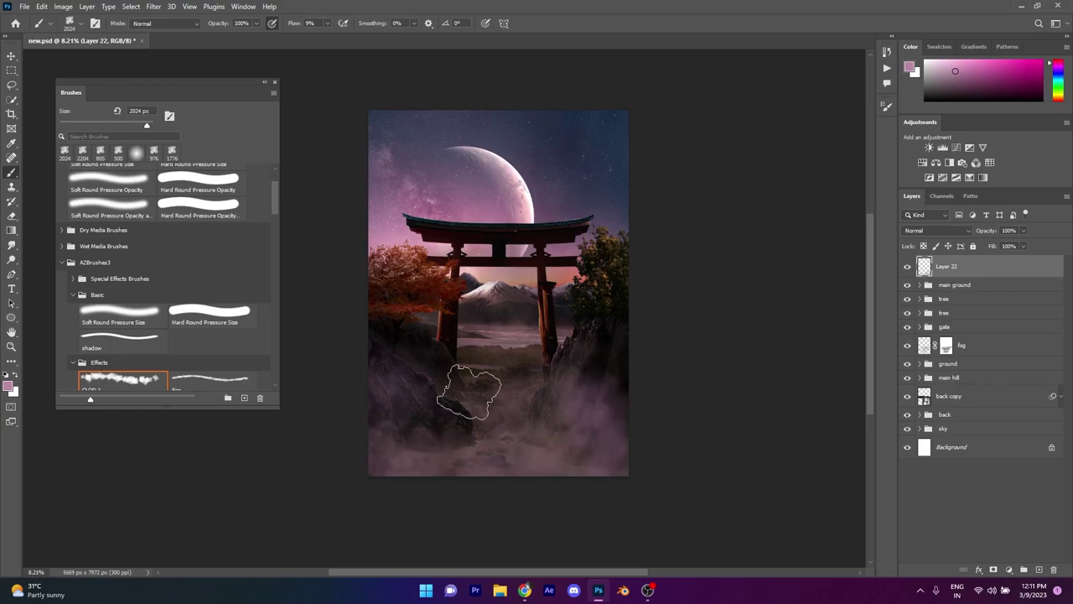
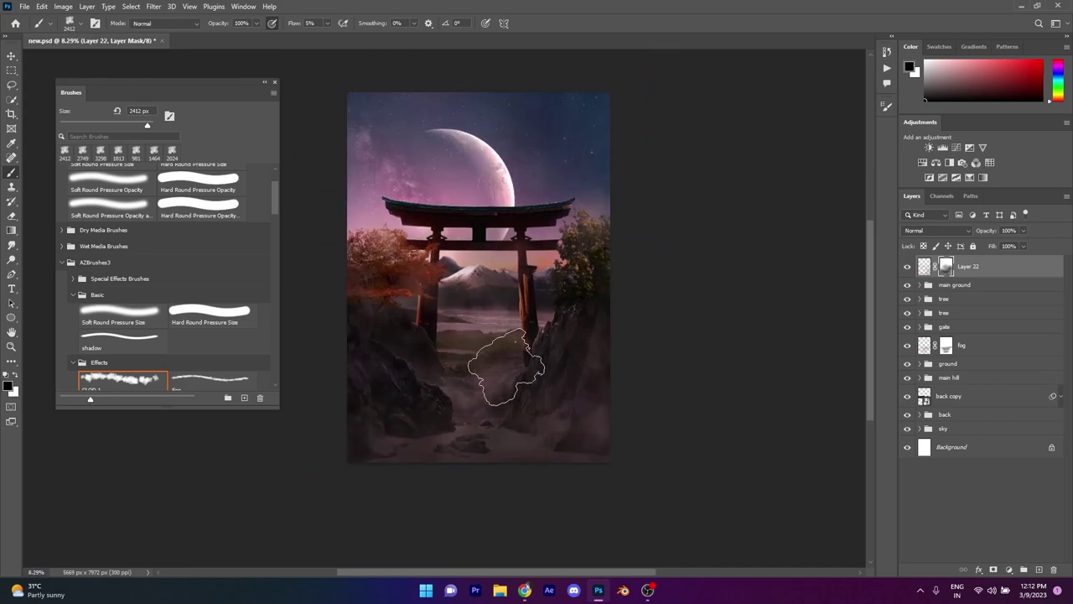
Step: Inspect Layer 21 in the gate group and the rocks by the right pillar
left_click_drag(506, 366, 839, 337)
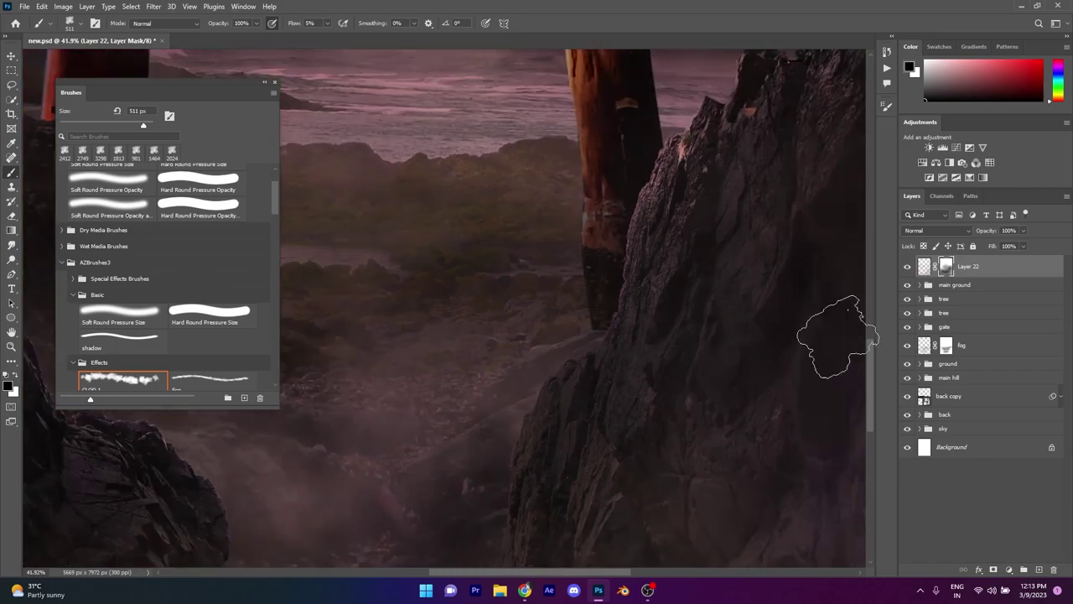
left_click(919, 326)
left_click(964, 344)
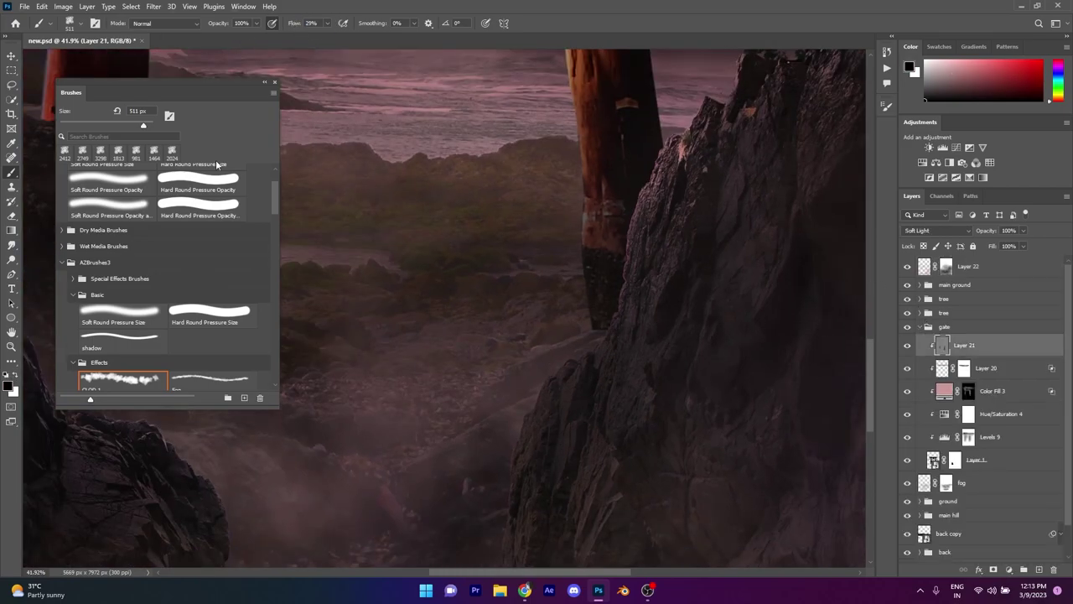
left_click(119, 312)
left_click_drag(599, 419, 503, 377)
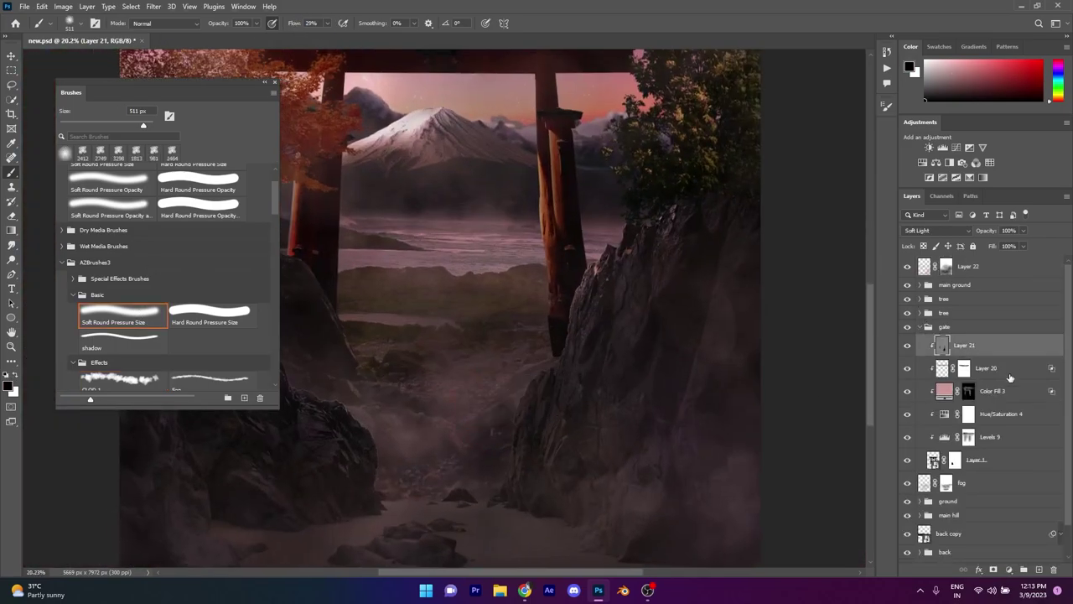
left_click(920, 326)
Step: Hide and re-show the fog layer and ground group to compare the composite
left_click(907, 344)
left_click(972, 344)
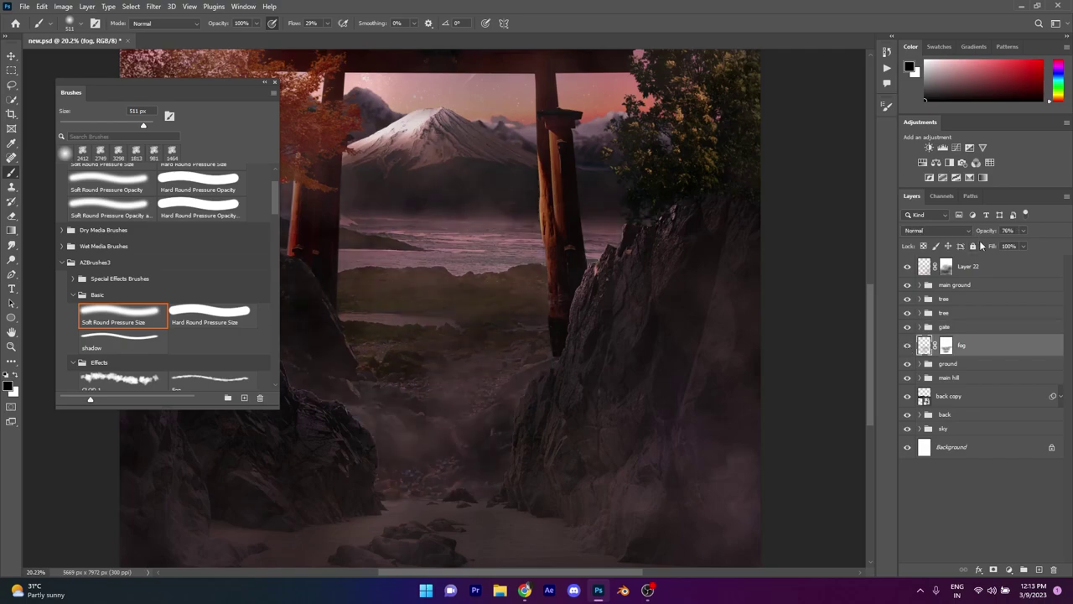
left_click(927, 363)
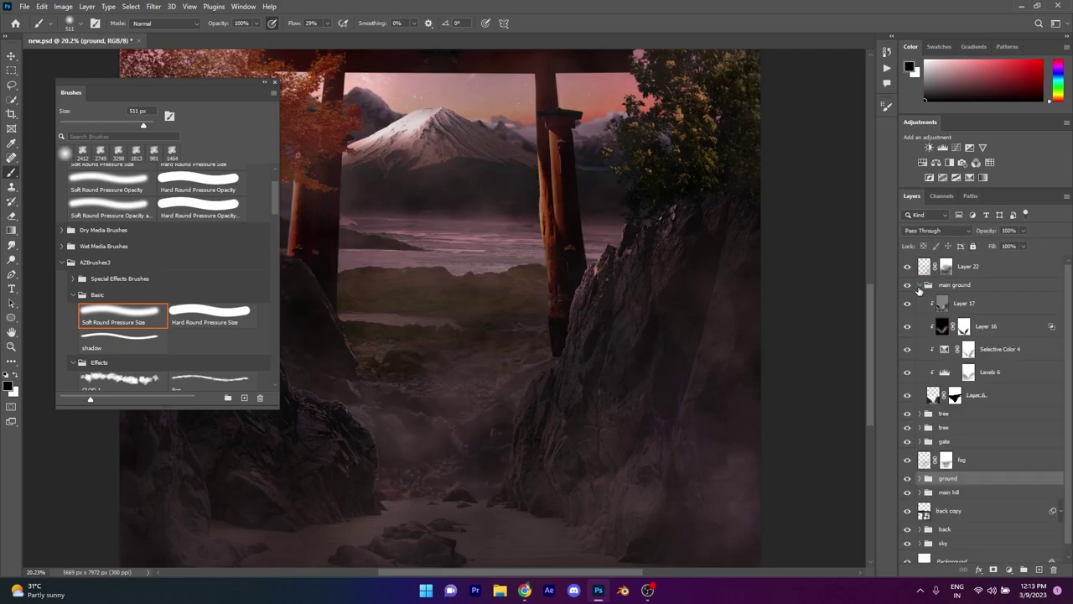
left_click(920, 363)
left_click(908, 363)
left_click(909, 363)
scroll(570, 386, "up", 3)
scroll(570, 386, "up", 3)
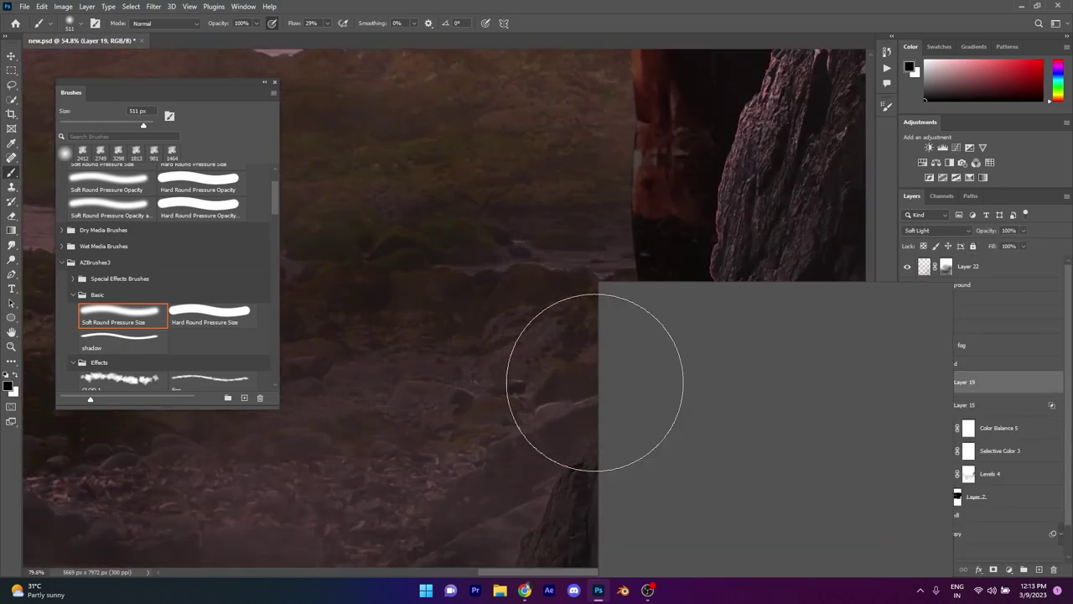
Step: Inspect Layer 19 in the ground group, save new.psd, and collapse the group
left_click(964, 382)
scroll(647, 392, "down", 4)
scroll(562, 327, "down", 2)
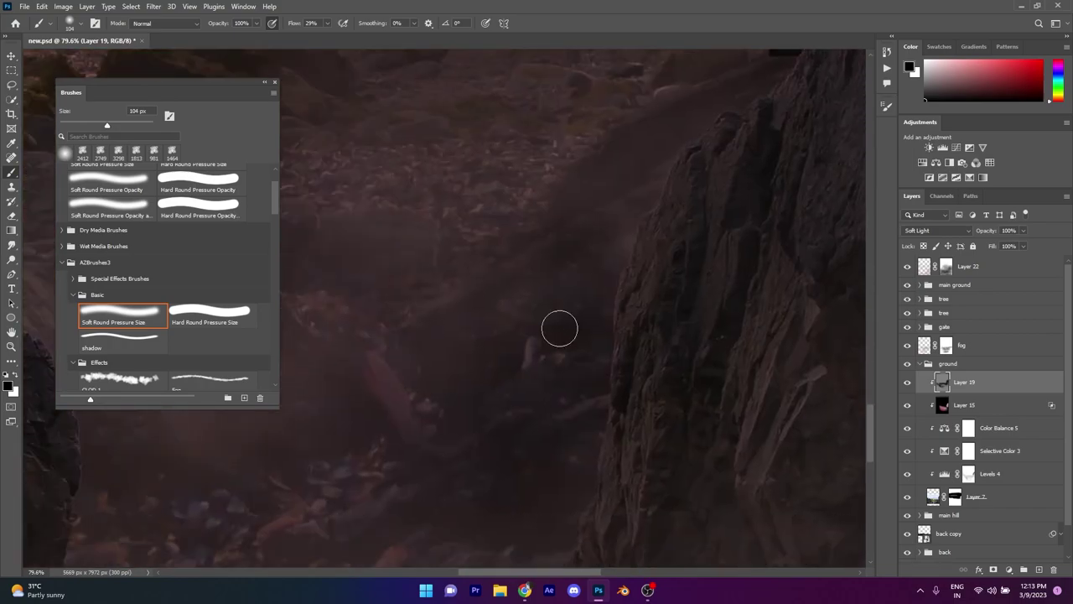
scroll(558, 277, "down", 2)
scroll(503, 268, "down", 1)
scroll(416, 304, "down", 1)
scroll(537, 394, "down", 5)
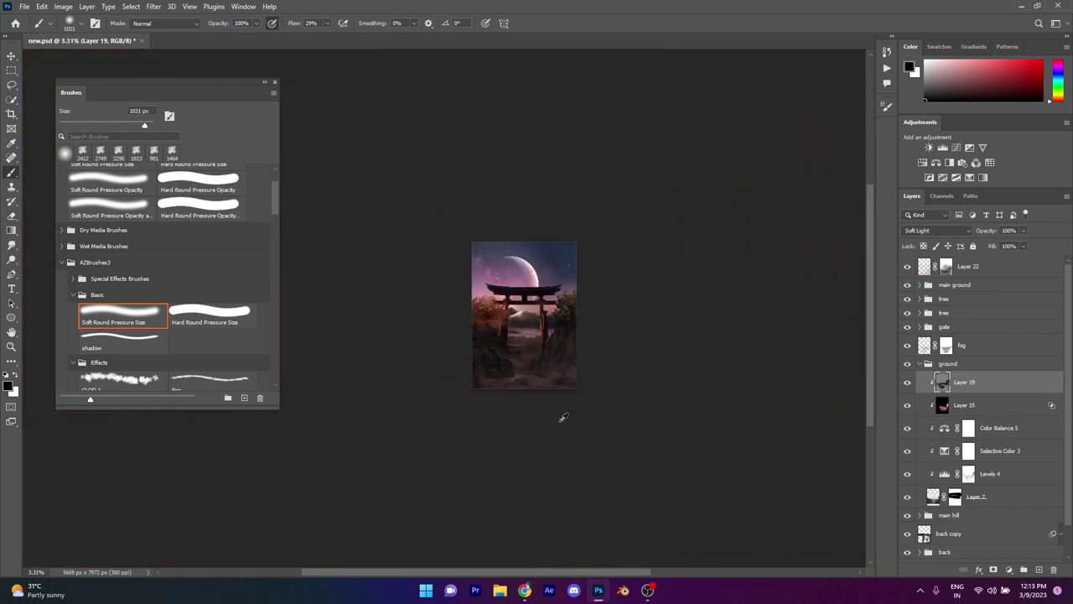
scroll(520, 419, "up", 3)
scroll(444, 318, "down", 2)
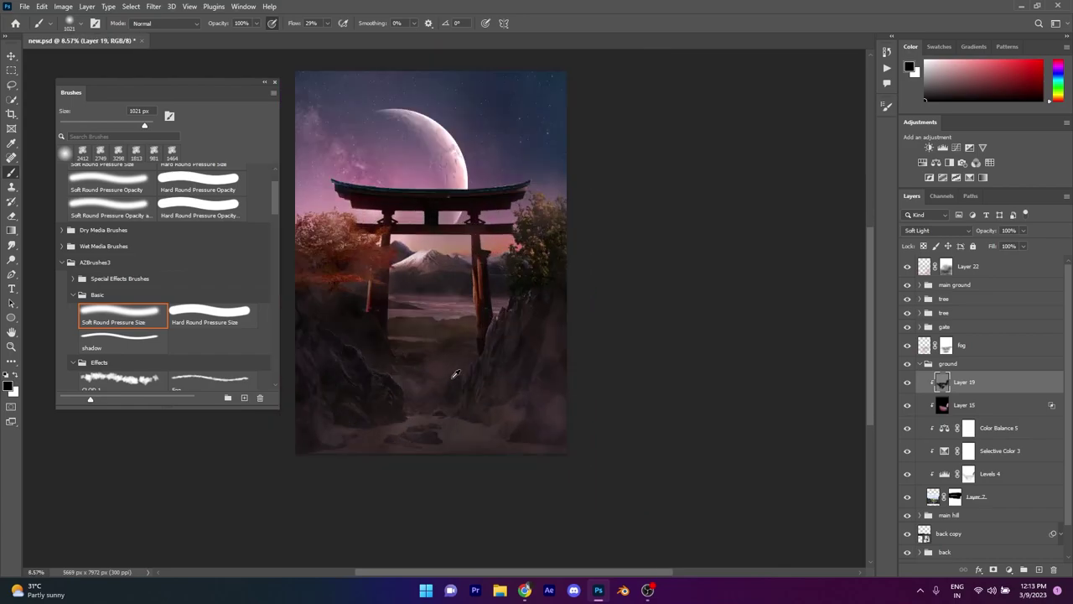
scroll(420, 386, "up", 3)
scroll(428, 436, "down", 3)
scroll(519, 486, "up", 1)
key("ctrl+s")
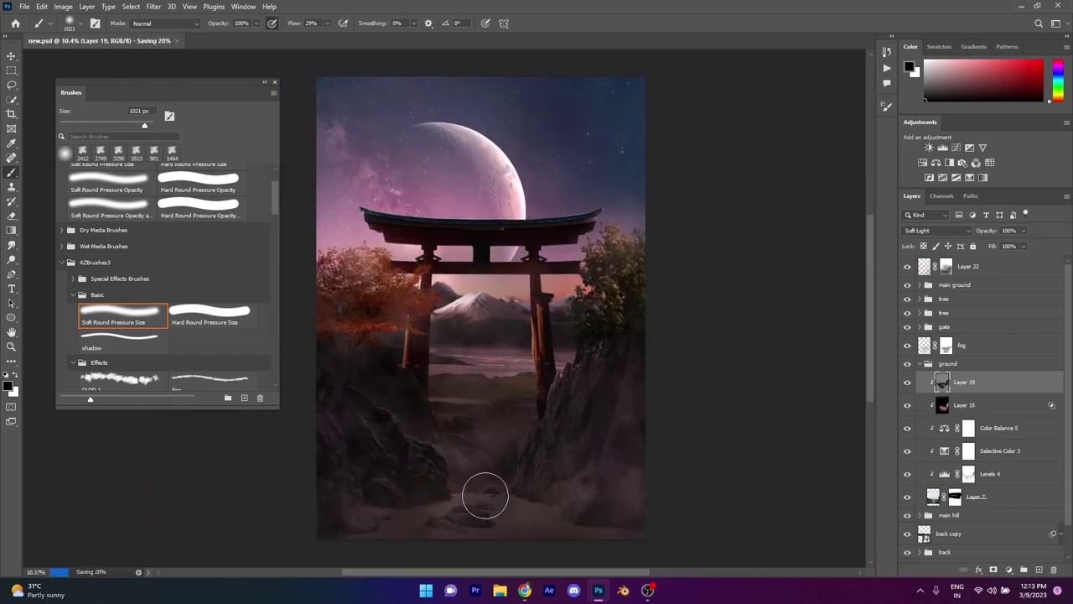
left_click(919, 364)
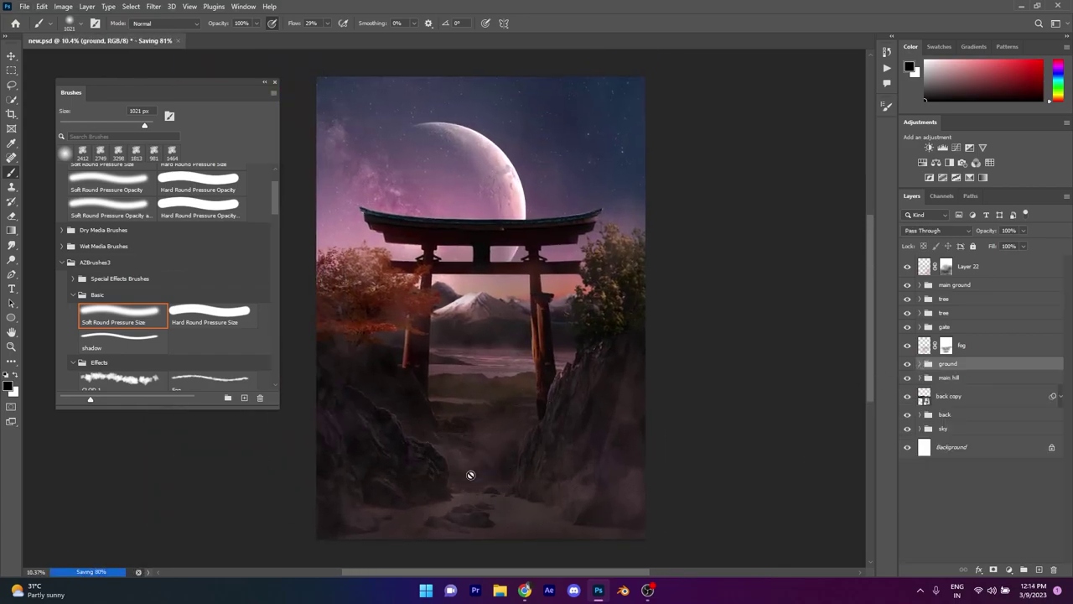
Step: Place the white monument image as an embedded layer, positioned higher on the canvas
left_click(41, 5)
left_click(72, 218)
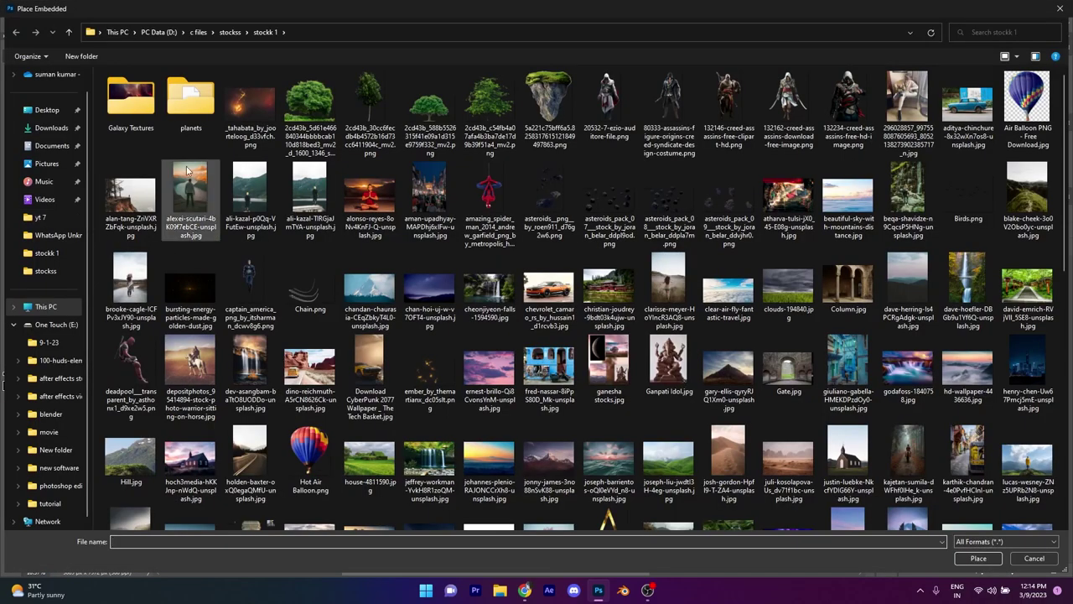
scroll(420, 441, "down", 3)
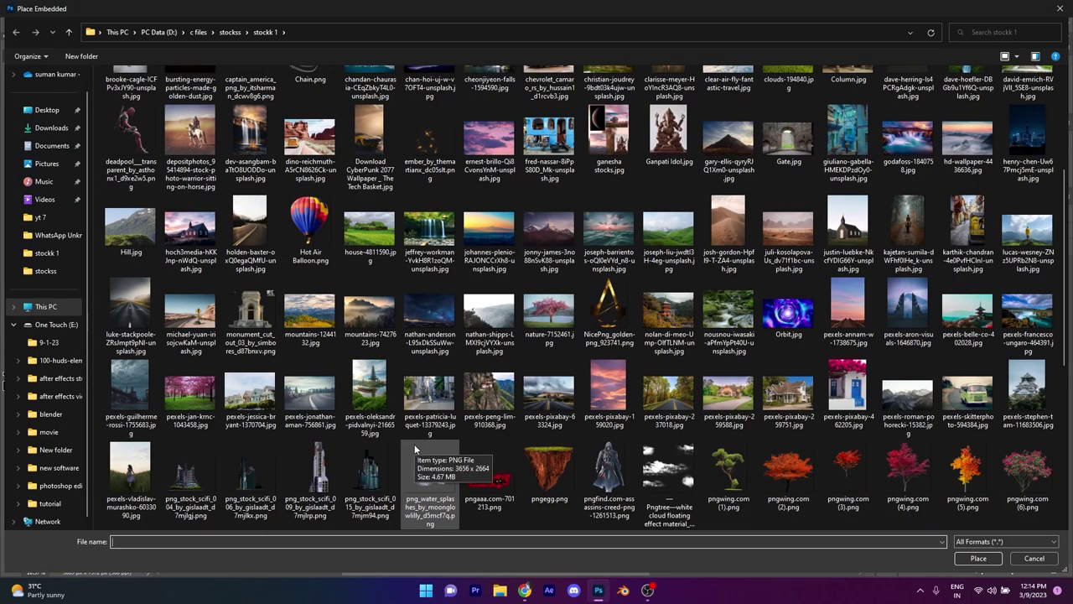
left_click(249, 317)
left_click(978, 558)
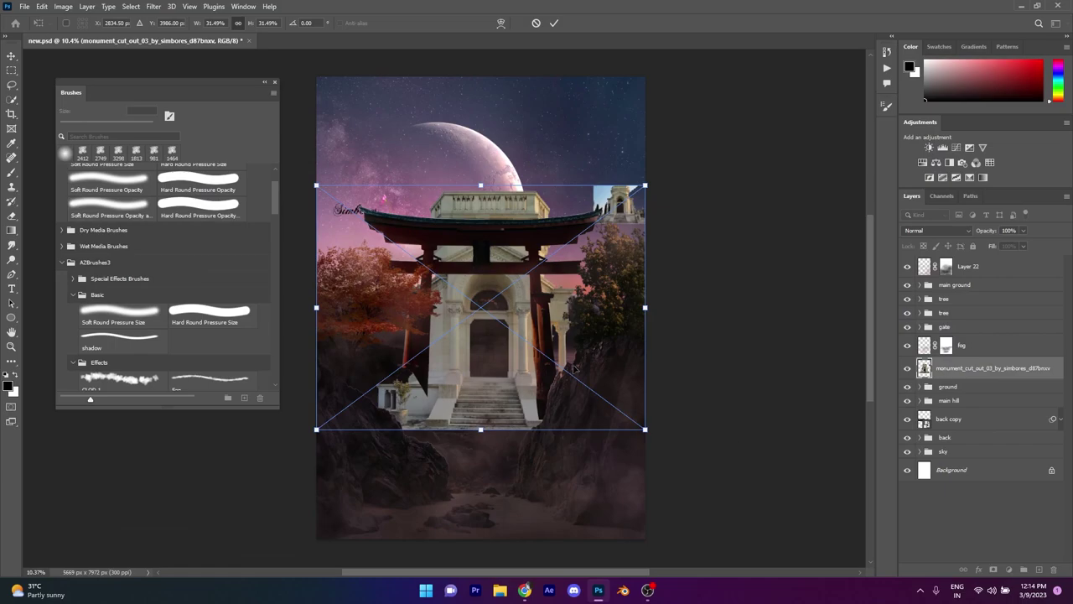
left_click_drag(575, 368, 578, 260)
key("Return")
Step: Group the monument into a group named 'temple' and add a layer mask
key("ctrl+g")
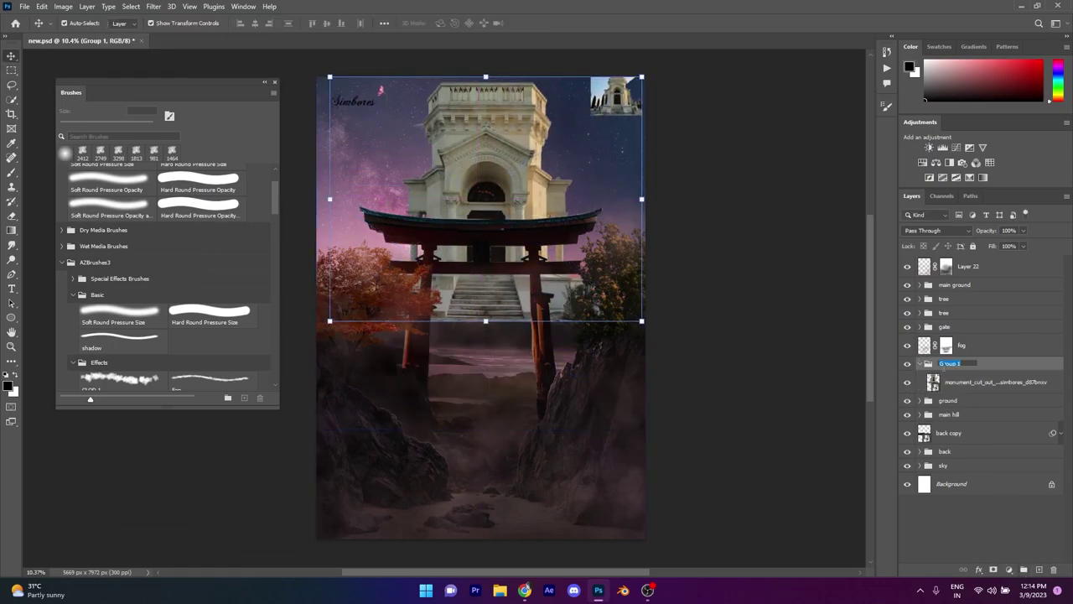
type("temple")
left_click(995, 382)
left_click(993, 569)
key("b")
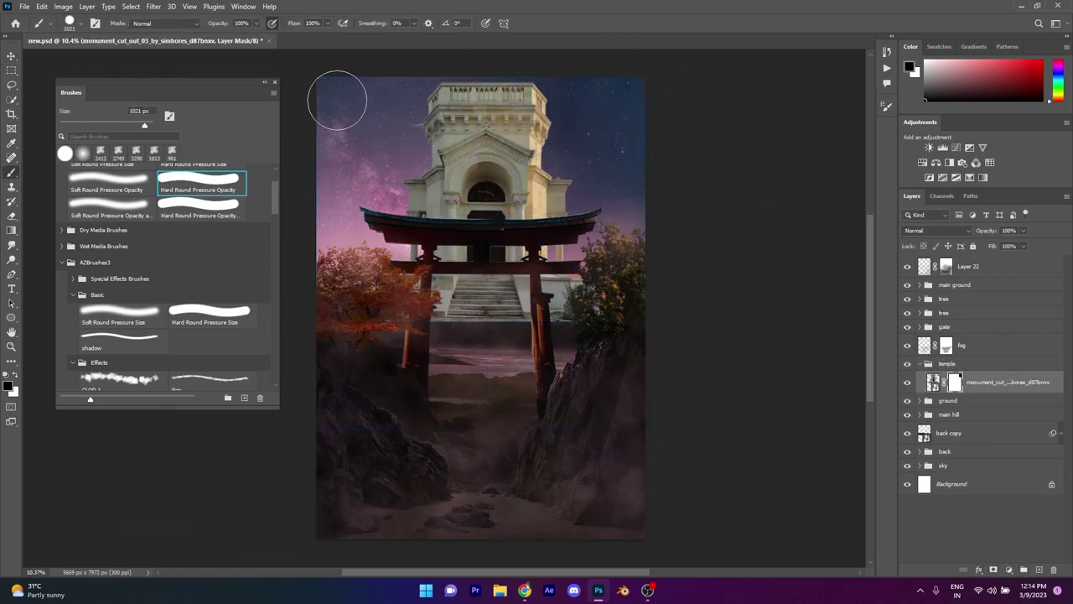
Step: Scale the temple to about a fifth, placed between the pillars, slightly narrowed and tilted
key("ctrl+t")
left_click_drag(641, 320, 444, 173)
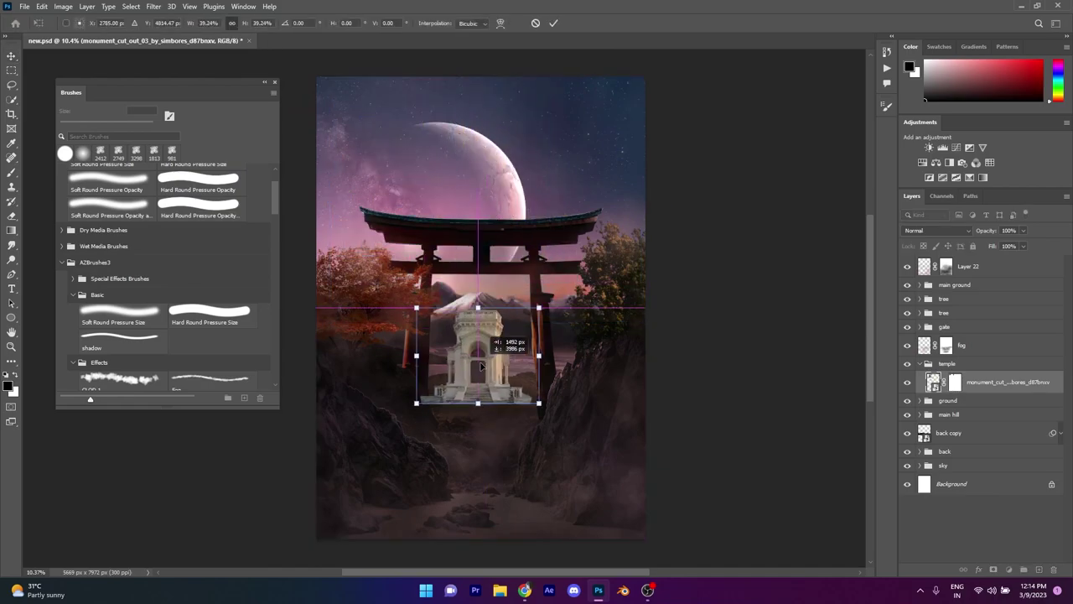
mouse_move(385, 125)
left_mouse_down()
mouse_move(458, 340)
mouse_move(481, 363)
left_mouse_up()
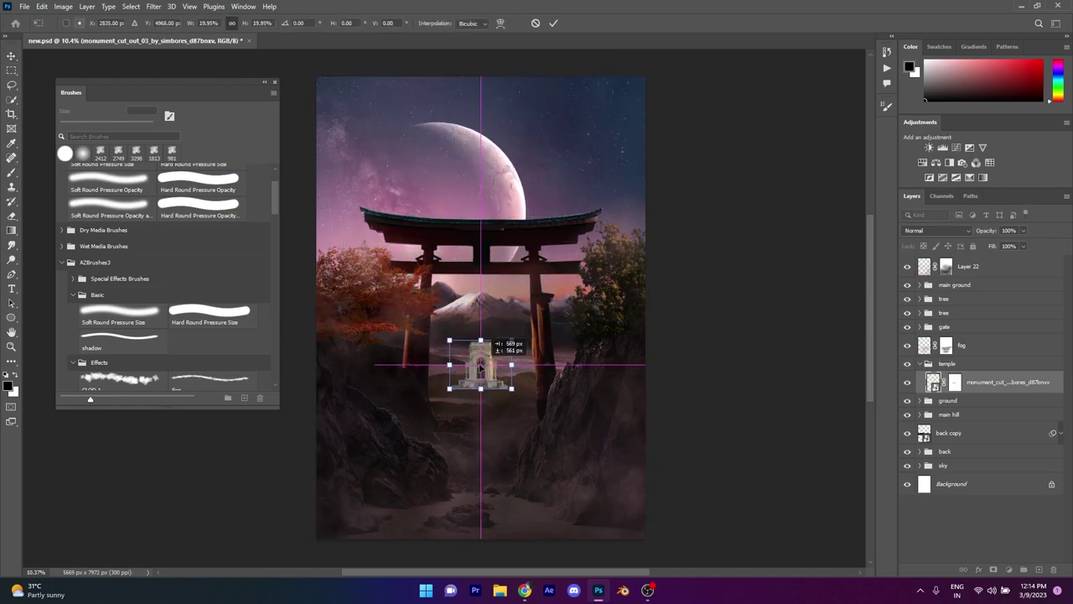
left_click(554, 24)
scroll(480, 365, "up", 5)
key("ctrl+t")
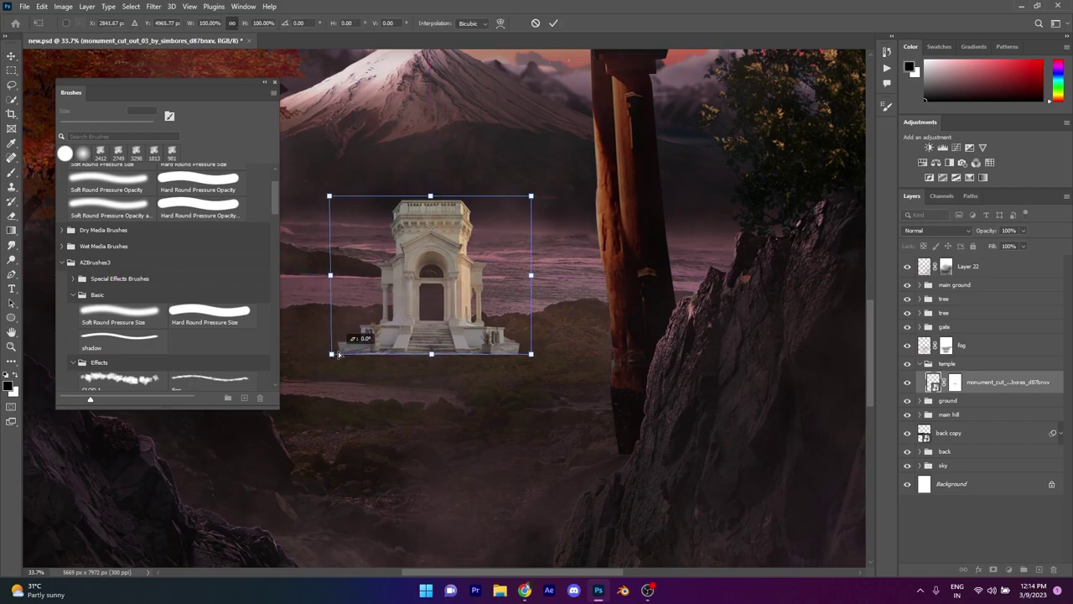
left_click_drag(338, 354, 555, 342)
left_click_drag(546, 196, 526, 198)
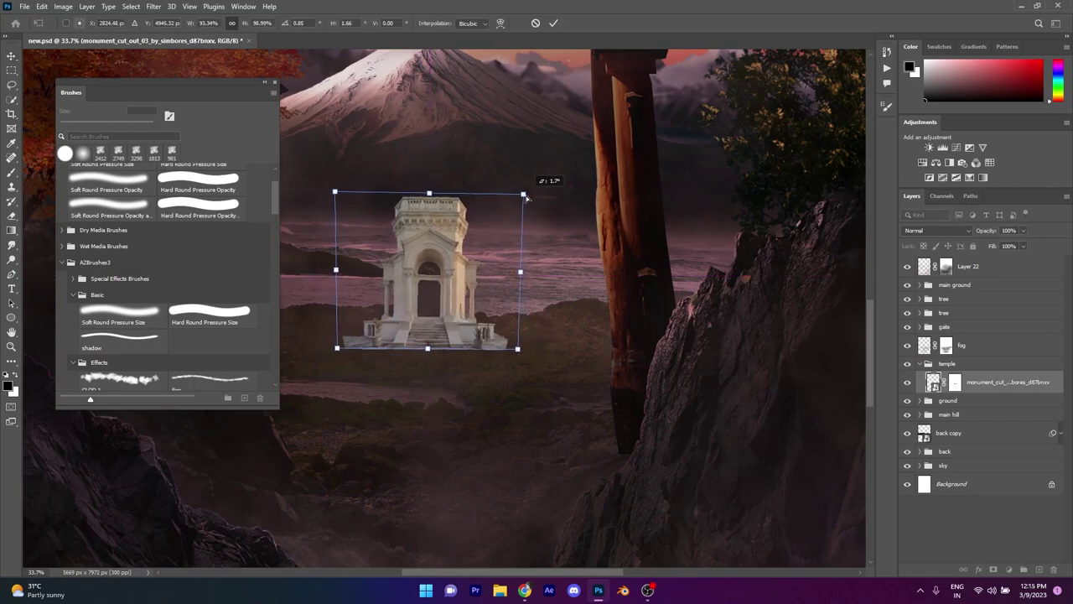
left_click(554, 24)
Step: Centre the monument layer horizontally between the gate pillars
left_click(956, 345)
scroll(503, 331, "down", 4)
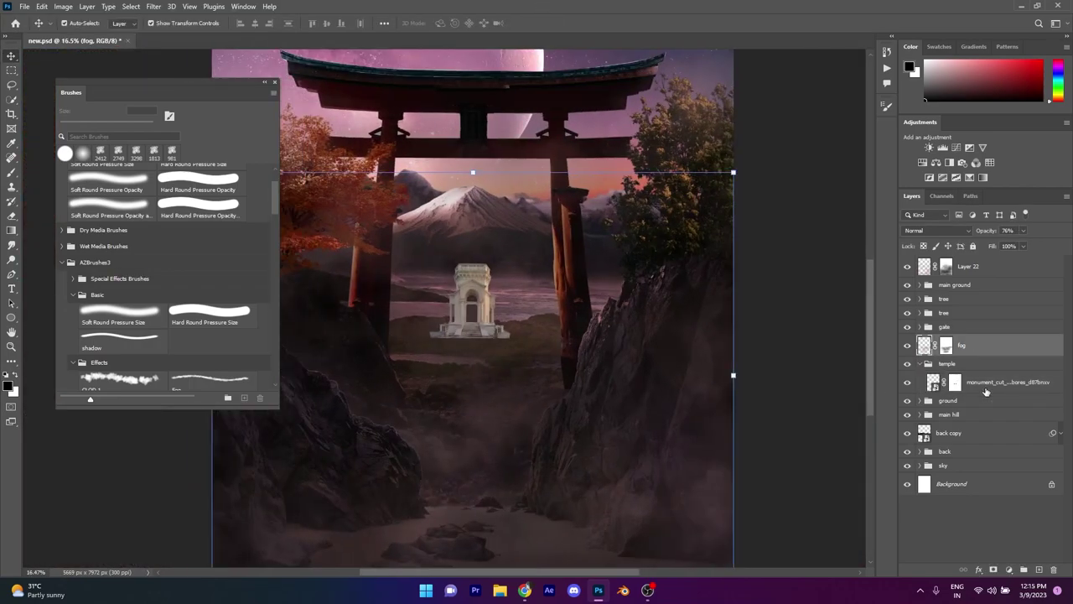
left_click(986, 383)
left_click_drag(476, 313, 495, 310)
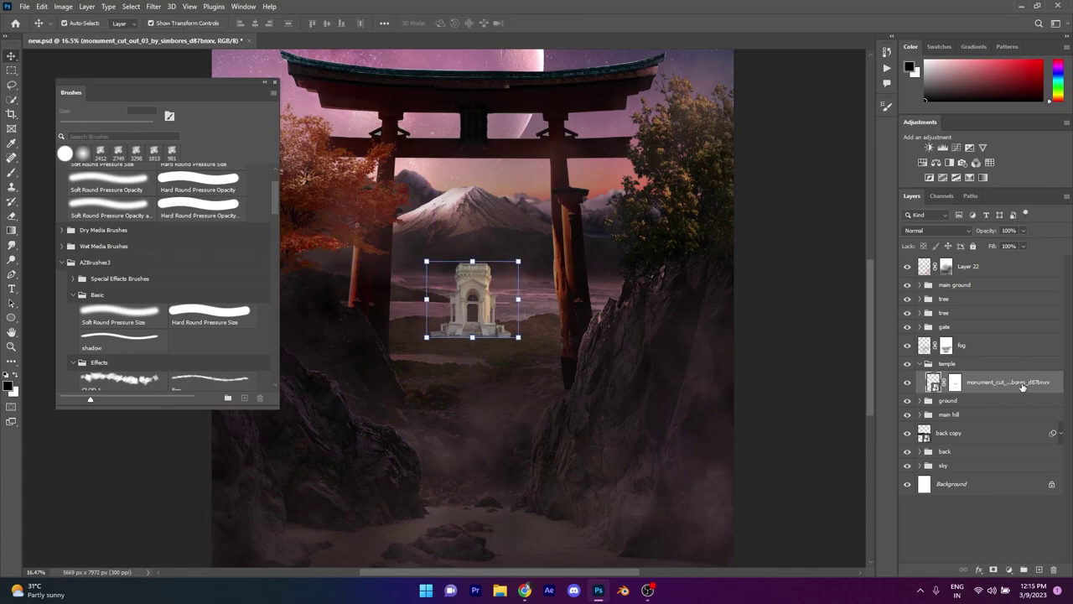
Step: Fade the pavement's left and right edges on the mask with a 10% flow Soft Round brush
left_click(114, 317)
scroll(327, 352, "up", 10)
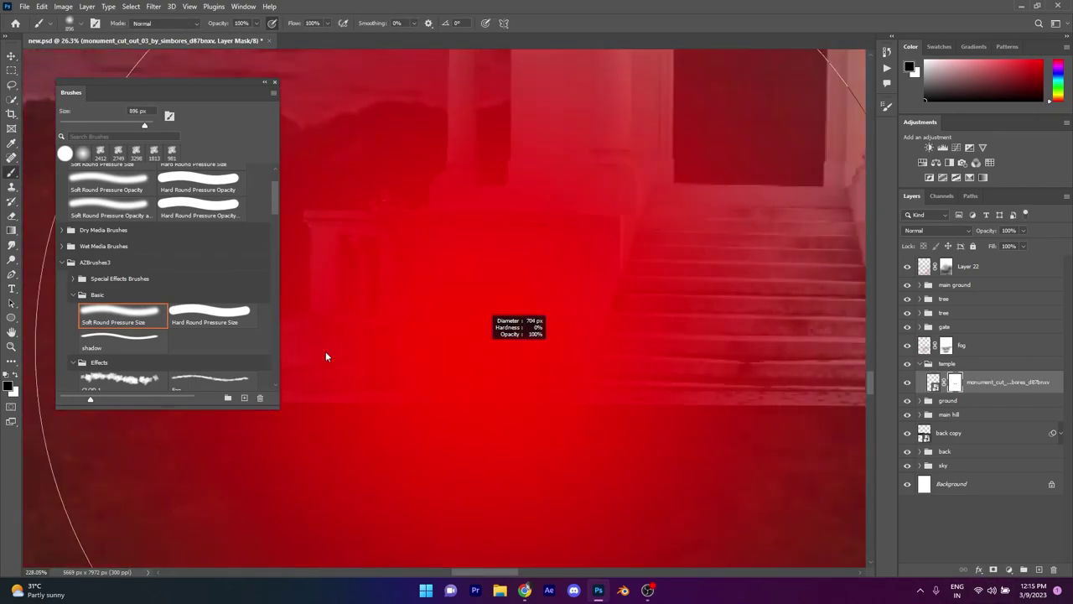
key("shift+1")
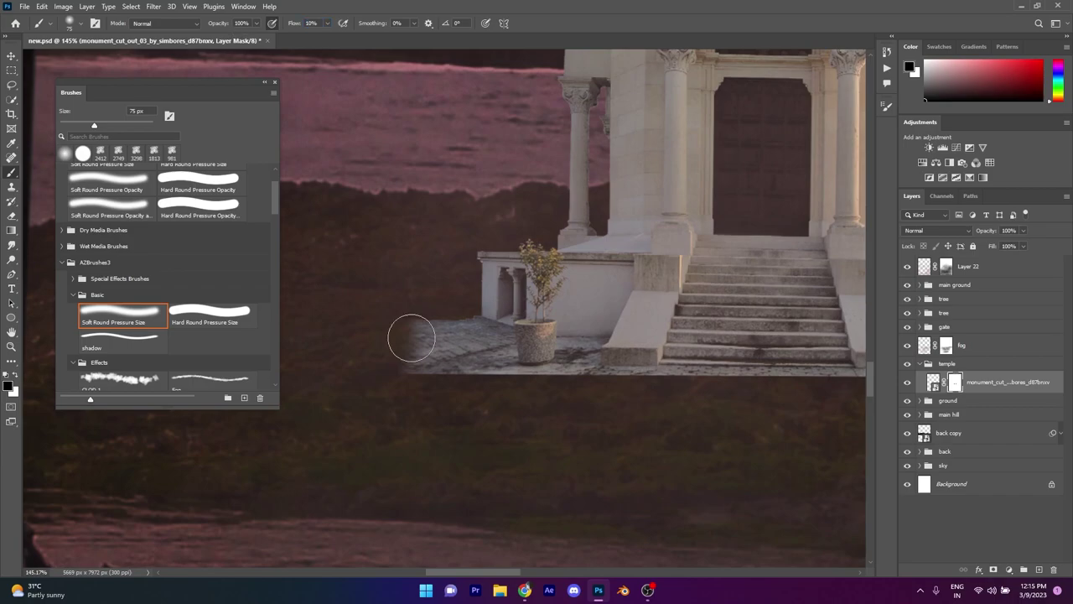
mouse_move(412, 335)
left_mouse_down()
mouse_move(411, 316)
mouse_move(388, 381)
left_mouse_up()
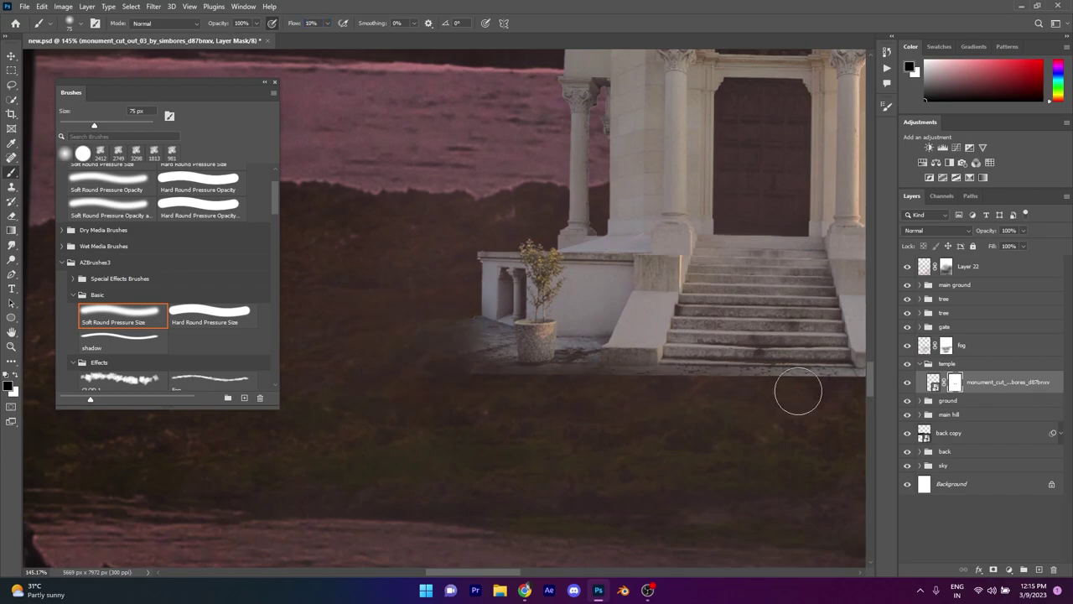
scroll(427, 388, "right", 5)
scroll(517, 377, "right", 4)
mouse_move(620, 377)
left_mouse_down()
mouse_move(657, 307)
mouse_move(578, 399)
mouse_move(491, 407)
mouse_move(636, 326)
left_mouse_up()
Step: Resize the brush and review the blended temple base in the full composite view
scroll(637, 326, "up", 3)
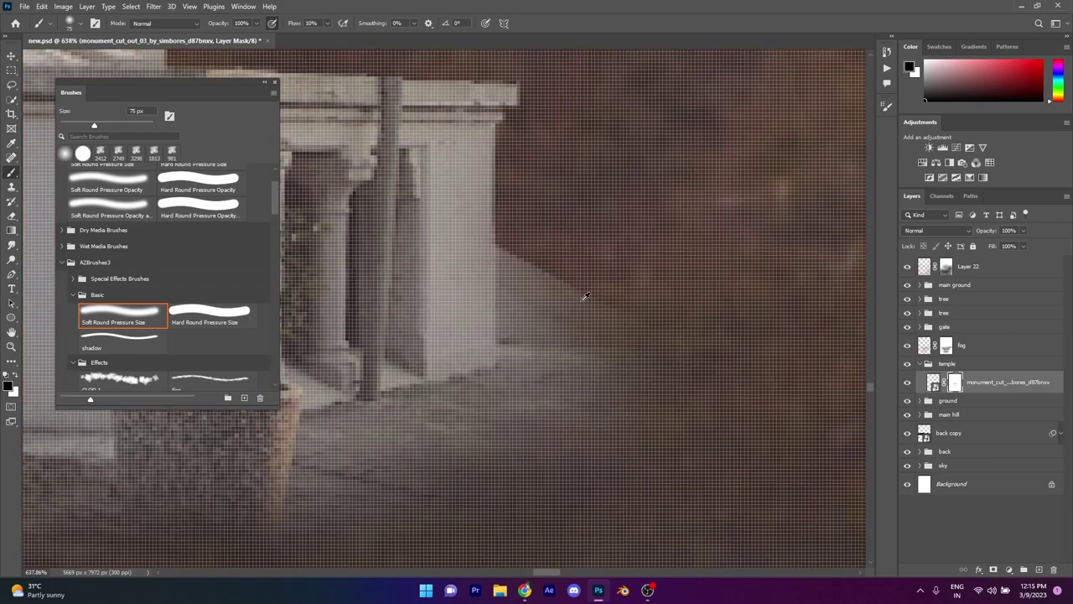
scroll(582, 297, "up", 2)
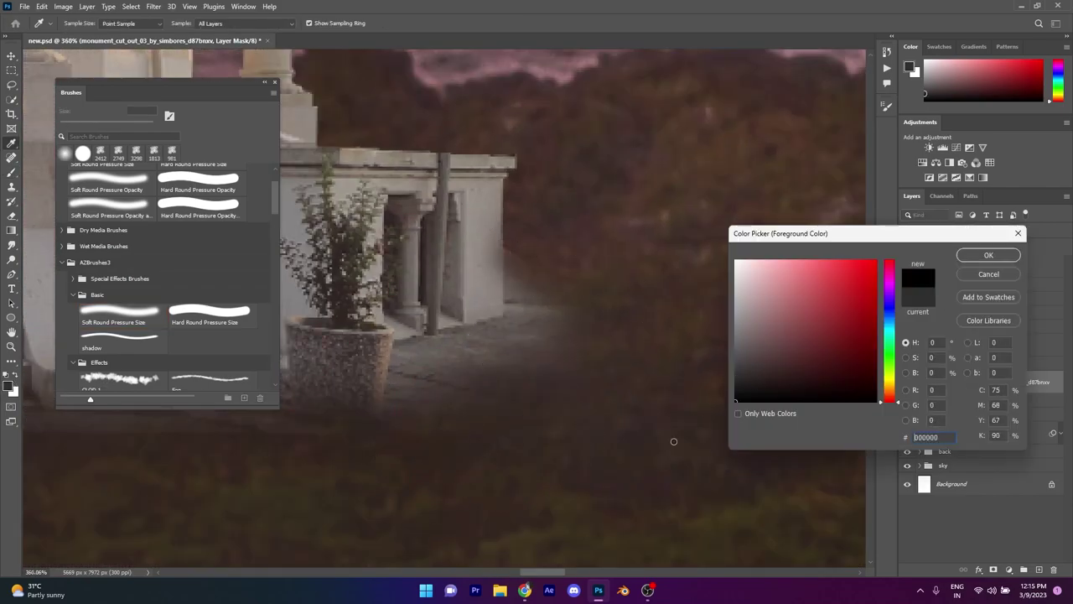
scroll(551, 384, "down", 2)
scroll(550, 383, "left", 3)
left_click_drag(529, 403, 452, 400)
scroll(654, 324, "down", 1)
scroll(447, 366, "down", 2)
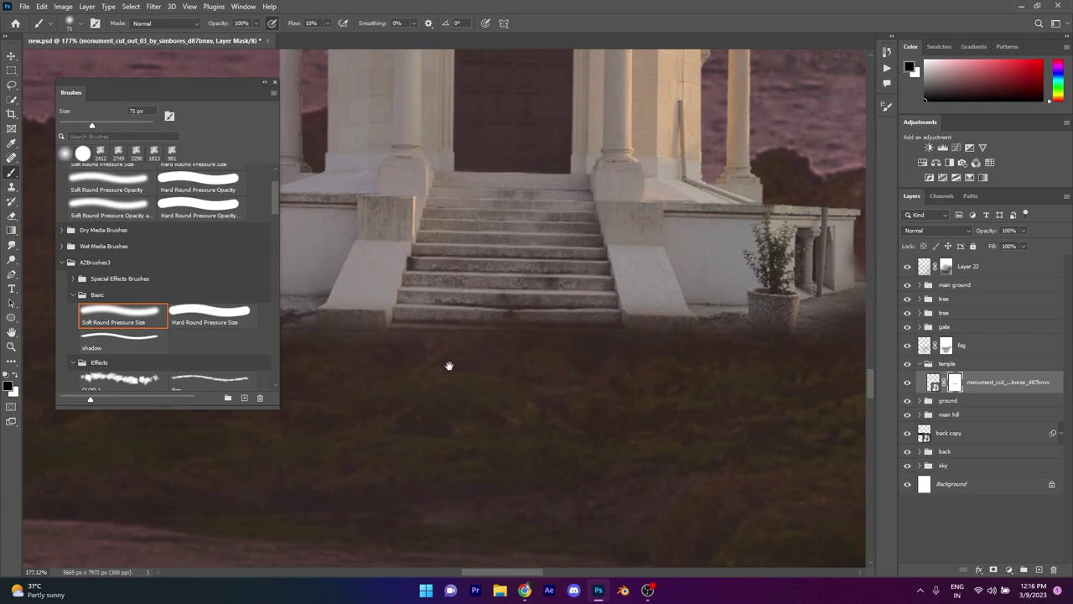
scroll(383, 337, "left", 3)
key("ctrl+0")
scroll(520, 348, "up", 5)
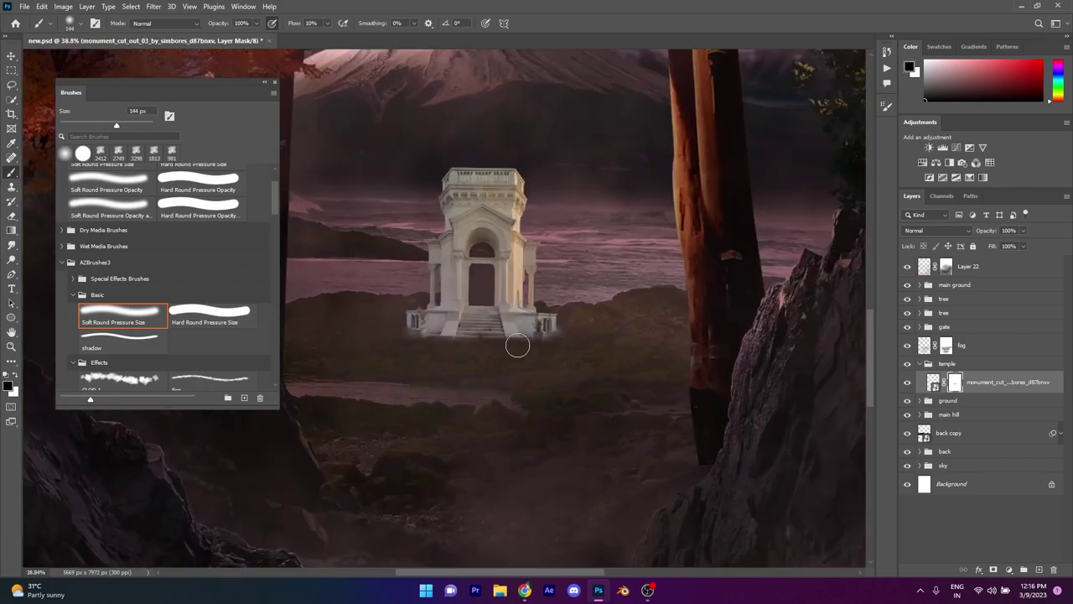
key("ctrl+0")
Step: Add a clipped Levels adjustment to the temple with lowered output whites and slightly raised blacks
left_click(1009, 570)
left_click(977, 411)
key("ctrl+alt+g")
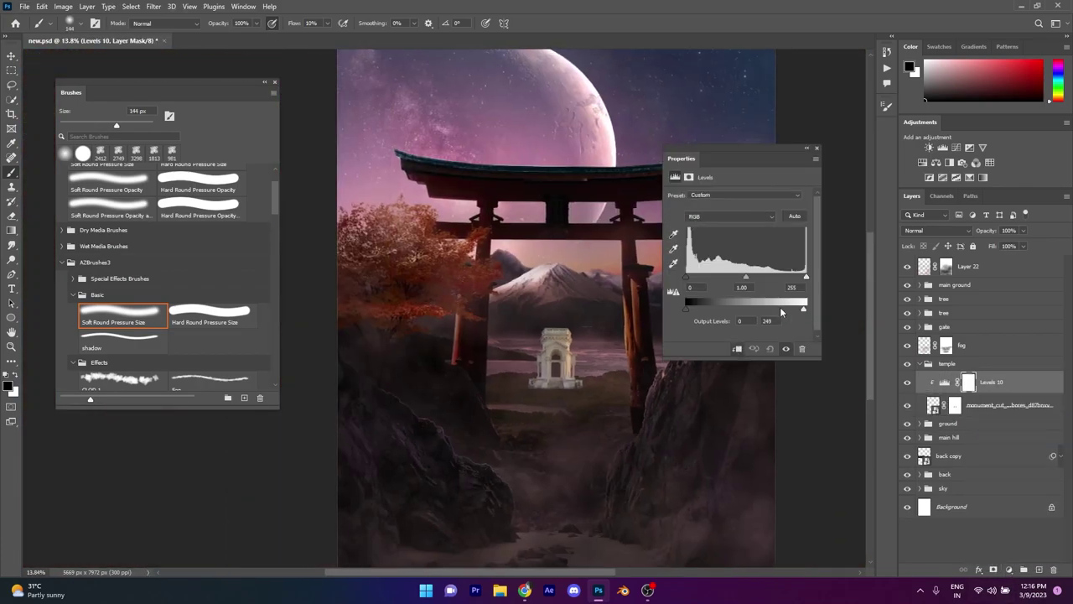
left_click_drag(807, 303, 718, 307)
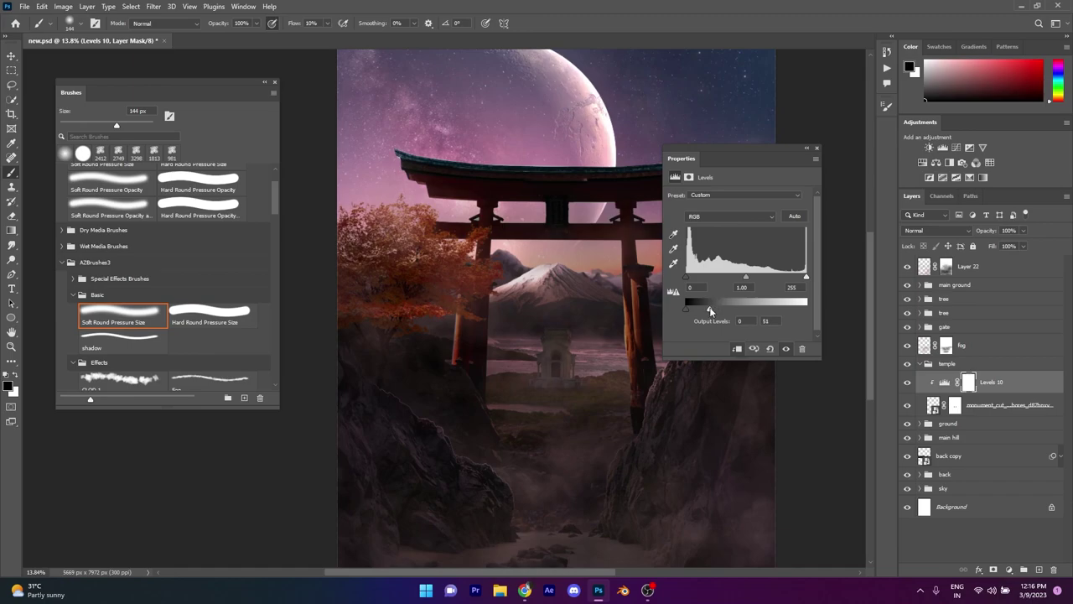
left_click_drag(686, 307, 689, 306)
left_click(816, 147)
Step: Paint the Levels mask to lighten parts of the temple, enlarging the brush to ~907 px
scroll(553, 336, "up", 5)
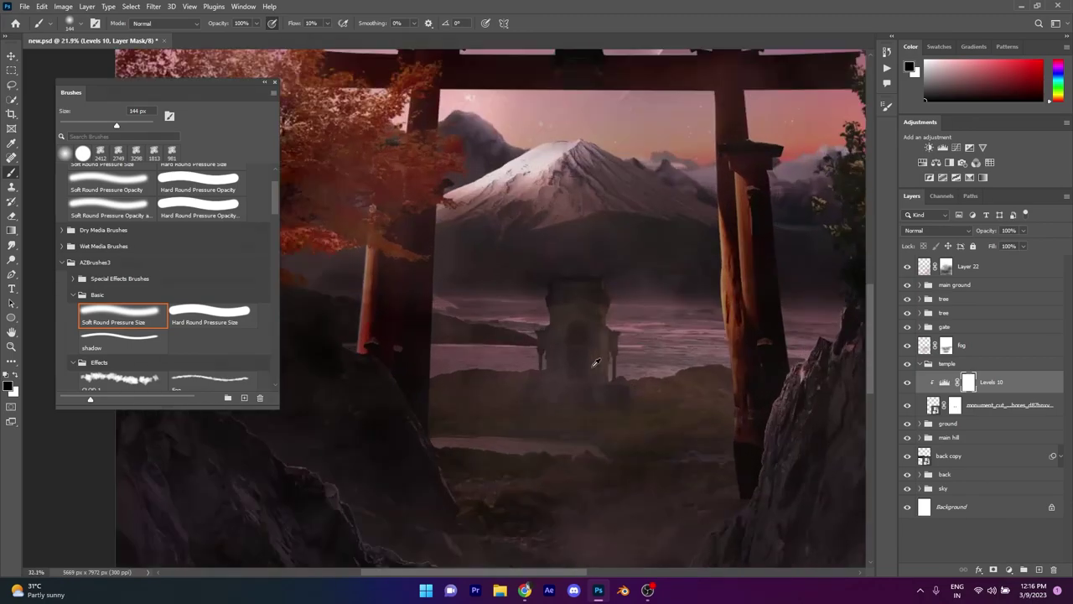
scroll(553, 335, "up", 5)
mouse_move(759, 199)
left_mouse_down()
mouse_move(402, 280)
mouse_move(394, 402)
left_mouse_up()
scroll(394, 403, "down", 3)
key("bracketright")
key("bracketright")
key("bracketright")
left_click_drag(292, 22, 289, 25)
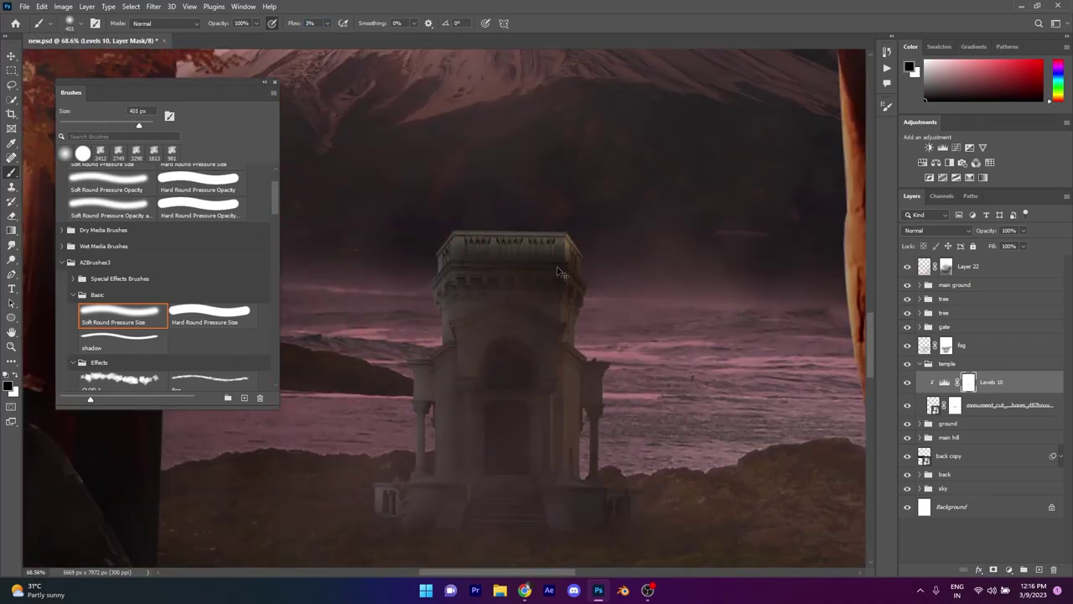
scroll(466, 317, "down", 5)
key("bracketright")
key("bracketright")
key("bracketright")
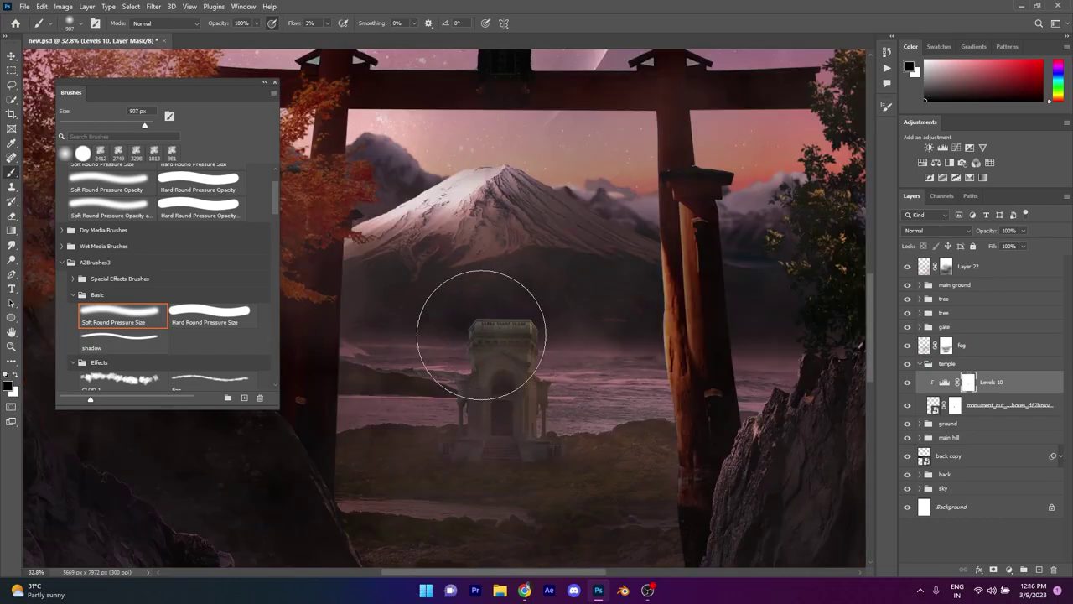
scroll(411, 466, "down", 2)
scroll(411, 465, "down", 4)
scroll(411, 465, "up", 4)
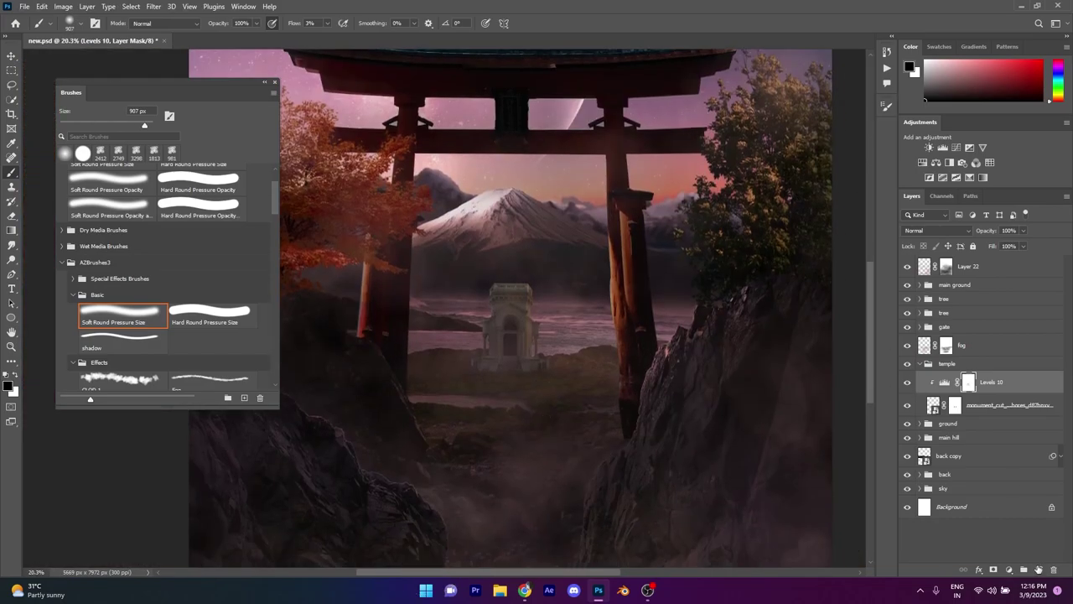
Step: Add a Hue/Saturation adjustment that lowers the temple's lightness
left_click(1009, 569)
left_click(1003, 464)
left_click_drag(738, 281, 727, 283)
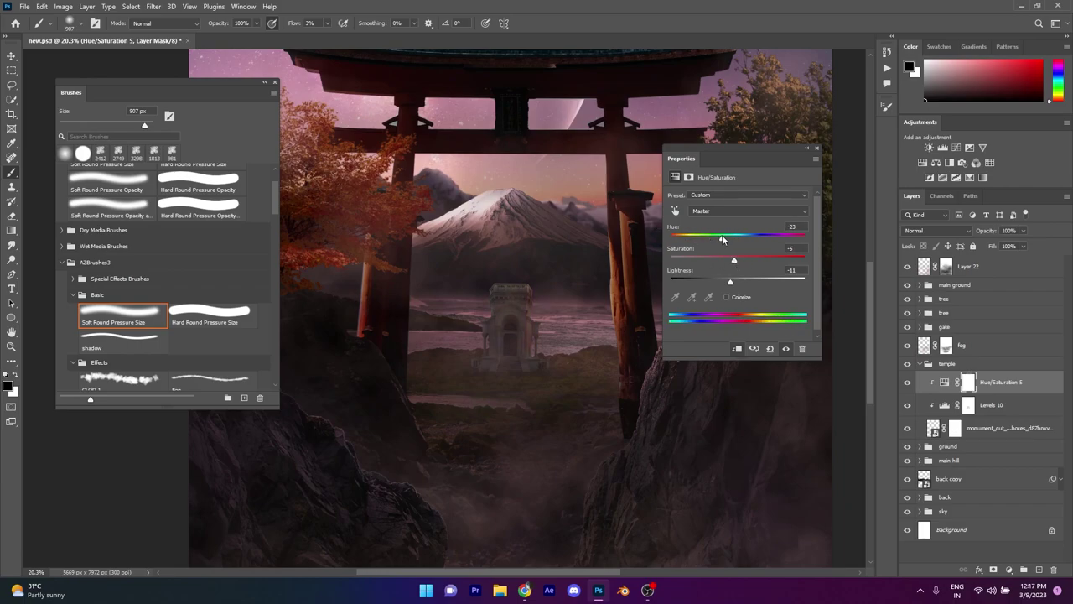
scroll(503, 335, "down", 3)
scroll(419, 336, "up", 5)
key("bracketleft")
key("bracketleft")
key("bracketleft")
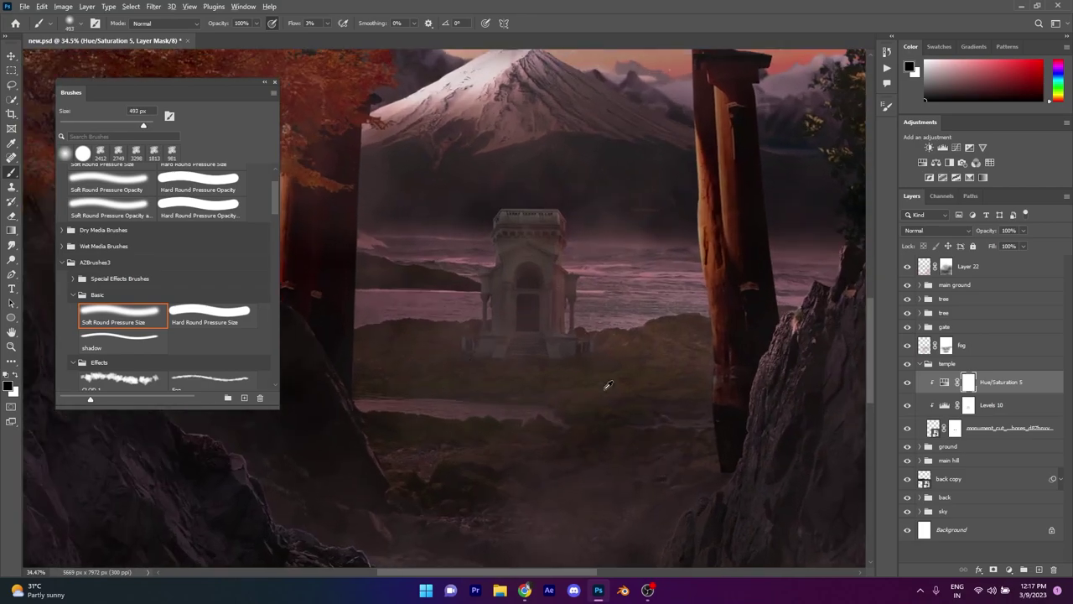
scroll(609, 385, "down", 2)
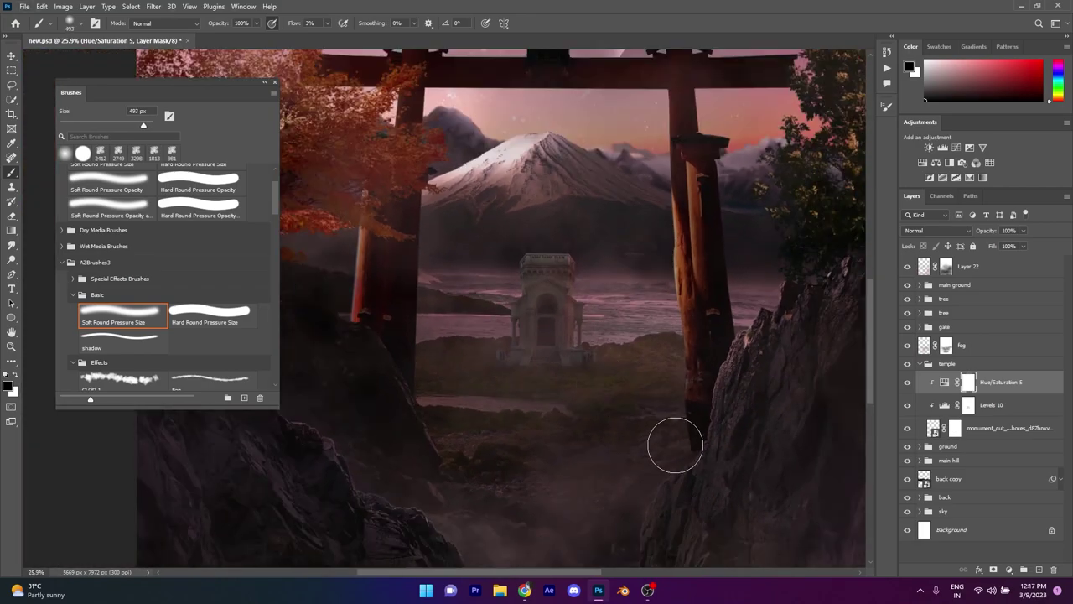
scroll(587, 352, "up", 2)
scroll(587, 353, "up", 1)
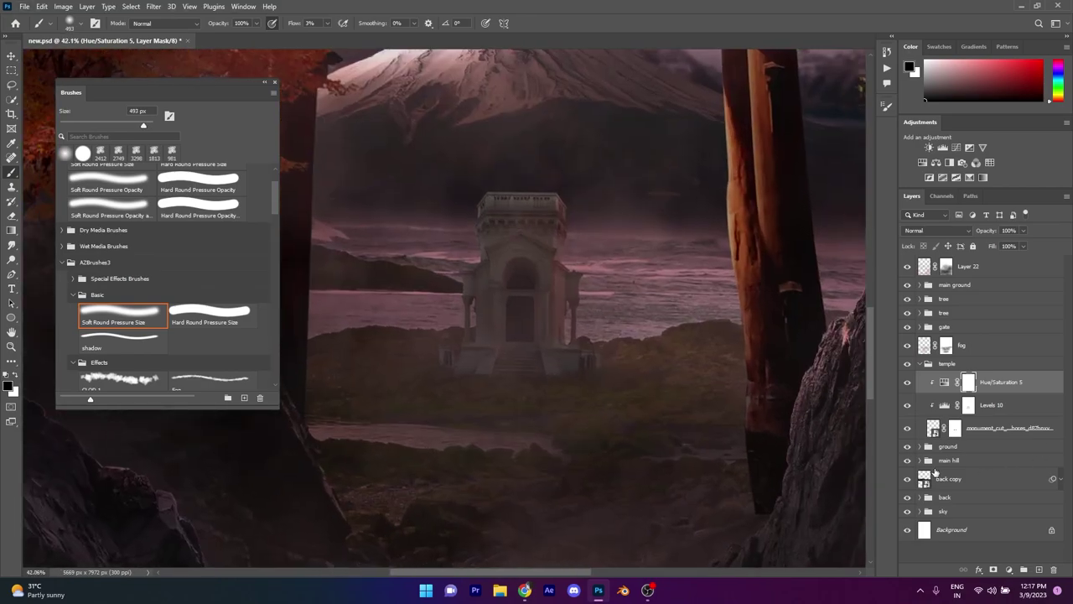
Step: Add a Selective Color adjustment shifting Neutrals to cyan -3, magenta +5, black +14
left_click(1010, 570)
left_click(1027, 553)
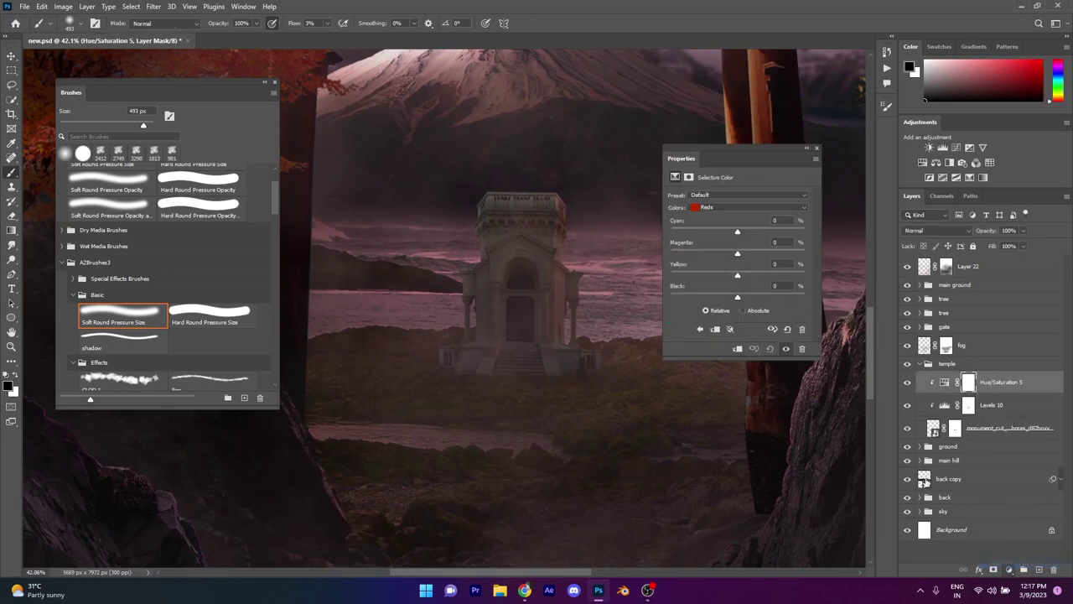
left_click(728, 203)
left_click(739, 296)
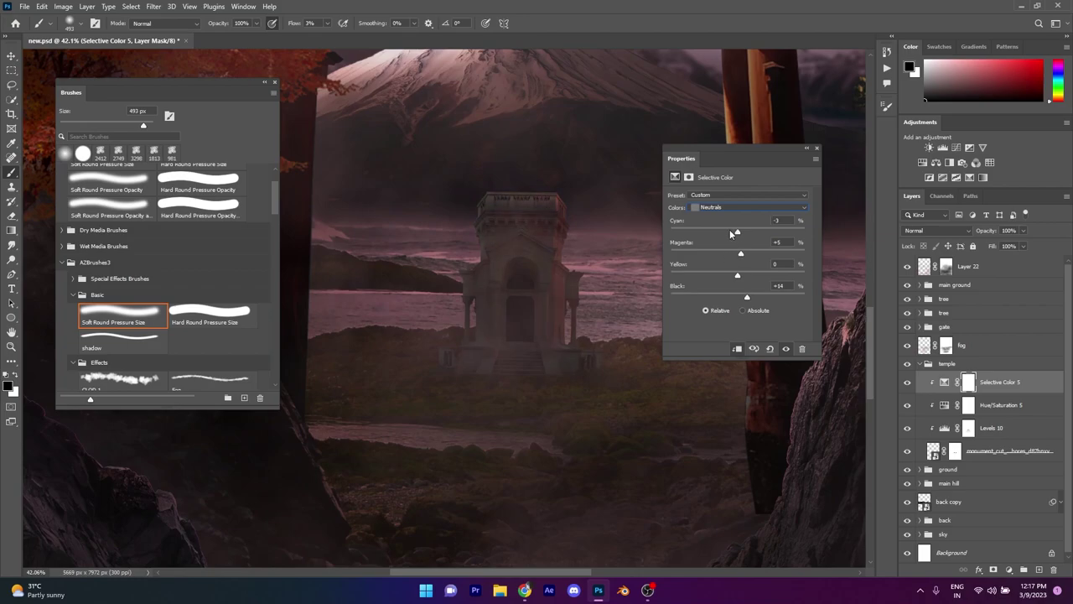
left_click(813, 149)
key("ctrl+0")
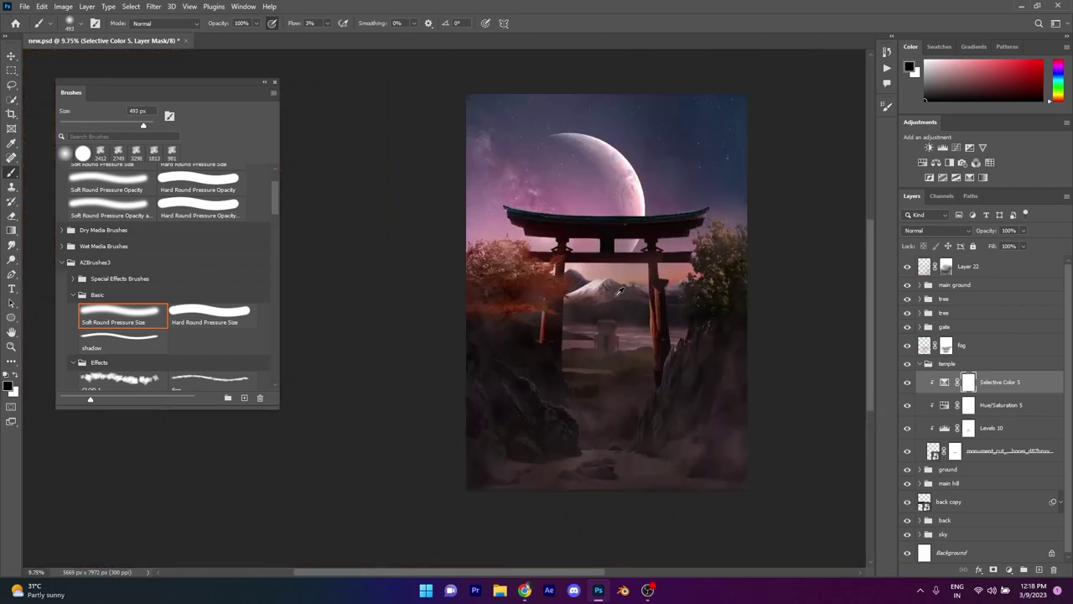
scroll(520, 319, "up", 2)
Step: Add a pink Solid Color fill layer clipped to the temple
left_click(1009, 570)
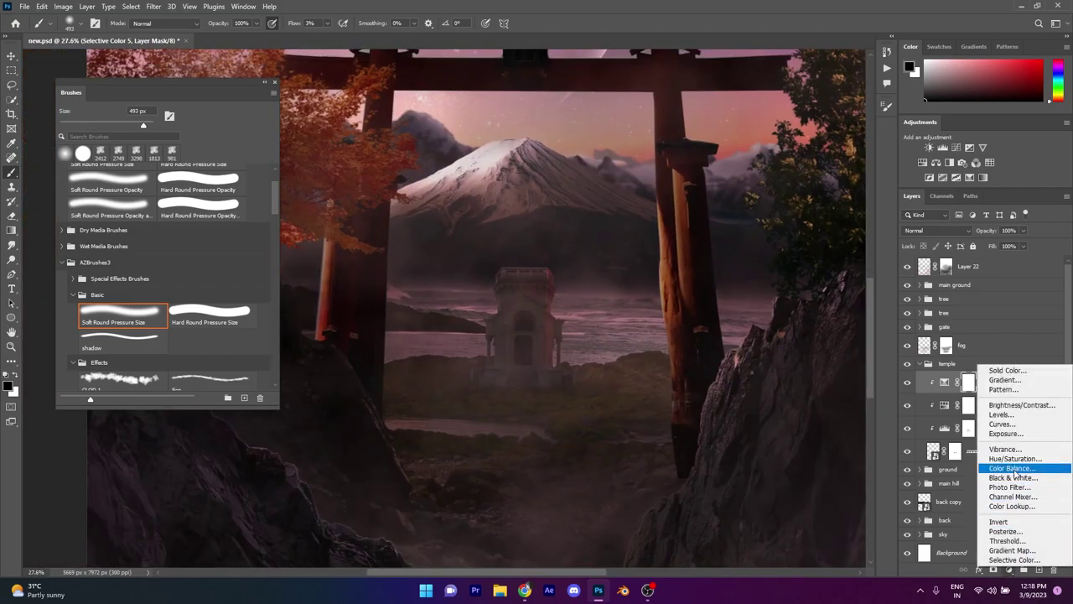
left_click(1006, 369)
left_click(854, 275)
left_click(979, 254)
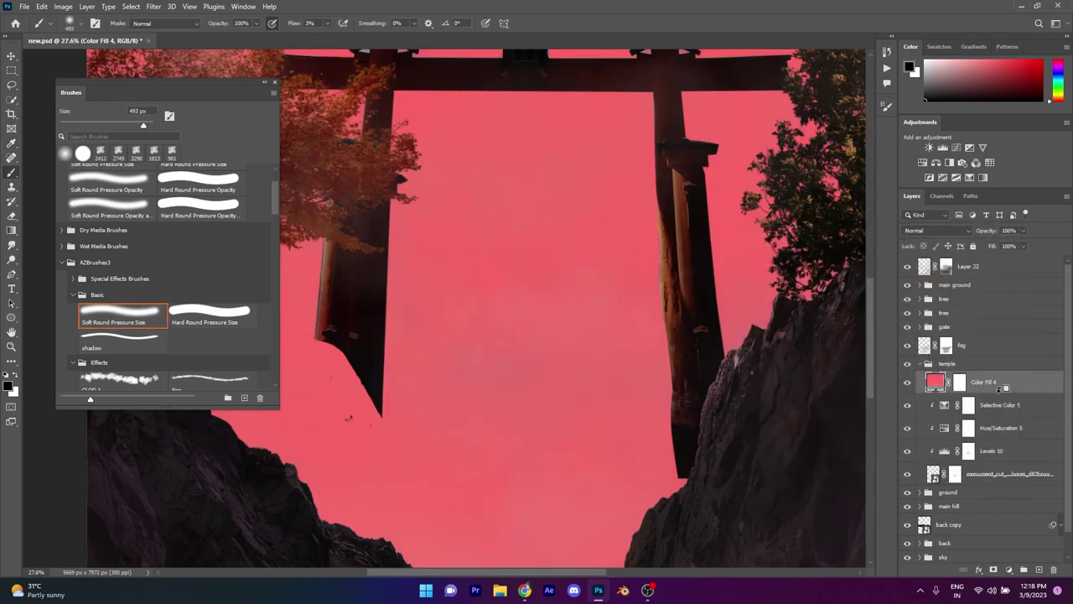
left_click(1002, 391, "alt")
double_click(935, 381)
left_click(977, 256)
Step: Set Color Fill 4 to Color Dodge, split Blend If Underlying Layer for brighter tones
left_click(937, 231)
left_click(931, 328)
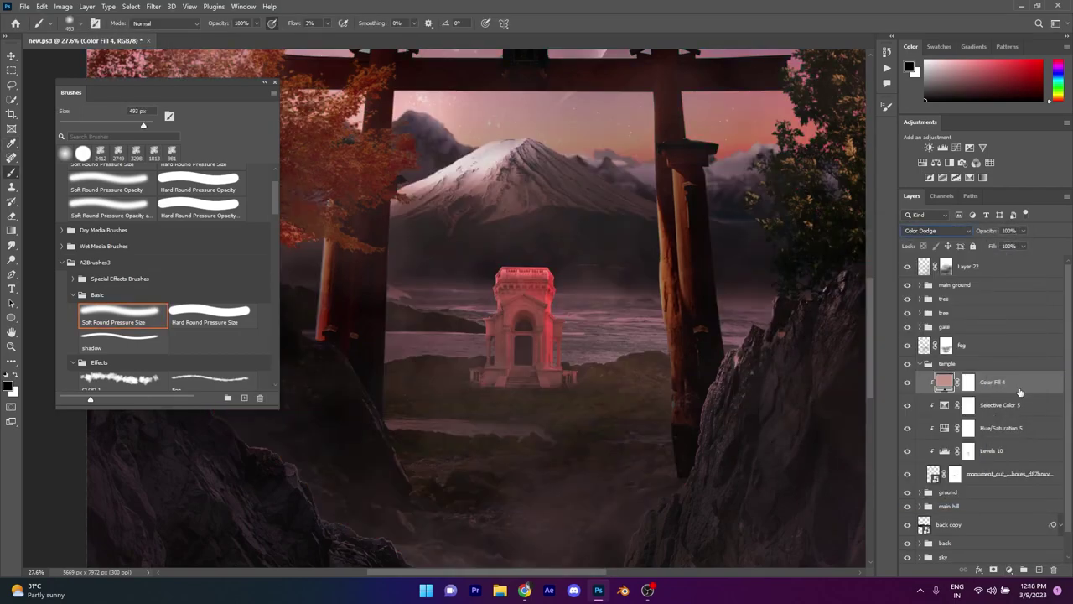
double_click(1019, 393)
left_click_drag(734, 286, 758, 284)
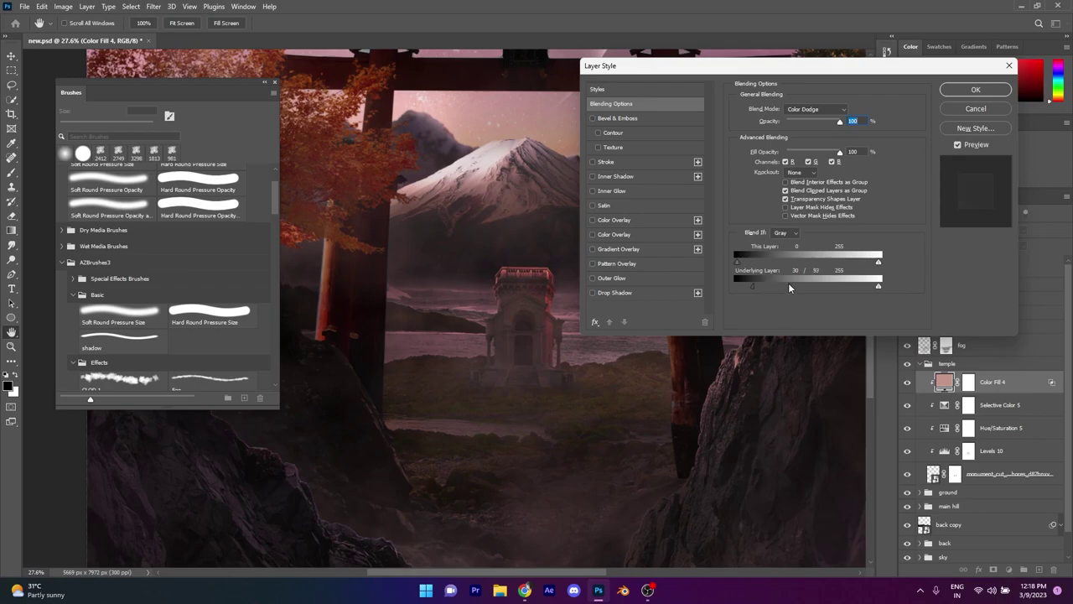
key("Return")
Step: Fit the image on screen and take the brush to paint the glow's mask
key("ctrl+0")
scroll(503, 319, "up", 5)
key("b")
scroll(487, 239, "up", 3)
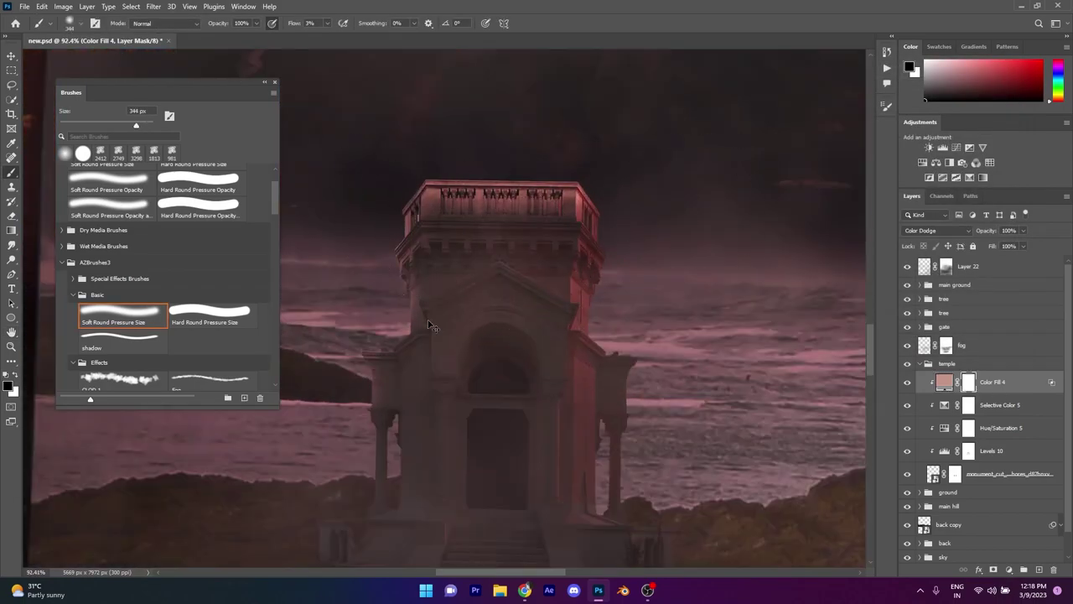
scroll(486, 239, "up", 2)
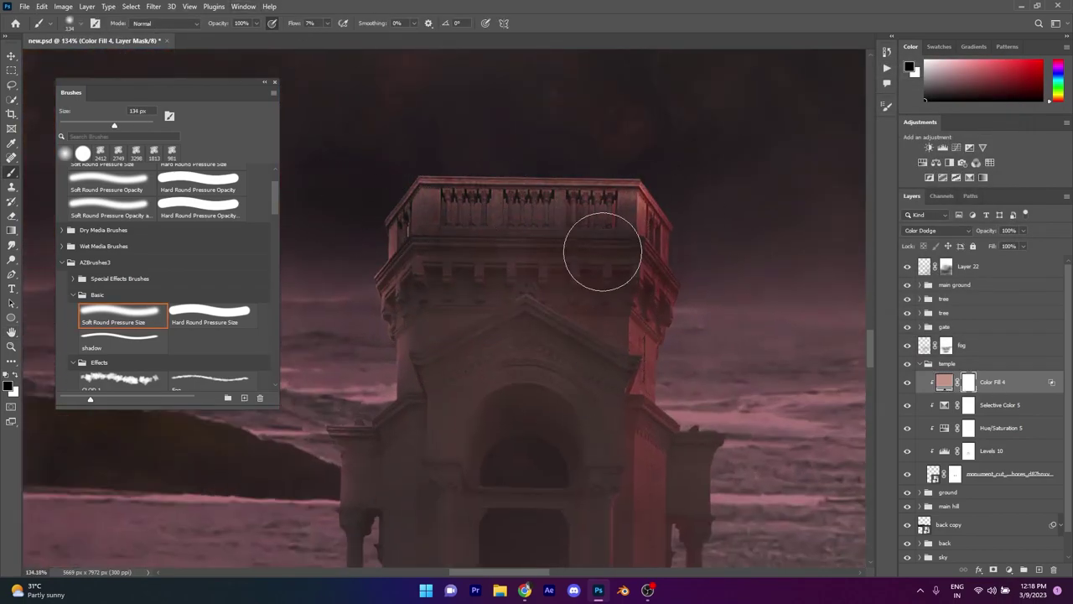
Step: Select the Soft Light Layer 19 inside the expanded ground group
scroll(602, 251, "down", 5)
scroll(582, 361, "down", 3)
scroll(583, 381, "down", 4)
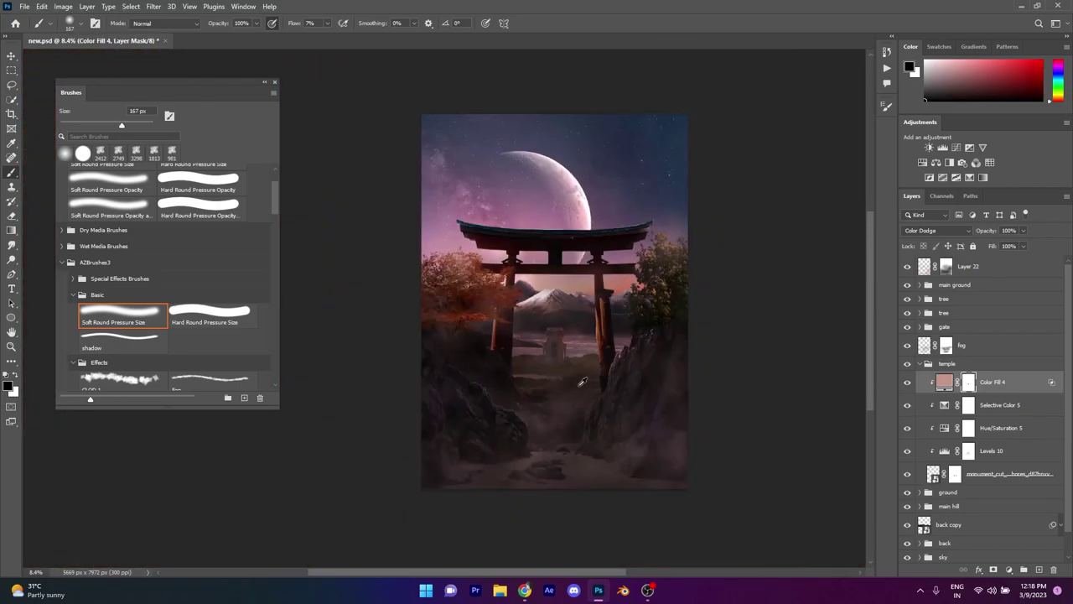
scroll(582, 381, "up", 5)
scroll(491, 374, "down", 3)
left_click(925, 360)
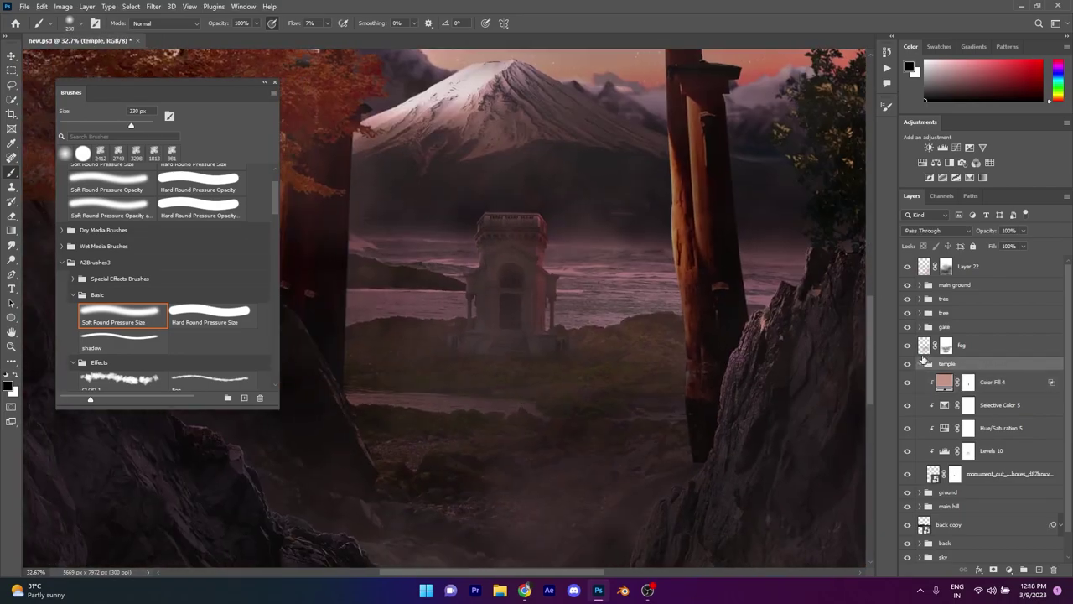
left_click(919, 377)
left_click(964, 395)
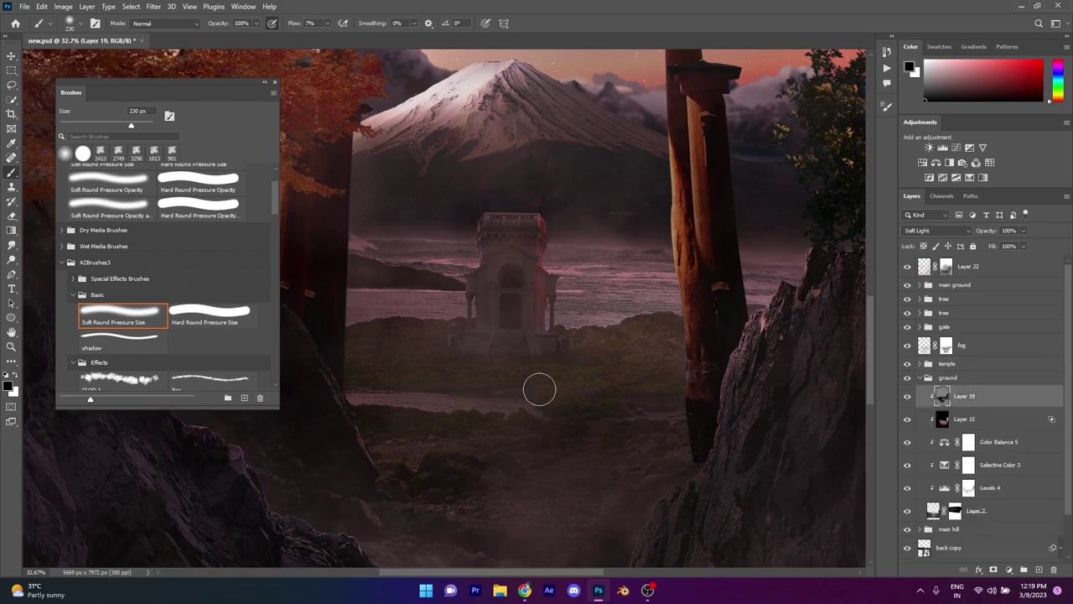
scroll(537, 385, "up", 2)
scroll(429, 312, "up", 2)
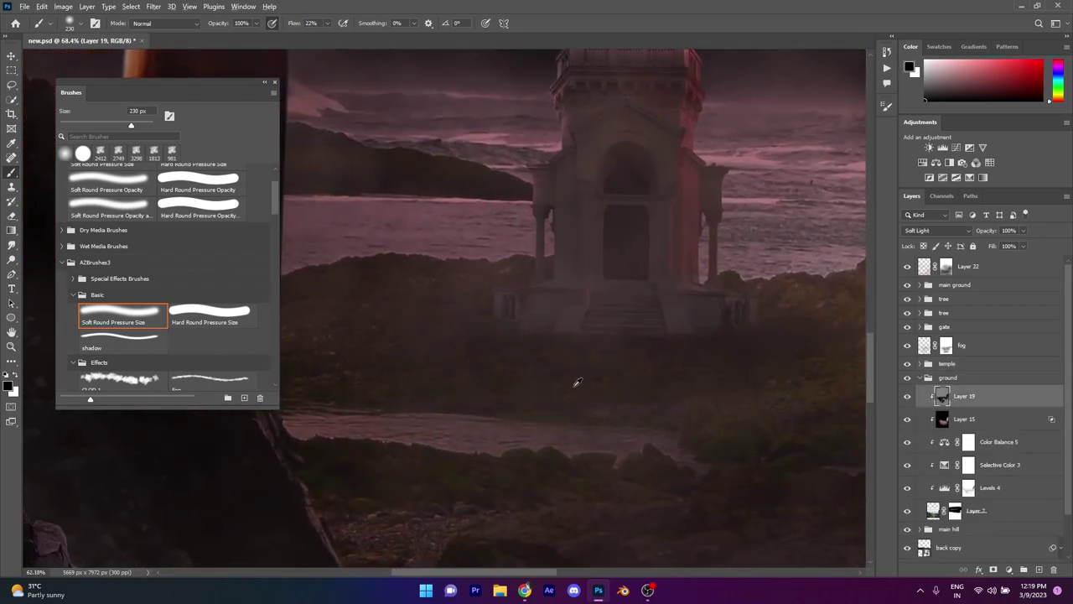
scroll(576, 383, "down", 3)
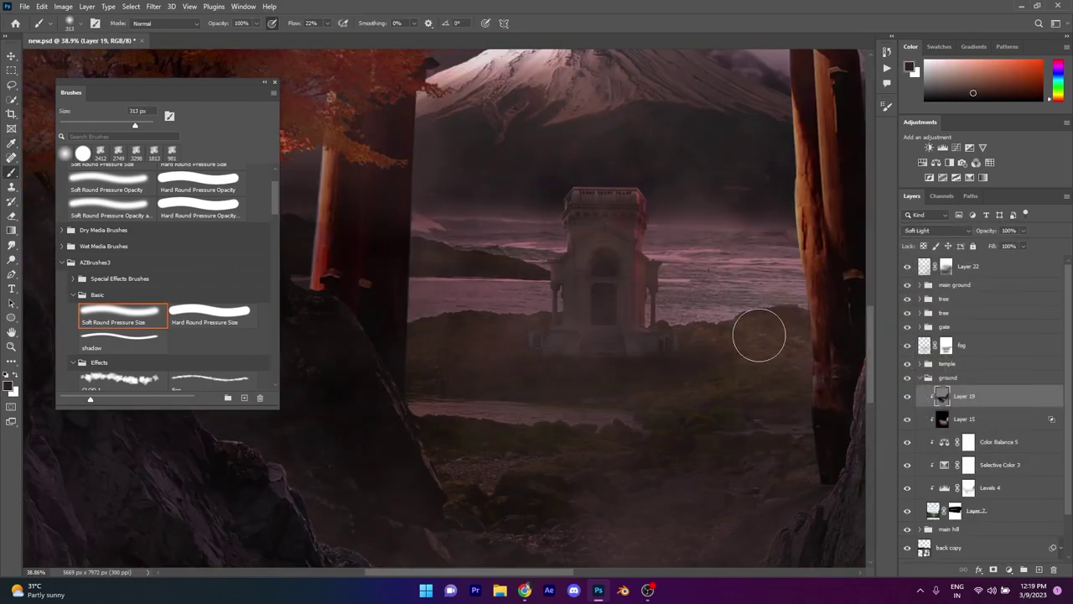
Step: Paint softly in white at low flow around the temple's base, then collapse the ground group
left_click(6, 376)
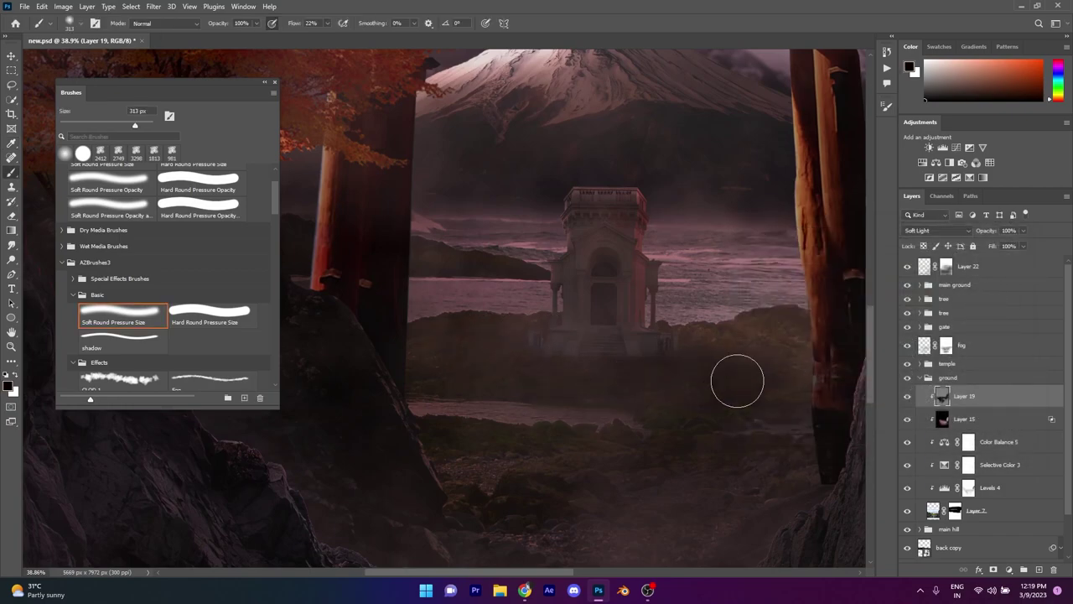
scroll(618, 375, "down", 3)
scroll(642, 378, "up", 4)
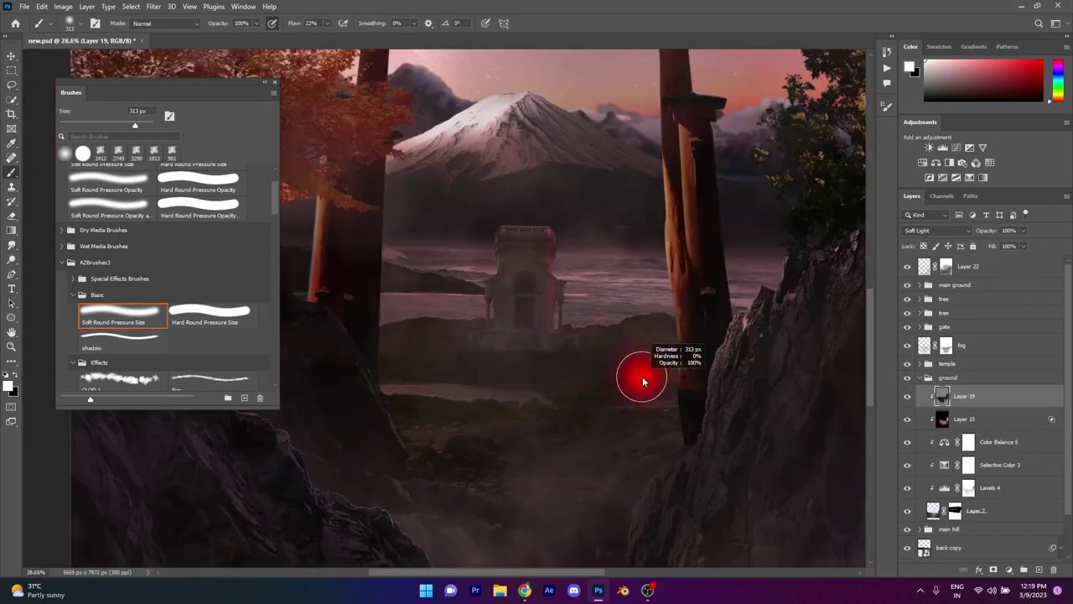
key("x")
key("shift+1")
key("shift+1")
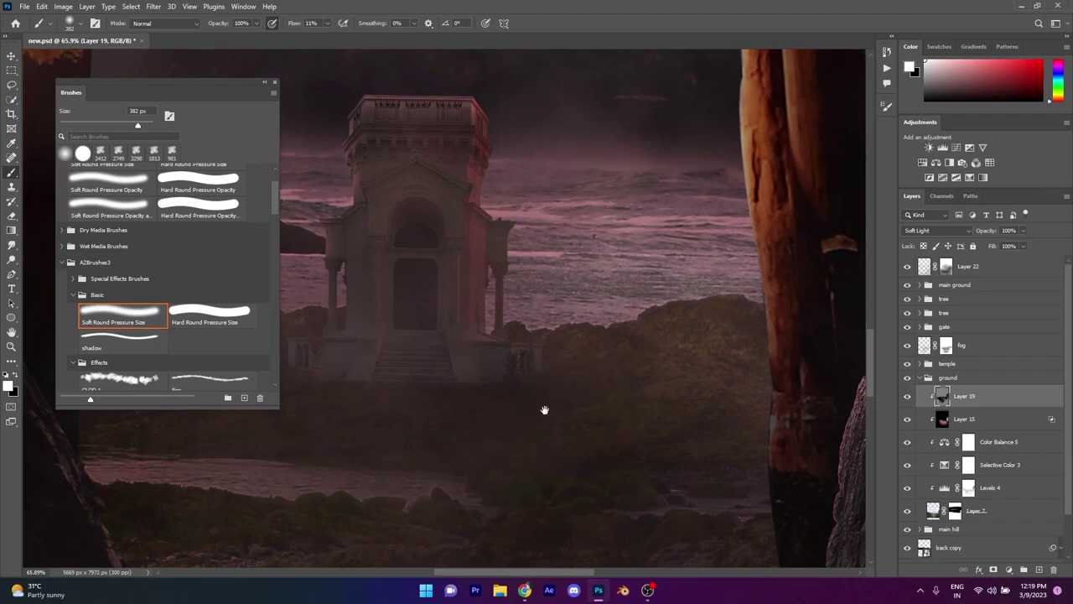
scroll(582, 450, "down", 3)
scroll(586, 458, "down", 3)
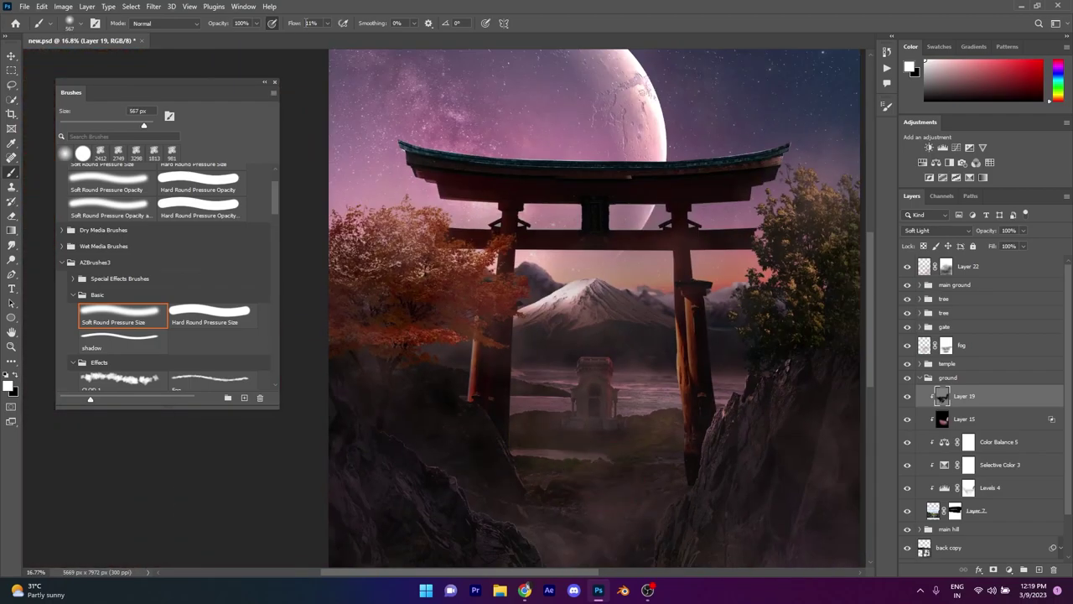
scroll(677, 471, "down", 3)
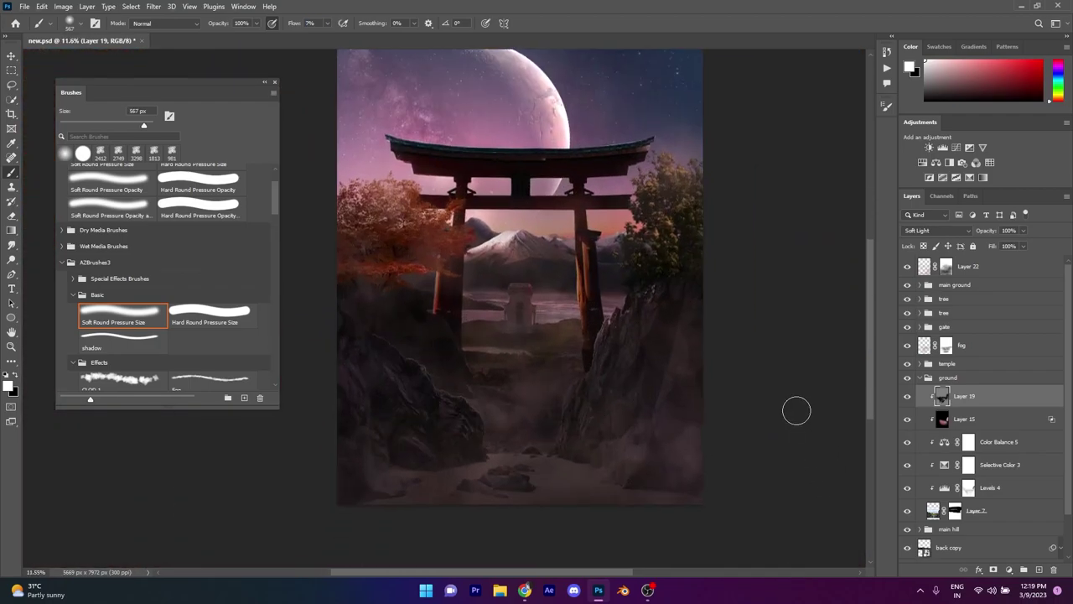
scroll(520, 317, "up", 5)
left_click(920, 378)
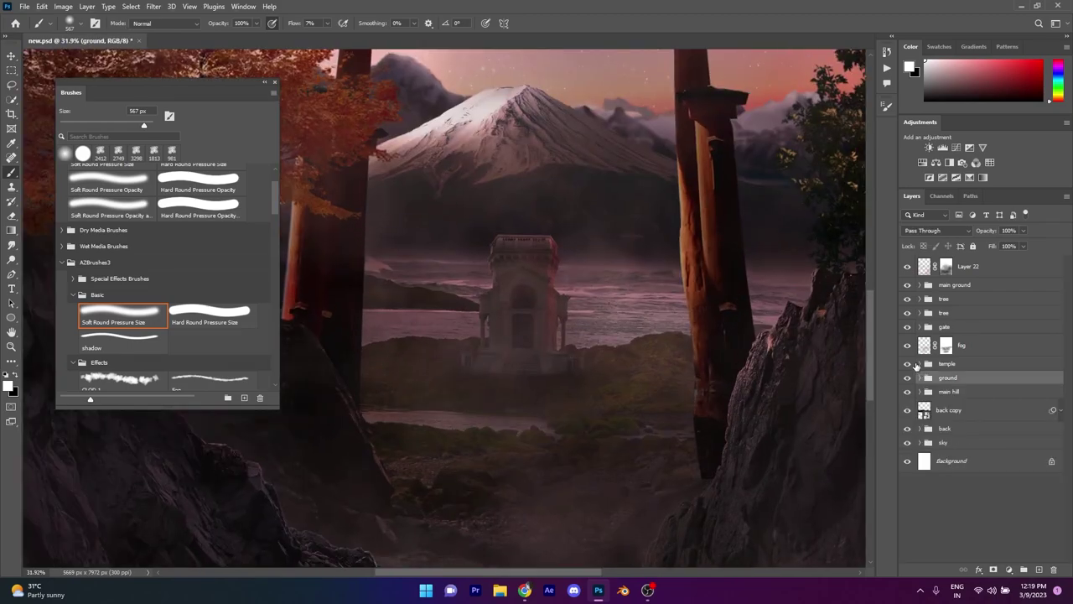
Step: Add a black Color Dodge layer above the temple and sample a pink glow colour
right_click(1014, 381)
key("ctrl+shift+n")
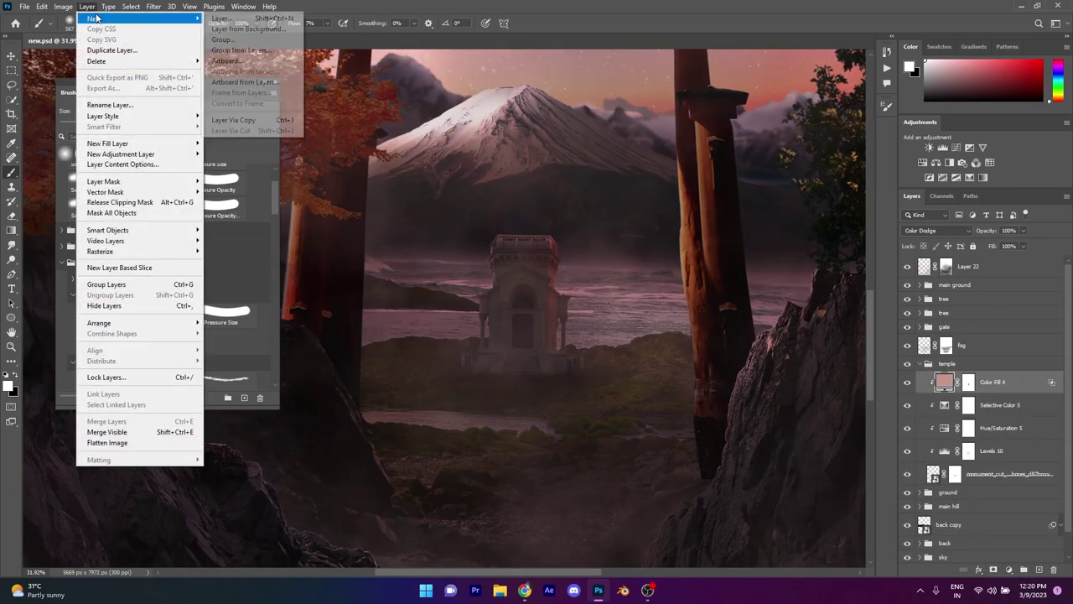
key("Return")
left_click(392, 150, "alt")
scroll(471, 239, "up", 2)
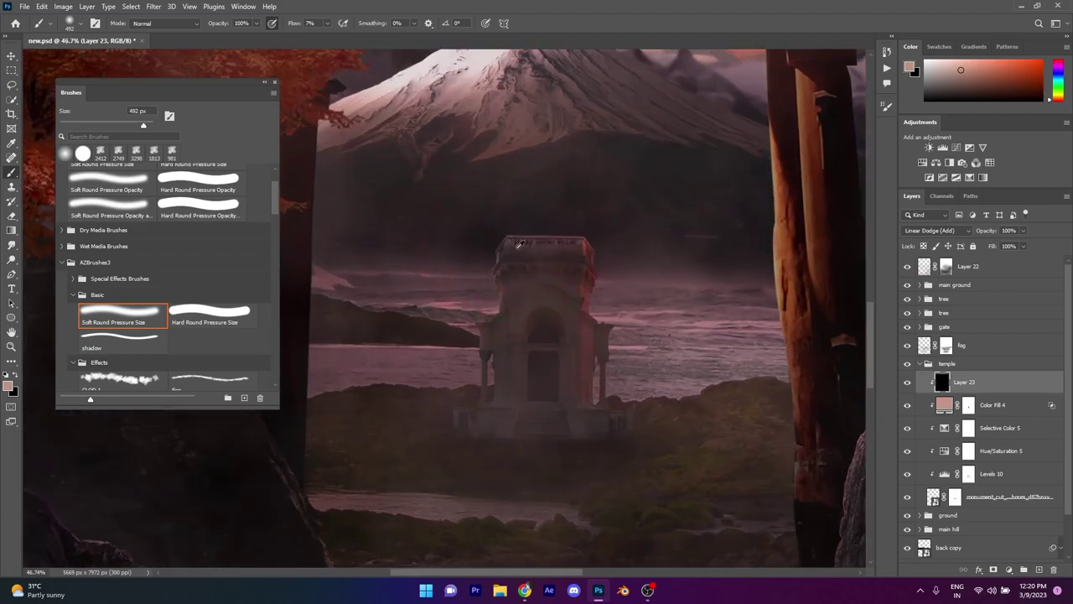
scroll(511, 323, "down", 4)
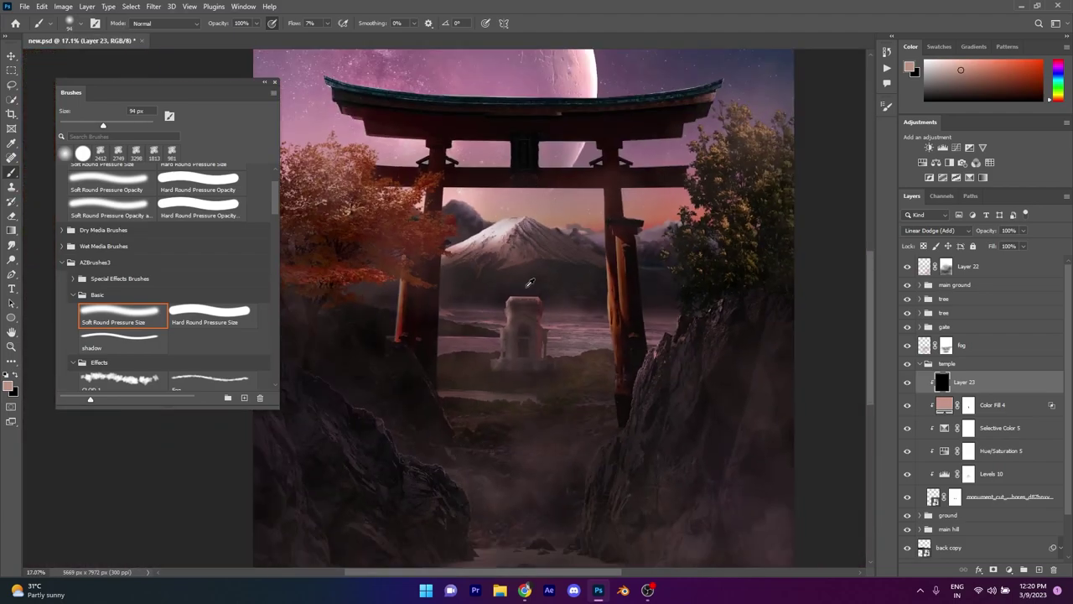
Step: Split Layer 23's underlying Blend If slider so the pink glow only hits brighter tones
double_click(1028, 383)
left_click_drag(735, 286, 756, 285)
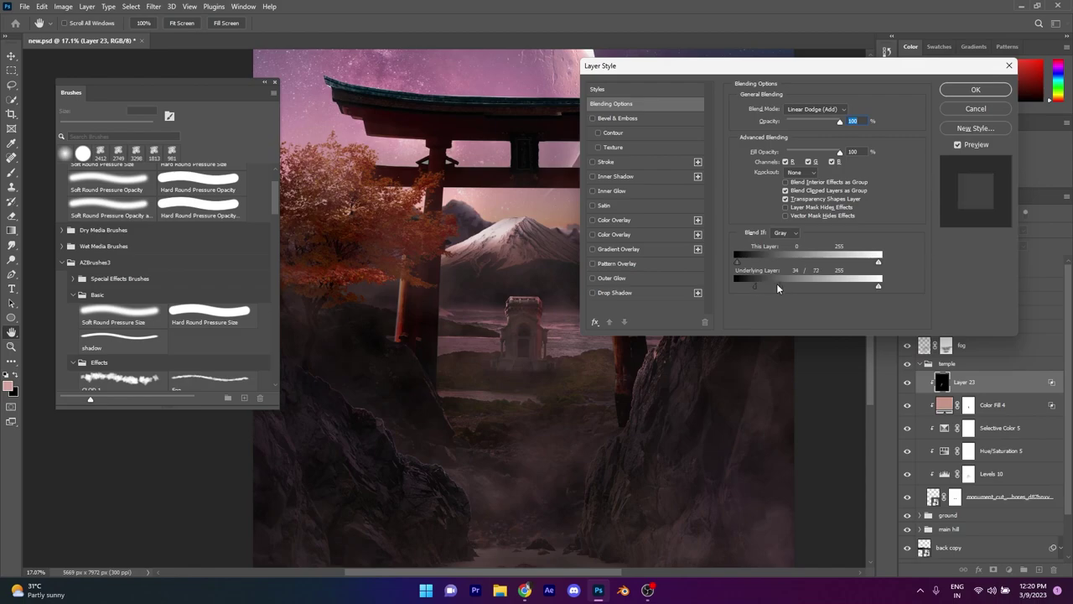
key("Return")
scroll(600, 269, "up", 3)
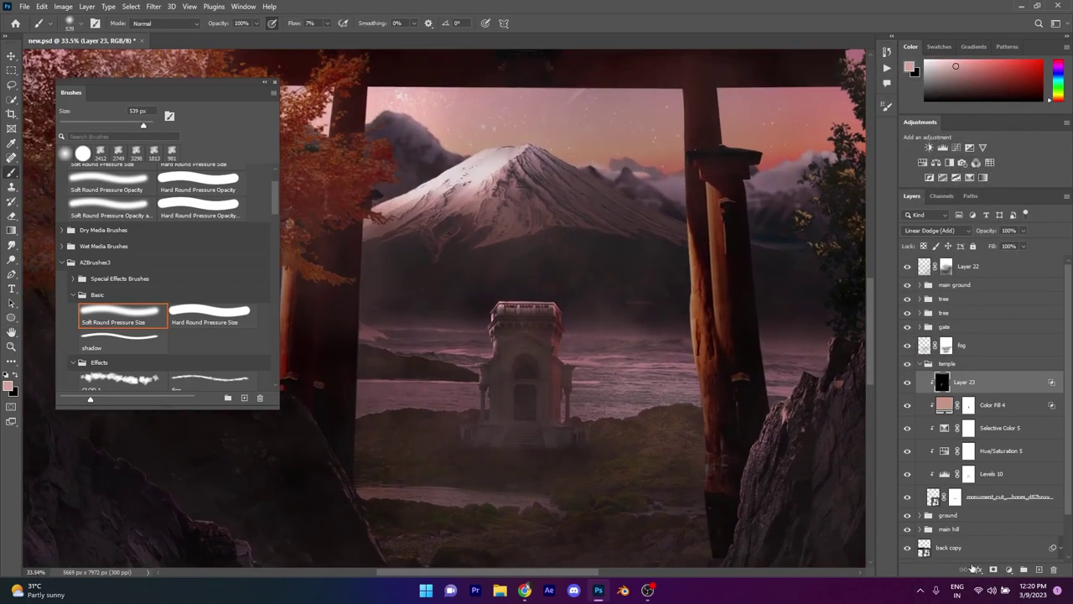
scroll(505, 331, "up", 5)
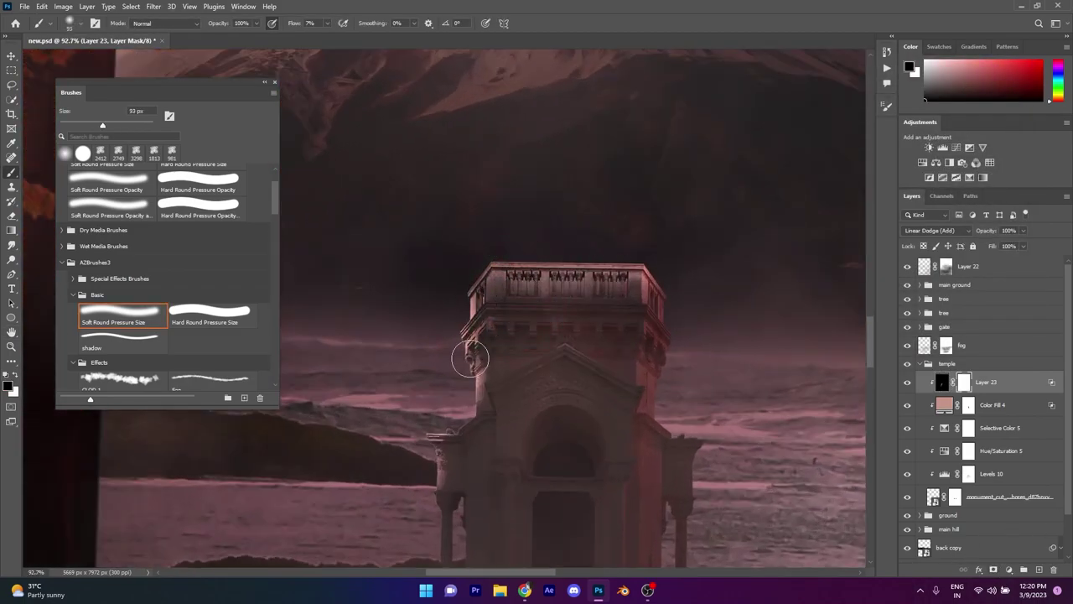
scroll(470, 359, "down", 1)
scroll(453, 295, "down", 3)
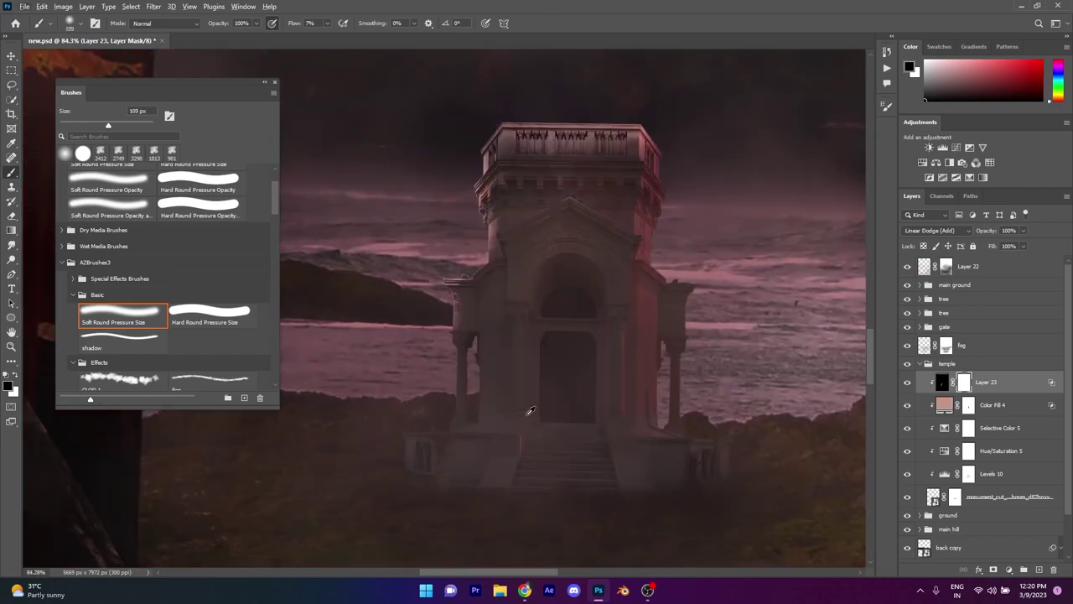
left_click(87, 6)
Step: Create Layer 24 in Soft Light mode, filled with Soft-Light-neutral grey
left_click(335, 17)
left_click(487, 217)
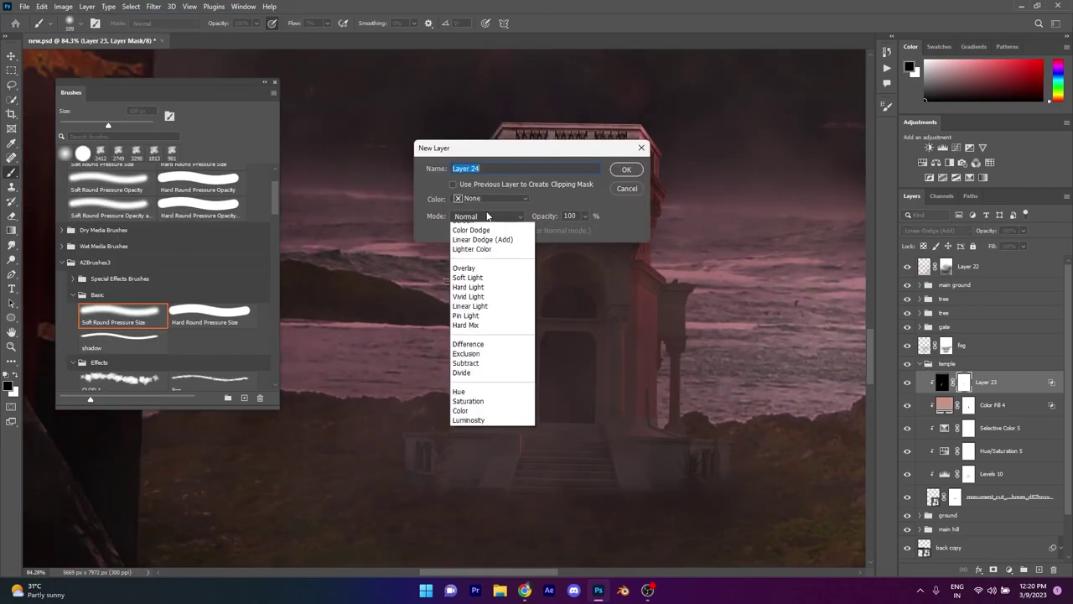
left_click(469, 323)
left_click(469, 231)
key("Return")
Step: Use a roughly 180 px soft brush to paint shading onto the temple base and steps
scroll(377, 474, "up", 2)
scroll(375, 474, "up", 2)
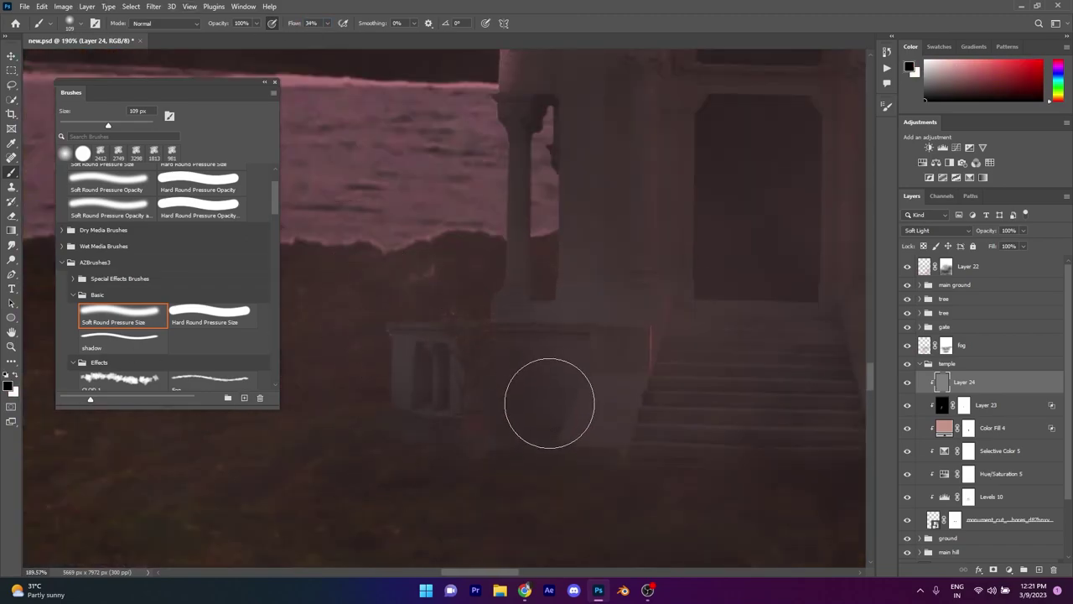
scroll(435, 360, "down", 5)
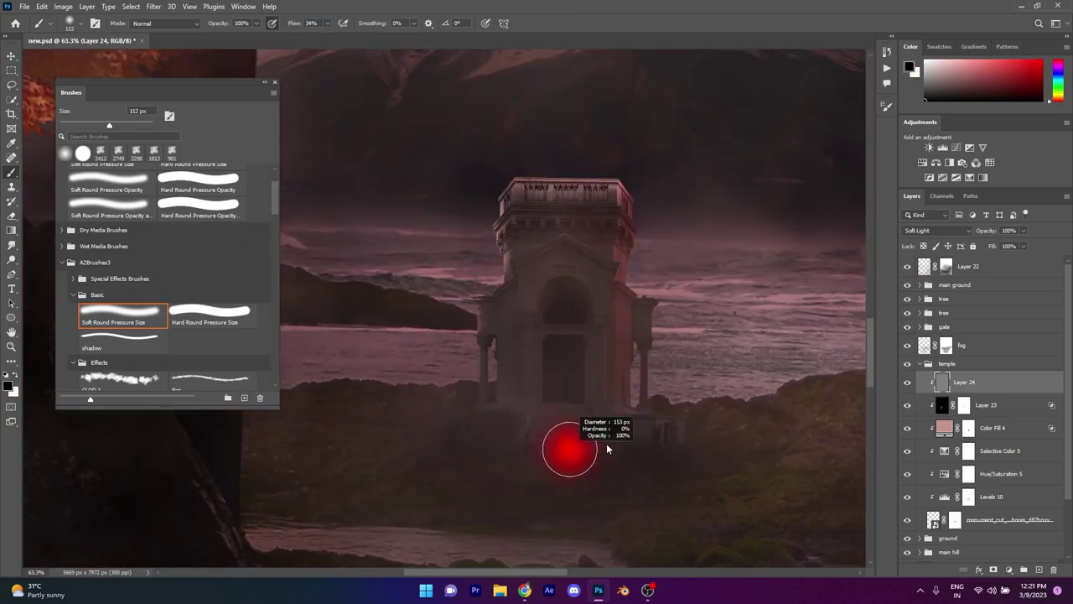
scroll(566, 462, "up", 2)
scroll(616, 475, "up", 2)
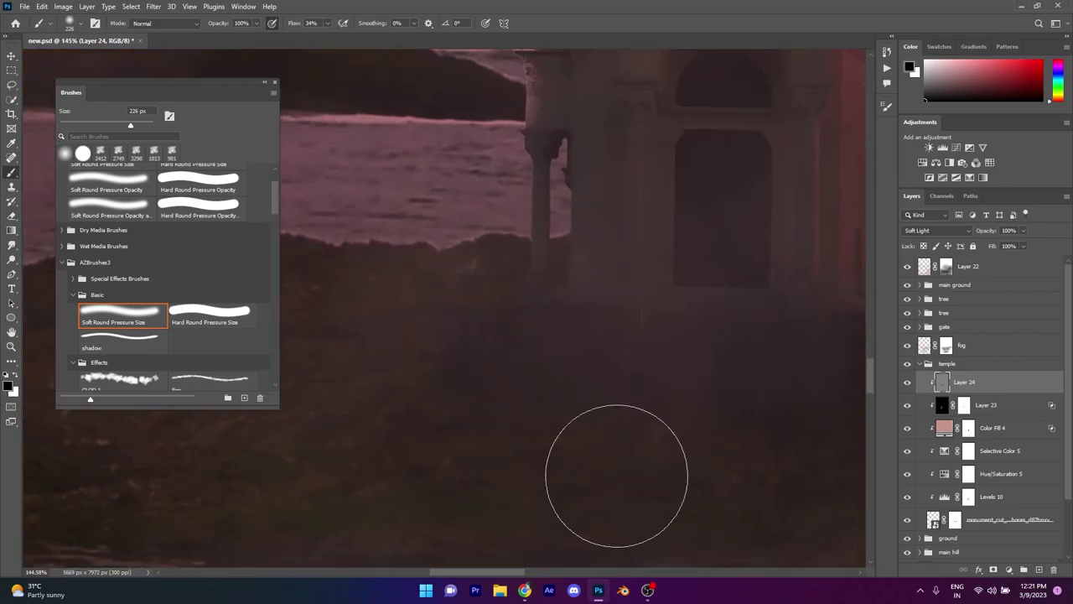
left_click_drag(299, 26, 285, 25)
scroll(575, 311, "down", 2)
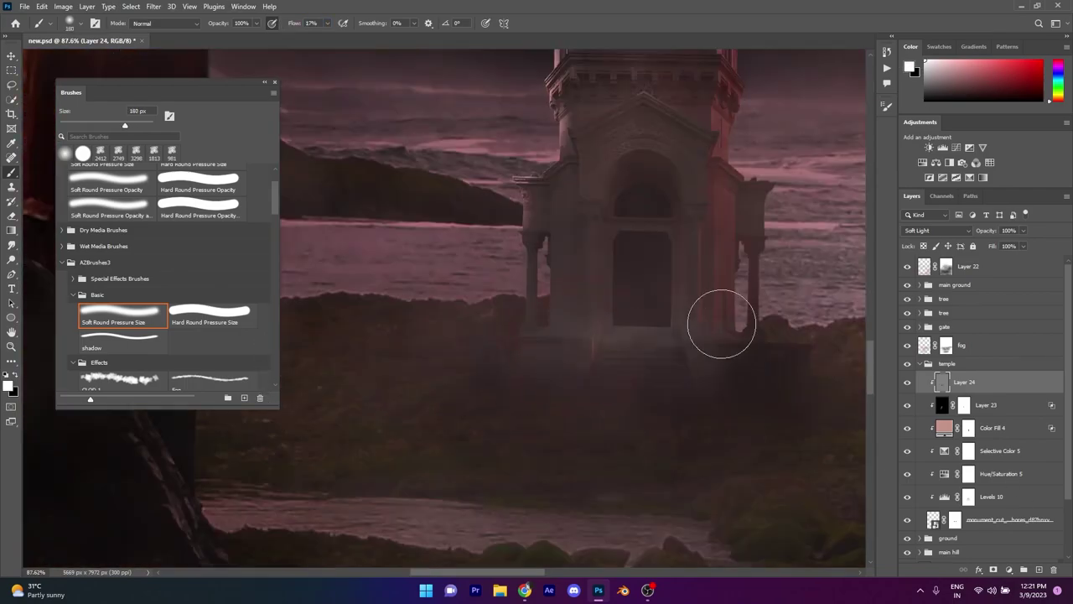
scroll(608, 362, "down", 2)
scroll(663, 434, "up", 3)
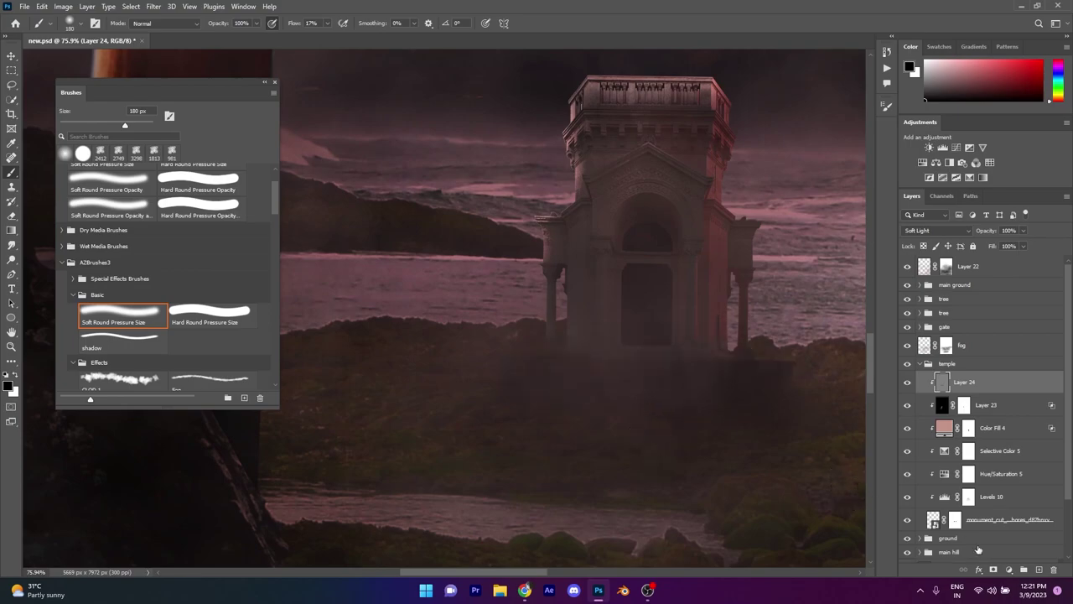
scroll(824, 352, "down", 5)
scroll(479, 433, "up", 3)
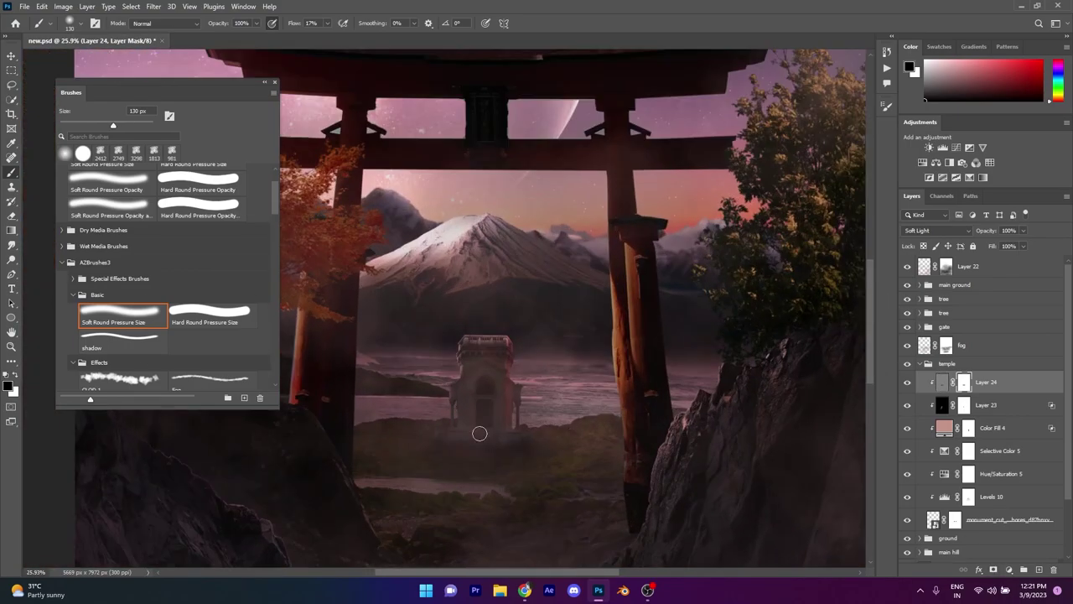
scroll(472, 454, "down", 3)
scroll(589, 415, "up", 2)
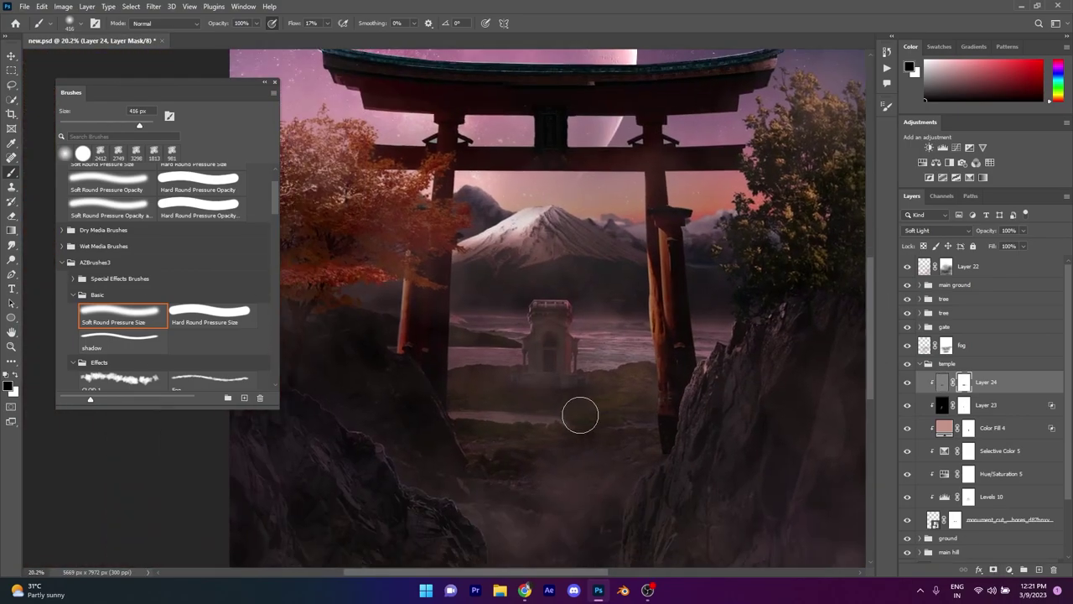
Step: Raise Levels 10's output black level to 13
double_click(945, 496)
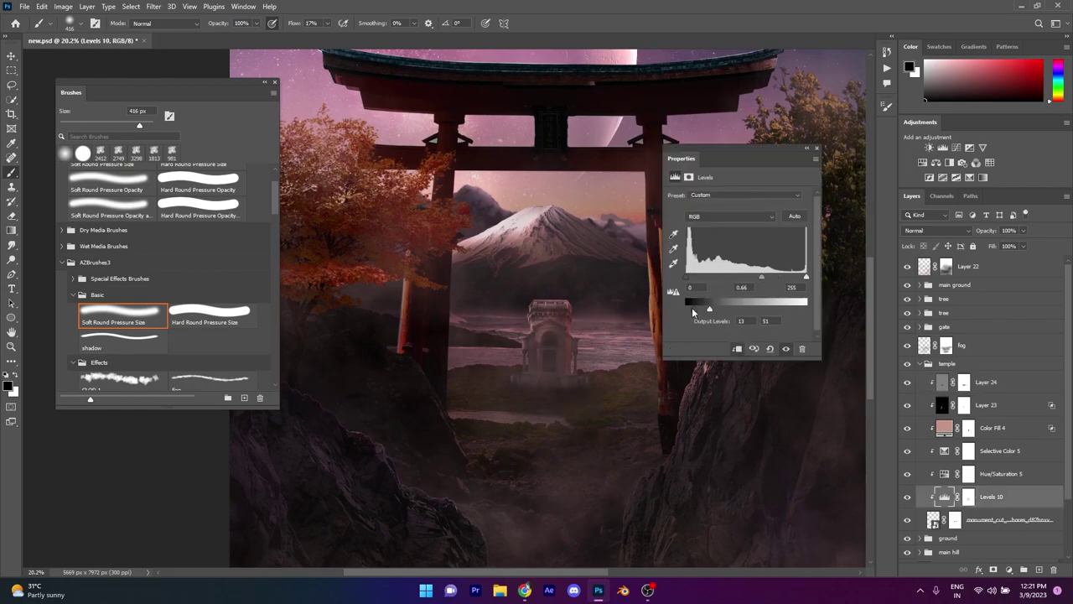
left_click(816, 148)
scroll(587, 347, "down", 2)
scroll(587, 360, "up", 5)
scroll(594, 416, "up", 3)
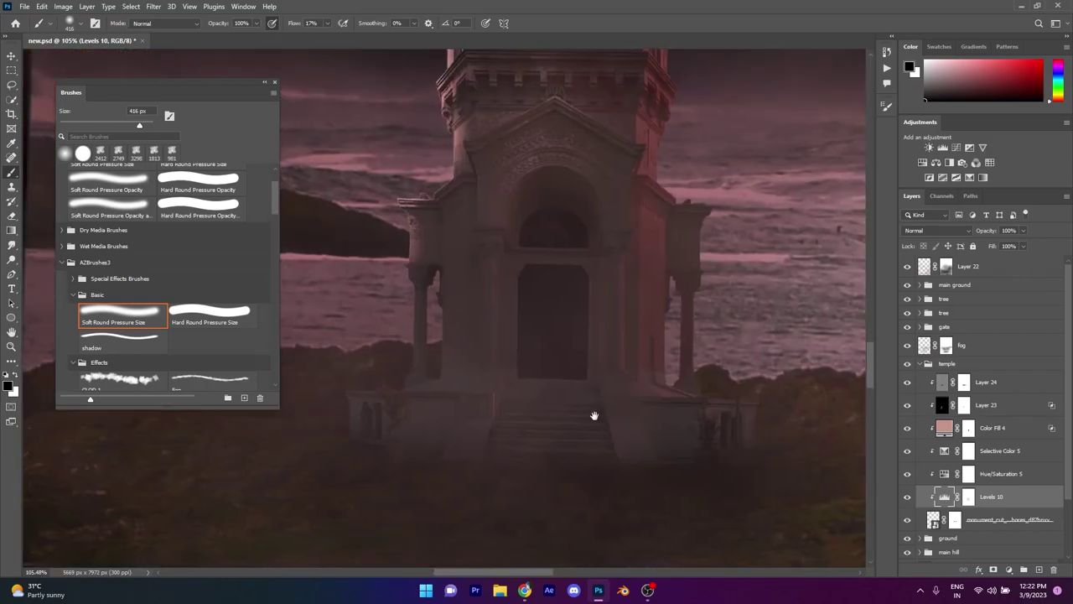
Step: Pen-trace the temple door, make it a selection, and add a Solid Color fill inside
key("p")
scroll(519, 347, "up", 5)
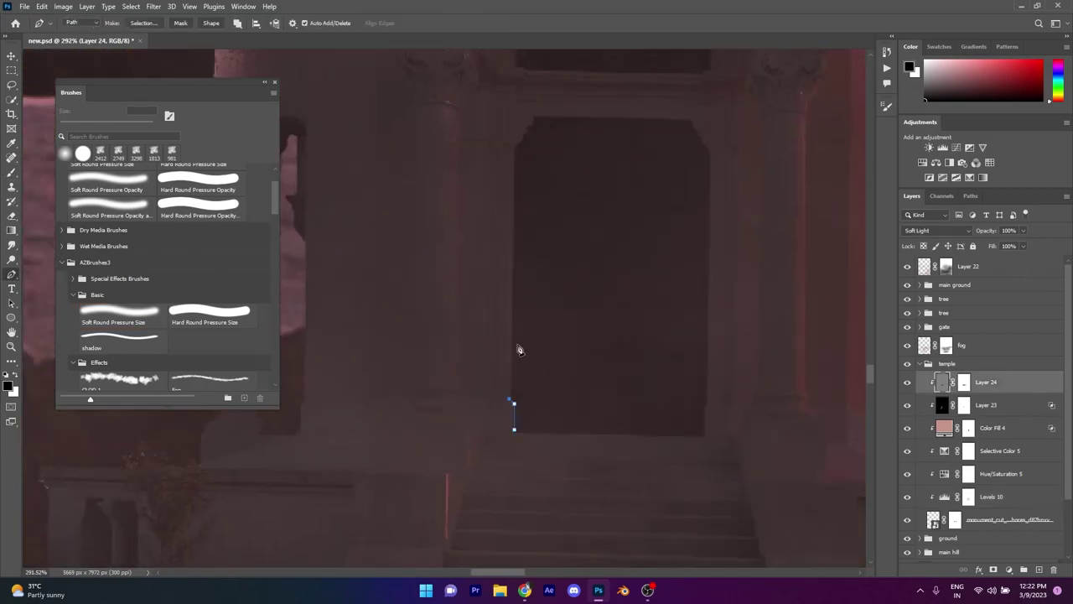
scroll(519, 437, "down", 3)
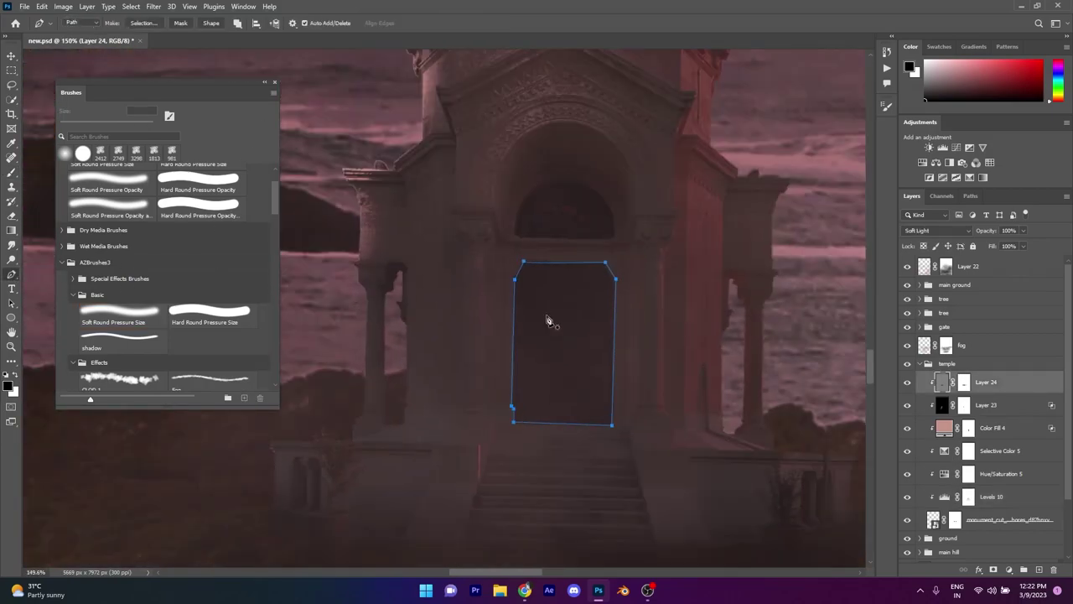
right_click(547, 298)
left_click(579, 334)
left_click(594, 160)
left_click(996, 570)
Step: Make the door fill red-orange and blend it as Linear Dodge
left_click(1006, 375)
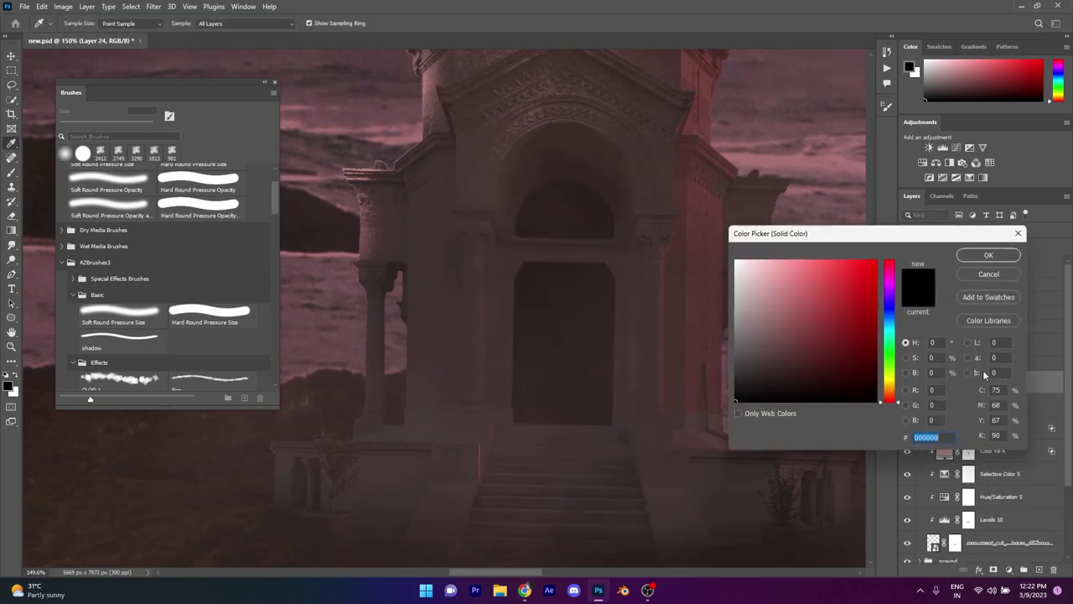
left_click(875, 262)
mouse_move(890, 399)
left_mouse_down()
mouse_move(889, 373)
mouse_move(891, 403)
left_mouse_up()
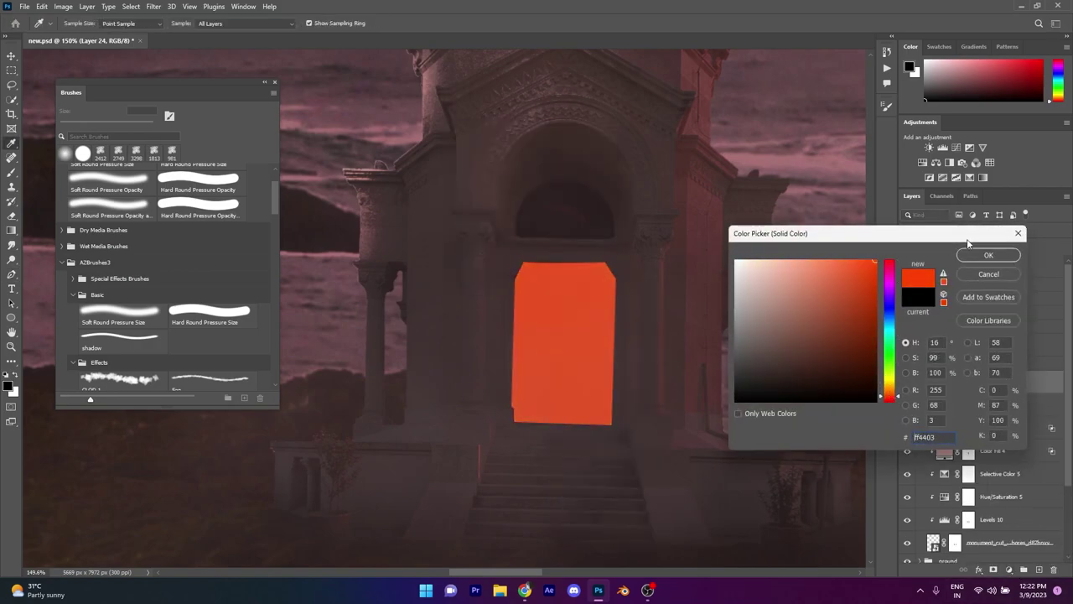
left_click(988, 255)
left_click(936, 231)
left_click(925, 340)
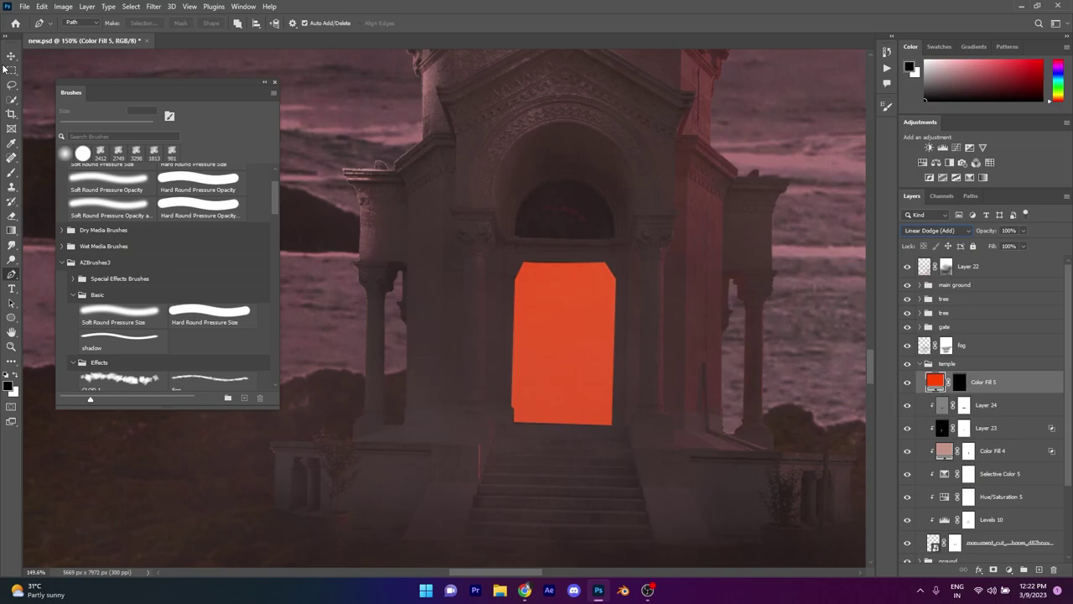
Step: Give Color Fill 5 a red-orange Outer Glow with lowered opacity and zero size
double_click(1017, 383)
left_click(612, 278)
left_click(762, 148)
left_click(580, 338)
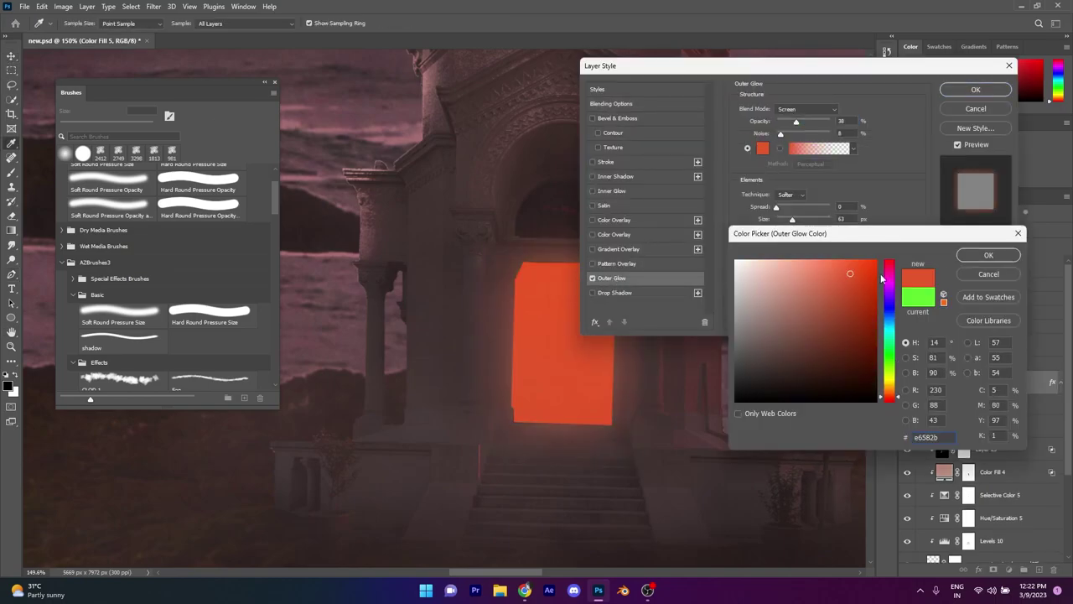
left_click(988, 255)
left_click_drag(796, 121, 784, 122)
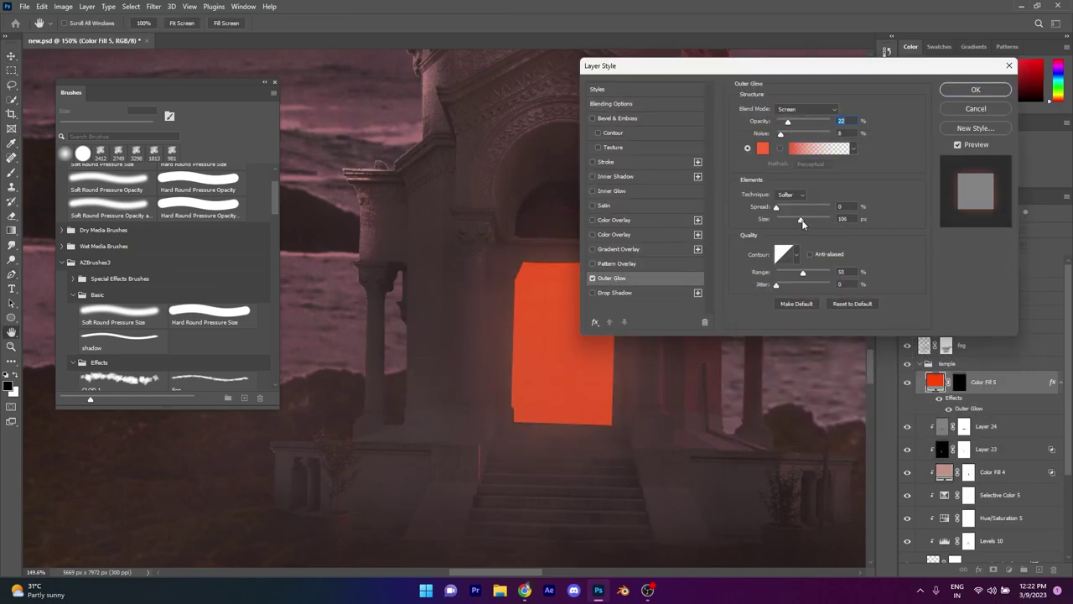
left_click_drag(803, 223, 777, 221)
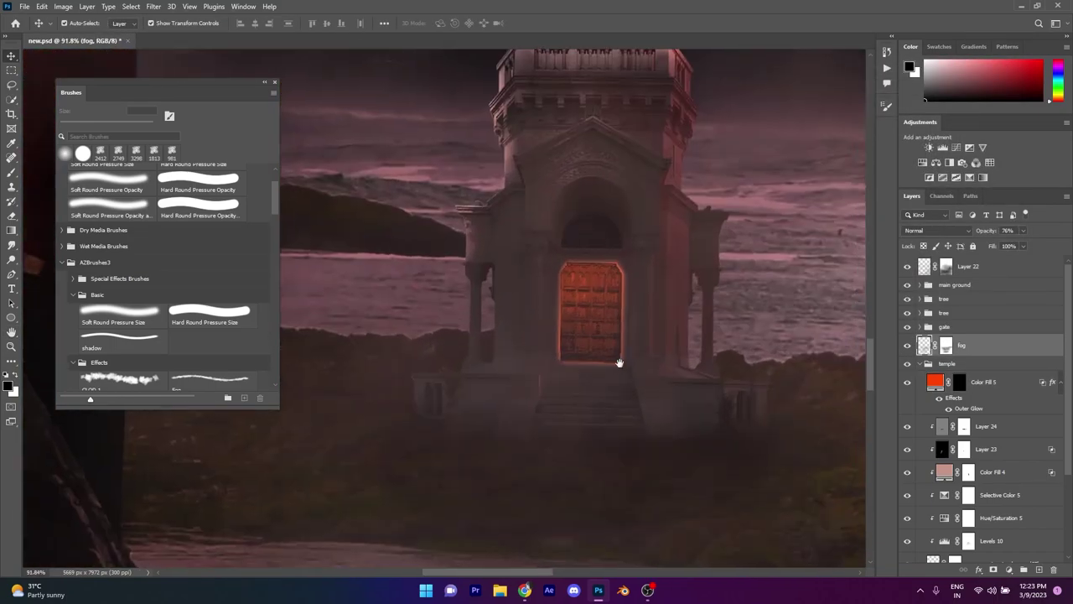
Step: Remove the door fill's Outer Glow and adjust Blend If so the door texture shows through
left_click(1003, 385)
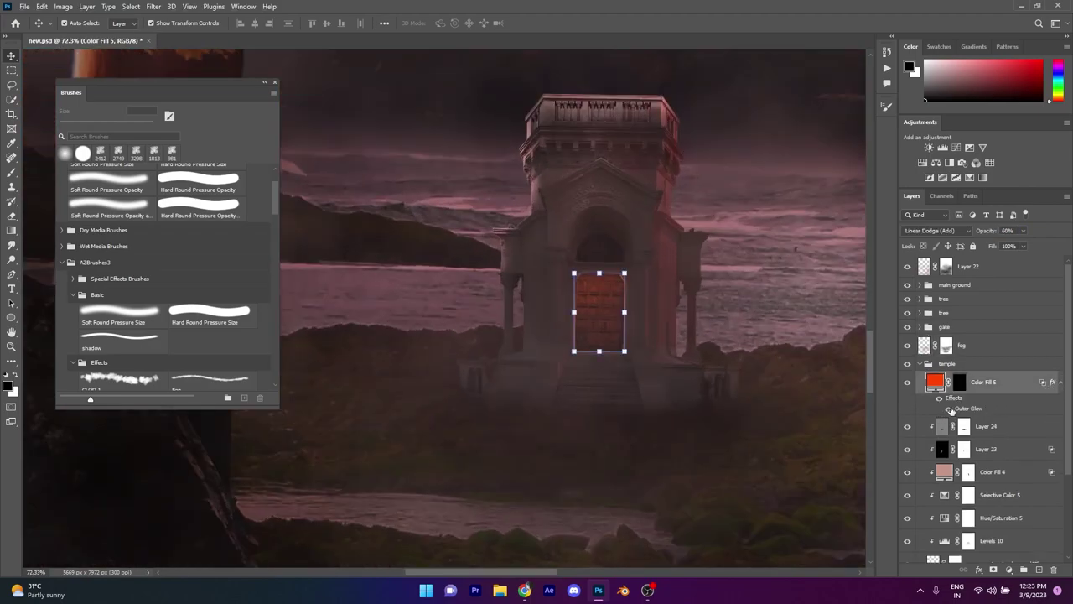
right_click(1031, 393)
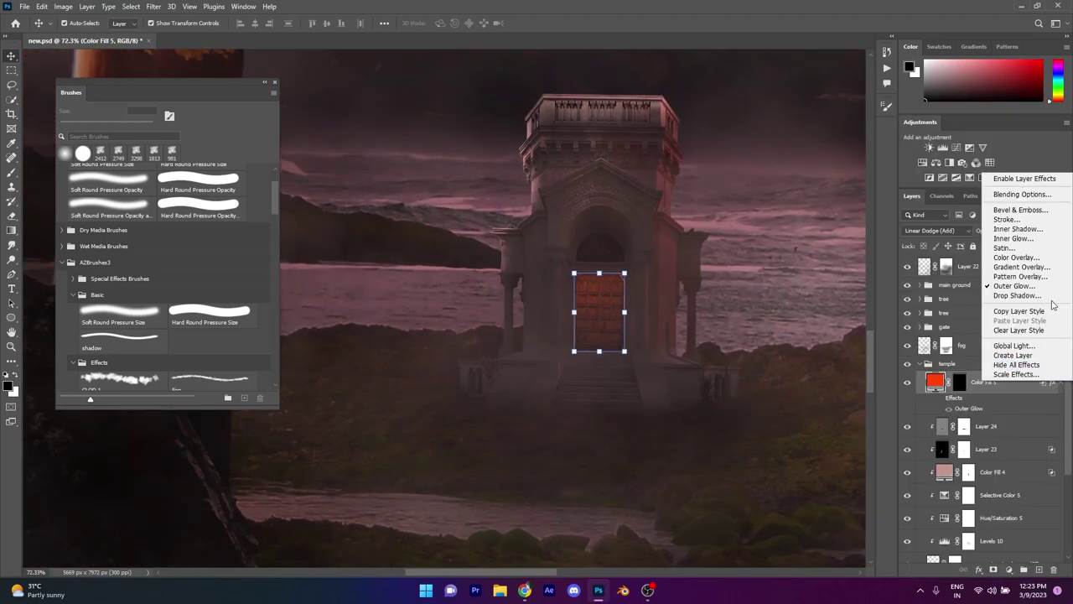
left_click(1020, 329)
double_click(1034, 392)
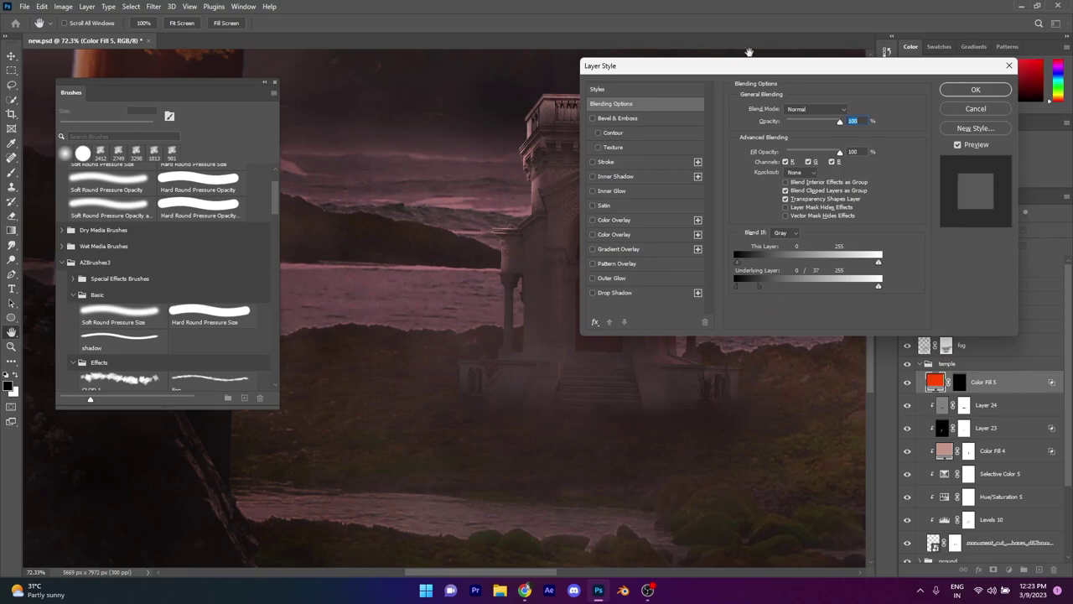
left_click_drag(749, 52, 833, 57)
left_click_drag(822, 291, 824, 292)
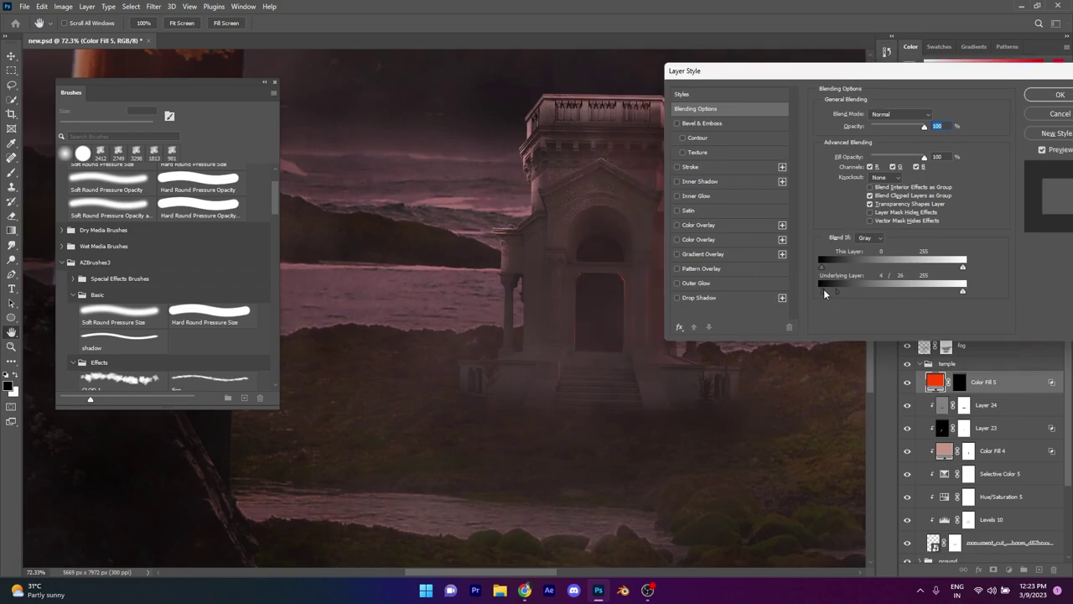
key("Return")
key("v")
scroll(621, 394, "down", 5)
left_click(578, 436)
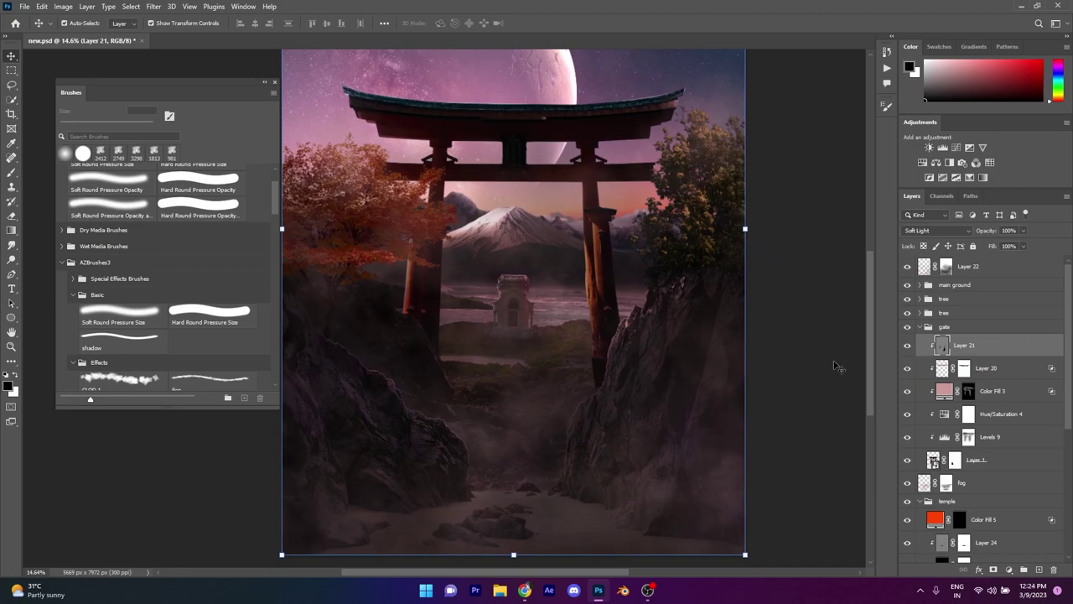
Step: On a new layer, paint soft pink fog around the temple base with a low-flow cloud brush
left_click(947, 327)
key("ctrl+shift+alt+n")
key("b")
left_click(122, 375)
left_click(520, 334, "alt")
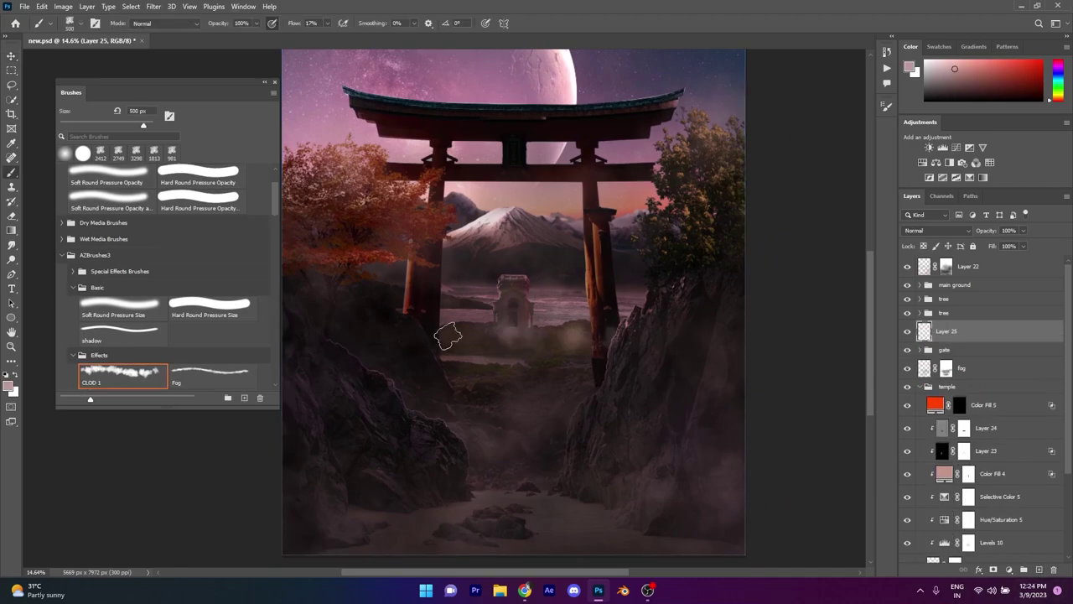
left_click(449, 338)
key("period")
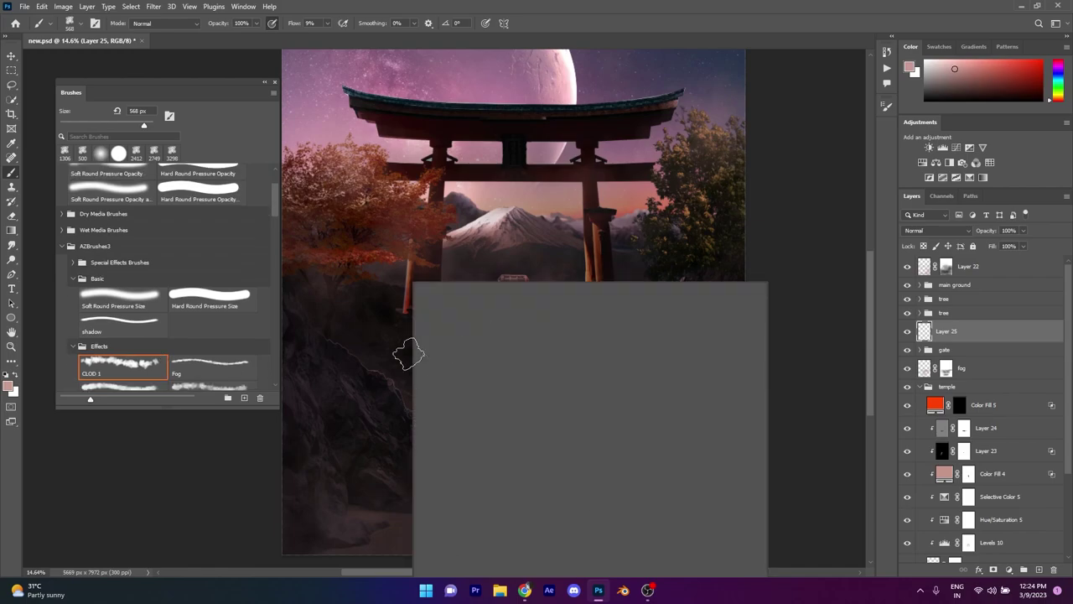
left_click_drag(436, 335, 562, 366)
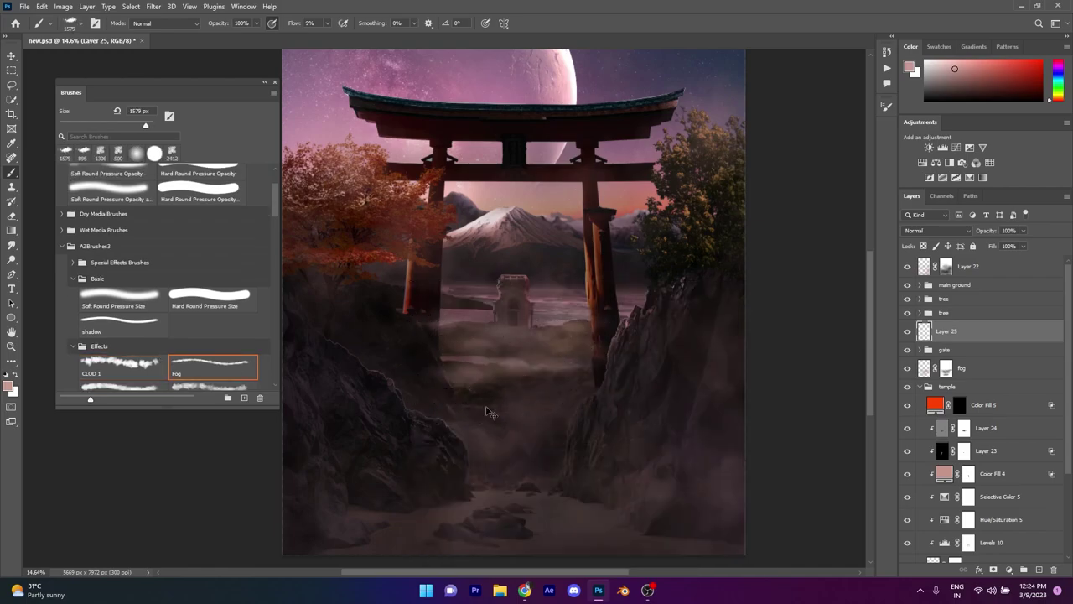
key("bracketright")
left_click_drag(491, 413, 540, 425)
scroll(478, 505, "down", 3)
scroll(501, 475, "up", 2)
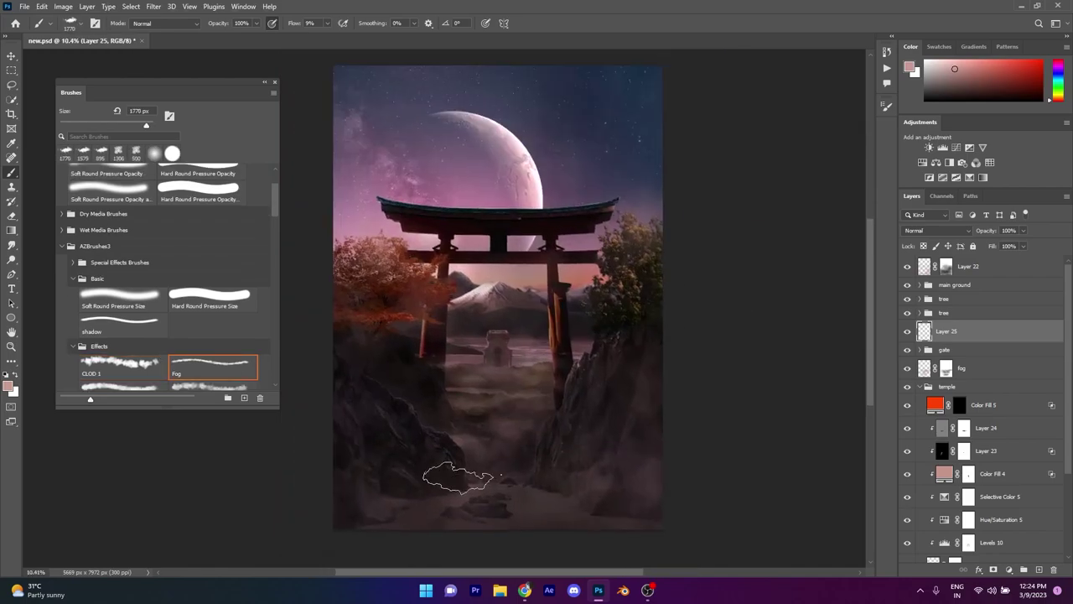
Step: Place Dust-Overlays (33).jpg from the black-background dust overlays folder as an embedded layer
left_click(12, 56)
left_click(25, 6)
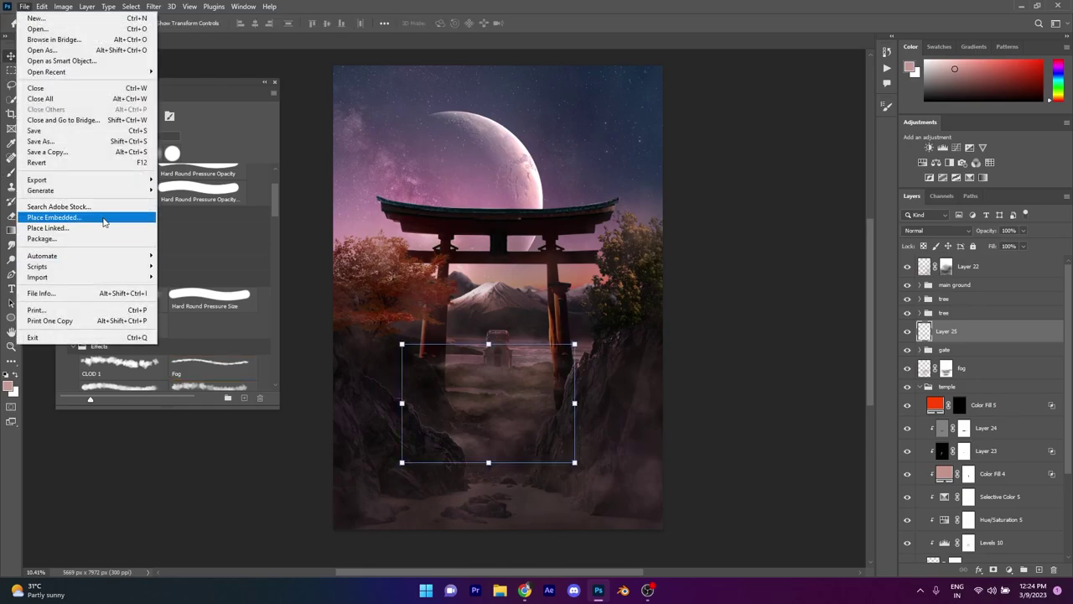
left_click(48, 210)
double_click(183, 113)
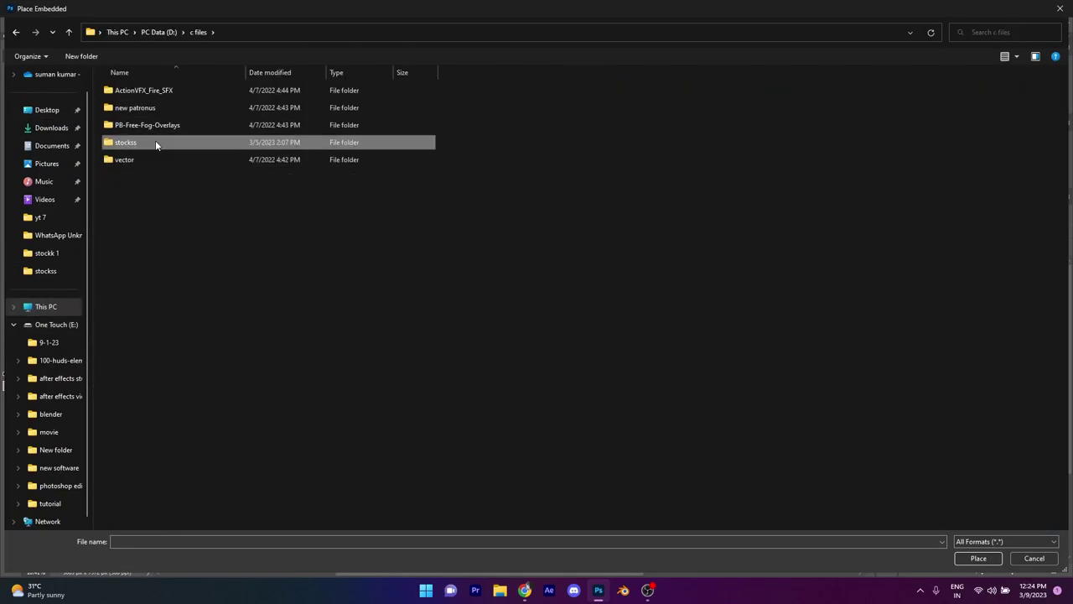
double_click(156, 142)
double_click(307, 99)
left_click(16, 32)
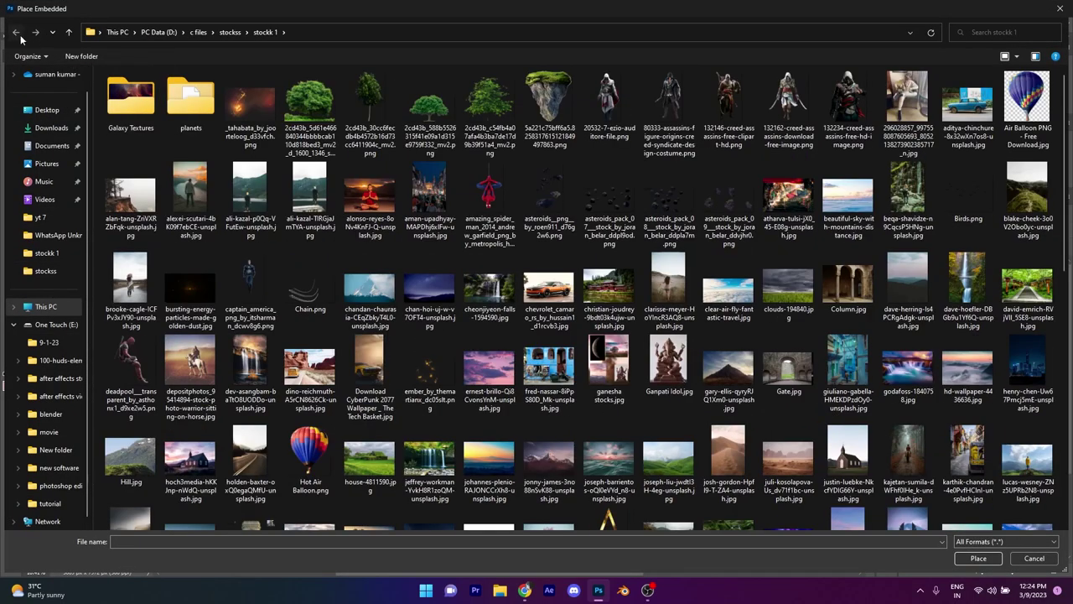
left_click(16, 32)
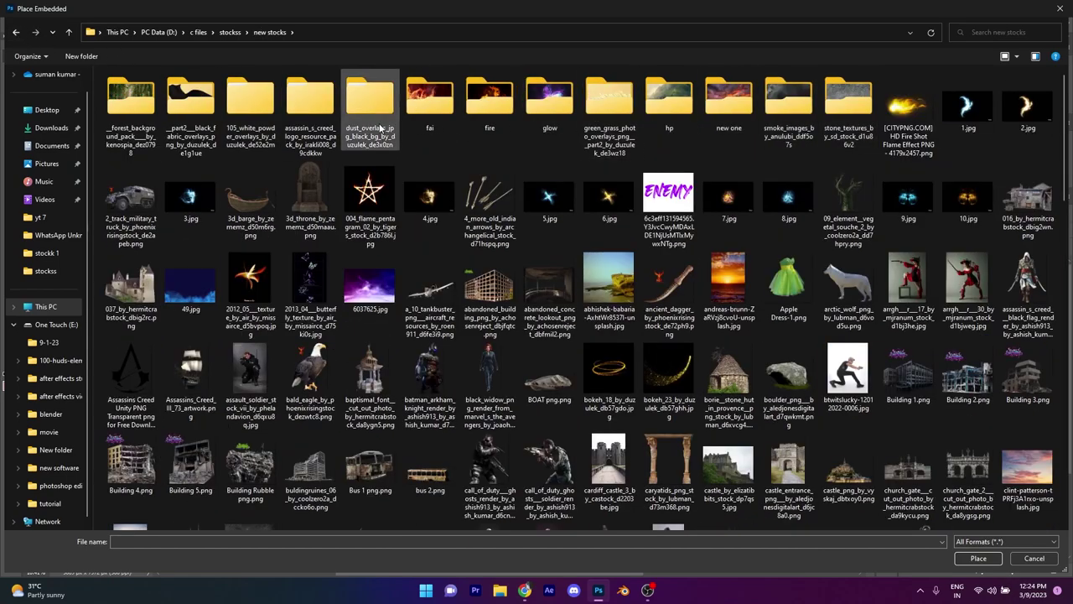
double_click(369, 105)
double_click(130, 105)
left_click(130, 256)
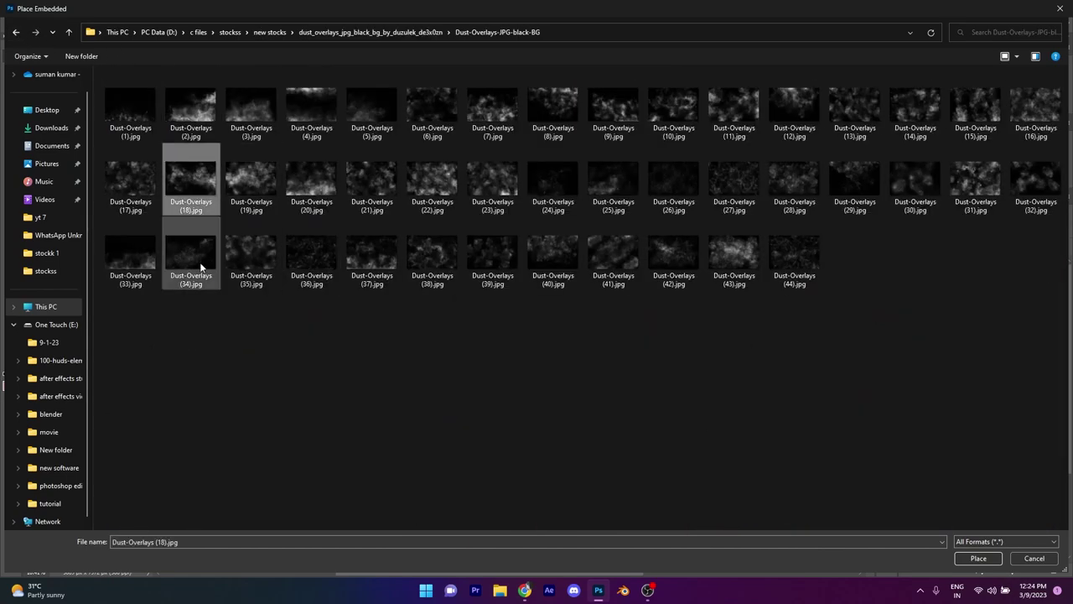
left_click(996, 558)
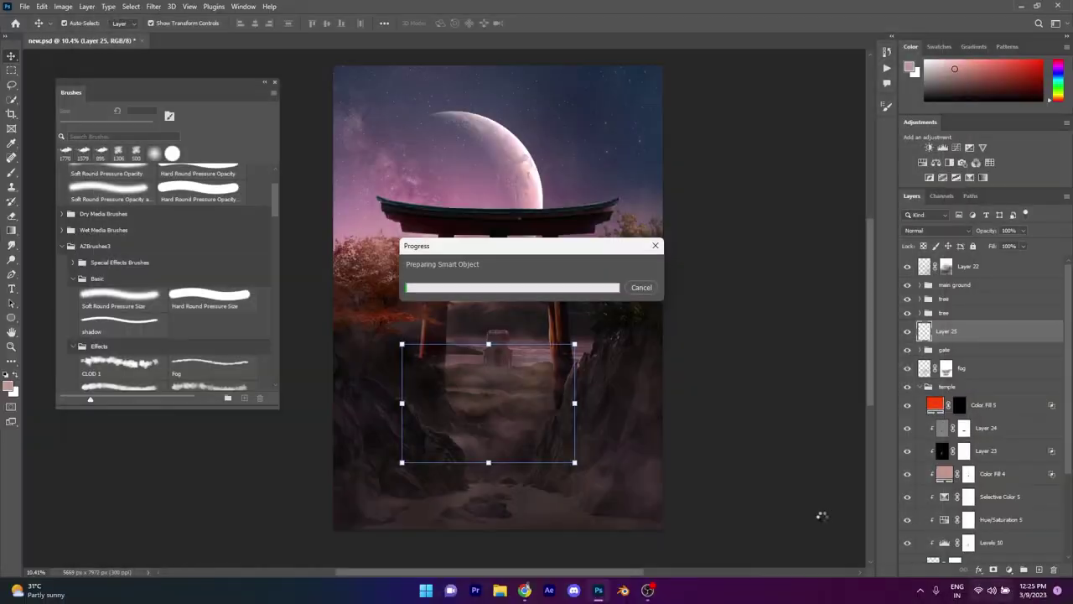
left_click(936, 230)
Step: Set the dust overlay to Screen and tint it pink with a Colorize Hue/Saturation adjustment
left_click(925, 326)
left_click(1009, 569)
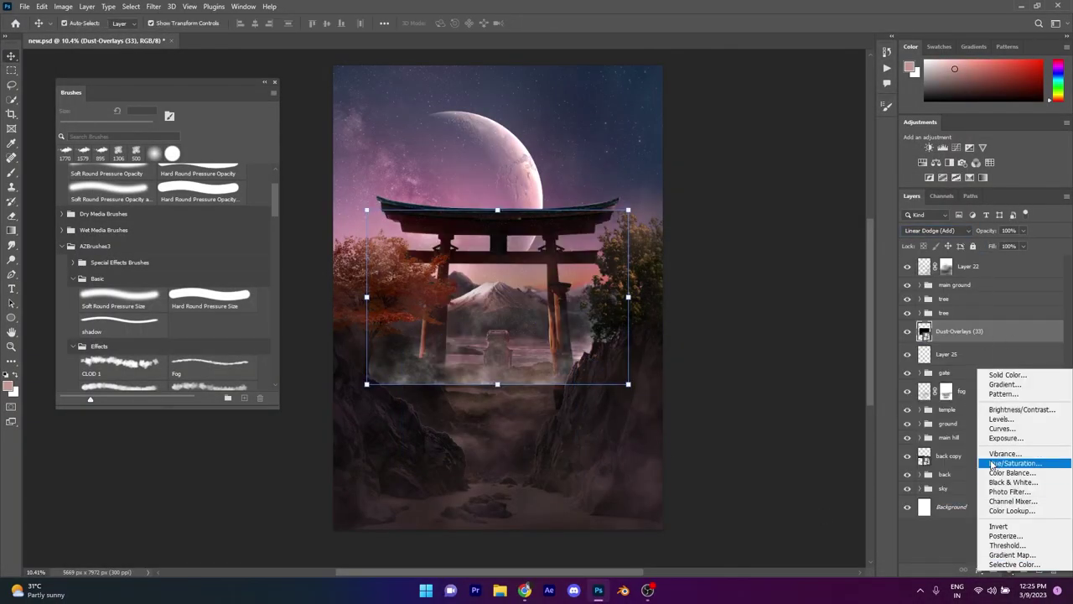
left_click(1018, 470)
left_click(727, 296)
left_click(817, 149)
left_click(952, 354)
Step: Blend the overlay as Linear Dodge (Add), then enlarge and move it over the lower gate
key("ctrl+t")
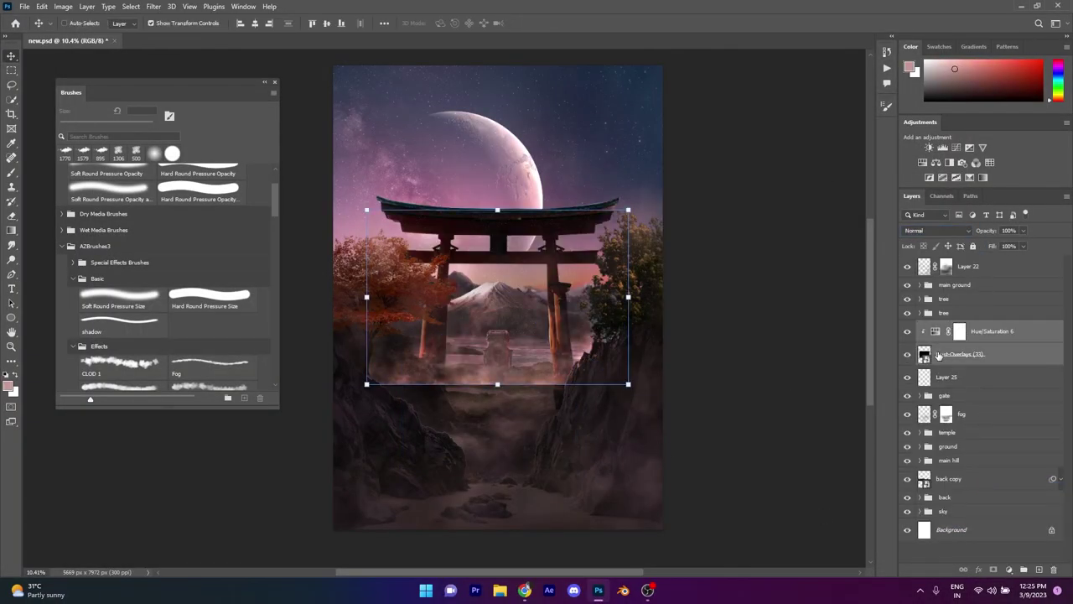
left_click_drag(647, 383, 609, 436)
left_click(935, 230)
left_click(926, 300)
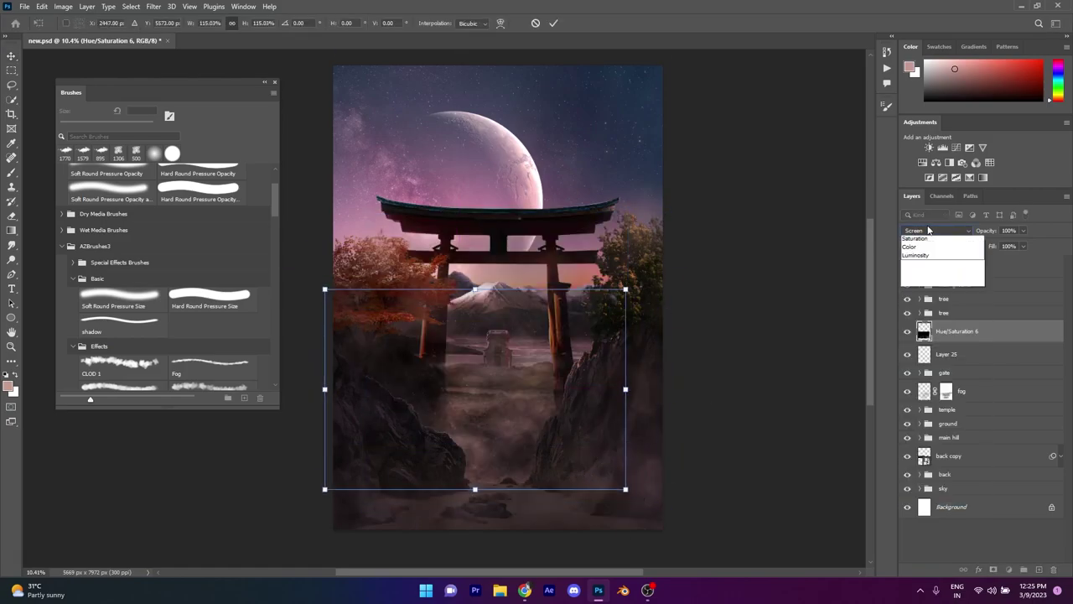
left_click_drag(626, 289, 668, 260)
left_click_drag(640, 352, 635, 354)
key("Return")
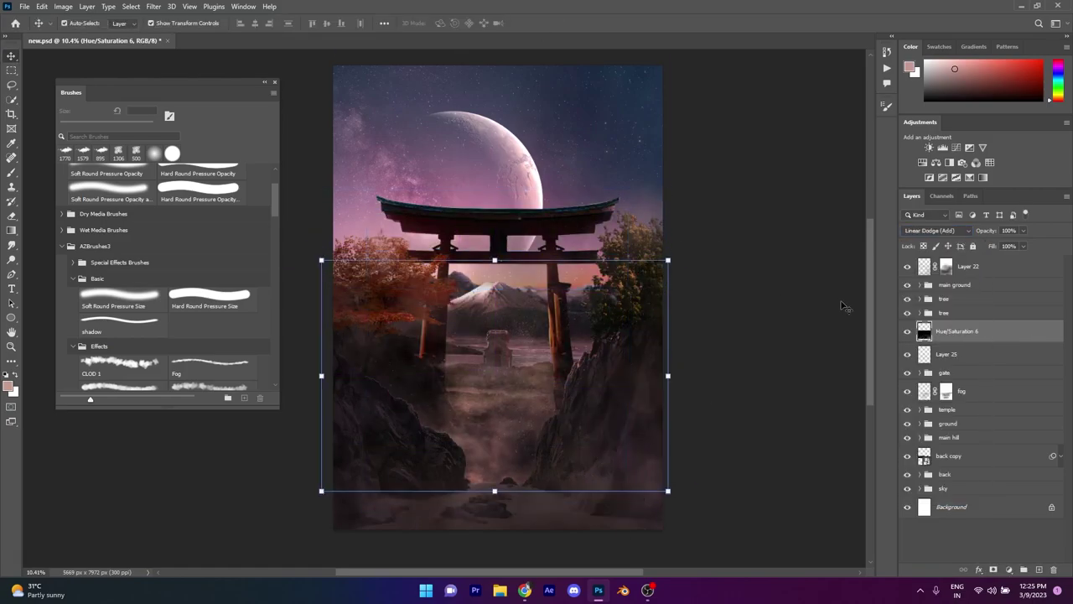
Step: Add a layer mask to Hue/Saturation 6 for painting away part of the haze
left_click(993, 569)
key("b")
scroll(594, 276, "up", 1)
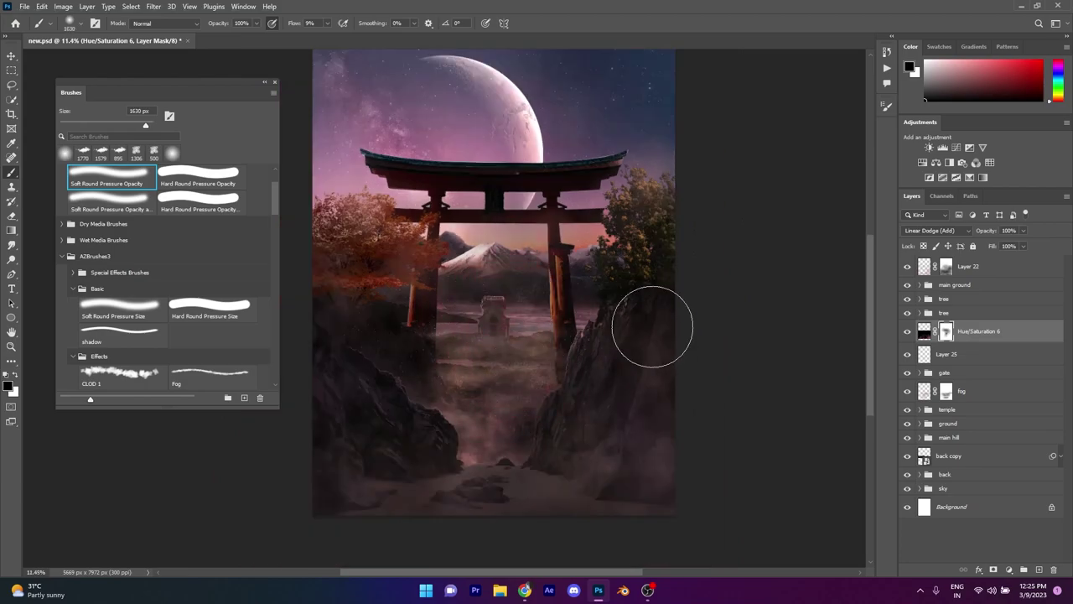
left_click(12, 56)
Step: Place Dust-Overlays (25).jpg as an embedded layer above the temple group
left_click(619, 330)
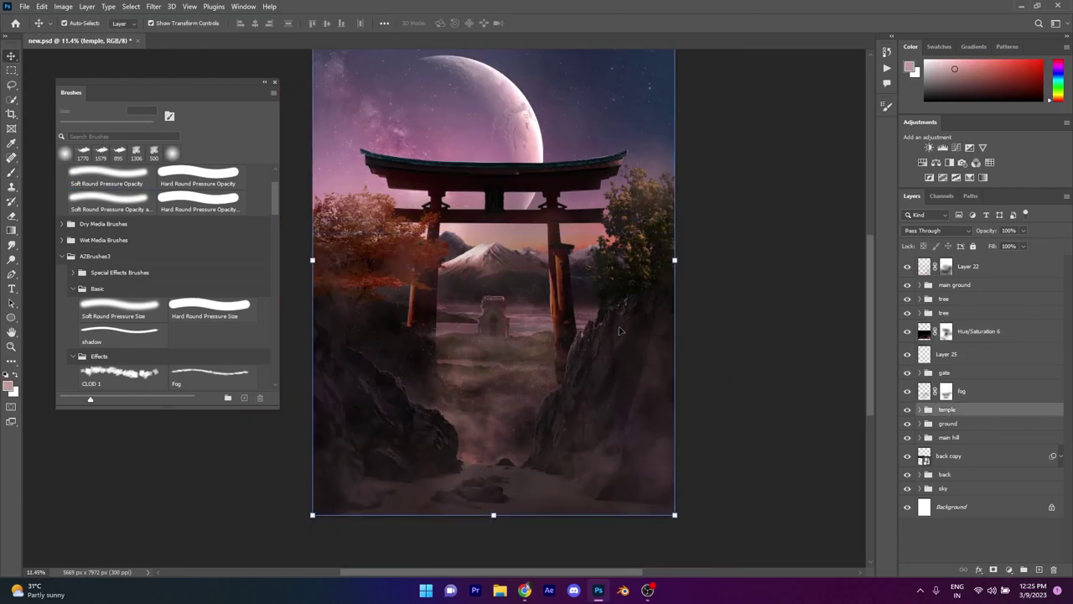
left_click(24, 6)
left_click(58, 215)
left_click(614, 178)
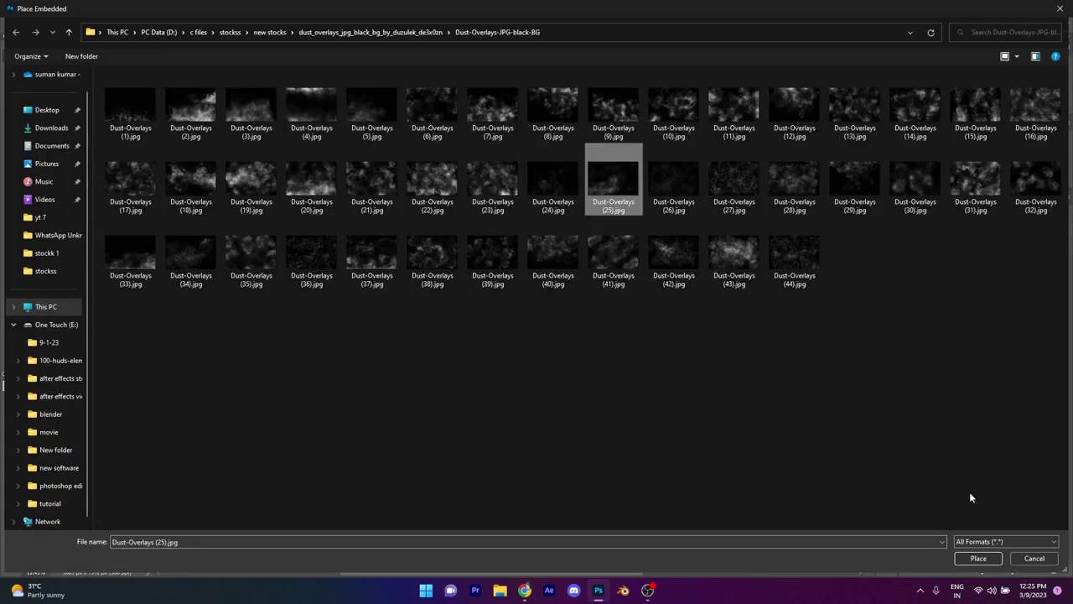
left_click(970, 555)
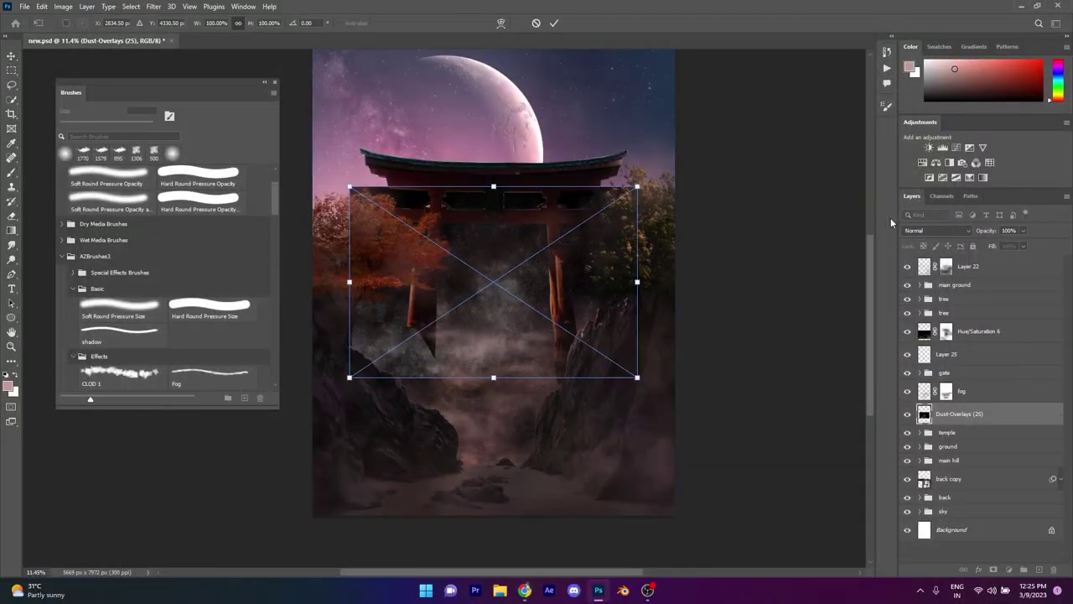
left_click(1009, 569)
Step: Tint the overlay with a Colorize Hue/Saturation at Hue 24, Saturation 25, and merge it in
left_click(973, 495)
left_click(737, 348)
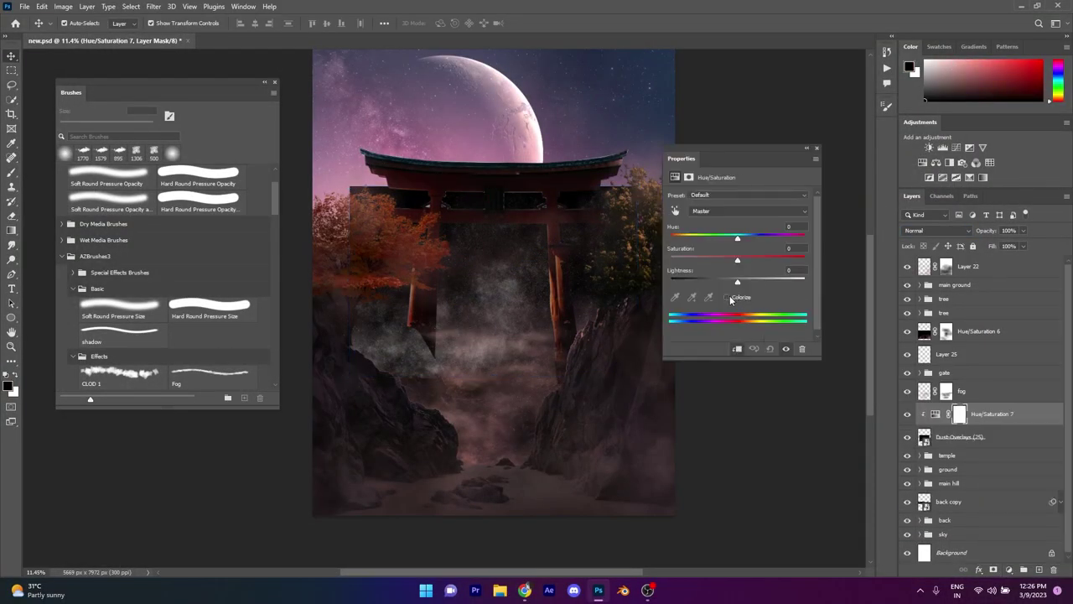
left_click(727, 296)
left_click_drag(671, 235, 680, 241)
left_click(815, 148)
left_click(926, 438, "shift")
key("ctrl+e")
Step: Set the overlay to Linear Dodge (Add) and shrink it around the temple between the rocks
key("ctrl+t")
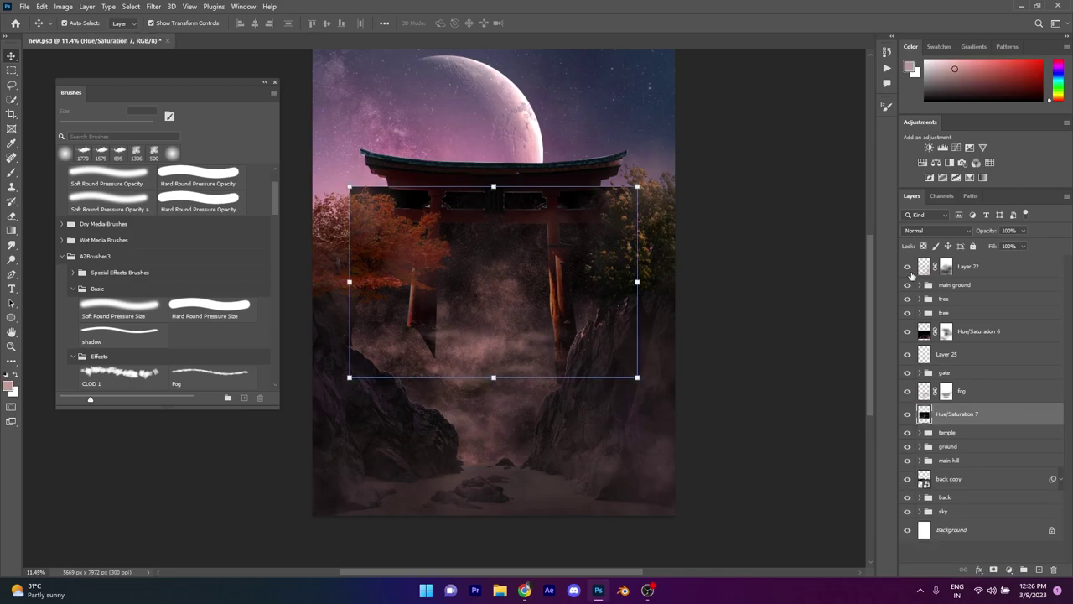
left_click(937, 230)
left_click(931, 337)
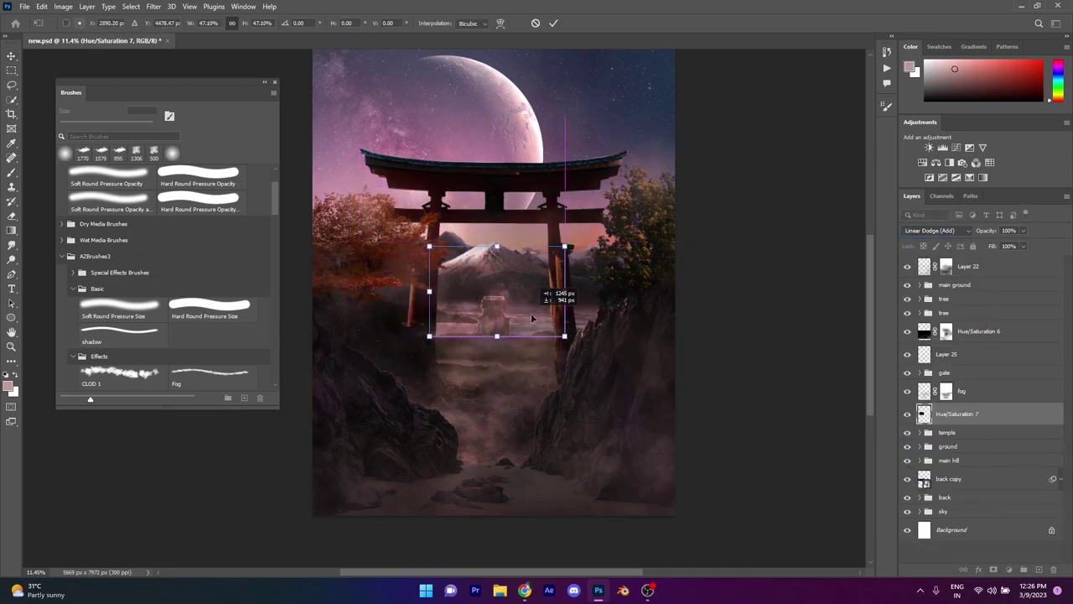
left_click_drag(502, 323, 536, 336)
mouse_move(494, 302)
left_mouse_down()
mouse_move(344, 374)
mouse_move(540, 313)
left_mouse_up()
left_click_drag(659, 311, 556, 311)
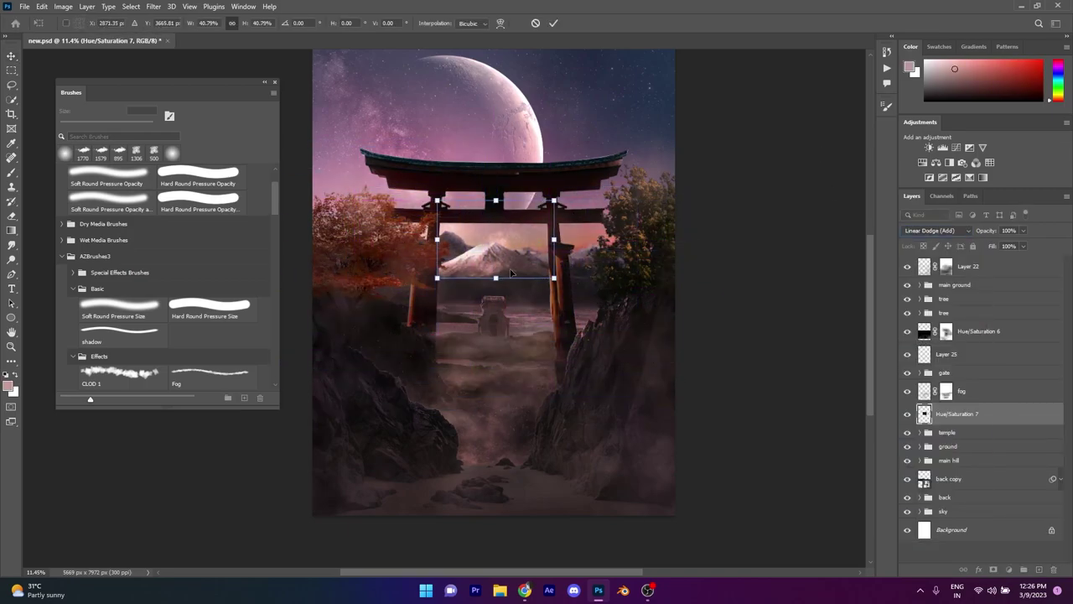
key("Return")
Step: Add a layer mask to Hue/Saturation 7 and ready a black brush for masking
left_click(993, 570)
key("d")
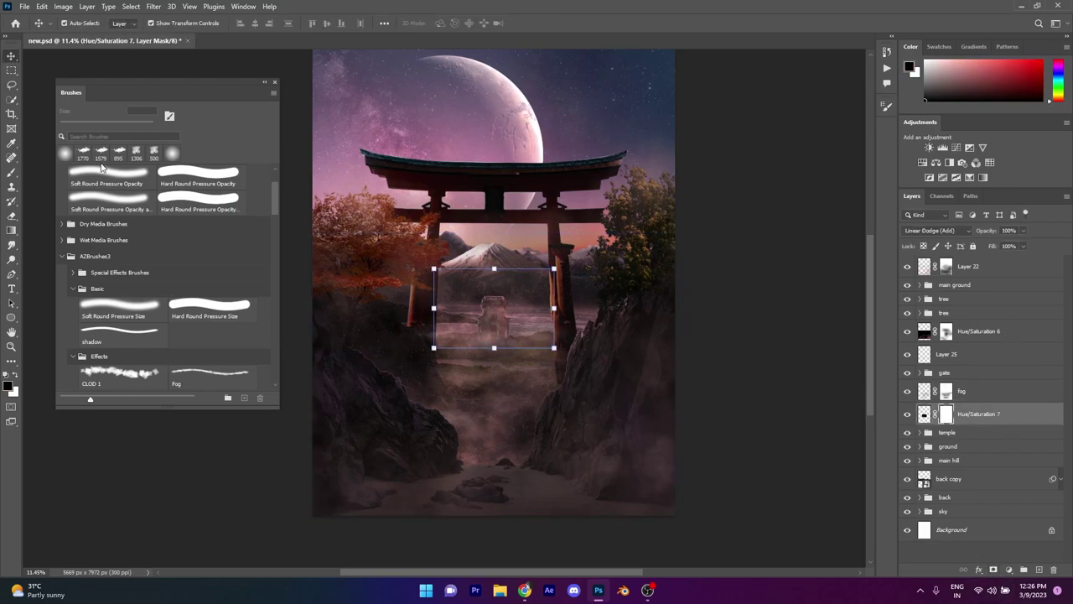
key("b")
scroll(433, 362, "up", 4)
left_click_drag(432, 362, 473, 350)
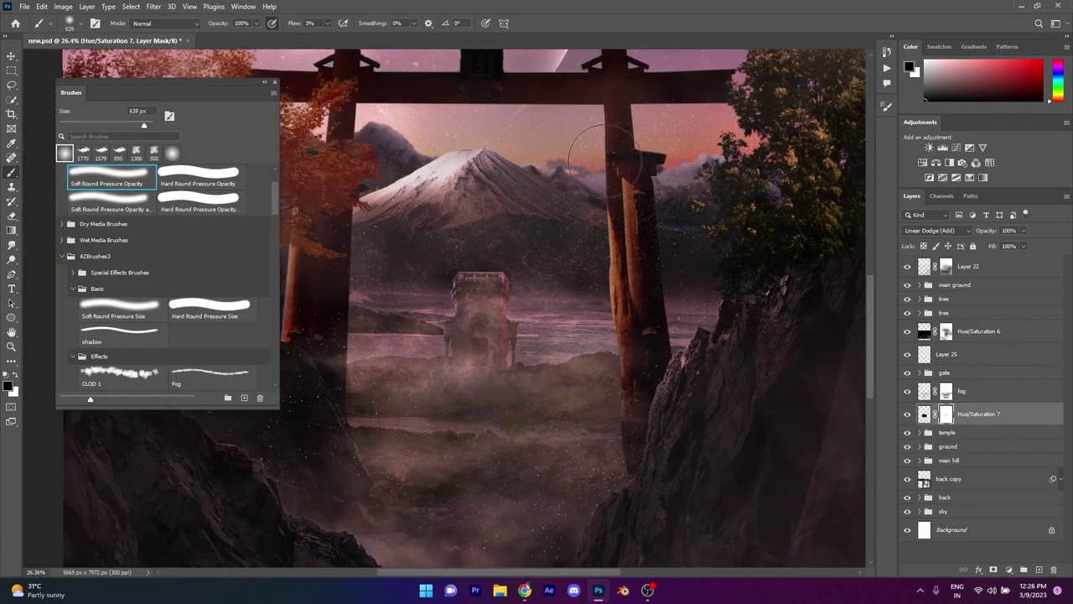
Step: Inspect the haze on the Hue/Saturation 7 mask, checking black is the paint colour
scroll(553, 314, "down", 2)
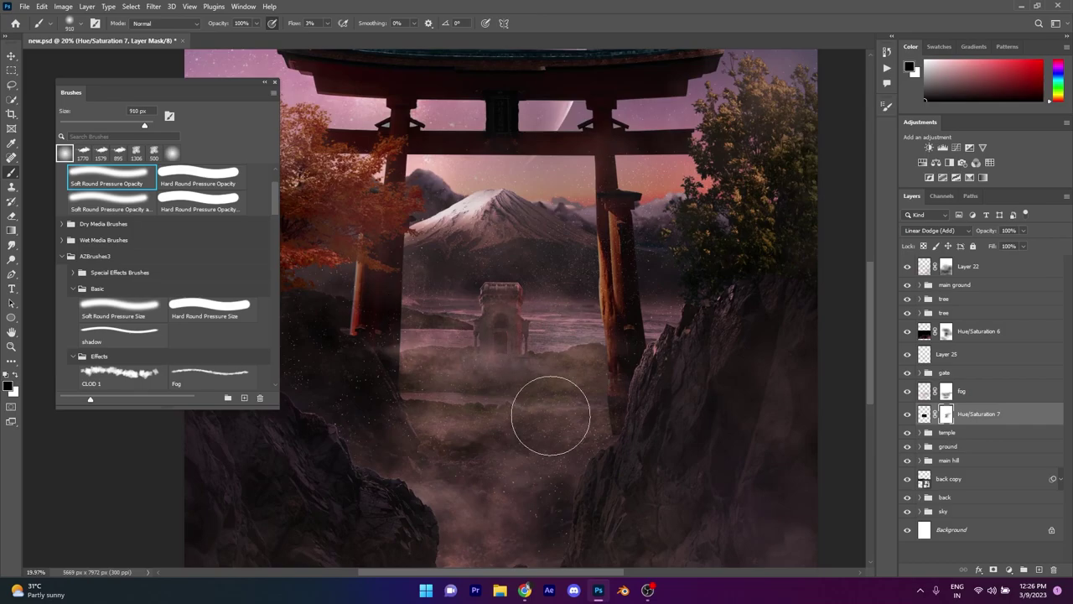
scroll(587, 311, "up", 1)
scroll(536, 327, "down", 6)
scroll(469, 352, "up", 6)
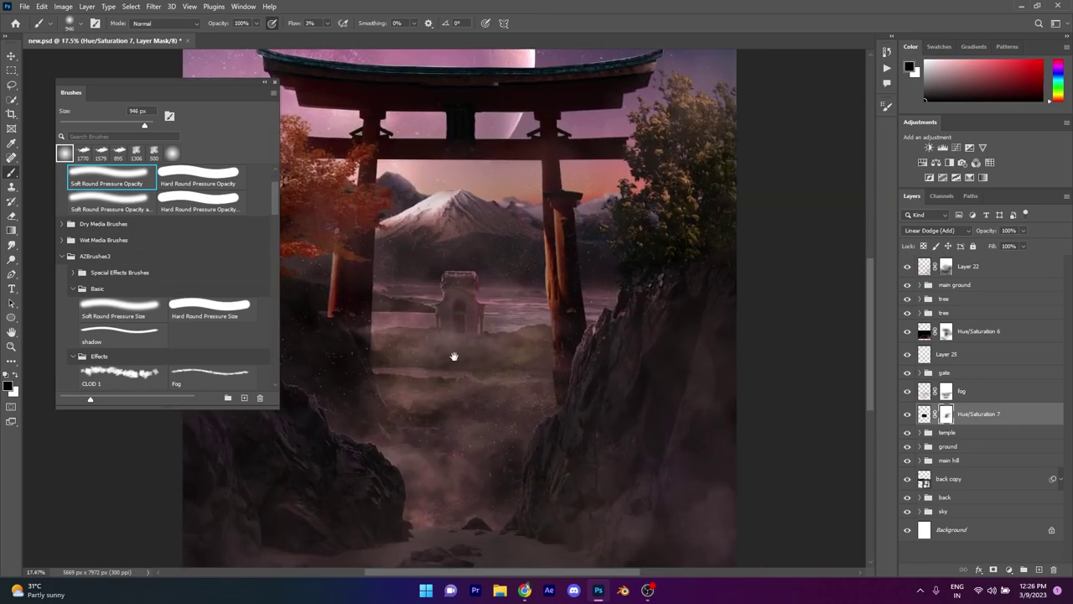
scroll(495, 219, "down", 1)
scroll(587, 324, "down", 1)
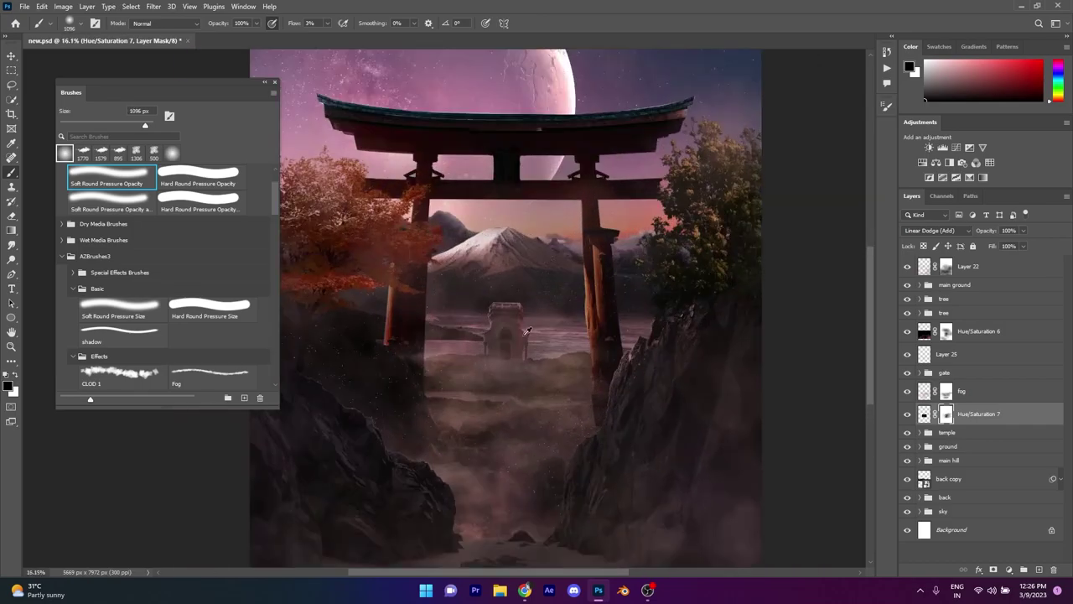
scroll(452, 386, "up", 5)
left_click(10, 382)
key("Escape")
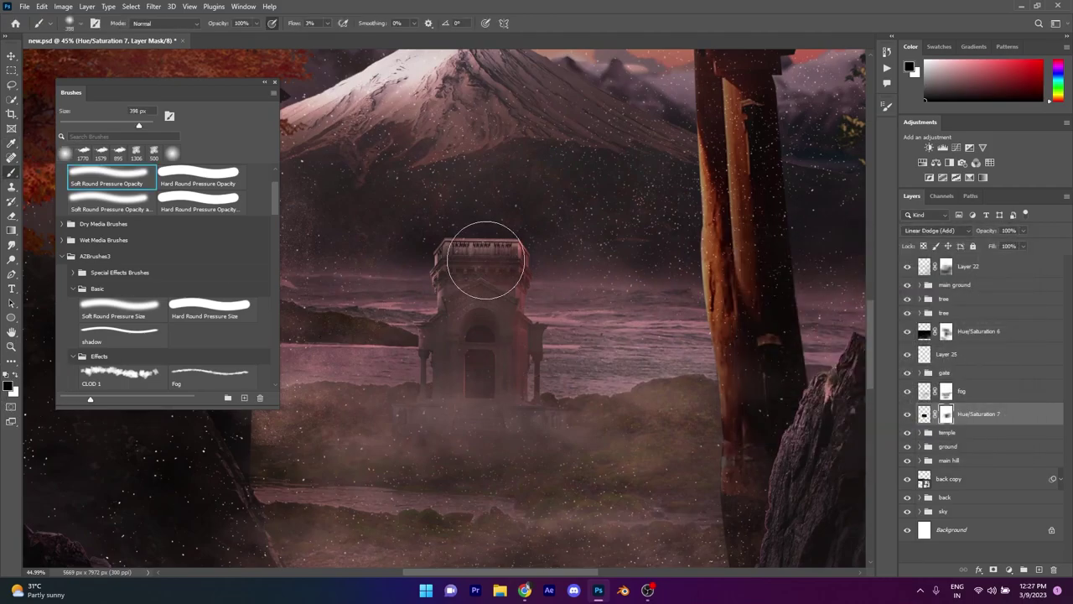
Step: Switch to the Hue/Saturation 6 mask and hide the fog to compare the mist
scroll(411, 410, "down", 3)
left_click(946, 332)
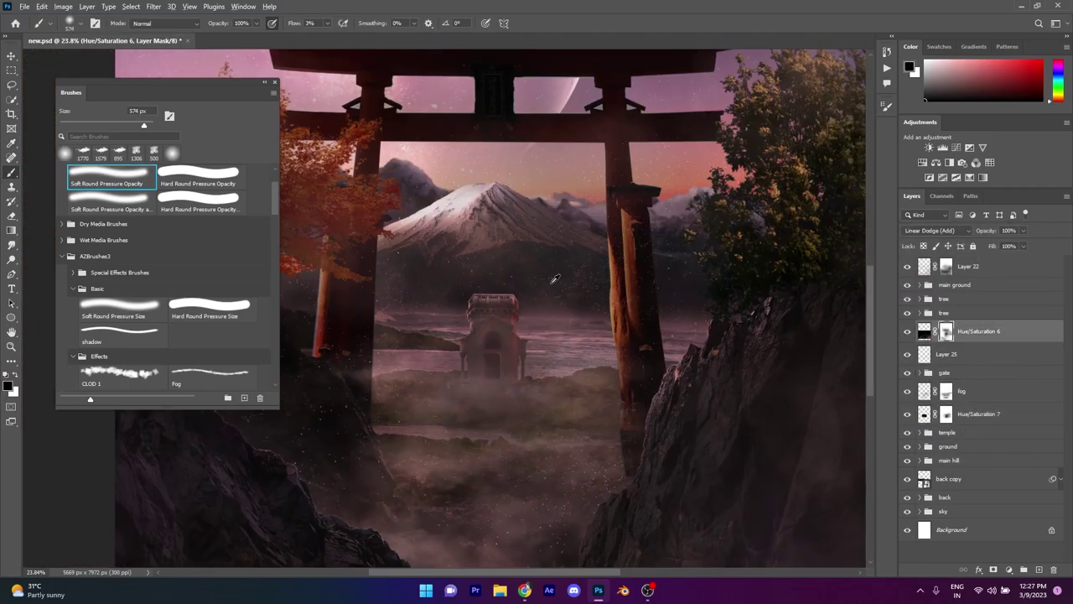
scroll(595, 455, "down", 3)
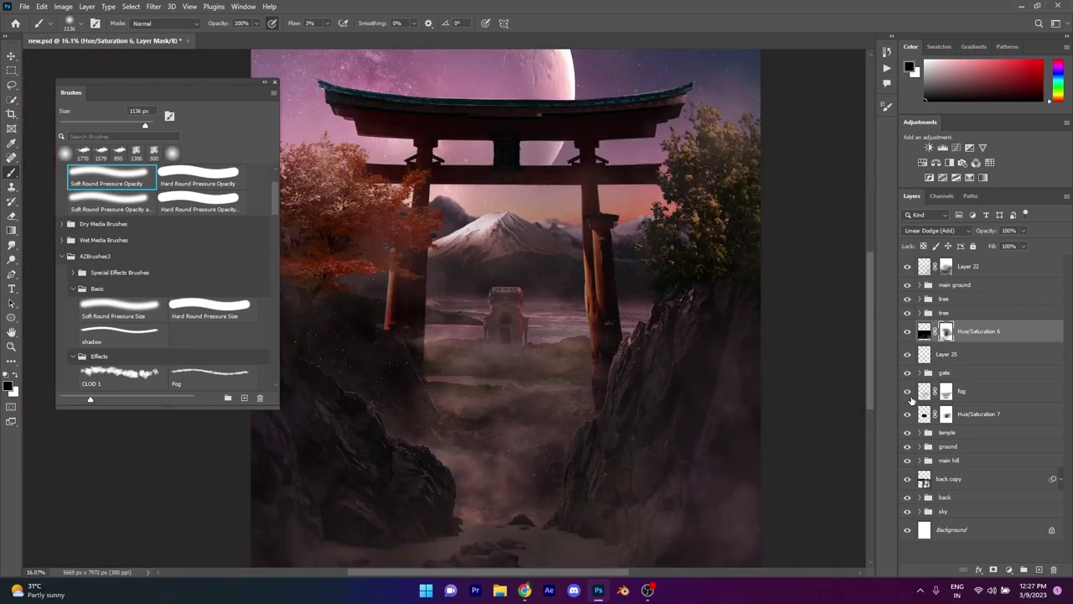
left_click(907, 391)
Step: On the fog layer mask, paint fog back across the middle at 37% flow
left_click(907, 390)
left_click(945, 391)
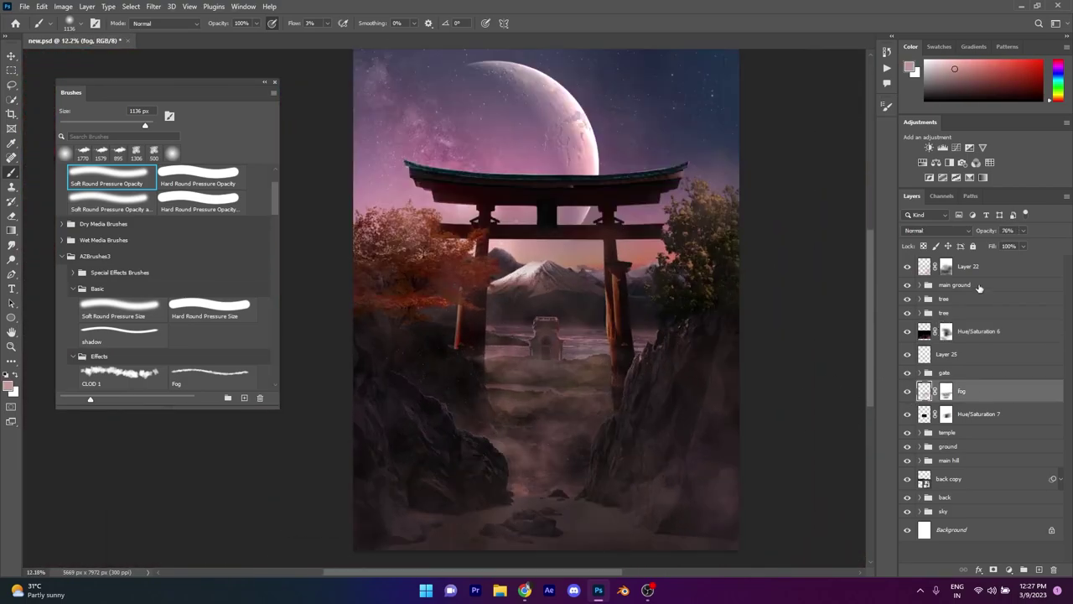
scroll(537, 358, "up", 2)
key("shift+3")
key("shift+7")
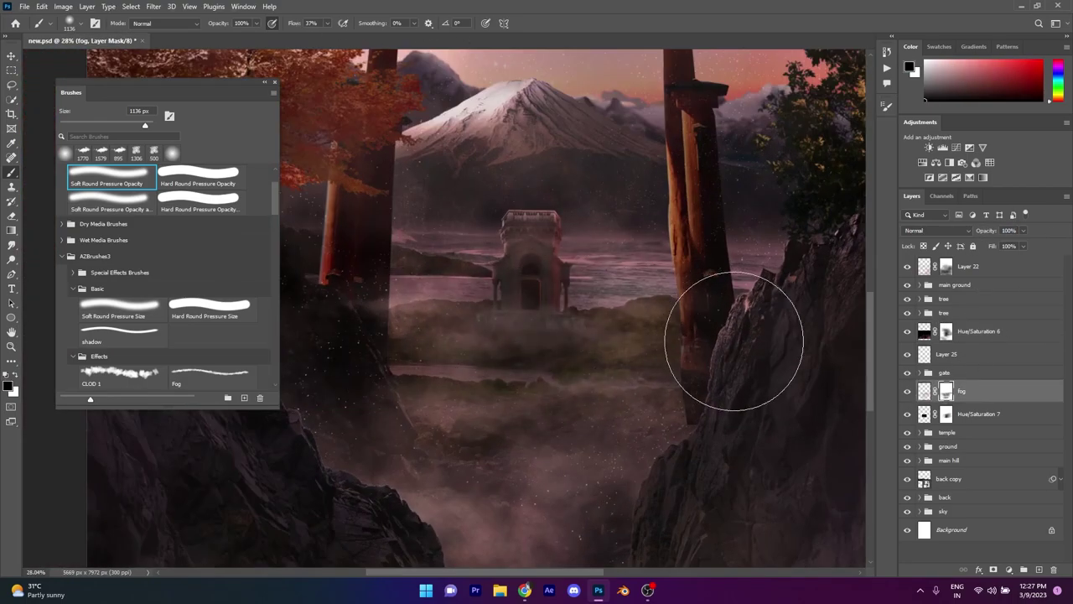
left_click_drag(536, 358, 718, 335)
Step: Select the Hue/Saturation 7 mask and enlarge the soft round brush slightly
scroll(640, 361, "down", 5)
scroll(640, 360, "up", 4)
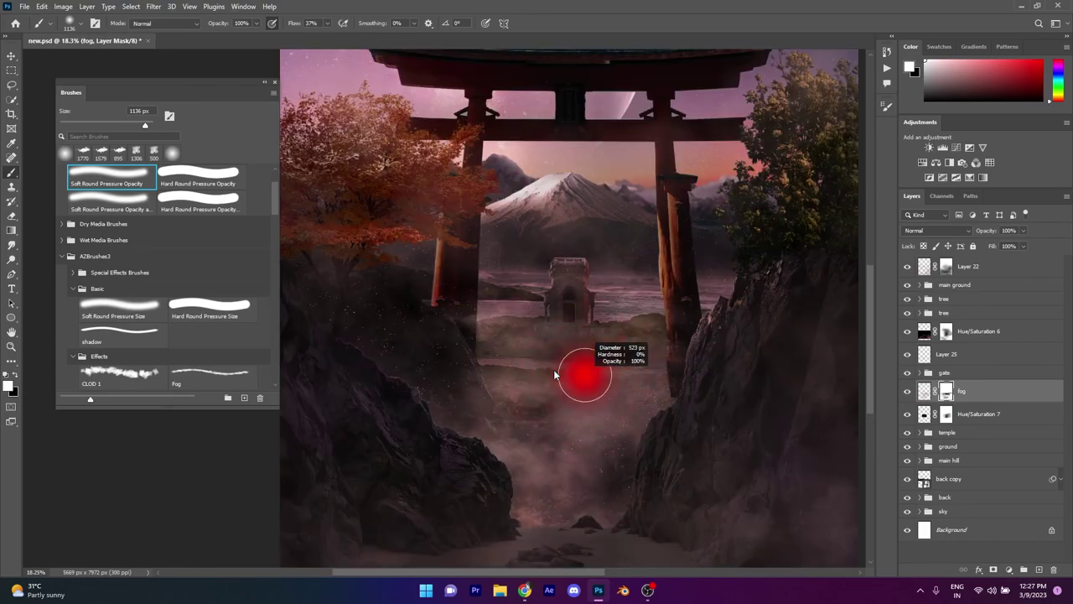
scroll(503, 336, "up", 2)
scroll(529, 345, "up", 2)
scroll(529, 344, "up", 2)
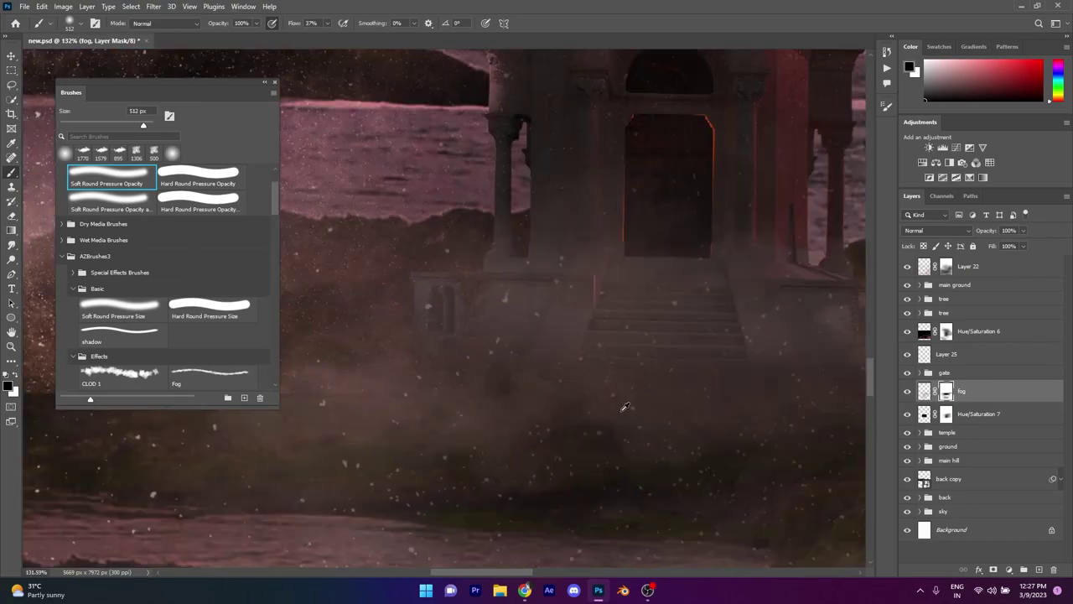
scroll(529, 344, "up", 1)
key("alt+bracketleft")
scroll(517, 360, "down", 2)
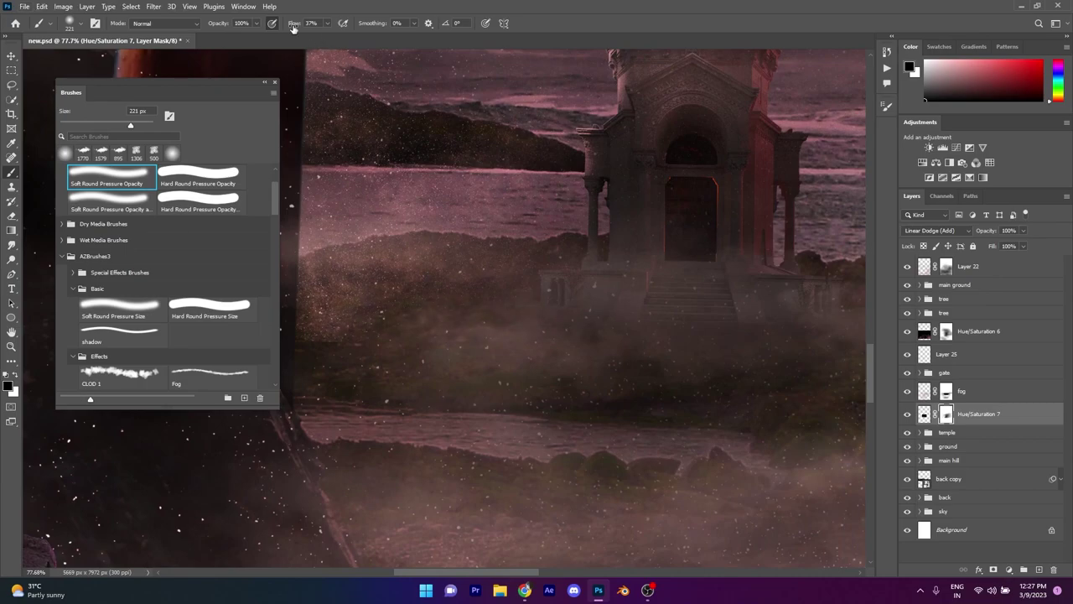
scroll(447, 376, "down", 1)
right_click(575, 287)
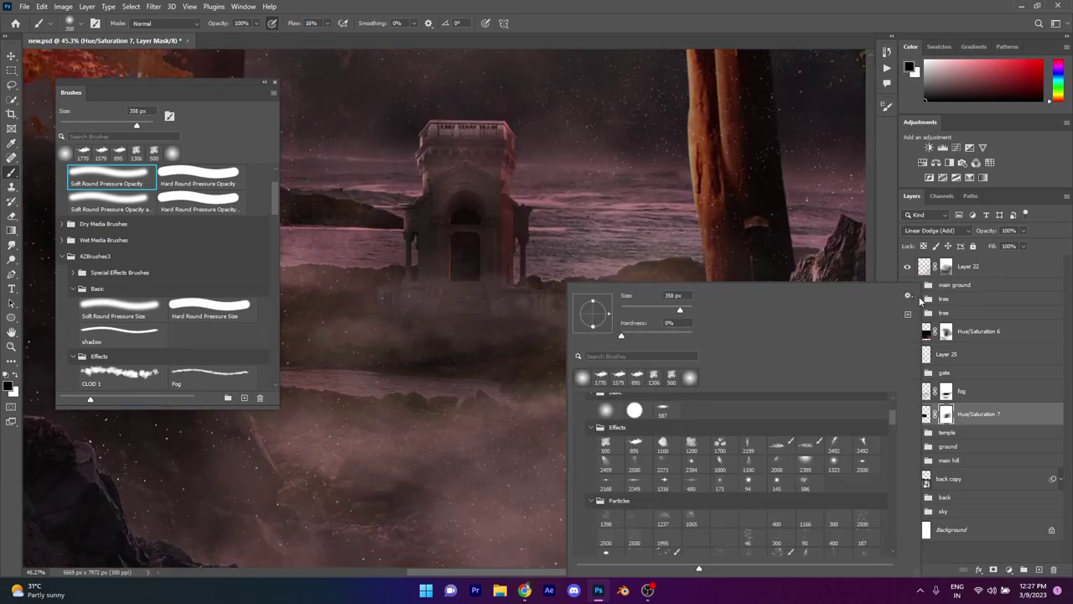
key("Escape")
scroll(691, 332, "down", 3)
key("bracketright")
Step: Toggle Hue/Saturation 7 off and on to compare the mist
scroll(670, 360, "down", 1)
scroll(611, 391, "up", 4)
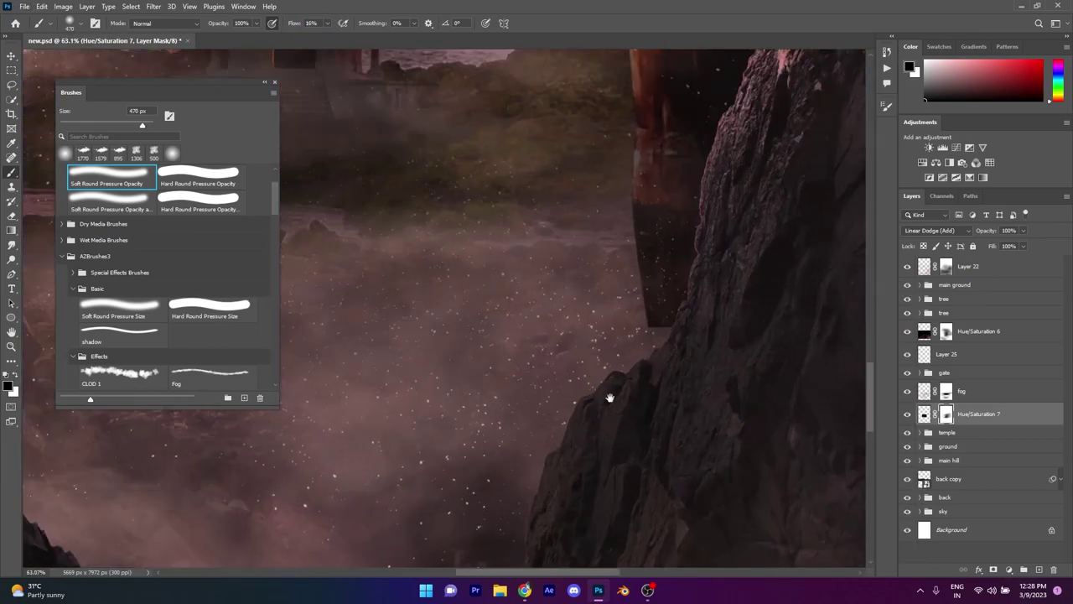
scroll(629, 400, "up", 1)
left_click(906, 414)
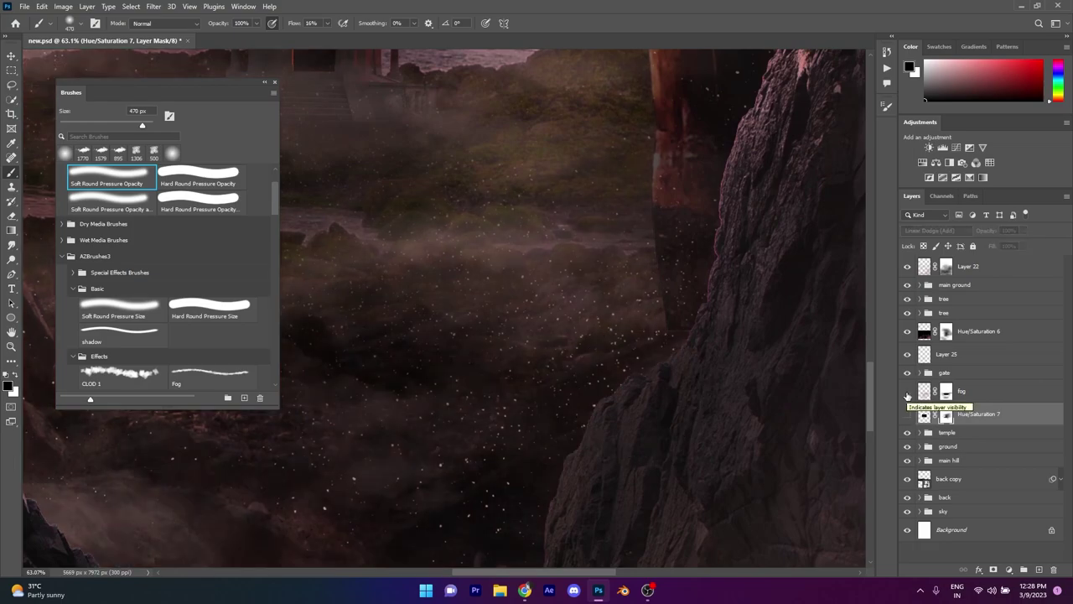
left_click(907, 414)
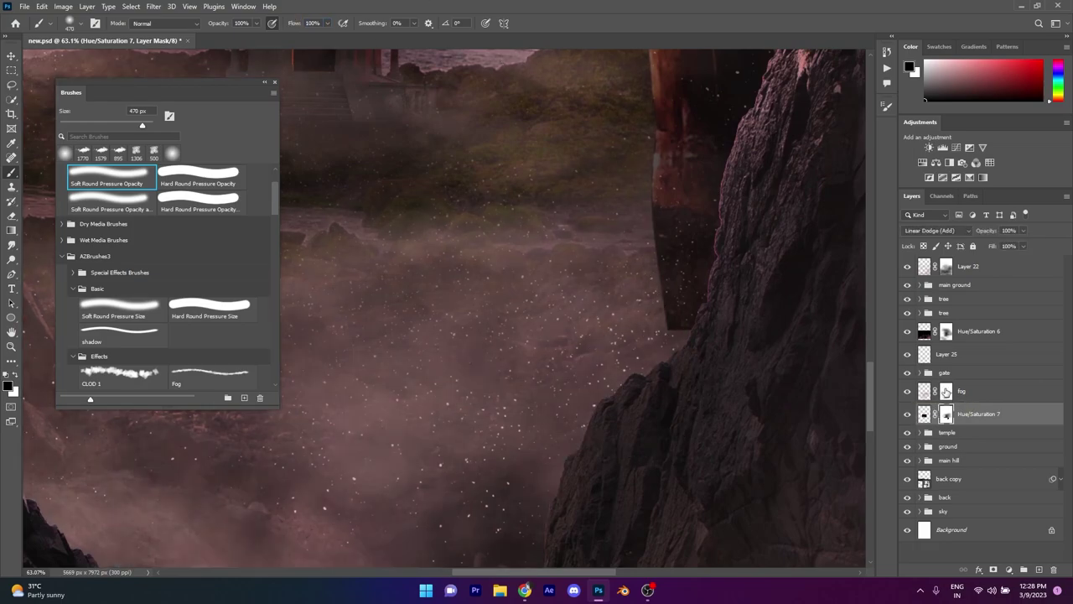
Step: Back on the fog mask, remove fog between the rocks toward the lower left
left_click(945, 391)
key("bracketleft")
key("bracketleft")
key("bracketleft")
scroll(499, 470, "up", 3)
scroll(499, 470, "up", 2)
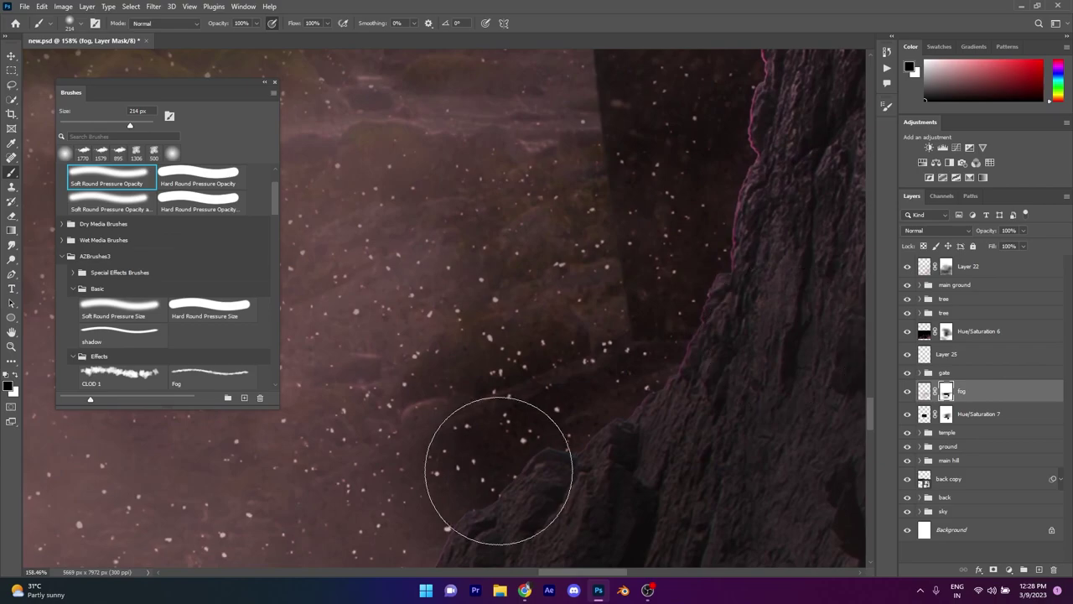
scroll(500, 470, "down", 8)
key("bracketright")
key("bracketright")
key("bracketright")
scroll(597, 361, "down", 7)
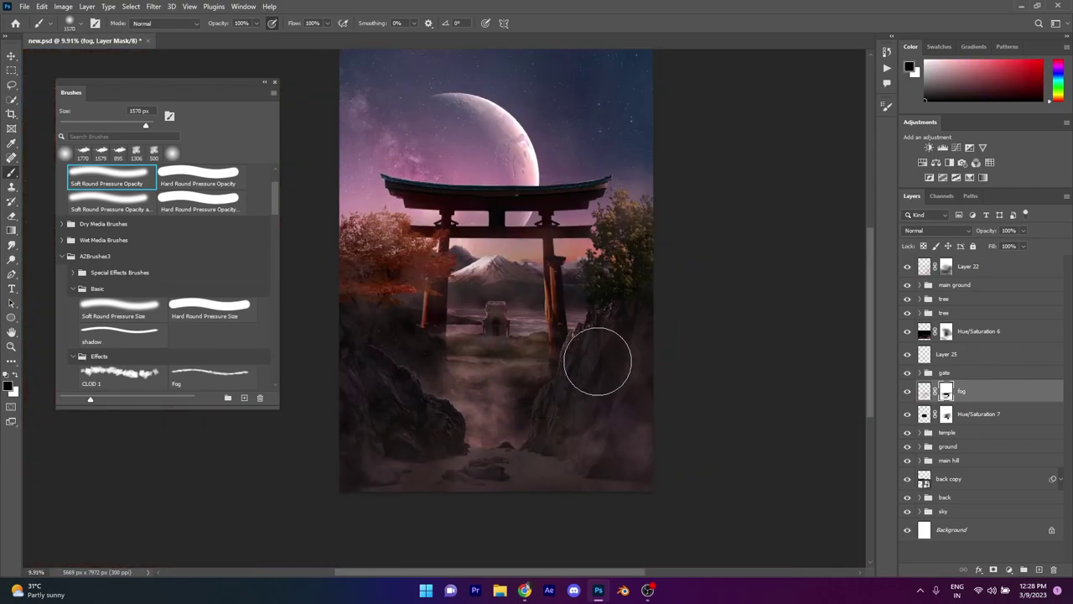
left_click_drag(597, 362, 427, 477)
Step: Paint some fog back between the rocks with white, then return to black
key("x")
left_click_drag(471, 435, 385, 471)
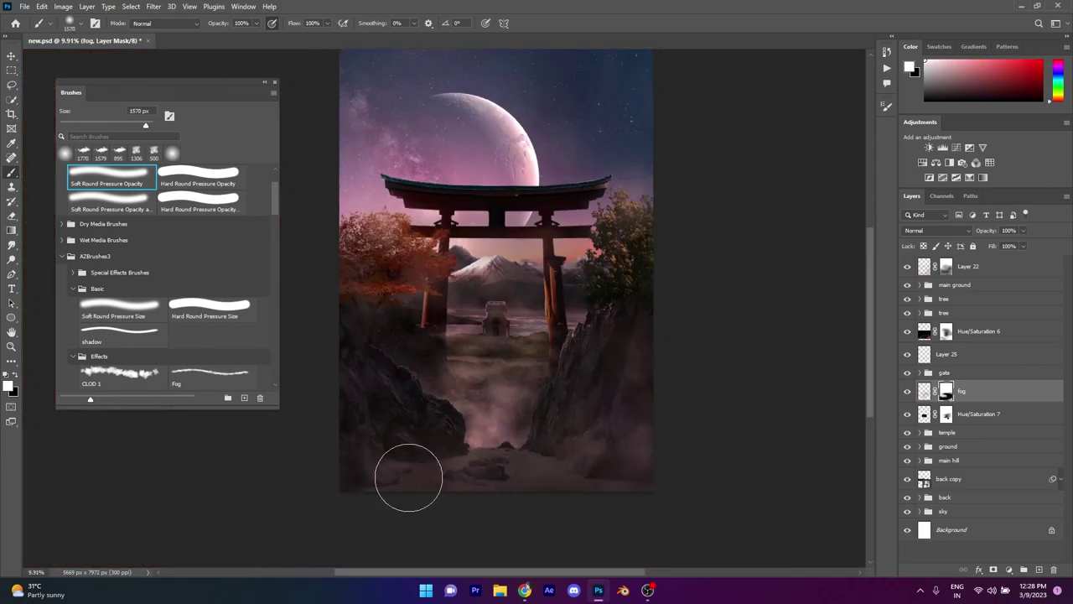
scroll(578, 473, "up", 3)
key("x")
scroll(598, 407, "down", 3)
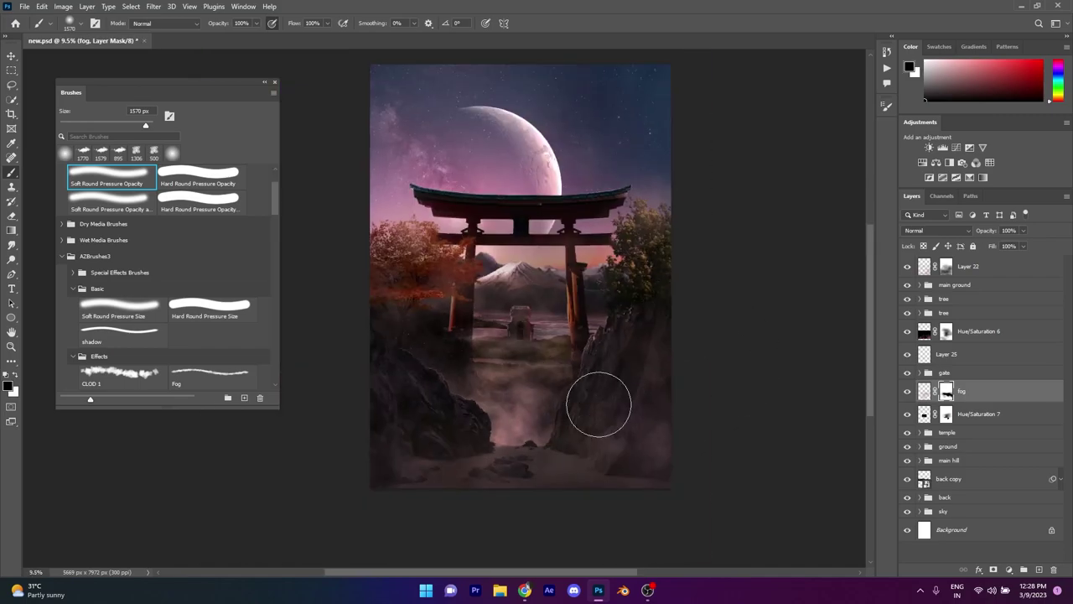
scroll(598, 408, "down", 1)
scroll(549, 494, "down", 1)
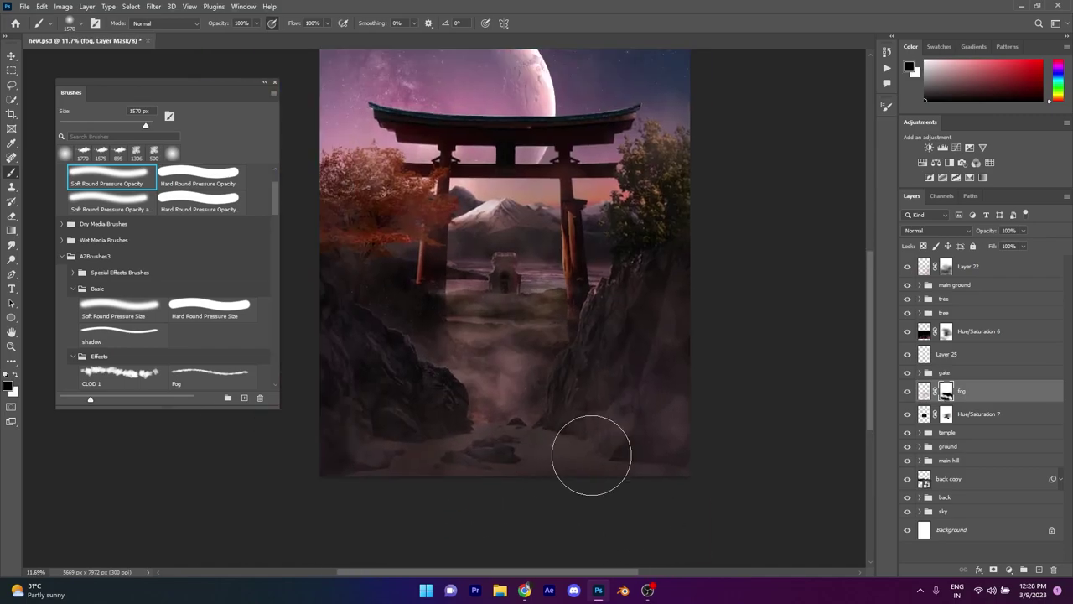
scroll(544, 499, "left", 2)
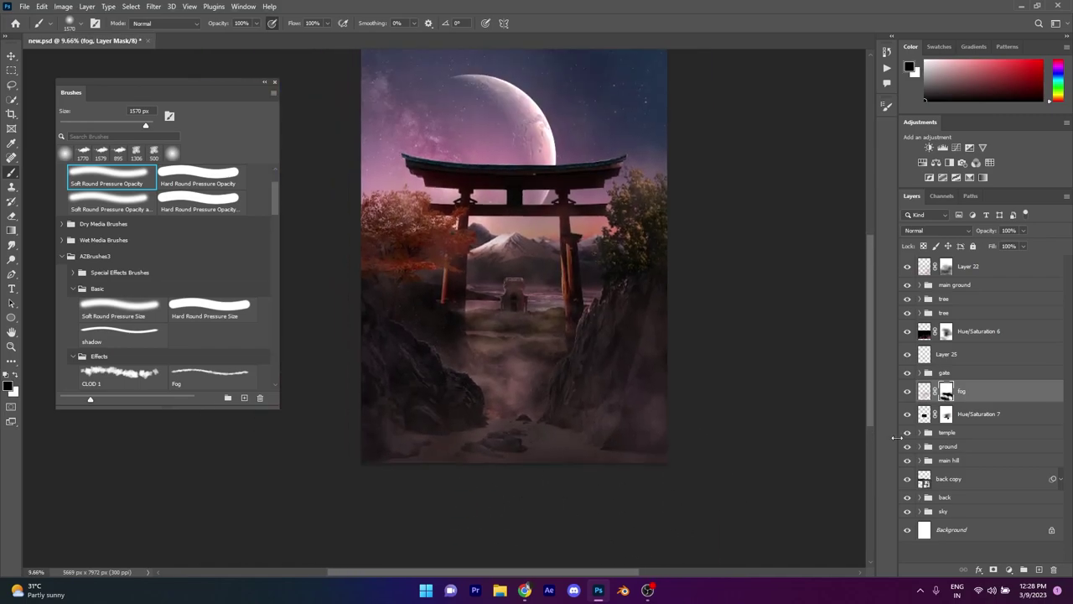
Step: Add a pink Solid Color fill, sampled from the sky, above Layer 17 in main ground
left_click(919, 284)
left_click(964, 302)
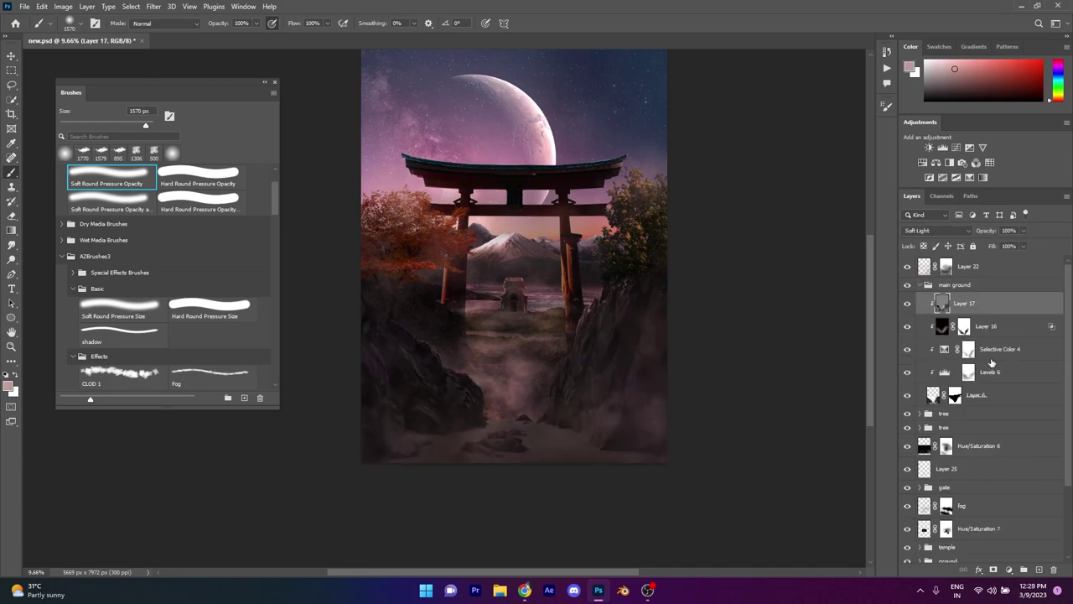
left_click(1009, 570)
left_click(998, 367)
scroll(447, 285, "up", 1)
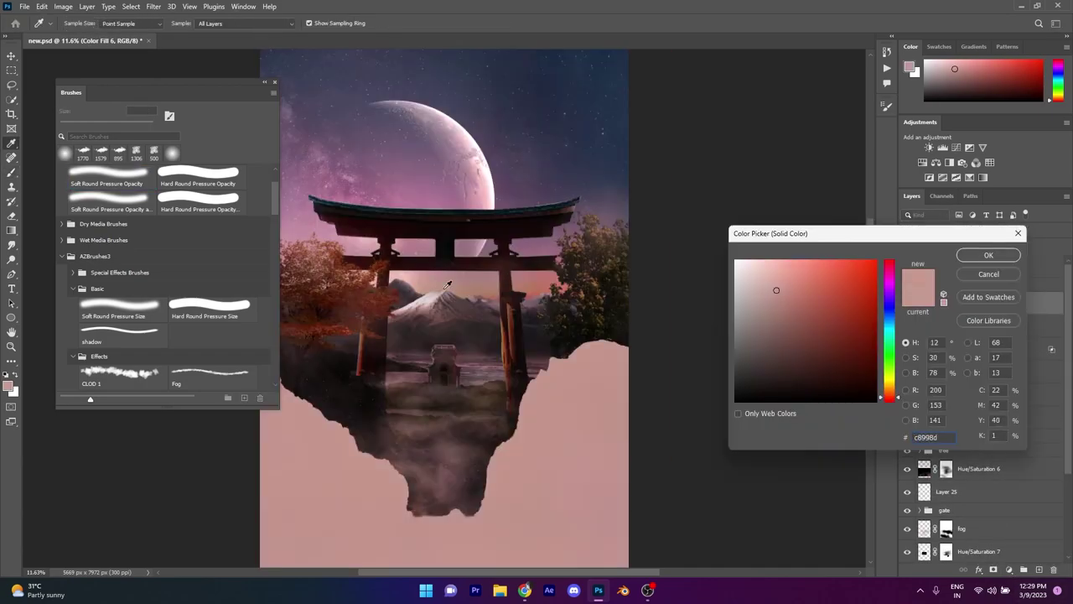
left_click(988, 255)
Step: Set the fill's Blend If Underlying Layer to 33/66 so pink shows only in highlights
double_click(1031, 303)
left_click_drag(772, 295, 794, 297)
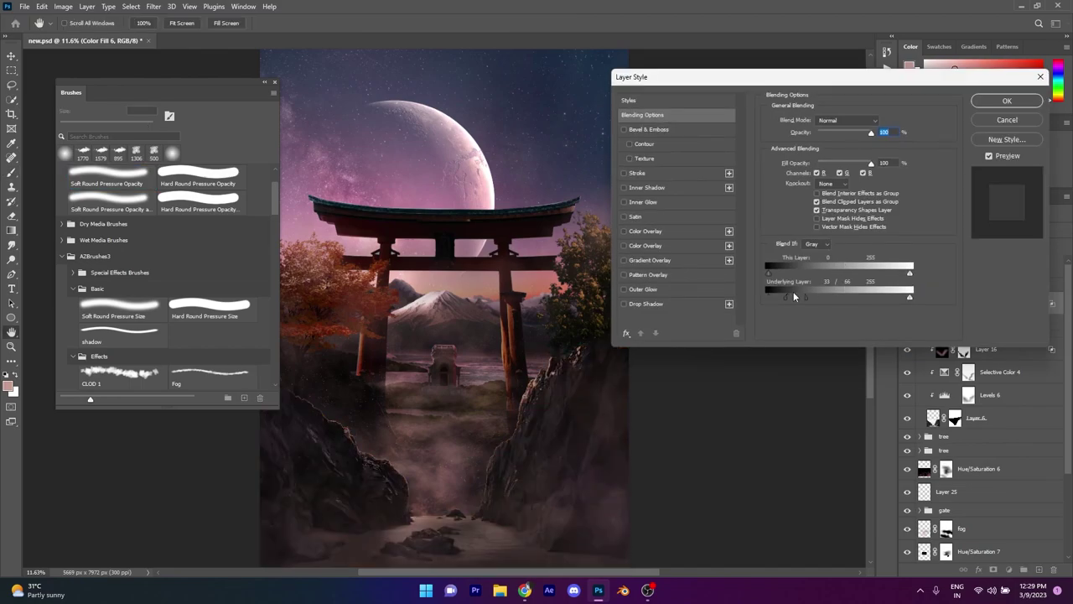
left_click(1007, 100)
Step: Brush the Color Fill 6 mask over both cliffs
key("b")
scroll(383, 384, "up", 2)
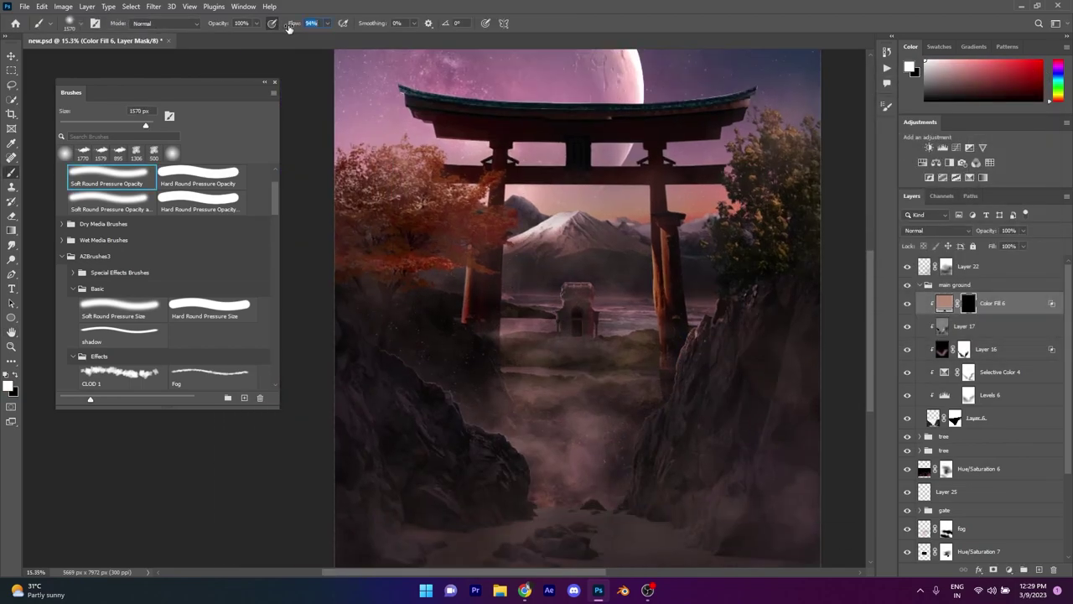
scroll(479, 338, "up", 2)
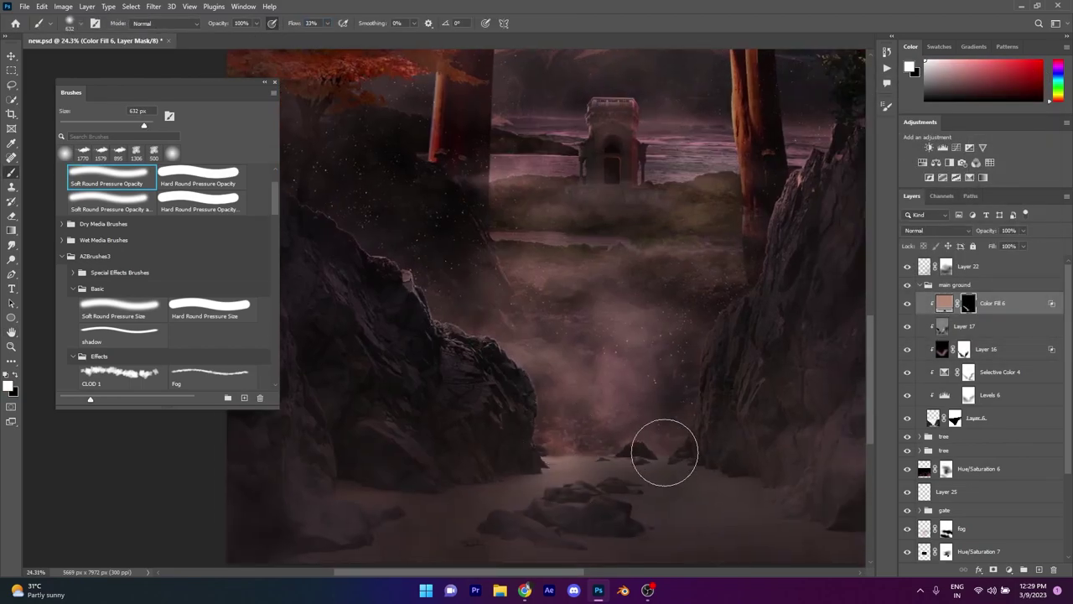
scroll(611, 363, "right", 3)
scroll(683, 242, "up", 2)
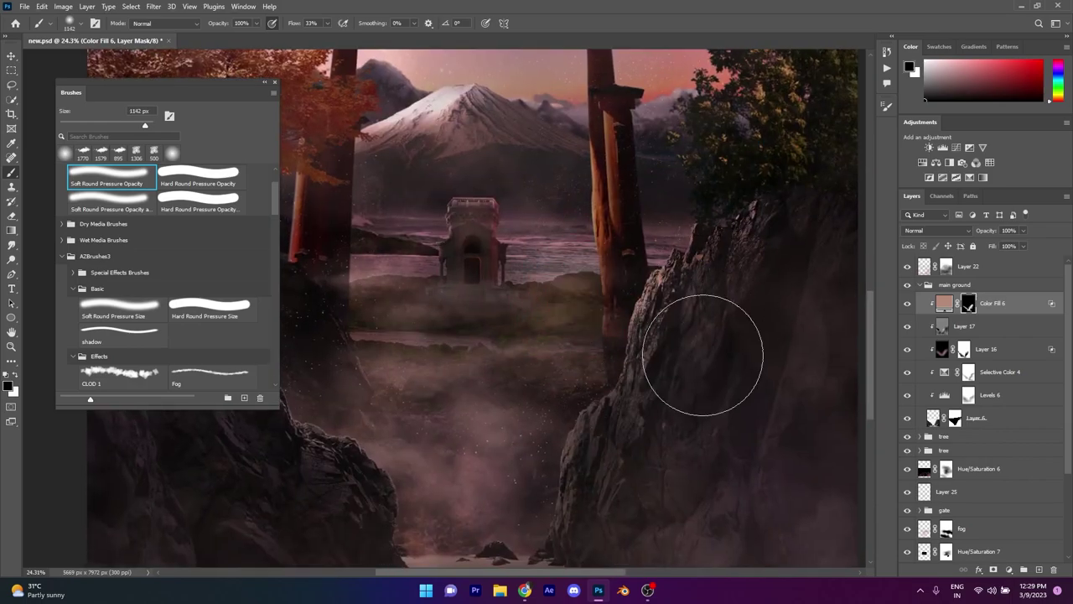
scroll(635, 360, "down", 3)
scroll(586, 441, "left", 2)
scroll(487, 297, "down", 3)
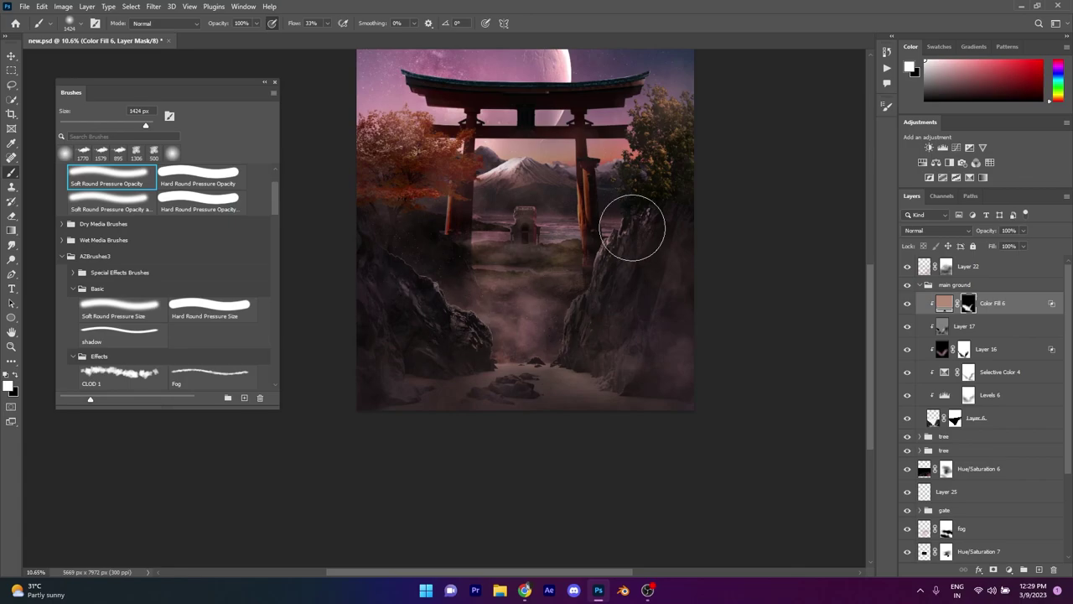
scroll(676, 212, "up", 3)
scroll(348, 401, "down", 2)
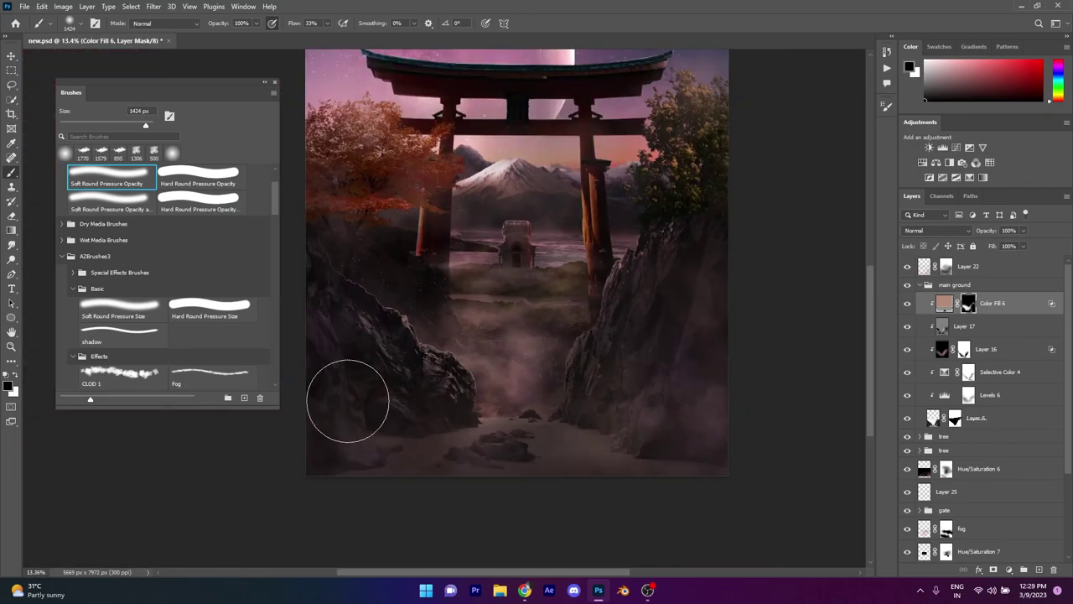
scroll(318, 306, "down", 2)
scroll(635, 259, "up", 5)
scroll(635, 259, "down", 5)
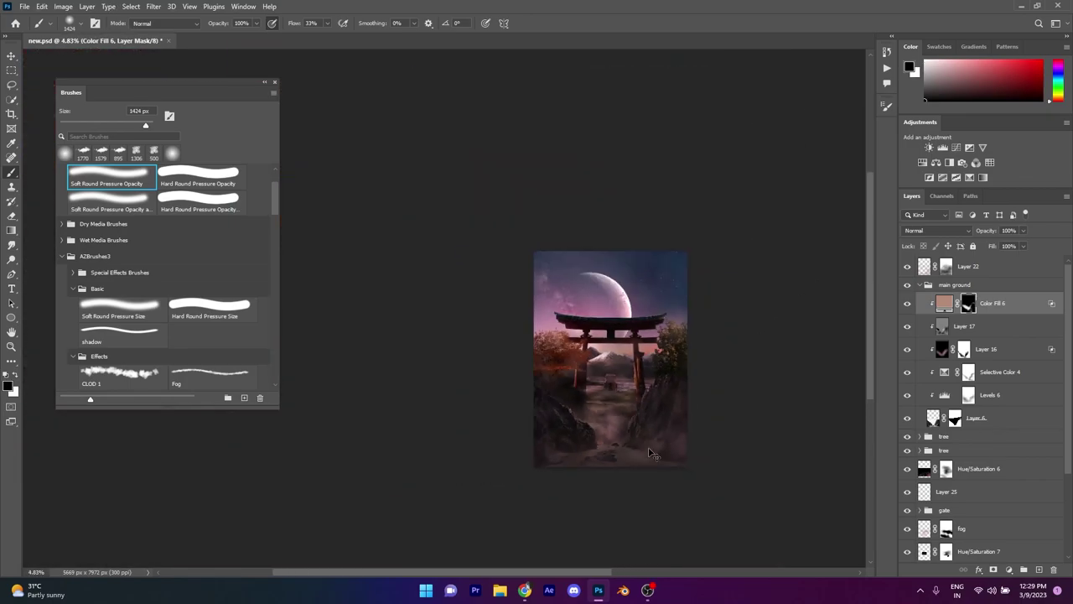
scroll(593, 392, "up", 3)
Step: Save the document as new.psd
key("ctrl+s")
scroll(594, 392, "down", 2)
scroll(536, 381, "up", 4)
scroll(540, 369, "up", 2)
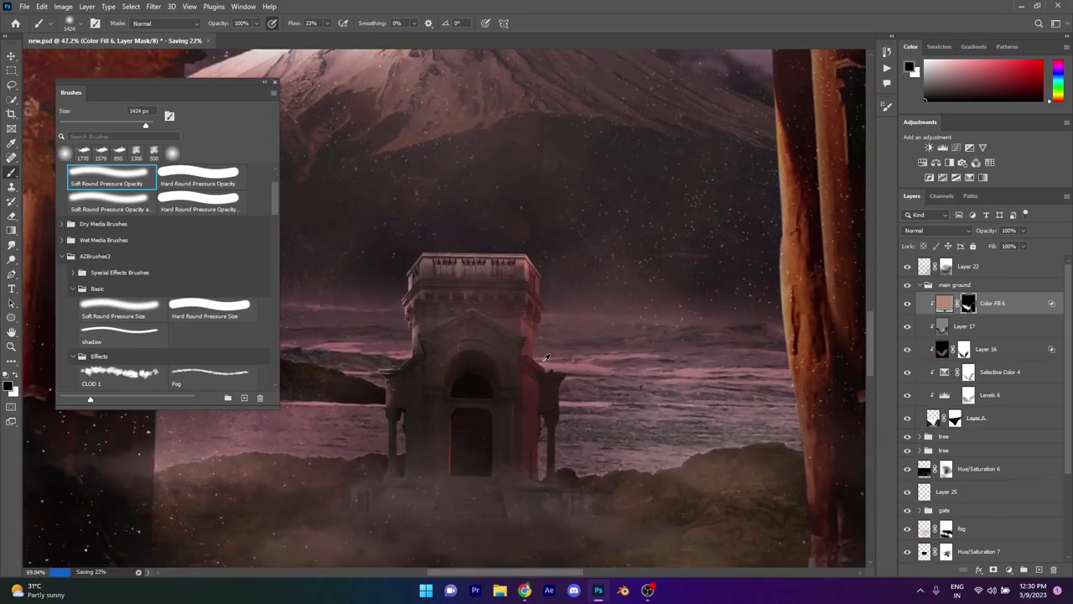
scroll(545, 362, "down", 4)
scroll(544, 360, "down", 3)
Step: Place a smoke image from the smoke folder, set it to Screen, then cancel placement
left_click(24, 5)
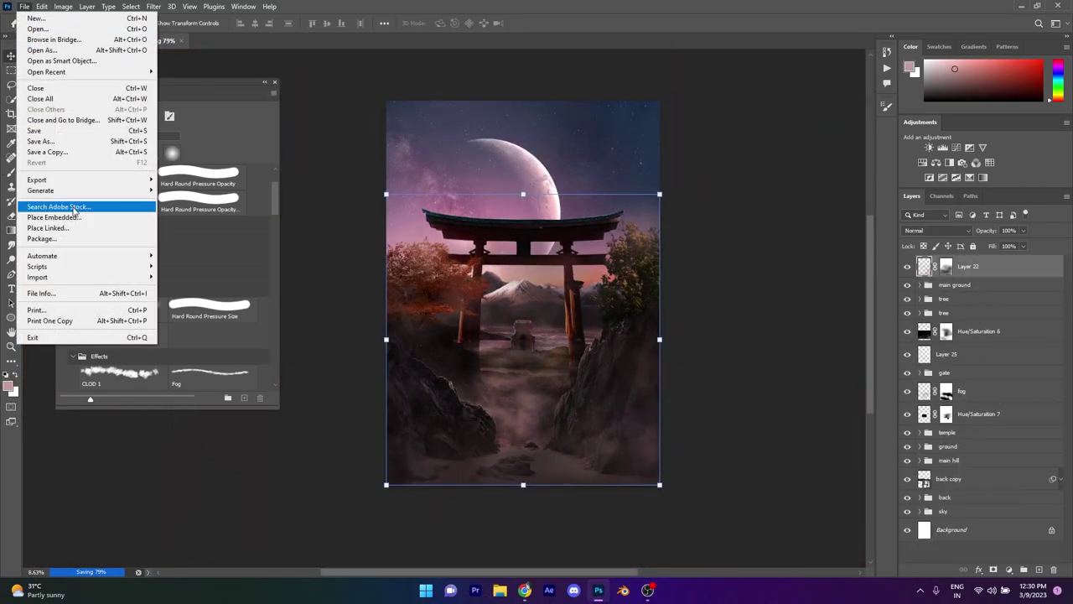
left_click(50, 208)
left_click(276, 37)
double_click(849, 105)
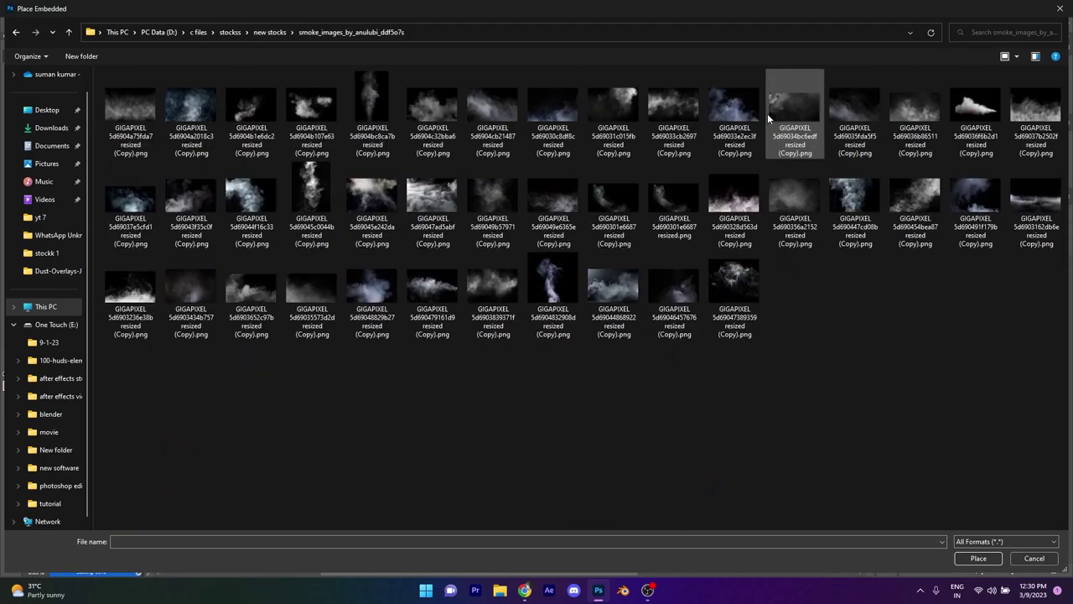
double_click(554, 113)
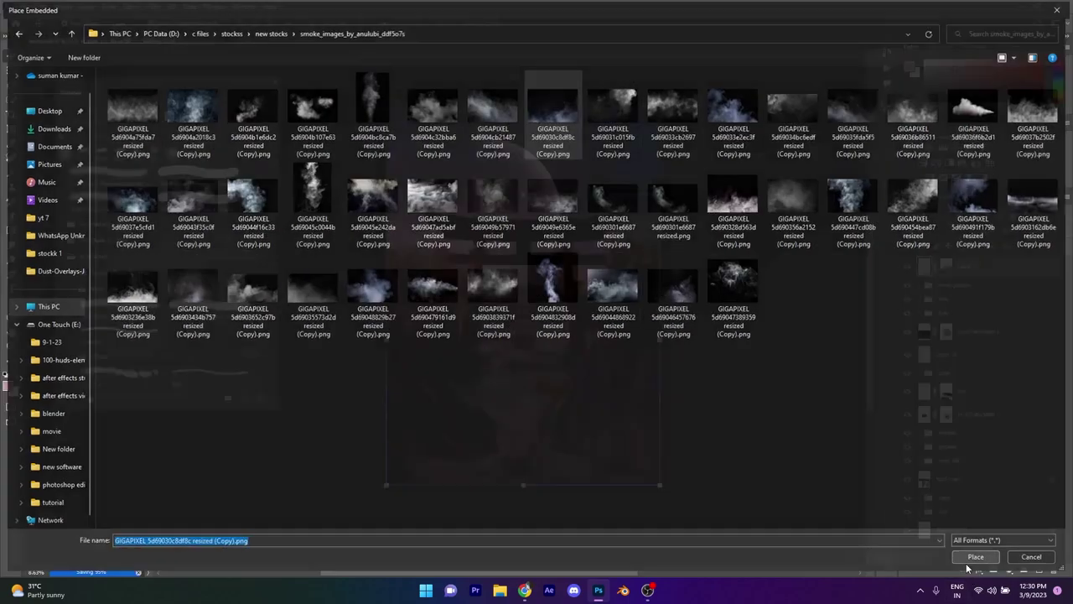
left_click(937, 229)
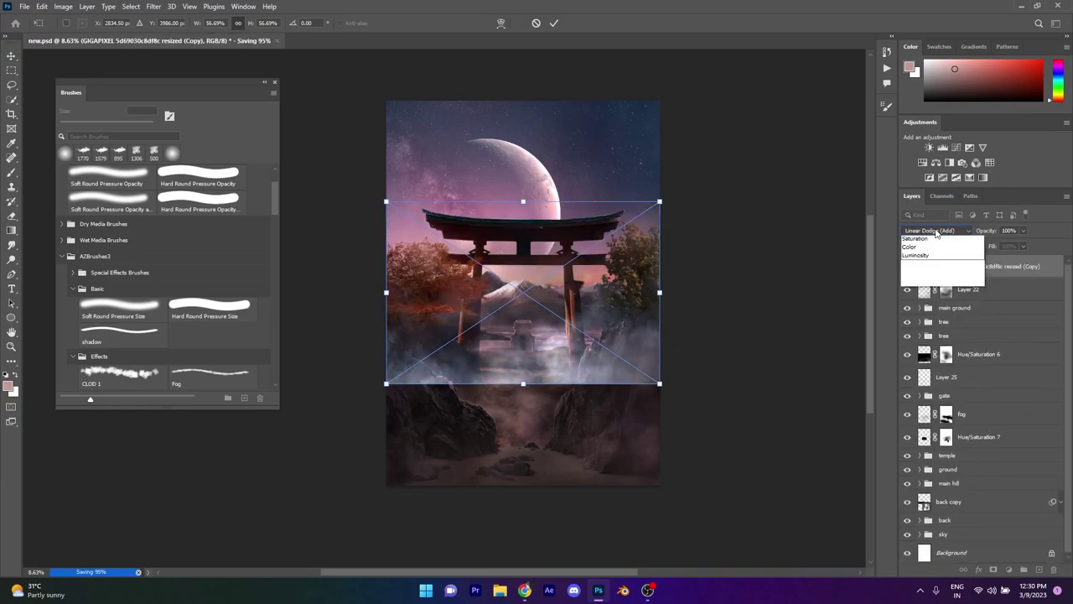
left_click(939, 346)
key("Escape")
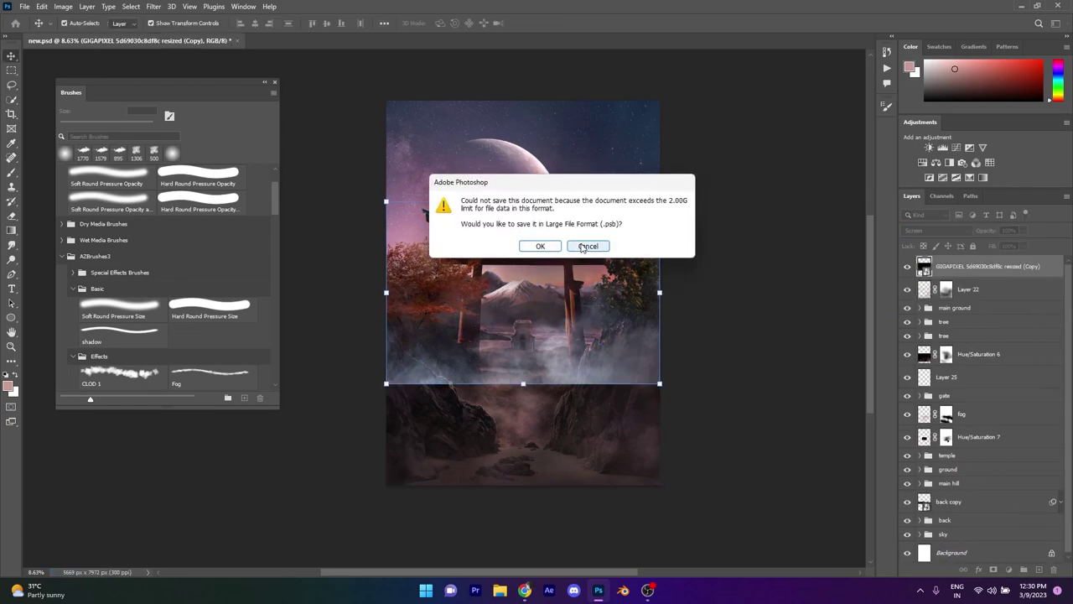
Step: Save the composite to the Desktop as new.psb in large document format
left_click(540, 246)
scroll(50, 185, "up", 2)
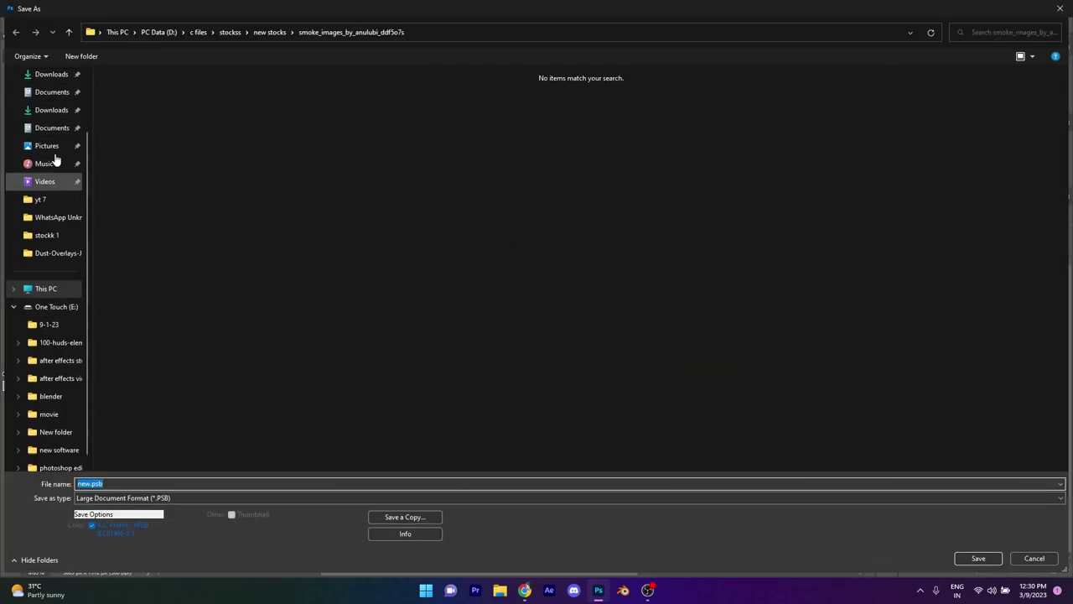
left_click(47, 128)
left_click(979, 557)
left_click(658, 165)
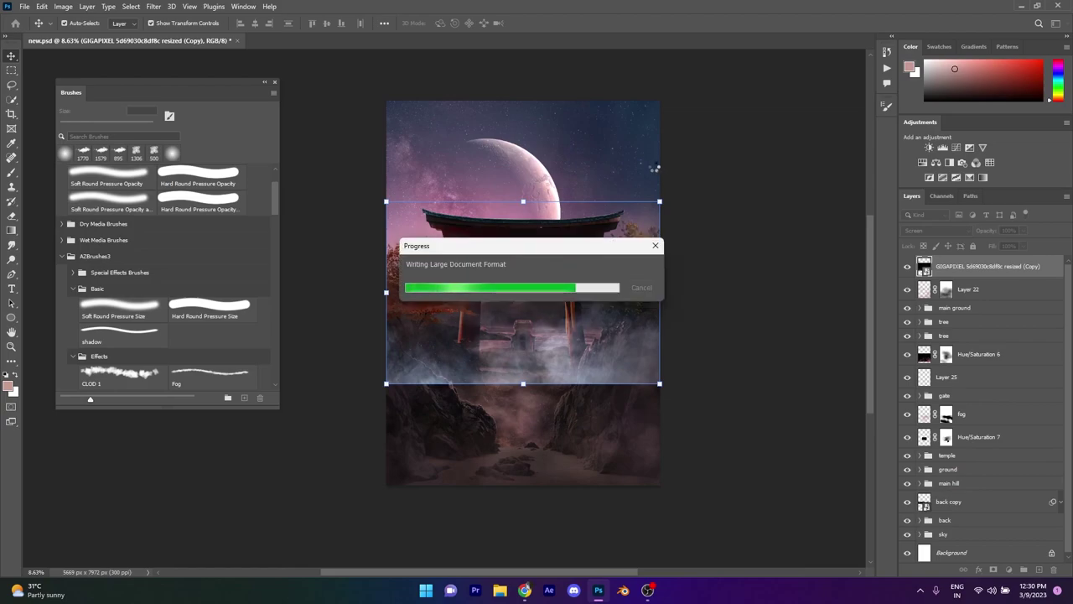
Step: Add a Hue/Saturation adjustment layer and set the smoke layer to Screen, scaled slightly larger
left_click(1009, 569)
left_click(993, 447)
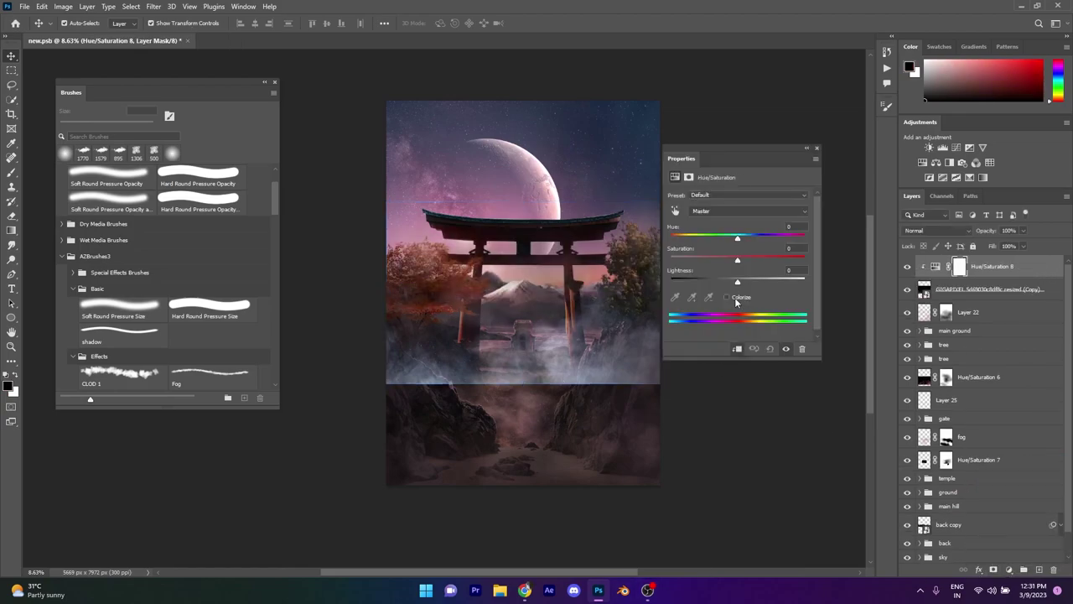
left_click(935, 266)
left_click(937, 229)
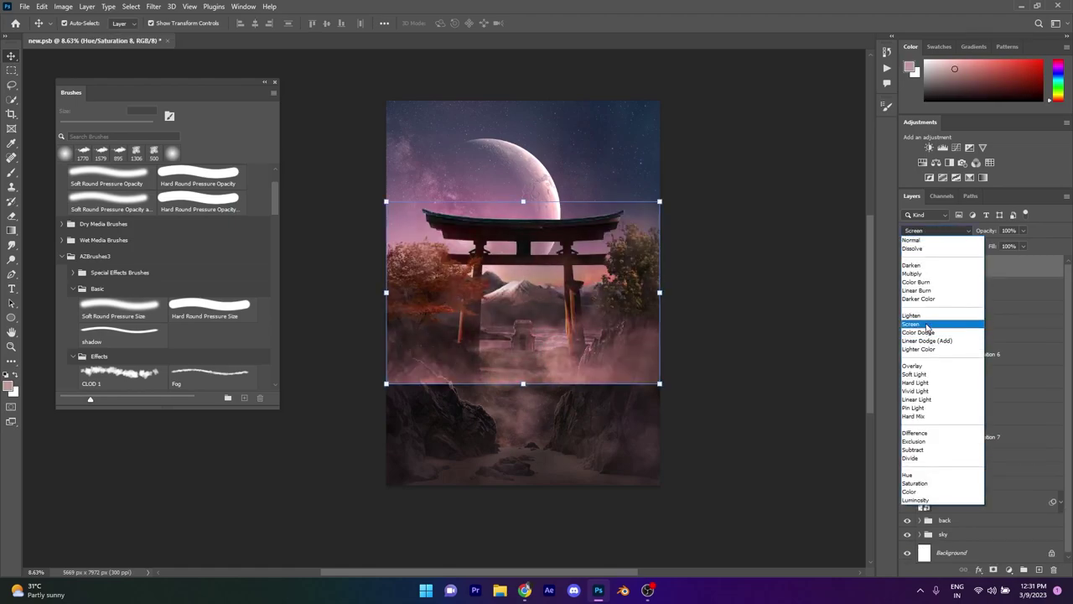
left_click(911, 324)
mouse_move(615, 508)
left_mouse_down()
mouse_move(610, 496)
mouse_move(646, 500)
left_mouse_up()
key("Return")
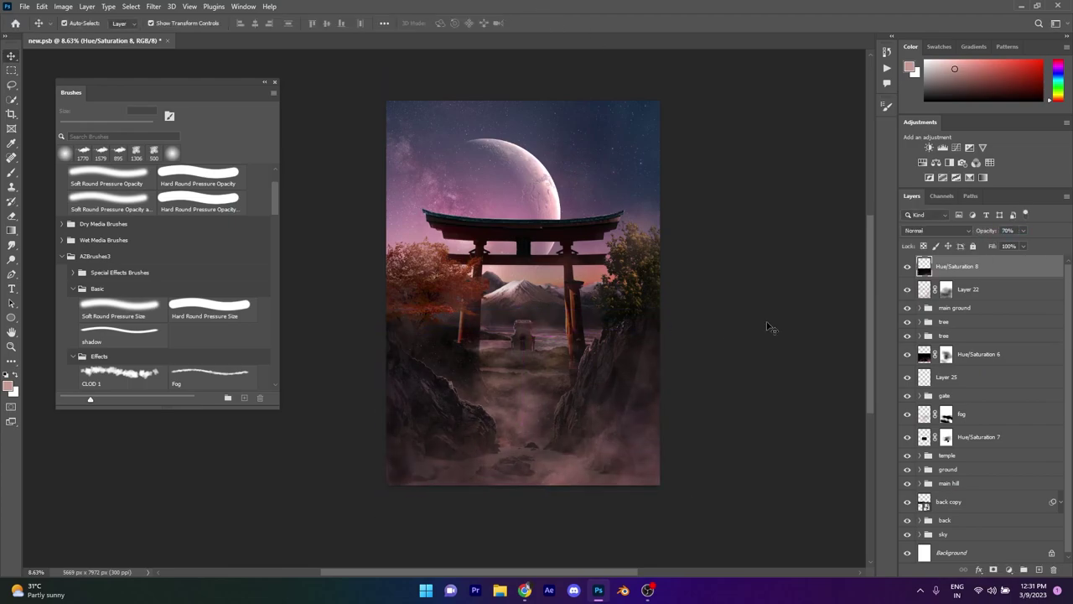
scroll(471, 450, "up", 2)
scroll(472, 450, "down", 3)
scroll(462, 371, "up", 1)
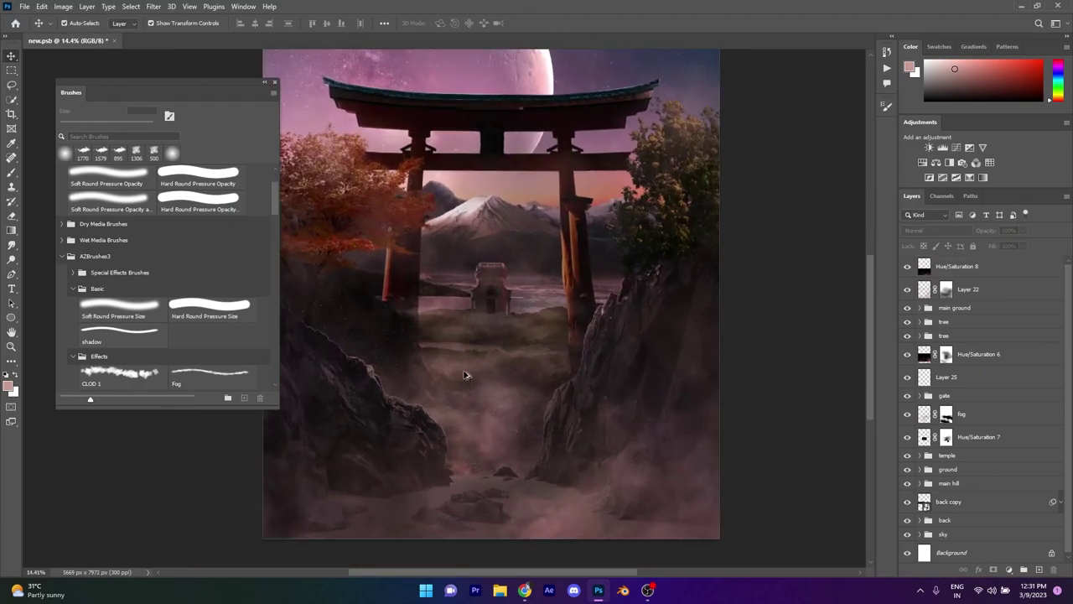
Step: Open ali-kazal-p0Qq-VFutEw-unsplash.jpg, the man by the lake, from the stockk 1 folder
key("ctrl+o")
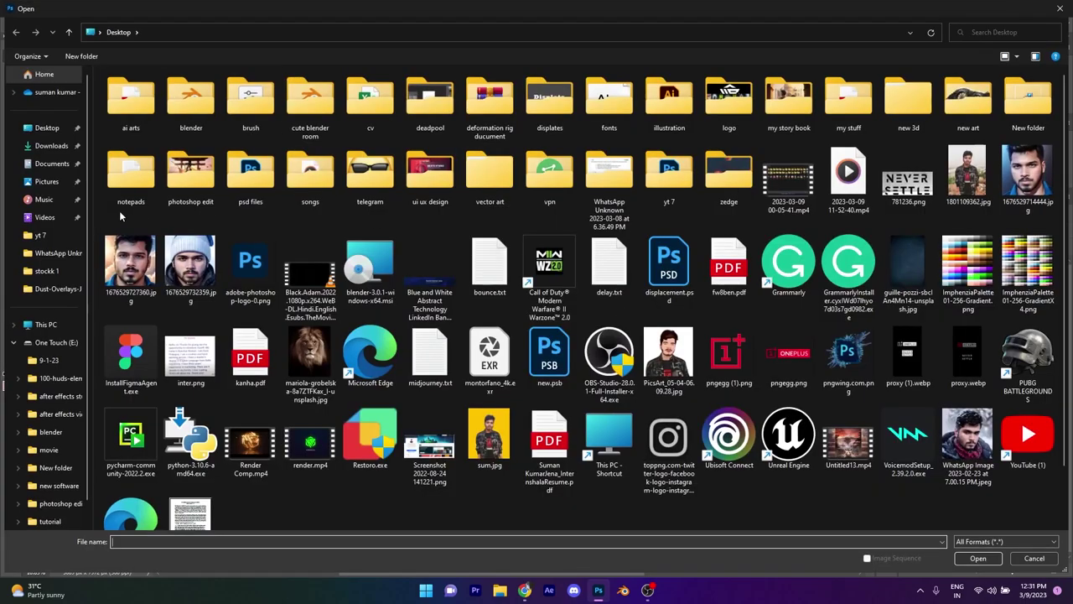
double_click(123, 107)
double_click(170, 143)
double_click(135, 90)
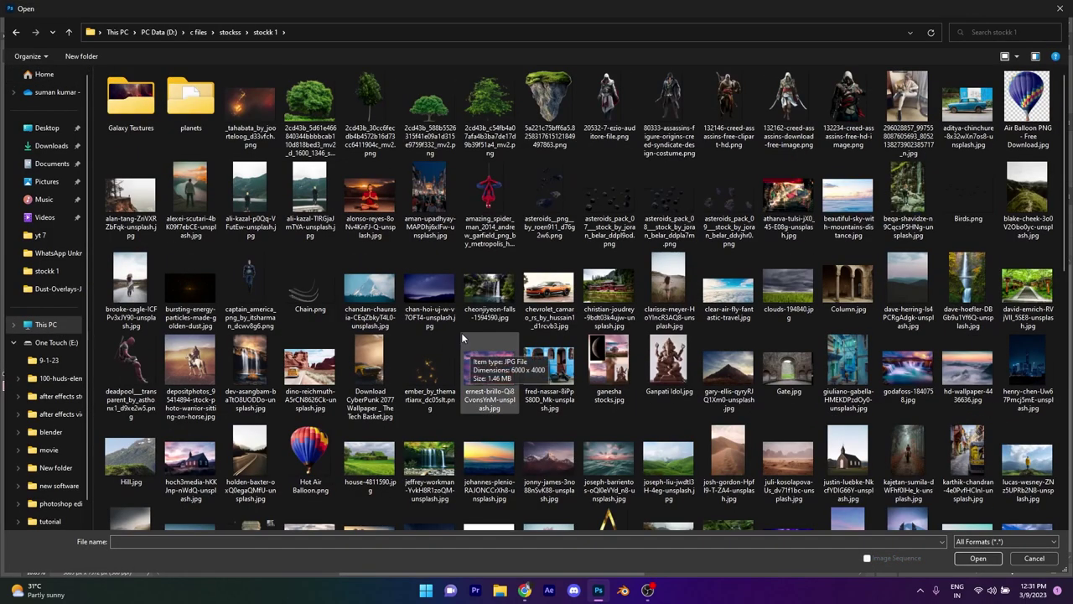
left_click(250, 197)
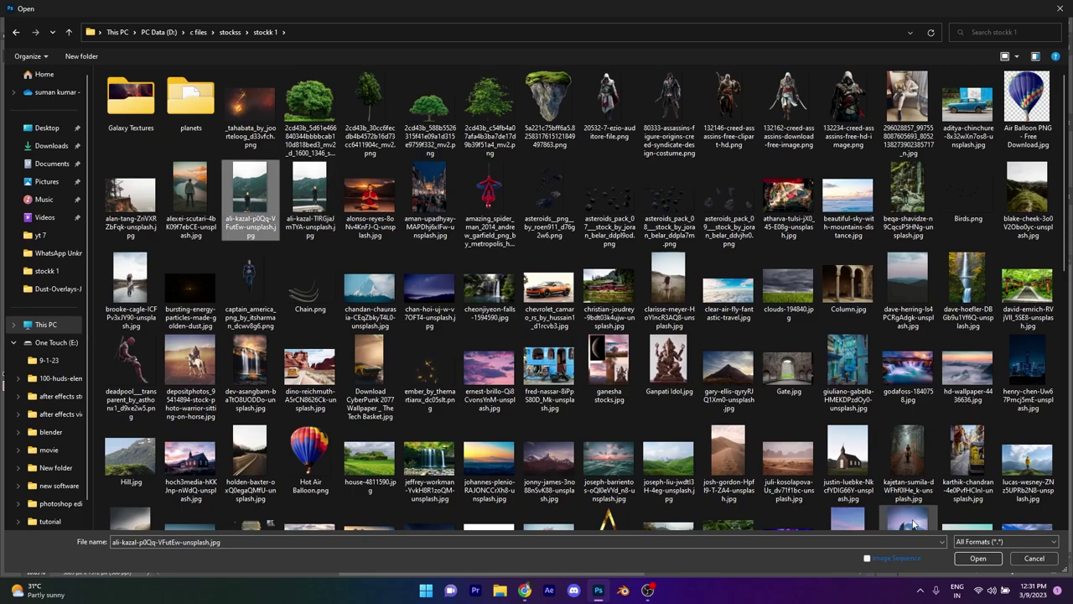
left_click(968, 560)
key("Return")
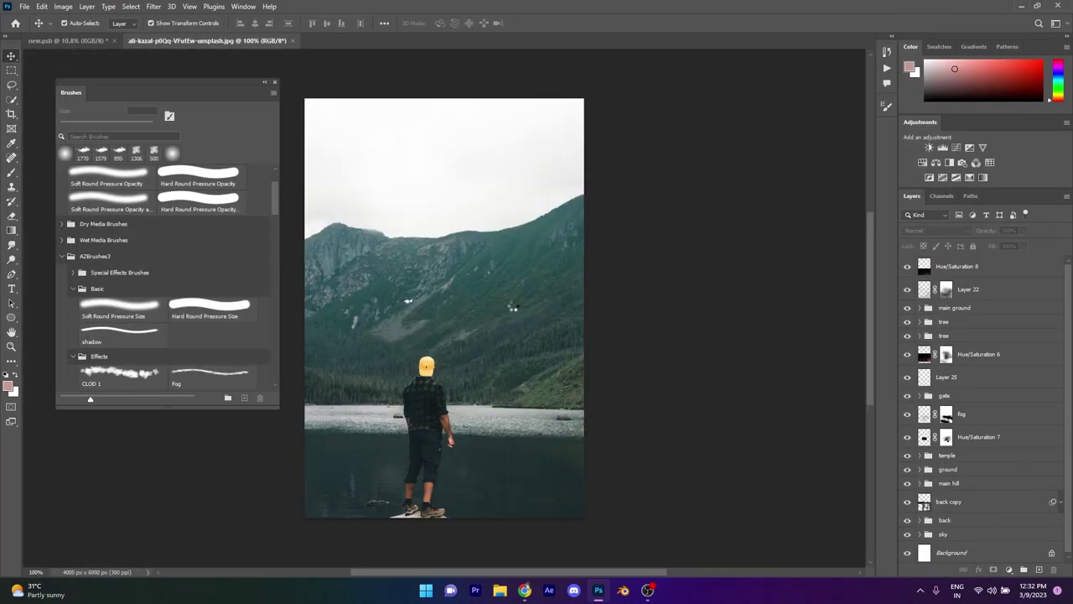
Step: Mask out the man's background, drag him into new.psb, and scale him down
key("w")
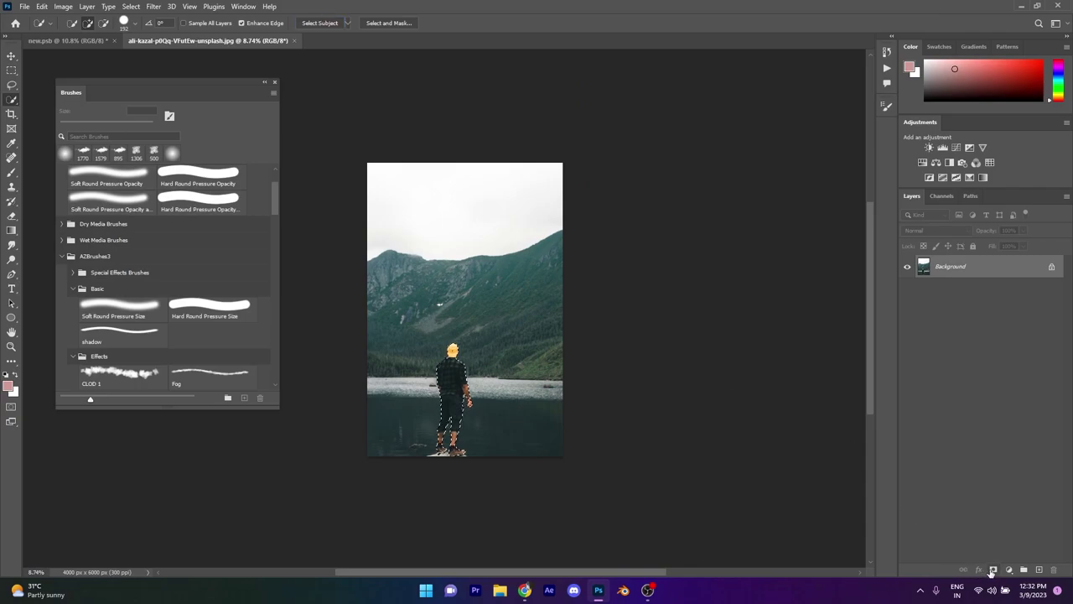
left_click(993, 570)
left_click(12, 56)
mouse_move(452, 394)
left_mouse_down()
mouse_move(491, 465)
mouse_move(501, 436)
left_mouse_up()
key("ctrl+t")
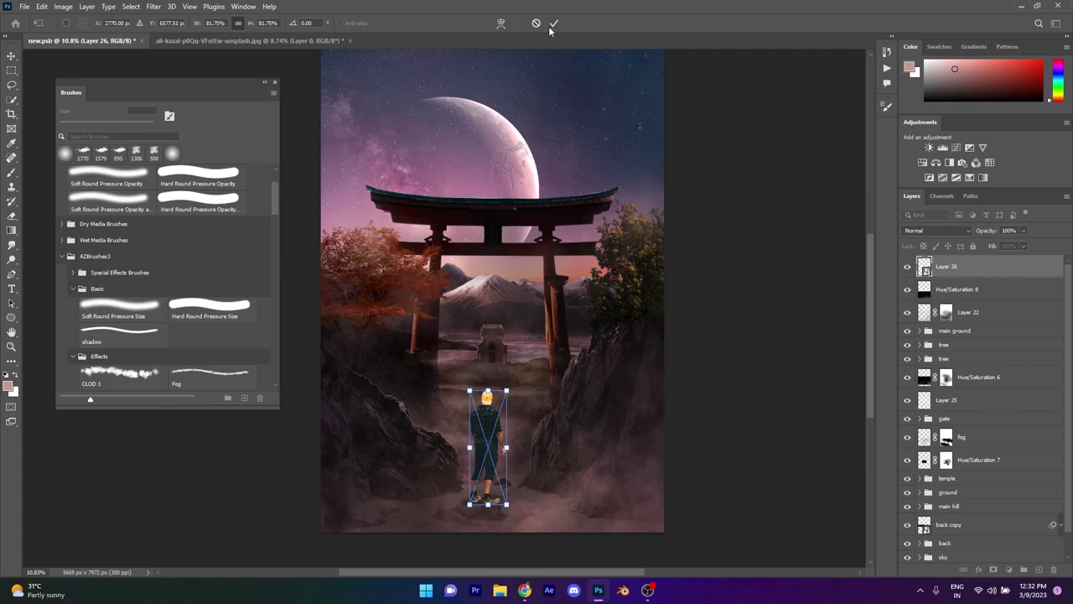
left_click(553, 23)
scroll(495, 493, "up", 5)
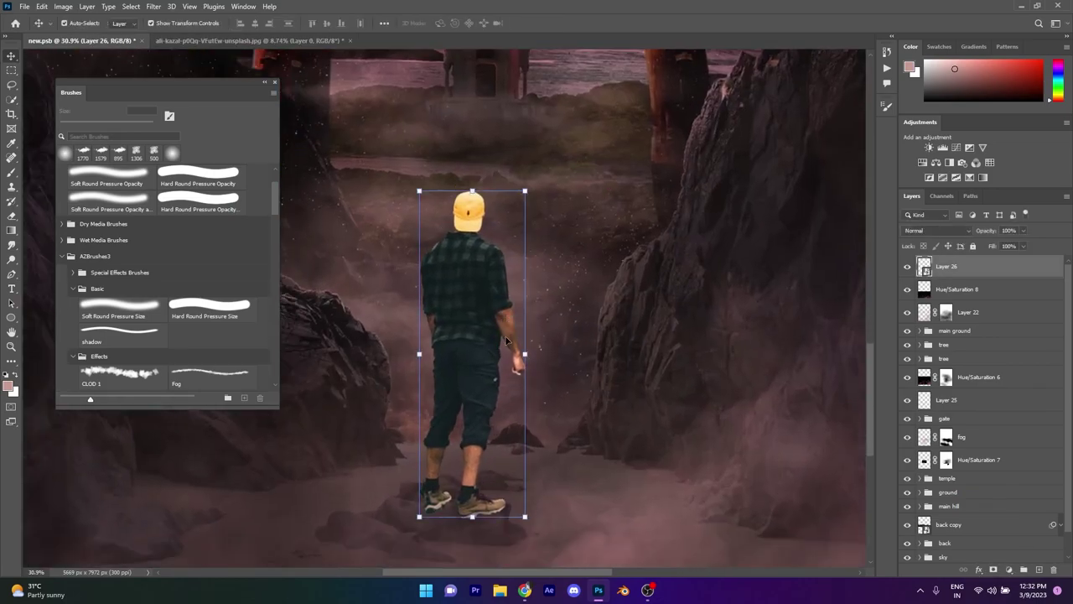
Step: Compare the scene with tint layers toggled, leaving Hue/Saturation 6 and 8 hidden
key("ctrl+0")
left_click(907, 311)
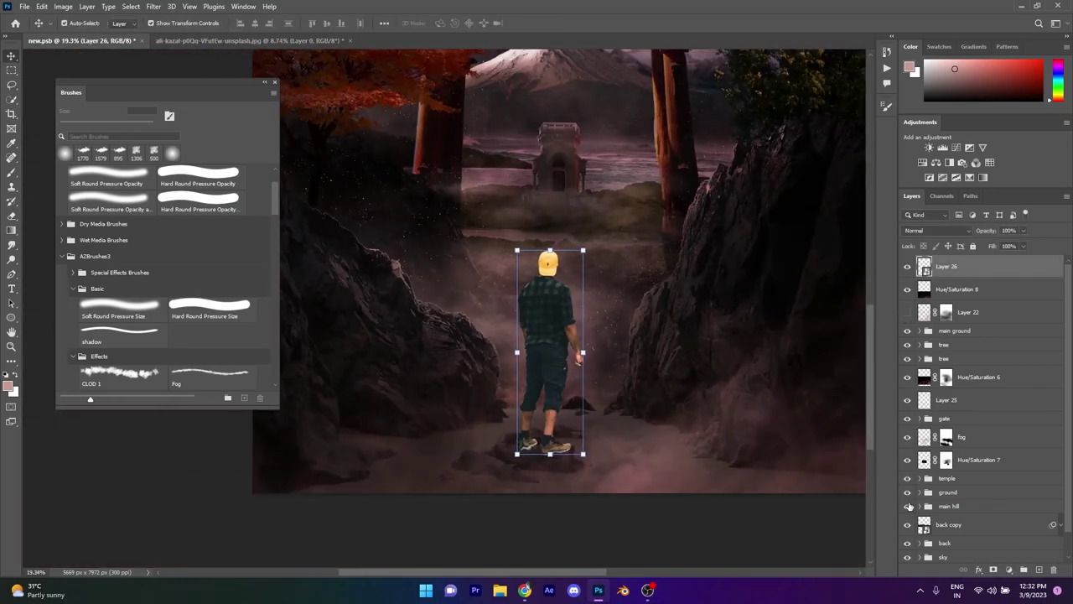
left_click(906, 312)
left_click(907, 437)
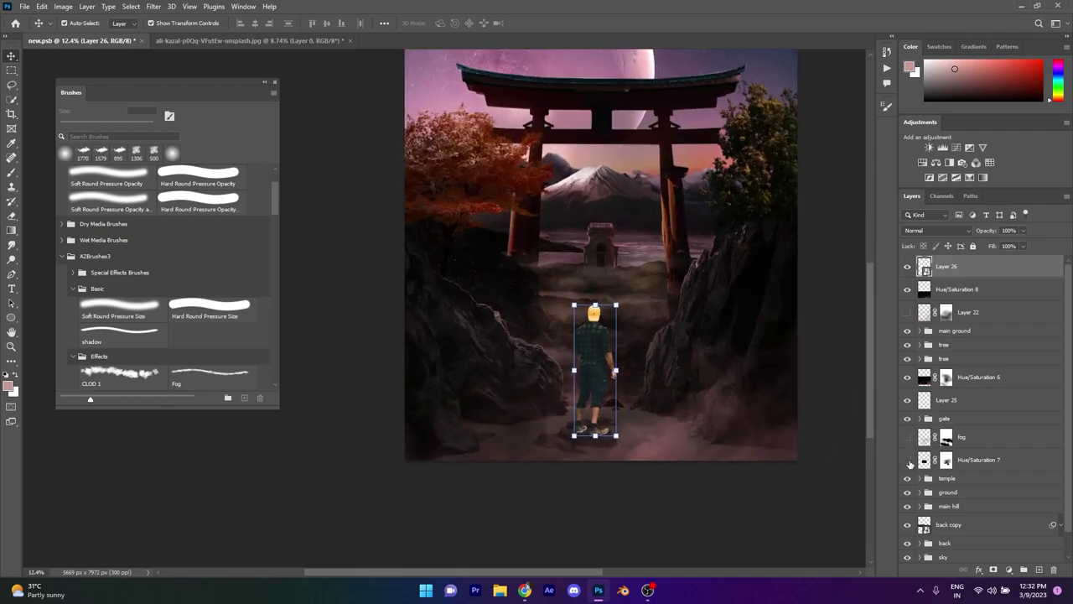
left_click(907, 460)
left_click(906, 376)
left_click(907, 290)
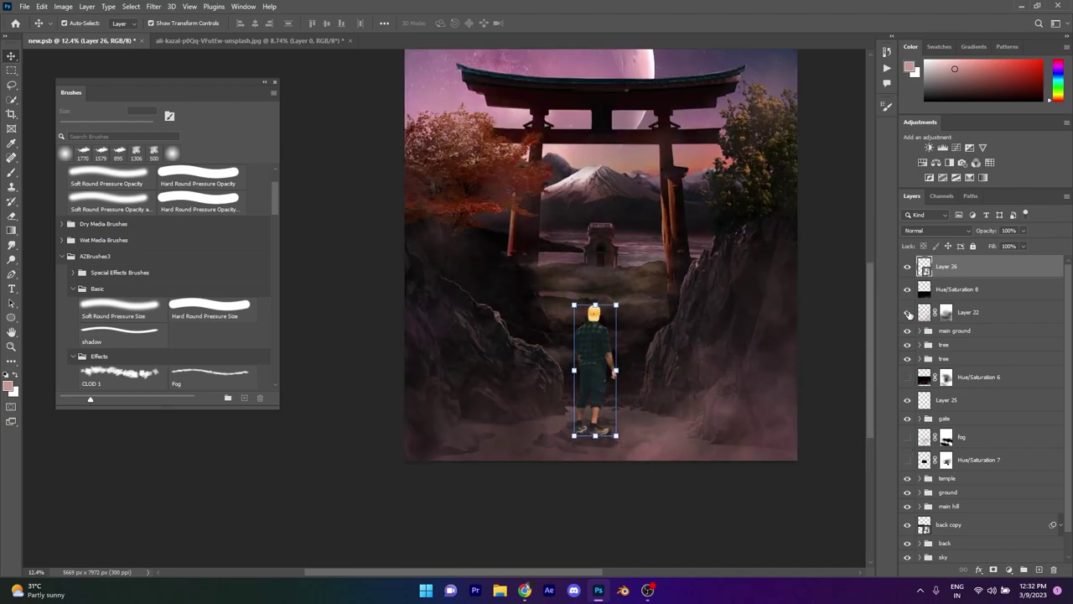
left_click(906, 459)
left_click(906, 437)
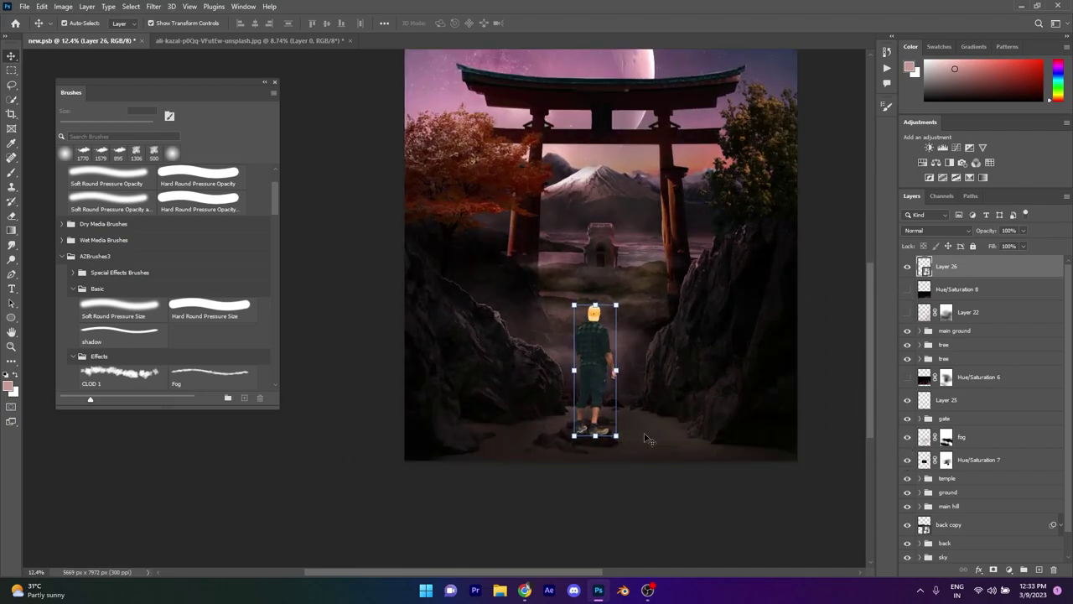
Step: Put the man's Layer 26 in a group named 'sub' and scale him up slightly
scroll(636, 414, "up", 3)
key("ctrl+t")
left_click(554, 22)
scroll(537, 503, "down", 3)
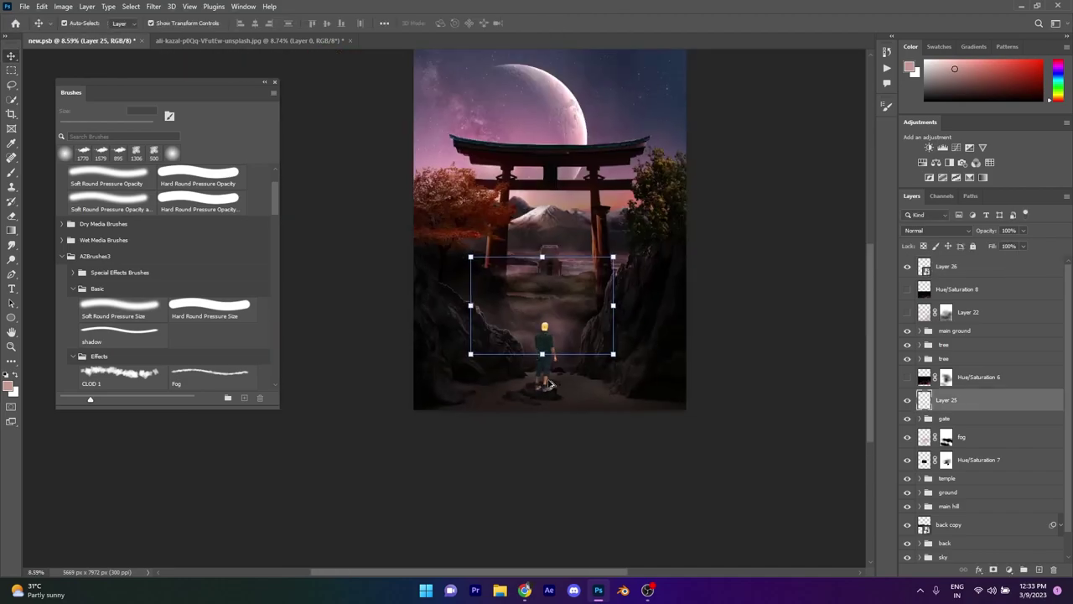
scroll(566, 489, "up", 2)
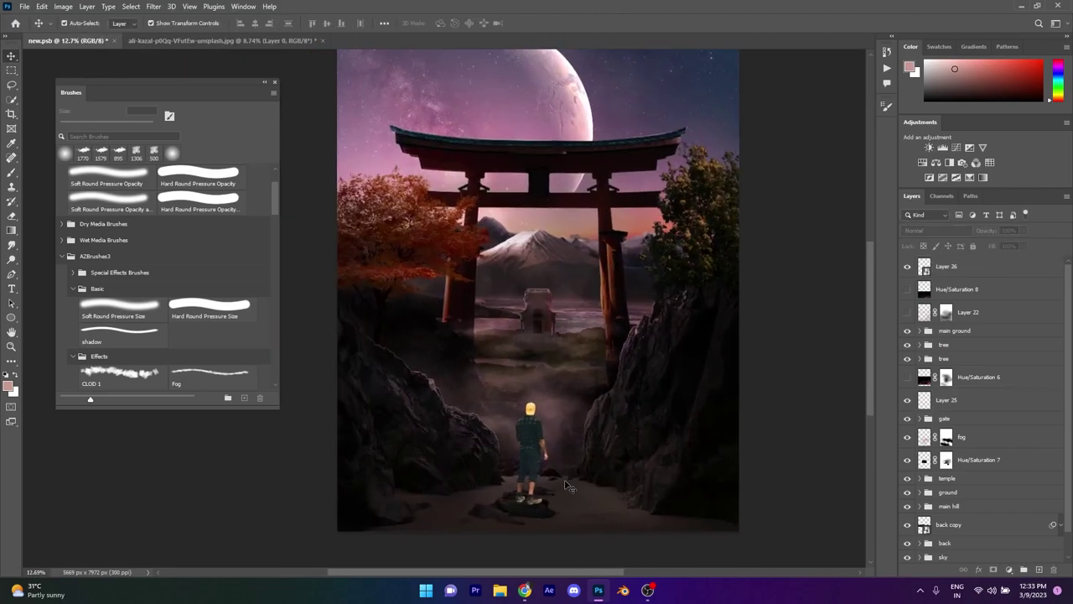
left_click(946, 400)
left_click(946, 266)
key("ctrl+g")
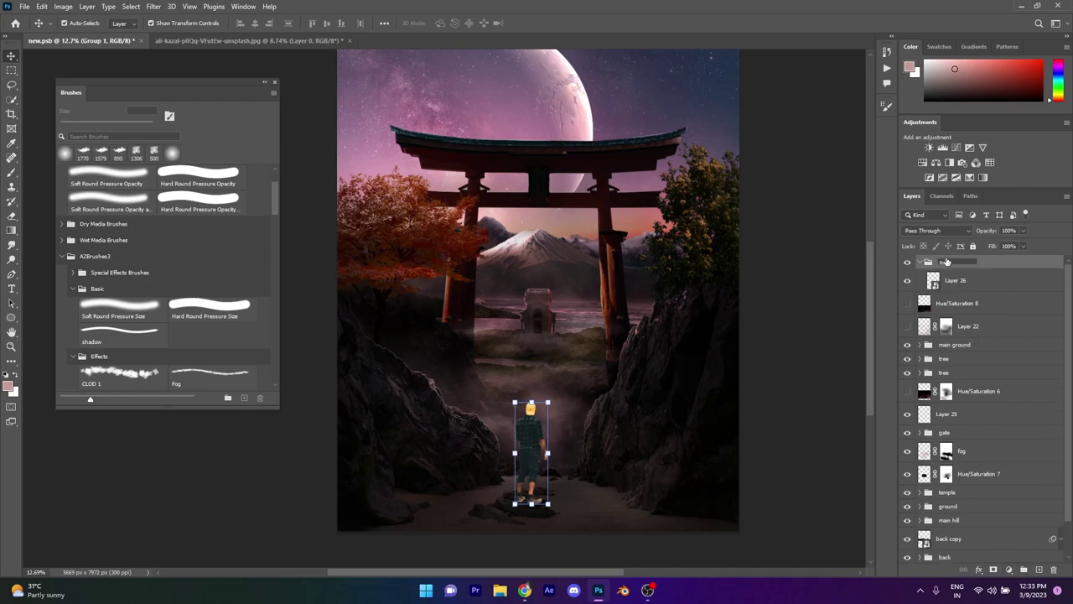
left_click(956, 280)
left_click_drag(547, 401, 558, 378)
left_click(555, 23)
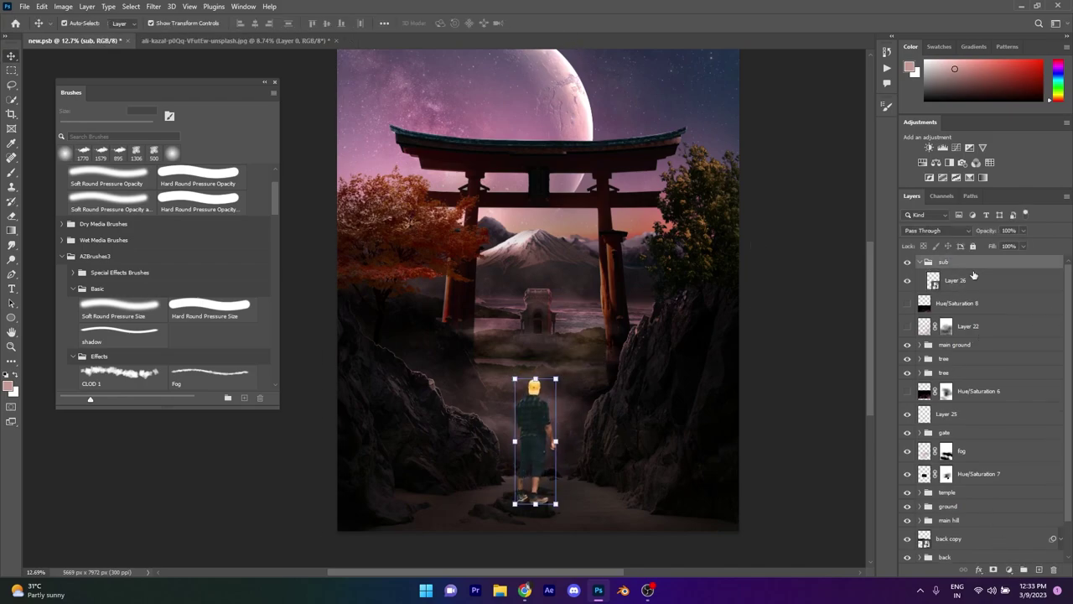
Step: Add a Levels adjustment clipped to the man, lowering output white to 87
left_click(1024, 569)
left_click(987, 417)
key("ctrl+alt+g")
left_click_drag(807, 303, 726, 312)
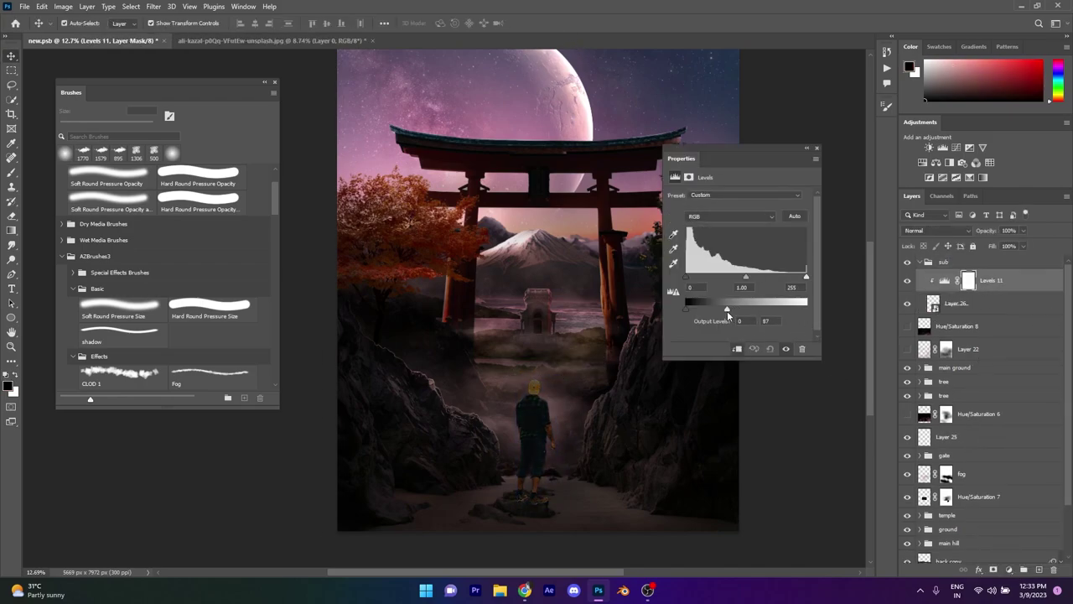
Step: Close the Levels properties and switch to the Brush tool
left_click(816, 147)
key("b")
scroll(466, 186, "up", 2)
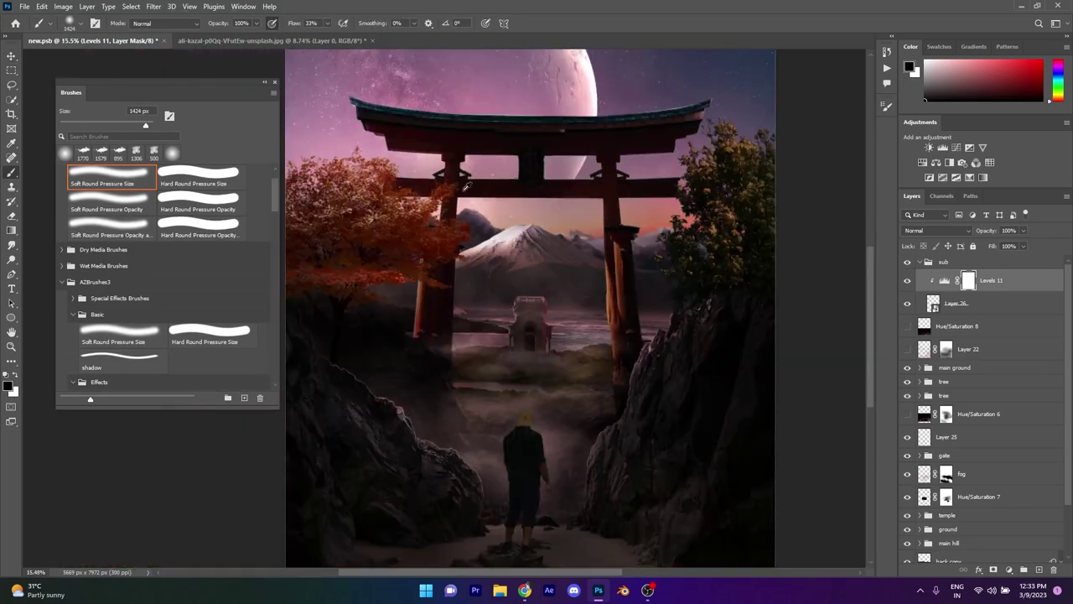
scroll(551, 251, "up", 3)
scroll(567, 185, "up", 2)
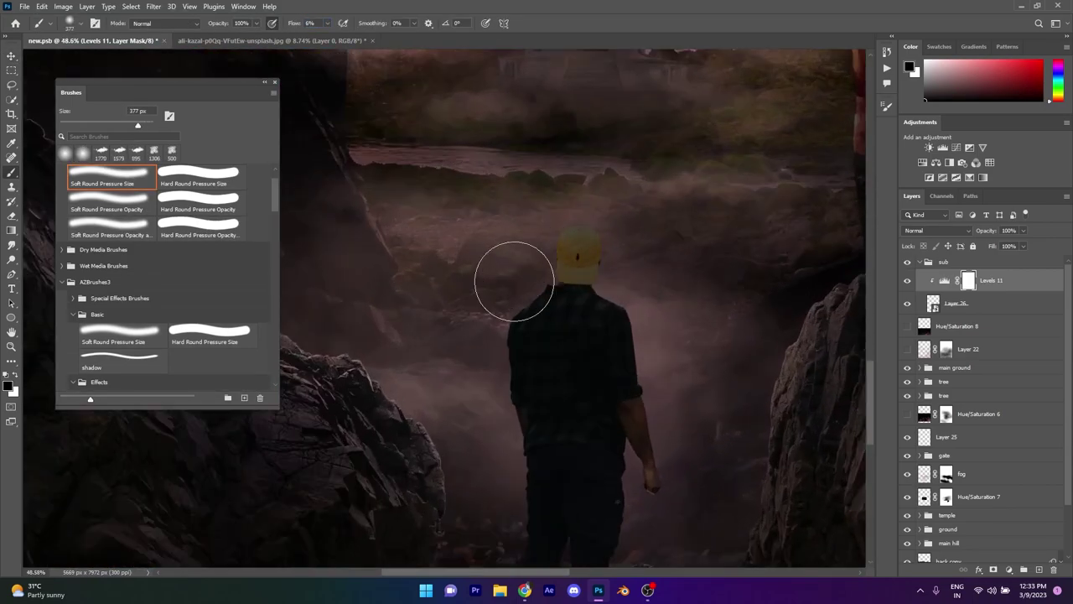
scroll(512, 351, "down", 3)
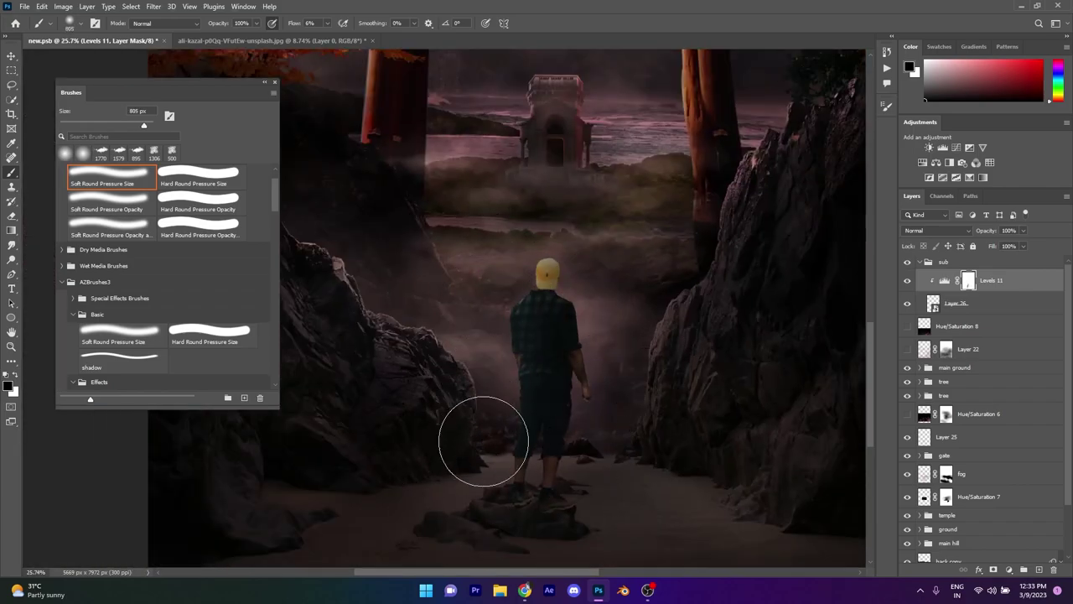
scroll(489, 433, "down", 1)
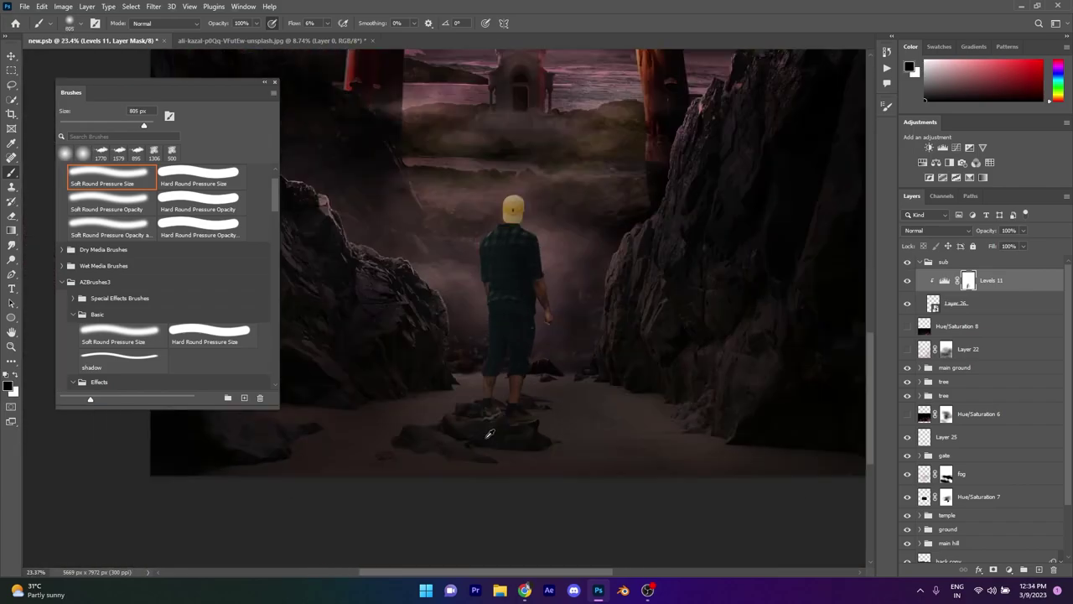
scroll(489, 433, "up", 5)
scroll(652, 463, "down", 1)
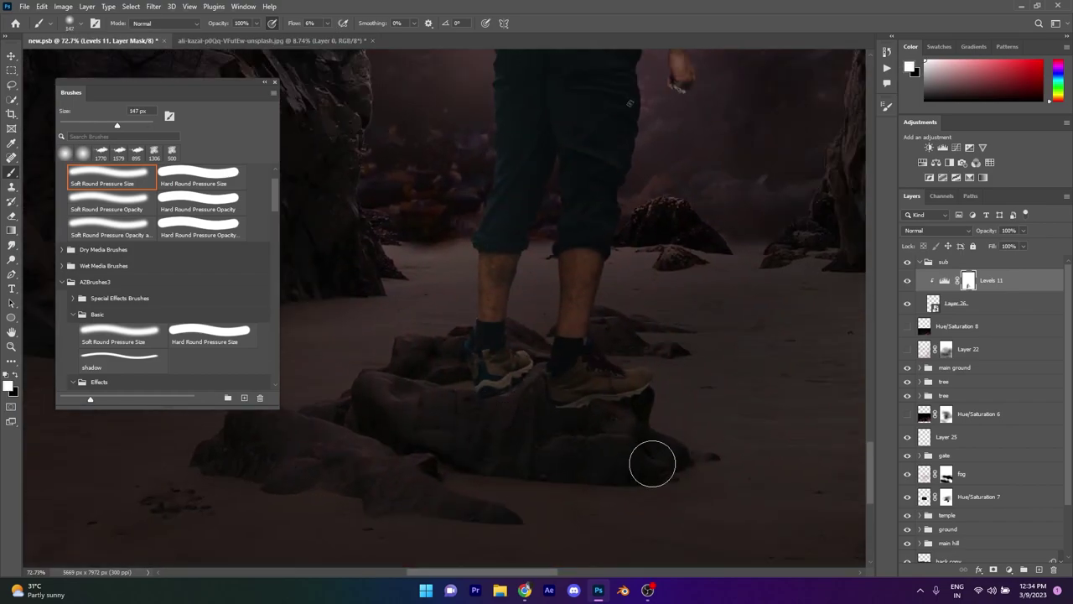
Step: Select Layer 17 in the main ground group, set black as paint colour and enlarge the brush
left_click(907, 368)
left_click(964, 408)
key("x")
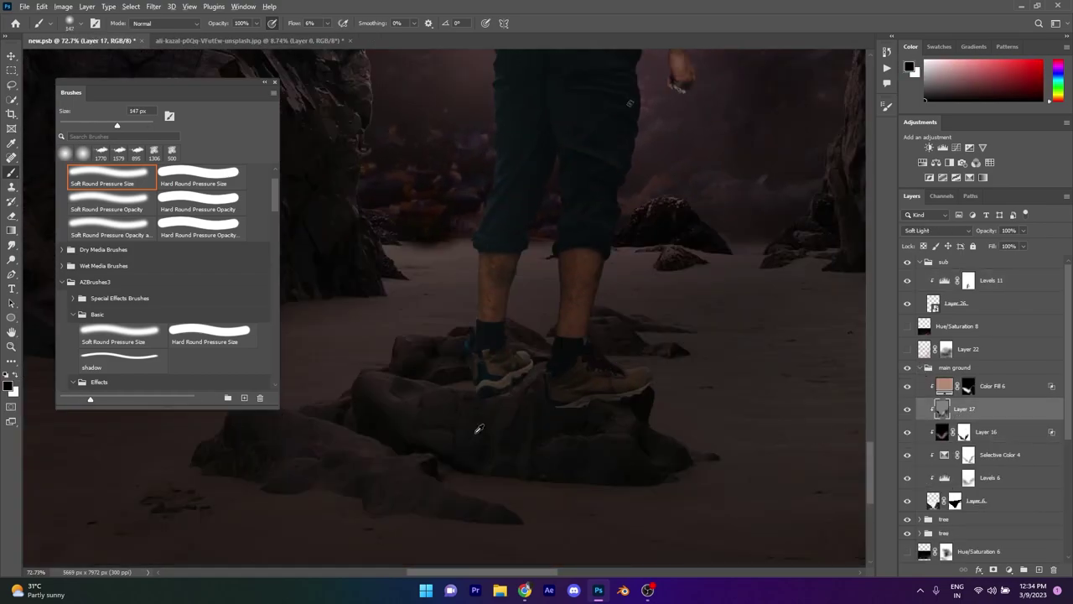
scroll(461, 362, "up", 2)
left_click_drag(532, 343, 570, 343)
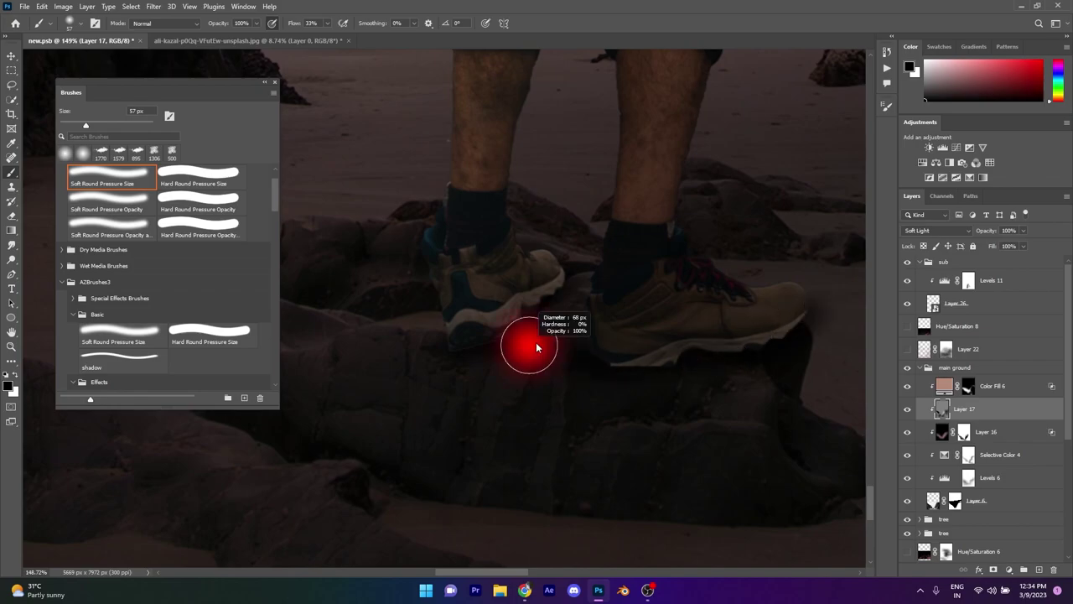
scroll(519, 394, "down", 1)
scroll(507, 408, "down", 1)
scroll(506, 408, "down", 5)
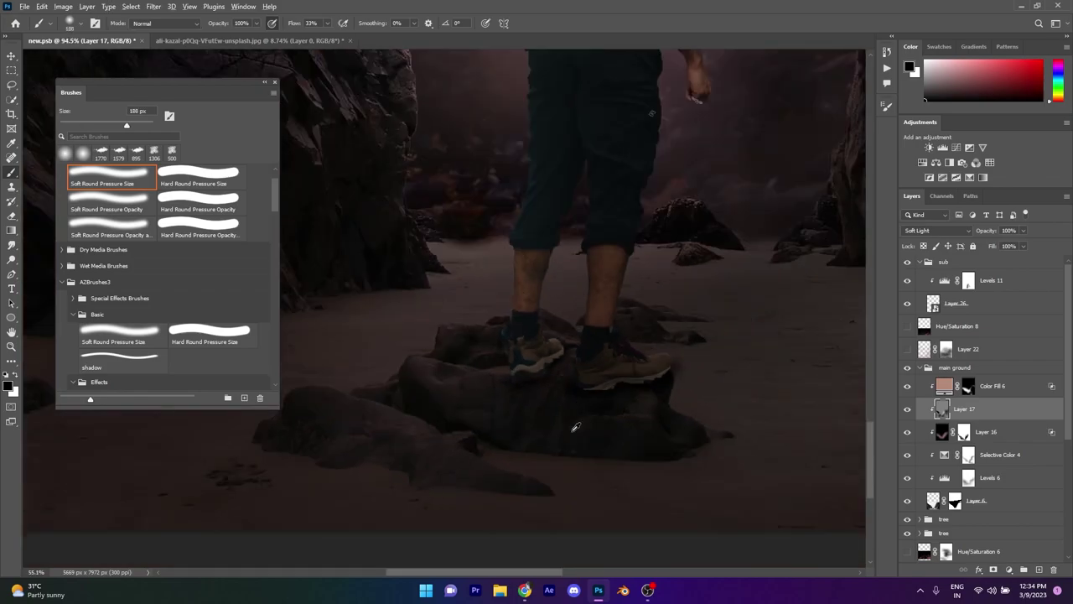
scroll(506, 409, "down", 4)
scroll(507, 409, "down", 2)
Step: Select the Levels 11 mask with white as foreground, then start a new layer's blend mode choice
left_click(968, 280)
key("x")
scroll(556, 426, "up", 2)
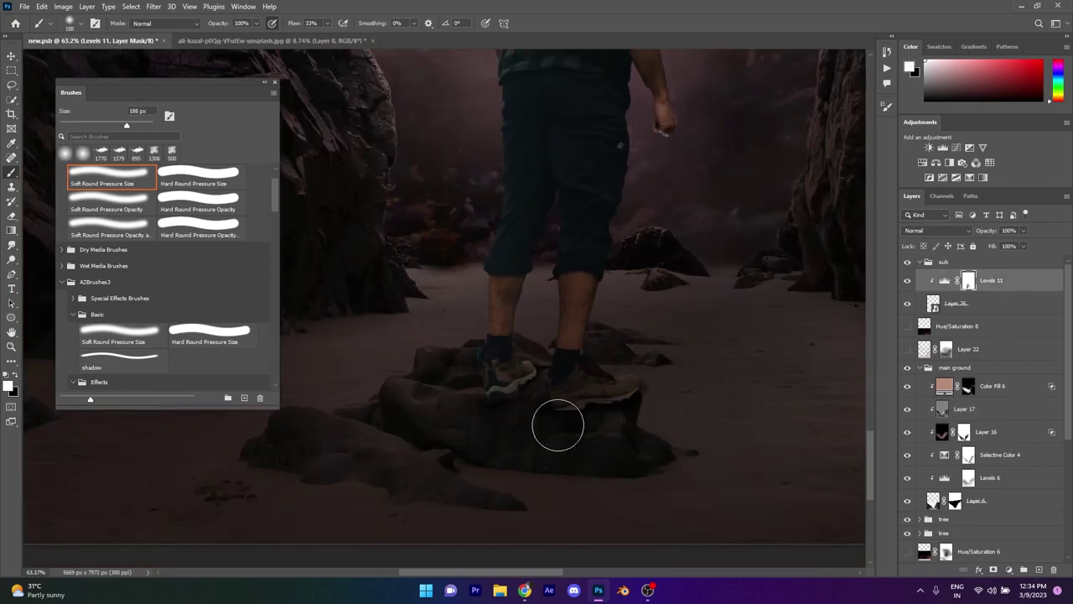
scroll(556, 426, "up", 1)
key("ctrl+shift+n")
left_click(486, 217)
Step: Create the 50% gray Soft Light layer and set up a large soft round pressure brush
left_click(483, 380)
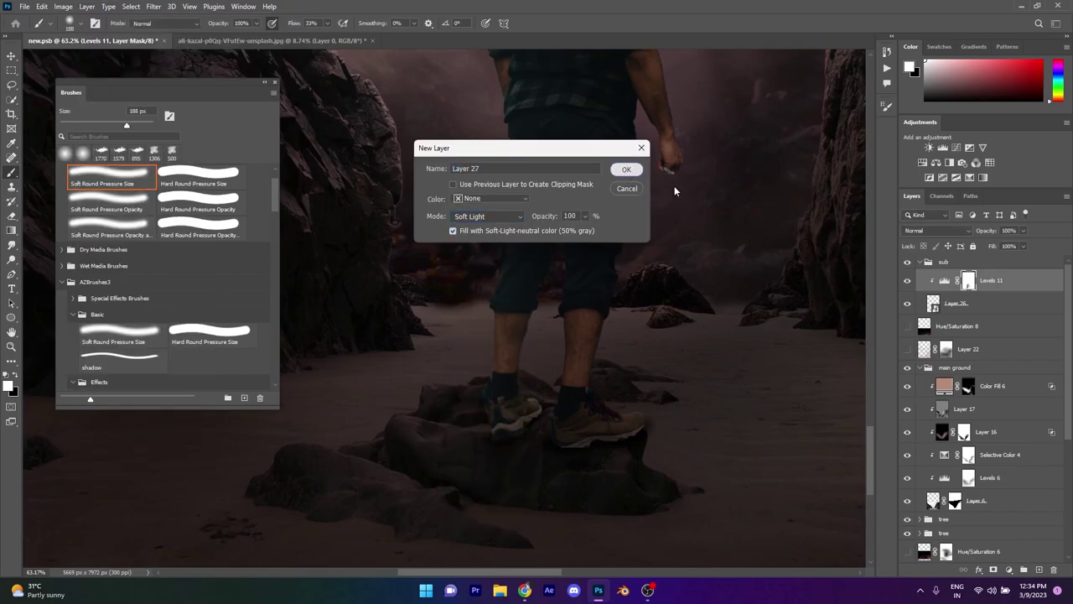
left_click(627, 168)
left_click(117, 334)
scroll(533, 477, "up", 3)
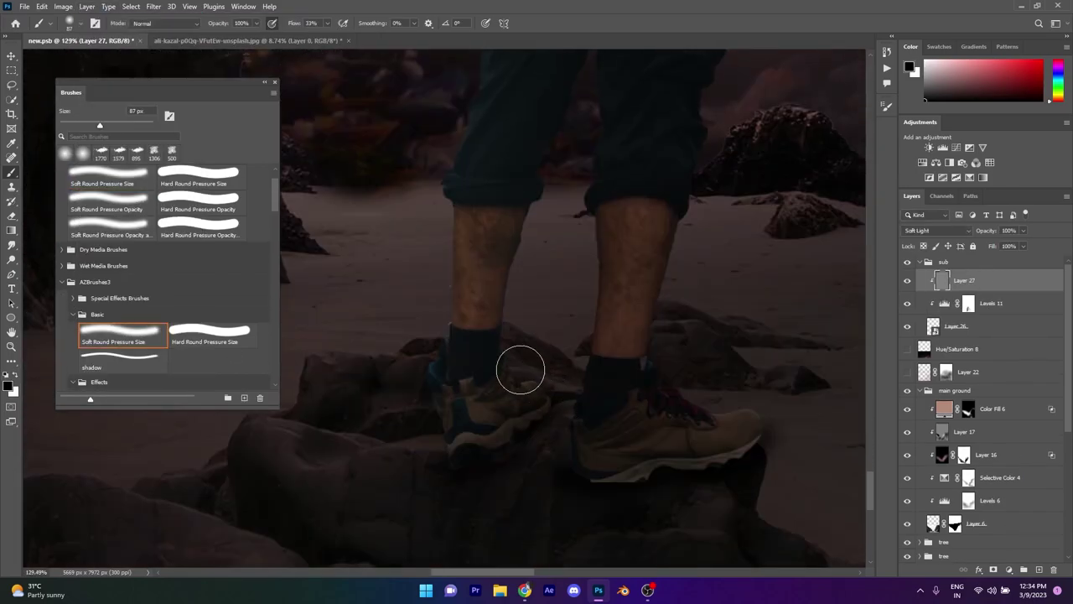
left_click_drag(522, 366, 551, 263)
scroll(579, 469, "up", 1)
scroll(589, 428, "down", 2)
left_click_drag(627, 364, 662, 336)
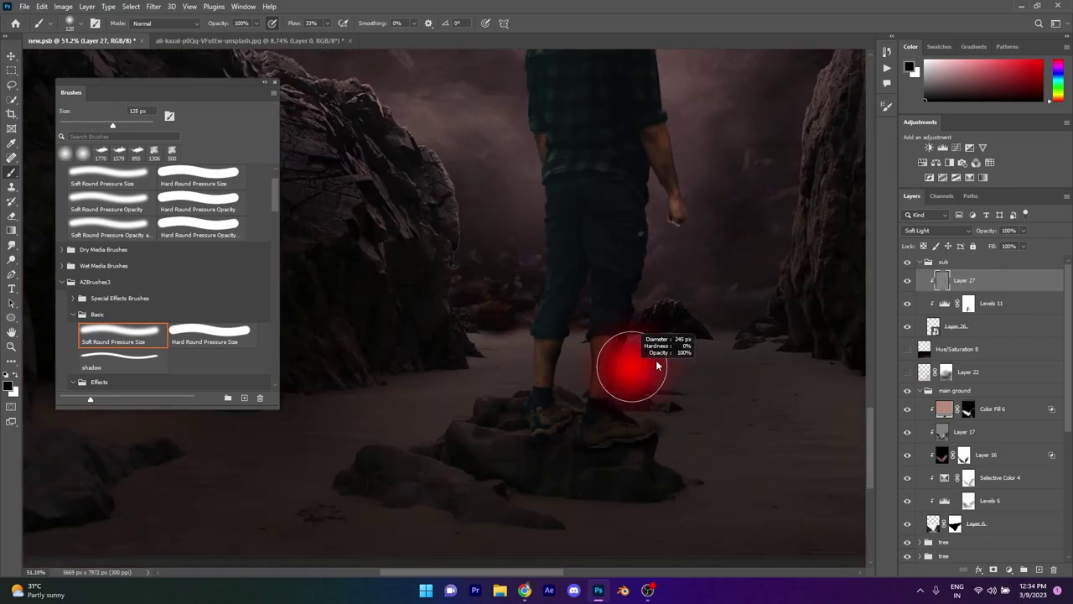
scroll(579, 457, "down", 2)
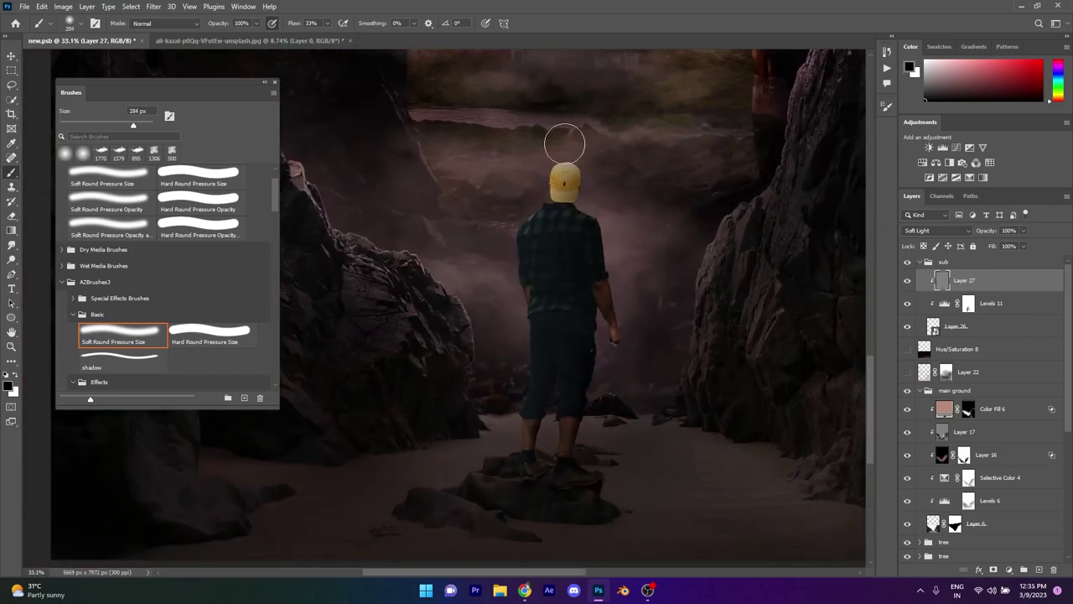
scroll(587, 181, "down", 3)
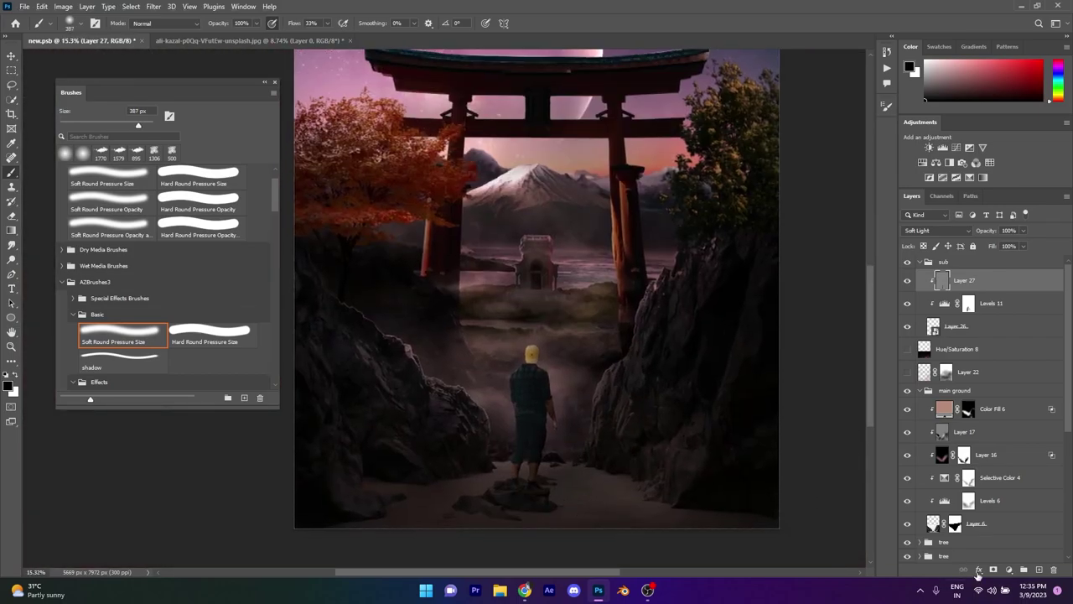
Step: Add clipped Hue/Saturation (Lightness -3) and Selective Color (Neutrals Magenta +8, Yellow +15) adjustments
left_click(1009, 570)
left_click(1012, 462)
left_click_drag(735, 284, 734, 282)
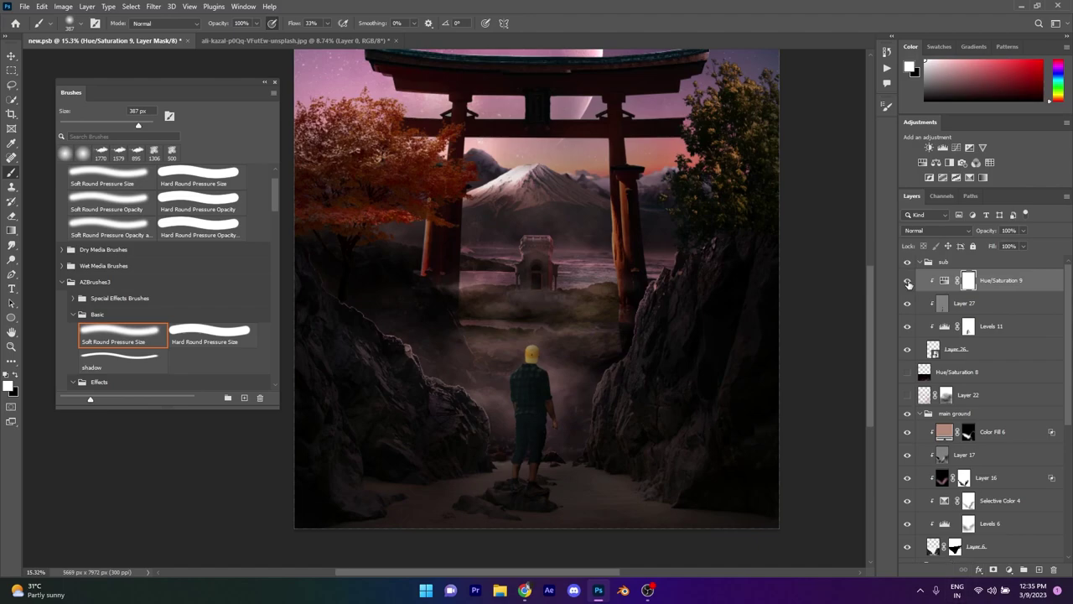
left_click(945, 280)
left_click(1009, 569)
left_click(947, 569)
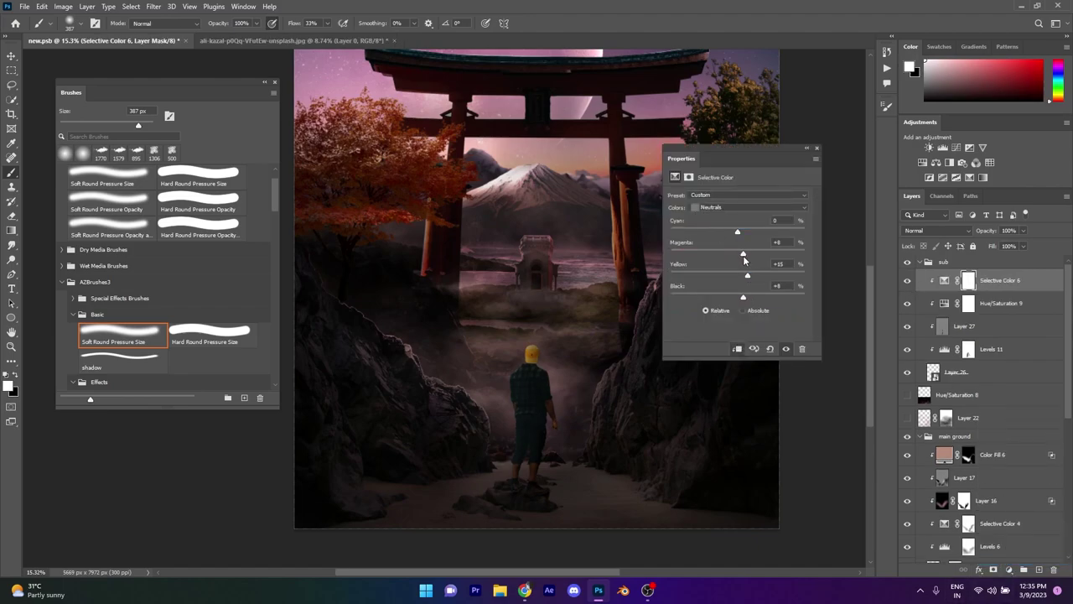
left_click(816, 147)
Step: Create Layer 28 with Linear Dodge (Add) blend mode
left_click(86, 6)
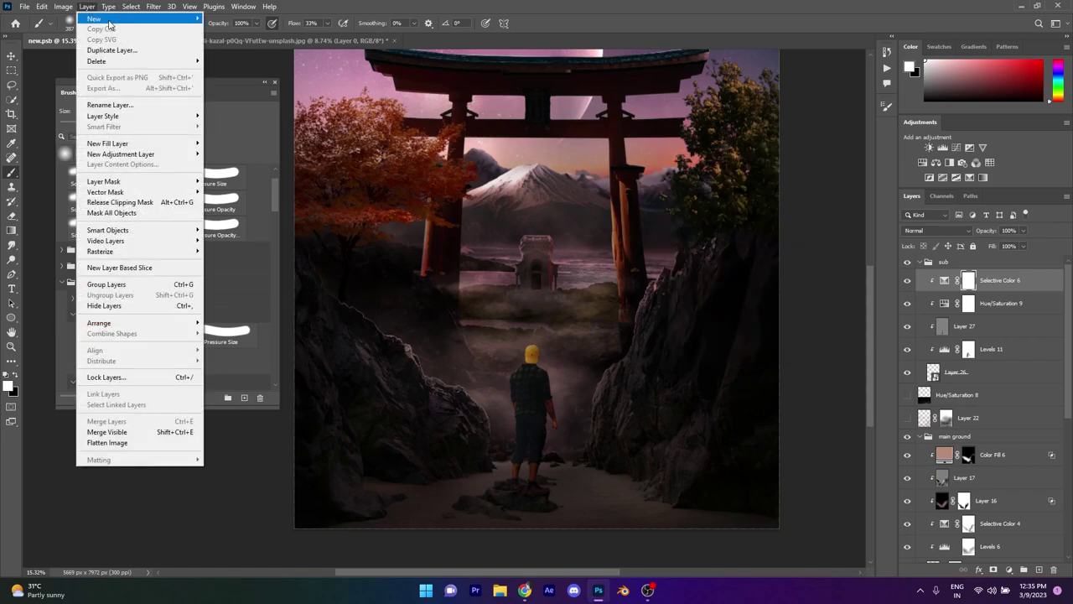
left_click(226, 19)
left_click(487, 216)
left_click(486, 340)
left_click(492, 217)
left_click(486, 329)
left_click(626, 169)
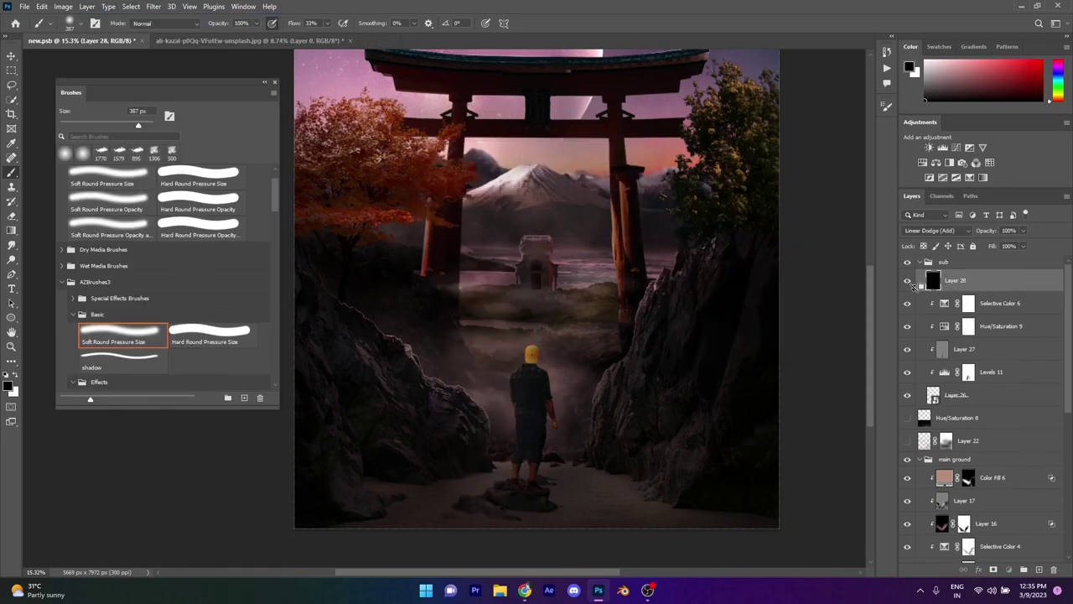
Step: Paint a sampled warm glow onto the man at low flow, with Blend If sparing dark areas
left_click_drag(295, 24, 285, 24)
left_click_drag(478, 370, 515, 432)
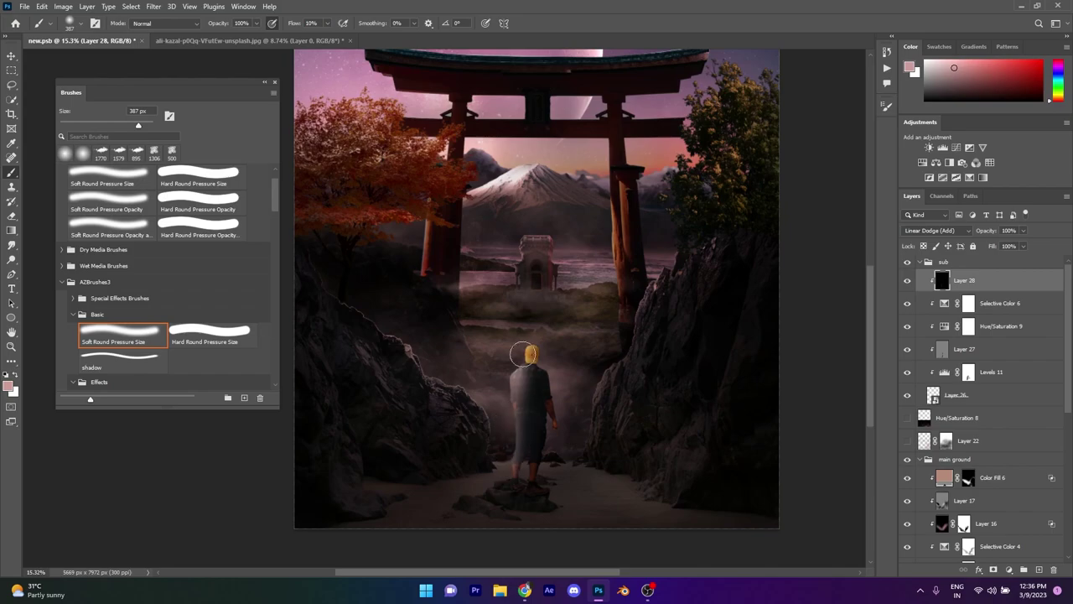
left_click(513, 398, "alt")
left_click_drag(503, 339, 528, 436)
double_click(1038, 283)
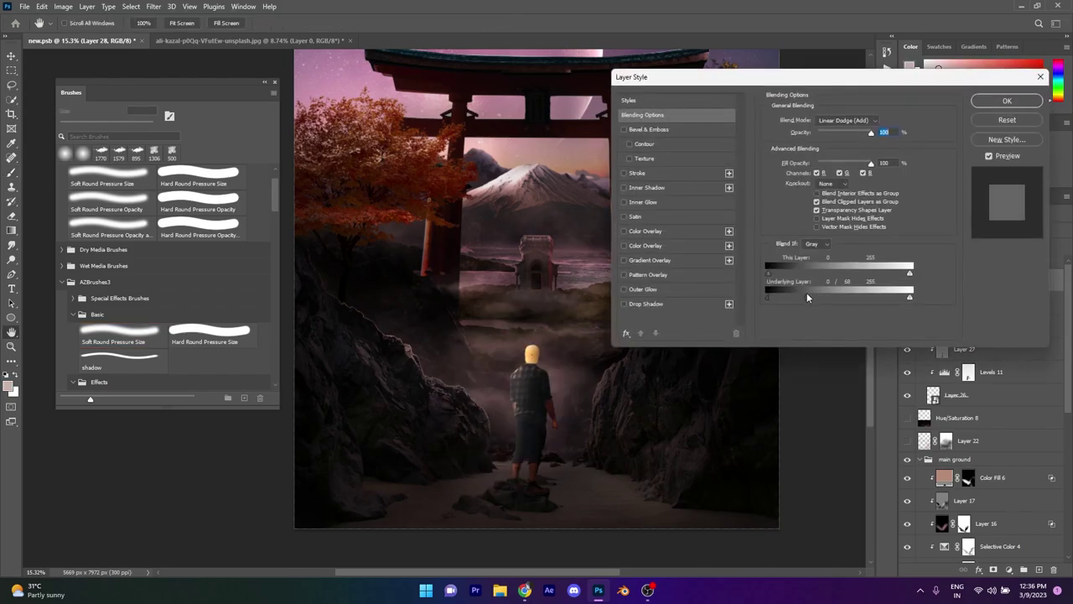
left_click_drag(806, 292, 801, 295)
left_click(1007, 101)
scroll(533, 369, "up", 3)
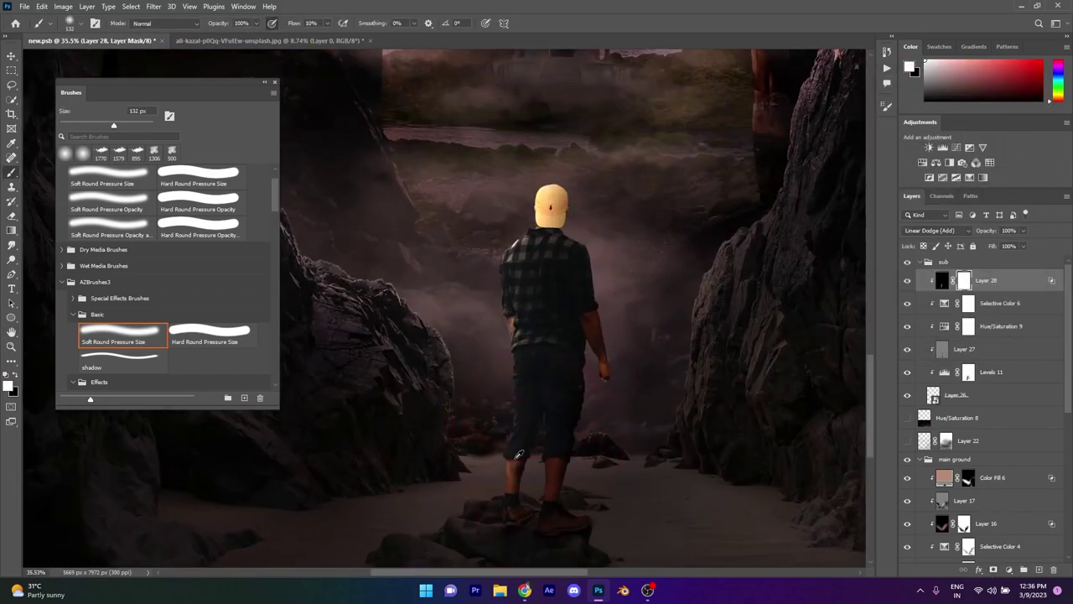
scroll(533, 349, "up", 2)
scroll(515, 402, "down", 3)
key("bracketright")
key("bracketright")
key("bracketright")
scroll(546, 412, "down", 3)
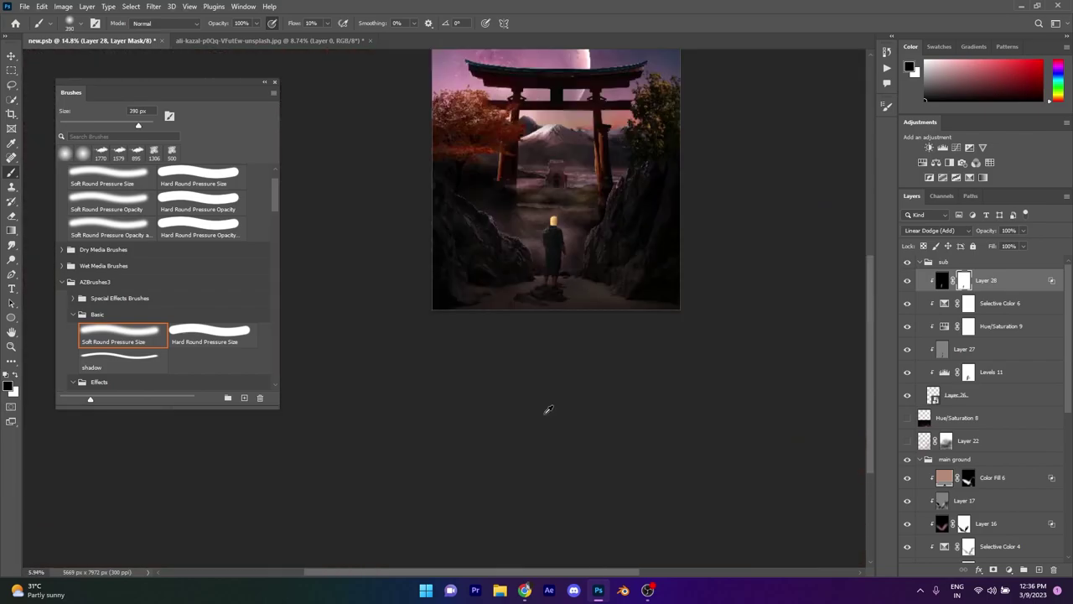
scroll(550, 336, "up", 2)
Step: Turn the fog layers back on and collapse the sub and main ground groups
left_click(927, 262)
left_click_drag(906, 280, 907, 302)
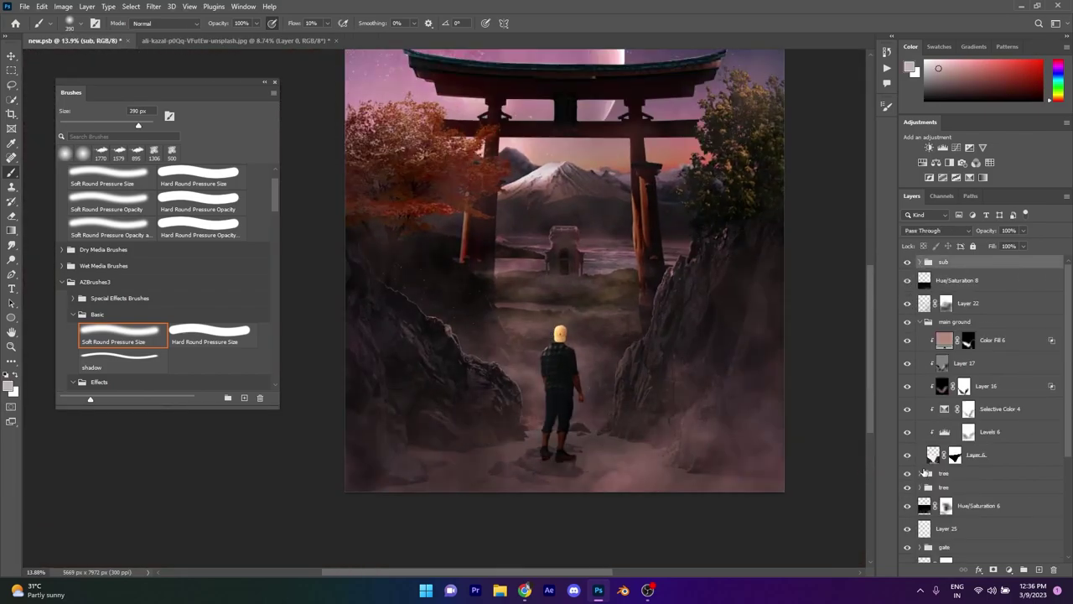
left_click(920, 322)
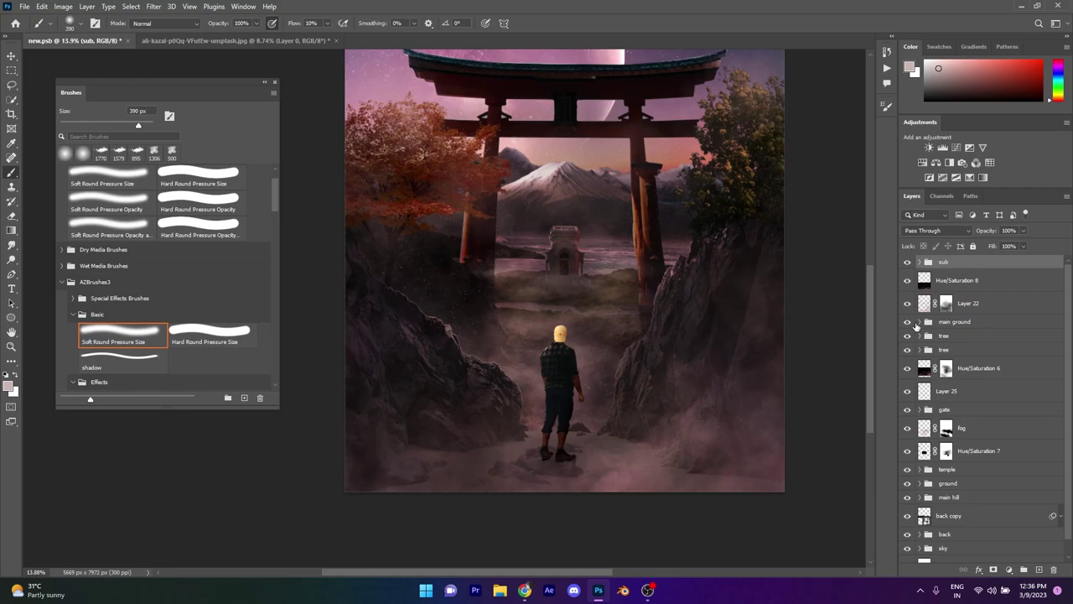
scroll(560, 444, "up", 5)
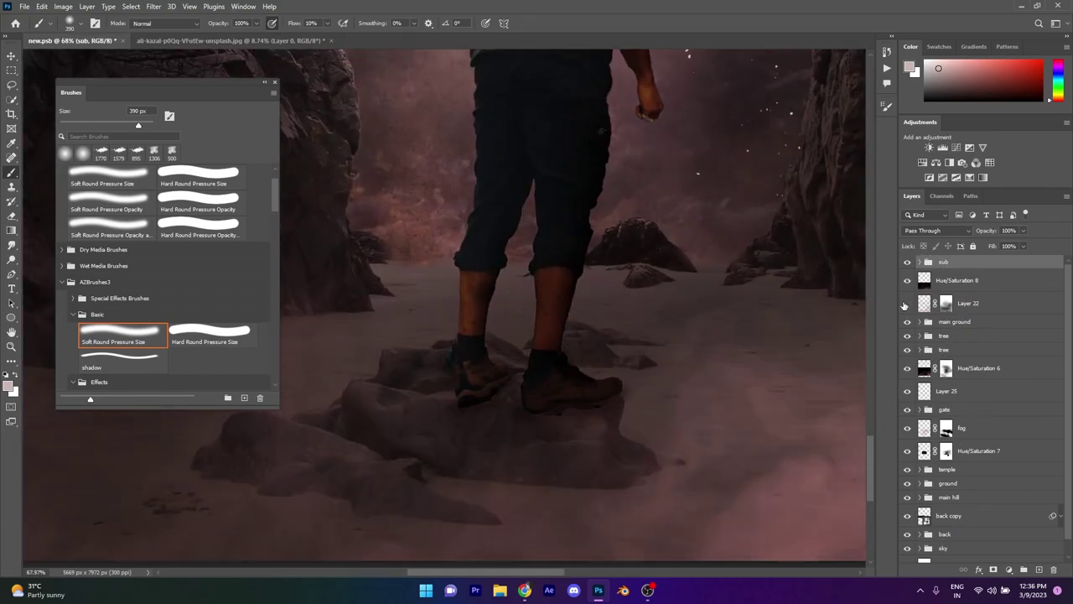
left_click(946, 303)
scroll(503, 423, "down", 2)
scroll(528, 423, "down", 3)
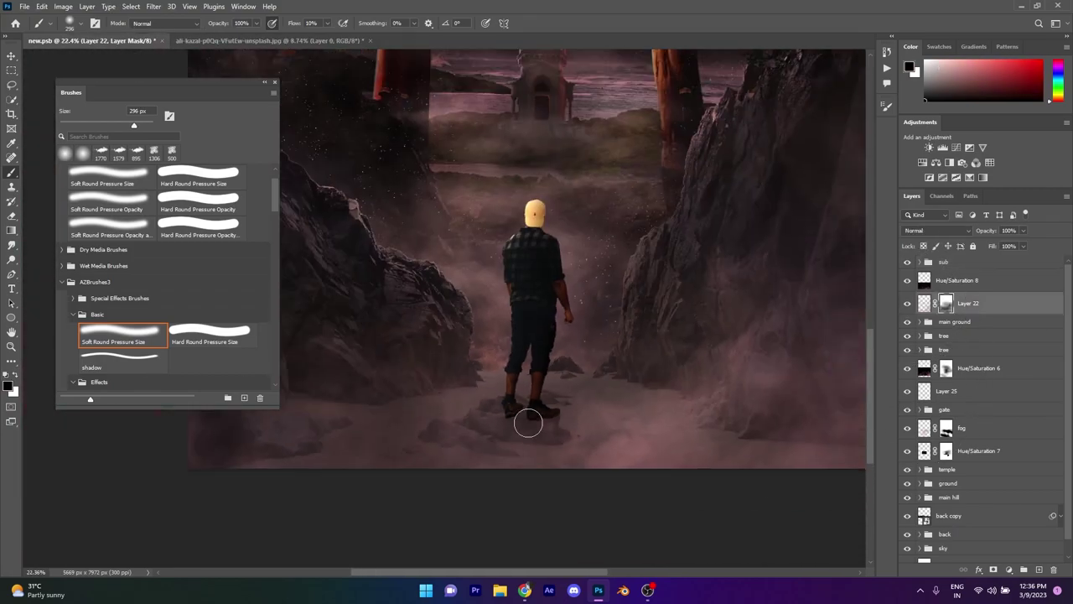
Step: Move Layer 22 to the top of the layer stack and save new.psb
left_click_drag(1002, 251, 997, 260)
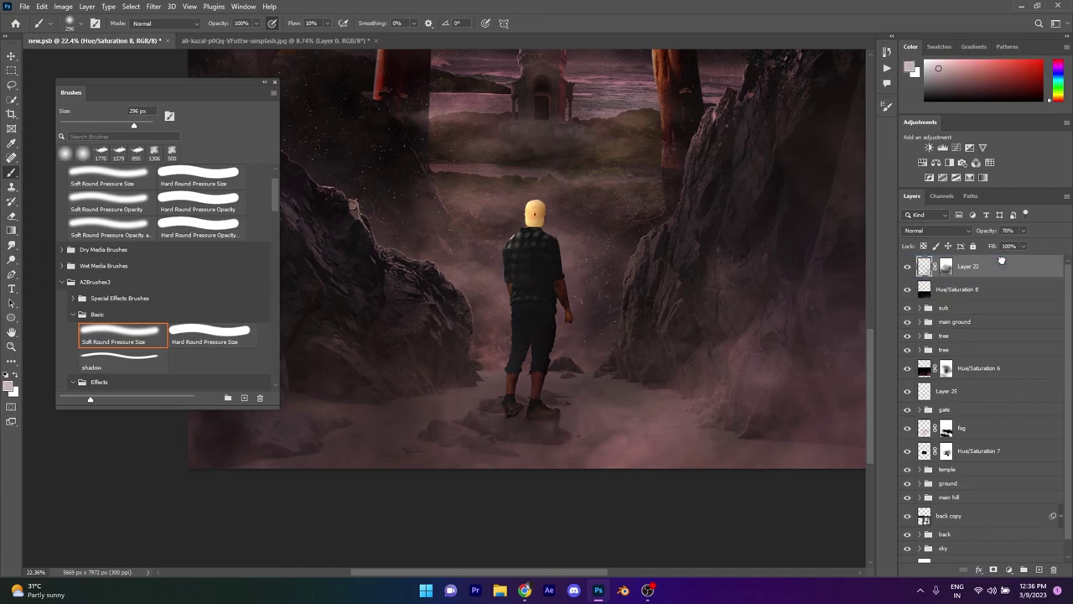
left_click(924, 265)
scroll(596, 498, "down", 3)
scroll(596, 498, "down", 2)
scroll(581, 495, "up", 1)
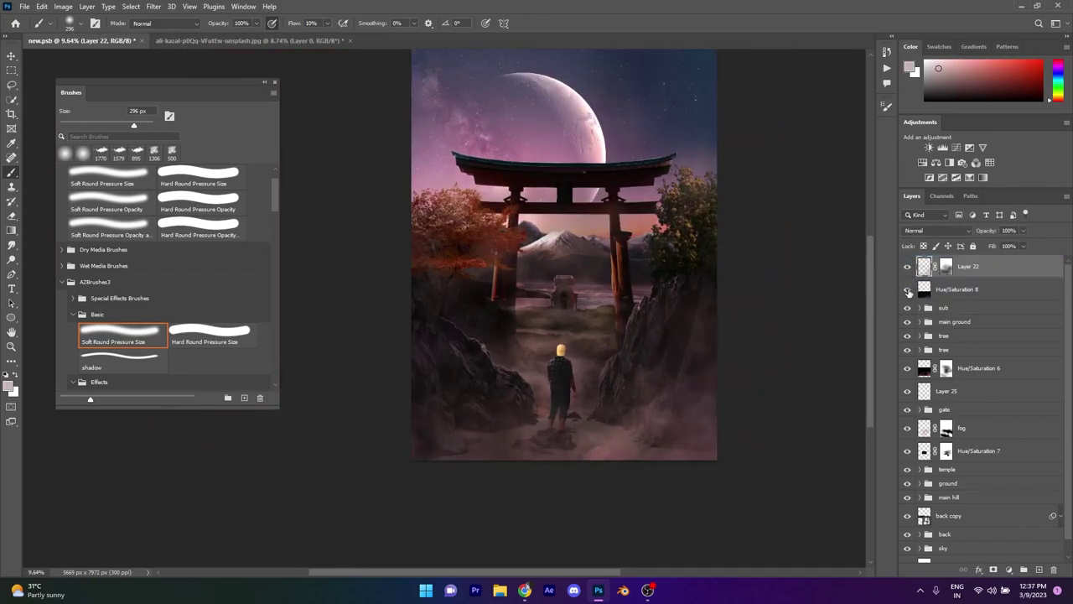
key("ctrl+s")
scroll(677, 441, "up", 3)
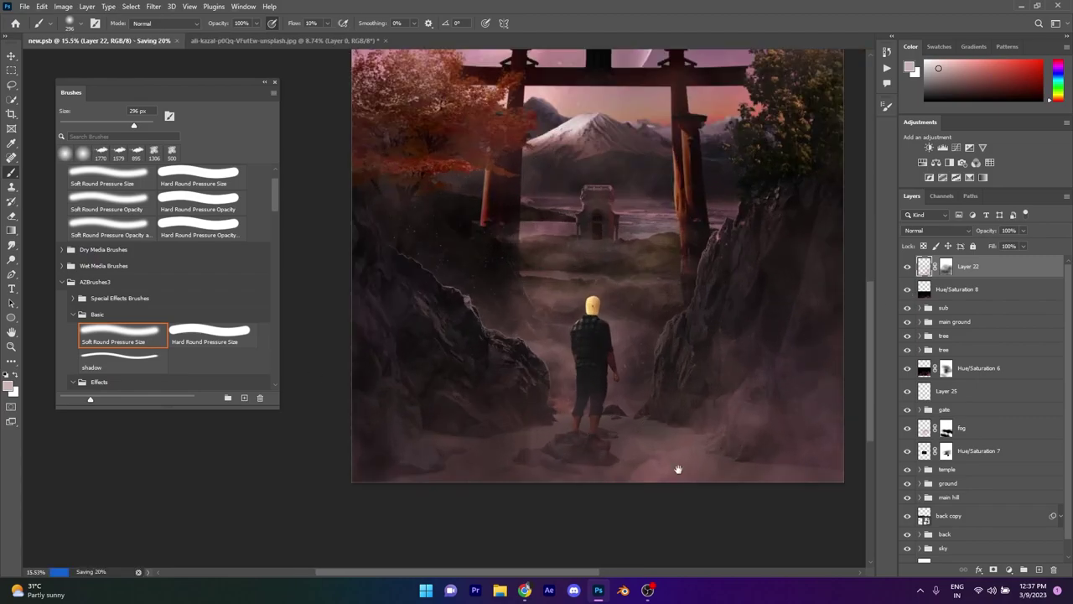
Step: Add Layer 29 in main ground and paint black shadow into the fog below the rock
left_click(930, 322)
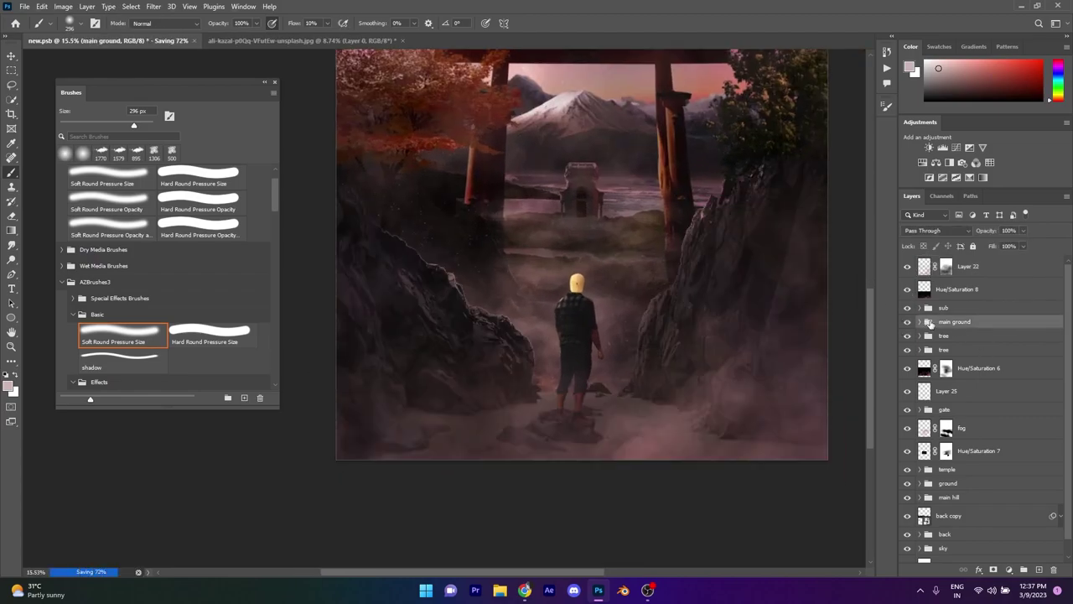
left_click(918, 323)
left_click(1039, 570)
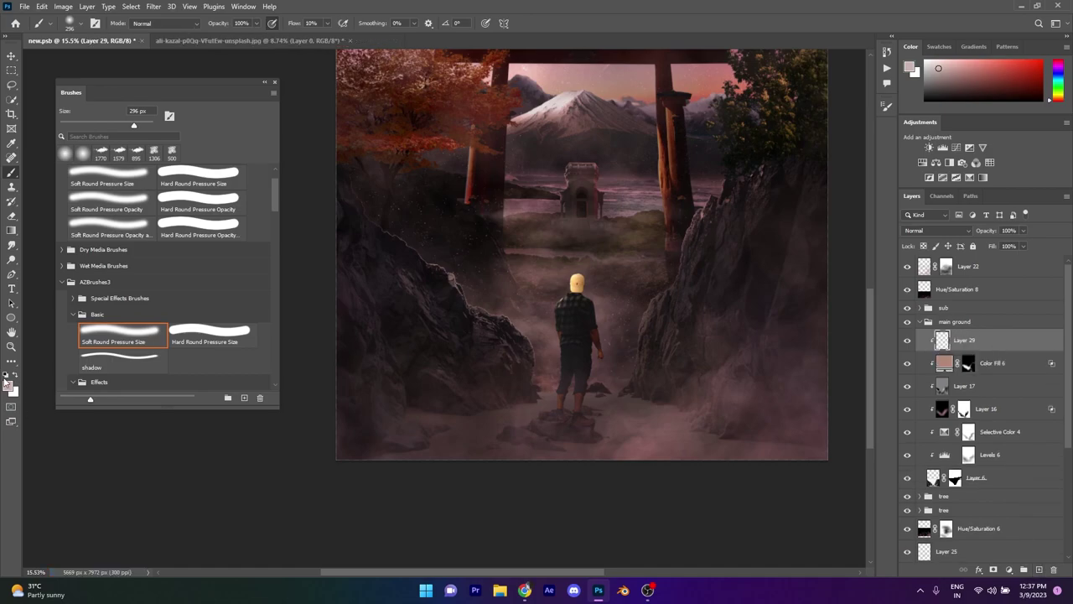
key("d")
scroll(599, 415, "up", 3)
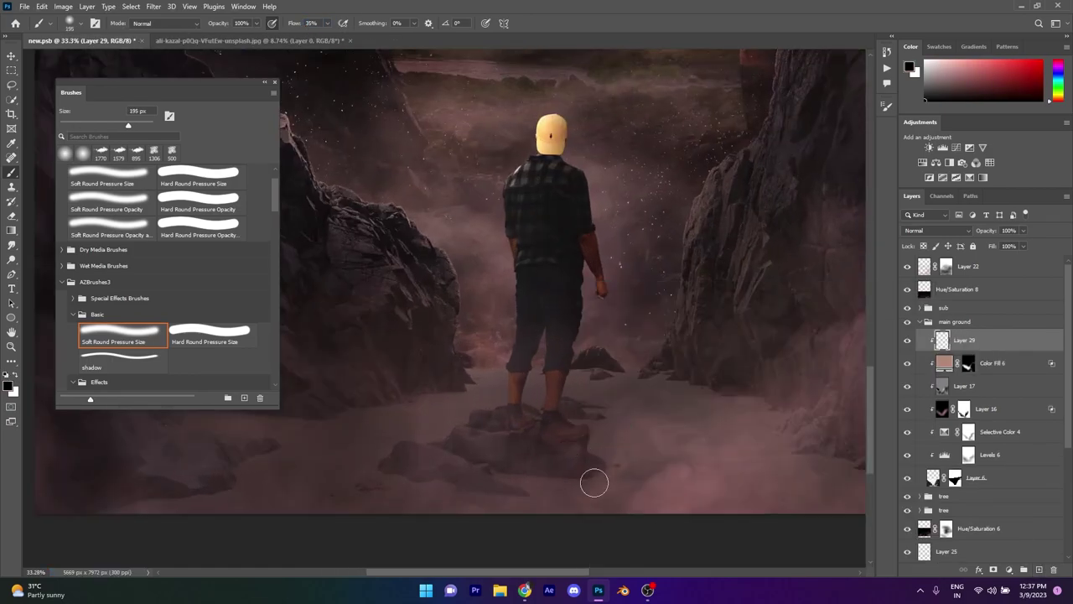
mouse_move(593, 482)
left_mouse_down()
mouse_move(611, 562)
mouse_move(515, 496)
left_mouse_up()
scroll(625, 439, "down", 5)
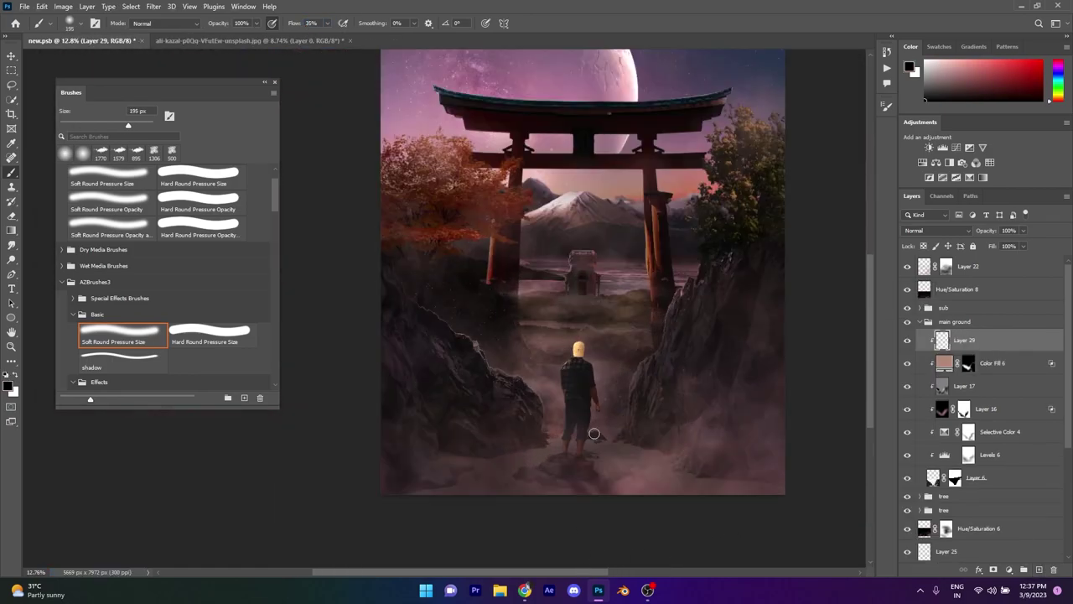
left_click(153, 6)
left_click(322, 201)
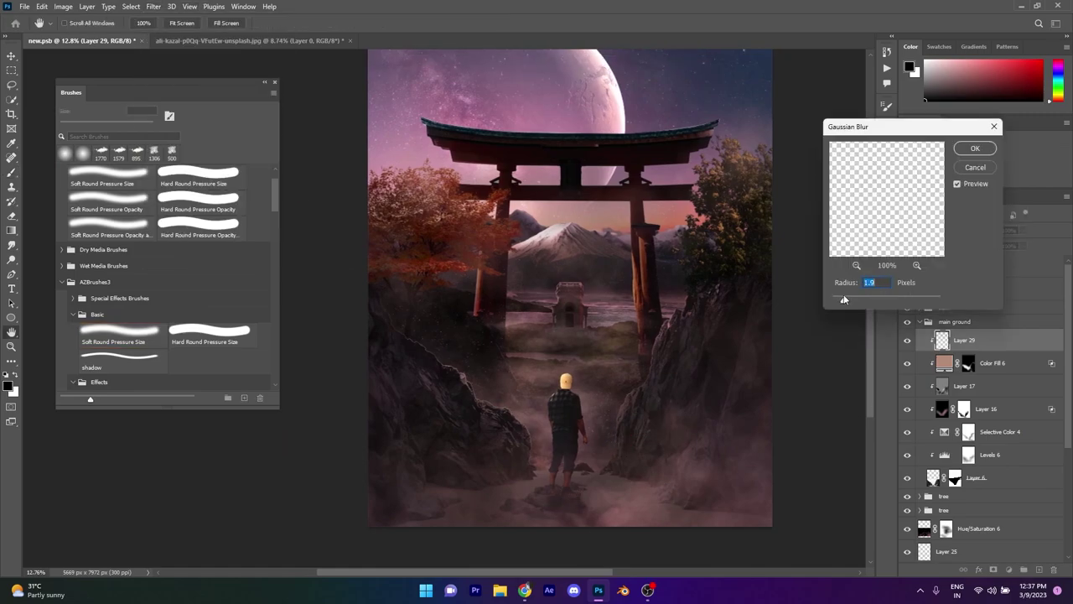
left_click(975, 170)
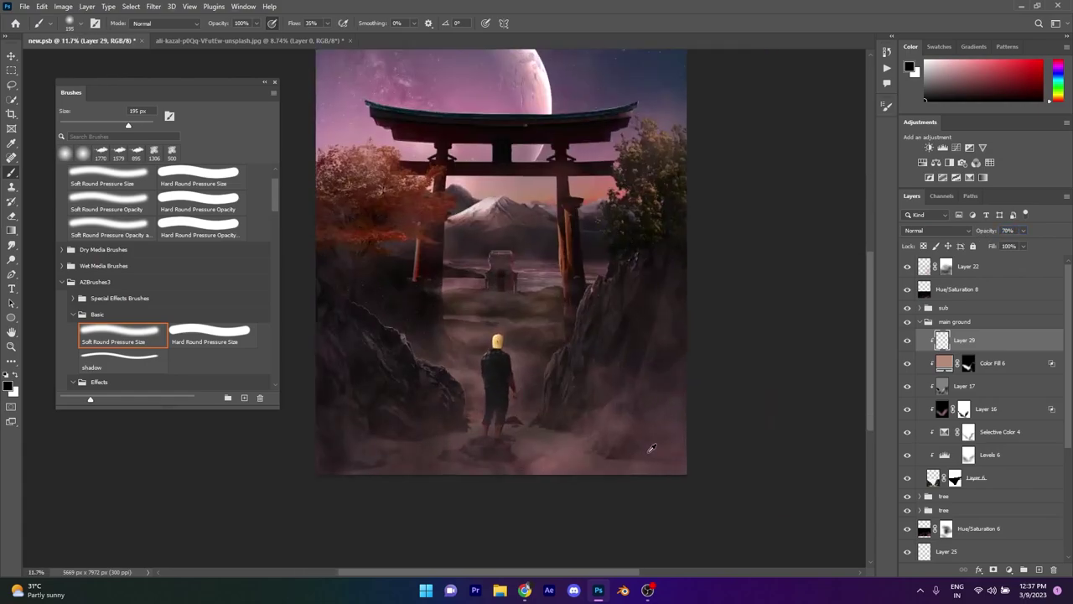
Step: Toggle Layer 29 to compare the feet, then view the whole image
scroll(615, 384, "up", 4)
scroll(625, 427, "up", 1)
scroll(621, 427, "up", 1)
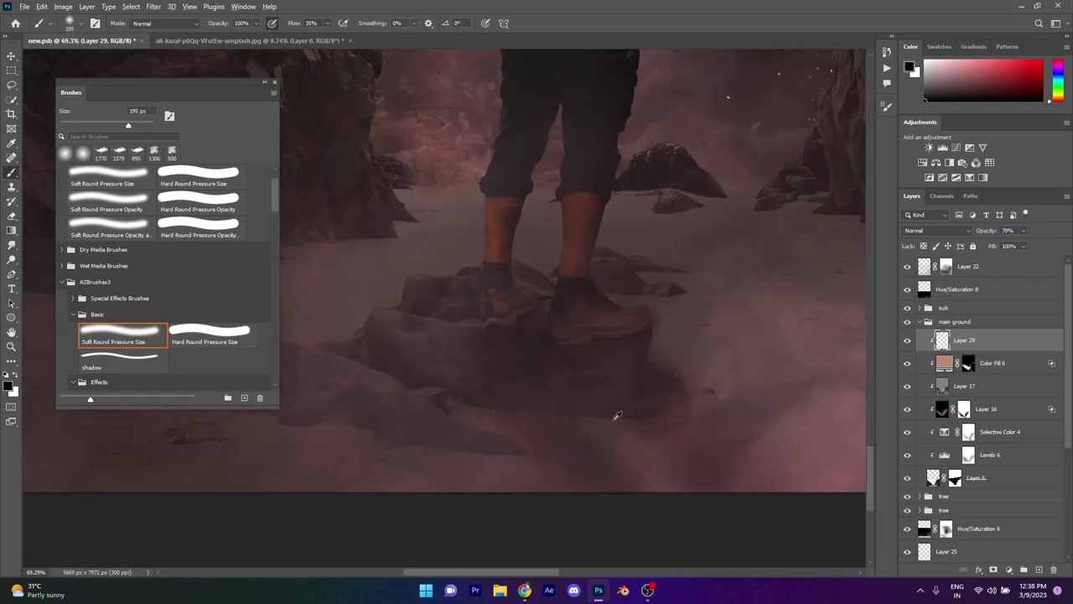
scroll(620, 427, "up", 1)
left_click(906, 340)
key("ctrl+0")
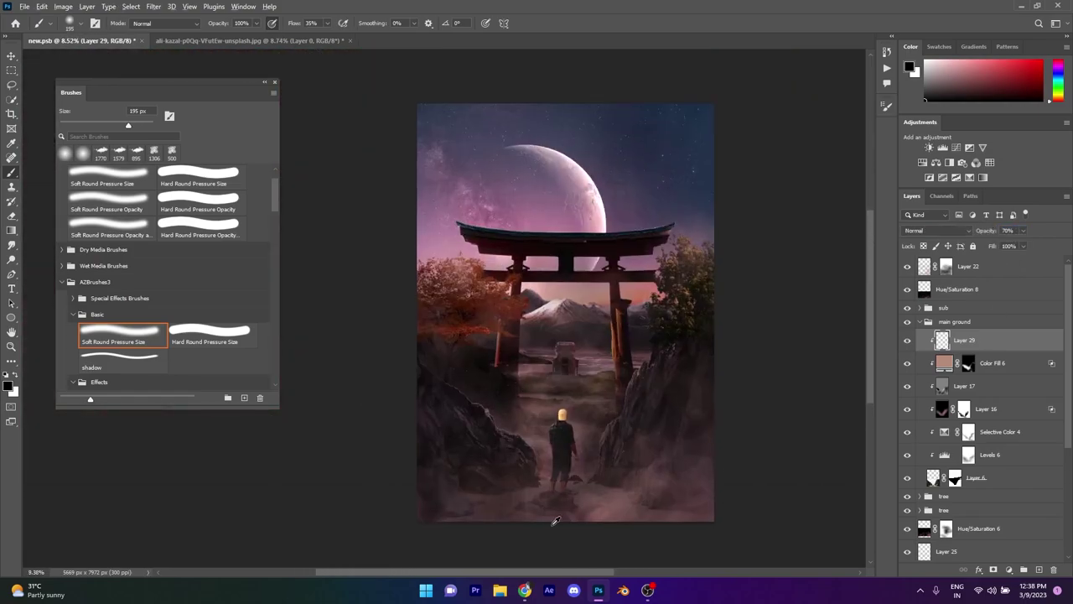
scroll(616, 486, "up", 3)
scroll(528, 415, "up", 2)
scroll(714, 531, "down", 1)
scroll(716, 477, "down", 5)
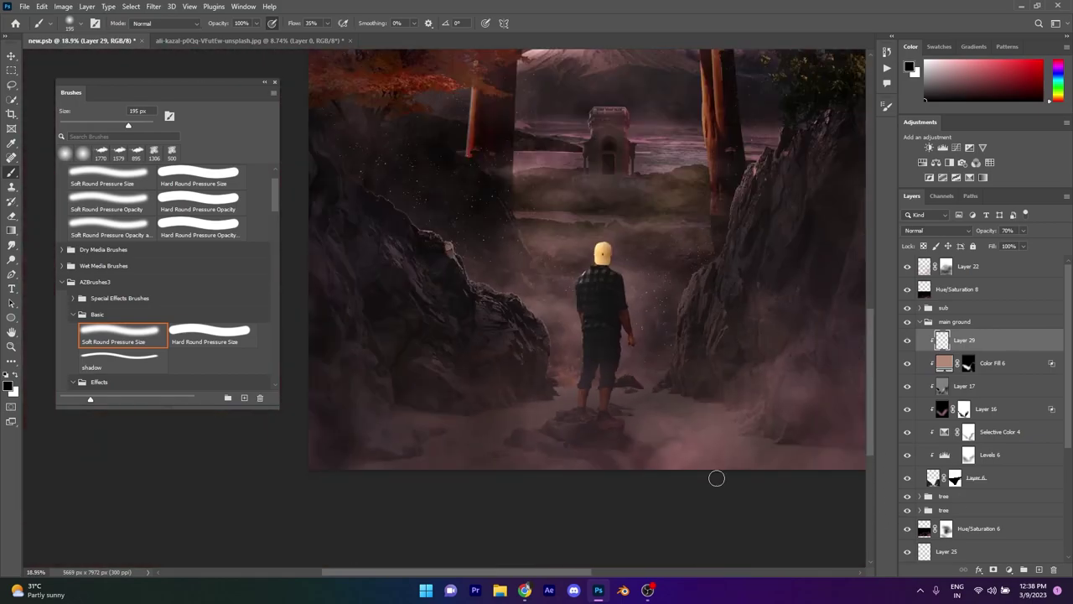
scroll(611, 514, "down", 2)
scroll(610, 515, "up", 3)
scroll(595, 463, "up", 1)
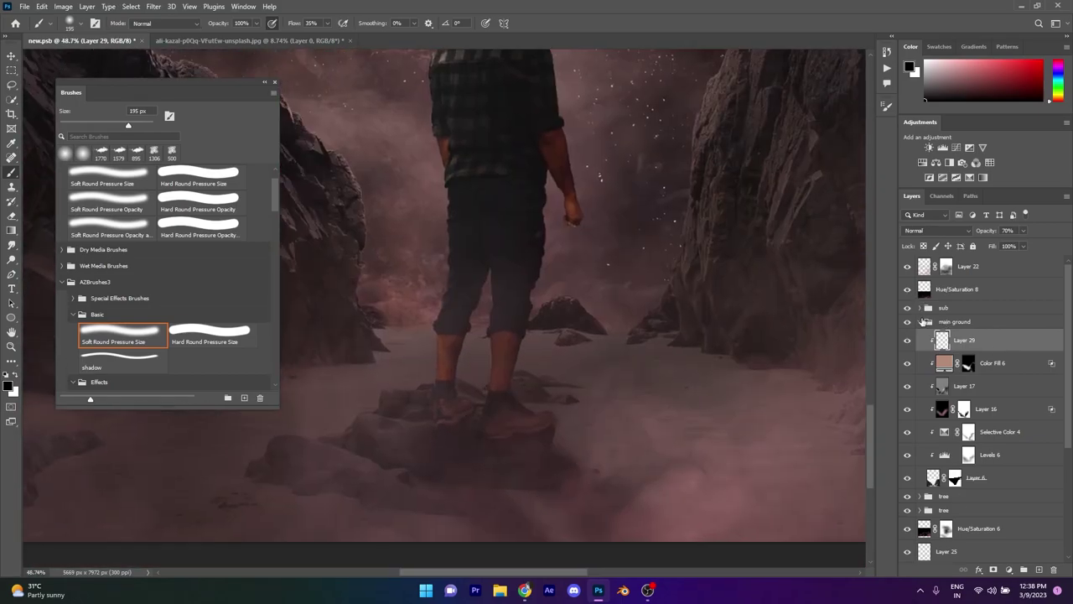
Step: Paint soft-light shading around the feet on Layer 27, save, and collapse the sub group
left_click(920, 308)
left_click(964, 394)
key("bracketleft")
key("bracketleft")
key("bracketleft")
scroll(455, 431, "up", 4)
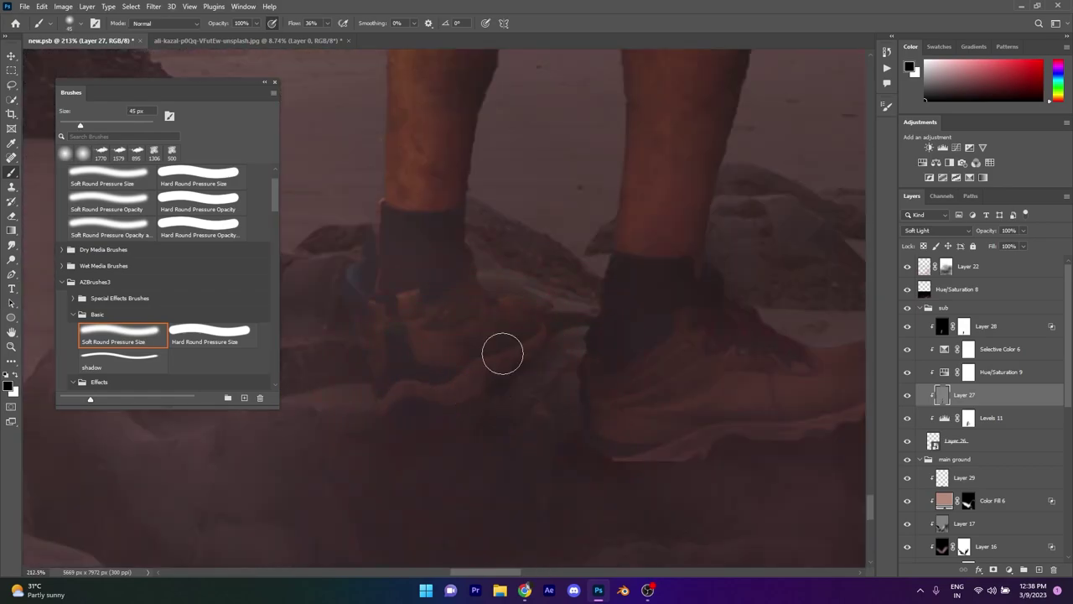
scroll(666, 440, "down", 1)
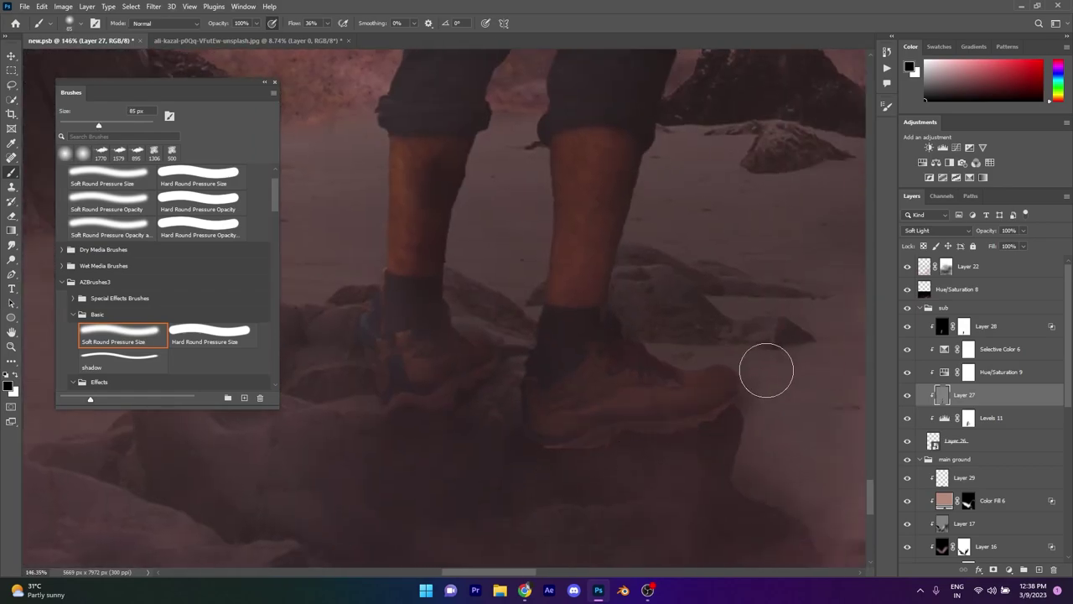
left_click(998, 267)
left_click(964, 394)
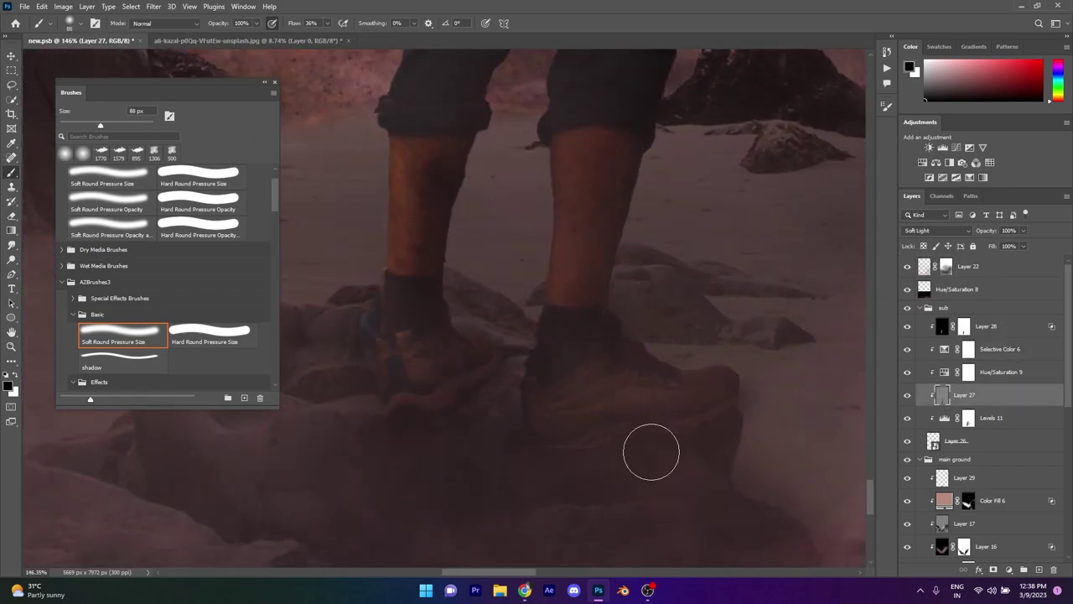
scroll(603, 419, "down", 5)
scroll(537, 371, "down", 5)
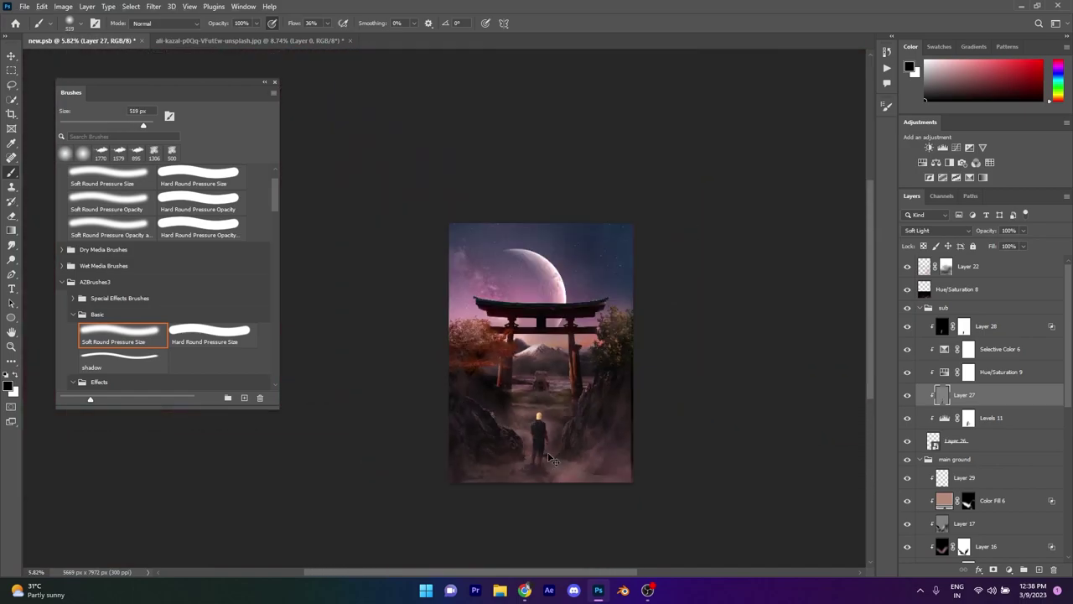
scroll(558, 419, "up", 2)
key("ctrl+s")
left_click(918, 309)
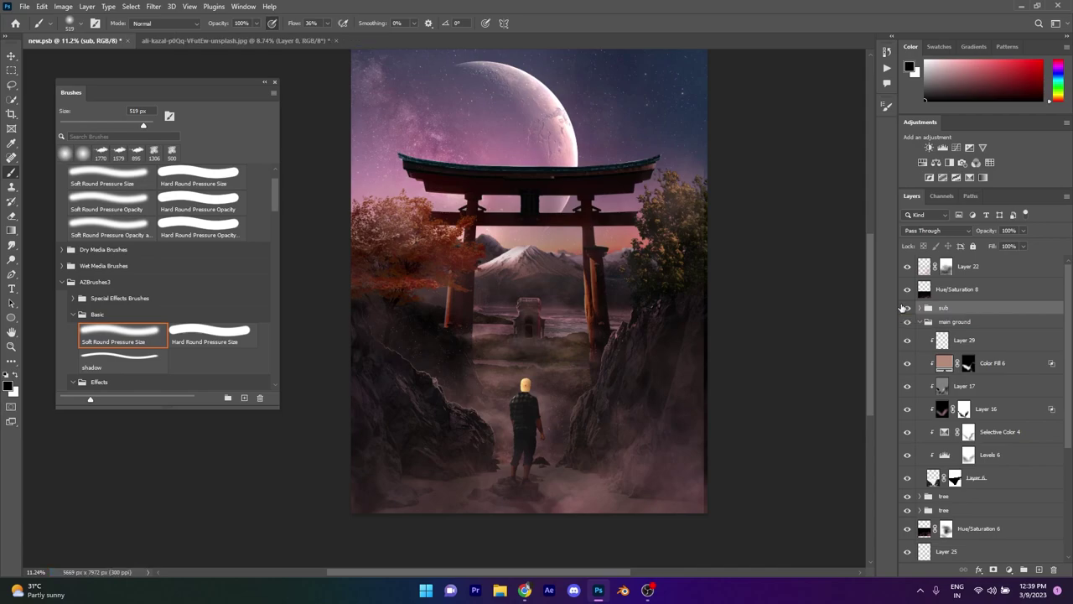
Step: Add a Curves adjustment above Layer 22, lifting the green curve and lowering green highlights
key("v")
left_click(969, 266)
left_click(943, 146)
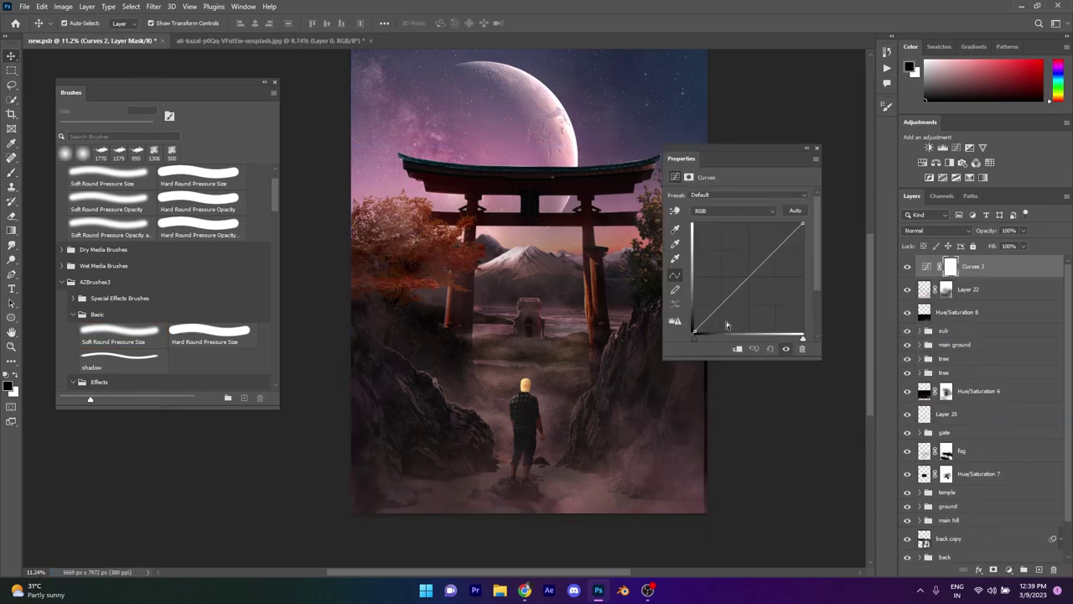
left_click_drag(801, 223, 802, 221)
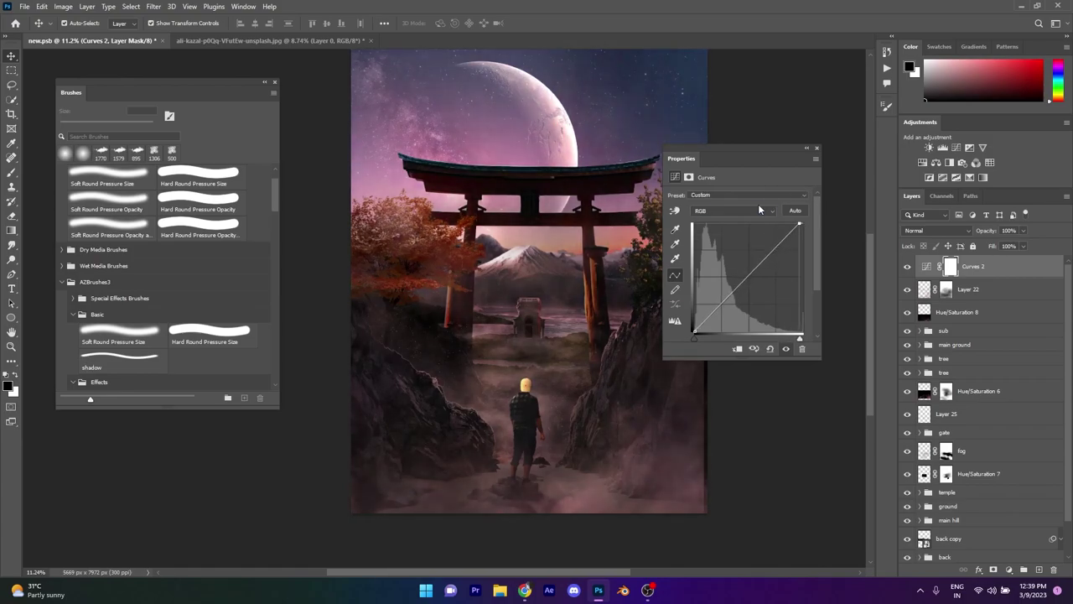
key("alt+3")
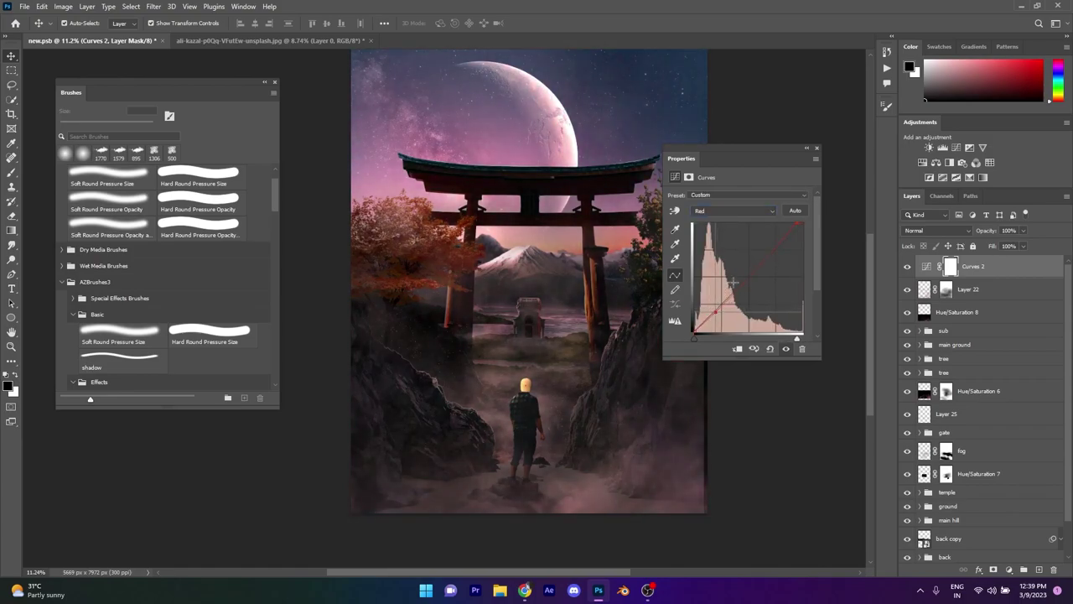
key("alt+4")
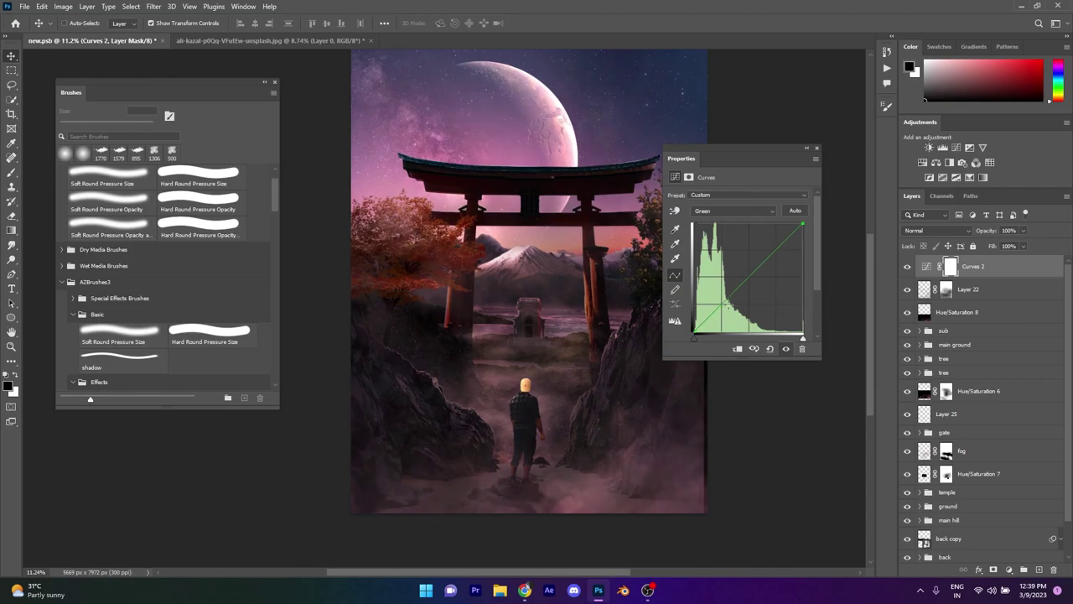
left_click_drag(719, 307, 726, 299)
left_click_drag(793, 229, 791, 232)
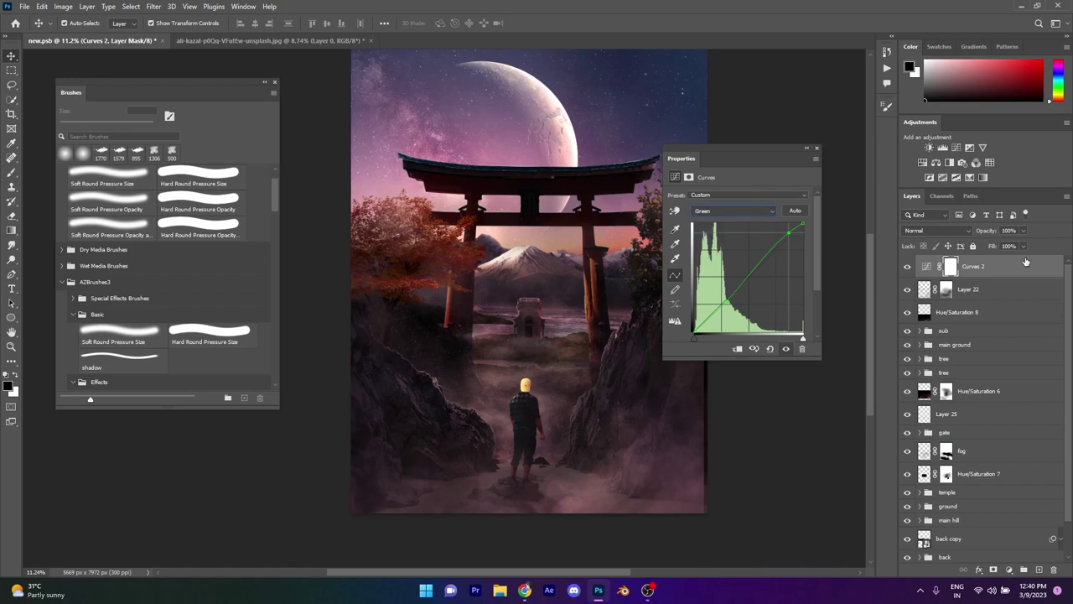
Step: Save the document and stamp all visible layers into a new Layer 30
left_click(817, 148)
key("ctrl+s")
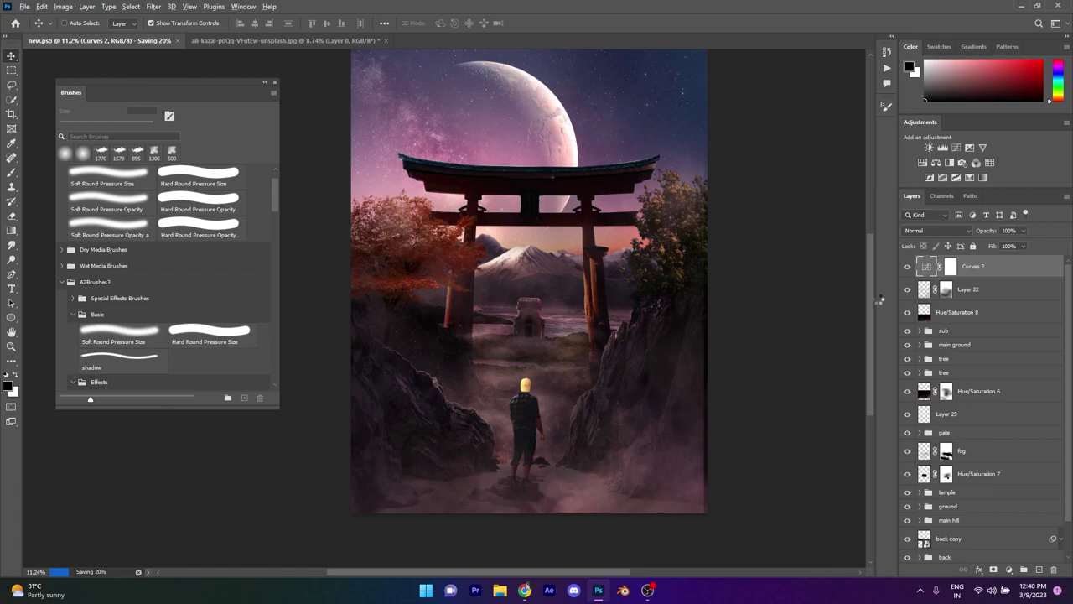
key("ctrl+shift+alt+e")
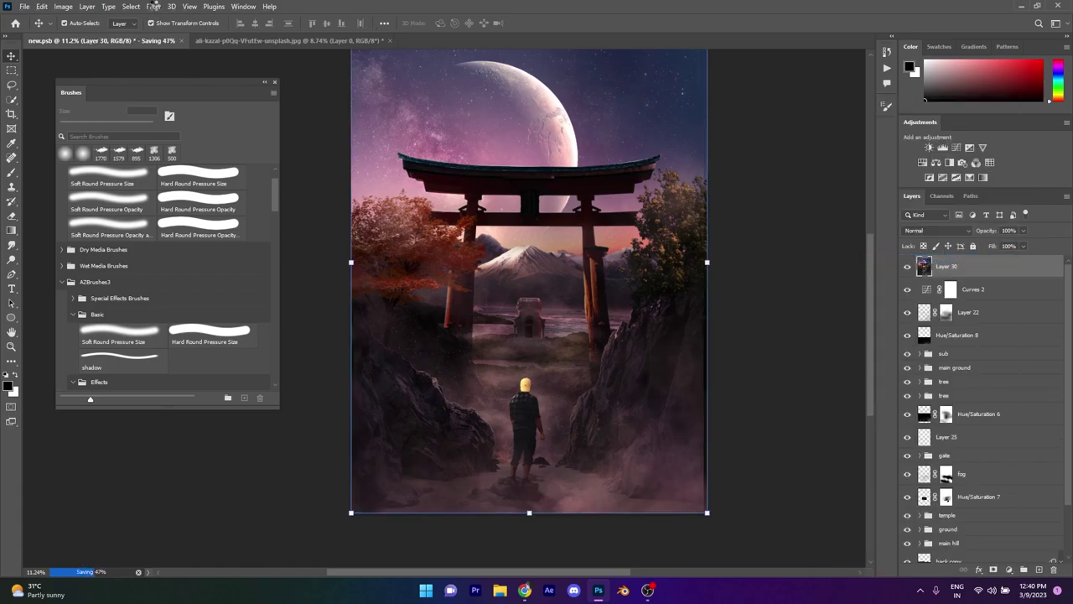
Step: In the Camera Raw Filter, warm the temperature and adjust clarity and vibrance
left_click(154, 6)
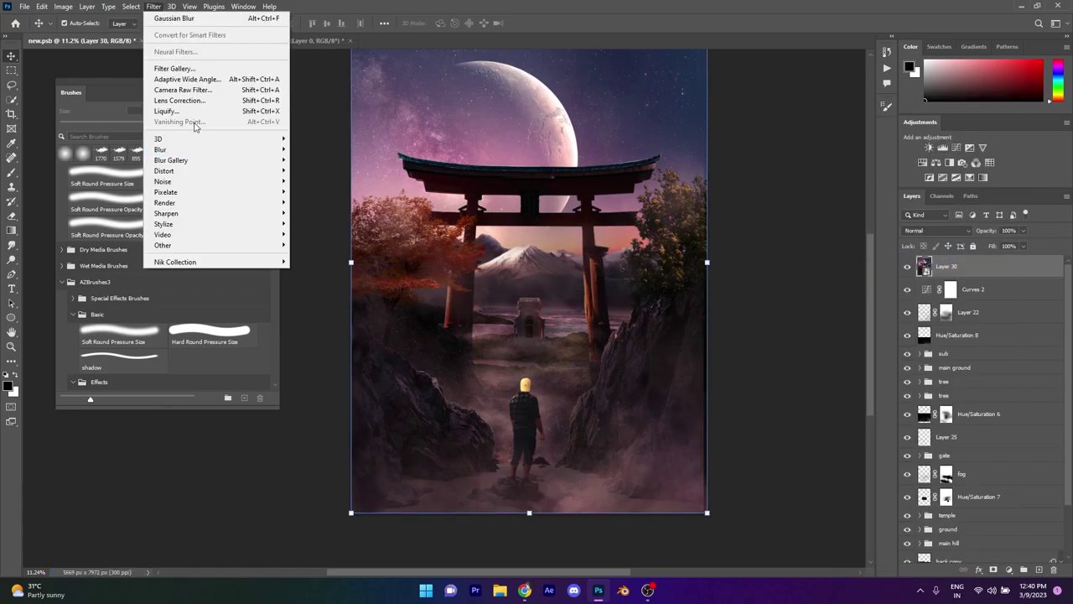
left_click(201, 90)
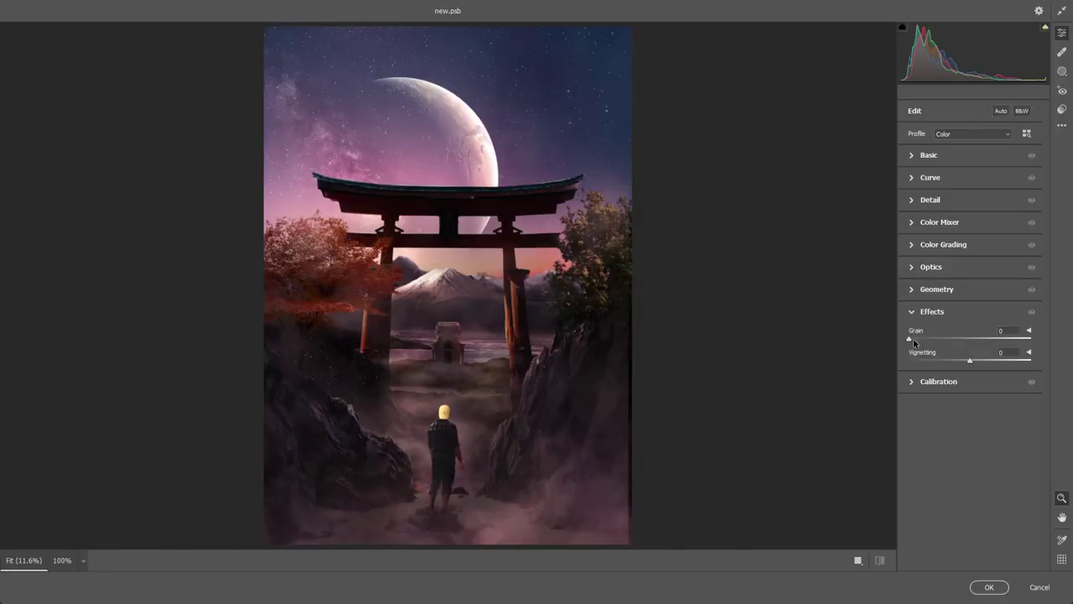
left_click(914, 158)
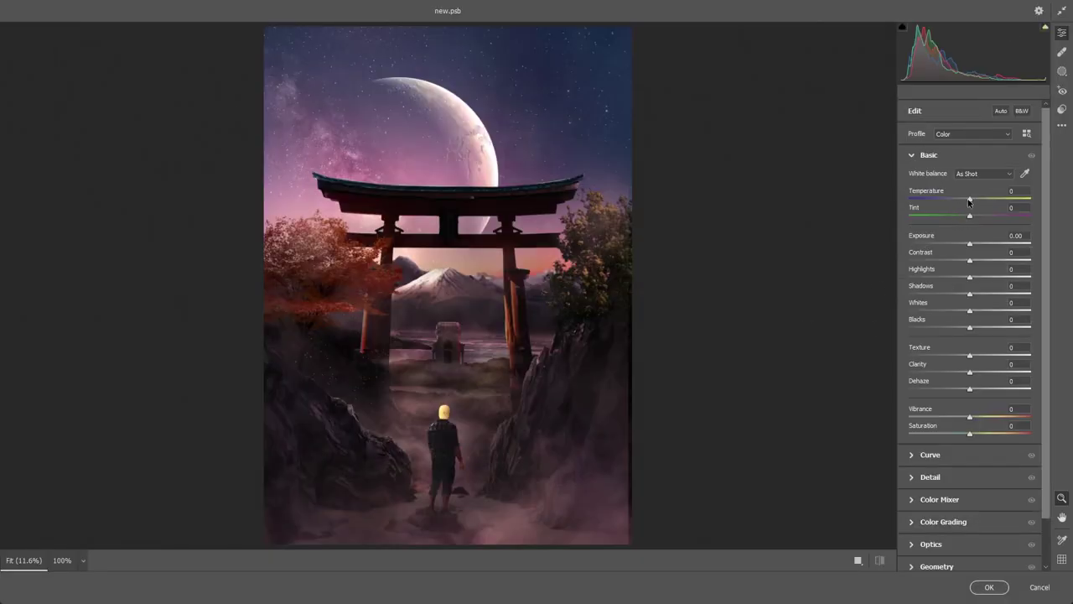
left_click_drag(961, 199, 970, 199)
mouse_move(997, 370)
left_mouse_down()
mouse_move(919, 366)
mouse_move(970, 336)
mouse_move(980, 276)
left_mouse_up()
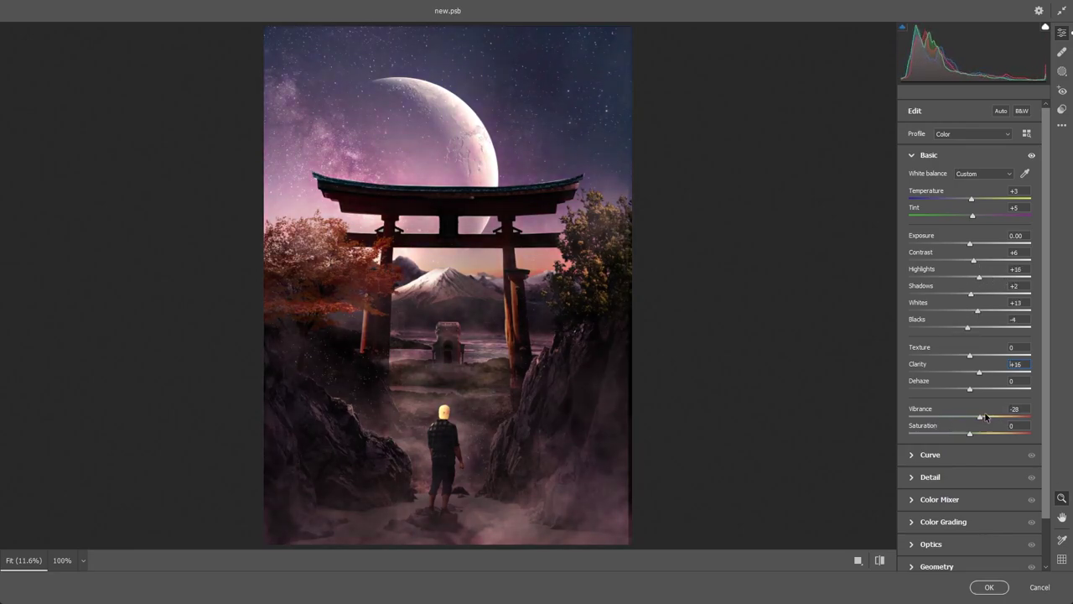
mouse_move(986, 417)
left_mouse_down()
mouse_move(909, 420)
mouse_move(975, 426)
left_mouse_up()
left_click(927, 155)
Step: Rework a colour in the Camera Raw Color Mixer
left_click(933, 219)
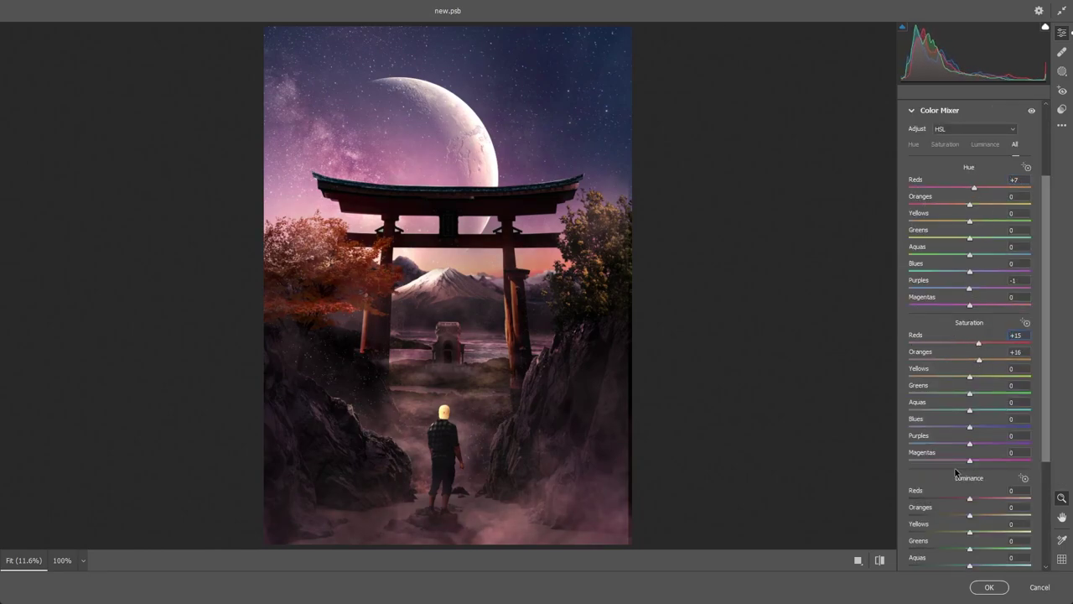
scroll(959, 473, "down", 3)
mouse_move(970, 364)
left_mouse_down()
mouse_move(983, 399)
mouse_move(973, 380)
mouse_move(974, 398)
left_mouse_up()
scroll(986, 399, "down", 1)
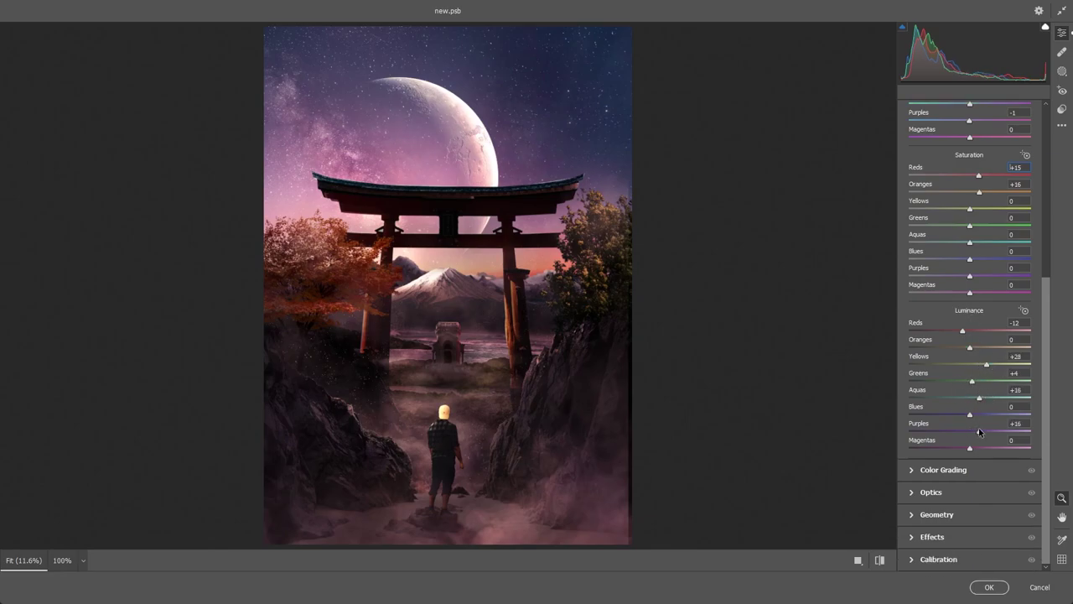
Step: Color-grade blue midtones, yellow darker highlights, and slightly blue-red shadows
left_click(943, 470)
mouse_move(970, 321)
left_mouse_down()
mouse_move(959, 322)
mouse_move(975, 318)
left_mouse_up()
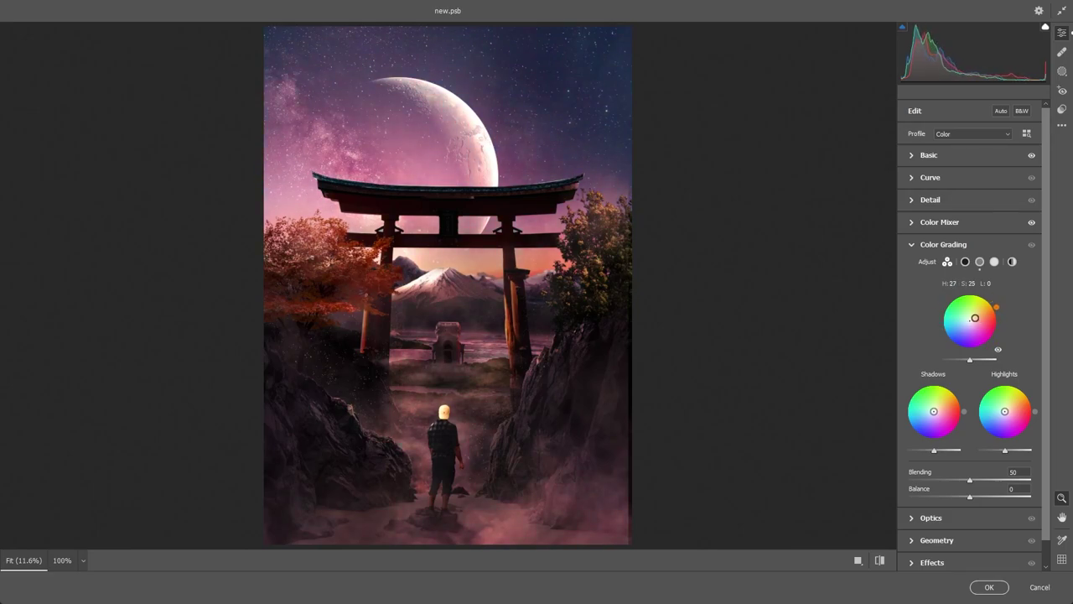
left_click_drag(934, 410, 935, 408)
left_click_drag(1005, 410, 1006, 408)
left_click_drag(1006, 451, 999, 450)
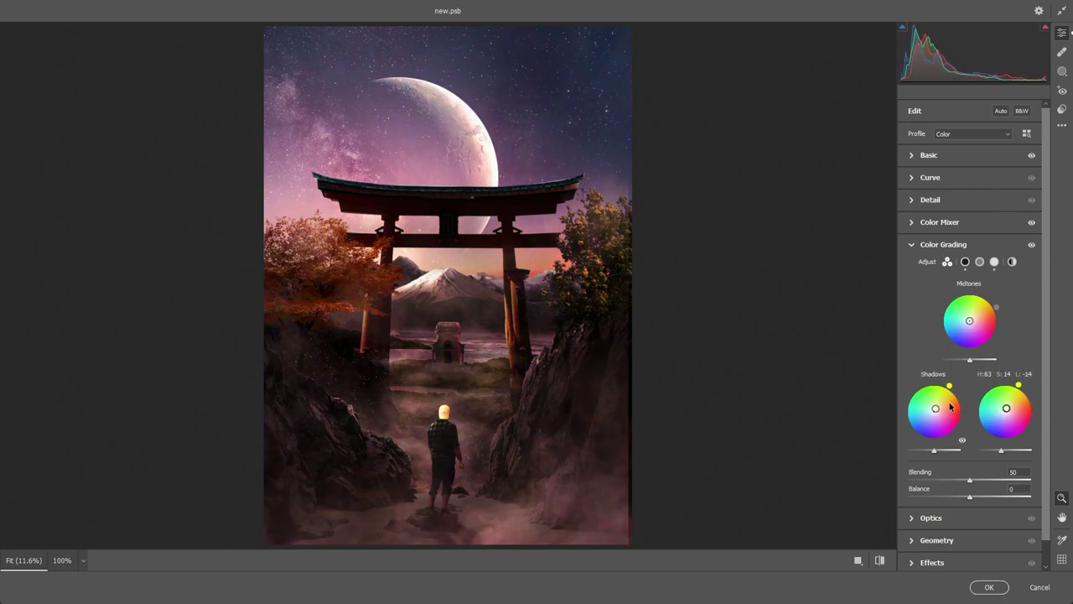
left_click_drag(936, 408, 936, 409)
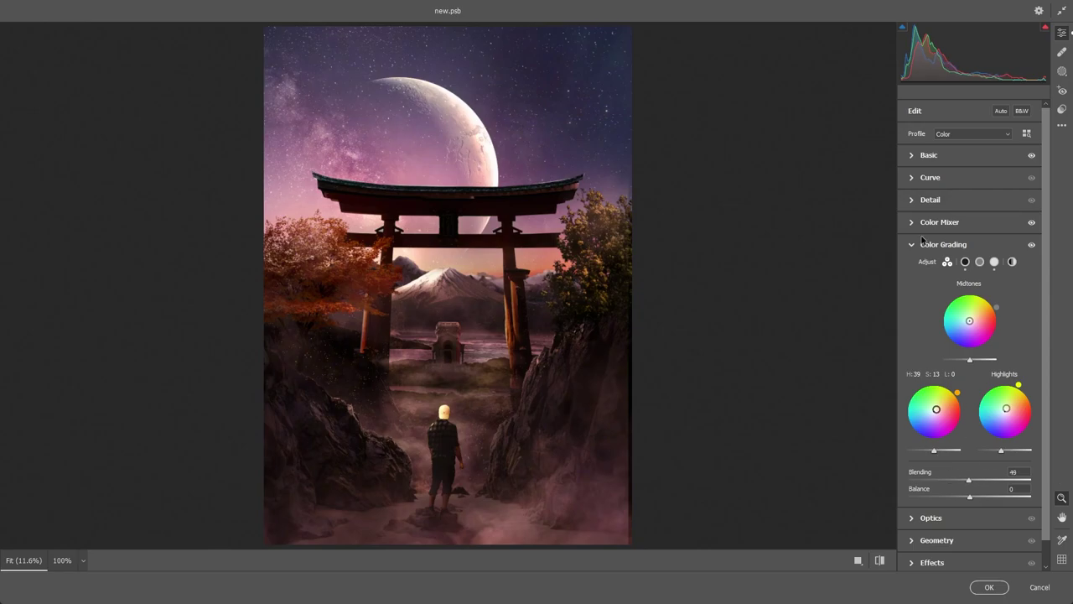
Step: Add sharpening, grain and an edge vignette, leave lens distortion at zero, and apply
left_click(929, 200)
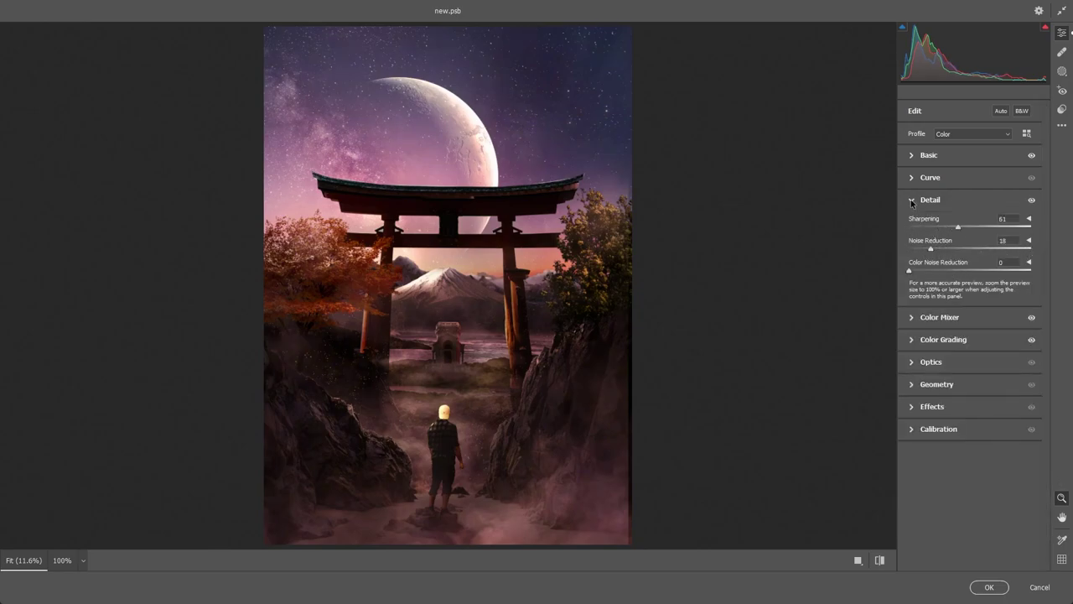
left_click(931, 406)
left_click_drag(970, 361, 950, 360)
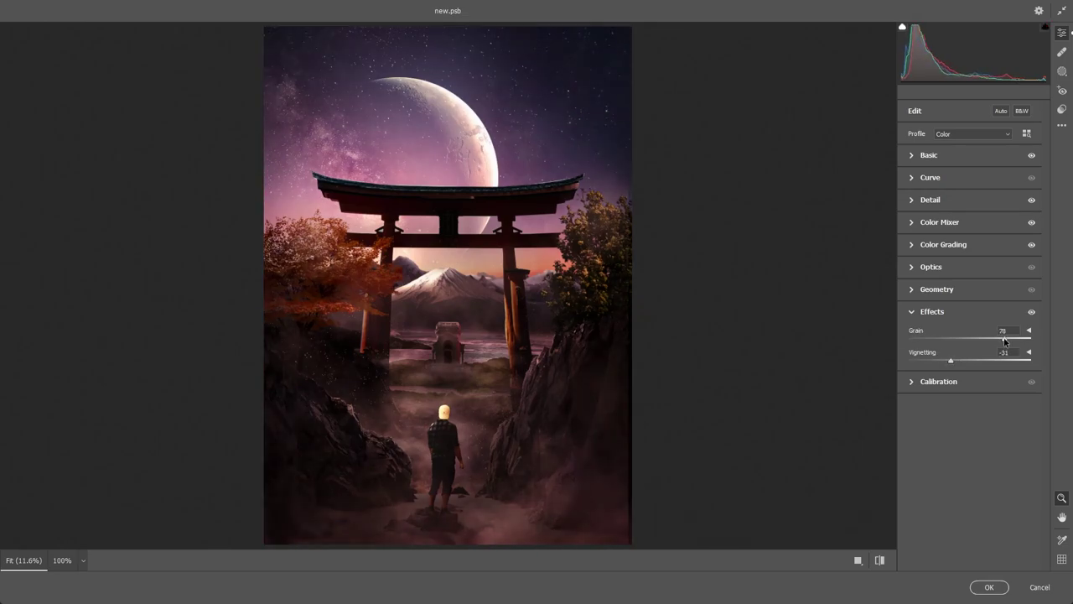
left_click(931, 311)
left_click(907, 270)
left_click_drag(970, 294, 921, 295)
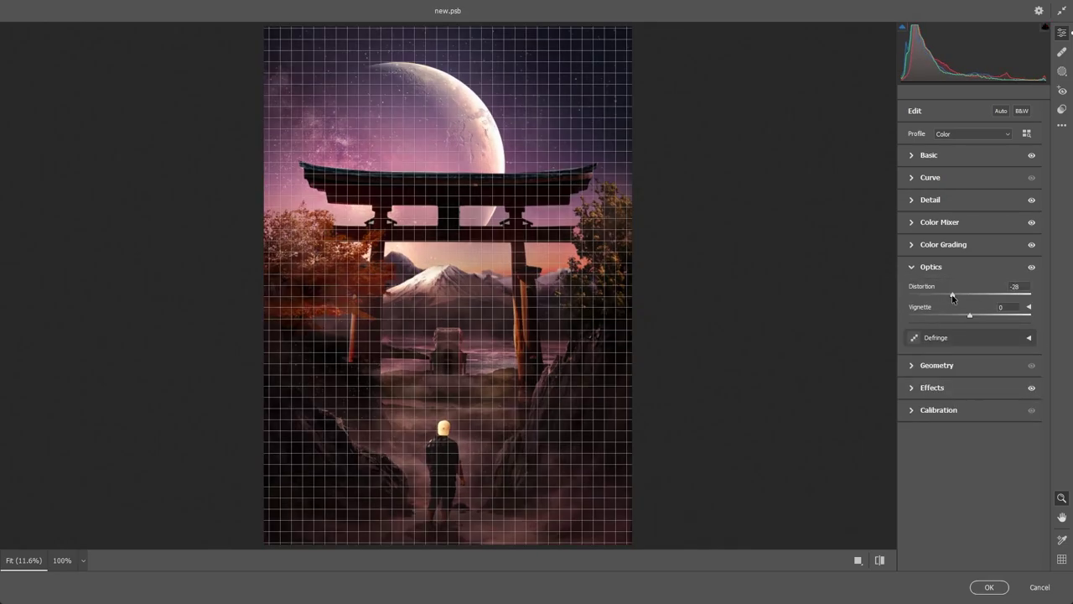
double_click(920, 295)
left_click(988, 586)
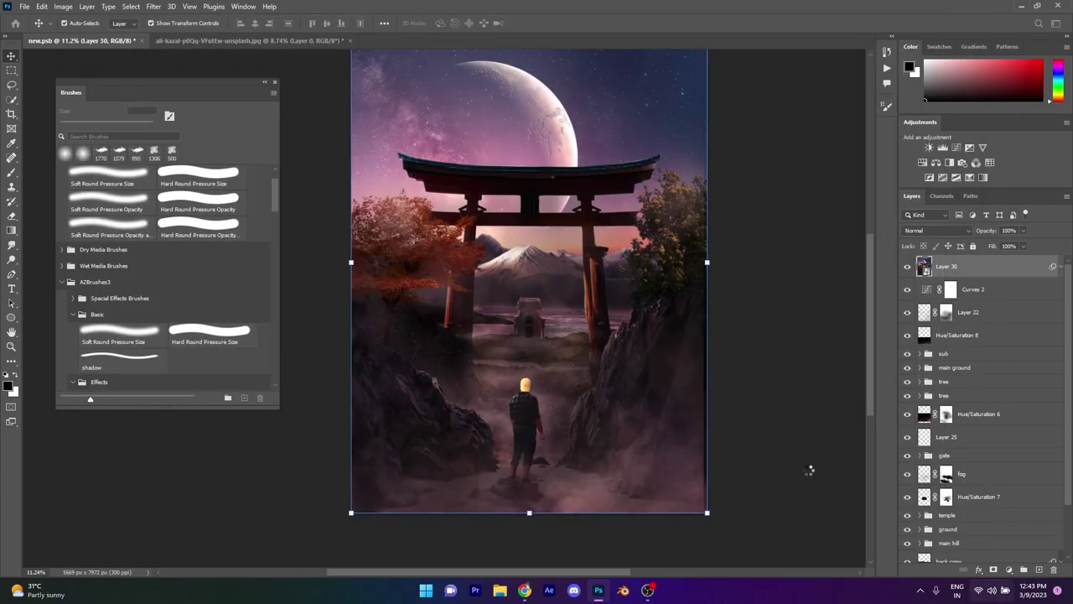